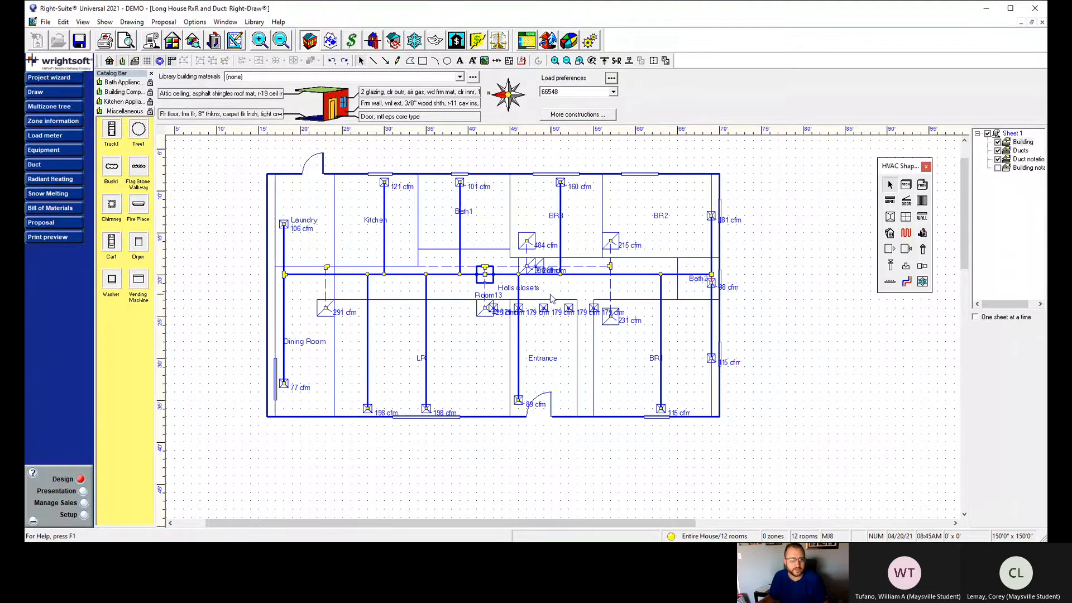
# Hide the Ducts and Duct notation layers, and delete Room13, the stray room overlapping the whole floor plan.
pyautogui.scroll(1, 578, 313)
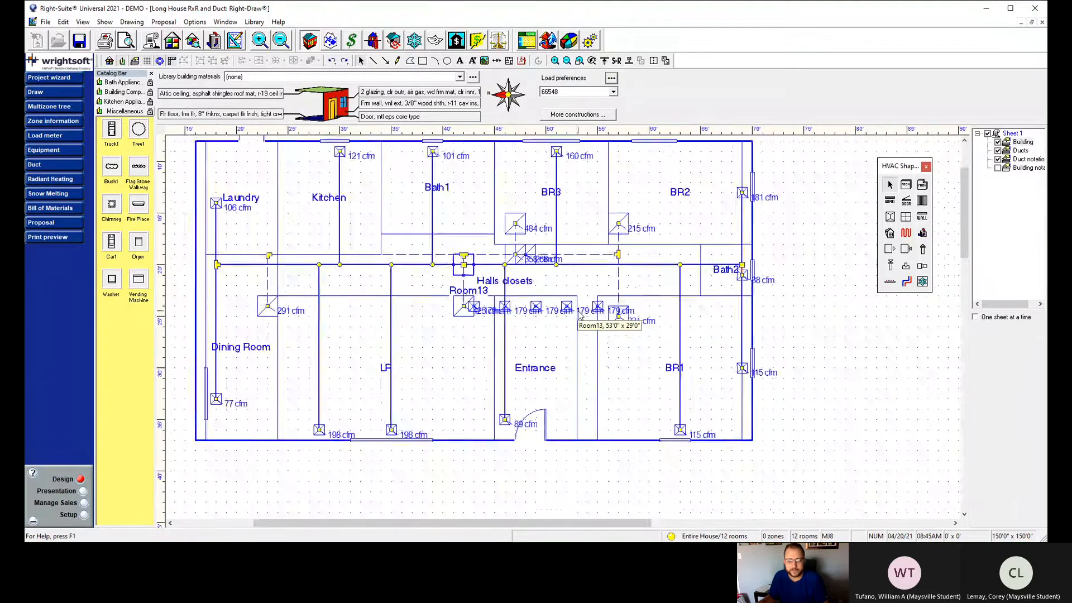
pyautogui.scroll(1, 578, 314)
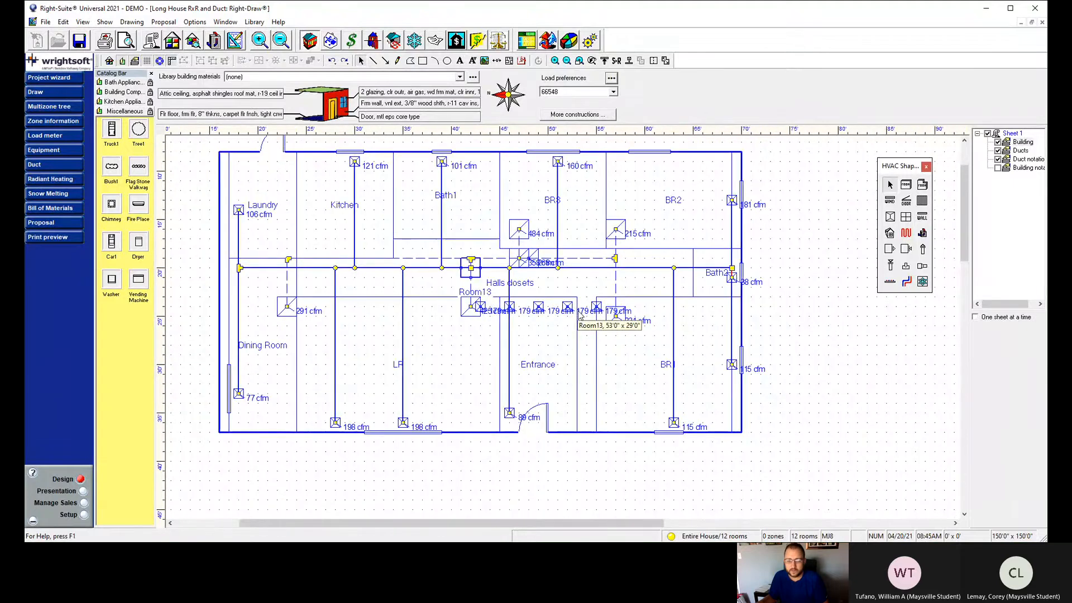
pyautogui.scroll(1, 578, 314)
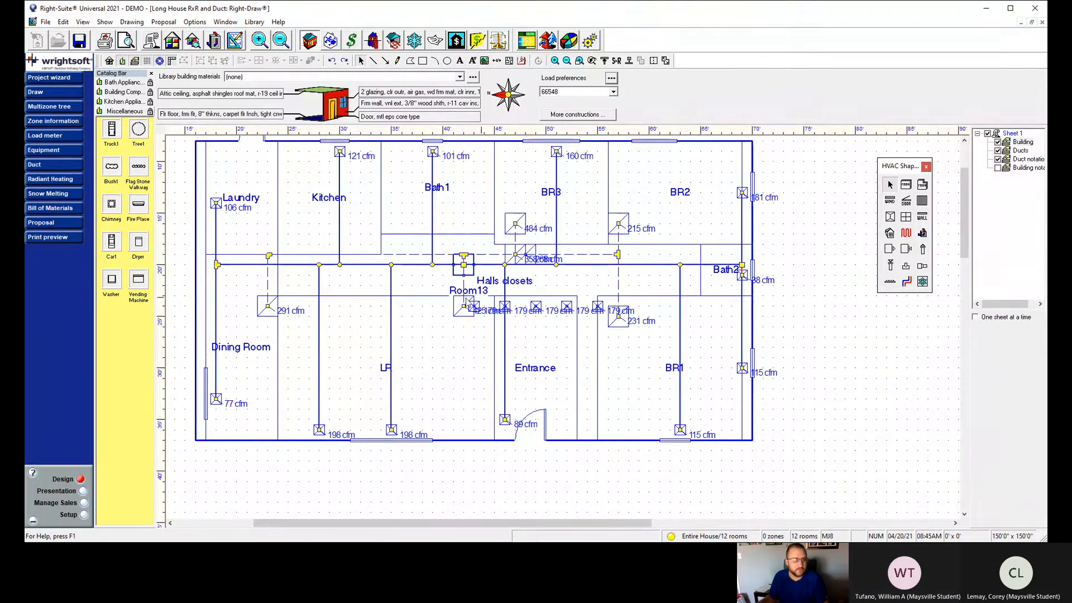
pyautogui.scroll(-1, 467, 306)
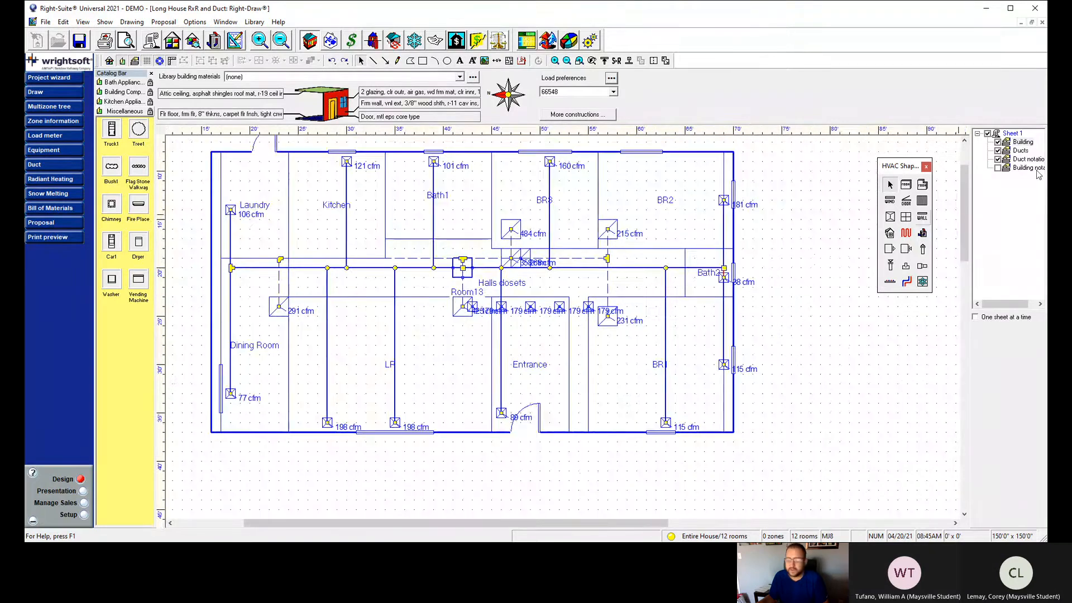
pyautogui.click(998, 160)
pyautogui.click(998, 150)
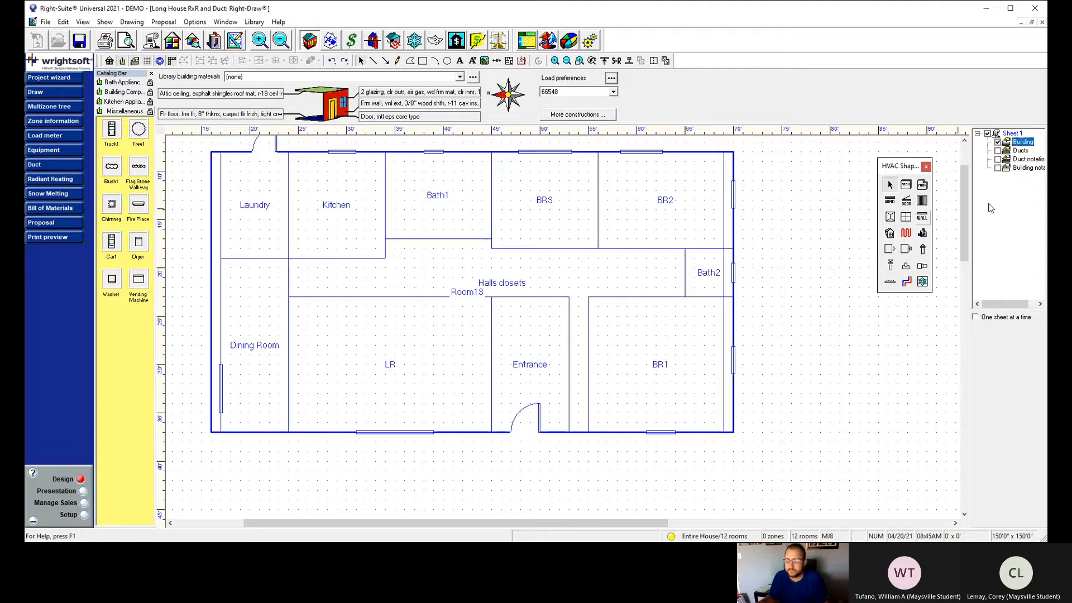
pyautogui.click(212, 235)
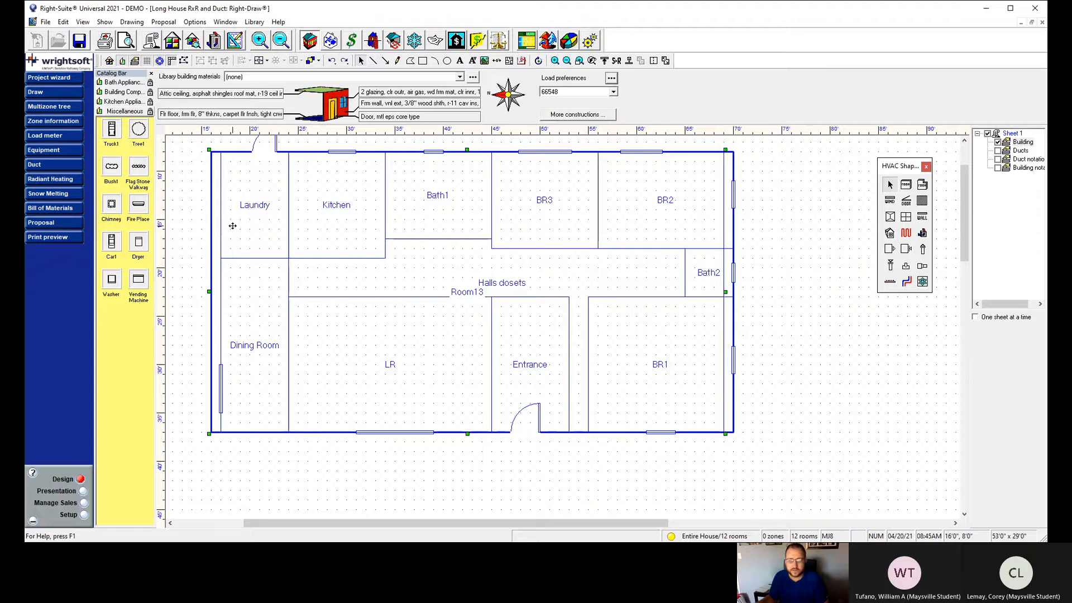
pyautogui.press('Delete')
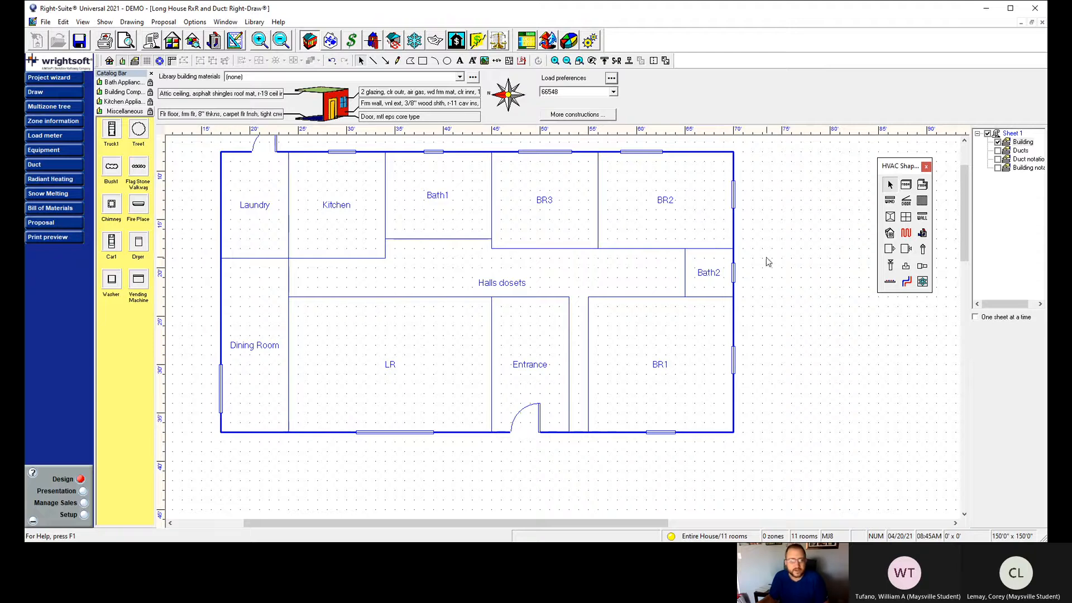
# Review the entire house's zone information, including ventilation, the Form J1 load summary and equipment capacity.
pyautogui.click(53, 120)
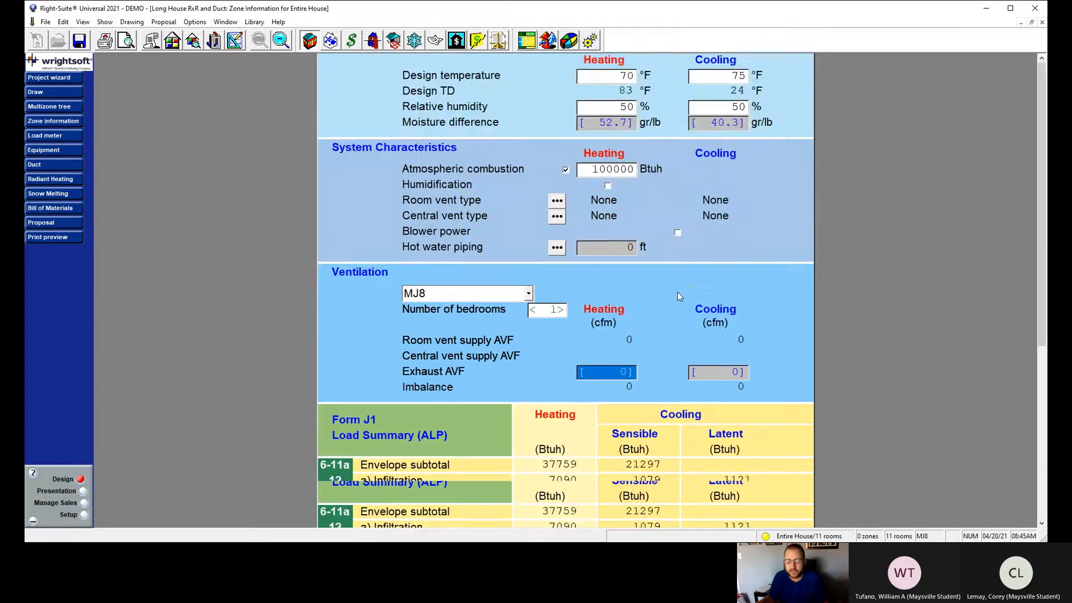
pyautogui.scroll(-5, 678, 293)
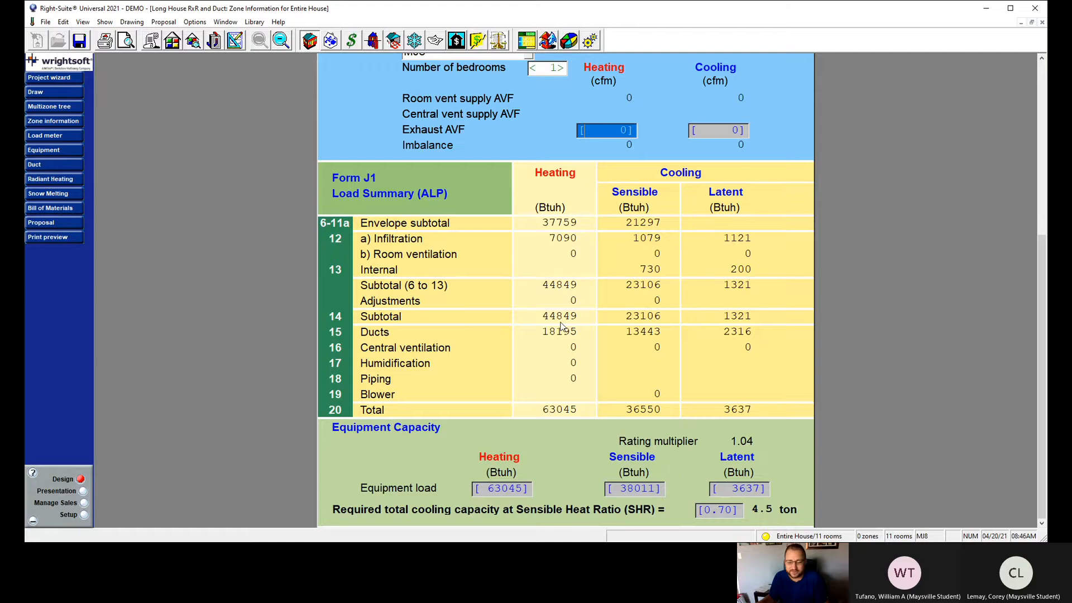
pyautogui.scroll(4, 553, 352)
pyautogui.scroll(-3, 598, 364)
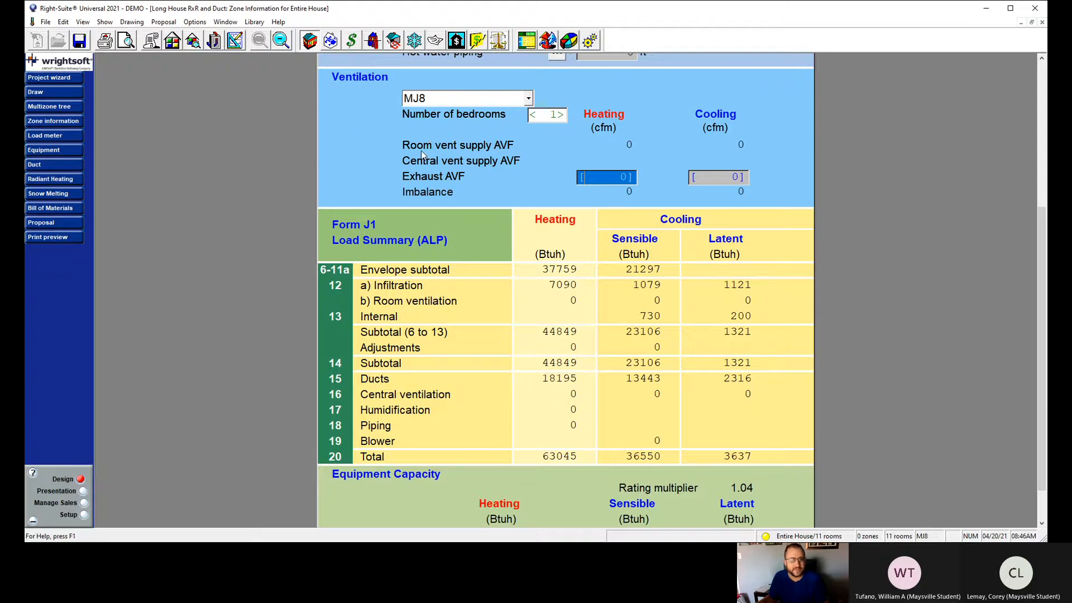
pyautogui.scroll(5, 425, 146)
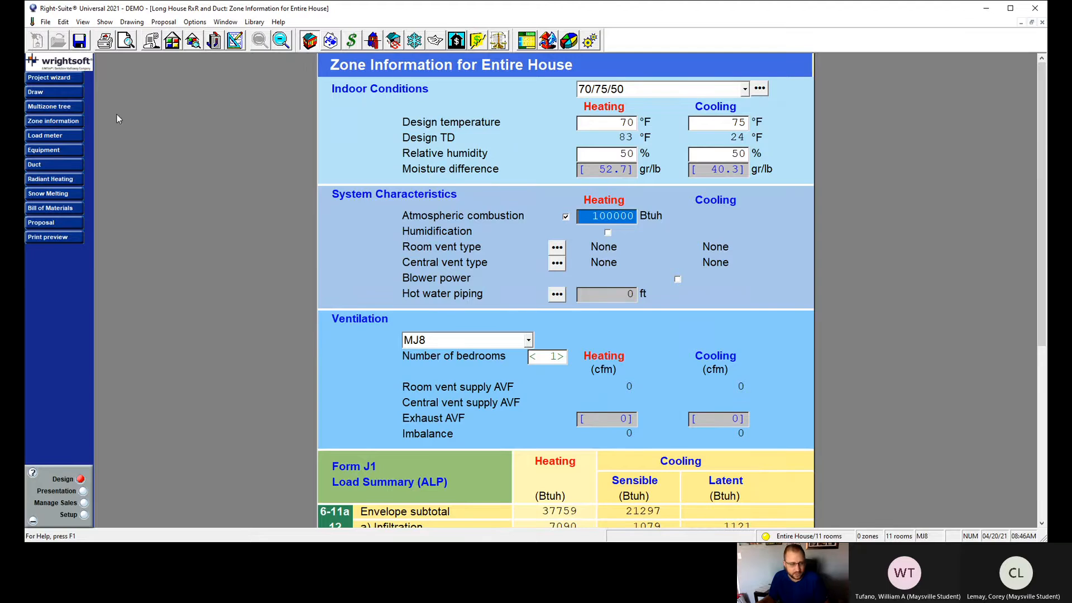
# Return to the floor plan and check the outlines of the Laundry, the Kitchen and all the remaining rooms.
pyautogui.click(41, 91)
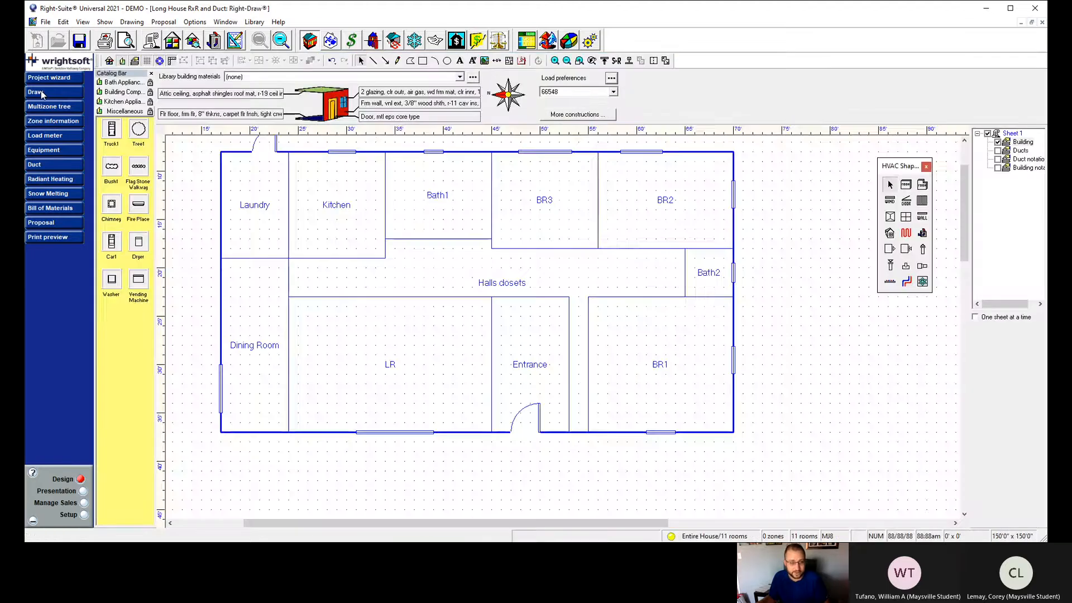
pyautogui.scroll(-1, 832, 261)
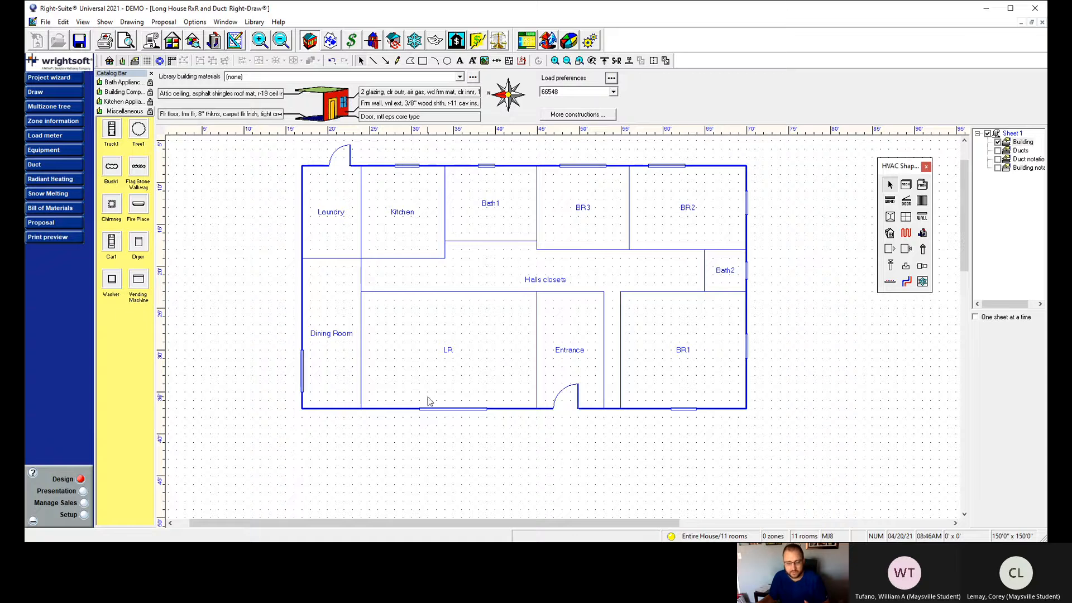
pyautogui.click(335, 234)
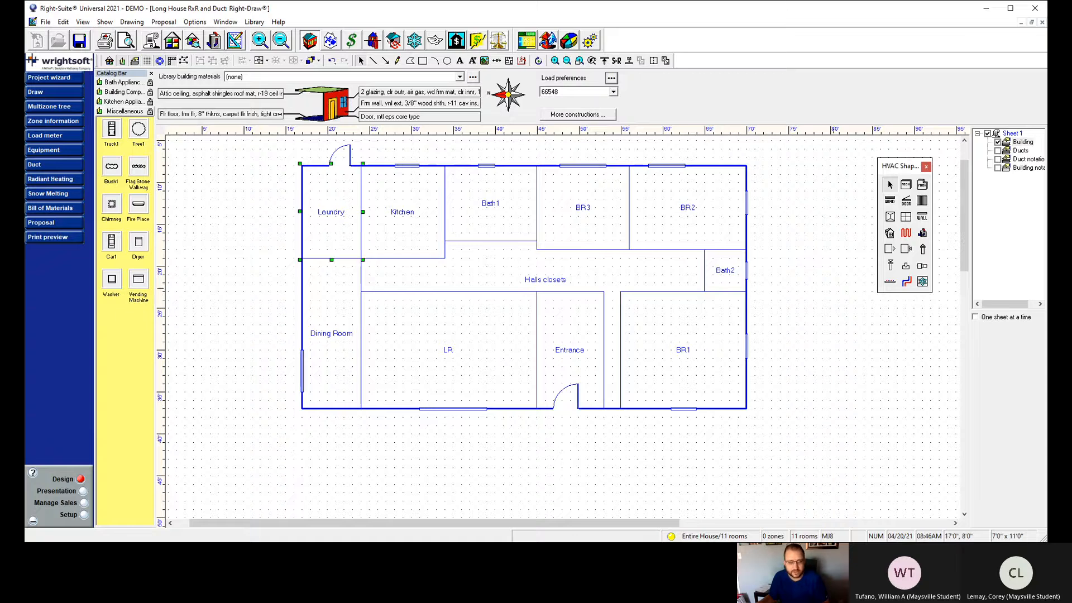
pyautogui.click(404, 239)
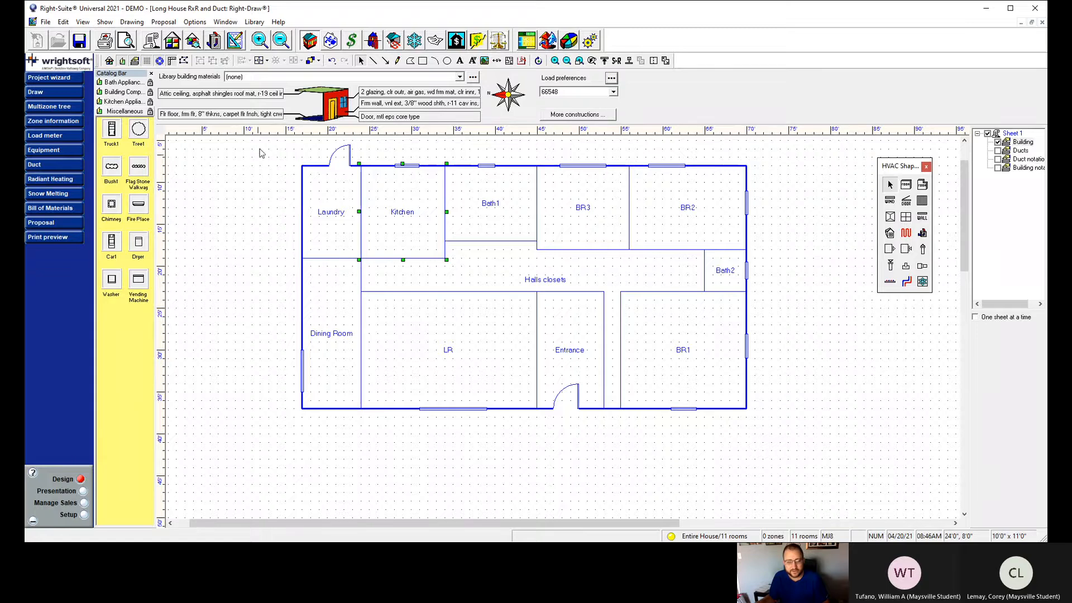
pyautogui.moveTo(261, 150); pyautogui.dragTo(726, 455)
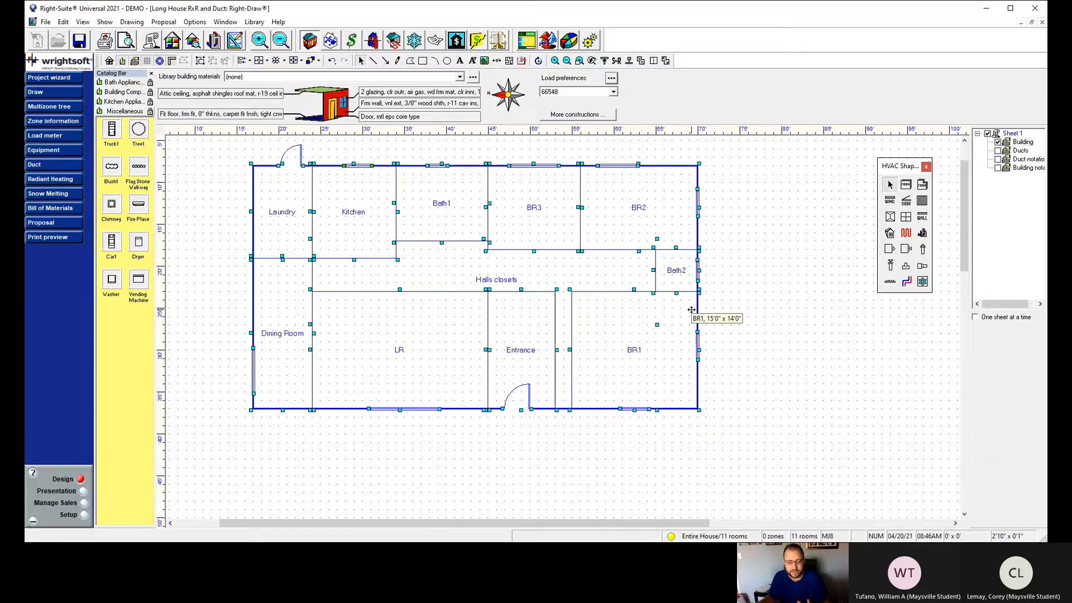
pyautogui.click(761, 391)
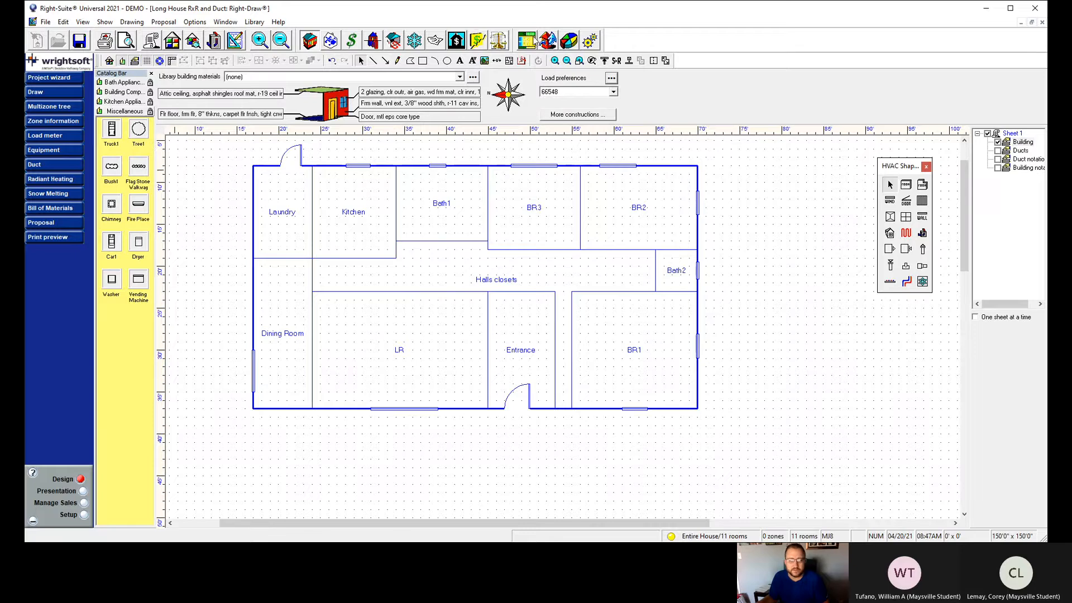
# View the entire house's heating and cooling load breakdown in the load meter and close it.
pyautogui.click(53, 137)
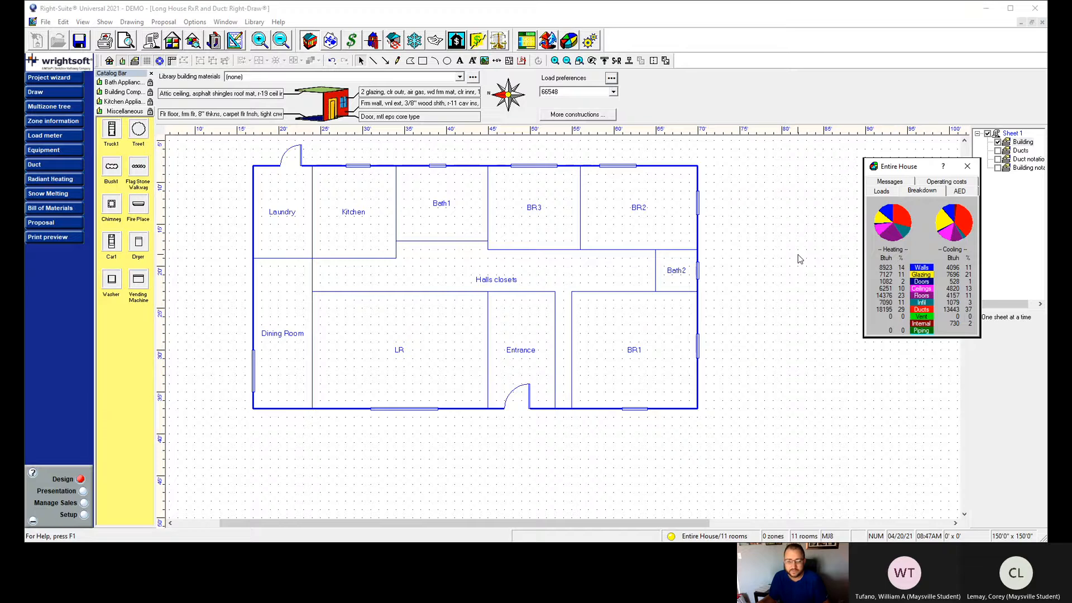
pyautogui.click(965, 167)
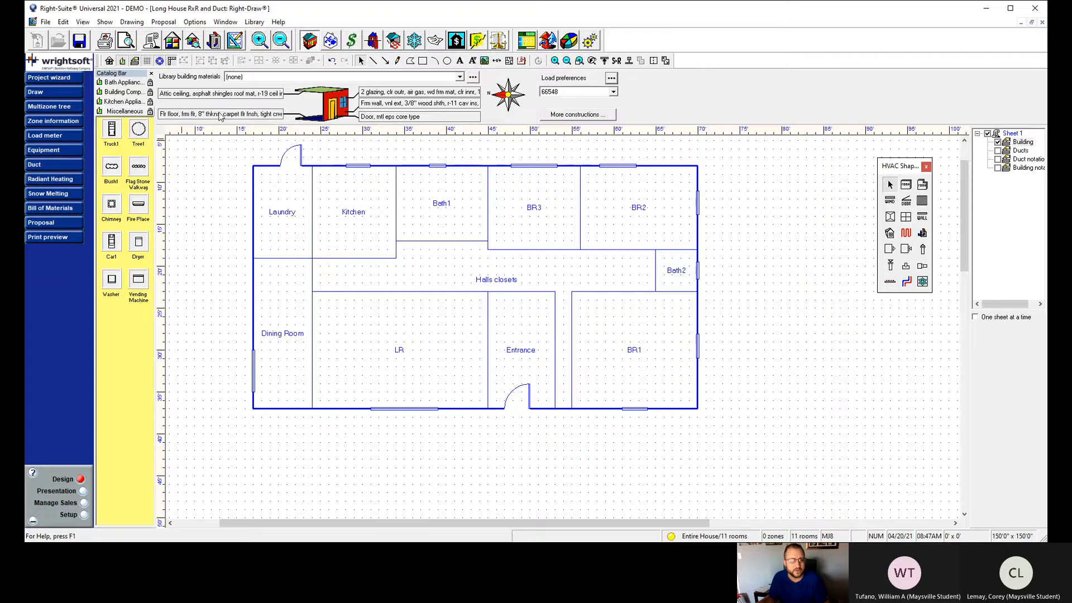
# Try R-10 cavity, R-4 exterior and R-11 crawlspace/basement wall insulation for the exterior floor construction, and close the dialog without saving.
pyautogui.click(242, 115)
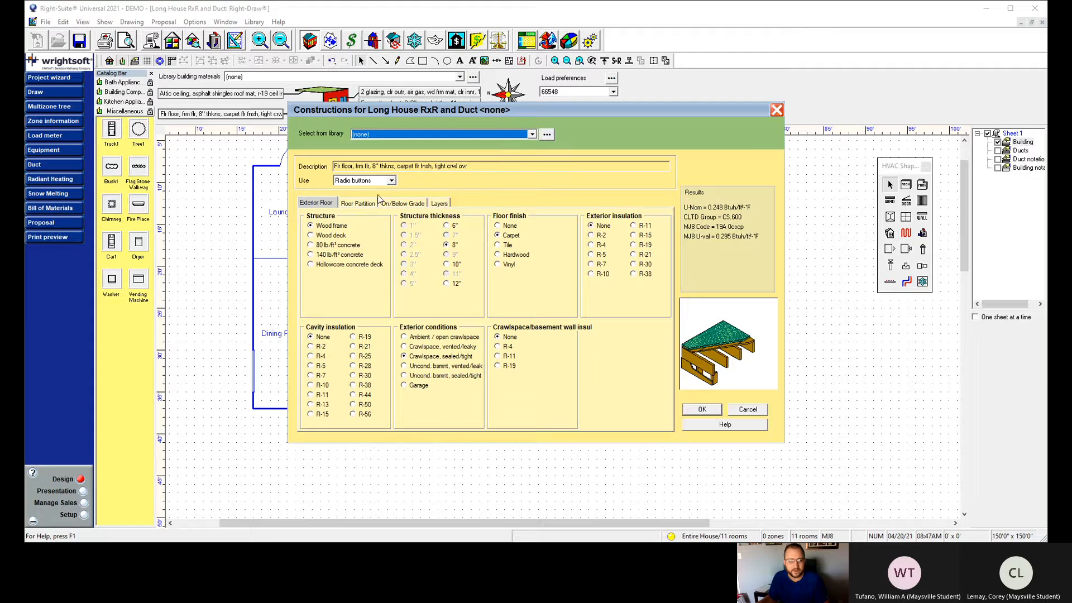
pyautogui.click(364, 204)
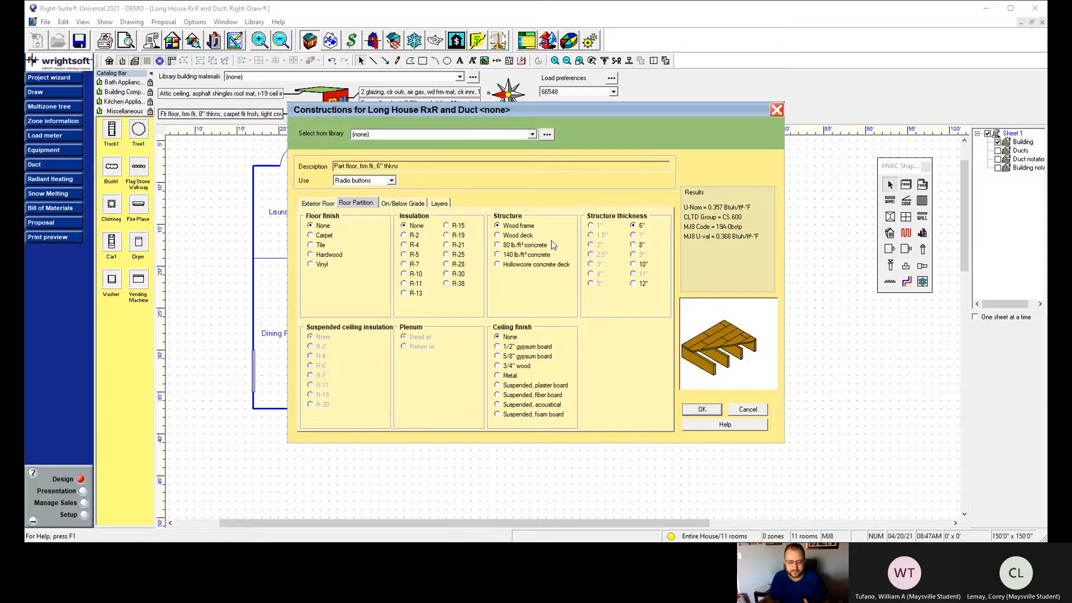
pyautogui.click(321, 204)
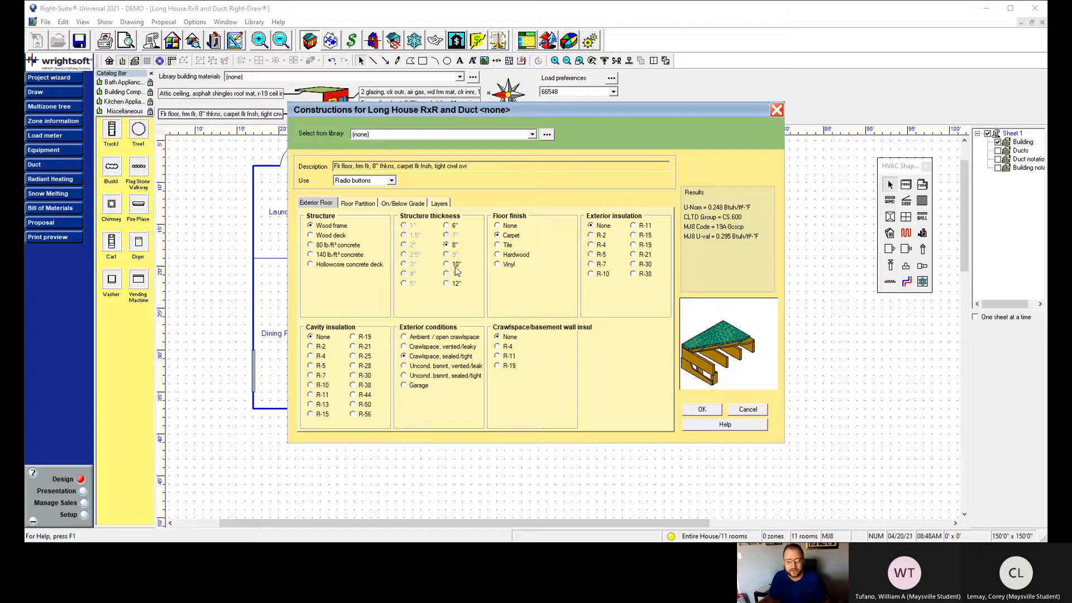
pyautogui.click(311, 385)
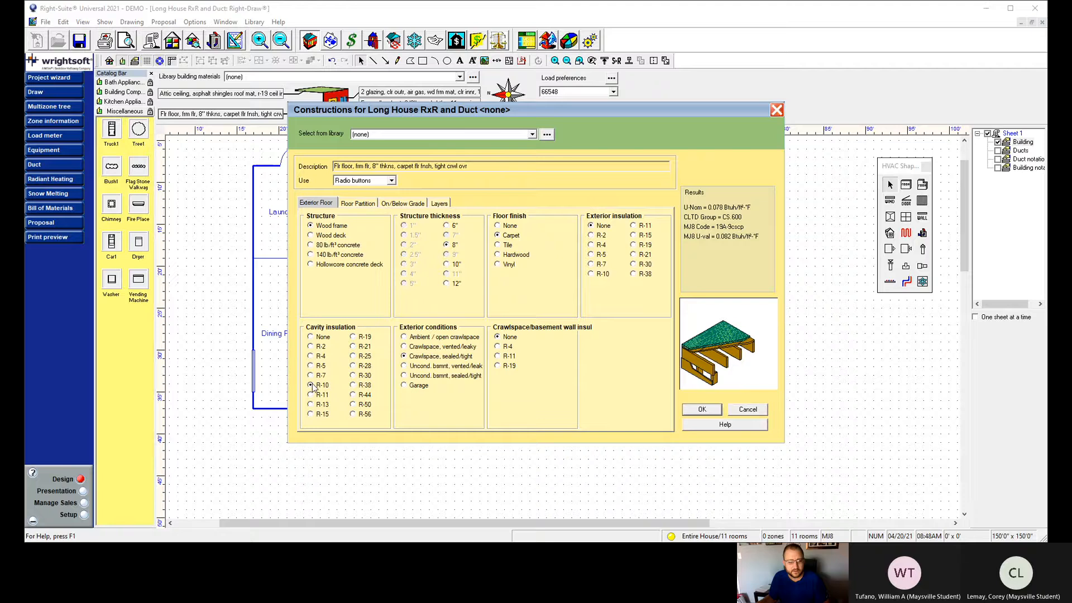
pyautogui.click(311, 337)
pyautogui.click(593, 246)
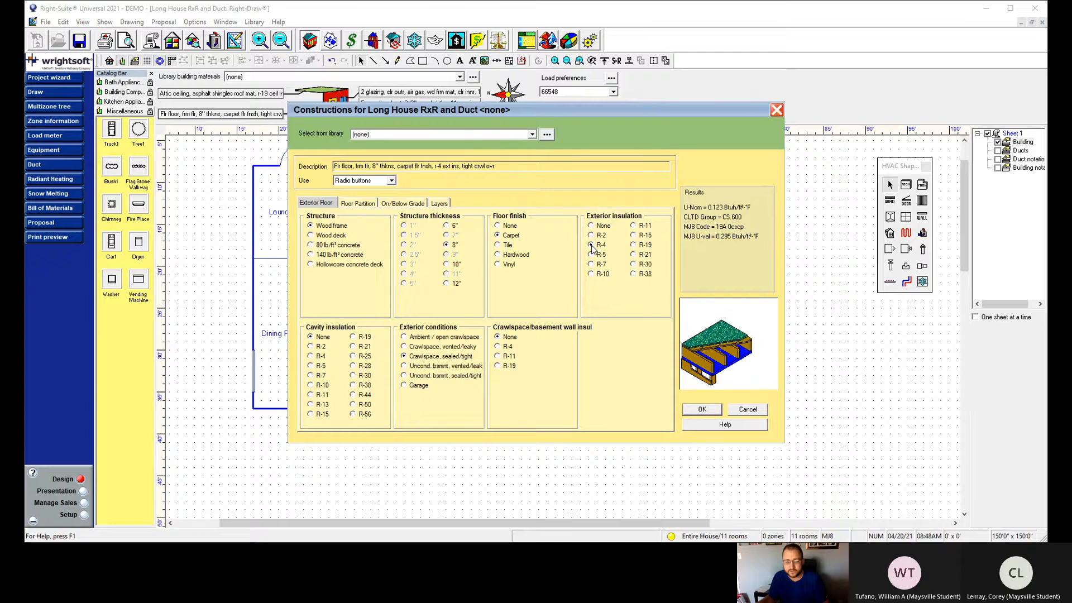
pyautogui.click(592, 226)
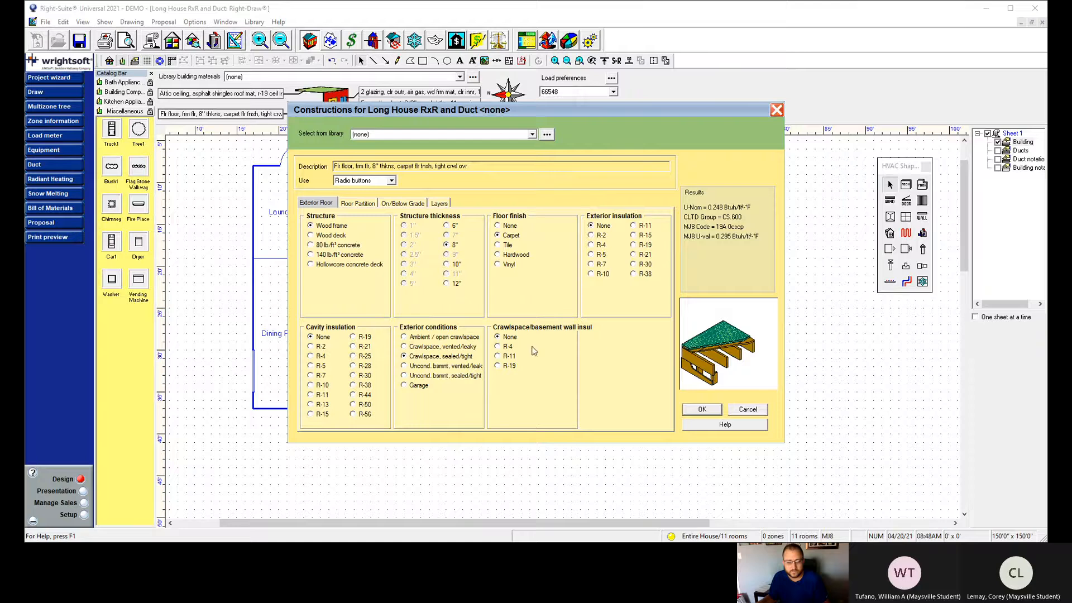
pyautogui.click(498, 356)
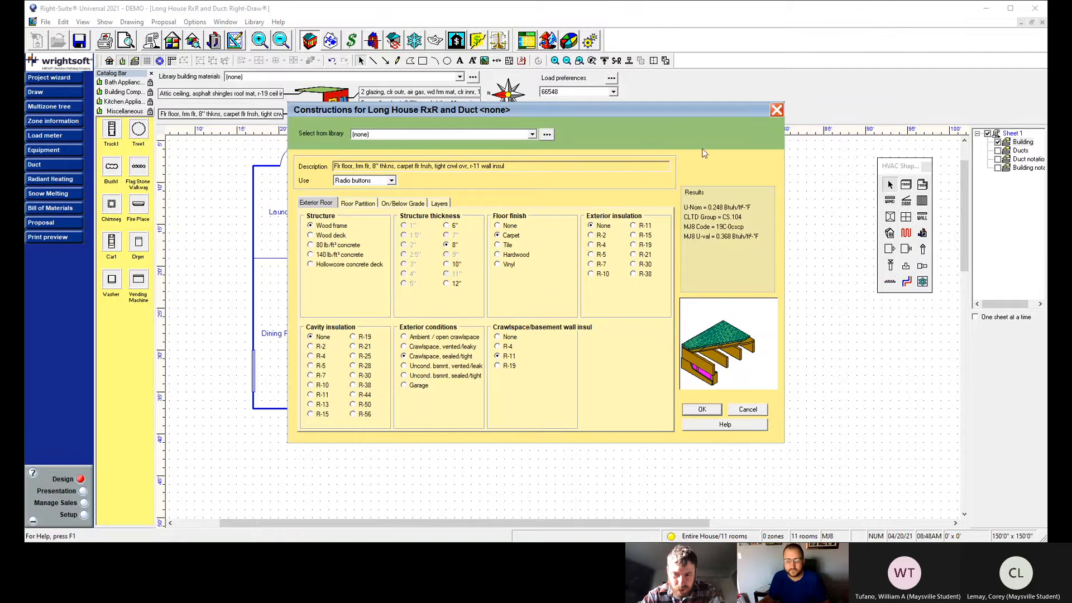
pyautogui.click(777, 110)
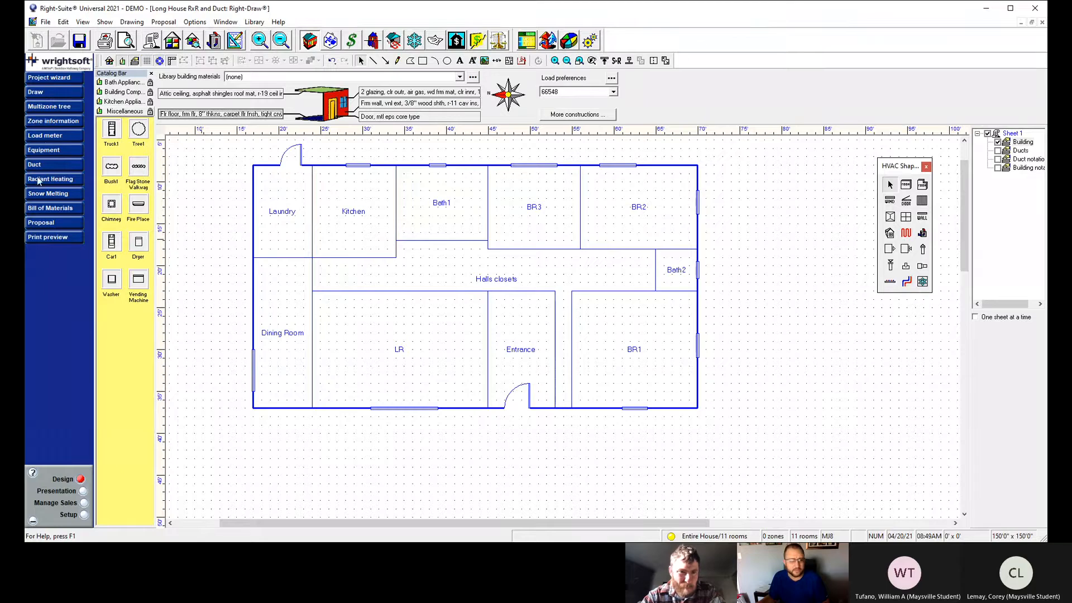
# Examine the duct loads, total loads and required cooling capacity in the entire house's zone information.
pyautogui.click(50, 122)
pyautogui.scroll(-5, 574, 321)
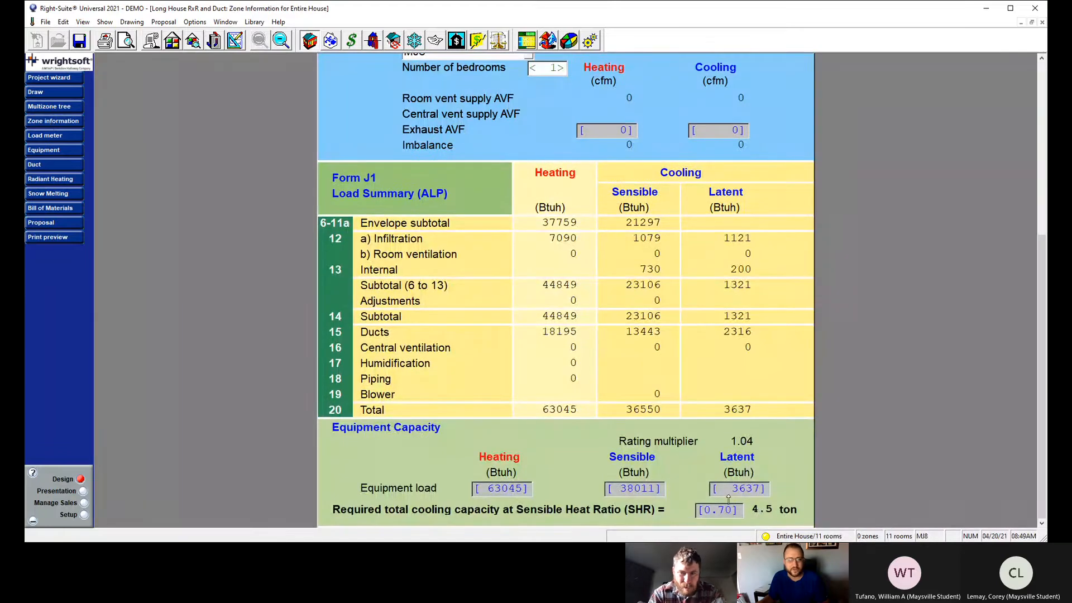
pyautogui.scroll(3, 725, 490)
pyautogui.scroll(2, 676, 173)
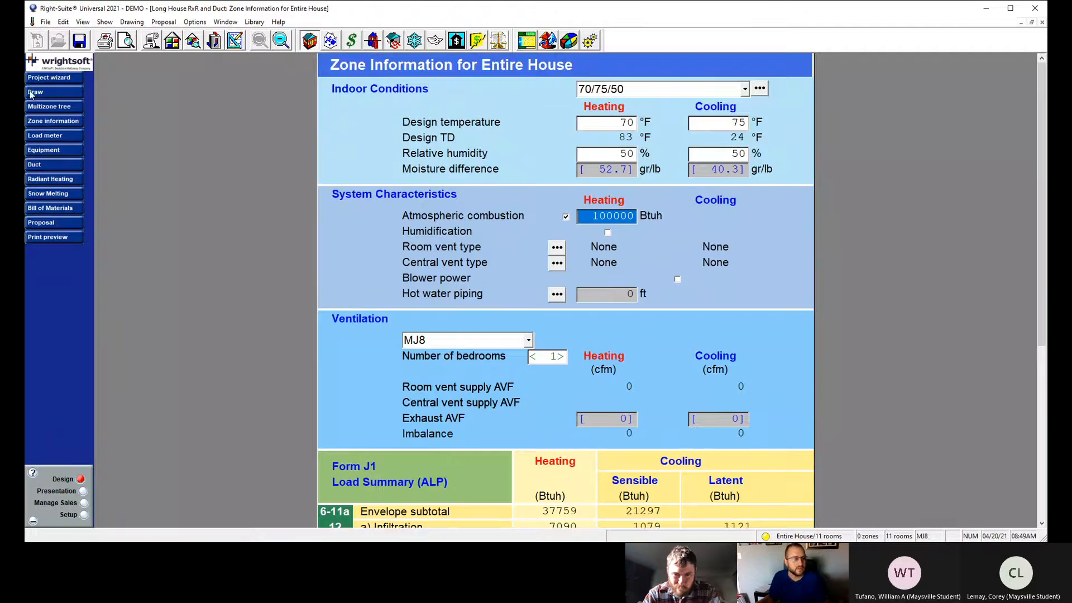
pyautogui.scroll(-5, 472, 374)
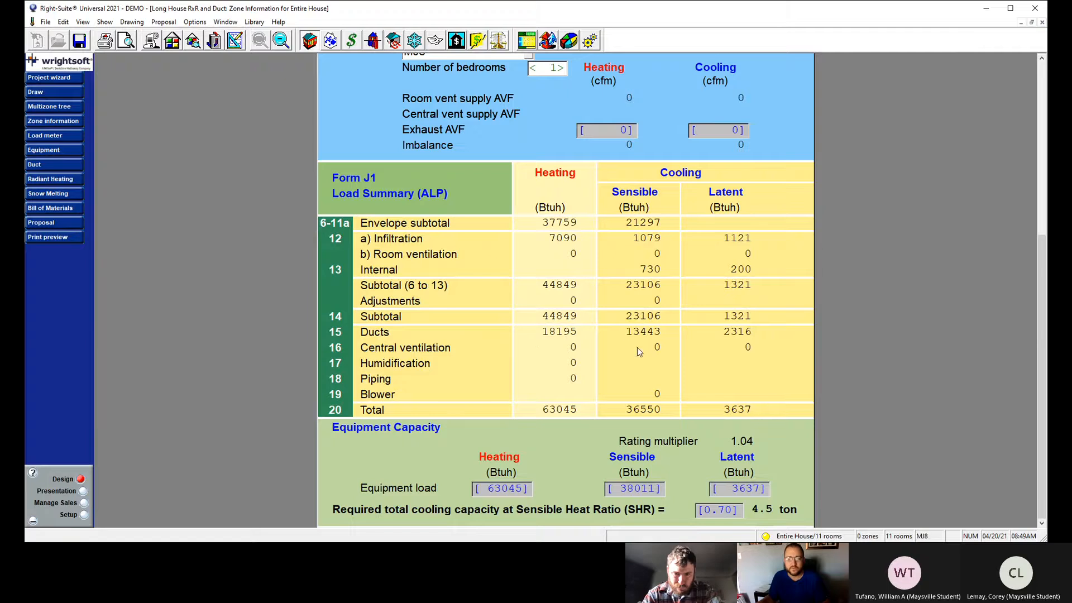
# Return to the floor plan and create a new load preference set named "long house sample".
pyautogui.click(51, 92)
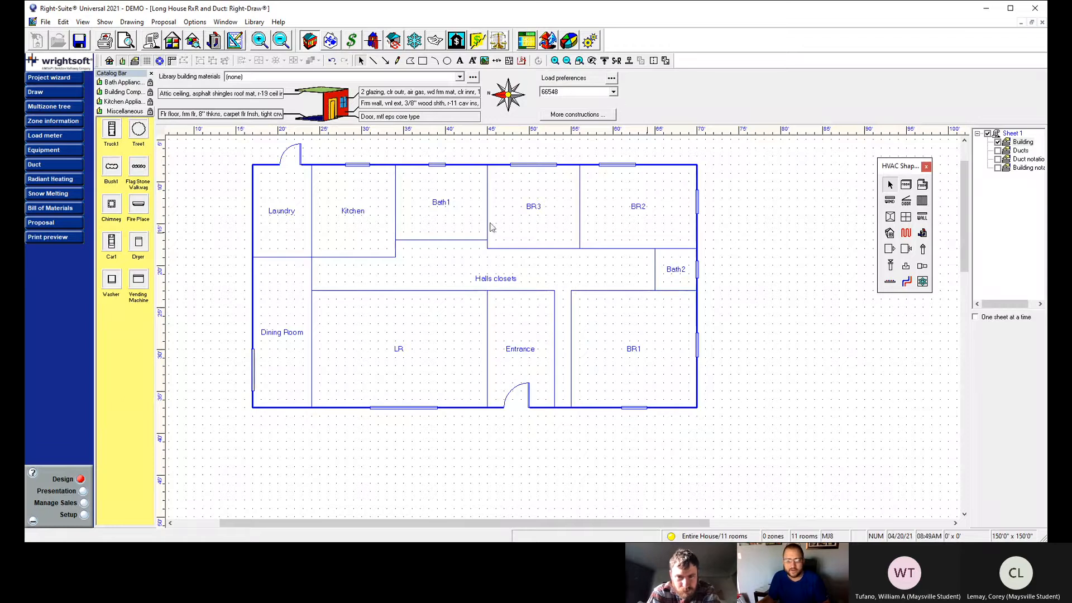
pyautogui.moveTo(240, 160); pyautogui.dragTo(681, 363)
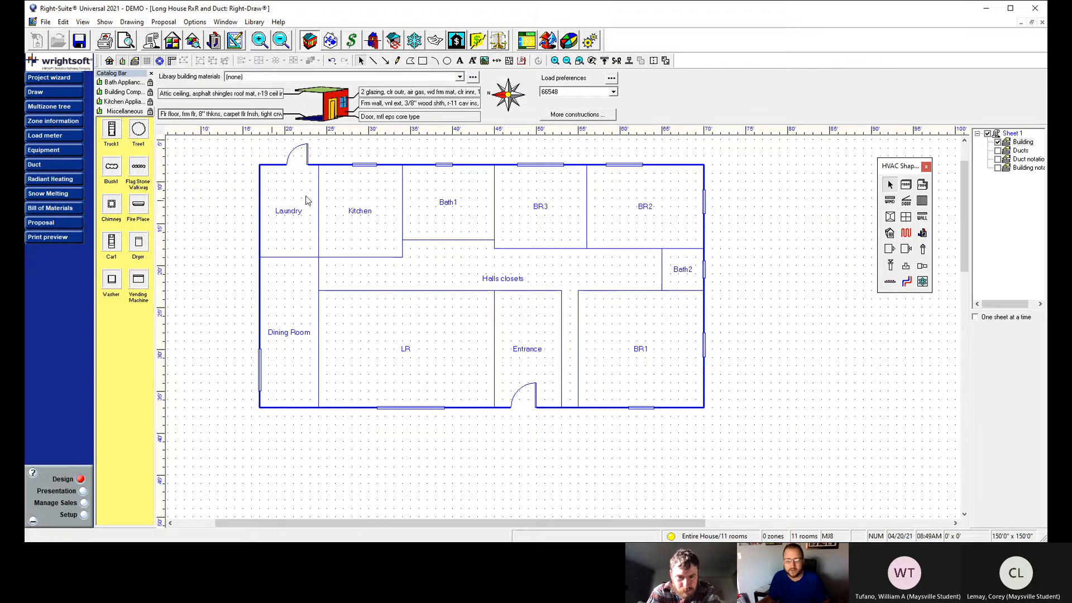
pyautogui.click(612, 79)
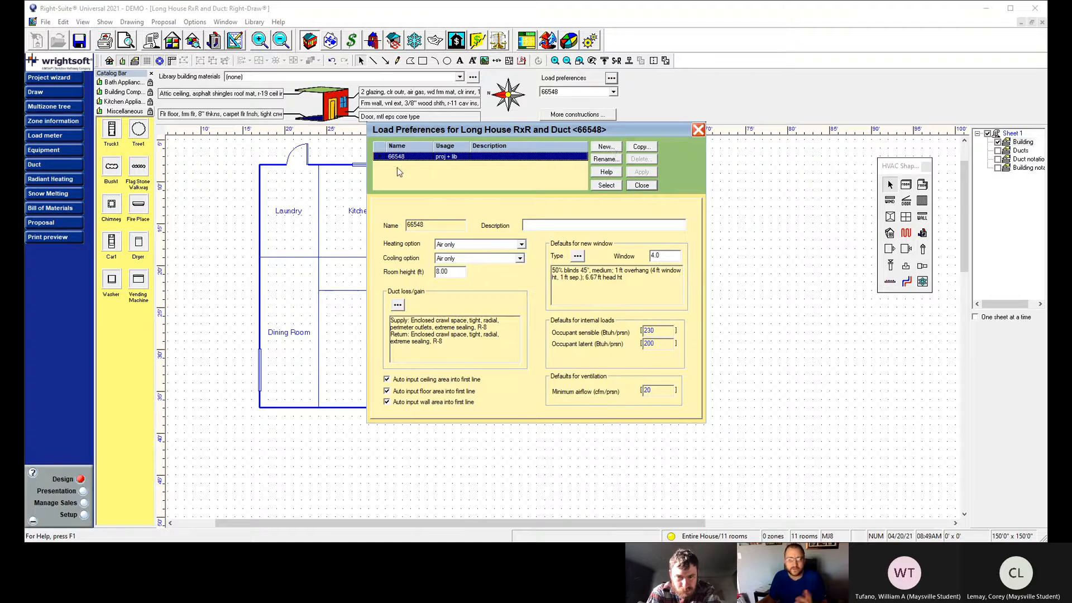
pyautogui.click(606, 147)
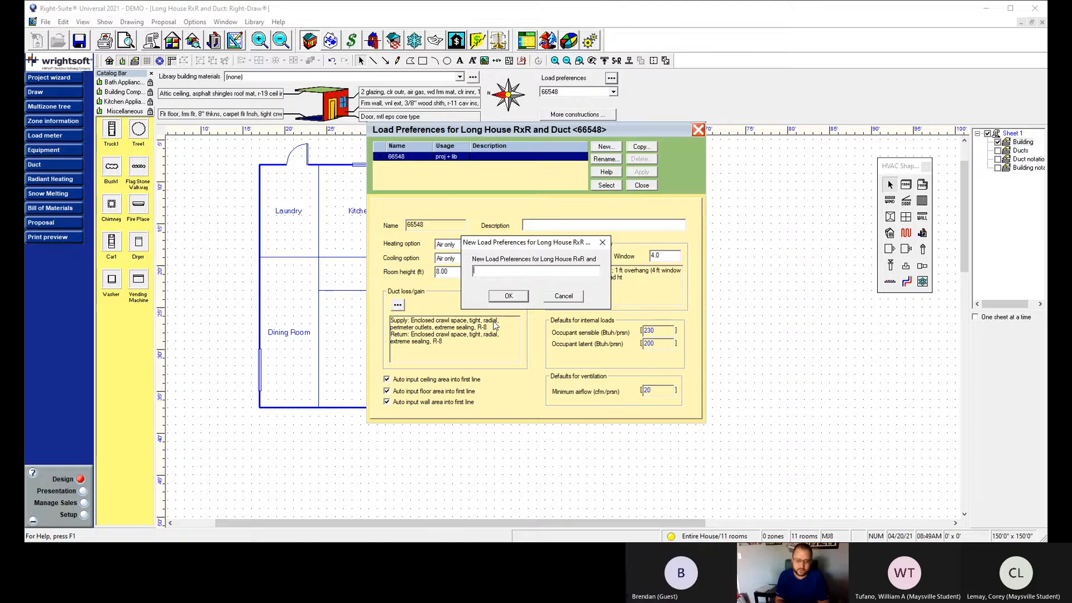
pyautogui.write('long house sample')
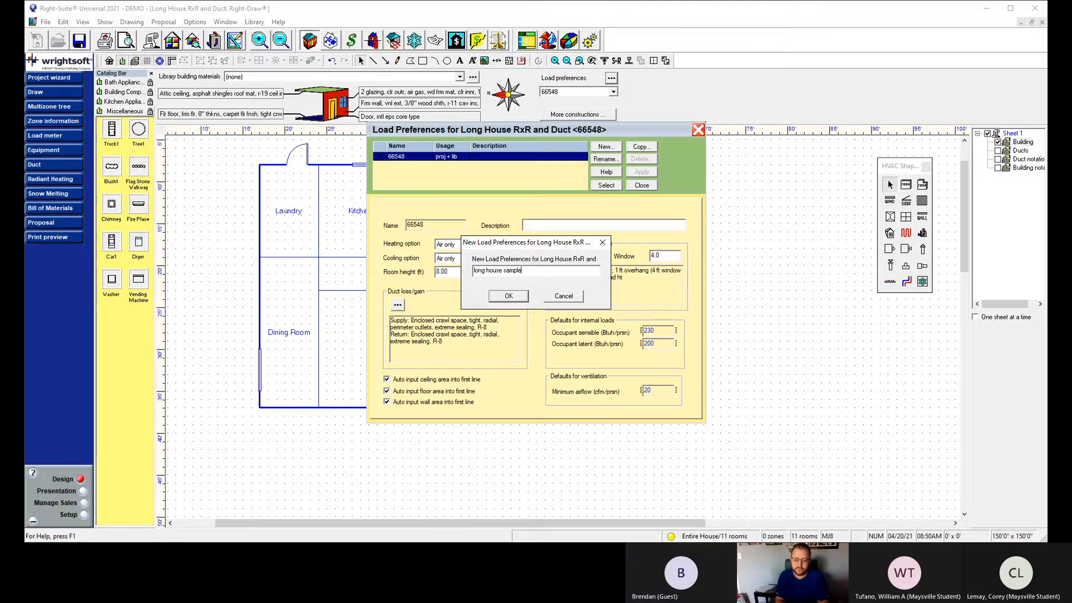
pyautogui.click(508, 295)
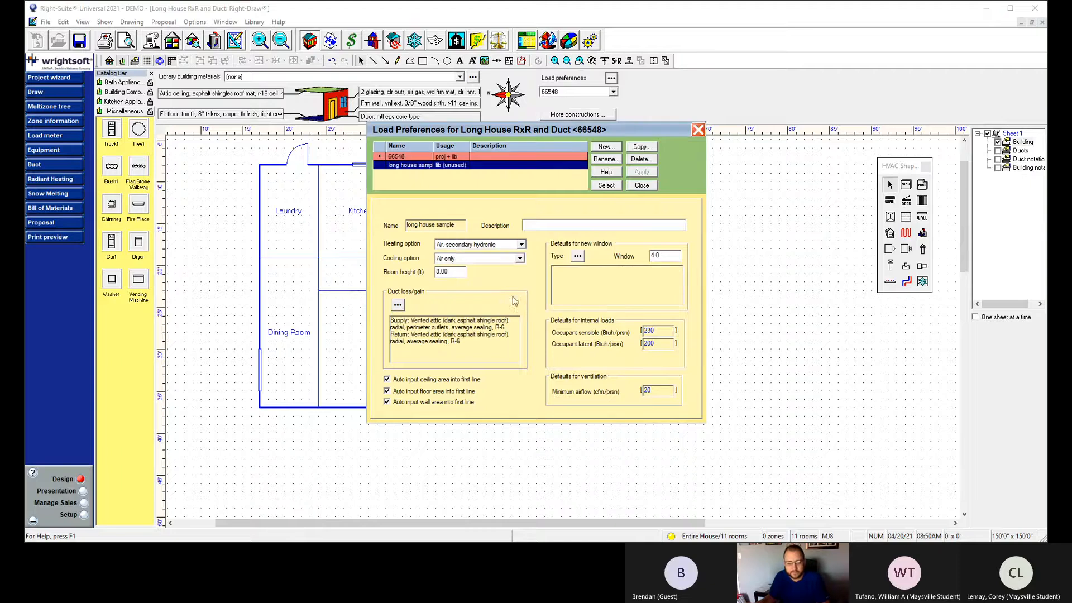
# Set both the heating option and the cooling option of the "long house sample" preferences to Air only.
pyautogui.click(433, 166)
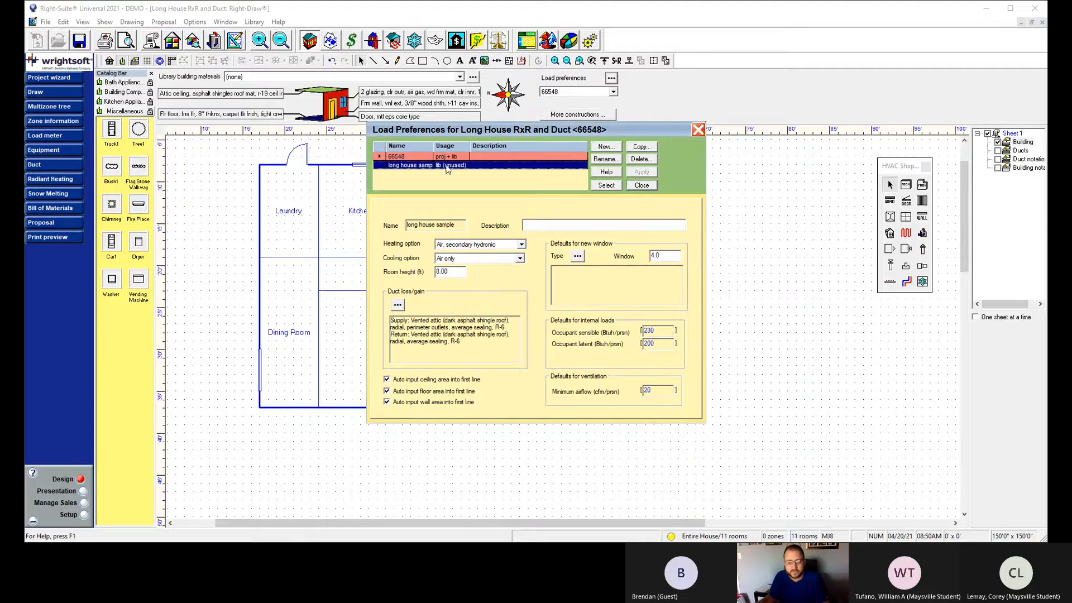
pyautogui.click(522, 244)
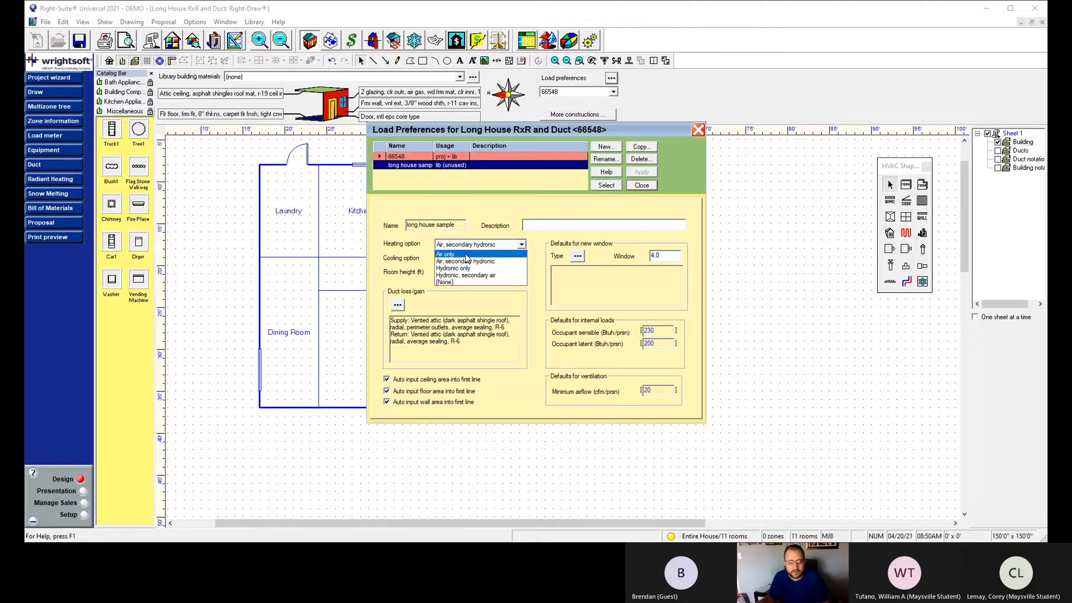
pyautogui.click(465, 254)
pyautogui.click(520, 259)
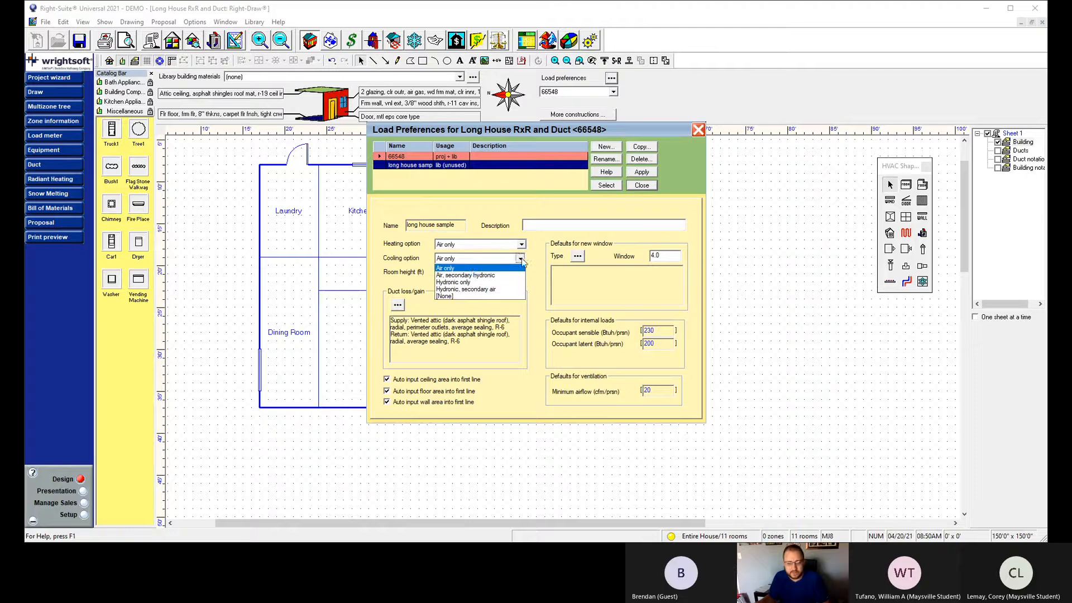
pyautogui.click(471, 268)
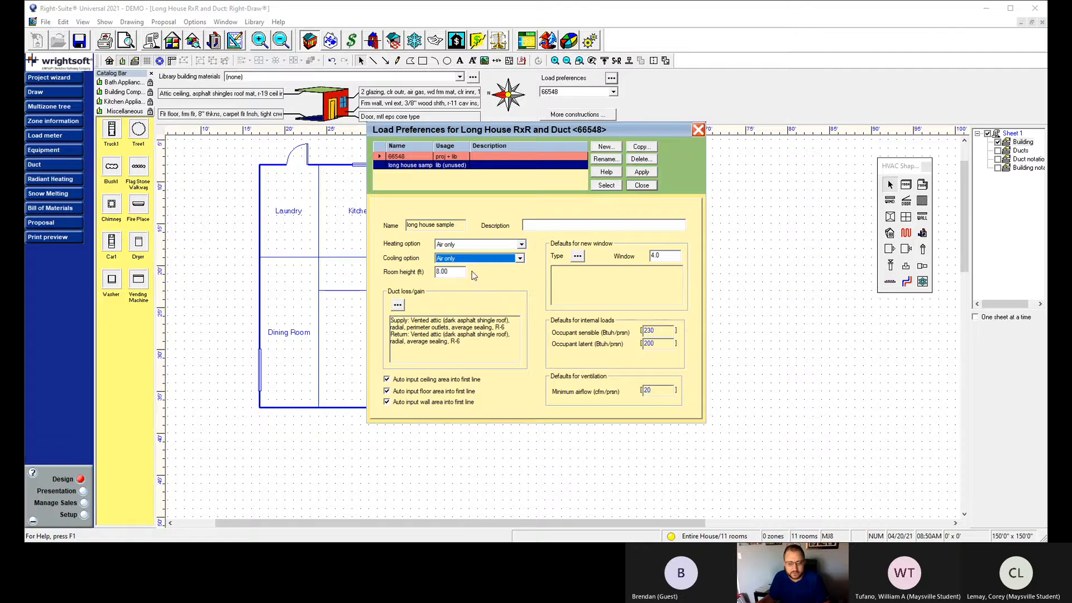
pyautogui.click(456, 274)
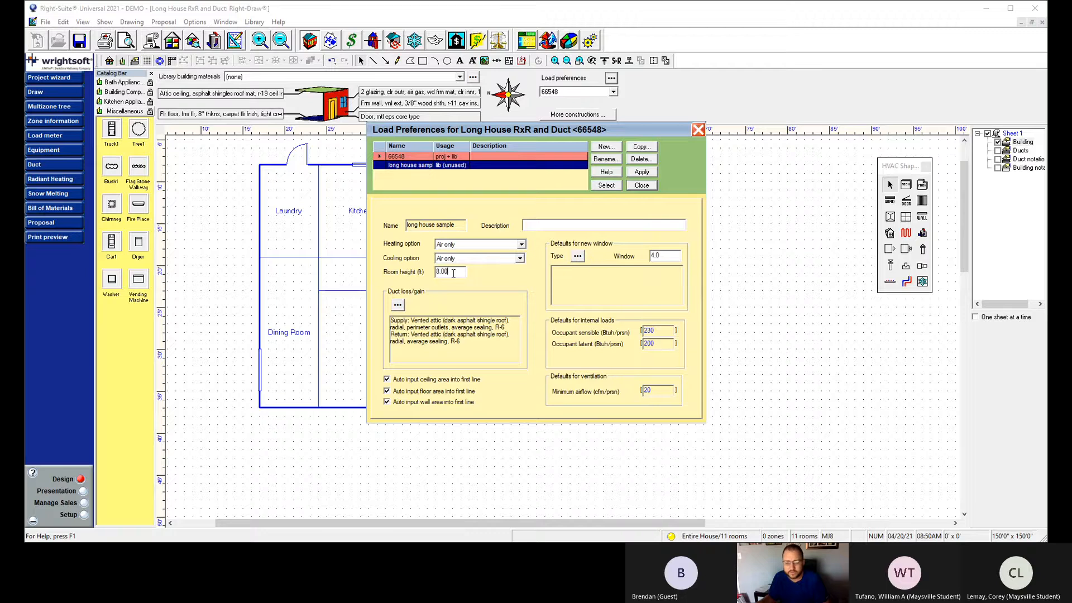
# Set the new-window default overhang to 1 ft horizontal projection and 1 ft vertical separation.
pyautogui.click(577, 255)
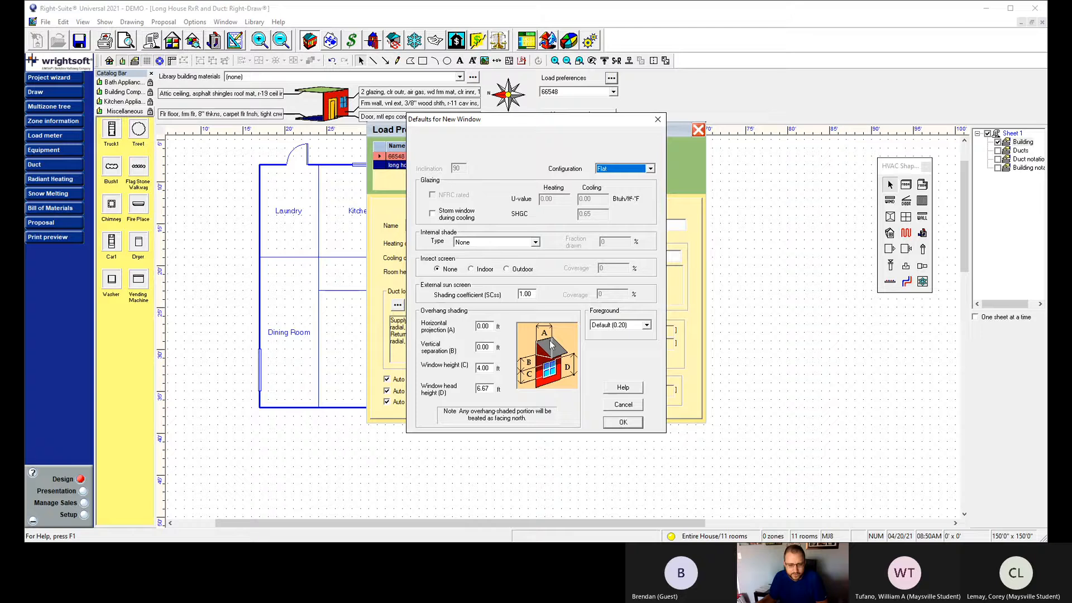
pyautogui.moveTo(489, 326); pyautogui.dragTo(469, 349)
pyautogui.write('1')
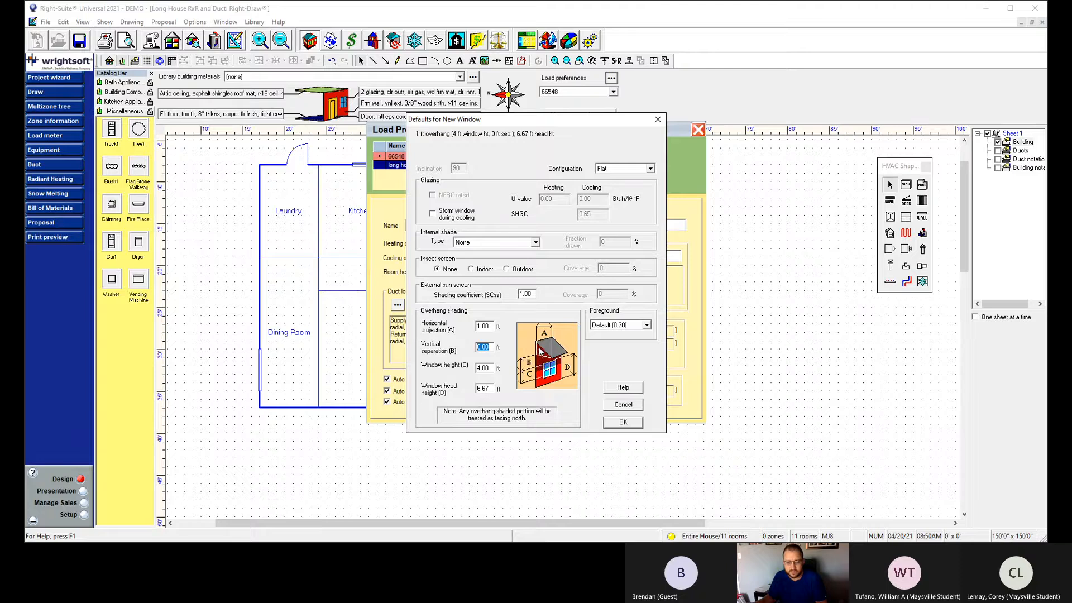
pyautogui.write('1')
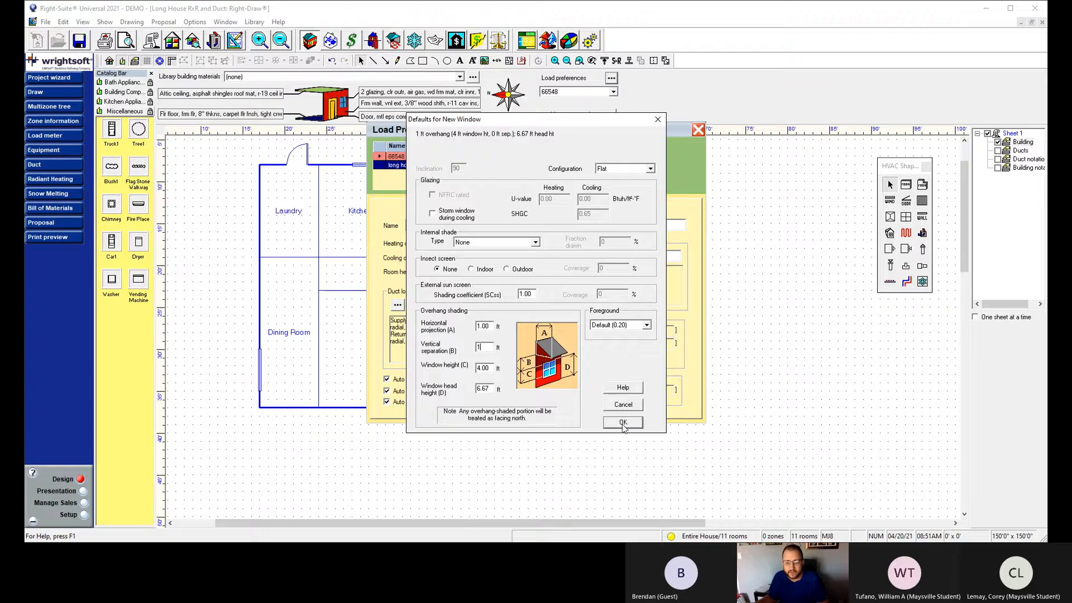
# Give the new-window defaults a "Blinds 45°, dark" internal shade and an outdoor insect screen, keep the Flat configuration, and confirm.
pyautogui.click(535, 242)
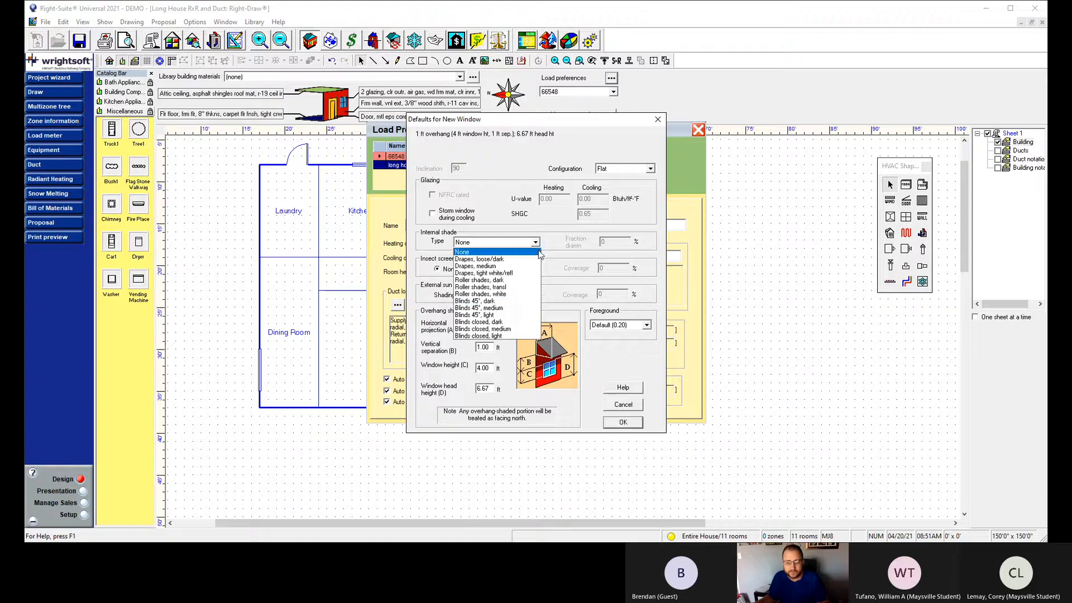
pyautogui.click(490, 302)
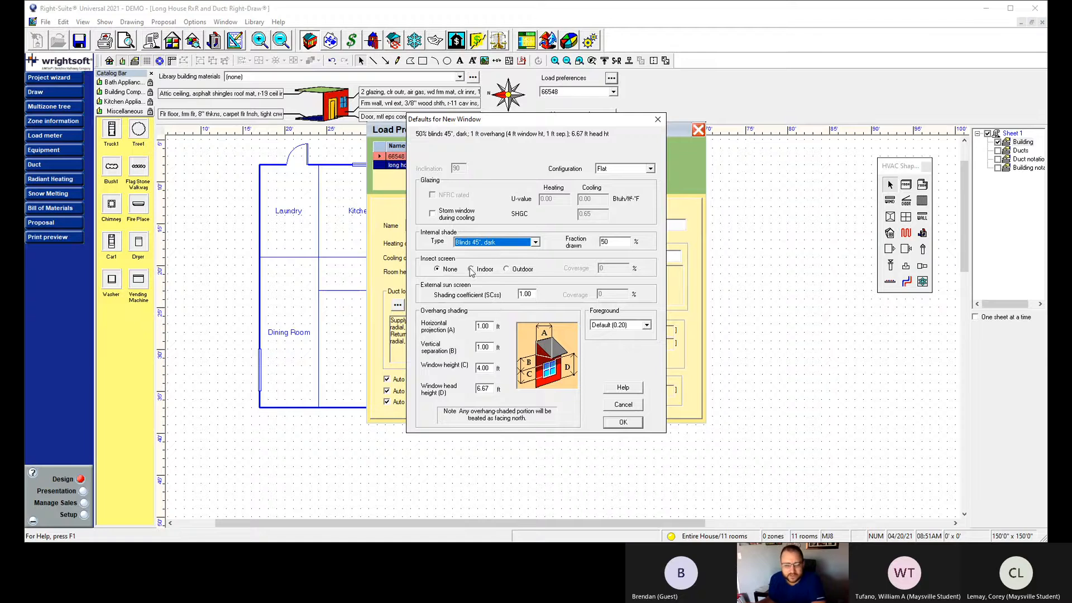
pyautogui.click(508, 270)
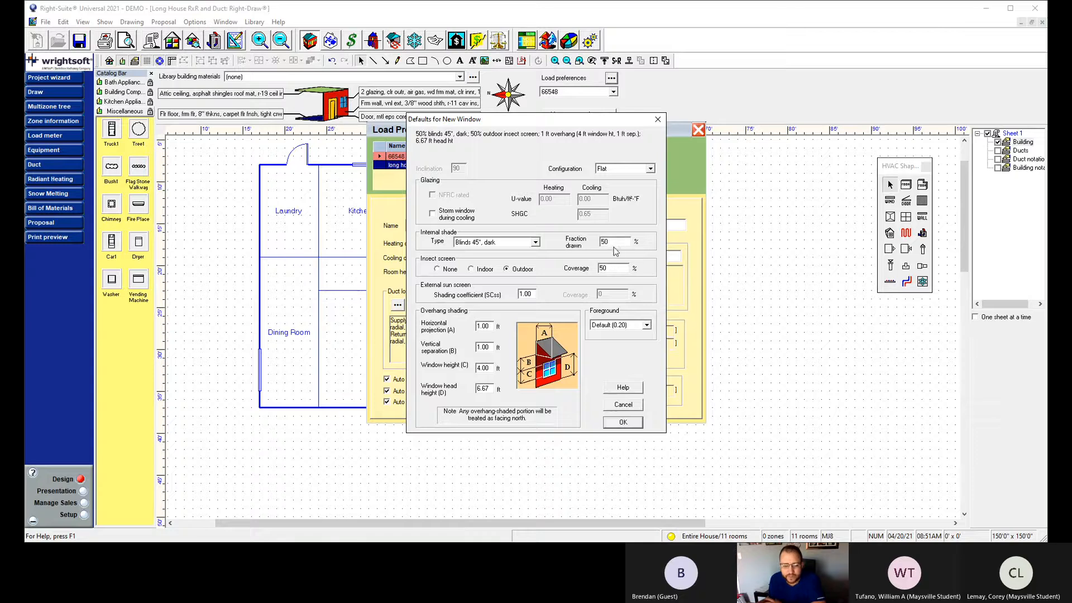
pyautogui.click(651, 168)
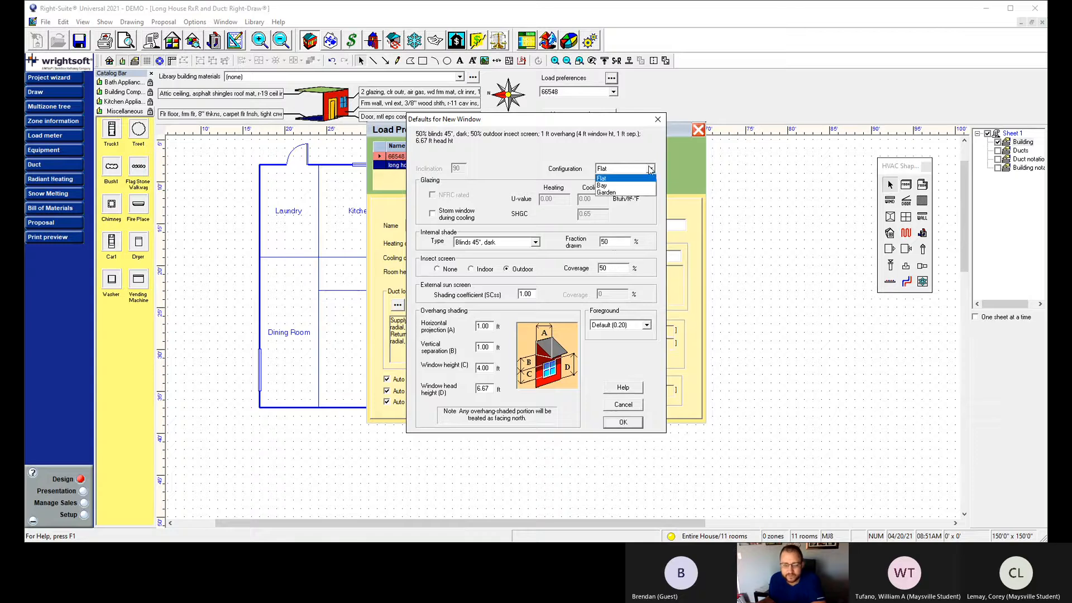
pyautogui.click(651, 169)
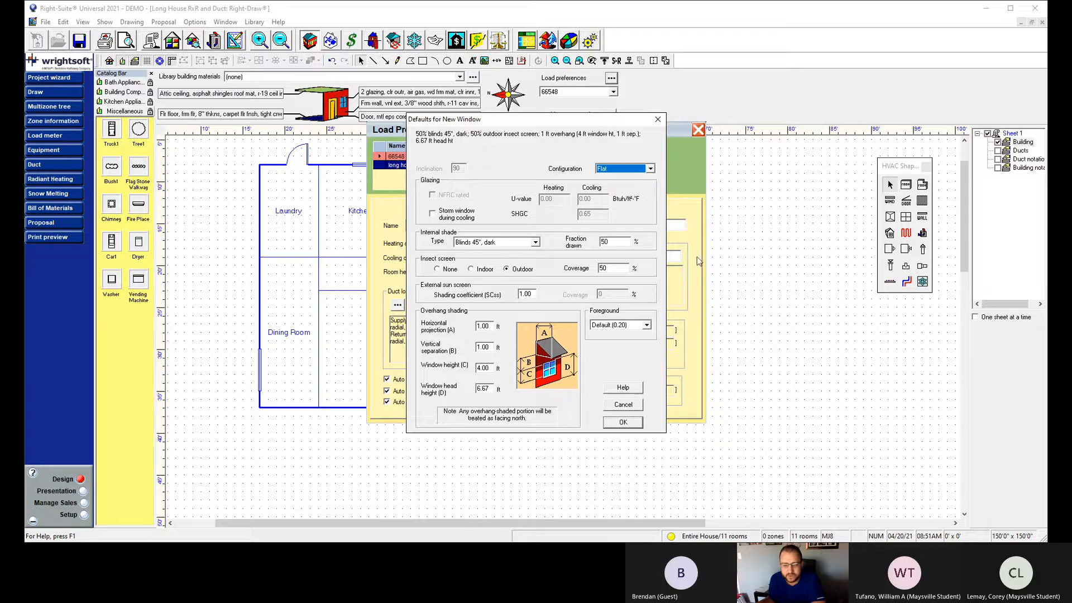
pyautogui.click(623, 422)
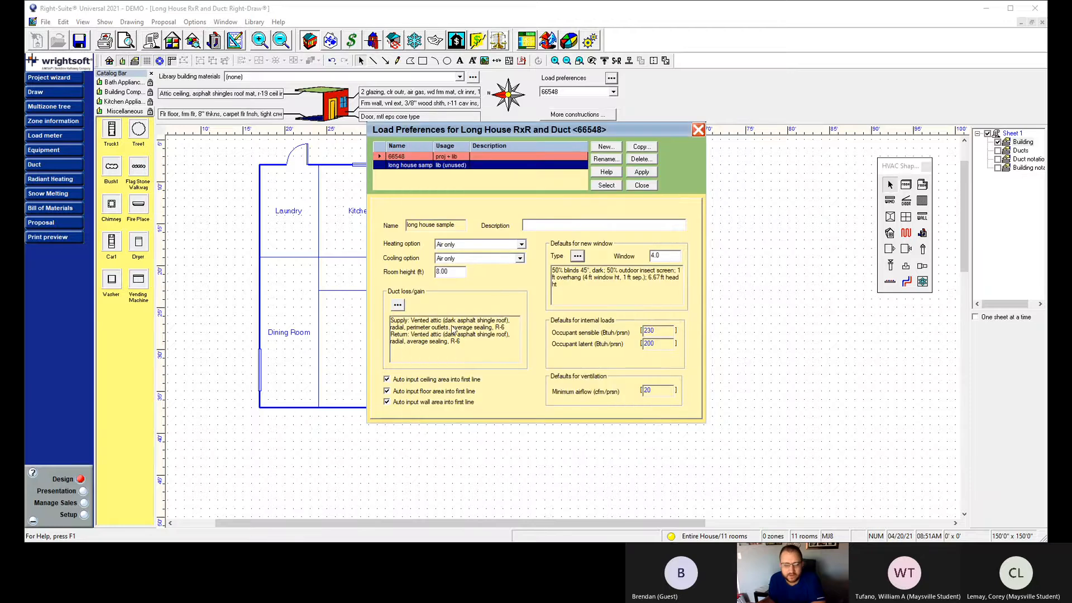
# Configure the supply ducts in the duct loads as trunk and branch with perimeter outlets, located in an enclosed, tight crawl space.
pyautogui.click(398, 306)
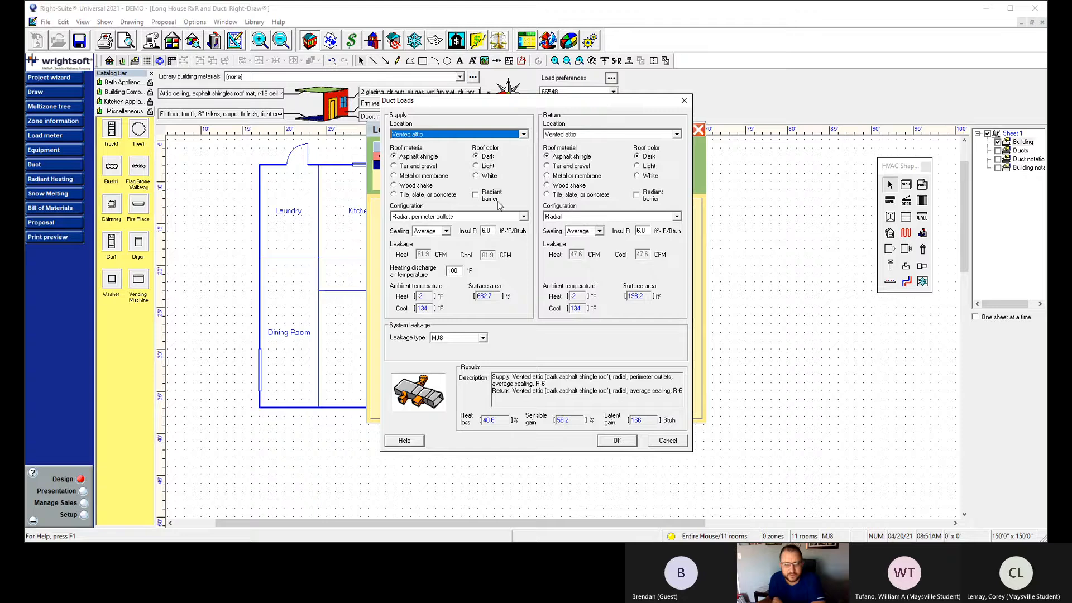
pyautogui.click(523, 216)
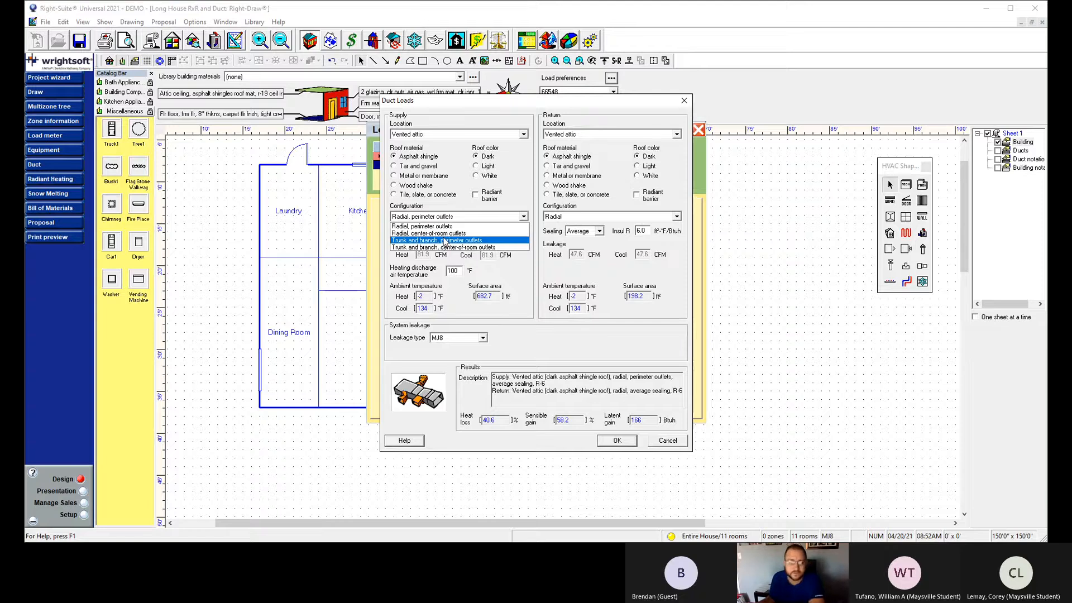
pyautogui.click(436, 240)
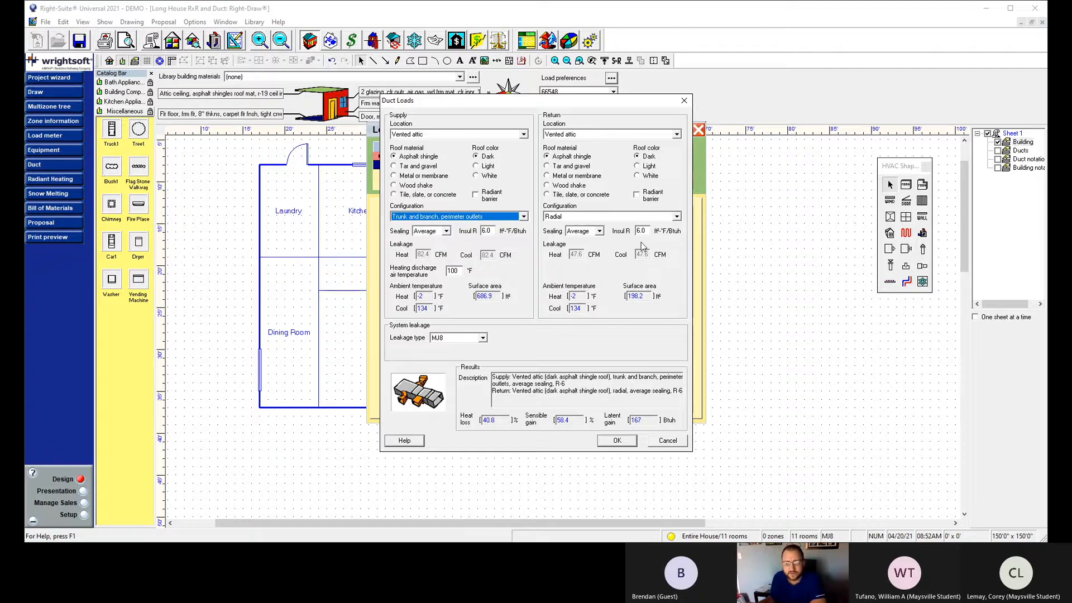
pyautogui.click(524, 134)
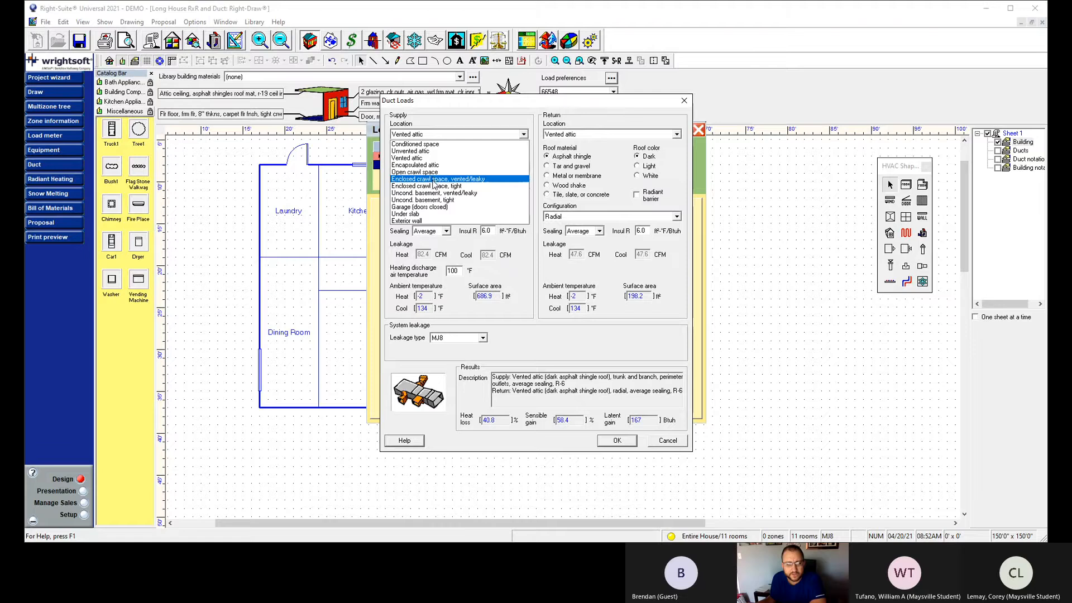
pyautogui.click(433, 186)
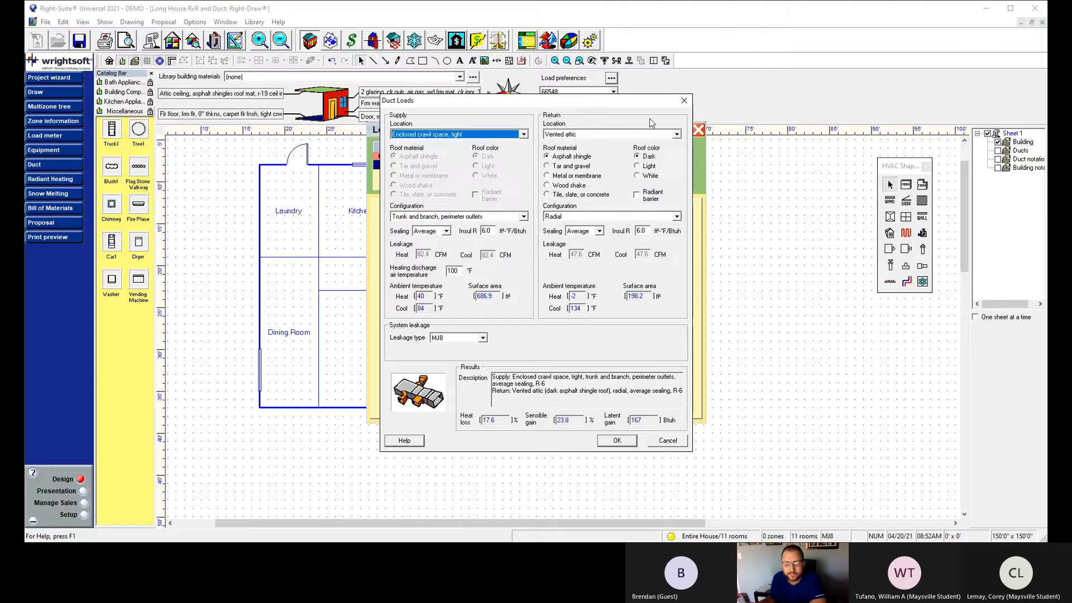
# Locate the return ducts in an enclosed, tight crawl space and set their configuration to trunk and branch.
pyautogui.click(677, 134)
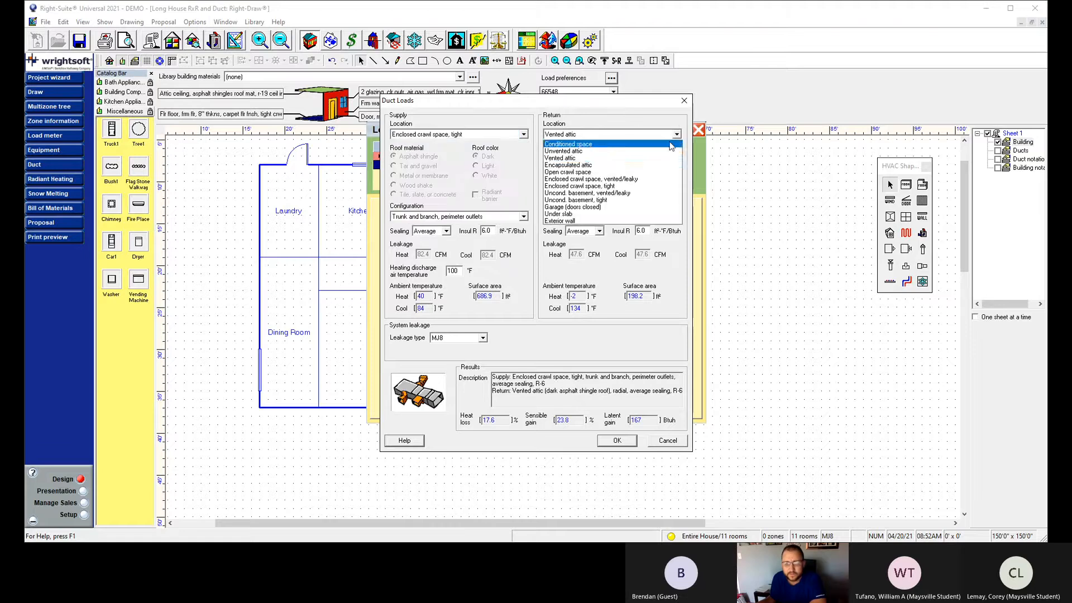
pyautogui.click(586, 186)
pyautogui.click(676, 216)
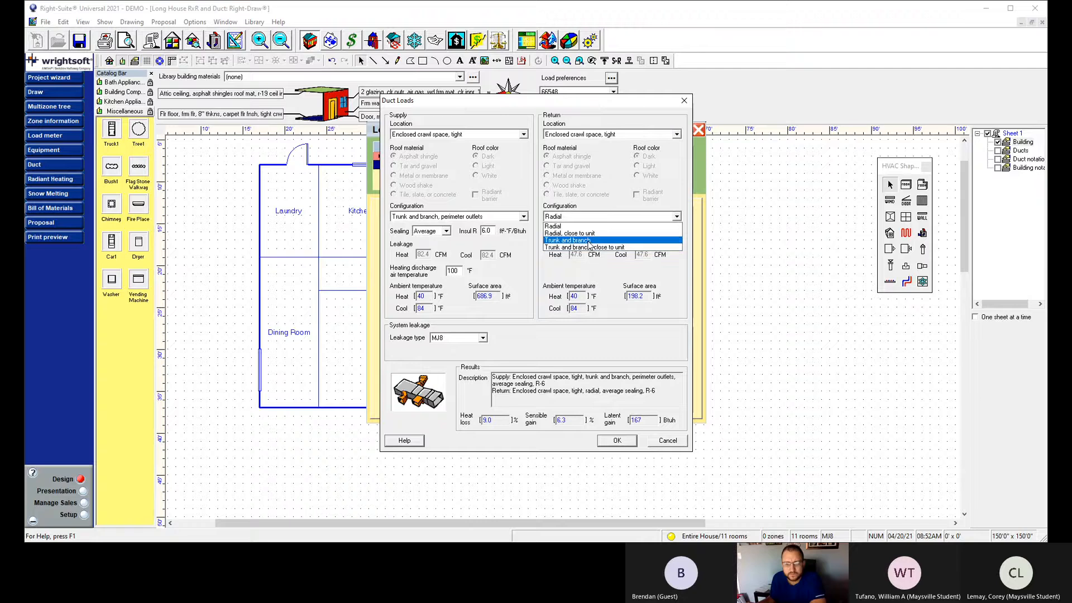
pyautogui.click(588, 241)
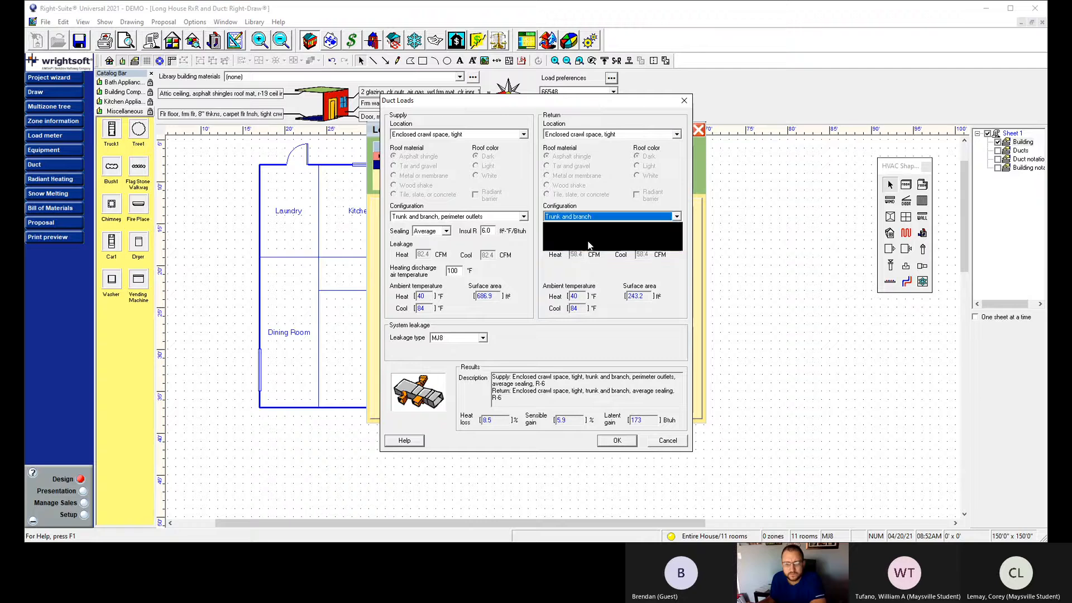
# Set the sealing of both supply and return ducts to Extreme and confirm the duct loads.
pyautogui.click(448, 231)
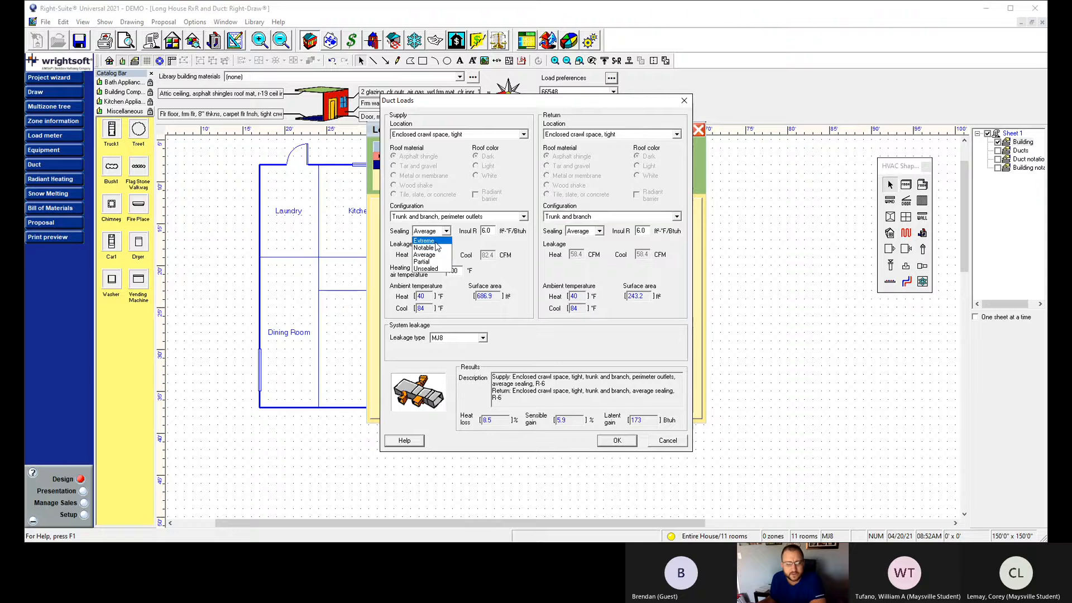
pyautogui.click(429, 240)
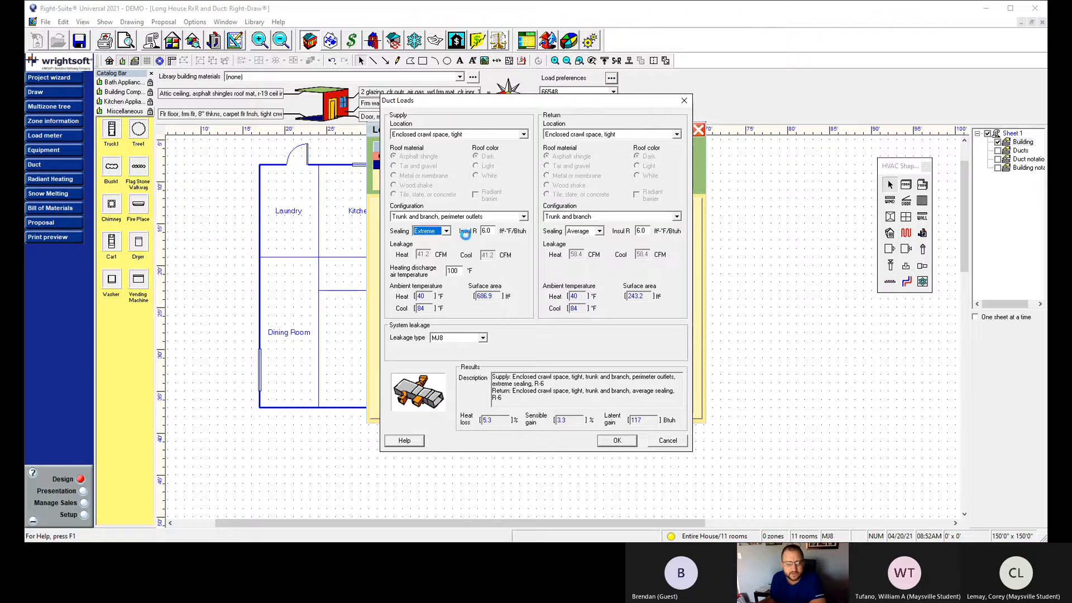
pyautogui.click(492, 231)
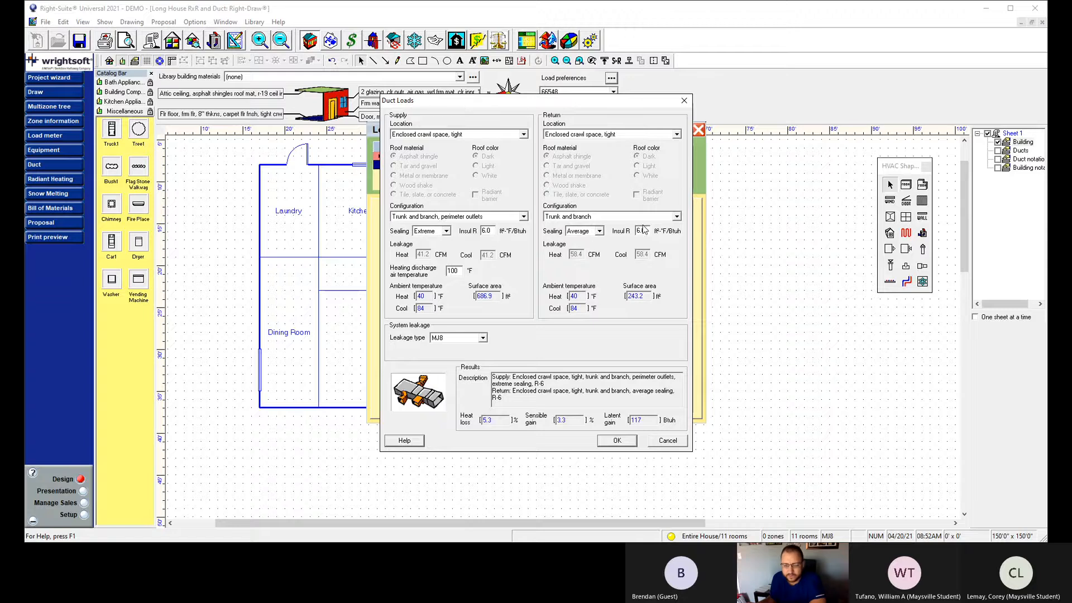
pyautogui.click(599, 231)
pyautogui.click(581, 241)
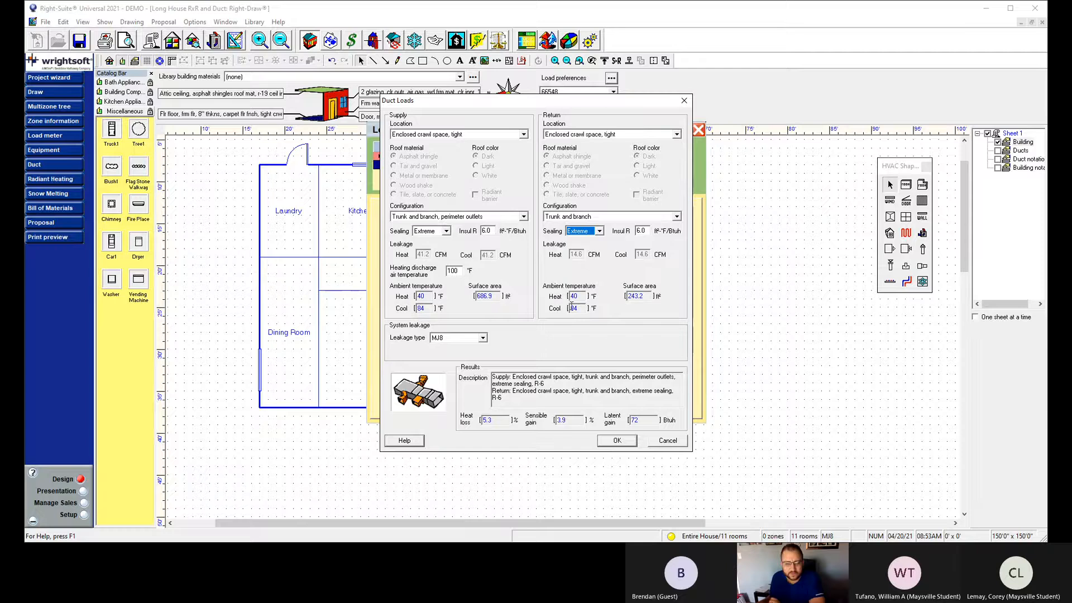
pyautogui.click(617, 440)
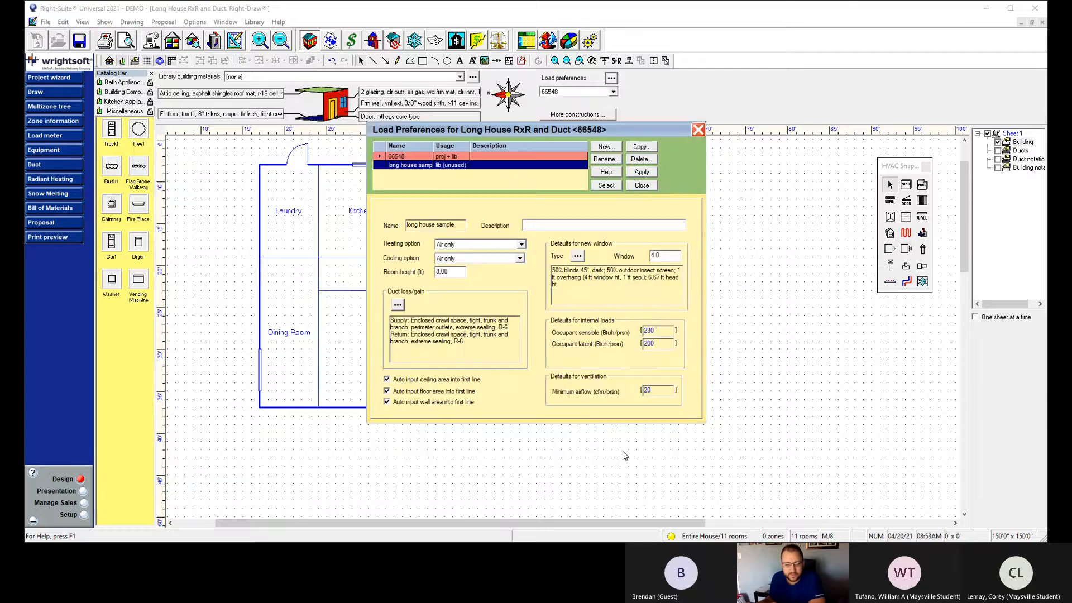
# Apply the preference changes, close the load preferences, and assign the "long house sample" set to the whole selected floor plan.
pyautogui.click(641, 172)
pyautogui.click(698, 131)
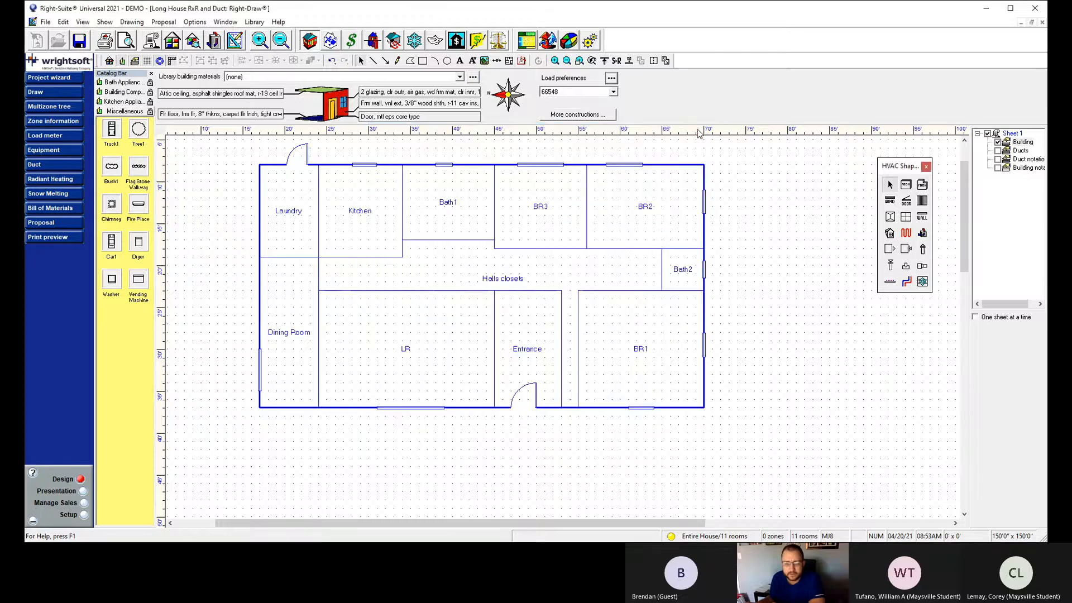
pyautogui.click(614, 92)
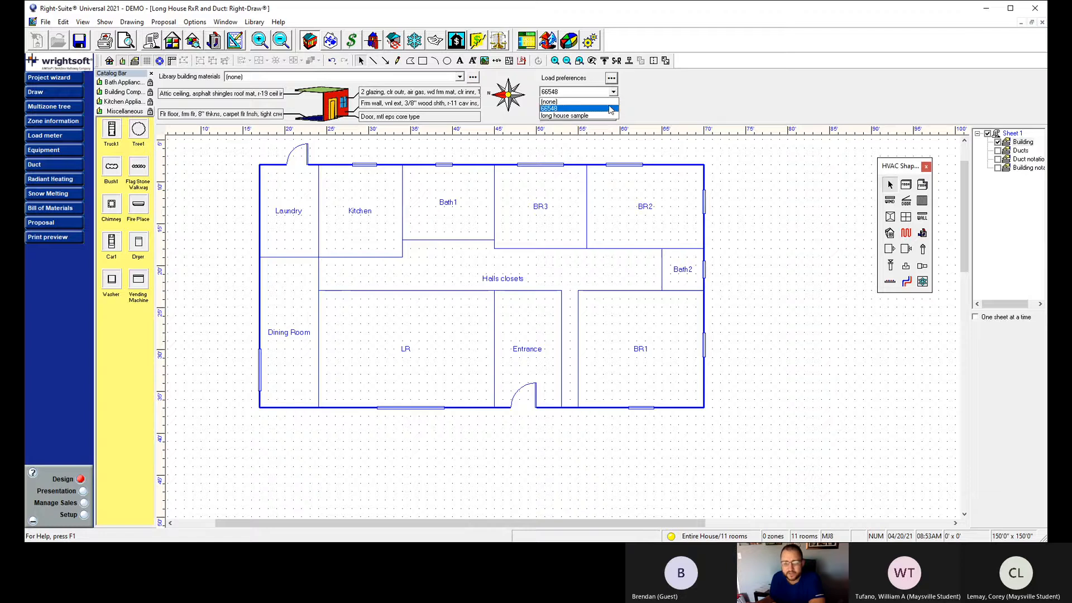
pyautogui.click(607, 102)
pyautogui.moveTo(244, 146); pyautogui.dragTo(734, 435)
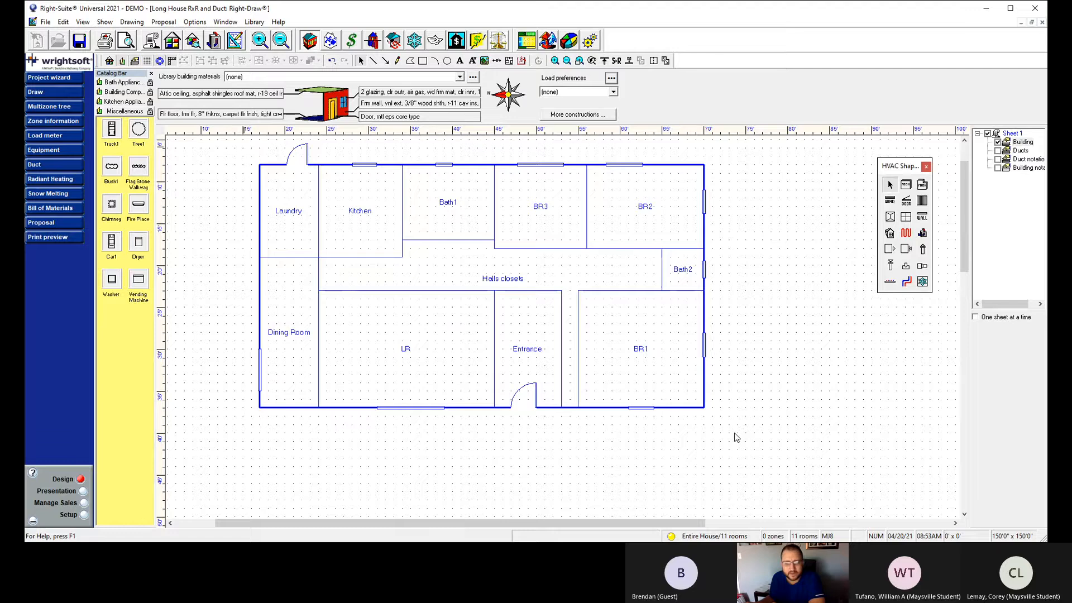
pyautogui.click(614, 92)
pyautogui.click(586, 118)
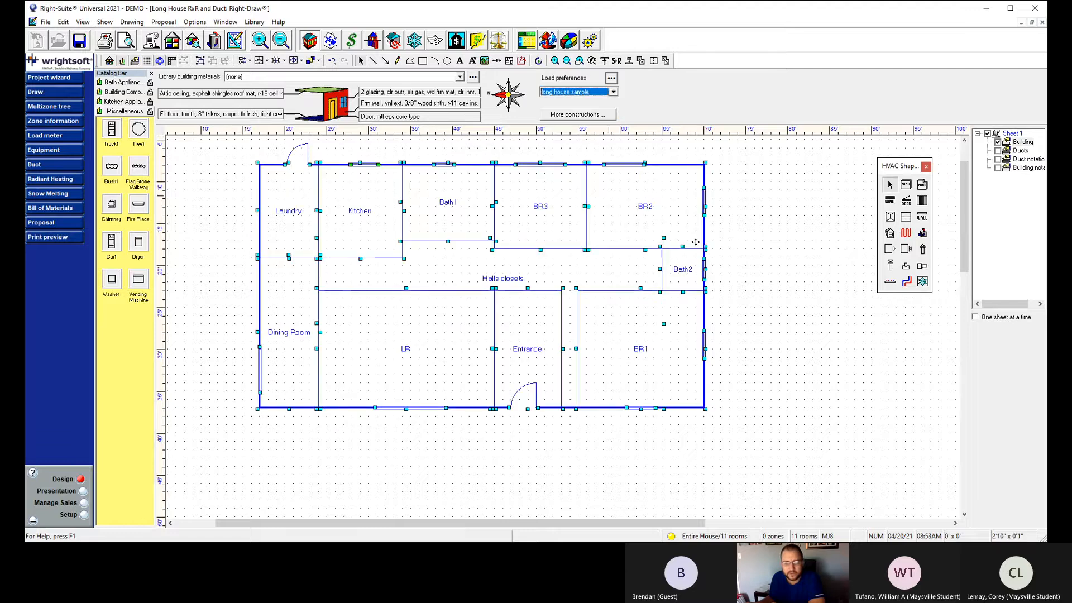
pyautogui.click(791, 264)
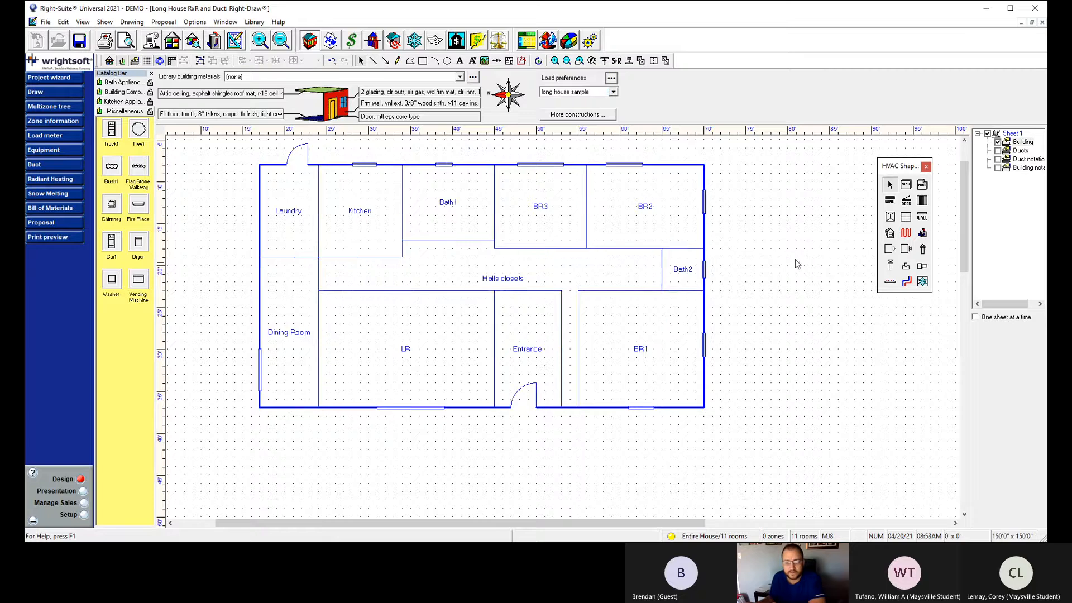
# Review the entire house's Form J1 load summary down to the equipment capacity, and return to the drawing.
pyautogui.click(58, 125)
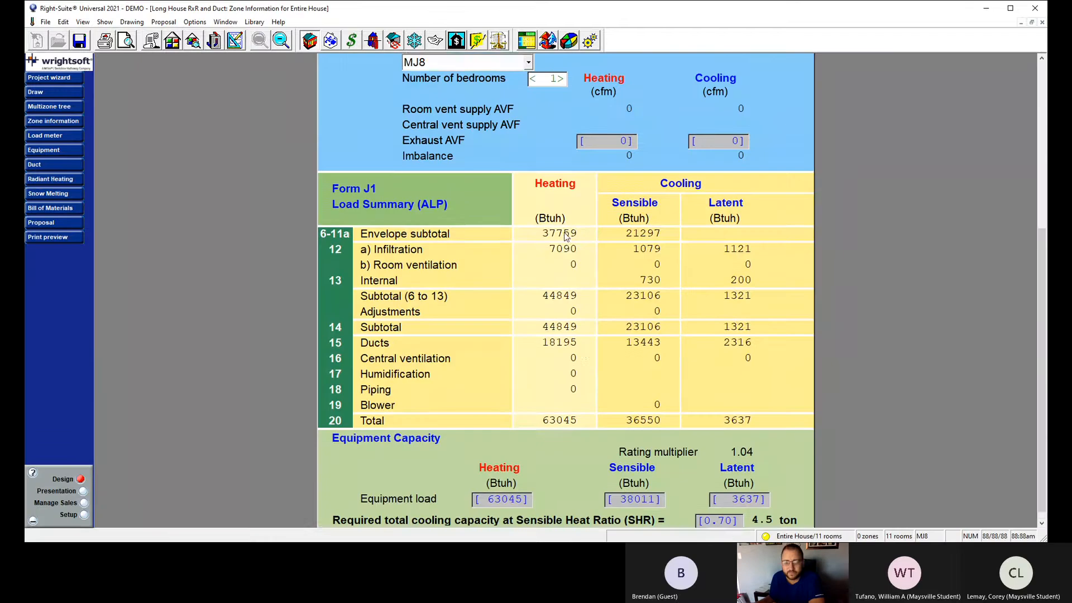
pyautogui.scroll(-3, 508, 324)
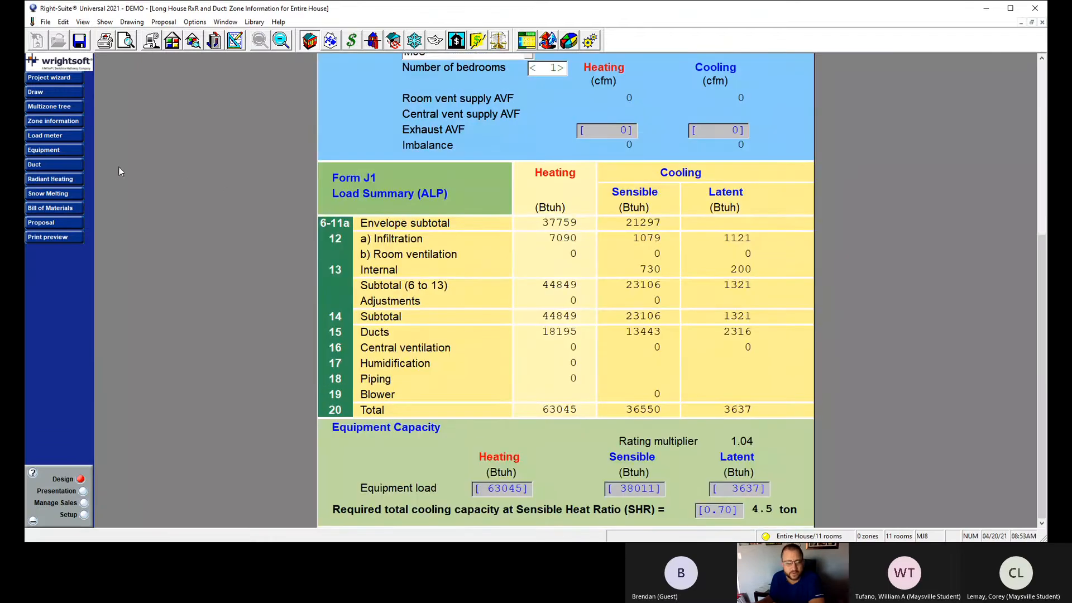
pyautogui.click(52, 91)
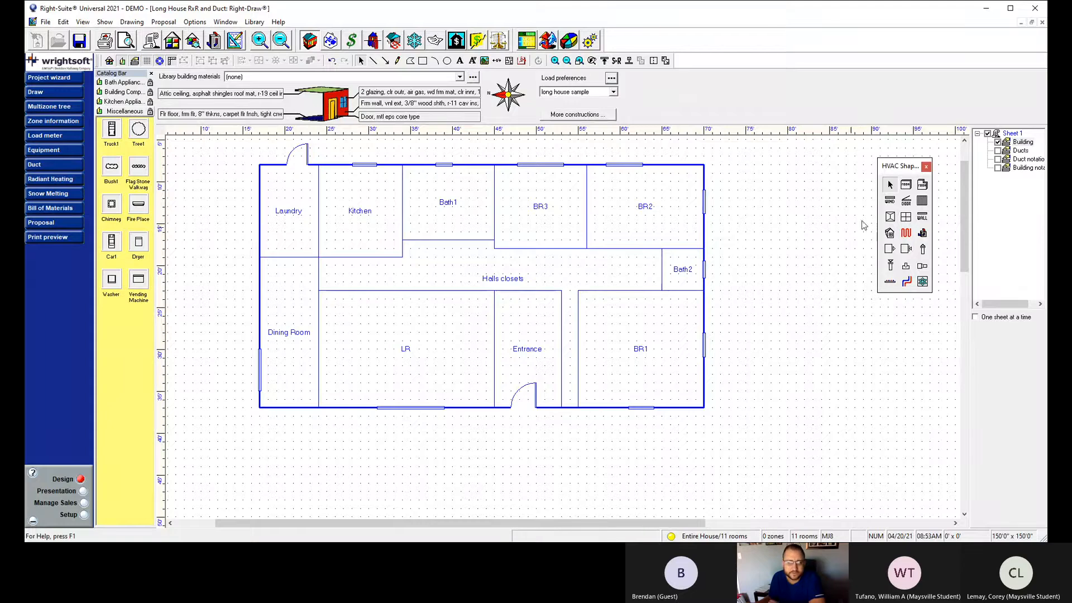
pyautogui.rightClick(1002, 208)
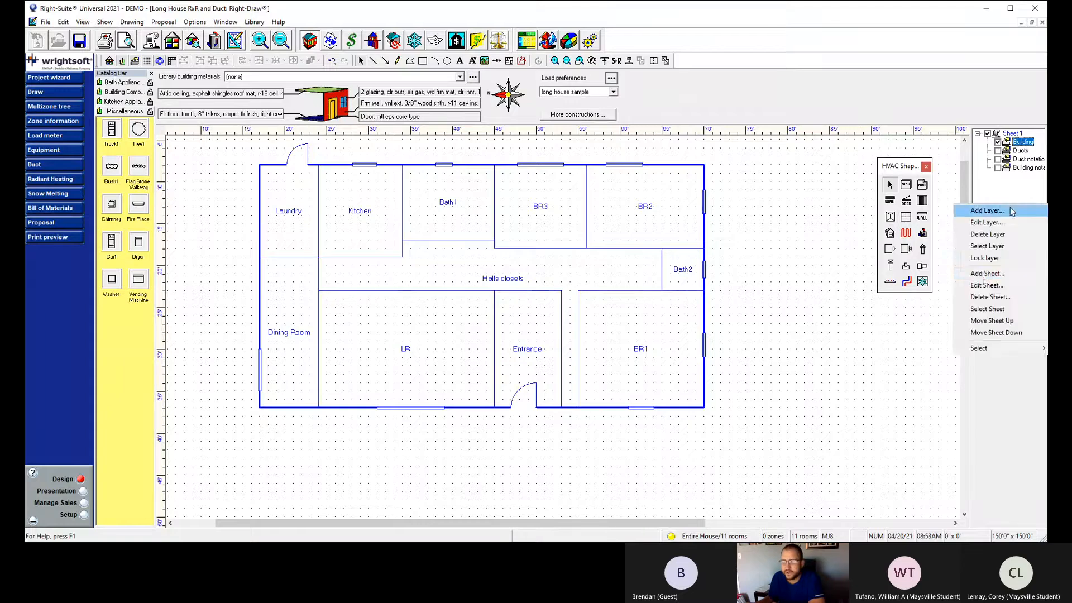
pyautogui.click(986, 222)
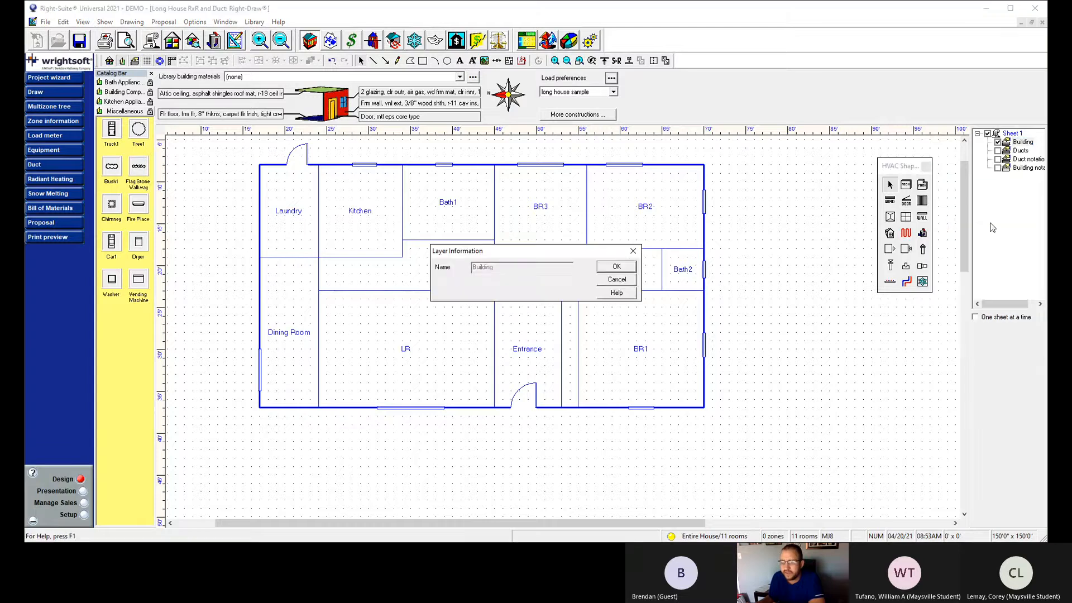
pyautogui.click(634, 249)
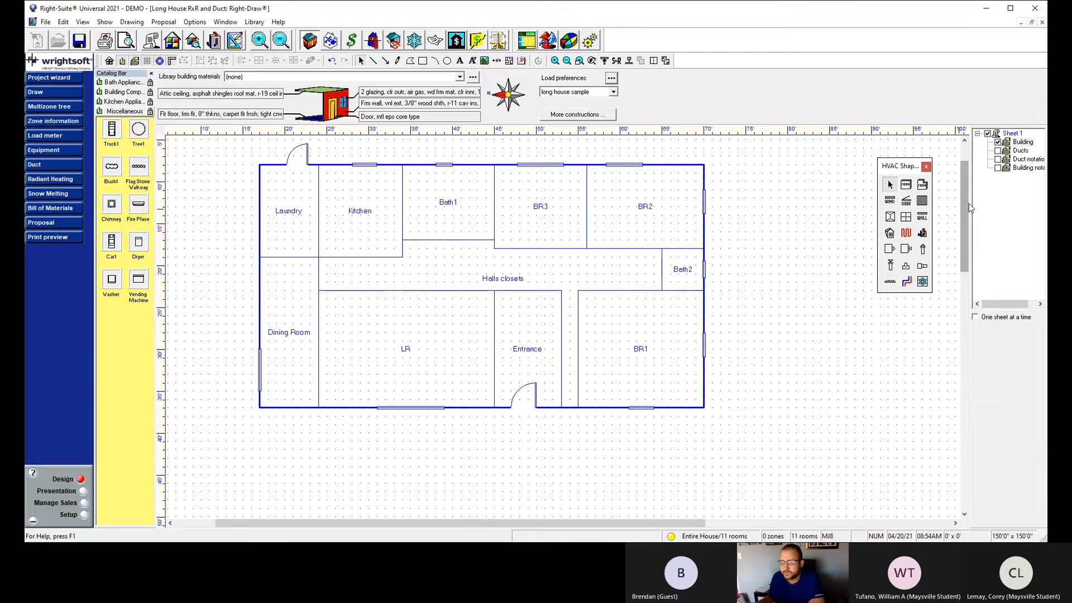
# Add a building-level sheet named Block and draw one room about 53 ft by 29 ft over the floor plan on it.
pyautogui.rightClick(999, 207)
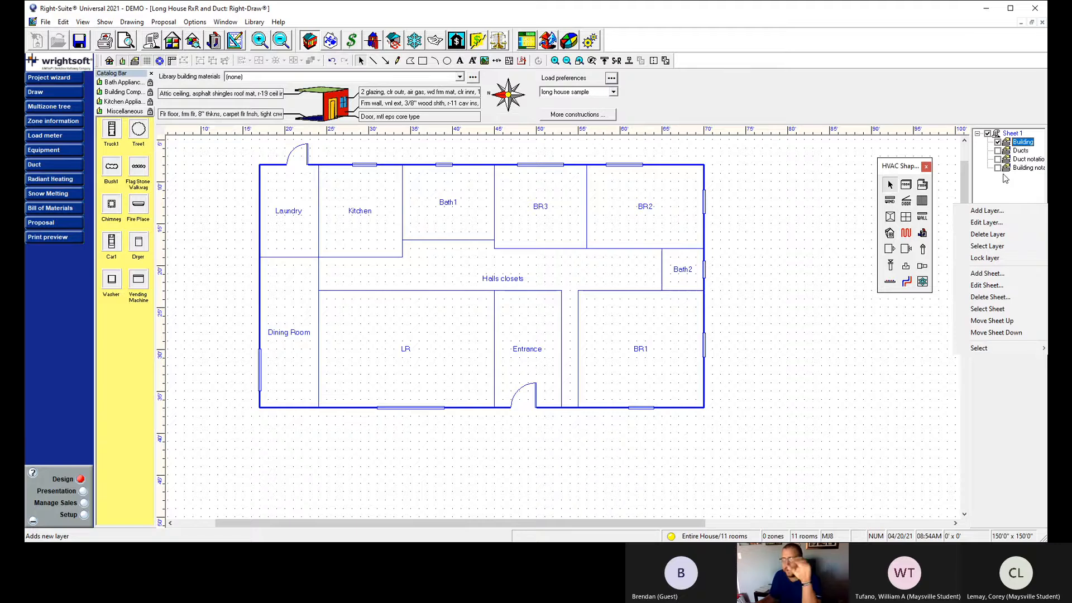
pyautogui.click(995, 276)
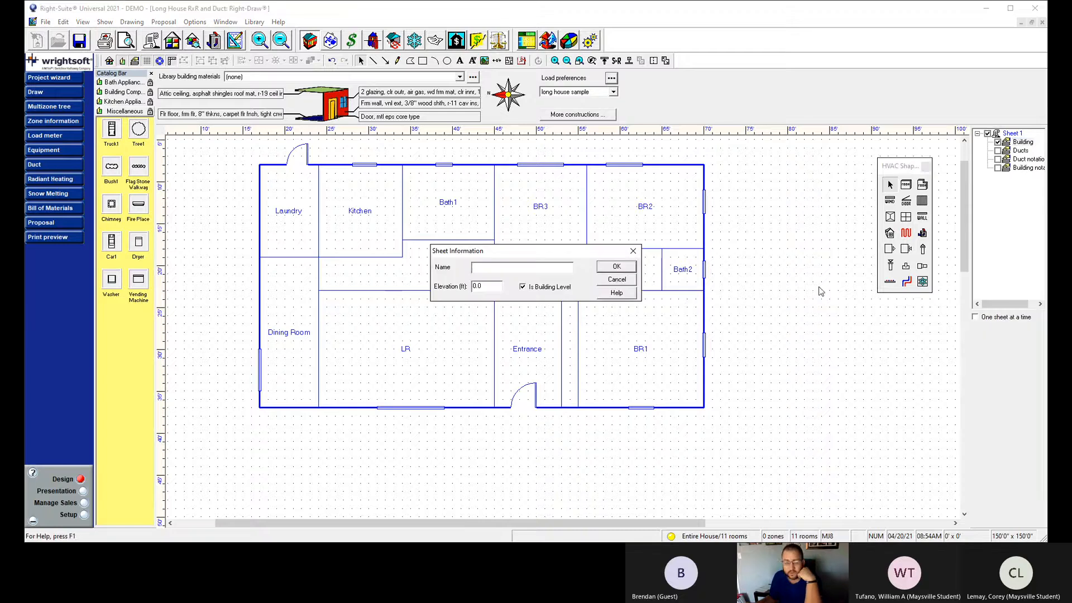
pyautogui.write('B')
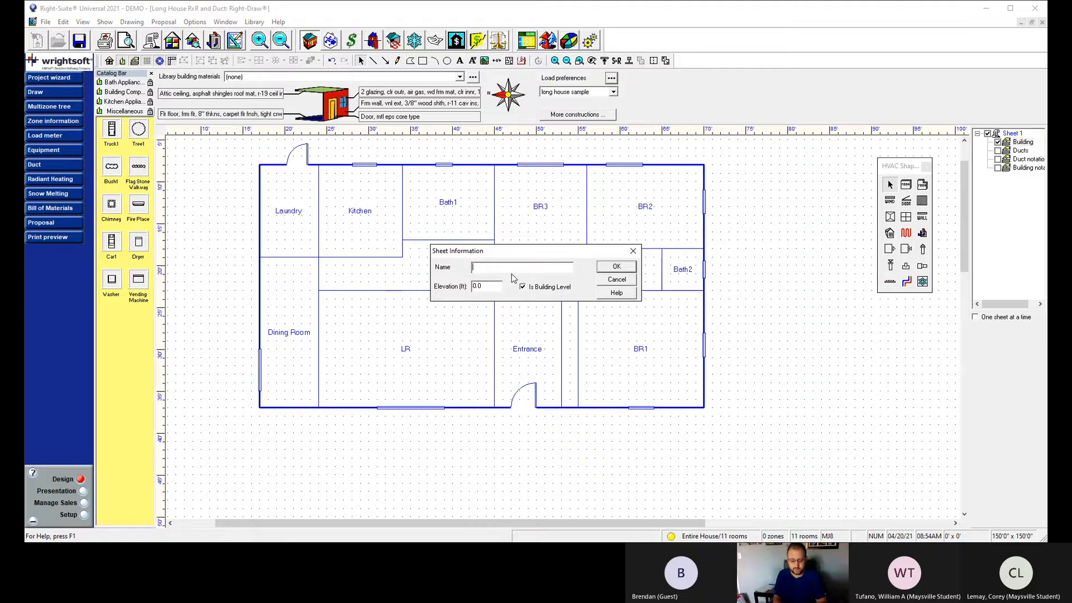
pyautogui.write('lock')
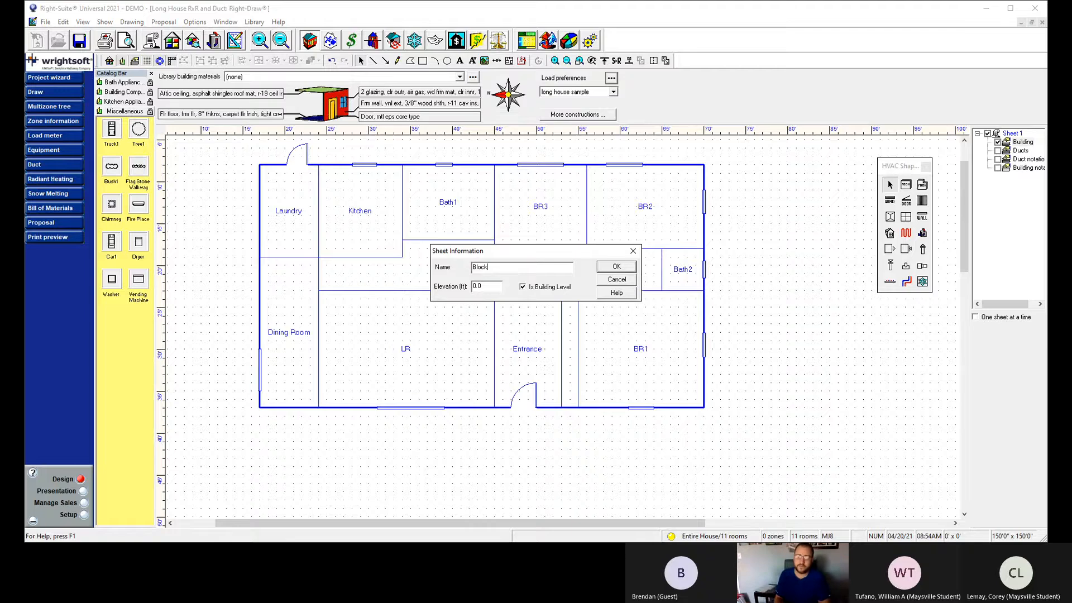
pyautogui.click(617, 268)
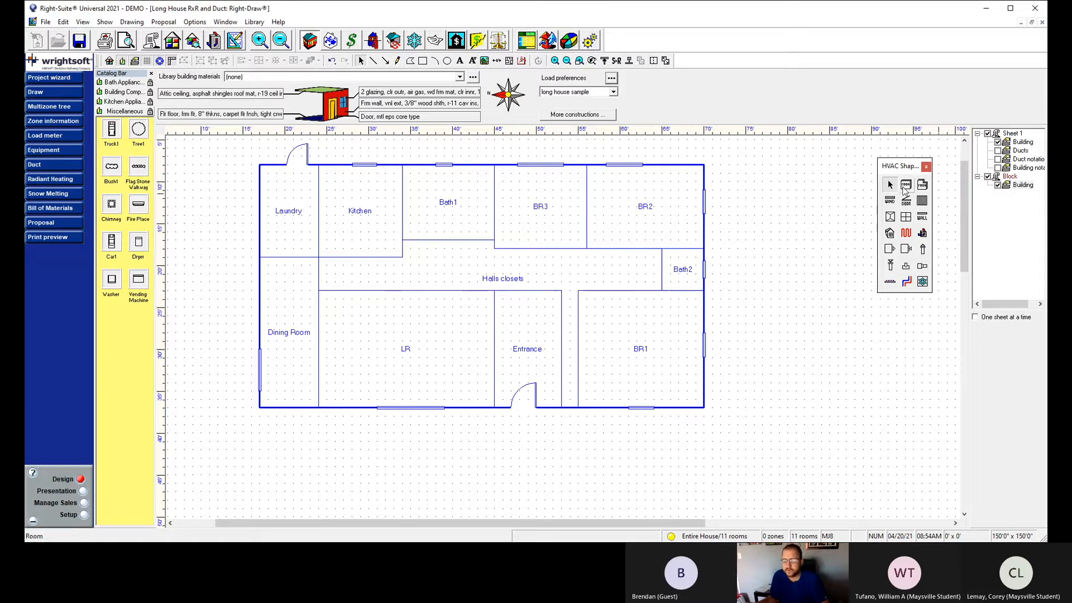
pyautogui.click(905, 188)
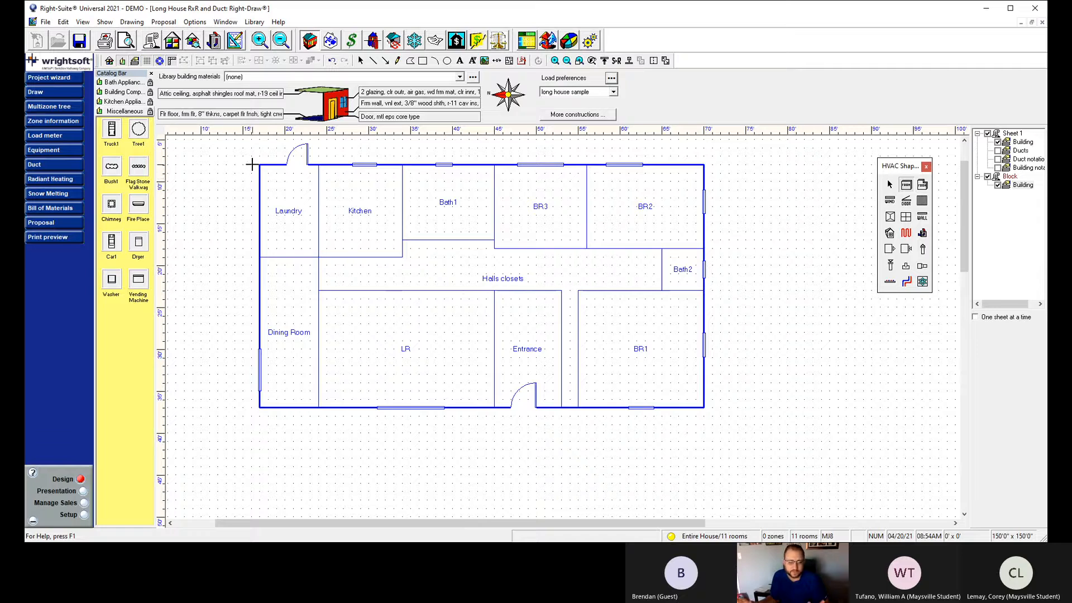
pyautogui.moveTo(254, 169); pyautogui.dragTo(697, 408)
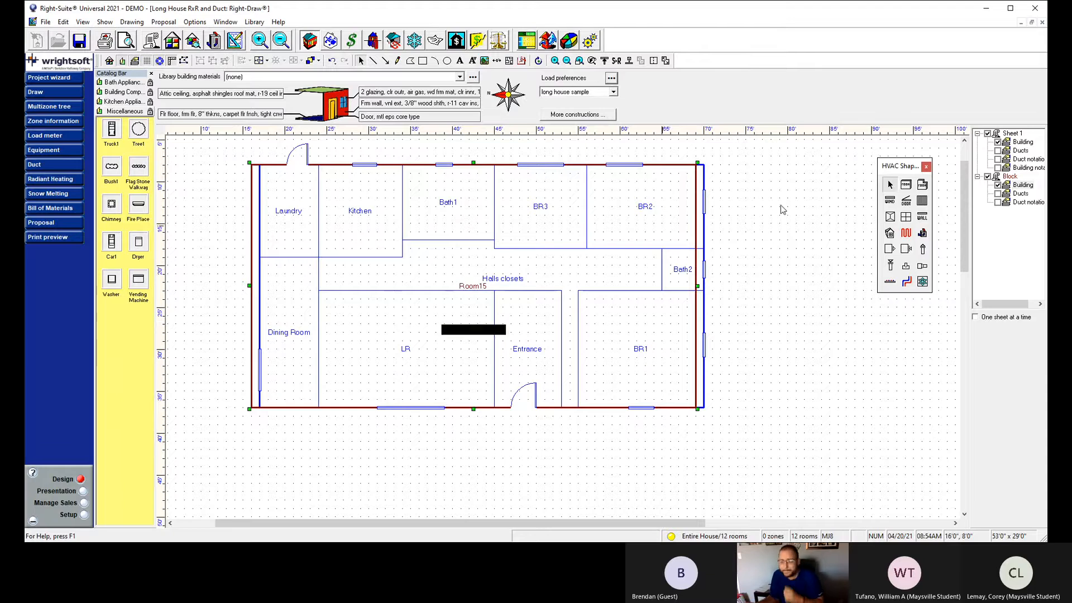
# Toggle the visibility of the Block sheet's Ducts and Building layers to check what each contains.
pyautogui.click(998, 194)
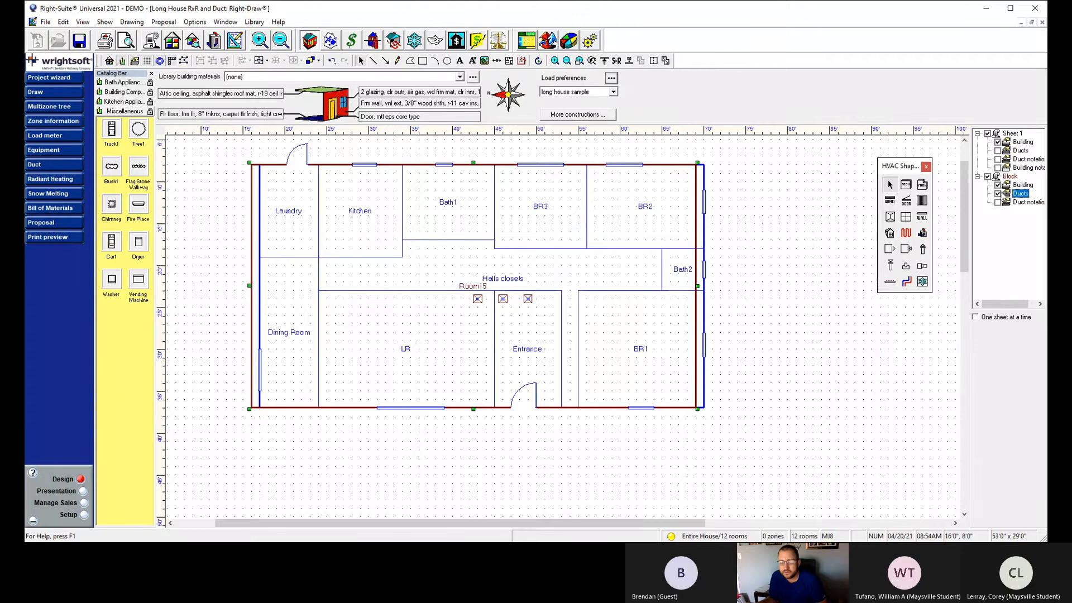
pyautogui.click(997, 194)
pyautogui.click(998, 185)
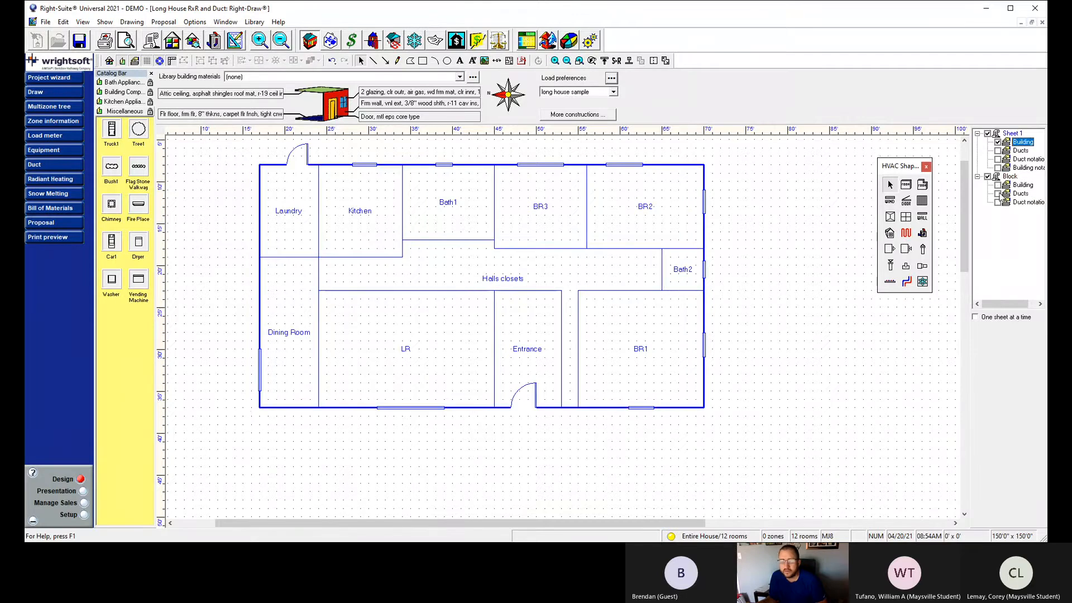
pyautogui.click(997, 185)
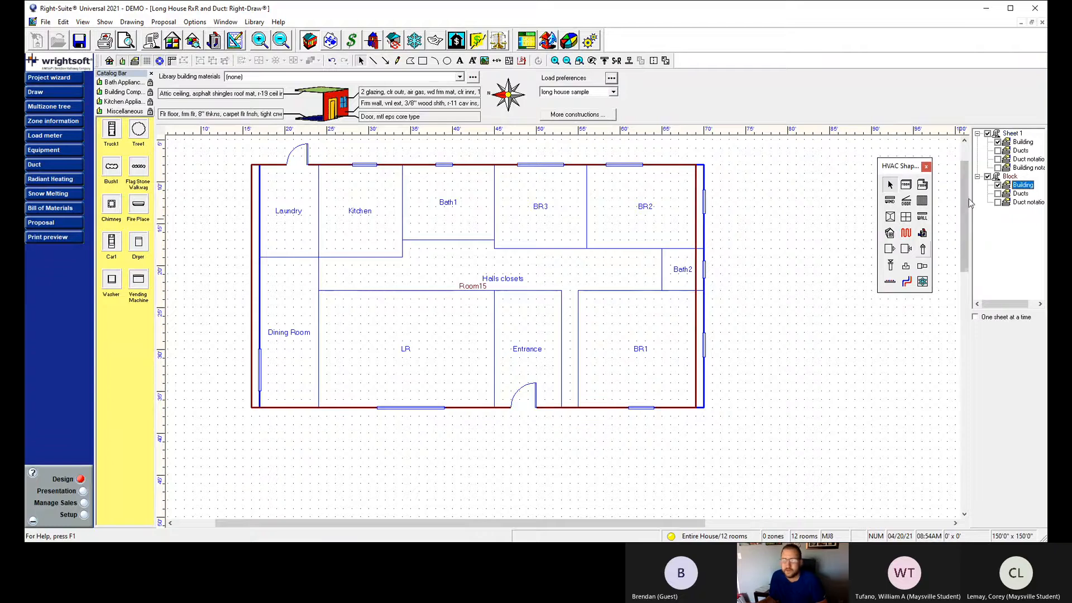
# Hide Sheet 1's Building layer and show the Ducts and Duct notation layers of the Block sheet.
pyautogui.click(998, 143)
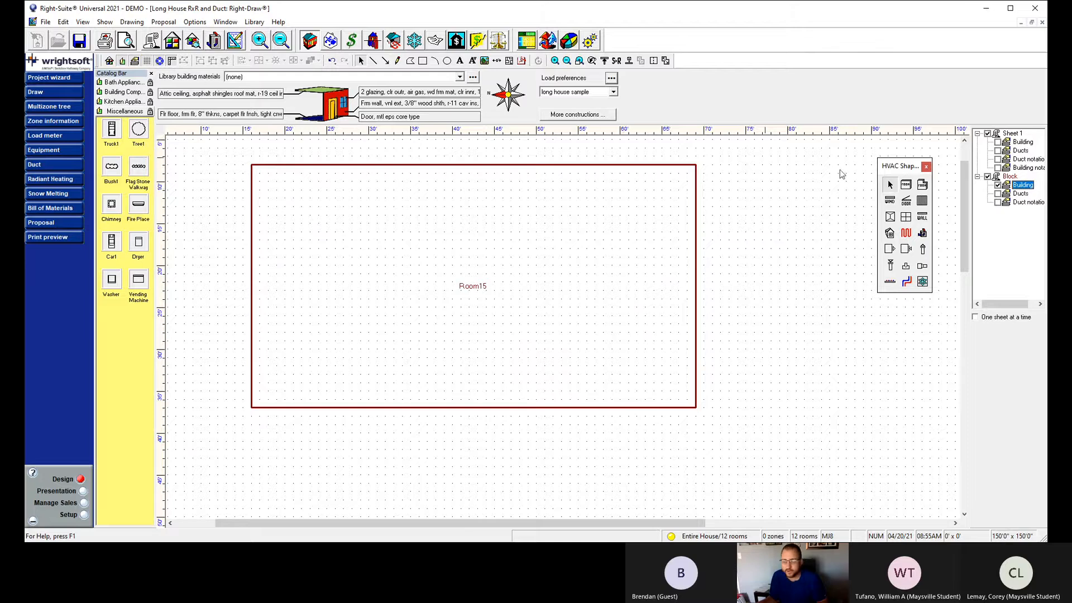
pyautogui.click(997, 193)
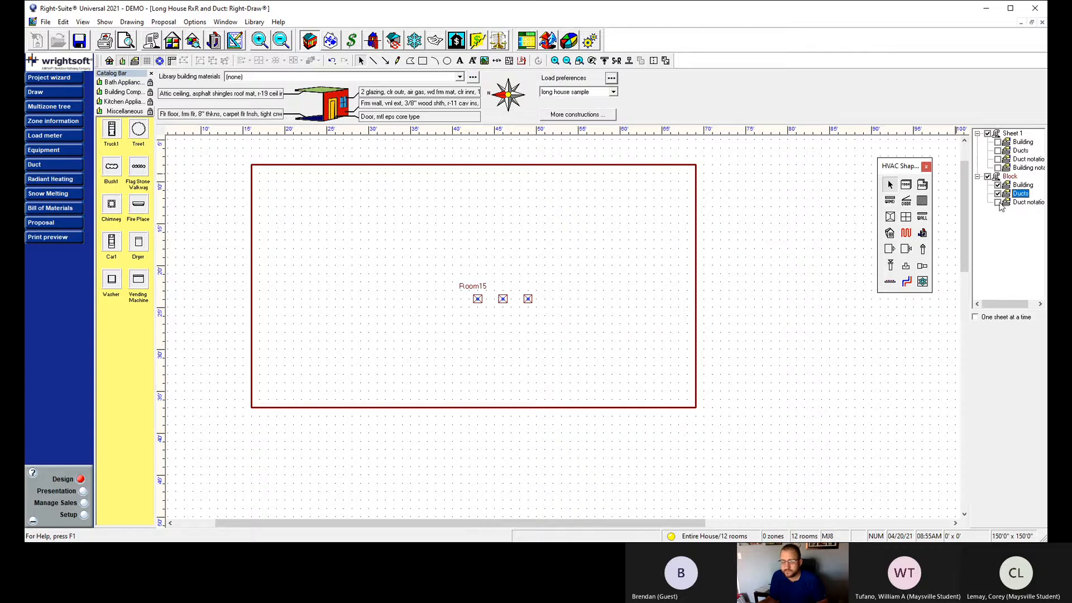
pyautogui.click(997, 203)
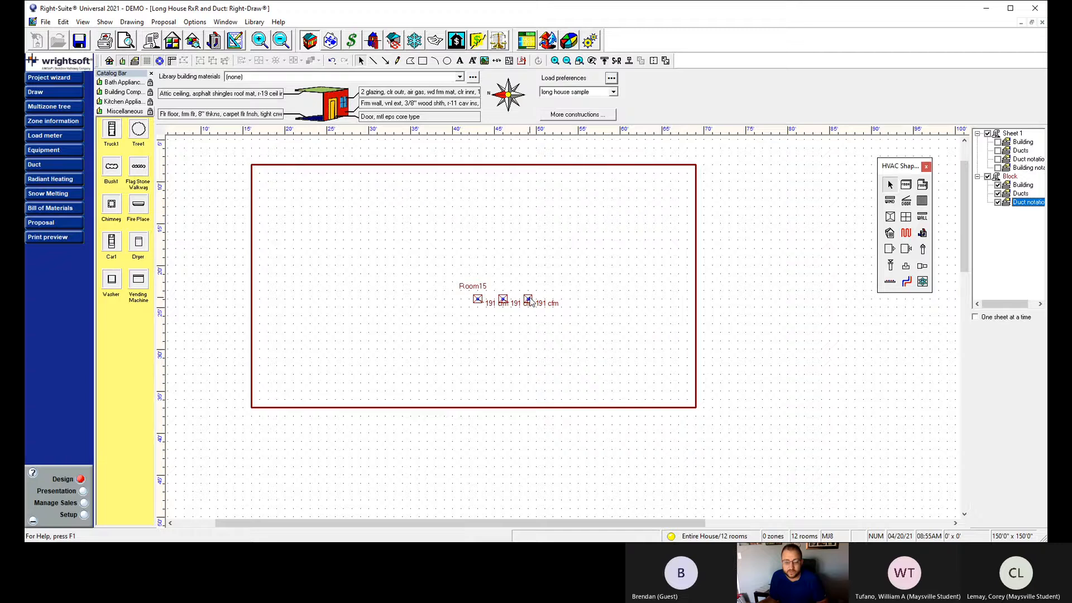
# Spread the three supply registers across the block room, toward its upper right, lower centre and left side.
pyautogui.moveTo(529, 300); pyautogui.dragTo(603, 217)
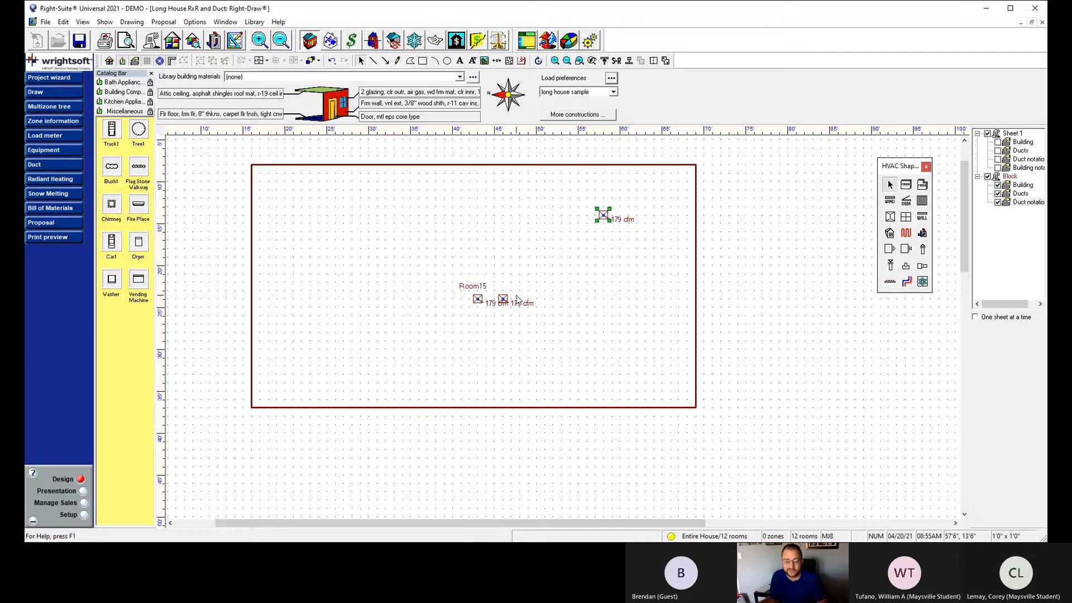
pyautogui.moveTo(503, 299); pyautogui.dragTo(528, 340)
pyautogui.moveTo(478, 304); pyautogui.dragTo(336, 311)
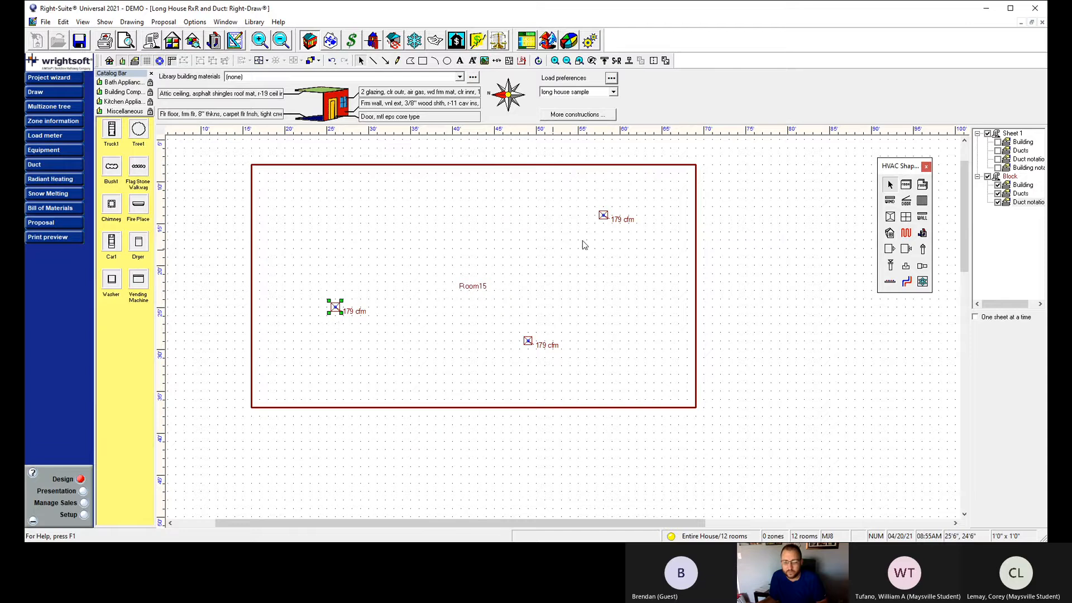
# Inspect the block room's wall, ceiling and floor properties, and close the property sheet.
pyautogui.doubleClick(694, 247)
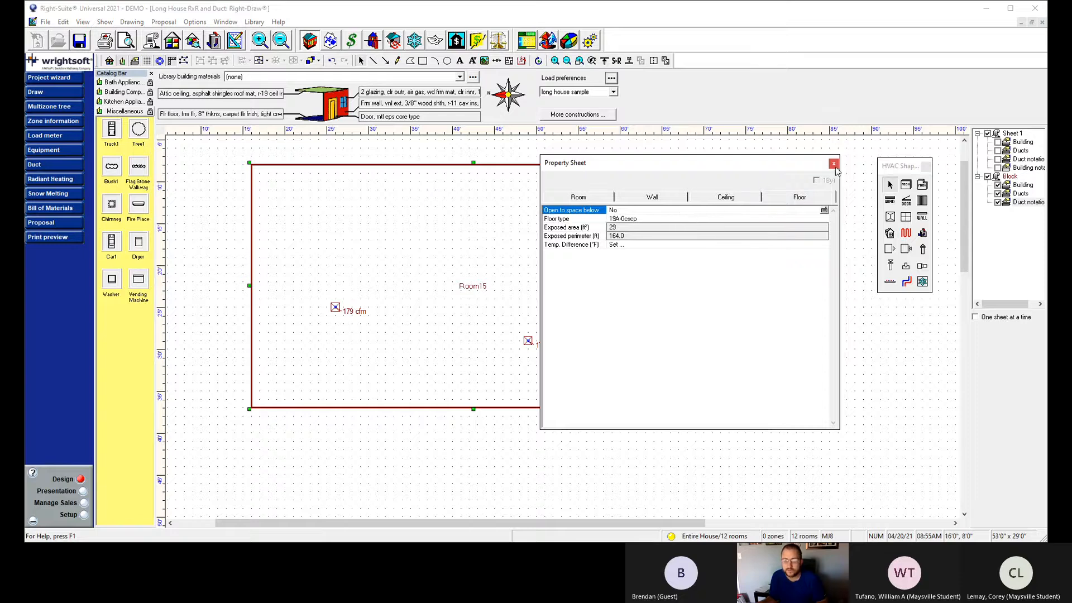
pyautogui.click(660, 197)
pyautogui.click(738, 199)
pyautogui.click(798, 197)
pyautogui.click(834, 164)
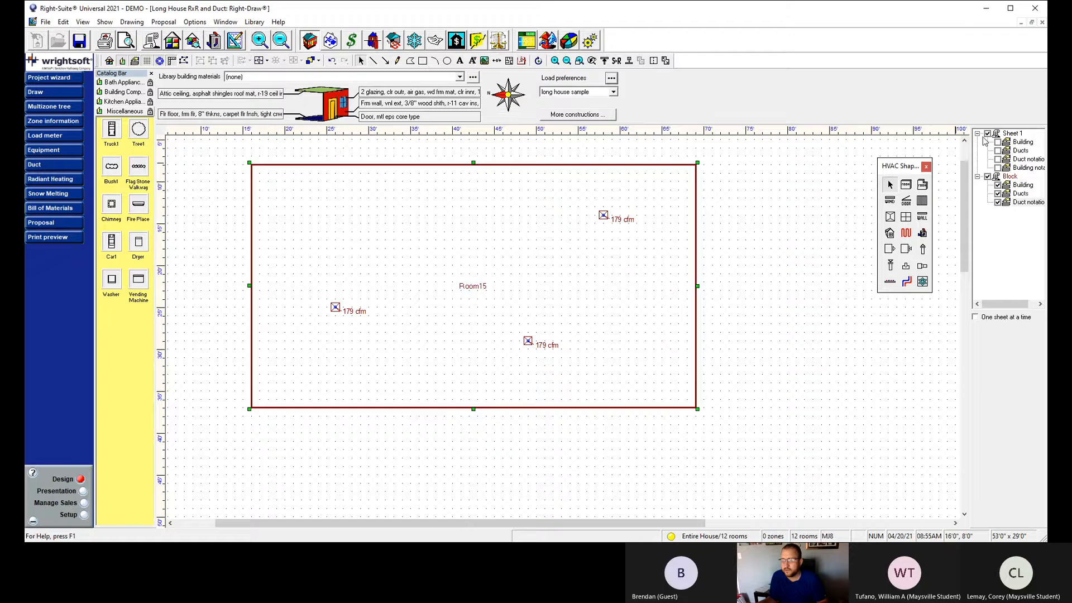
# Delete Sheet 1 together with all its layers and drawing objects, keeping only the Block sheet.
pyautogui.rightClick(1009, 134)
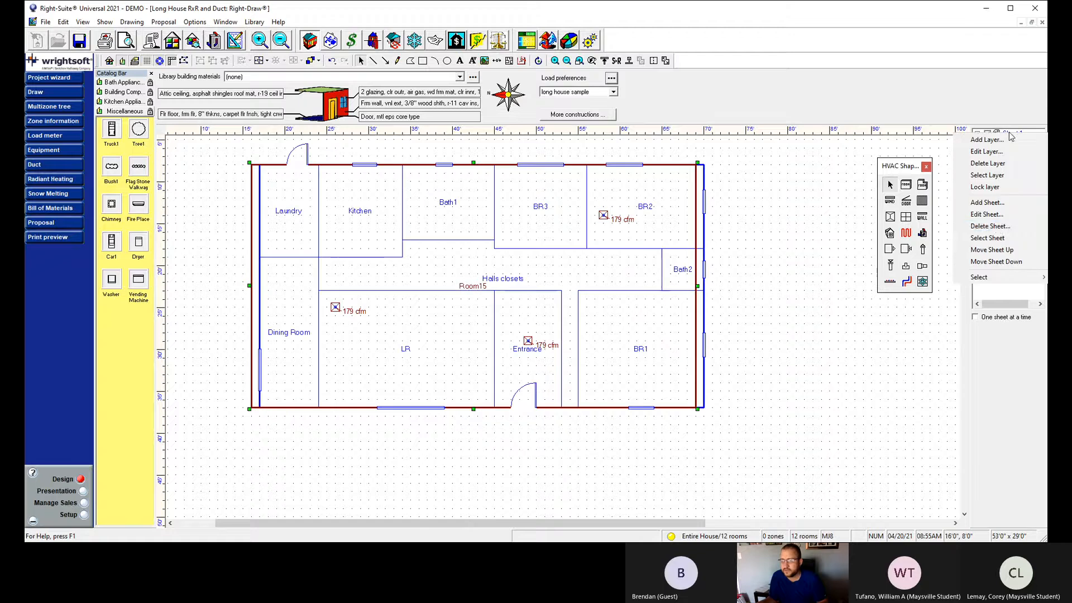
pyautogui.click(998, 227)
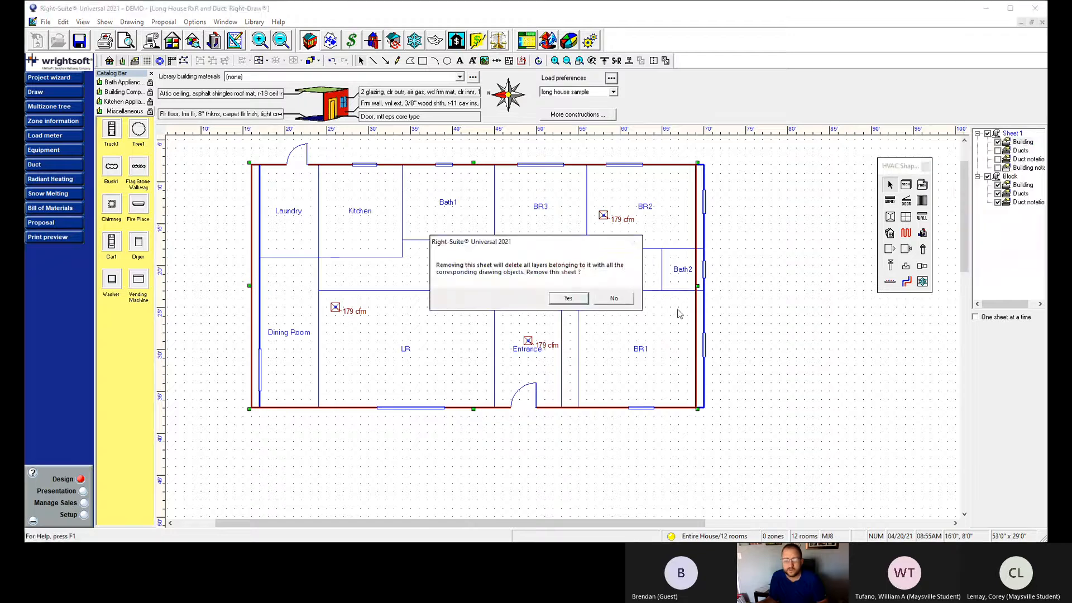
pyautogui.click(577, 299)
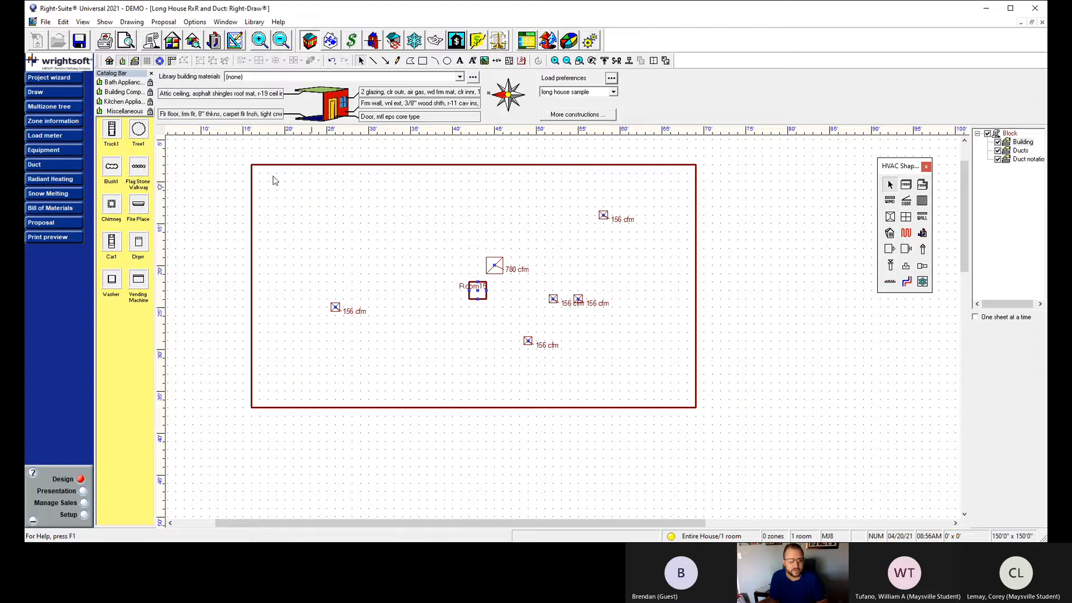
# Review the load summary and equipment capacity of the single-room block model, and return to the drawing.
pyautogui.click(48, 123)
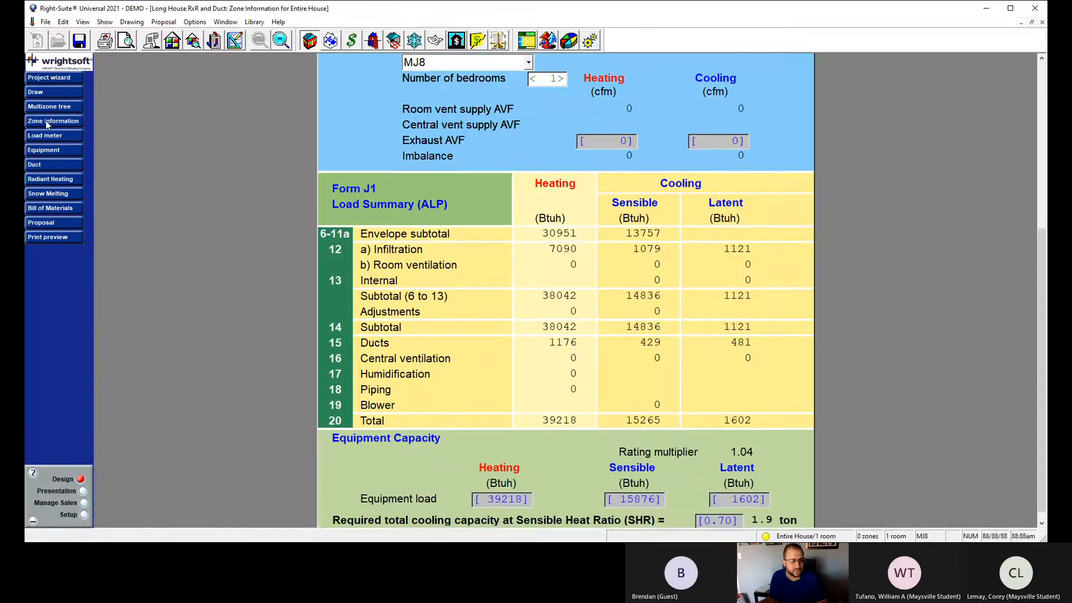
pyautogui.scroll(-1, 677, 318)
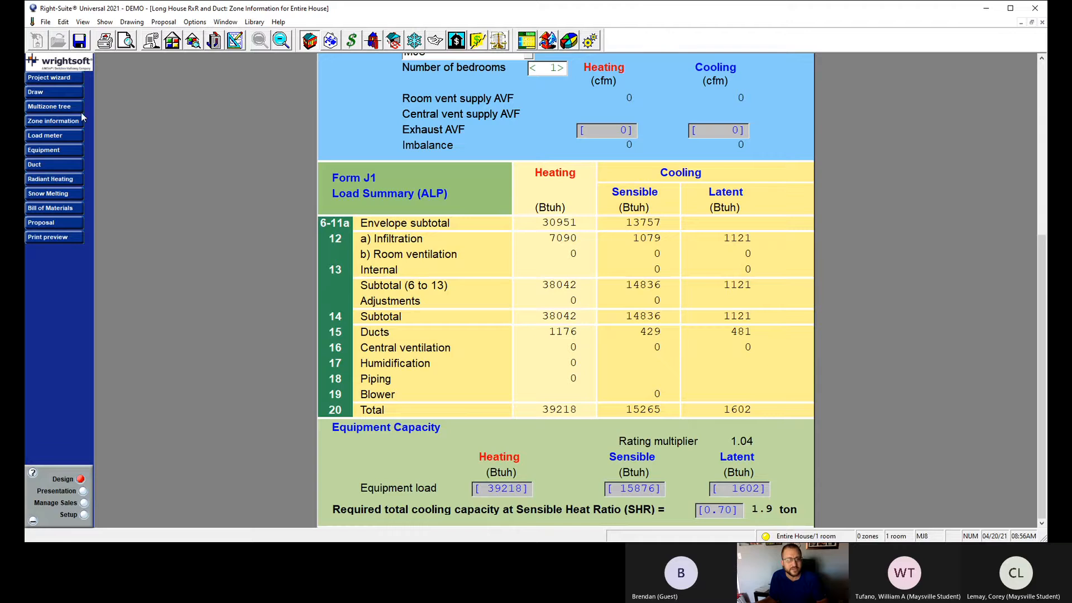
pyautogui.click(46, 92)
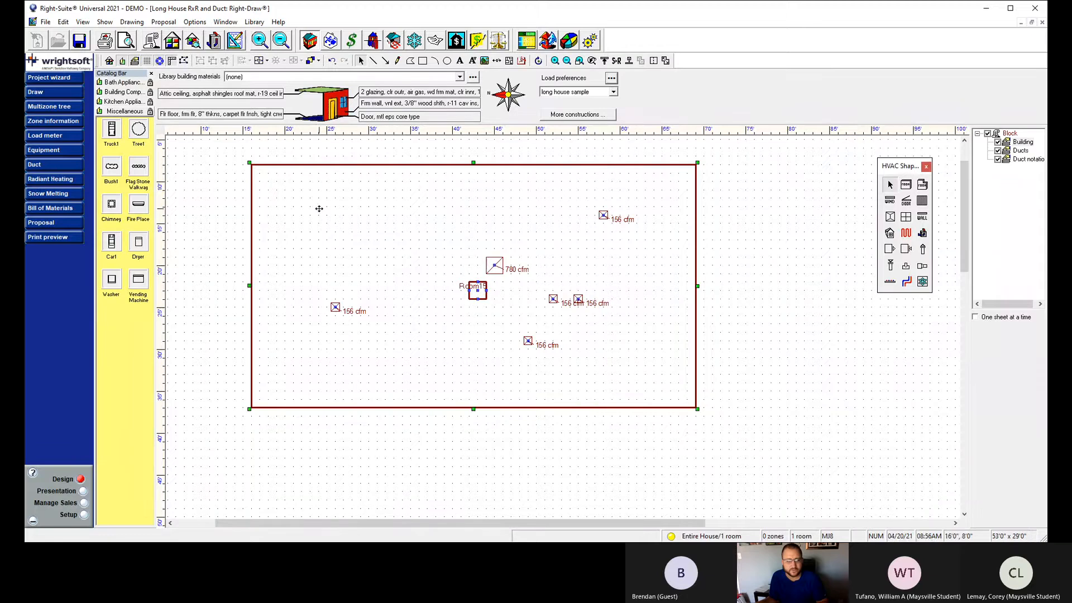
# Create a new load preference set named "different".
pyautogui.click(614, 93)
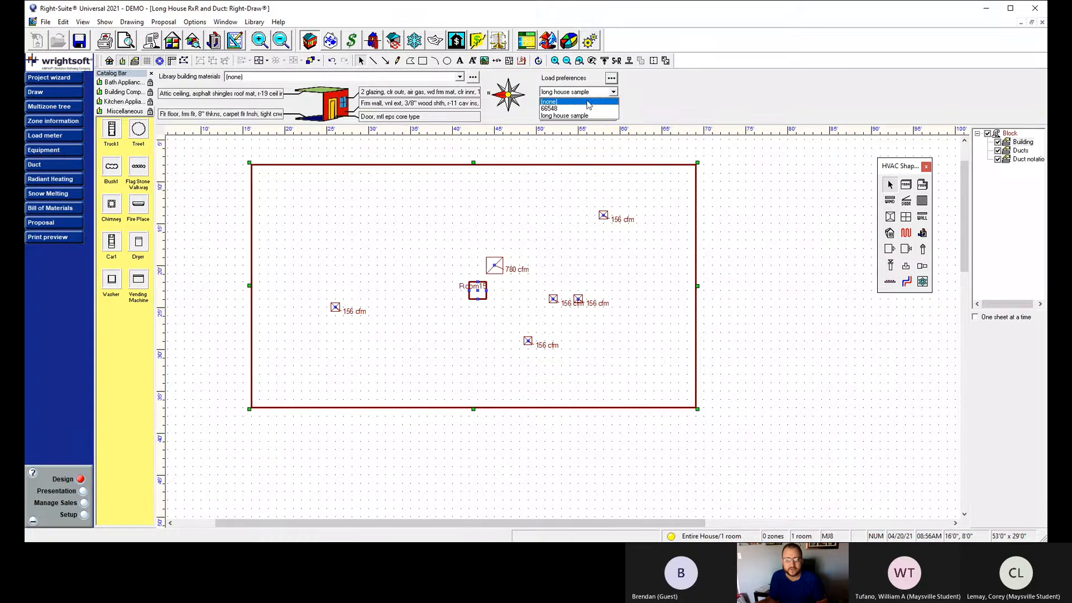
pyautogui.click(614, 91)
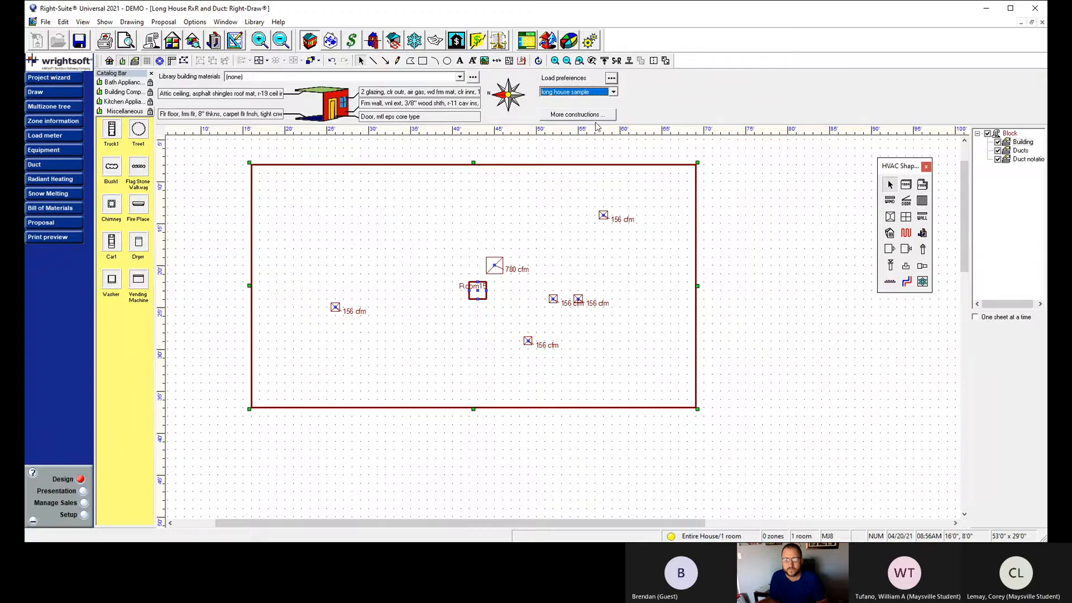
pyautogui.click(611, 77)
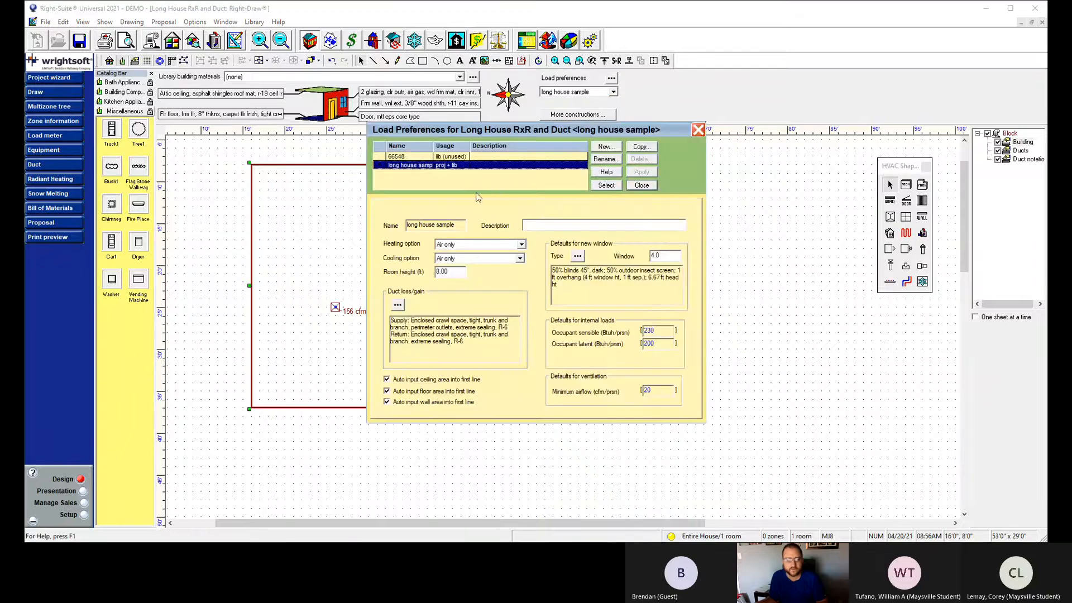
pyautogui.click(606, 146)
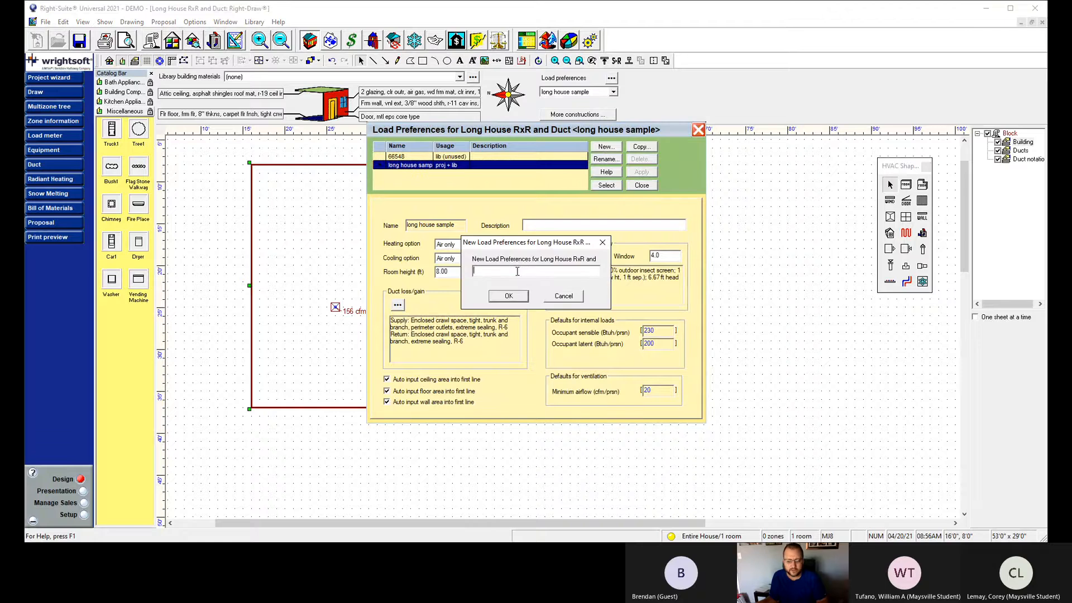
pyautogui.write('different')
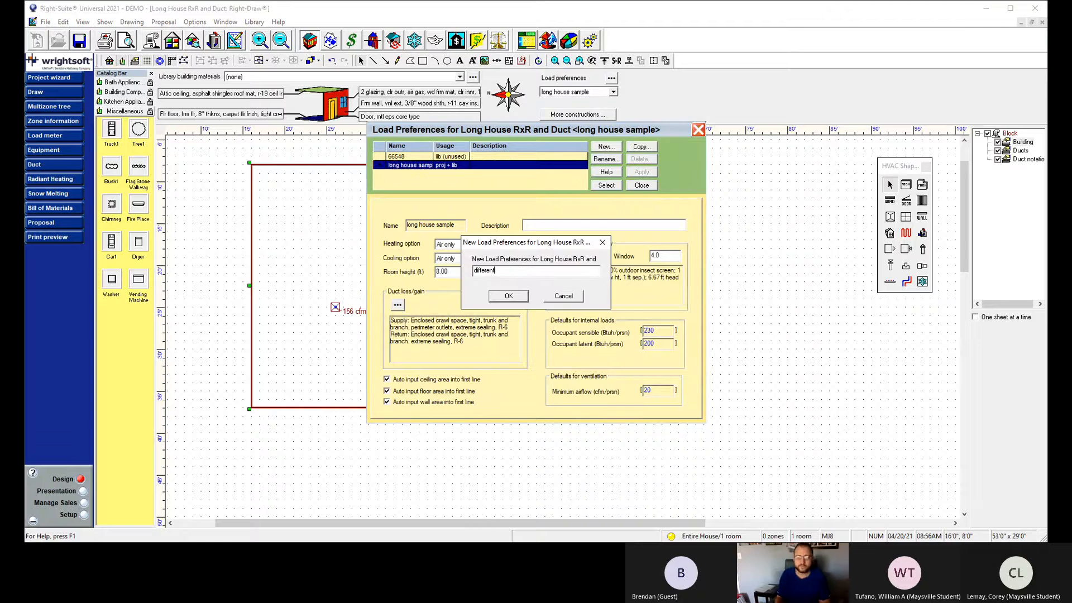
pyautogui.click(508, 296)
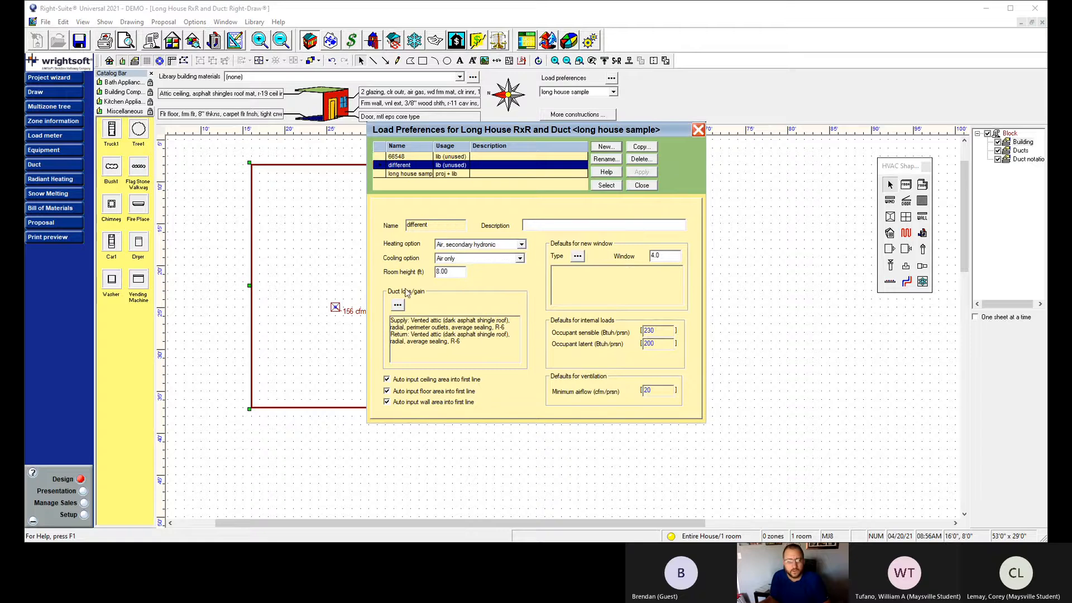
# Set the heating option of the "different" preferences to Air only, accept the default duct loads, and apply the set.
pyautogui.click(521, 245)
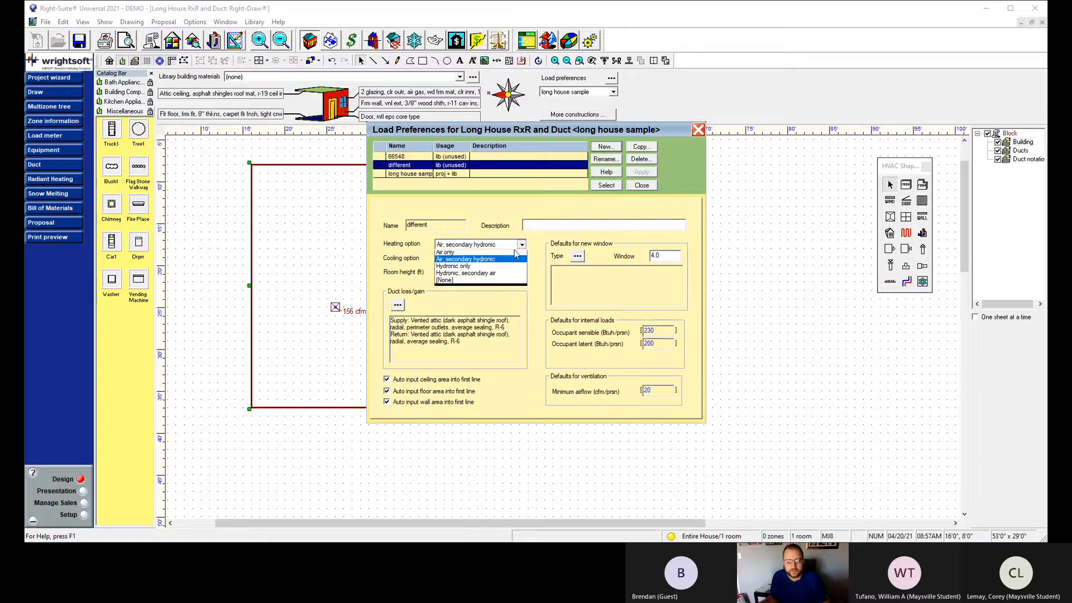
pyautogui.click(485, 277)
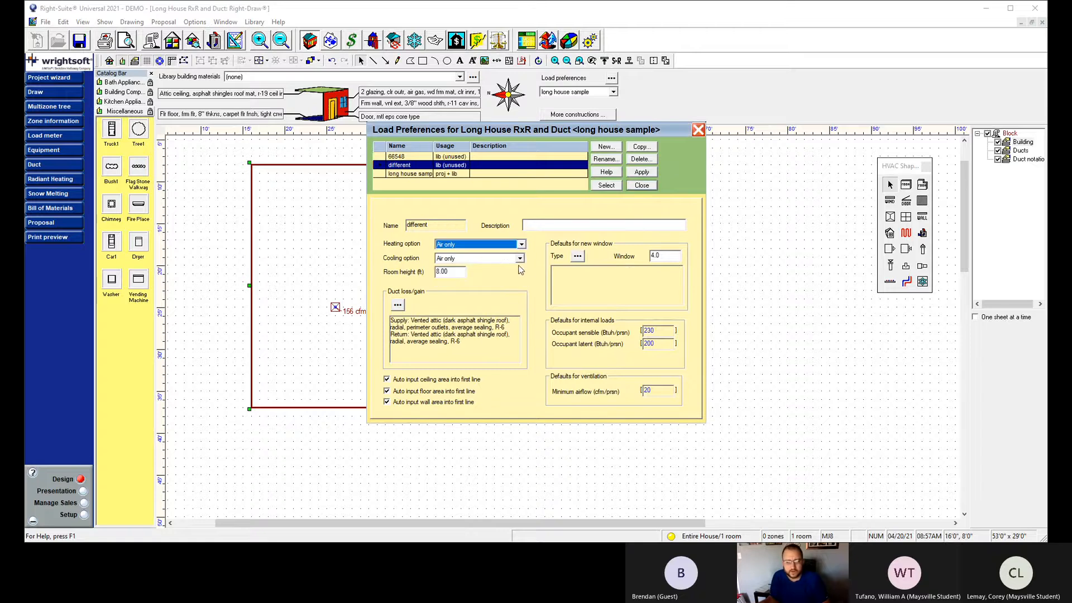
pyautogui.click(398, 305)
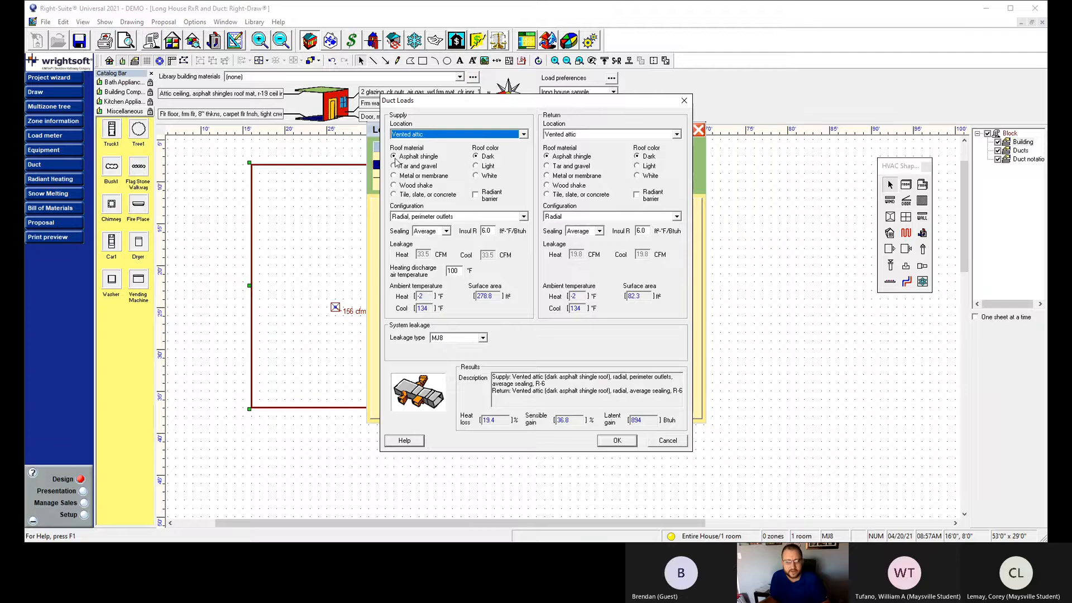
pyautogui.click(616, 441)
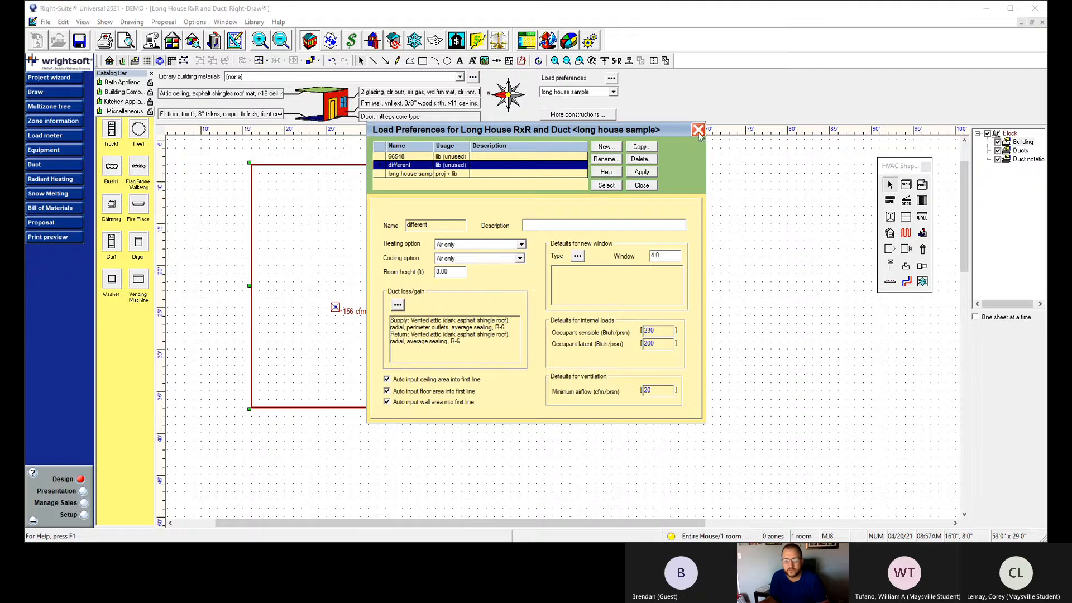
pyautogui.click(643, 172)
pyautogui.click(698, 130)
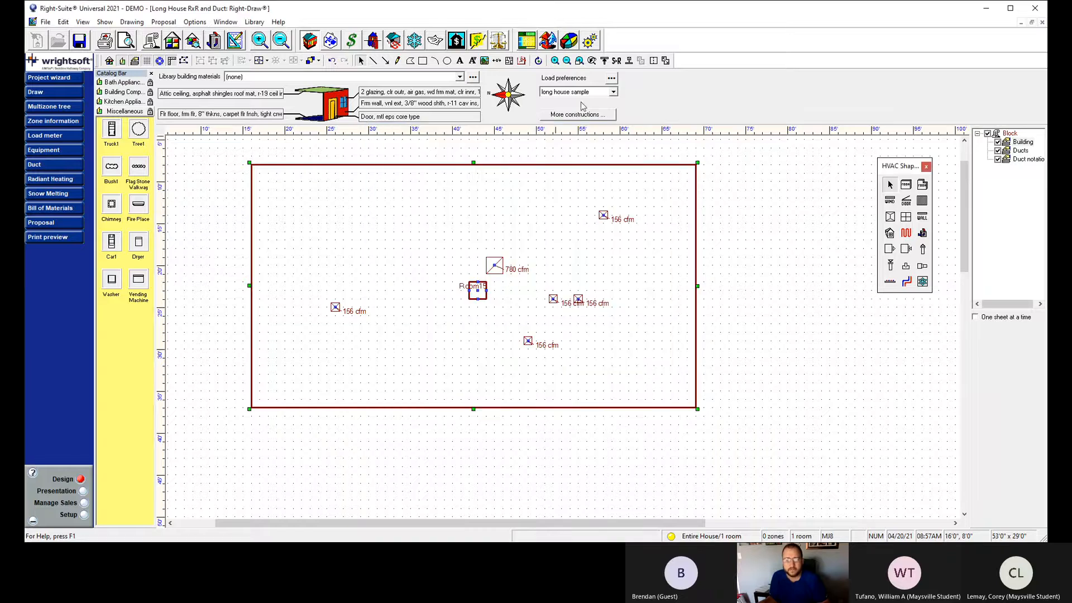
# Switch the load preferences to "different" and review the additional default constructions.
pyautogui.click(613, 91)
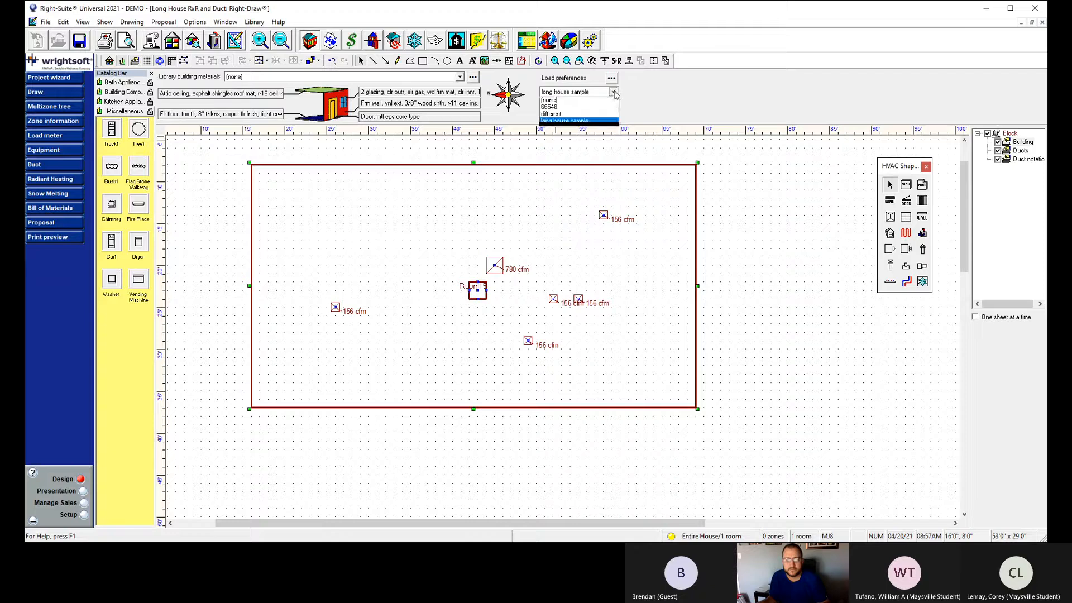
pyautogui.click(587, 115)
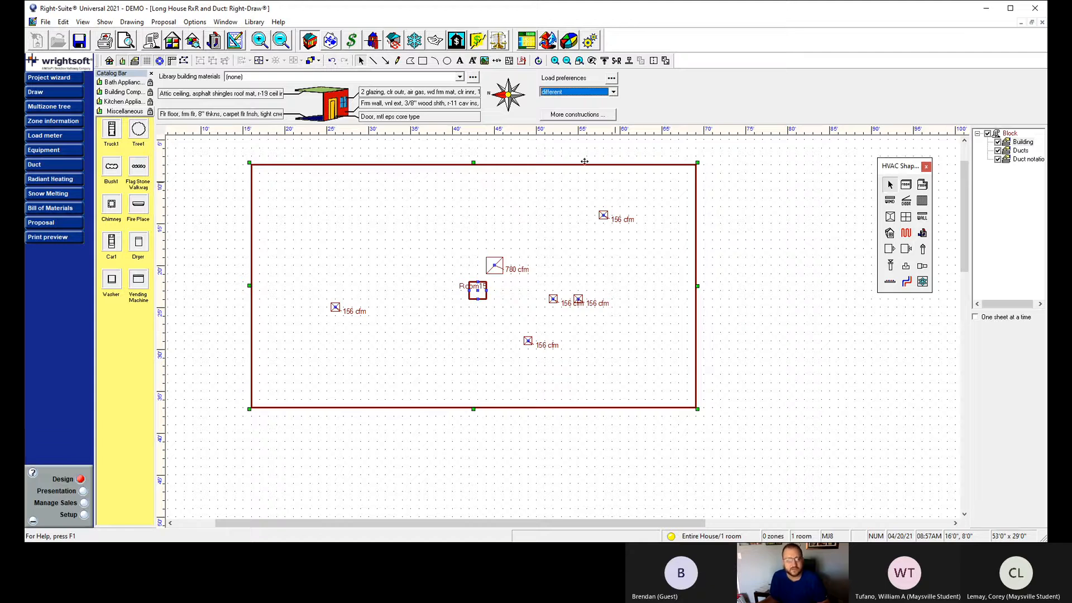
pyautogui.click(584, 115)
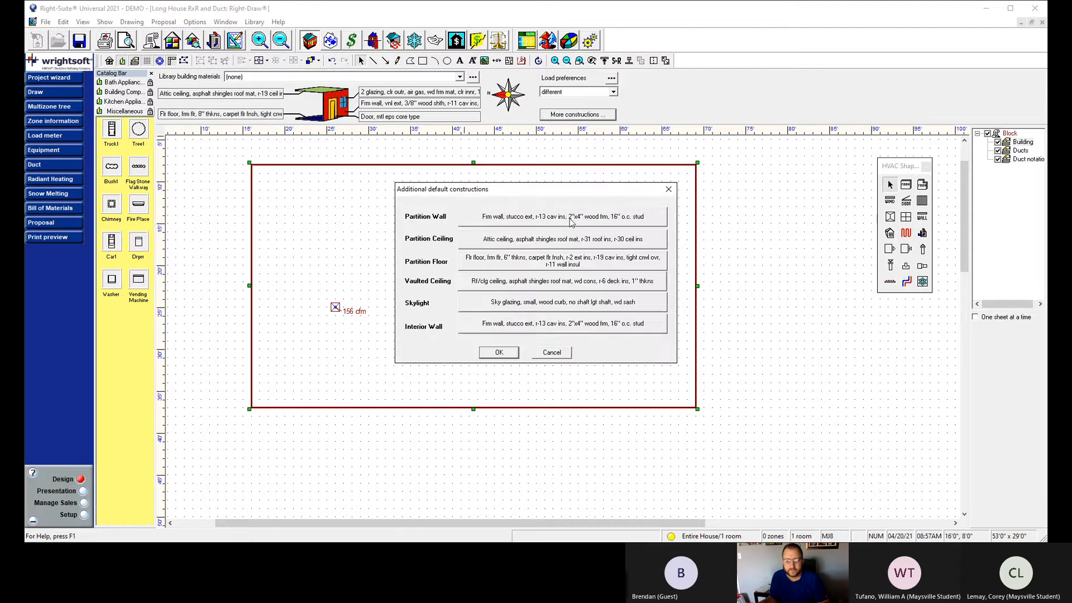
pyautogui.click(669, 190)
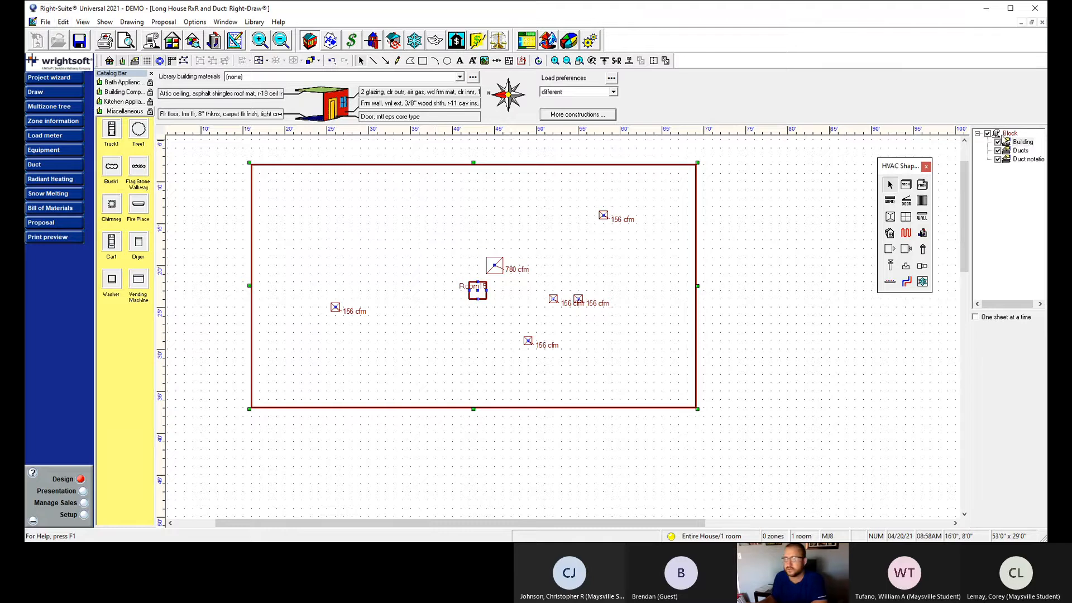
# Try to delete the Block sheet.
pyautogui.rightClick(1011, 135)
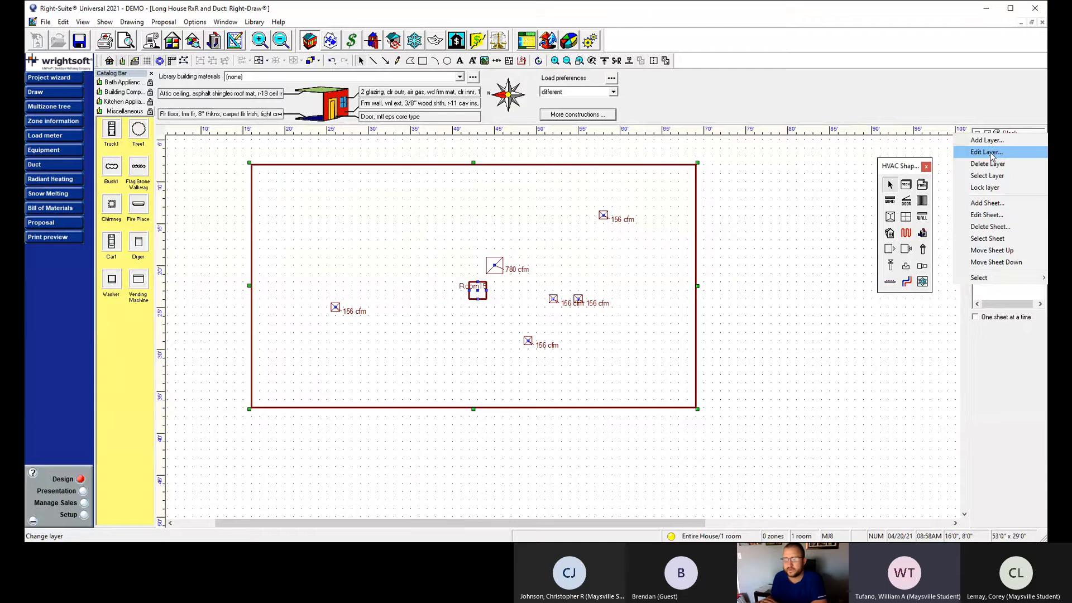
pyautogui.click(994, 228)
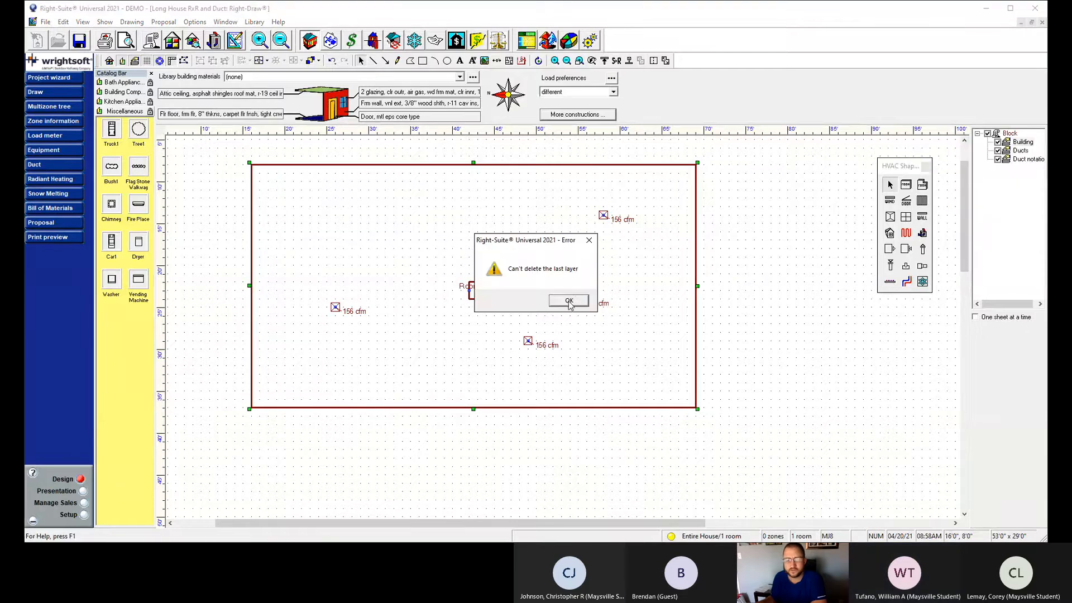
pyautogui.click(568, 302)
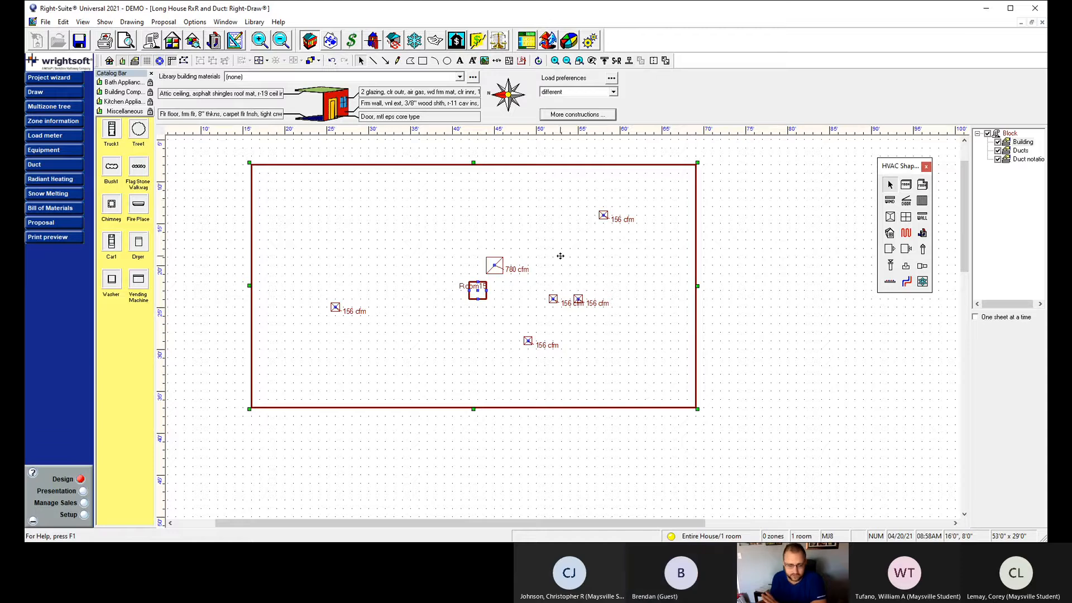
# Set the project's load preferences back to "long house sample".
pyautogui.rightClick(1016, 192)
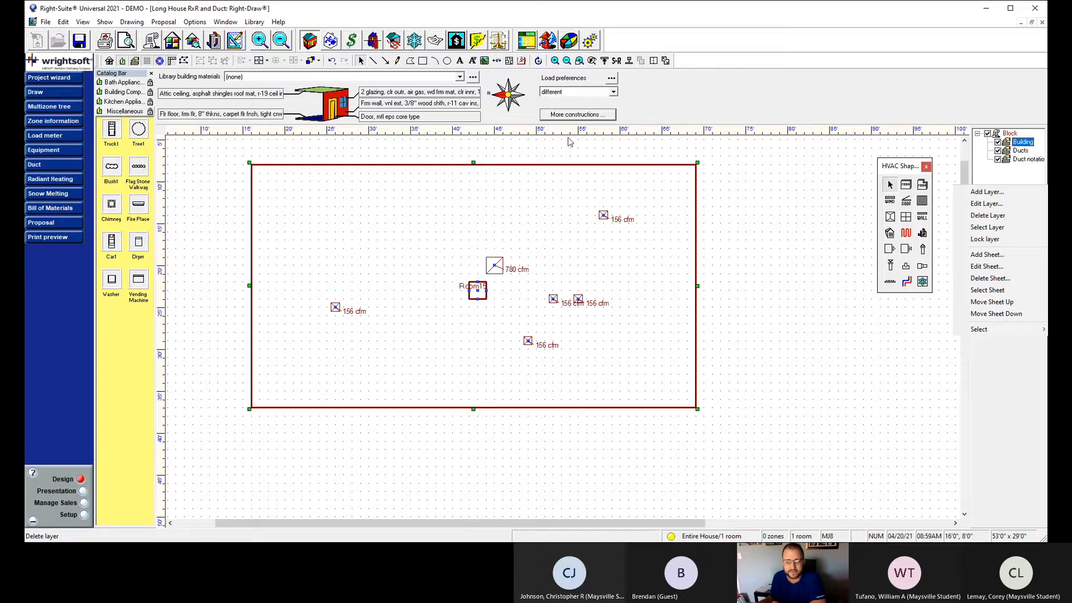
pyautogui.click(613, 93)
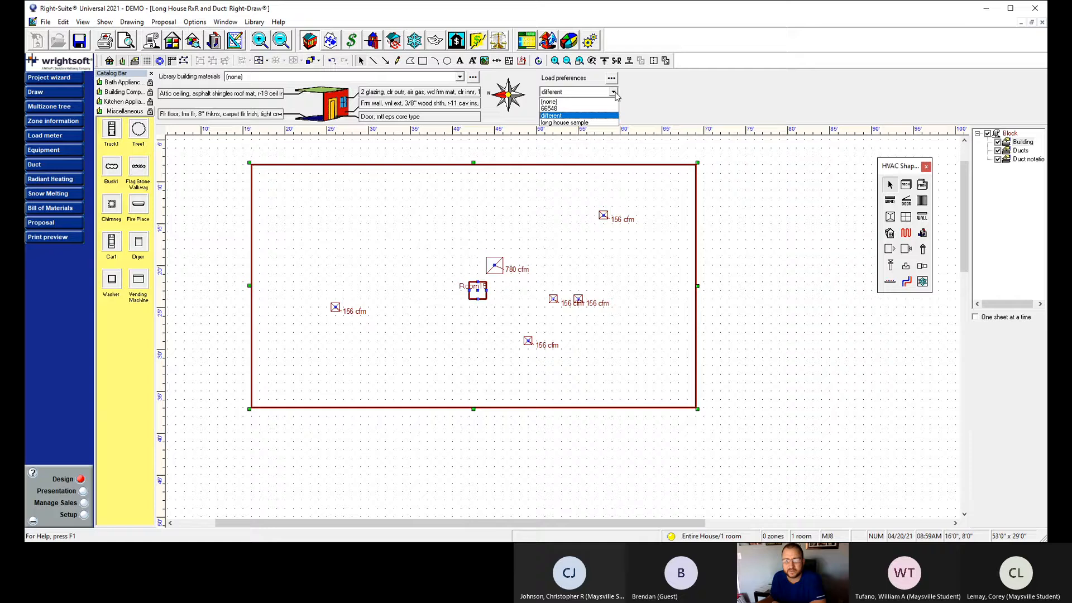
pyautogui.click(590, 123)
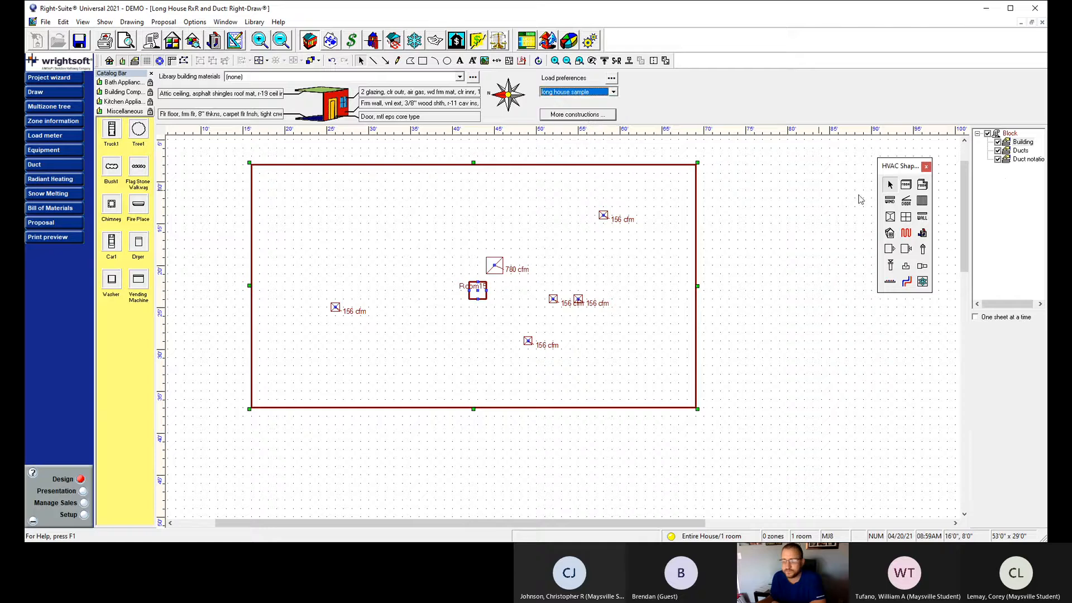
# Add a new building-level sheet named "Long House RxR".
pyautogui.click(1006, 183)
pyautogui.rightClick(1003, 183)
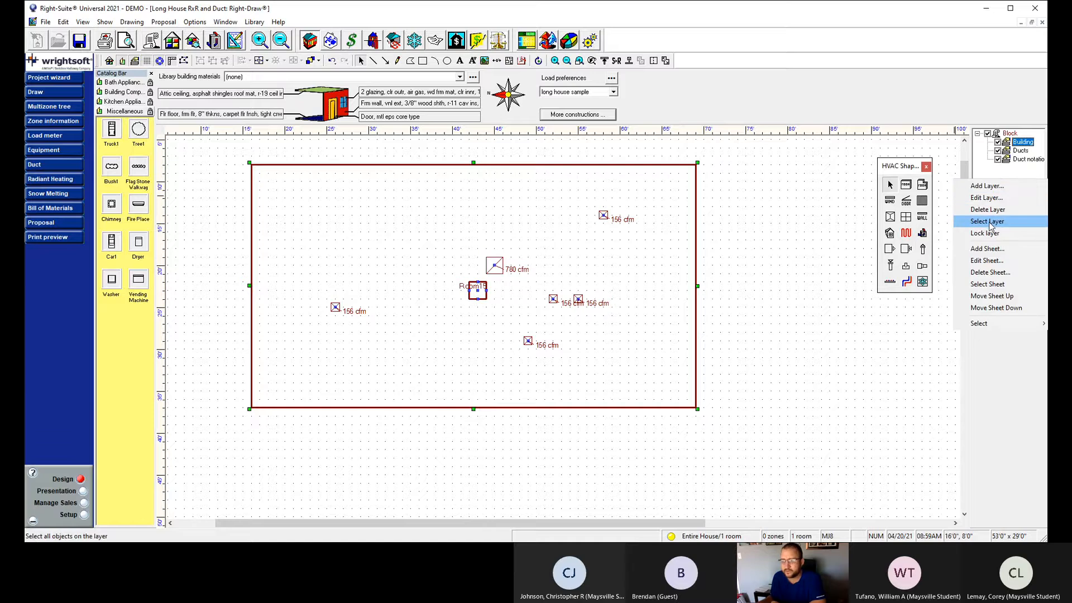
pyautogui.click(997, 252)
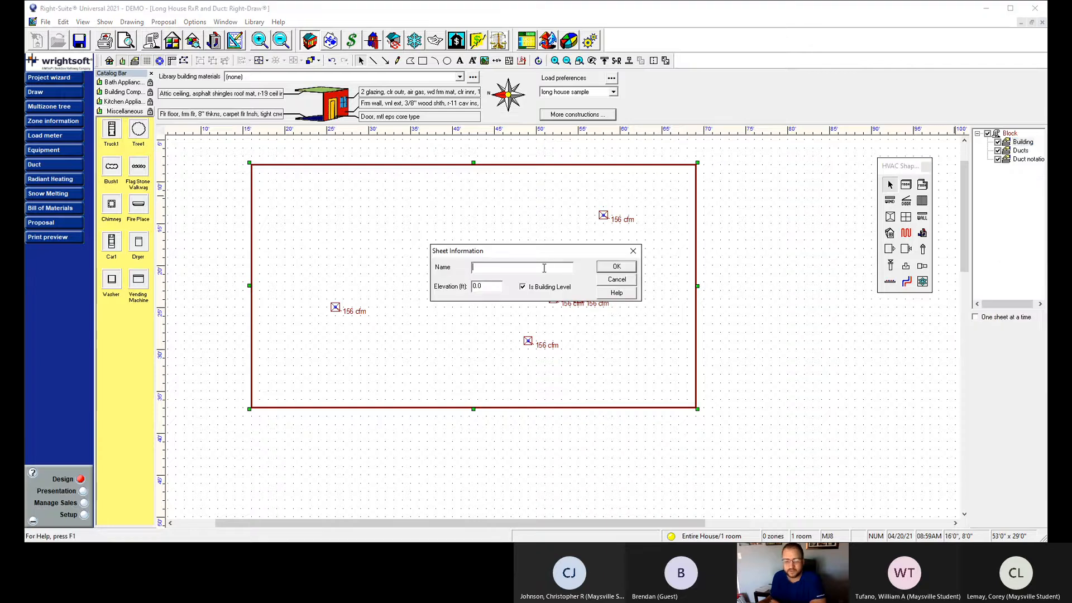
pyautogui.write('Long House')
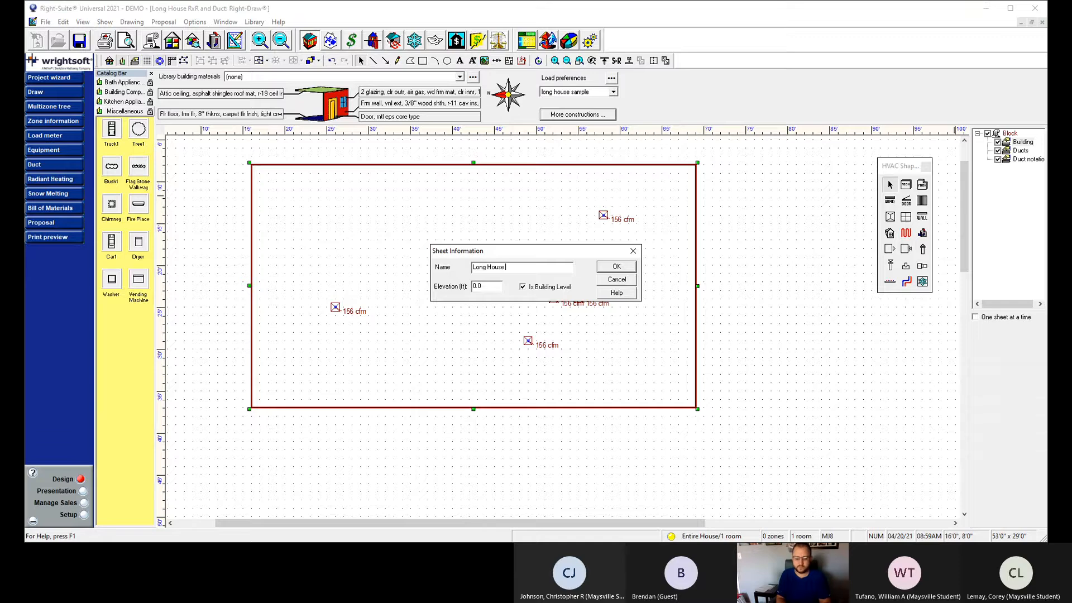
pyautogui.write(' RxR')
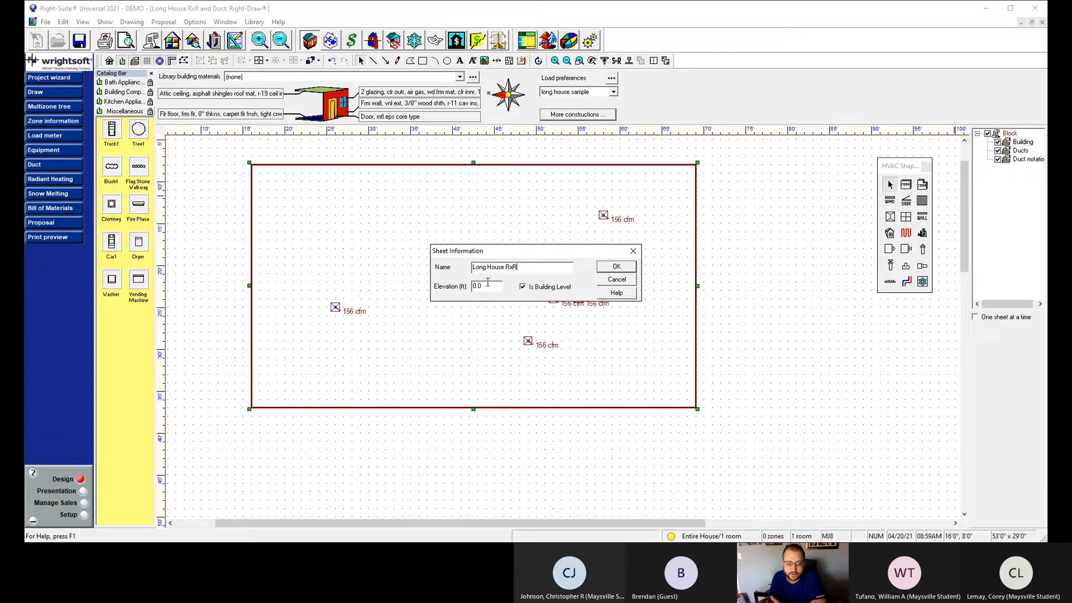
pyautogui.click(616, 267)
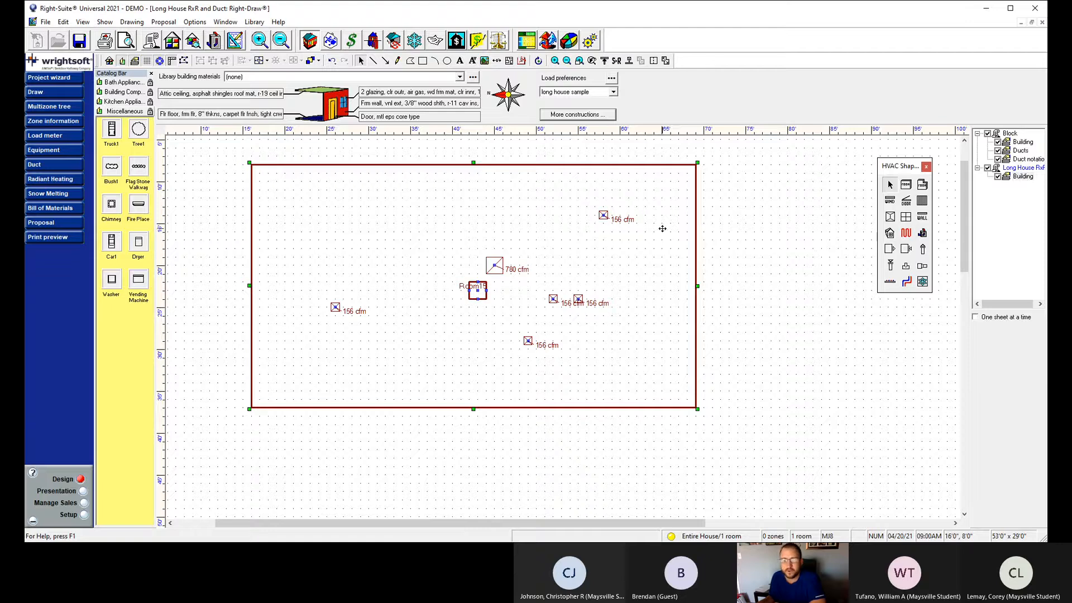
# Hide the Block sheet along with its Ducts and Duct notation layers.
pyautogui.click(987, 134)
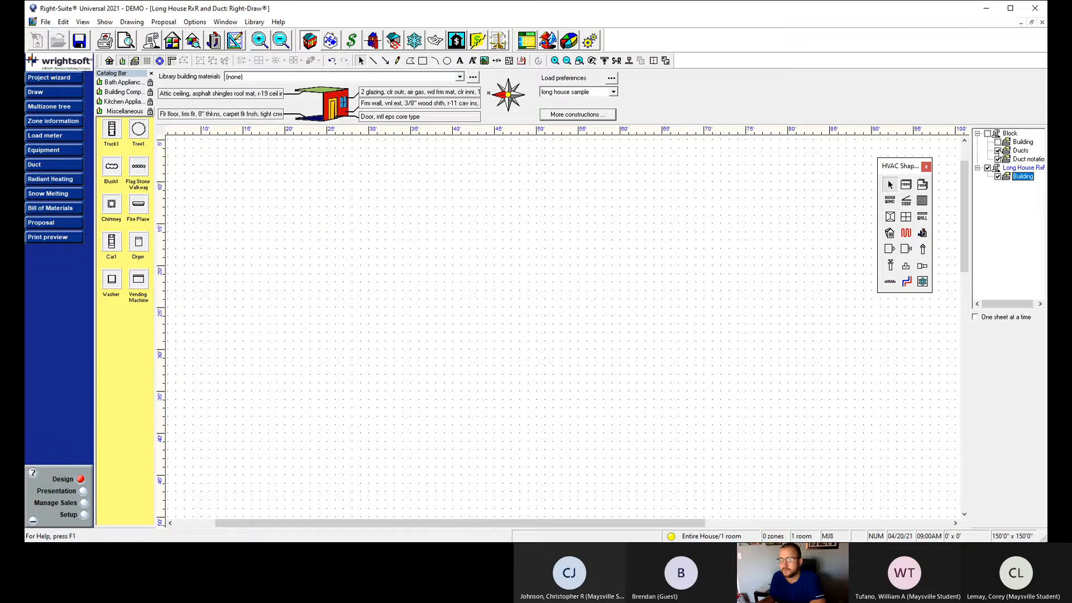
pyautogui.click(998, 150)
pyautogui.click(997, 159)
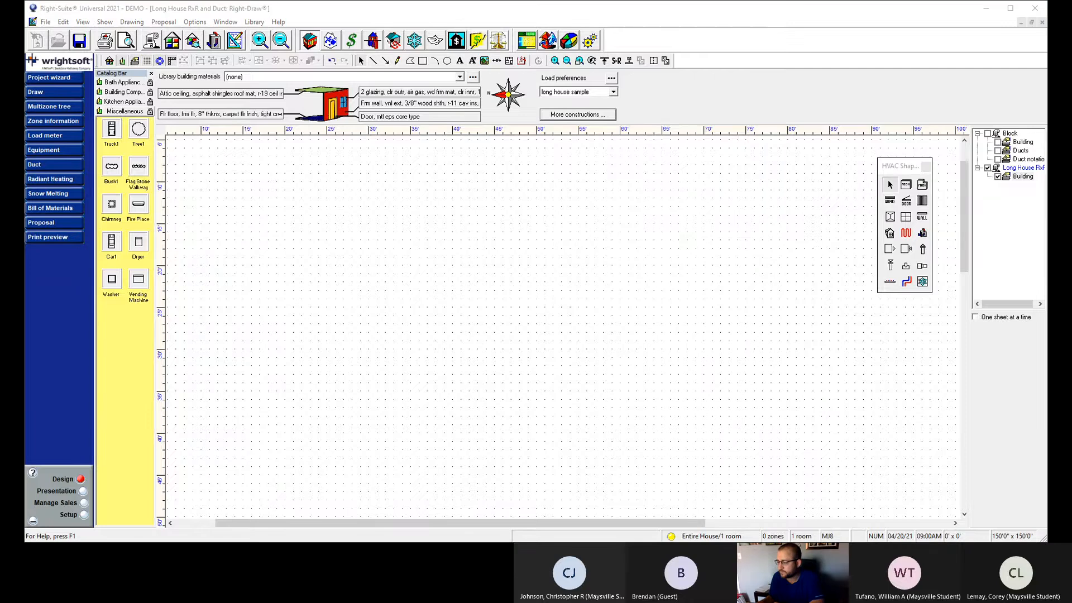
# Draw a rectangular room 7 ft wide by 11 ft long in the upper left of the Long House RxR sheet.
pyautogui.click(906, 184)
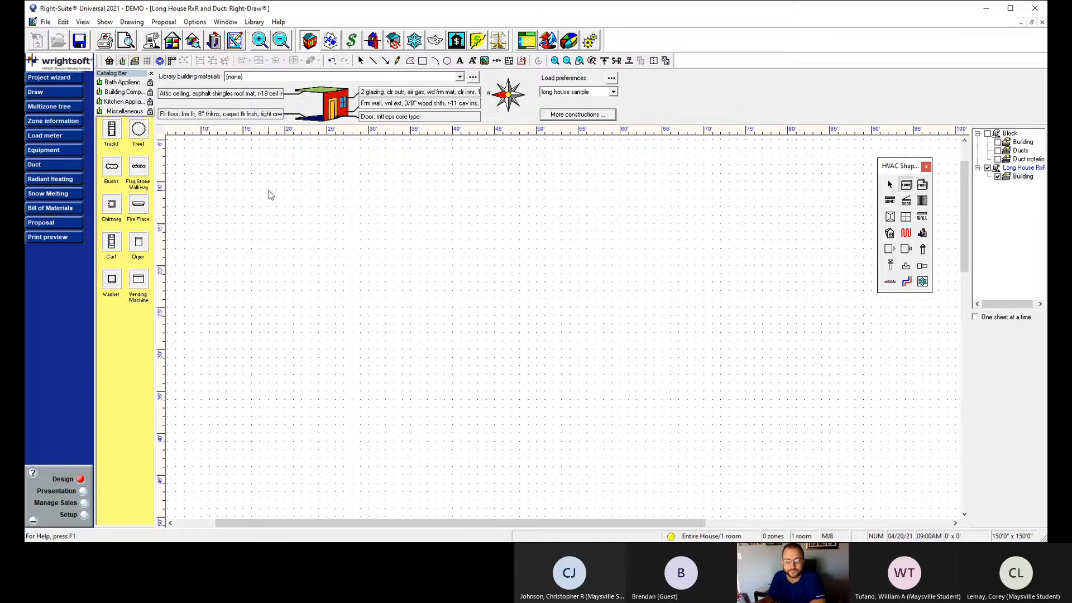
pyautogui.moveTo(269, 192); pyautogui.dragTo(316, 285)
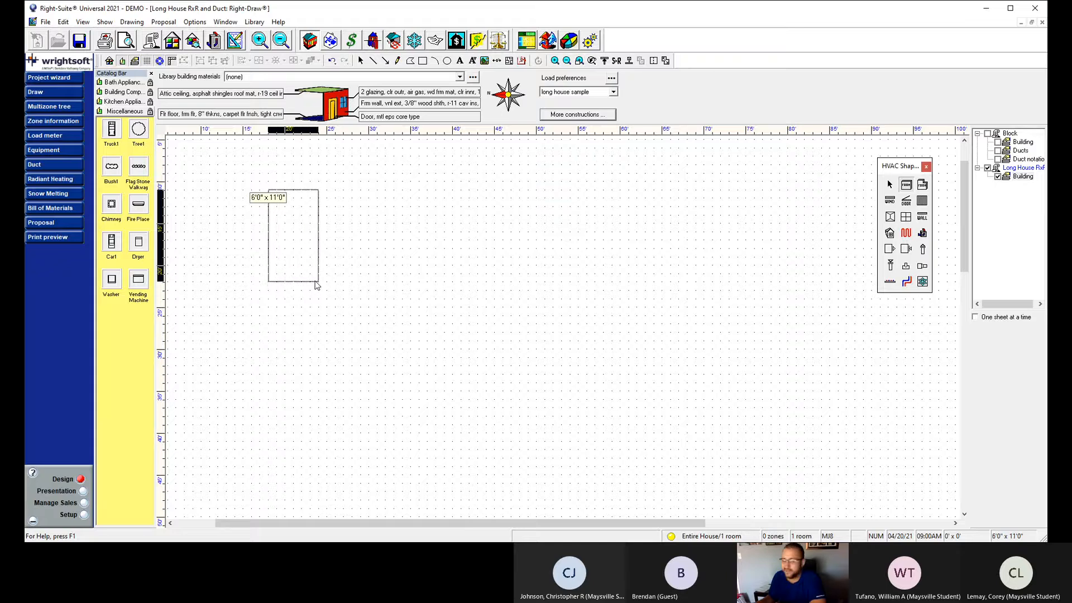
pyautogui.moveTo(321, 281); pyautogui.dragTo(328, 282)
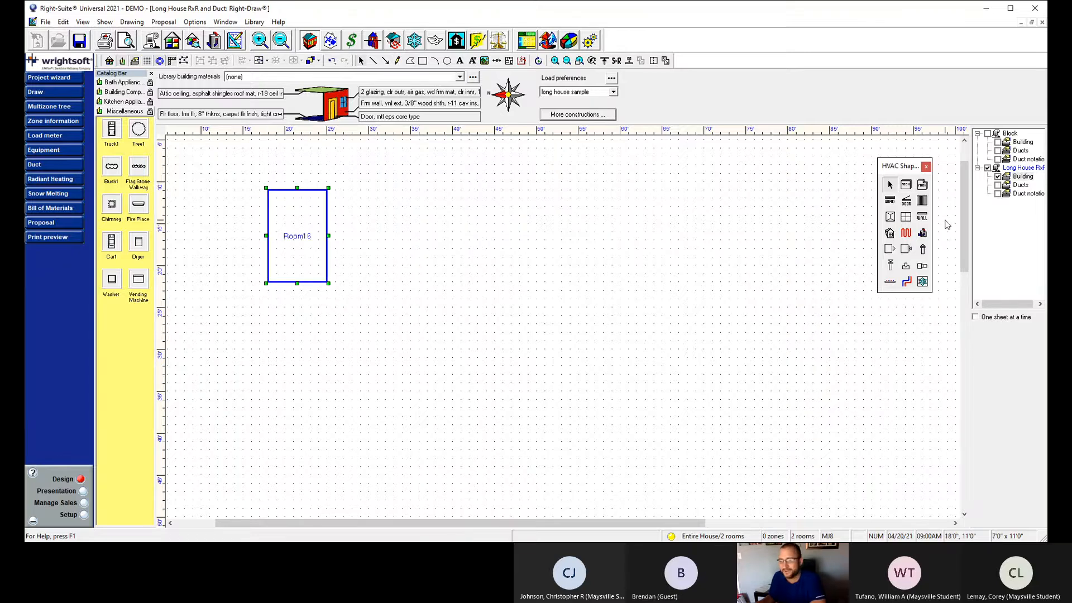
# Place a door in the room's upper exterior wall and set its width to 2.5 ft and height to 6.67 ft.
pyautogui.click(905, 184)
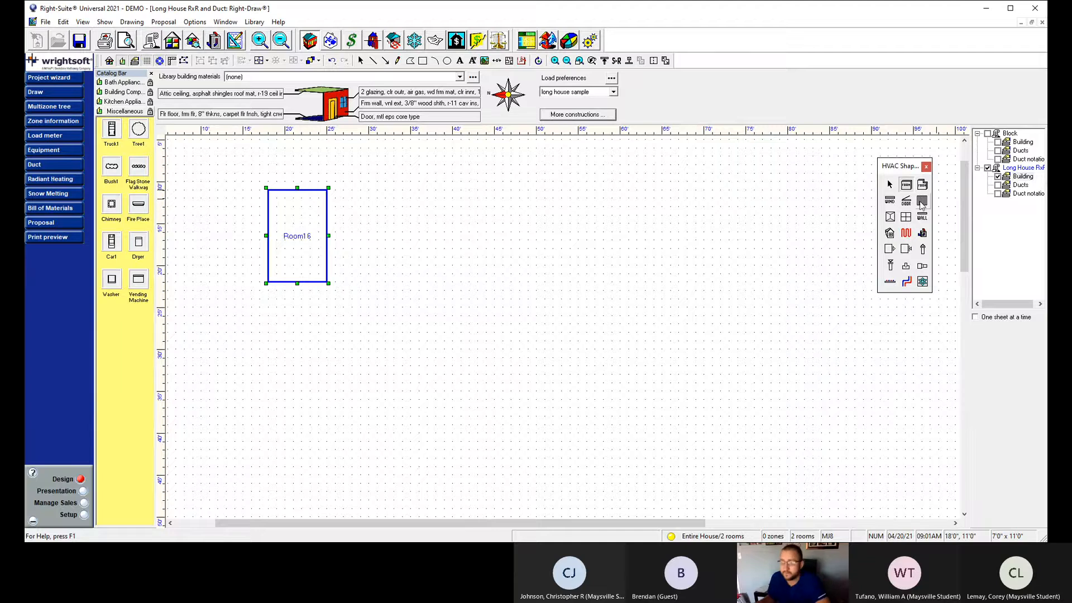
pyautogui.click(295, 191)
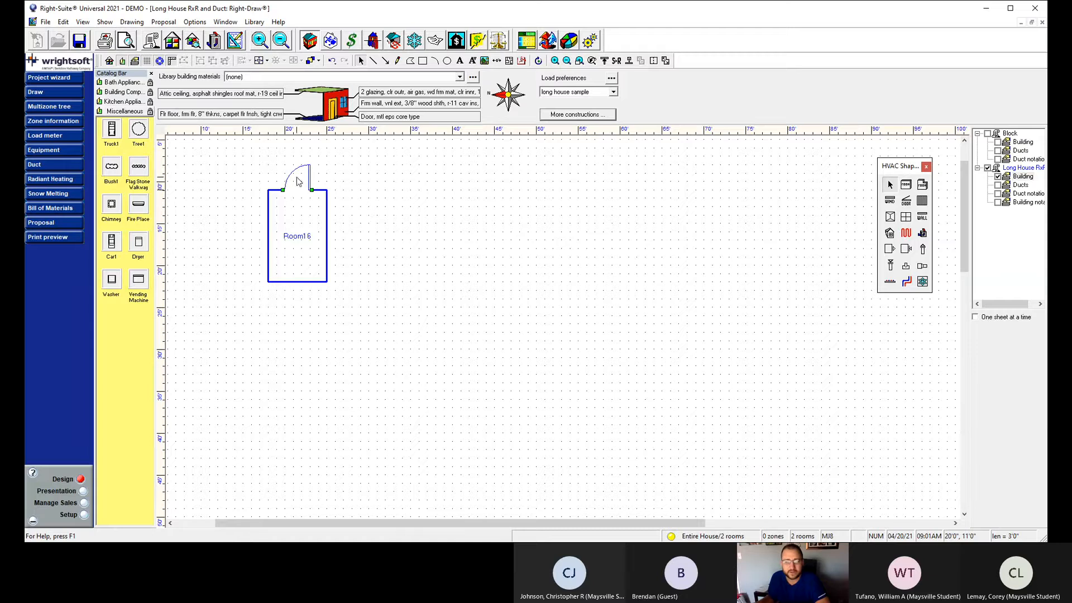
pyautogui.doubleClick(296, 177)
pyautogui.click(621, 238)
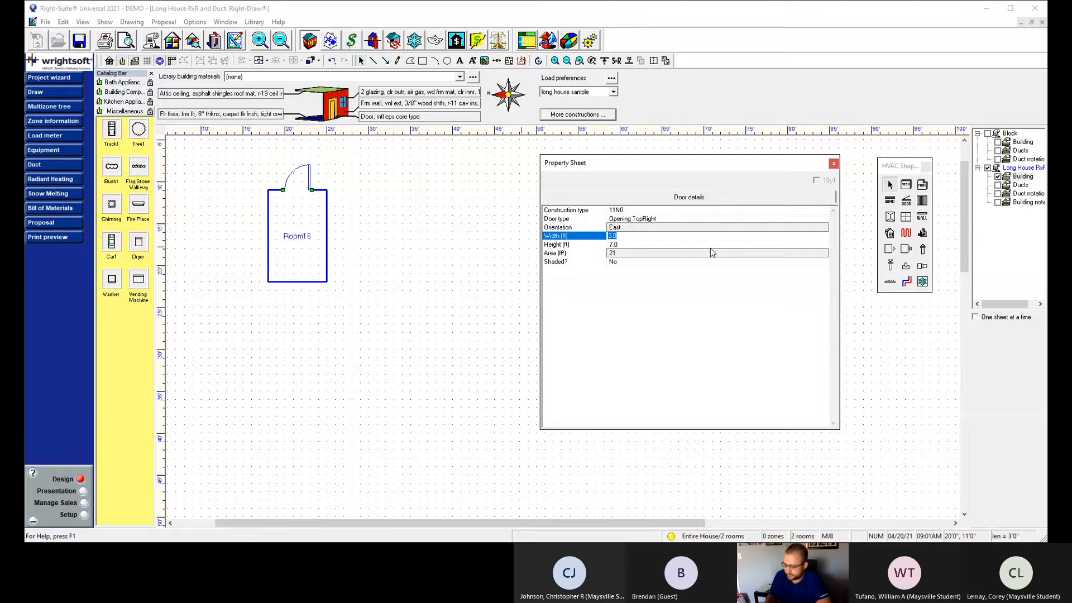
pyautogui.write('2.5')
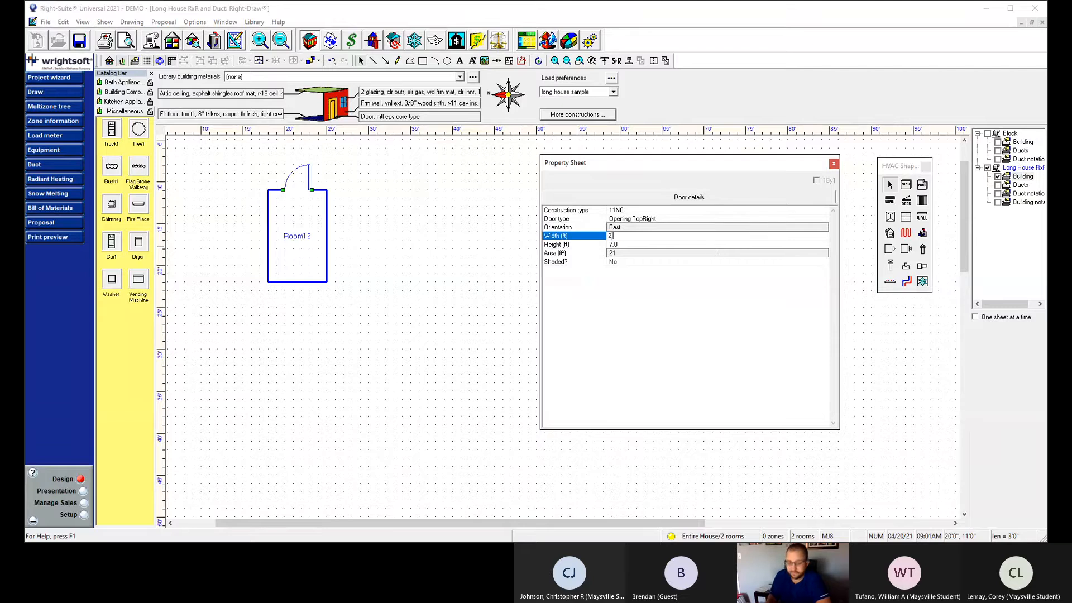
pyautogui.click(636, 244)
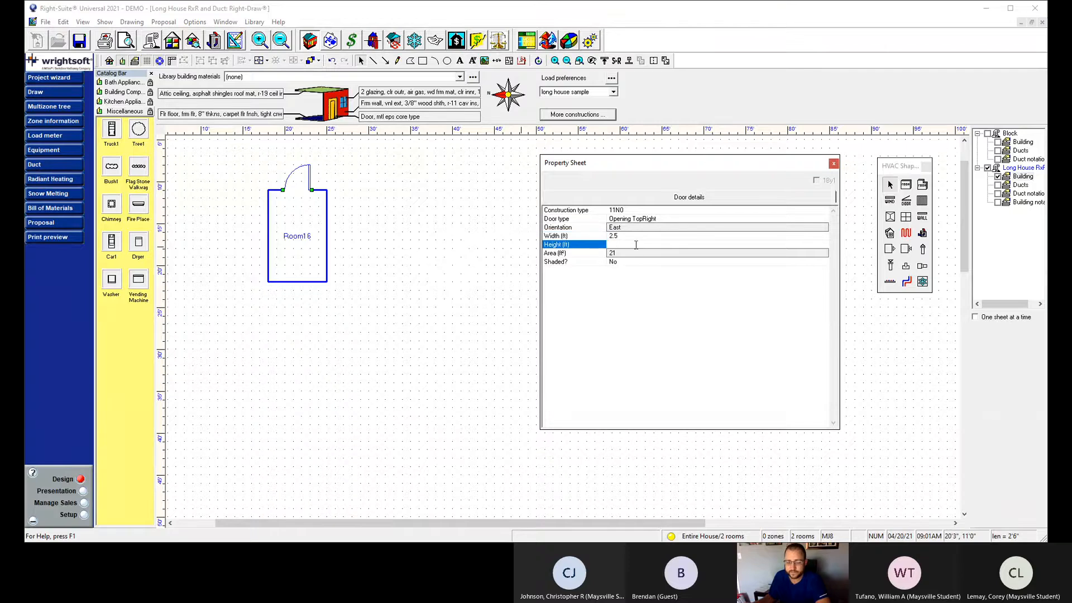
pyautogui.write('6')
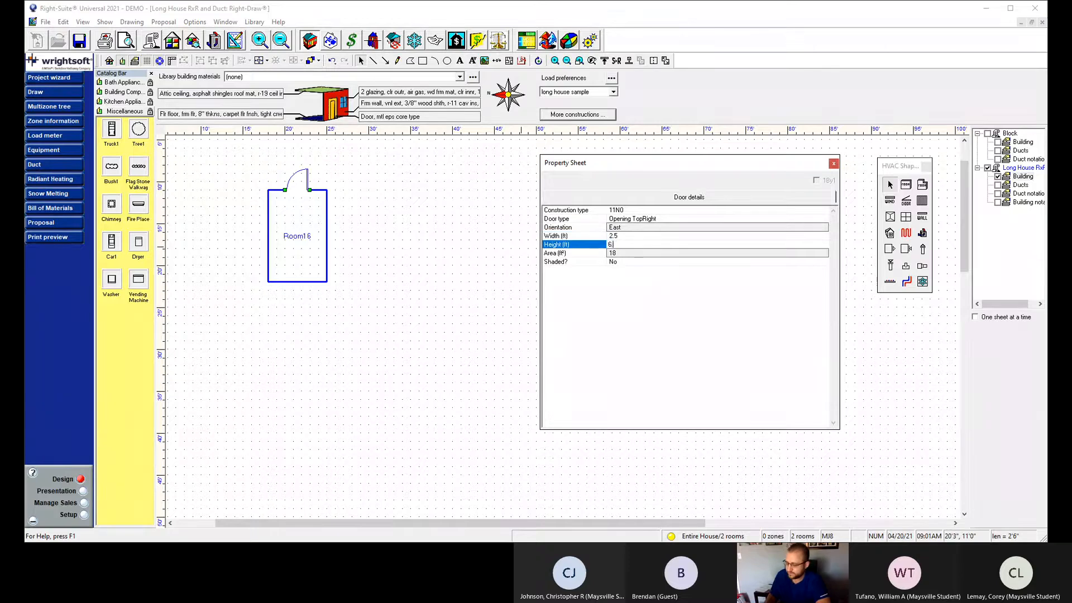
pyautogui.write('.67')
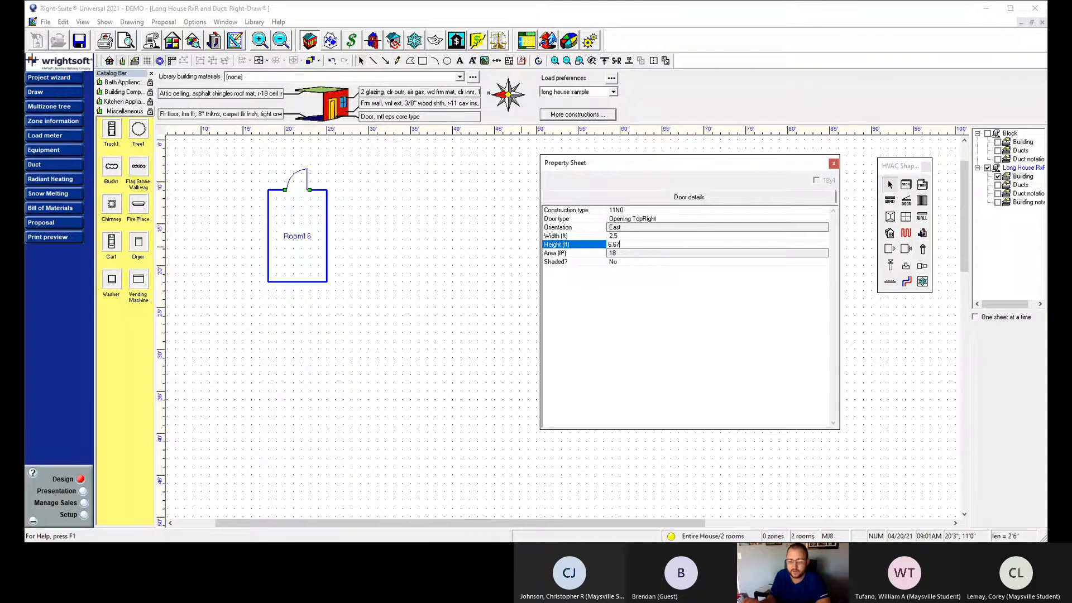
pyautogui.press('Return')
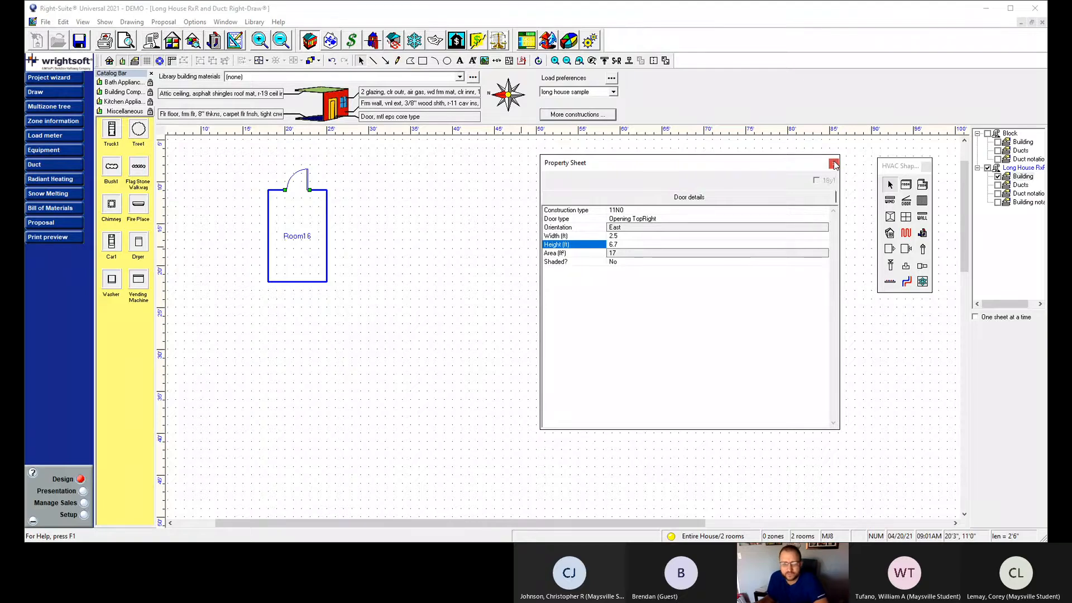
# Review the door's construction type settings without changing them, and close its property sheet.
pyautogui.doubleClick(660, 212)
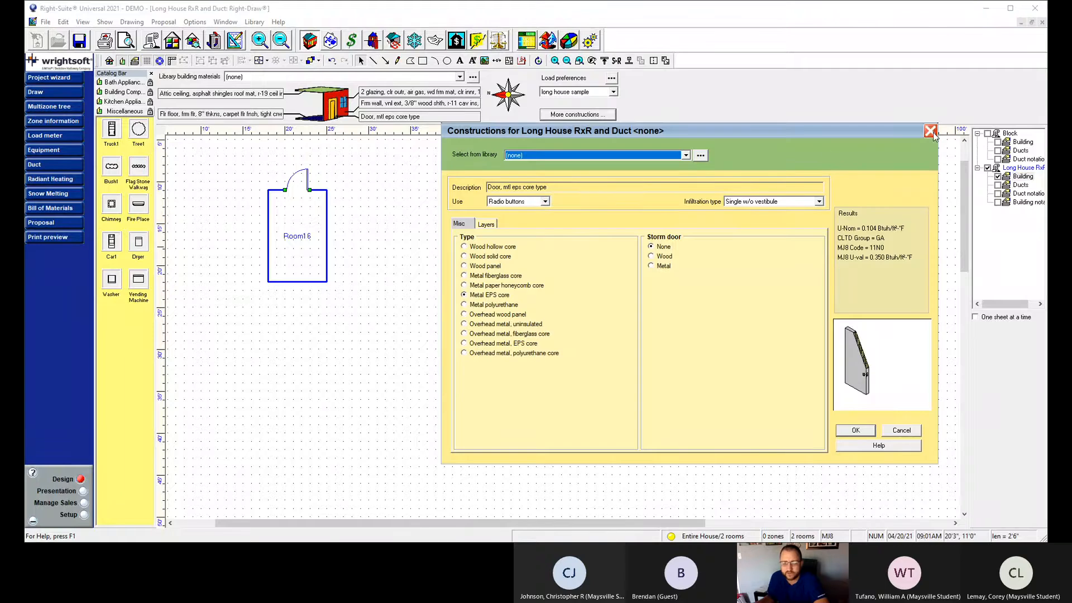
pyautogui.click(931, 132)
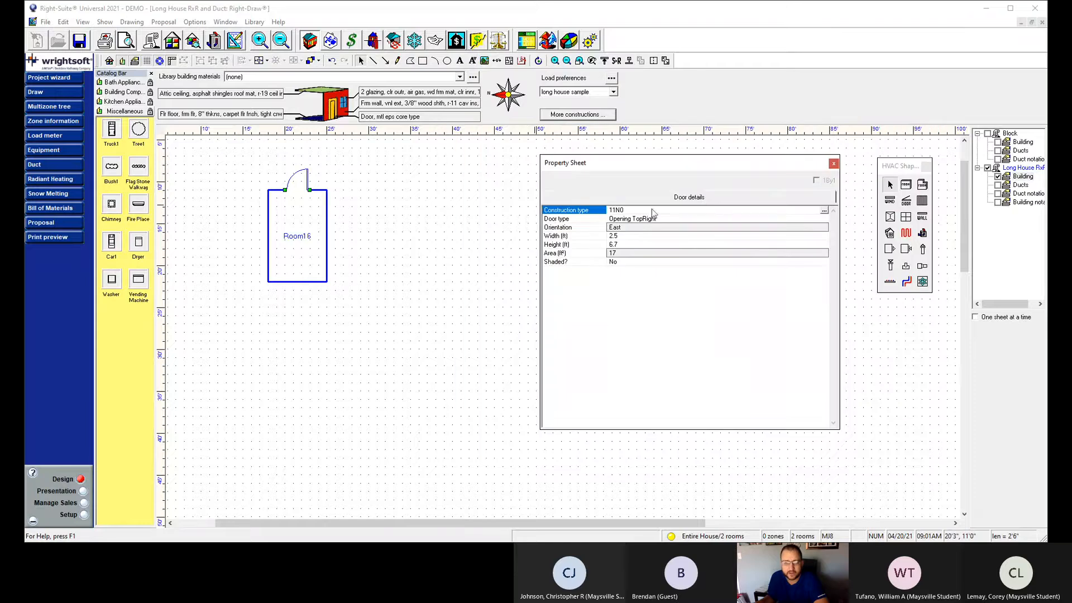
pyautogui.click(834, 164)
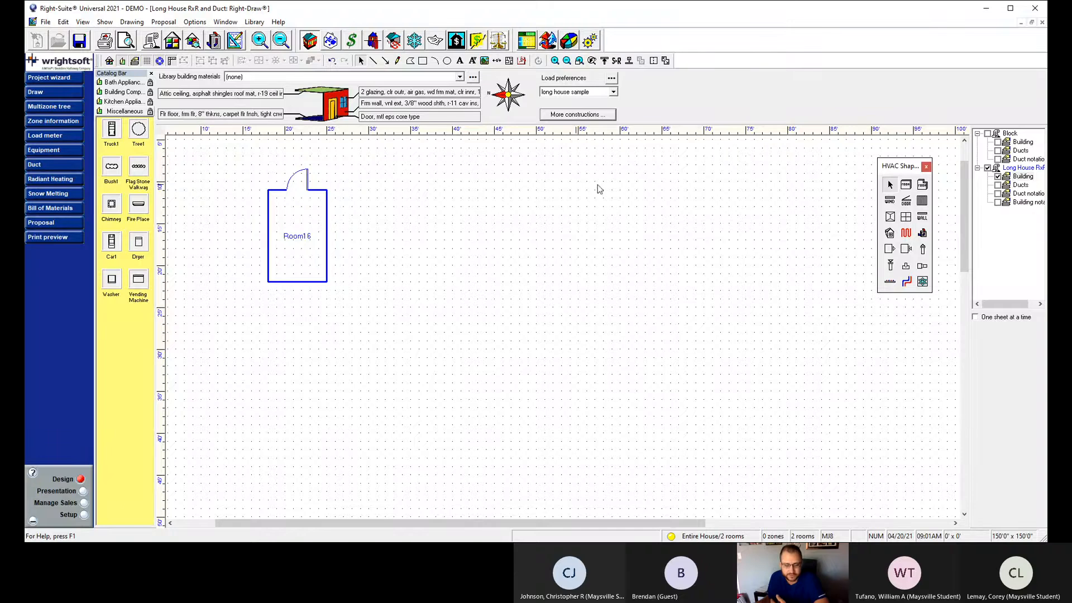
# Draw an 11 ft by 11 ft room adjoining the right wall of the first room.
pyautogui.click(905, 185)
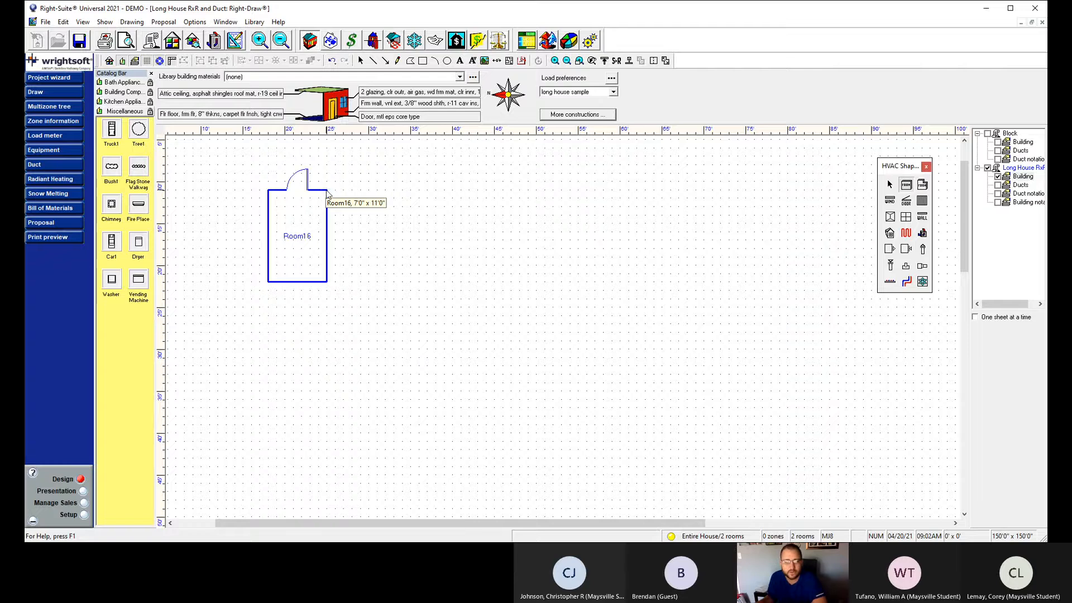
pyautogui.moveTo(328, 191); pyautogui.dragTo(419, 282)
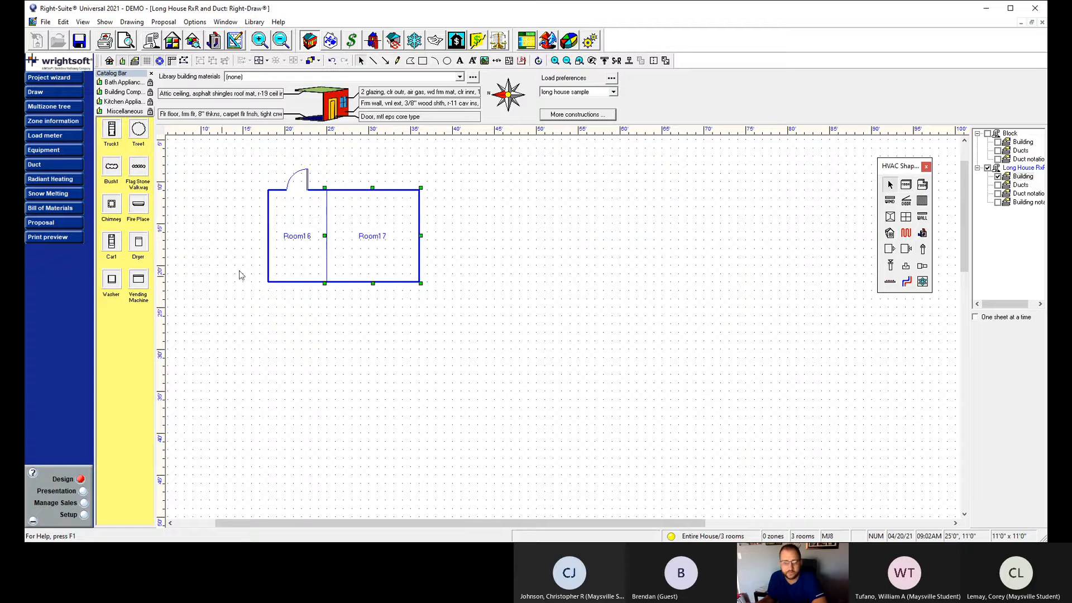
# Rename the 7 ft by 11 ft room as Laundry.
pyautogui.click(298, 236)
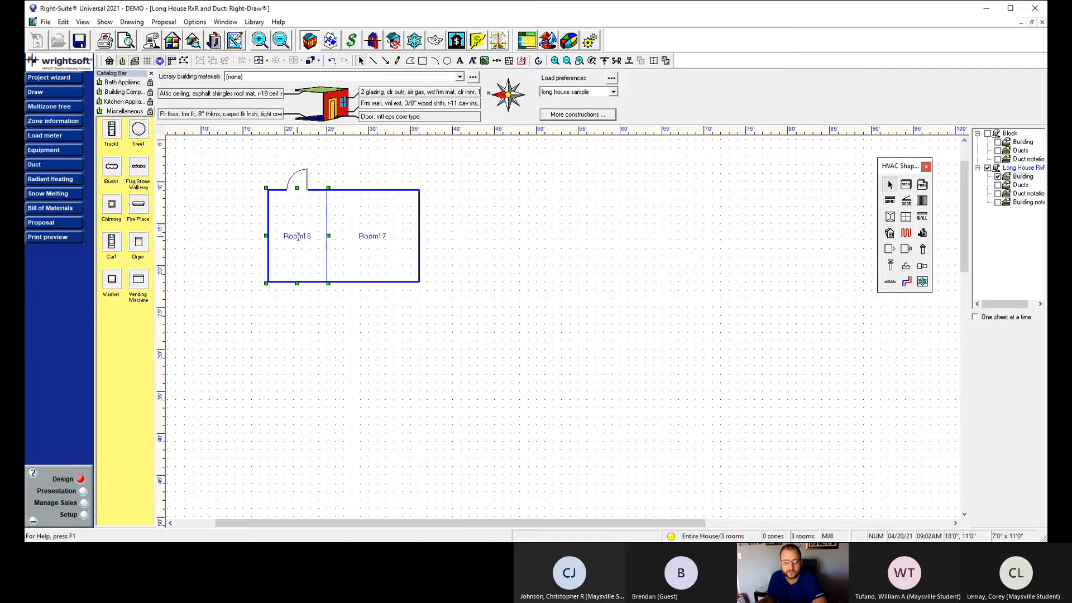
pyautogui.press('BackSpace')
pyautogui.press('BackSpace')
pyautogui.press('BackSpace')
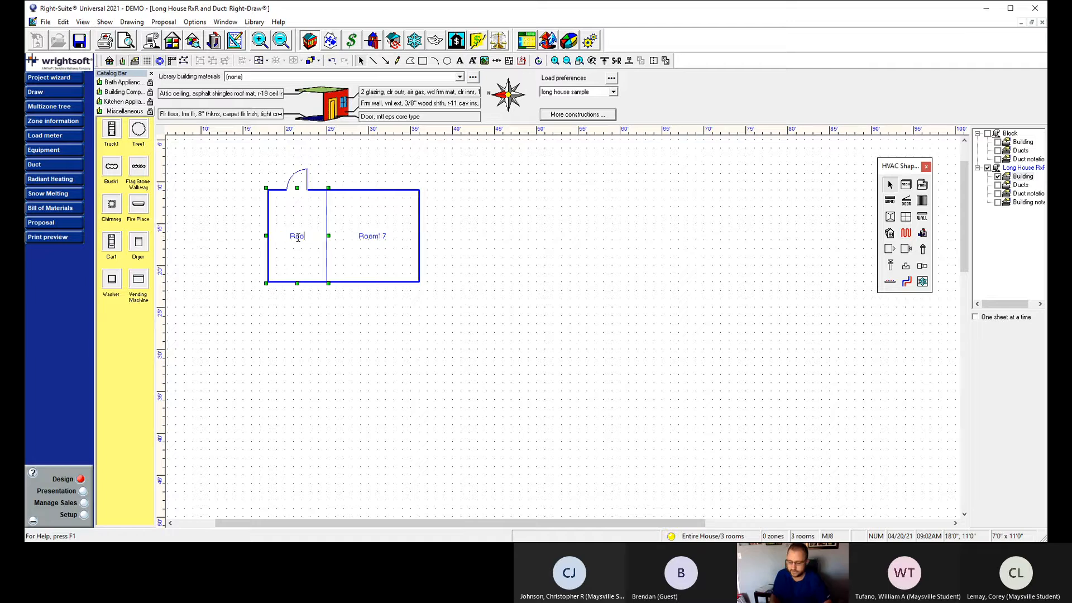
pyautogui.press('BackSpace')
pyautogui.press('BackSpace')
pyautogui.press('BackSpace')
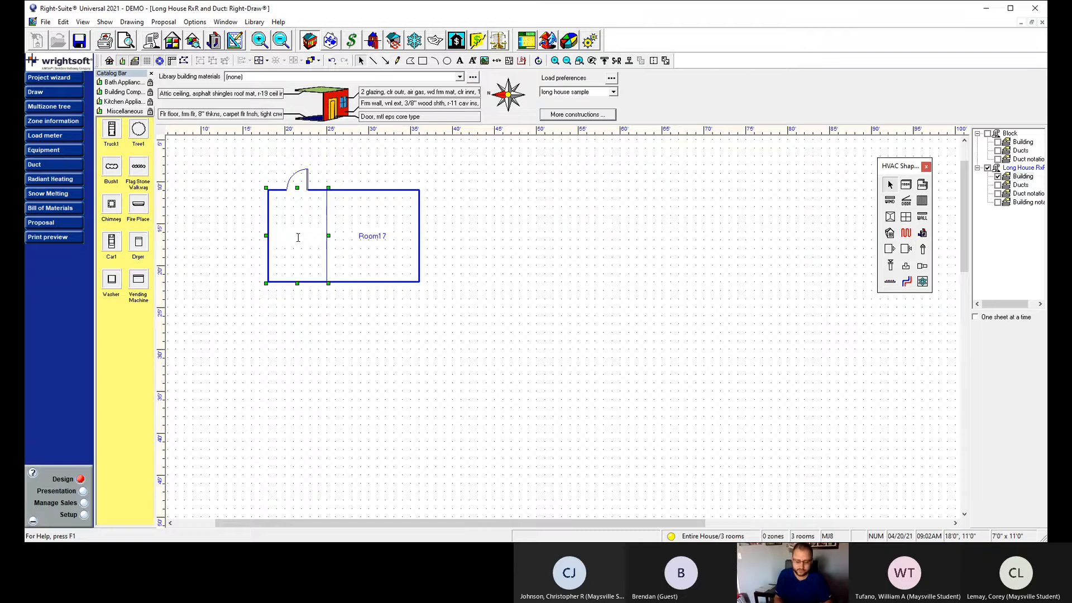
pyautogui.write('4aundry')
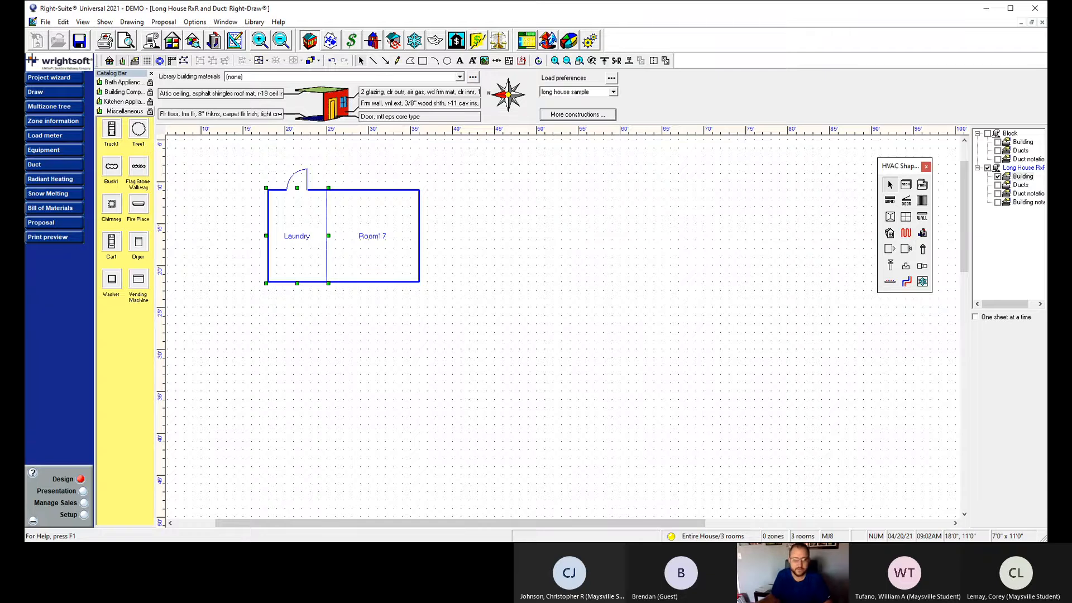
# Rename the 11 ft by 11 ft room as Kitchen.
pyautogui.click(372, 237)
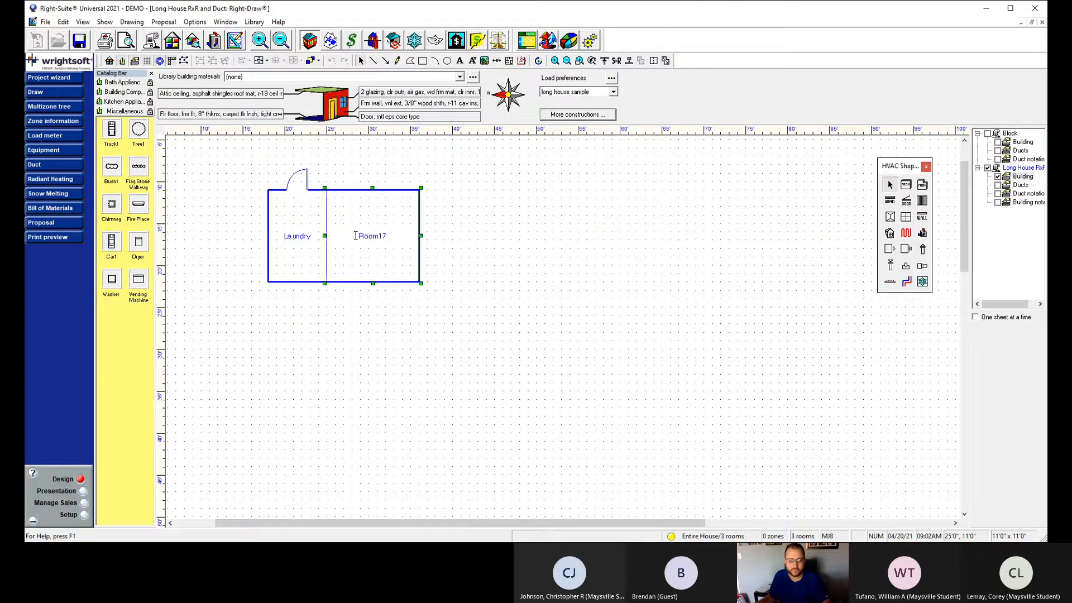
pyautogui.doubleClick(379, 236)
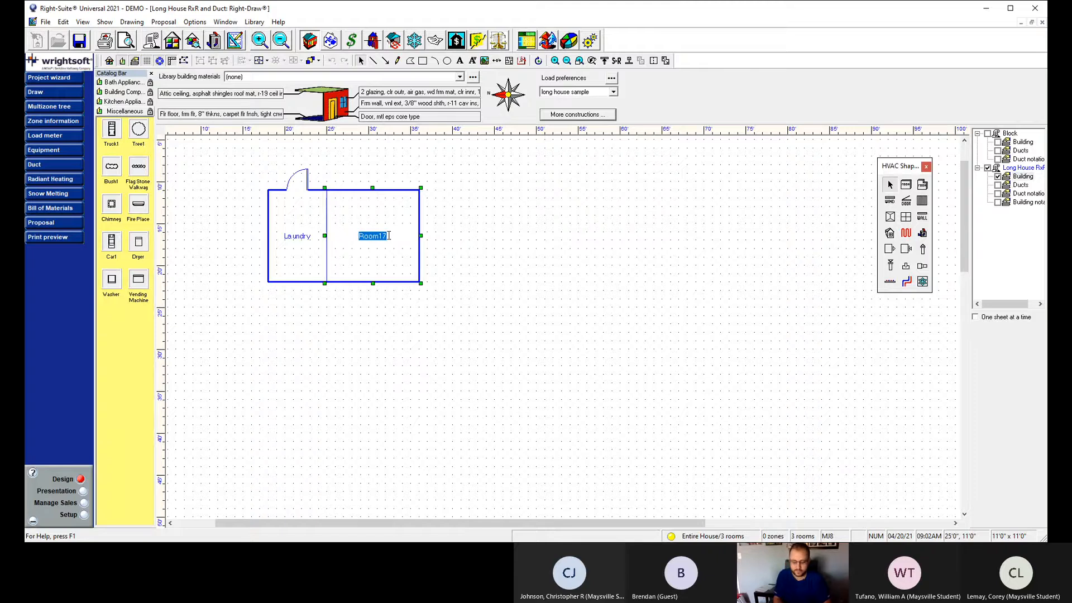
pyautogui.write('Kitchen')
pyautogui.press('Return')
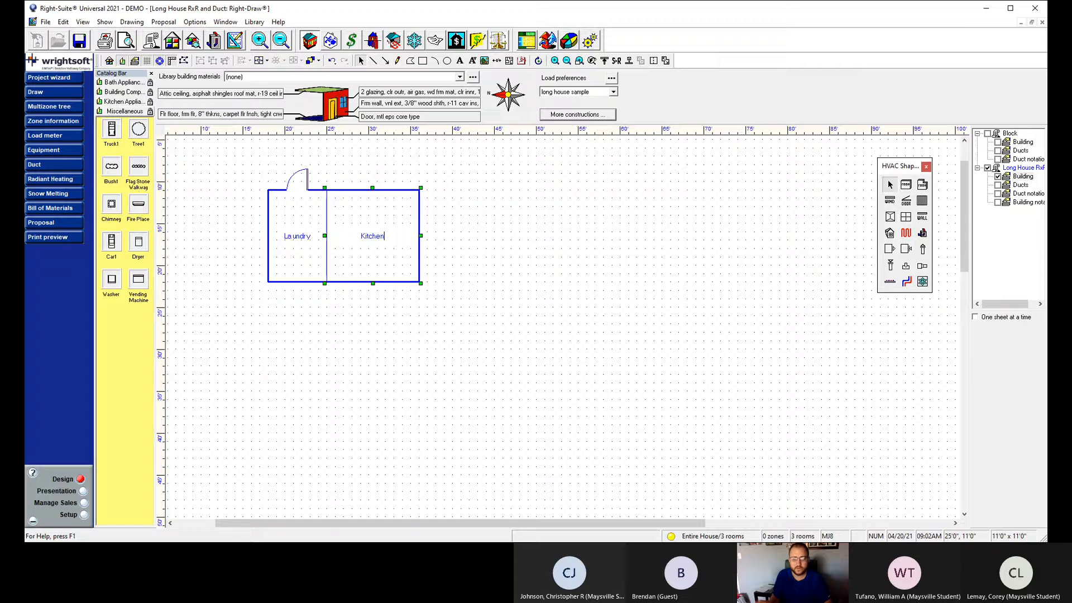
pyautogui.click(437, 232)
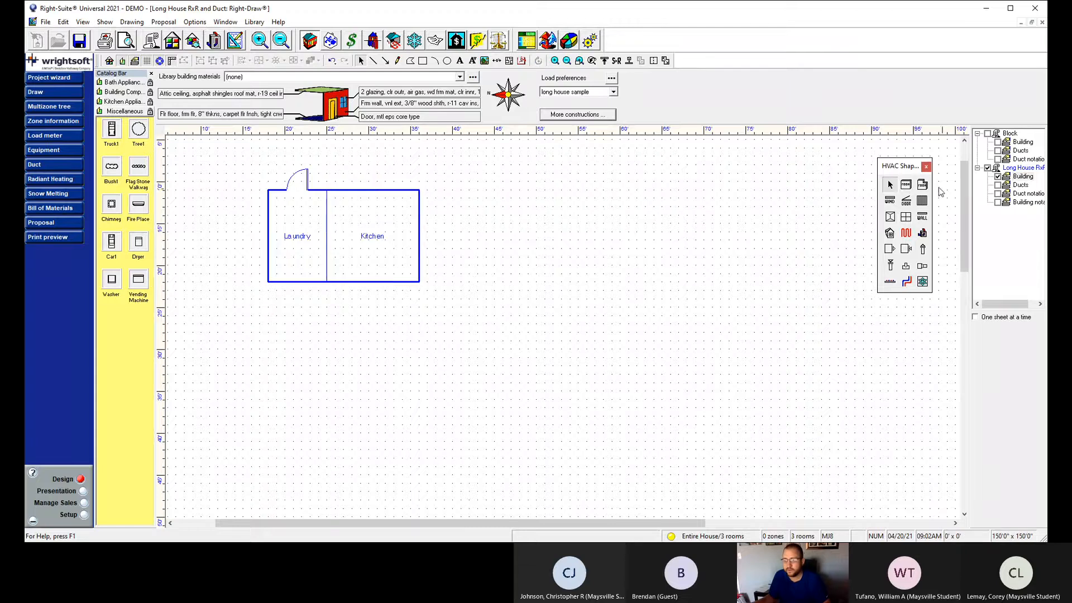
# Place a window about 3 ft wide in the Kitchen's upper exterior wall.
pyautogui.click(887, 204)
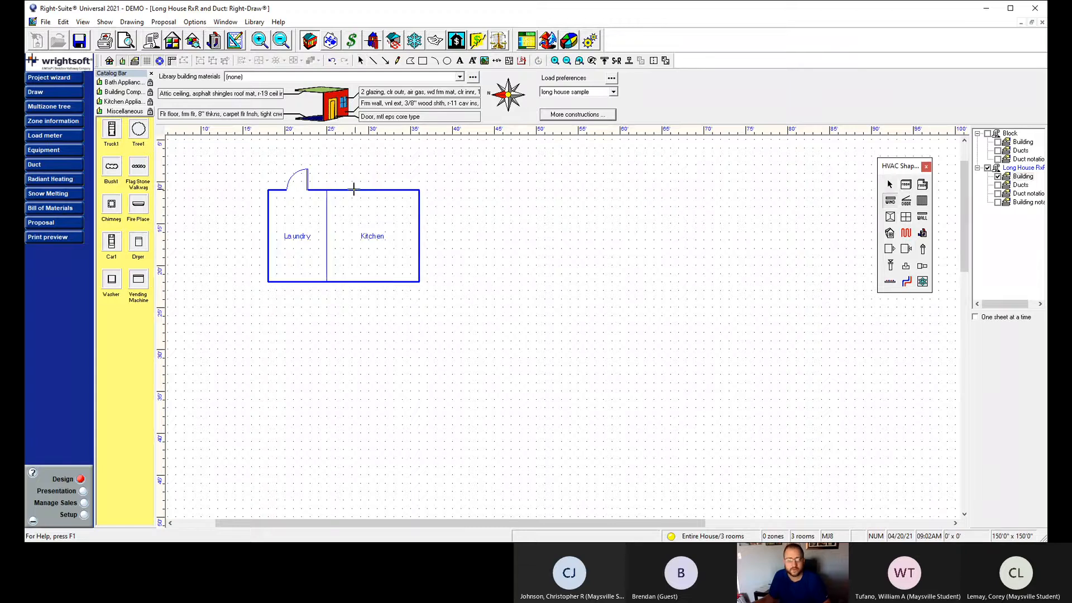
pyautogui.moveTo(357, 190); pyautogui.dragTo(377, 191)
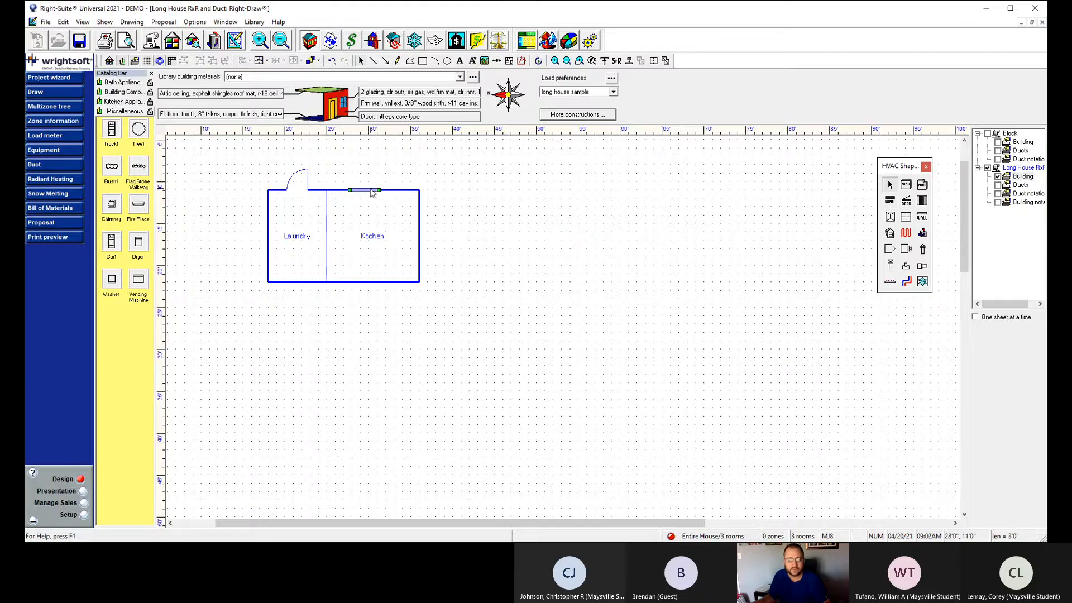
pyautogui.doubleClick(372, 193)
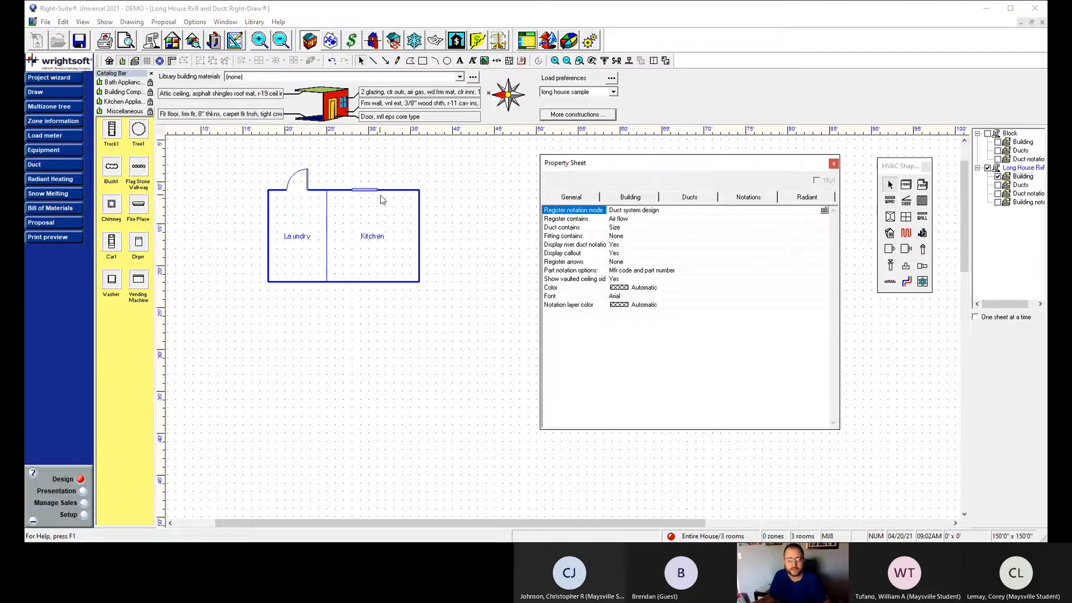
pyautogui.click(823, 212)
pyautogui.click(515, 241)
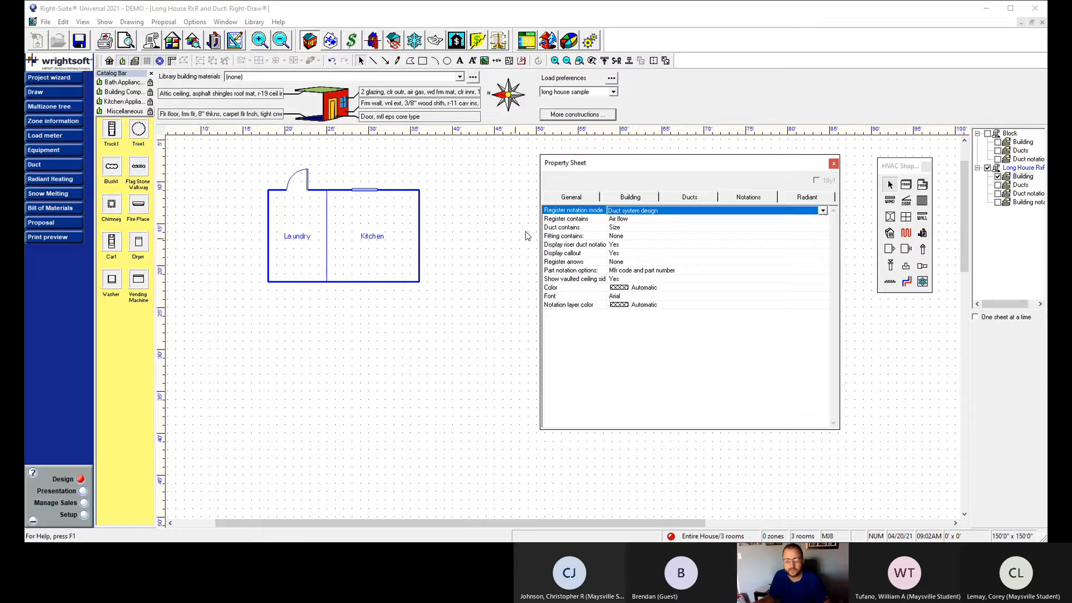
pyautogui.click(834, 163)
pyautogui.doubleClick(358, 192)
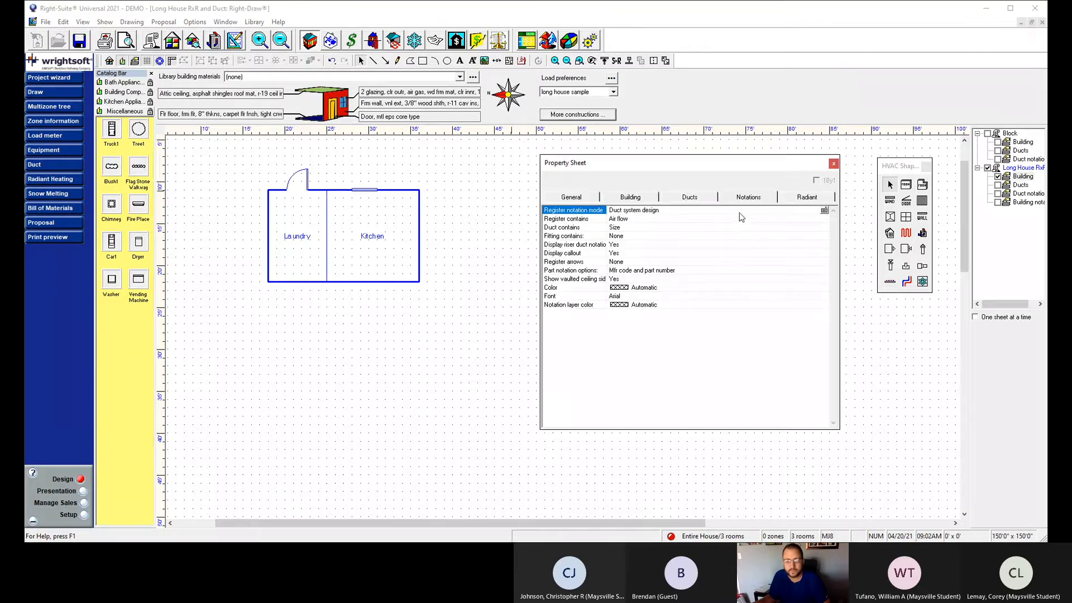
pyautogui.click(834, 164)
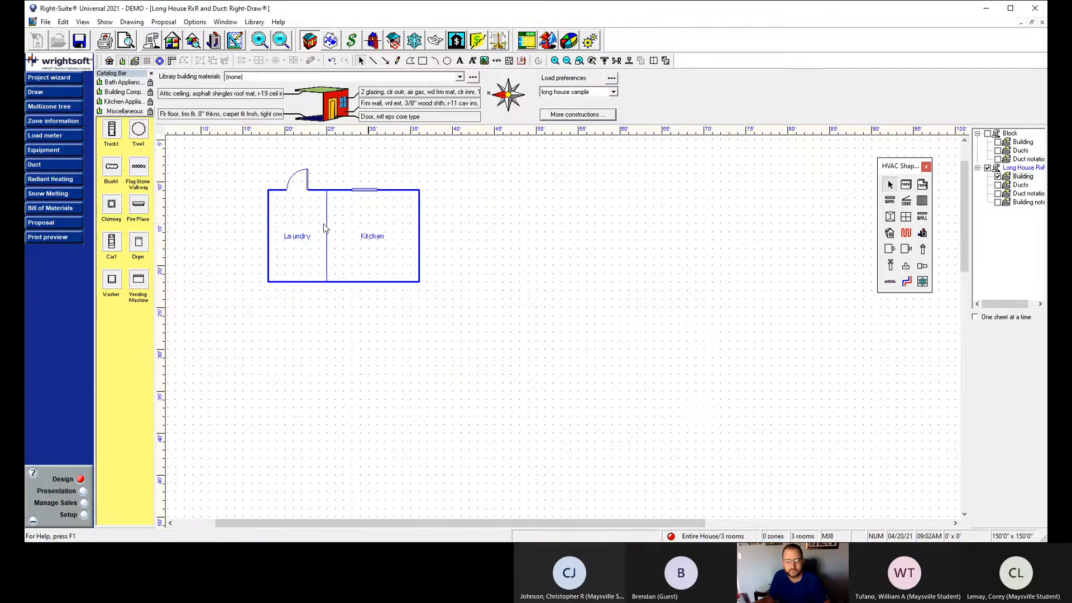
# Review the Kitchen window's properties and its glazing, frame and fill gas construction settings.
pyautogui.doubleClick(364, 191)
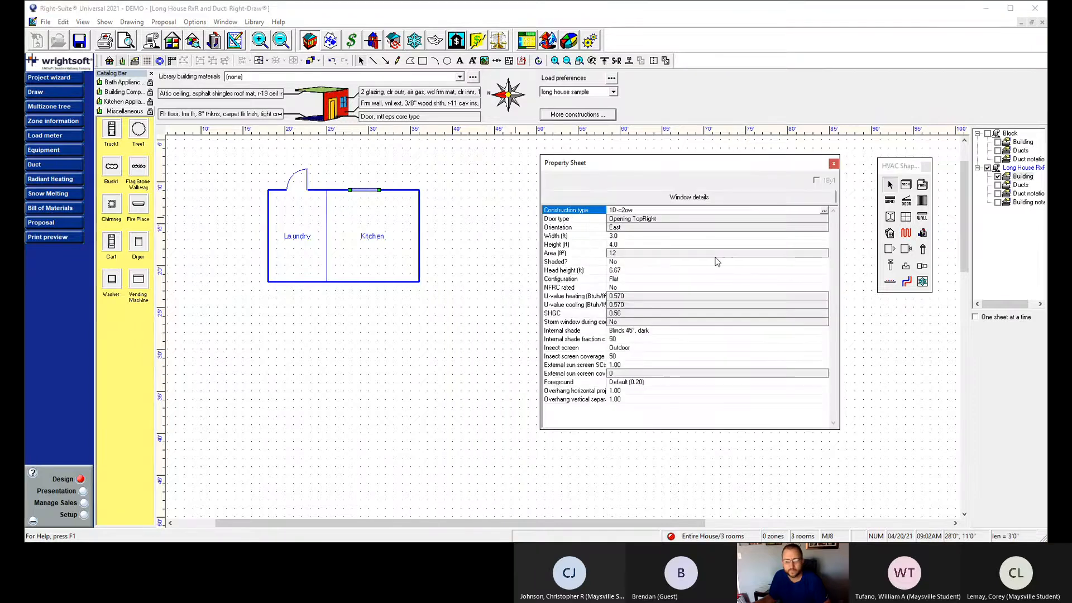
pyautogui.click(781, 210)
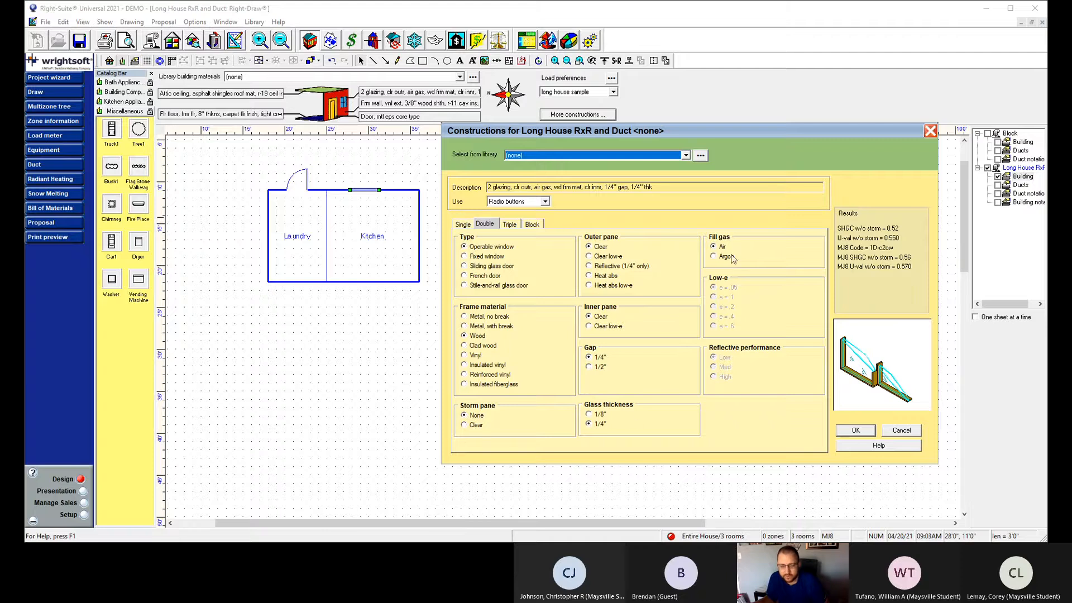
pyautogui.click(856, 431)
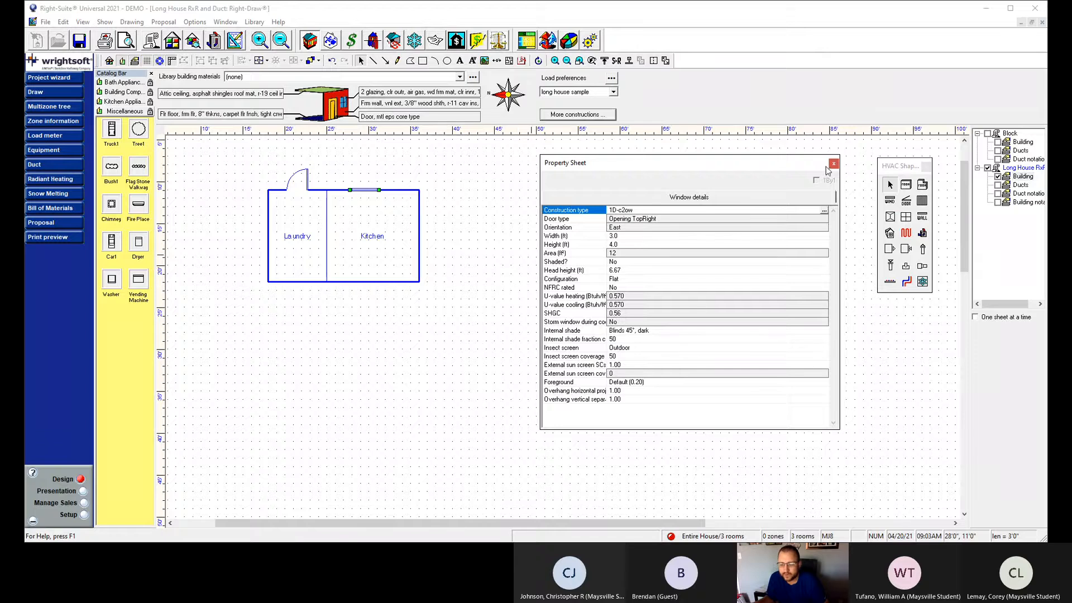
pyautogui.click(966, 489)
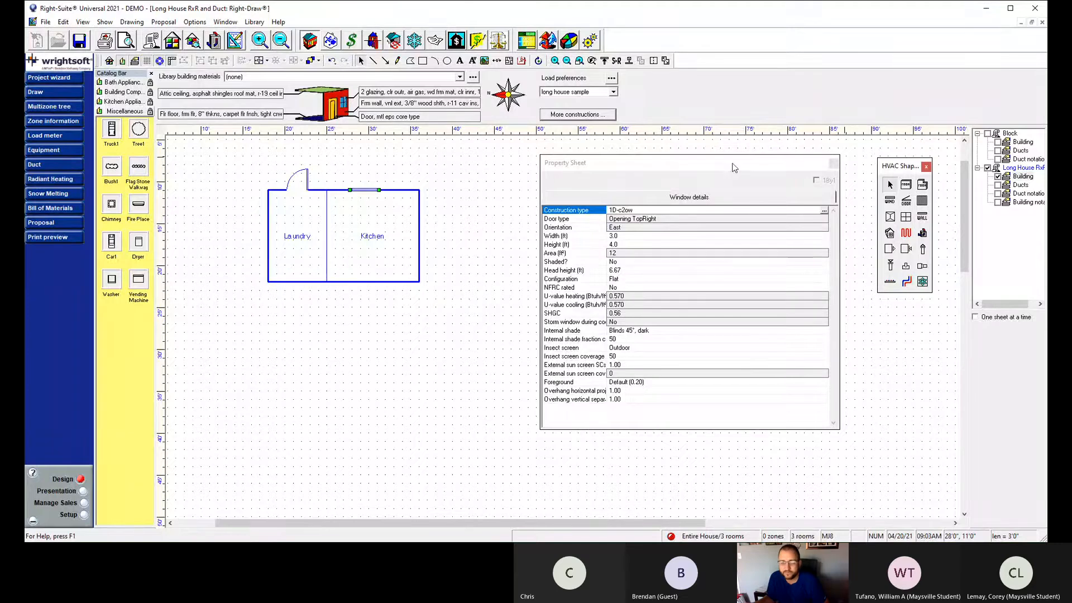
# Draw a 9 ft by 11 ft room adjoining the Kitchen's right wall and close the property sheet.
pyautogui.click(706, 167)
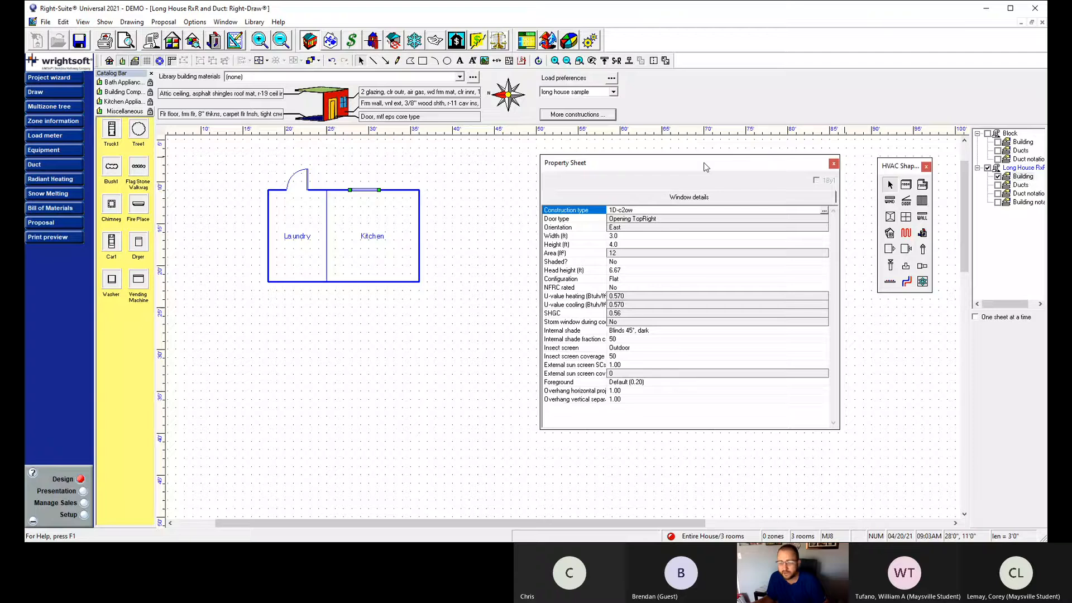
pyautogui.moveTo(706, 166); pyautogui.dragTo(741, 147)
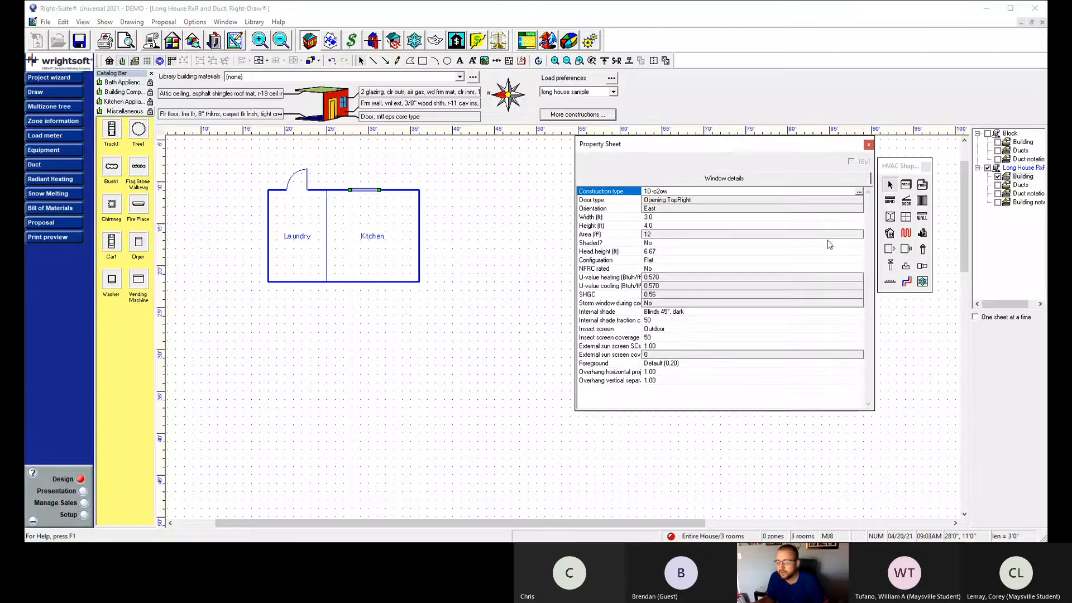
pyautogui.click(487, 248)
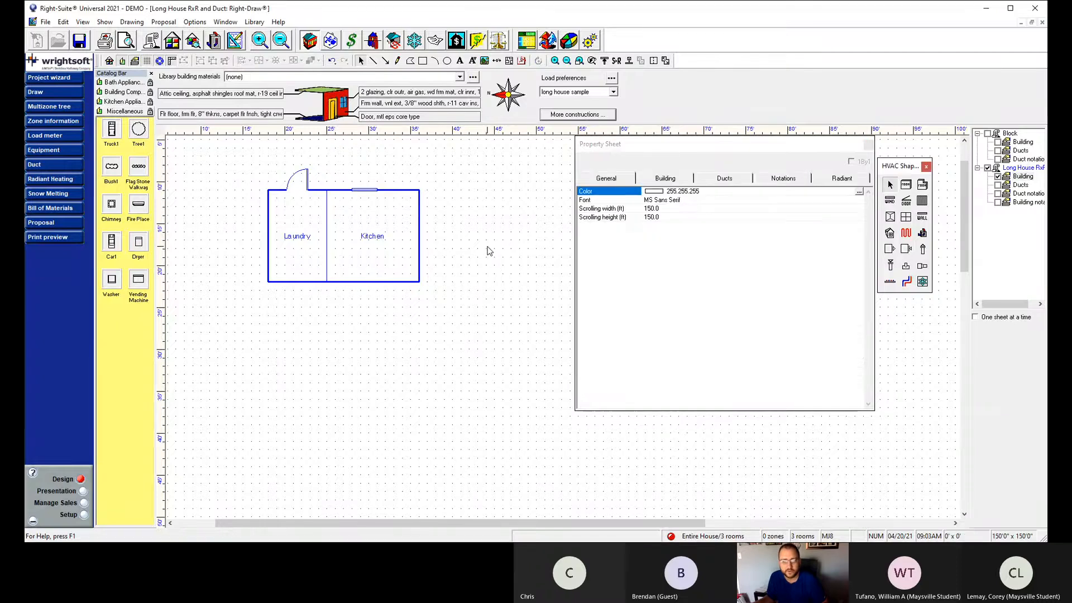
pyautogui.click(906, 184)
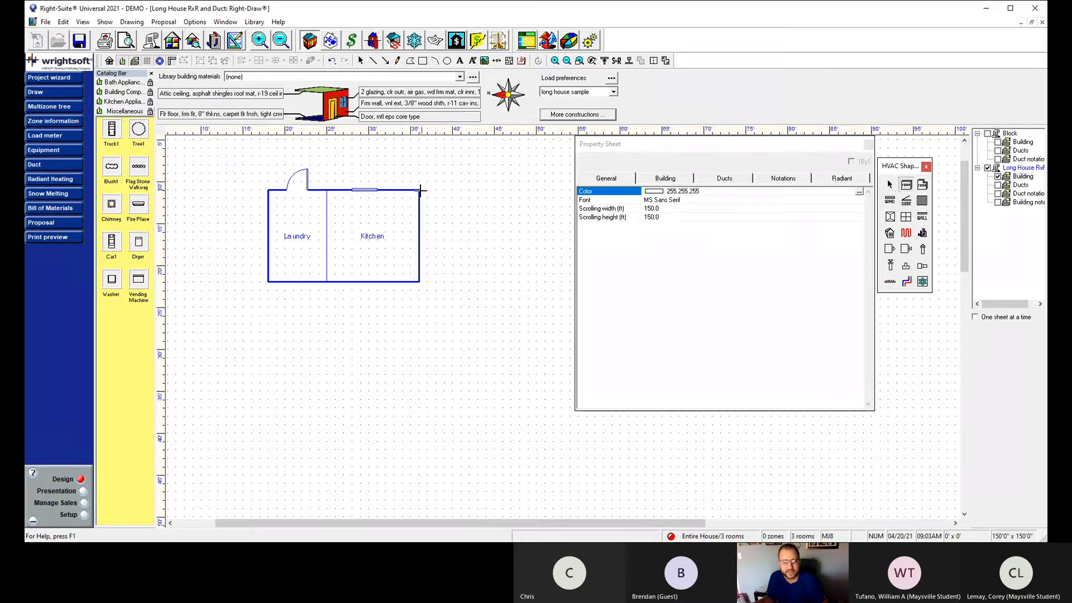
pyautogui.moveTo(419, 190); pyautogui.dragTo(496, 282)
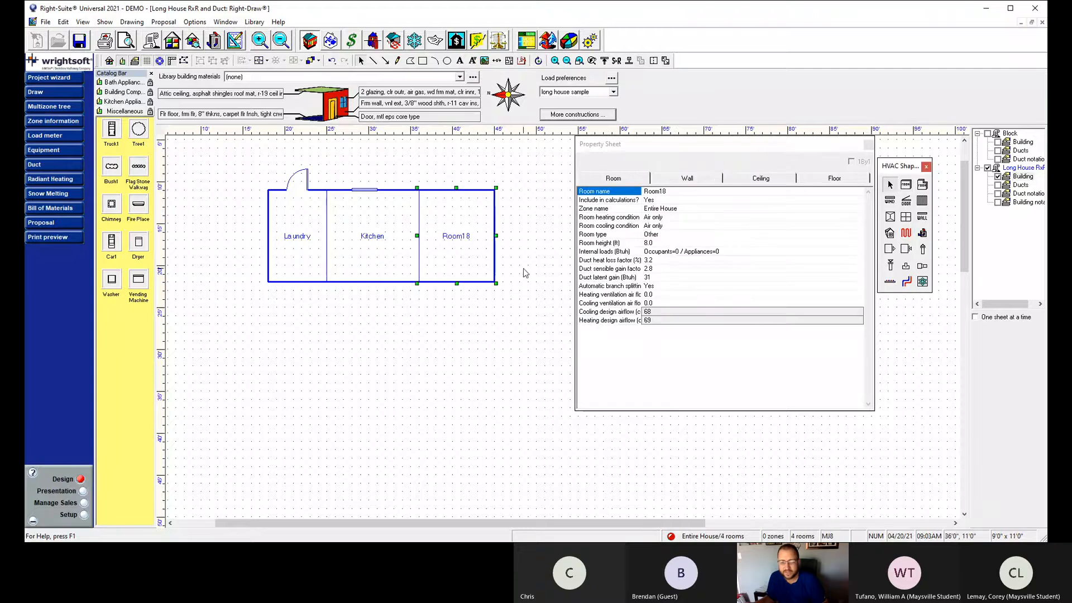
pyautogui.click(768, 154)
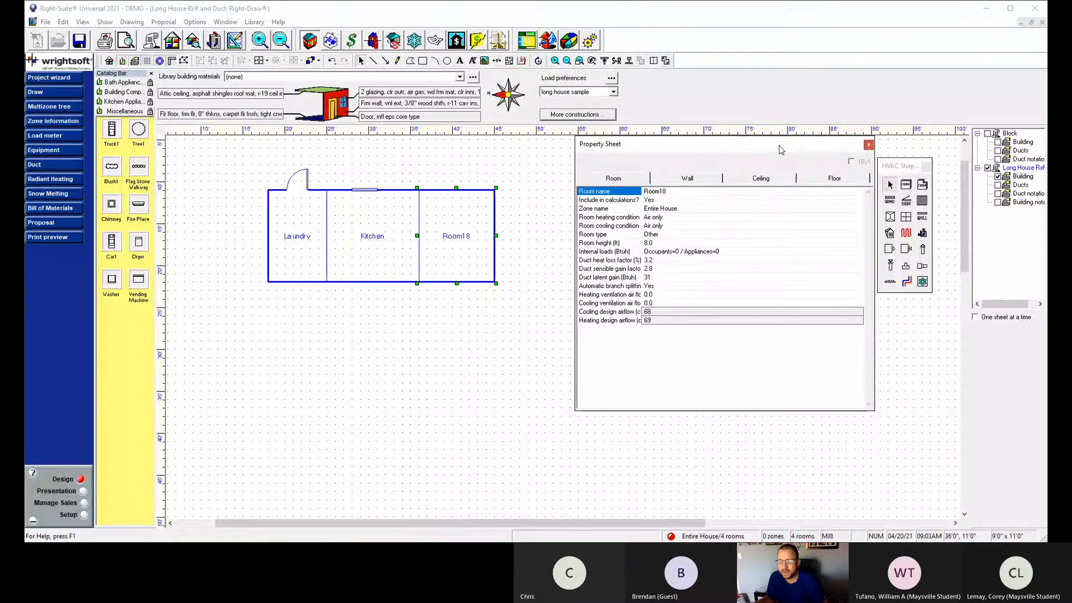
pyautogui.moveTo(780, 150); pyautogui.dragTo(782, 102)
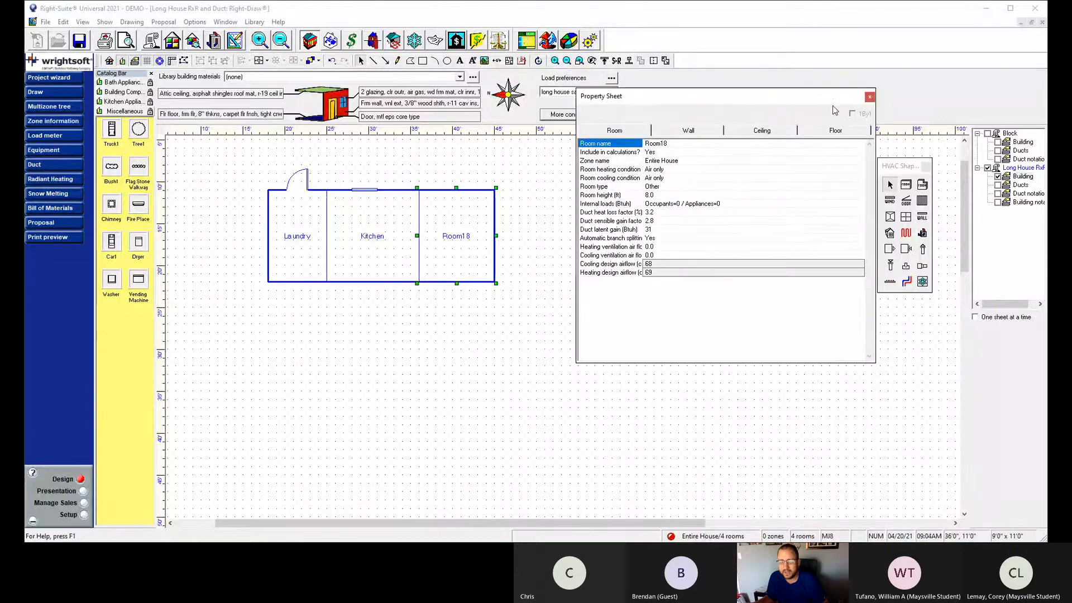
pyautogui.click(869, 98)
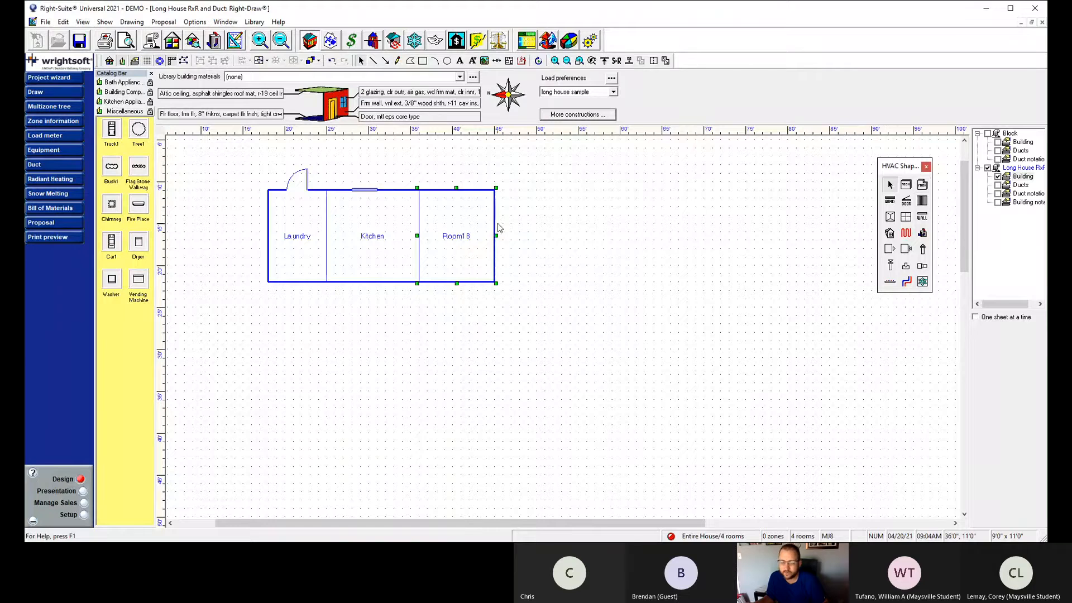
pyautogui.click(556, 221)
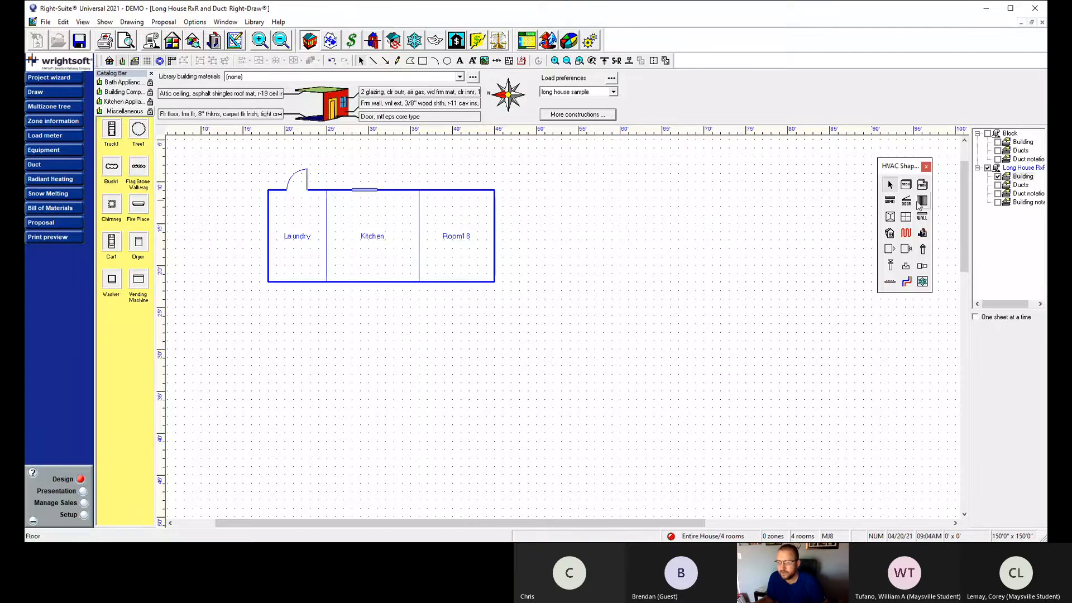
# Place a window in the upper exterior wall of the 9 ft by 11 ft room and narrow it to 2 ft wide.
pyautogui.click(890, 202)
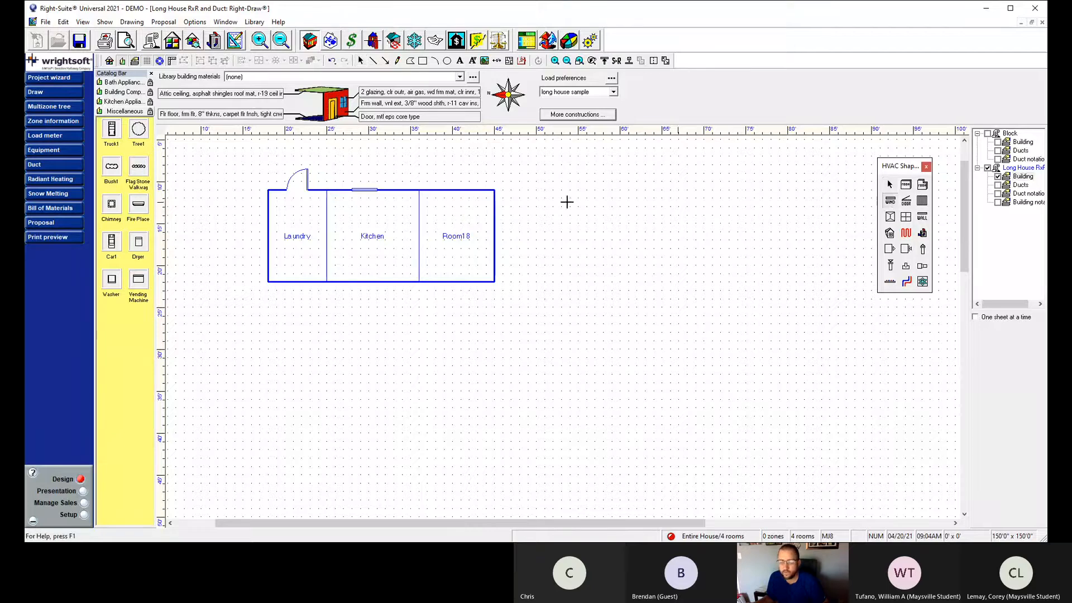
pyautogui.click(452, 193)
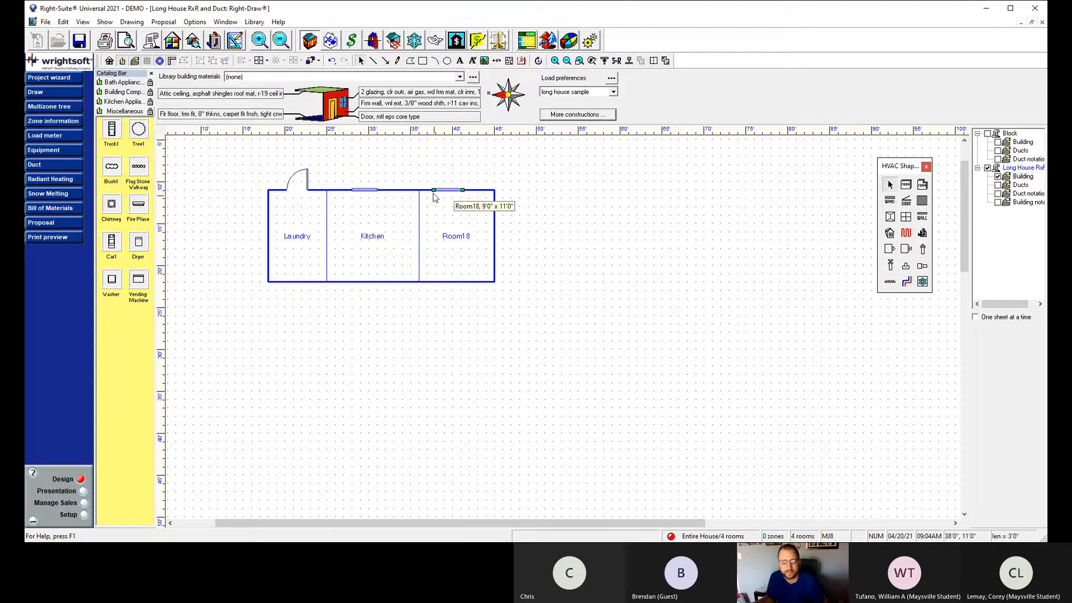
pyautogui.click(439, 190)
pyautogui.moveTo(440, 190); pyautogui.dragTo(442, 191)
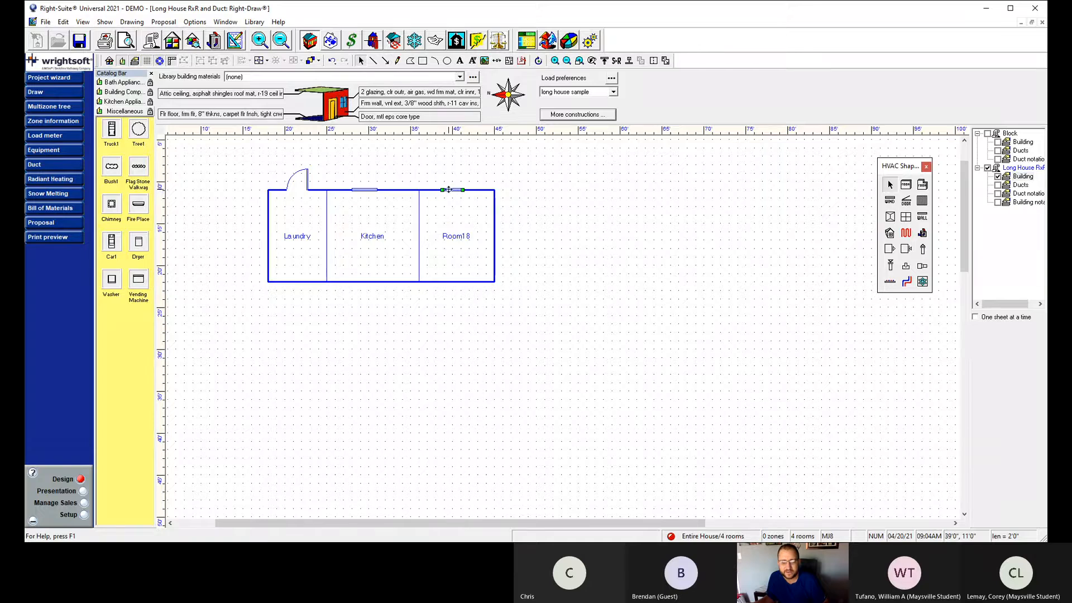
# Review the new window's properties and the default window settings in the "long house sample" load preferences.
pyautogui.doubleClick(451, 190)
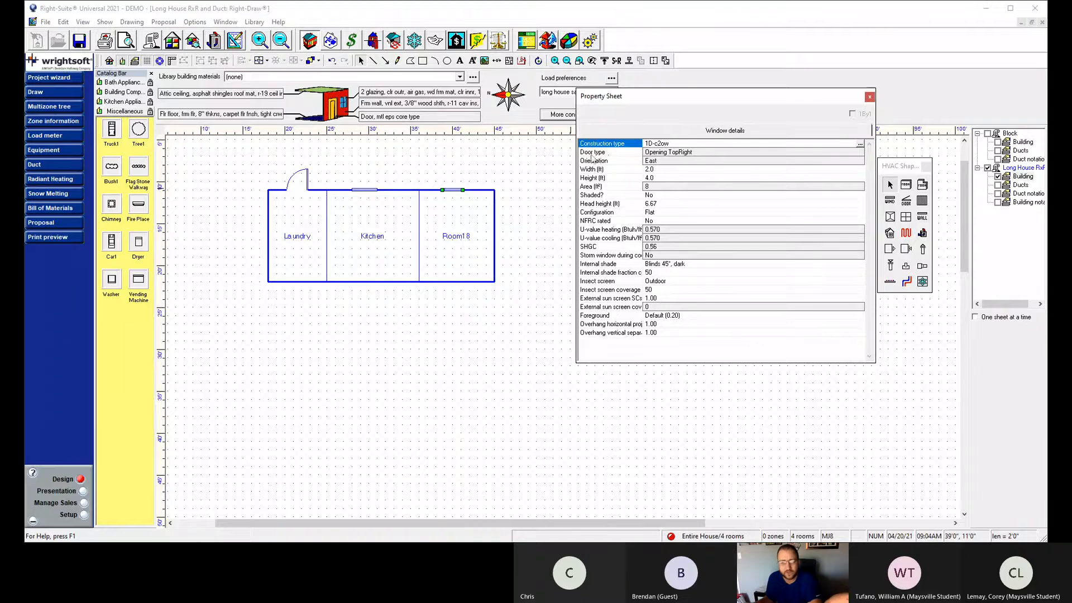
pyautogui.click(869, 96)
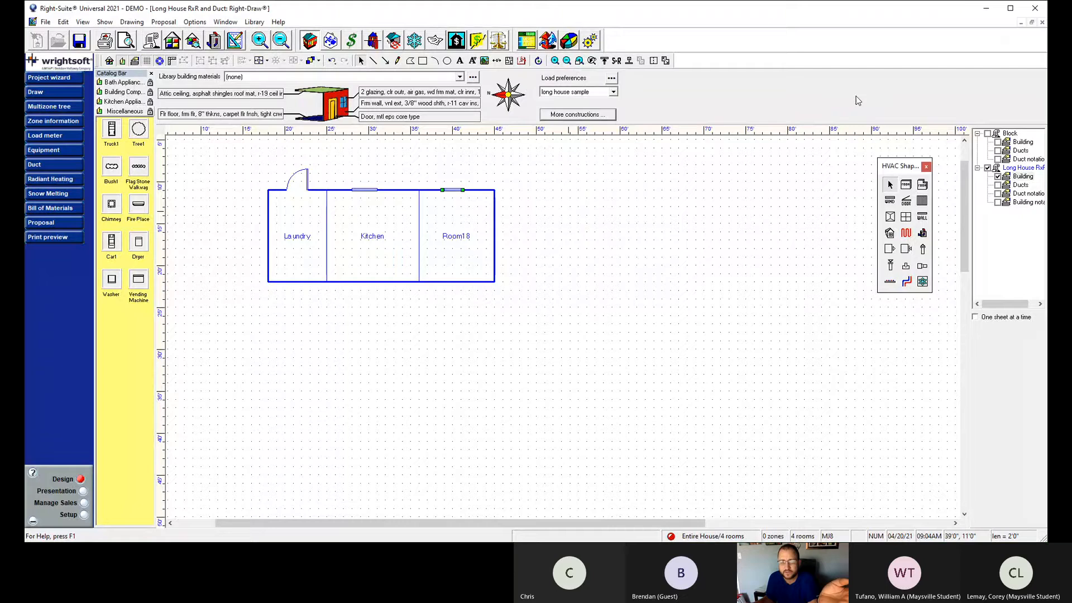
pyautogui.click(611, 78)
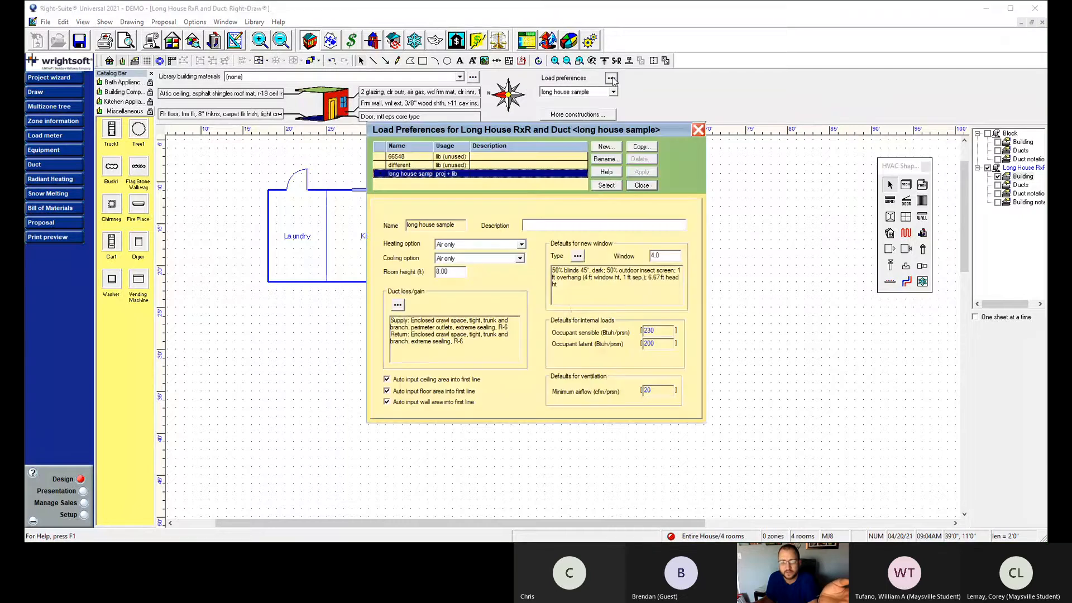
pyautogui.click(578, 256)
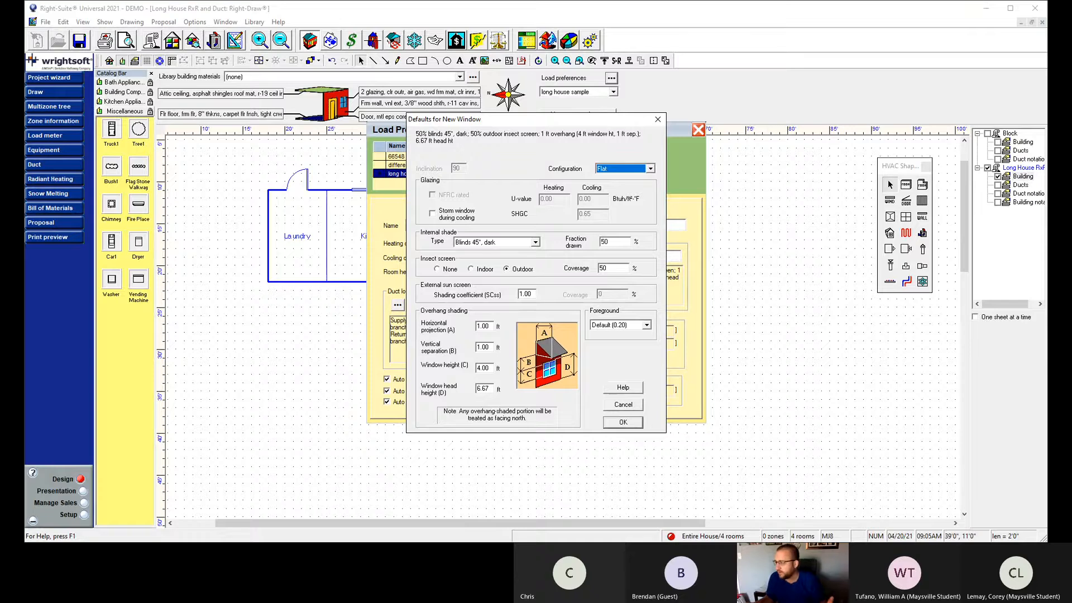
pyautogui.click(656, 121)
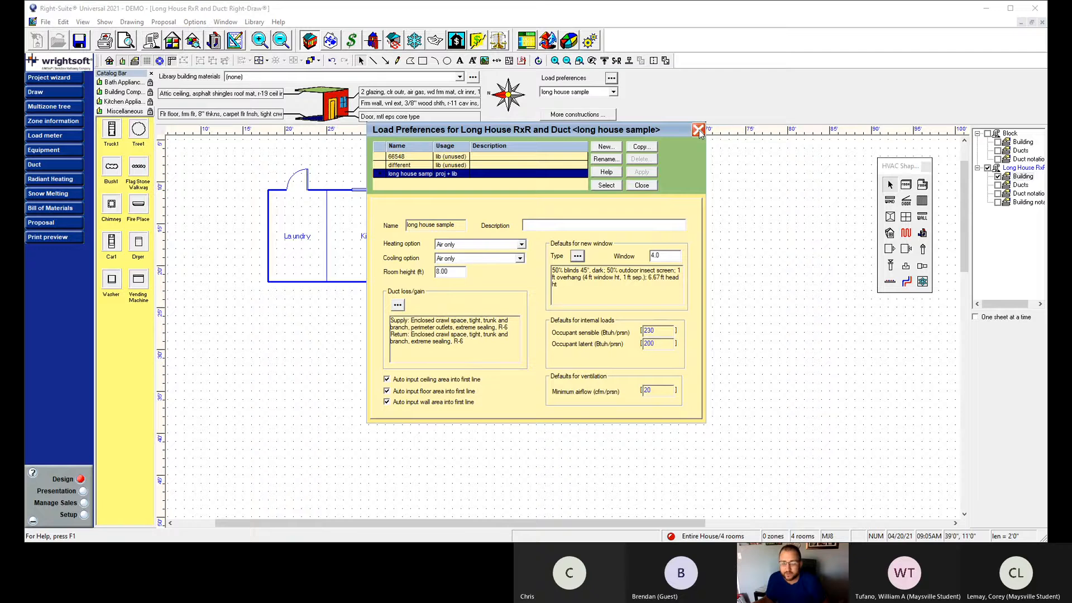
pyautogui.click(698, 131)
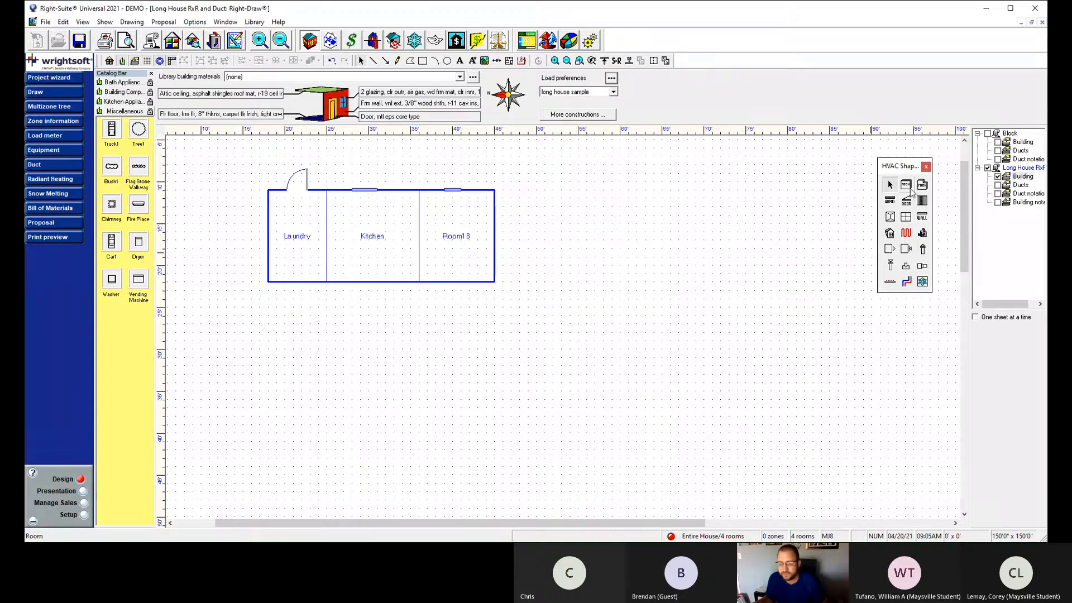
# Draw a 10 ft by 11 ft room adjoining the right wall of the 9 ft by 11 ft room.
pyautogui.click(909, 189)
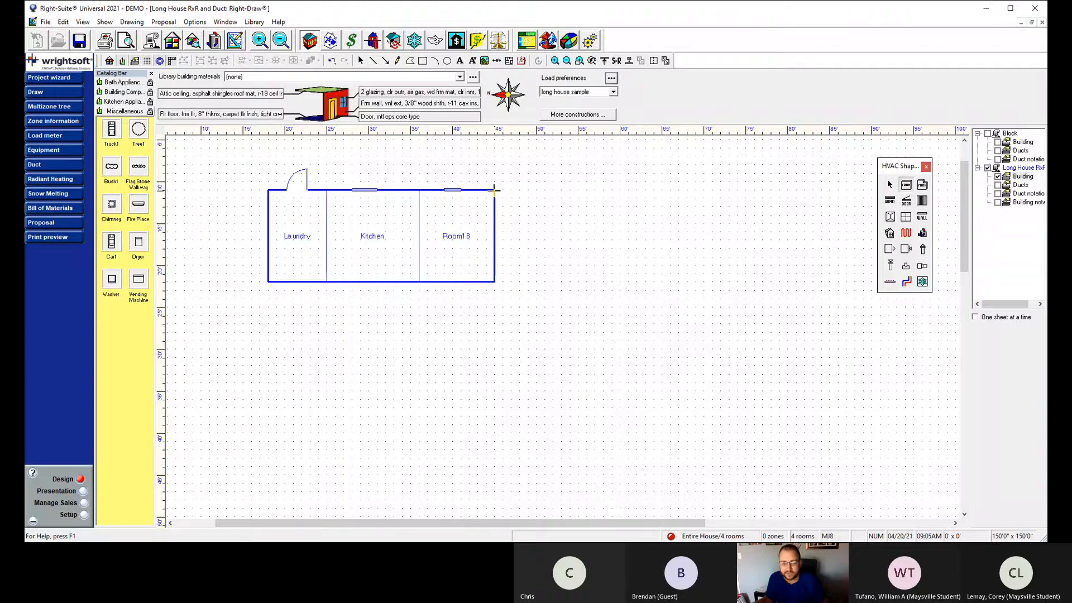
pyautogui.moveTo(494, 190); pyautogui.dragTo(608, 273)
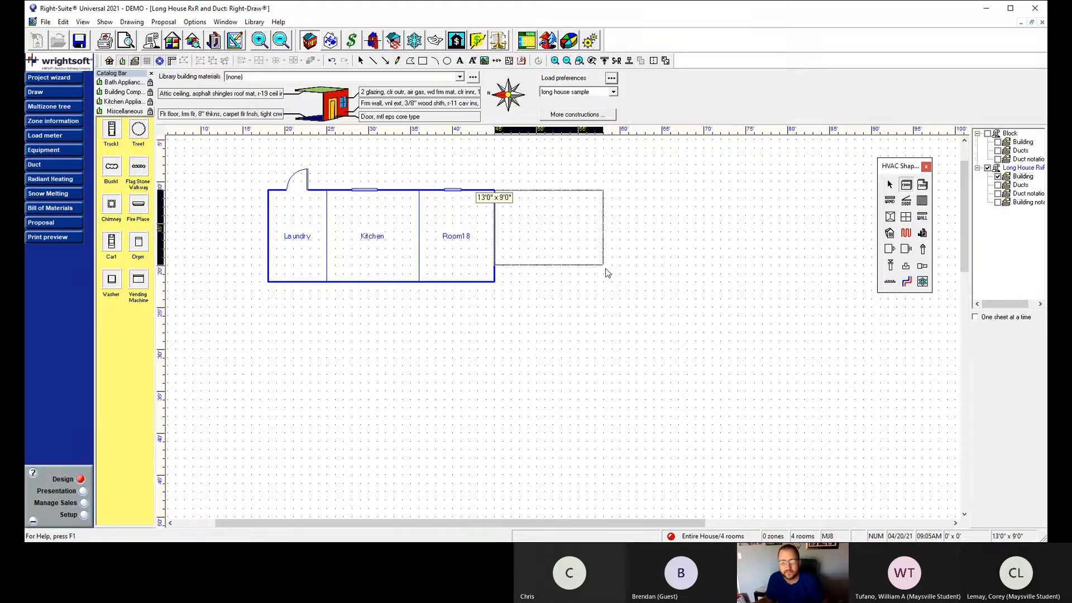
pyautogui.moveTo(608, 272); pyautogui.dragTo(578, 282)
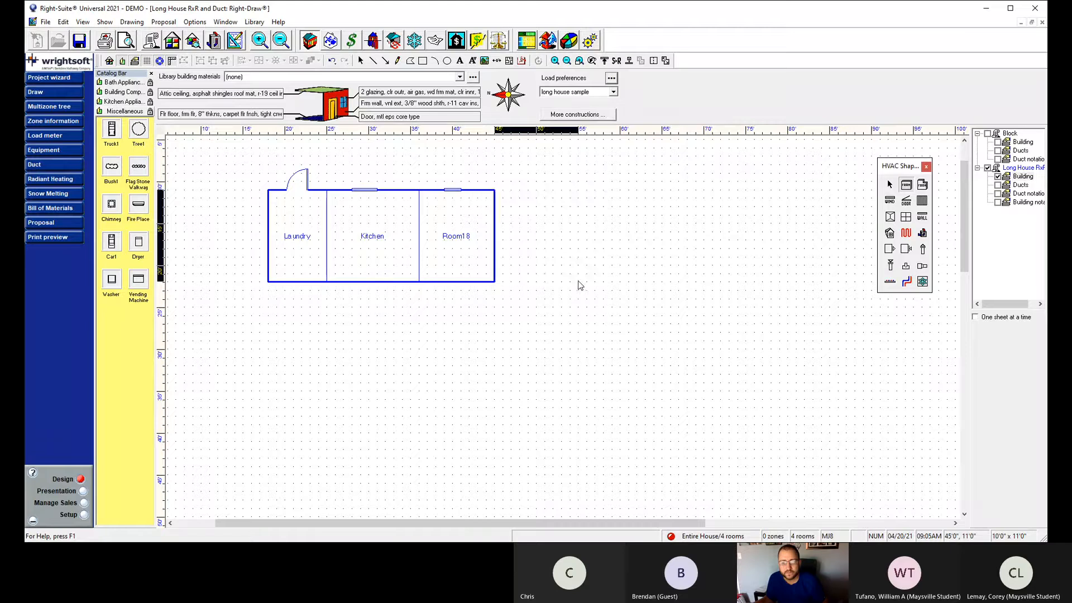
# Rename the 9 ft by 11 ft room as Bath1.
pyautogui.click(452, 242)
pyautogui.moveTo(444, 235); pyautogui.dragTo(471, 235)
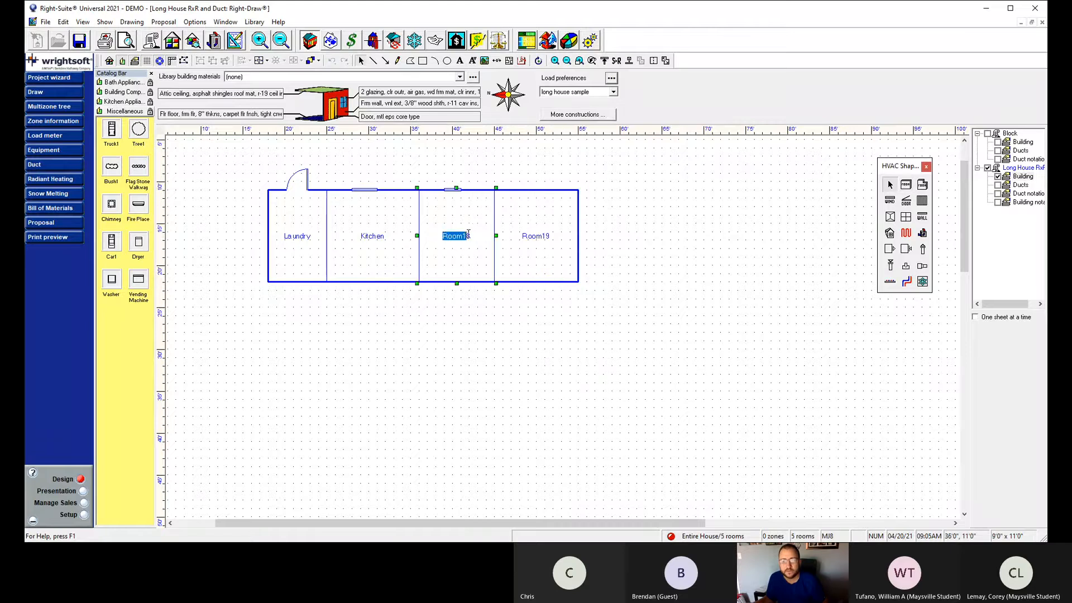
pyautogui.write('B')
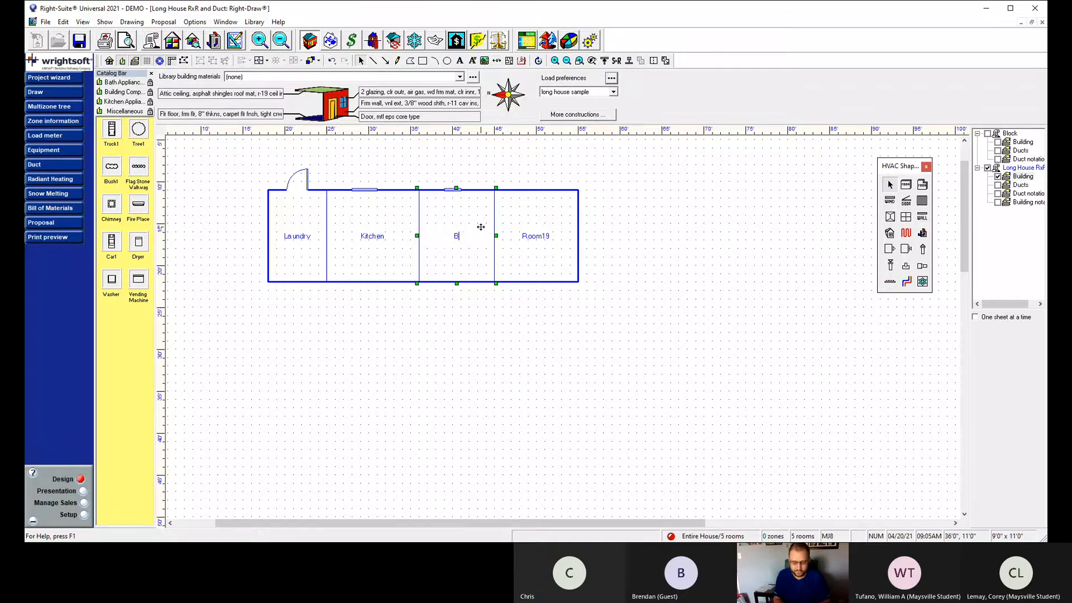
pyautogui.write('eth1')
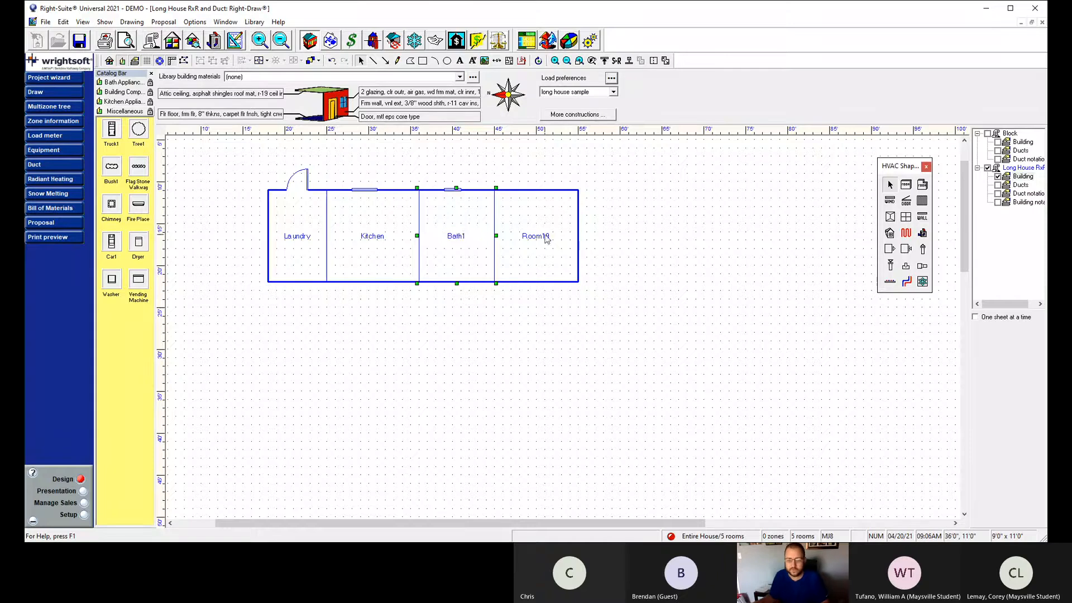
# Rename the 10 ft by 11 ft room as Bed3.
pyautogui.click(540, 238)
pyautogui.doubleClick(539, 236)
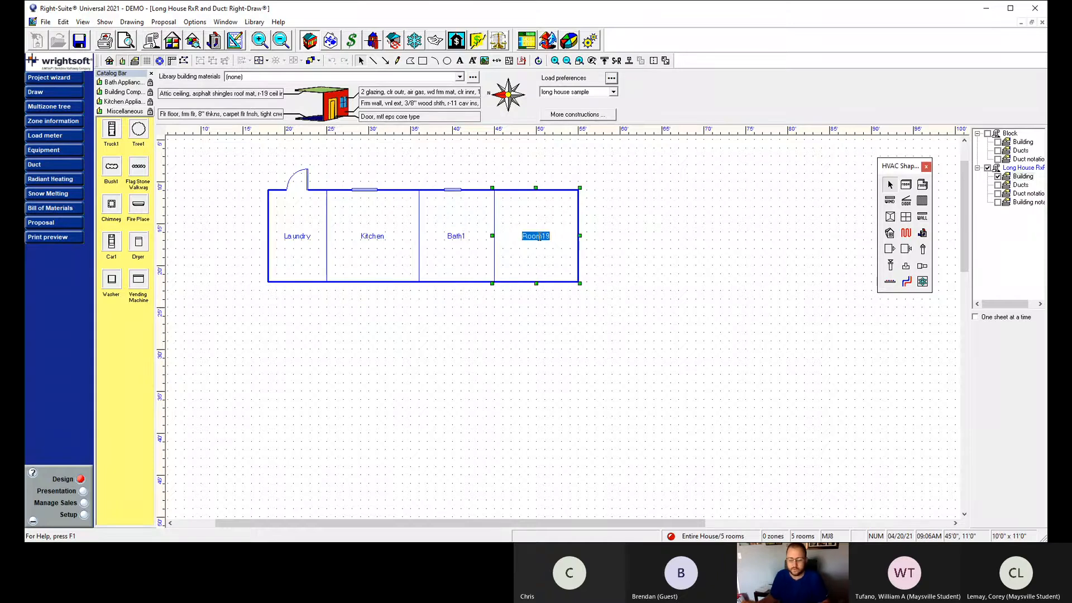
pyautogui.write('Be')
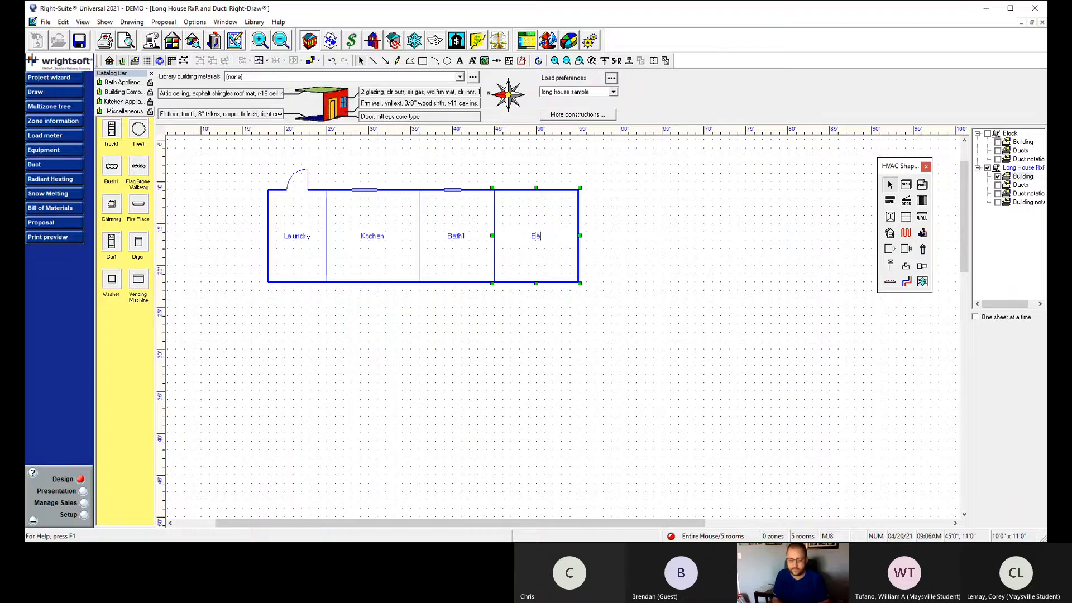
pyautogui.write('d3')
pyautogui.click(695, 261)
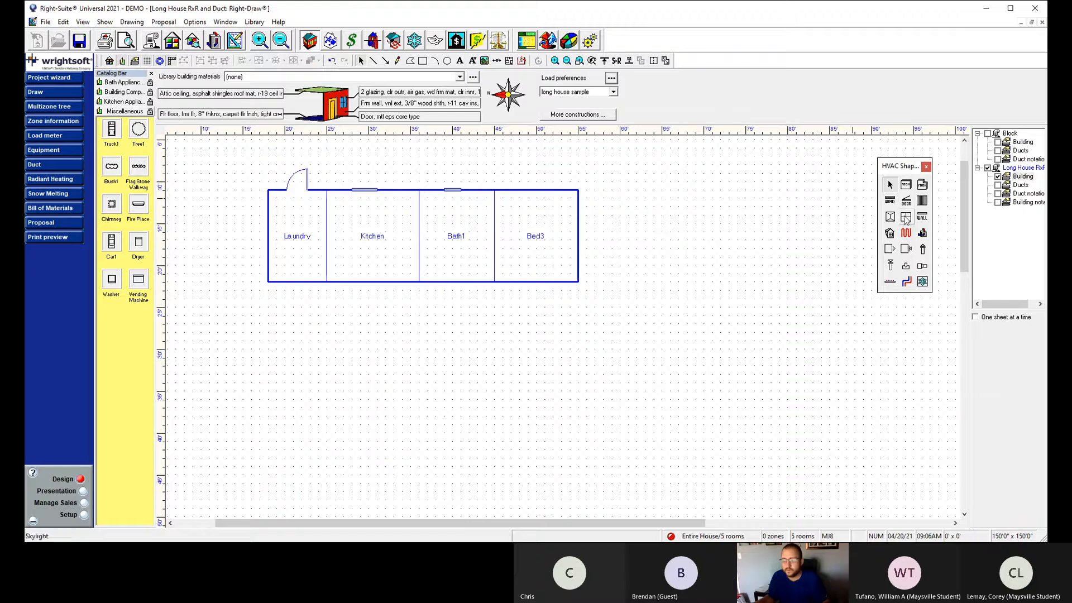
# Place a window in Bed3's upper exterior wall and set its width to 5.5 ft.
pyautogui.click(890, 200)
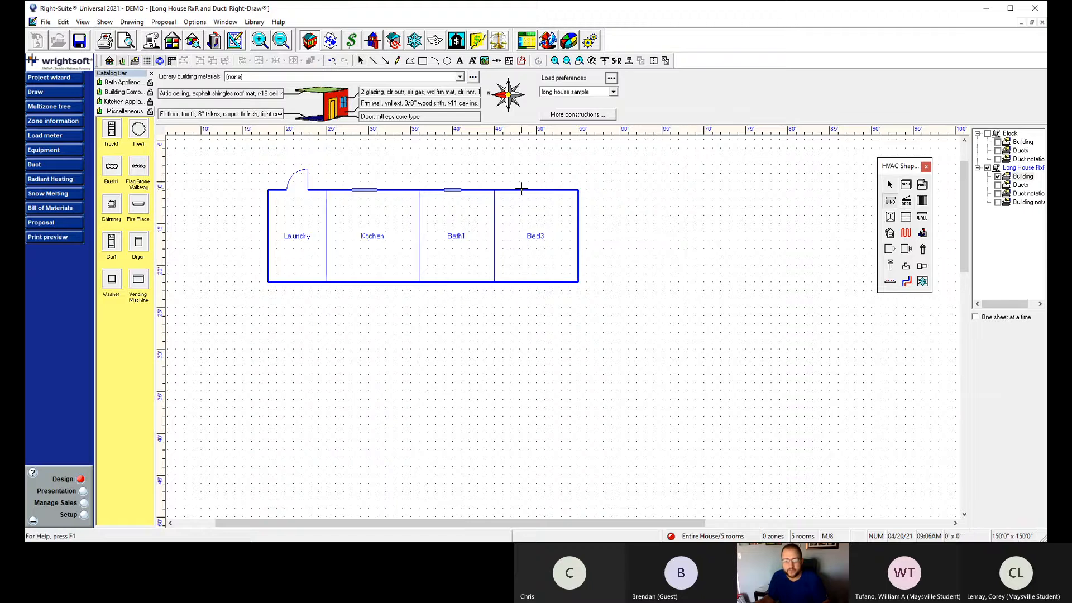
pyautogui.moveTo(520, 190); pyautogui.dragTo(562, 194)
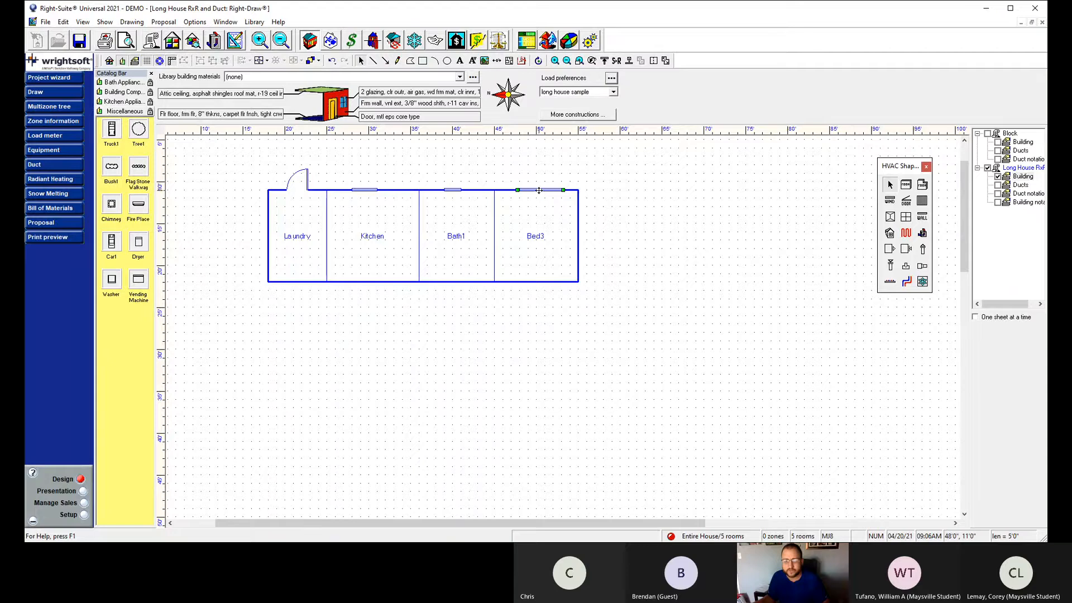
pyautogui.doubleClick(538, 191)
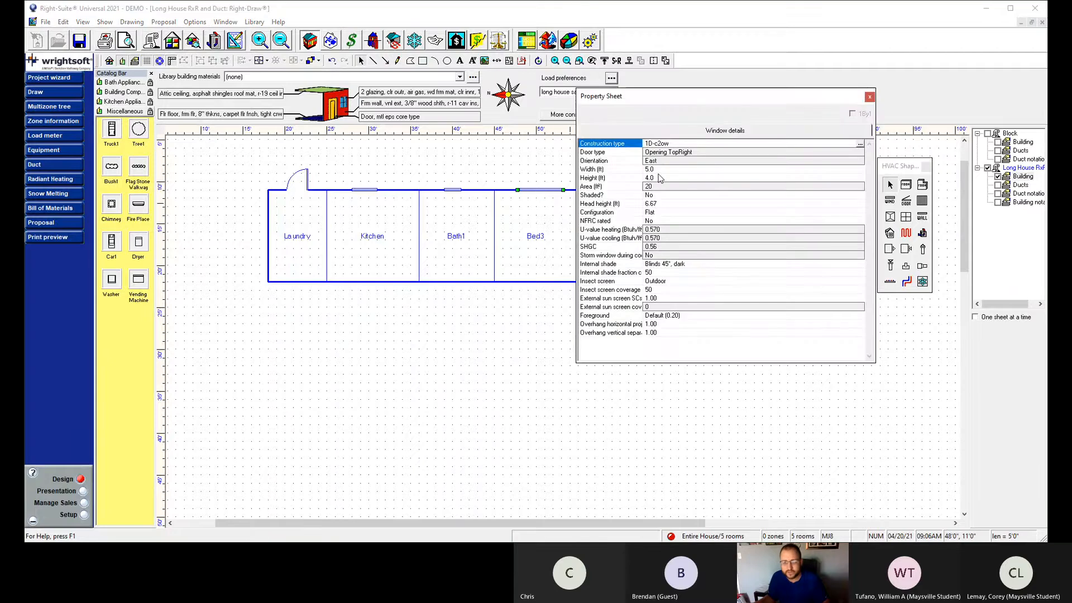
pyautogui.click(658, 169)
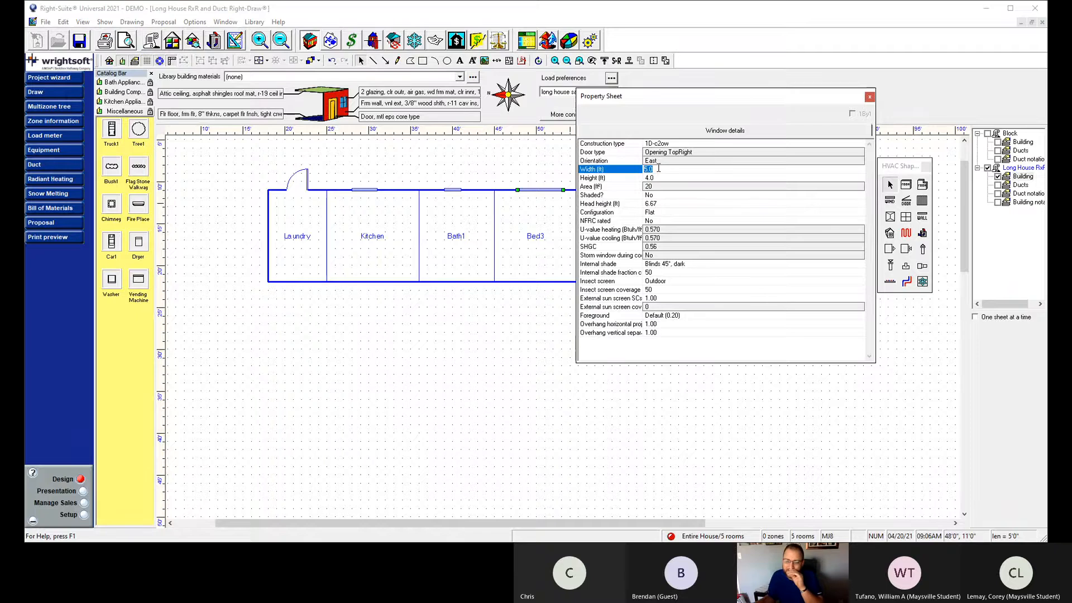
pyautogui.write('5.5')
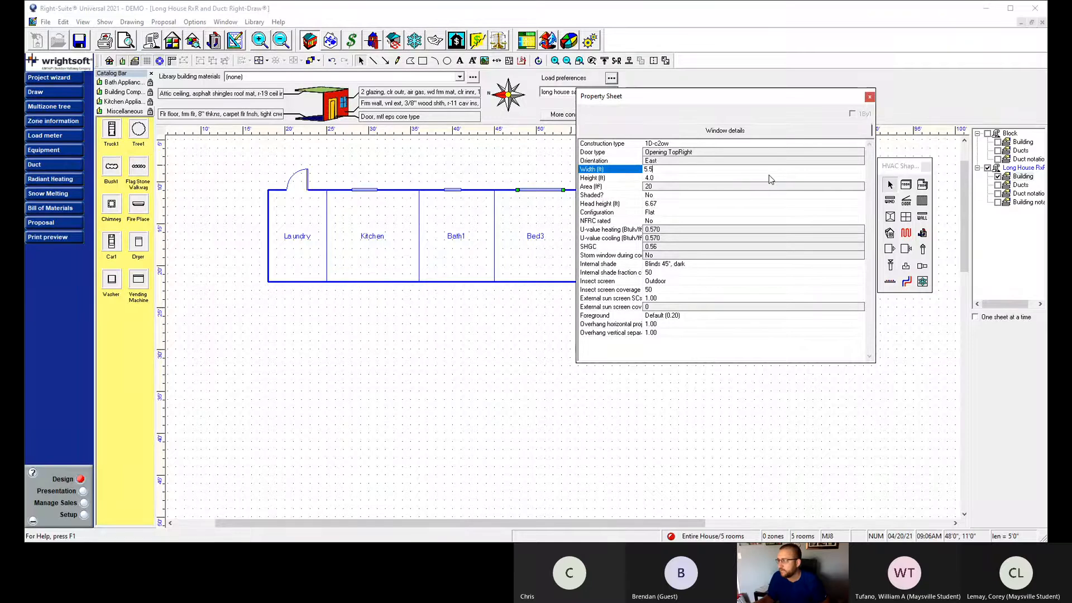
# Check the Bed3 window's glazing, frame and fill gas construction settings, accept them and close the property sheet.
pyautogui.doubleClick(724, 143)
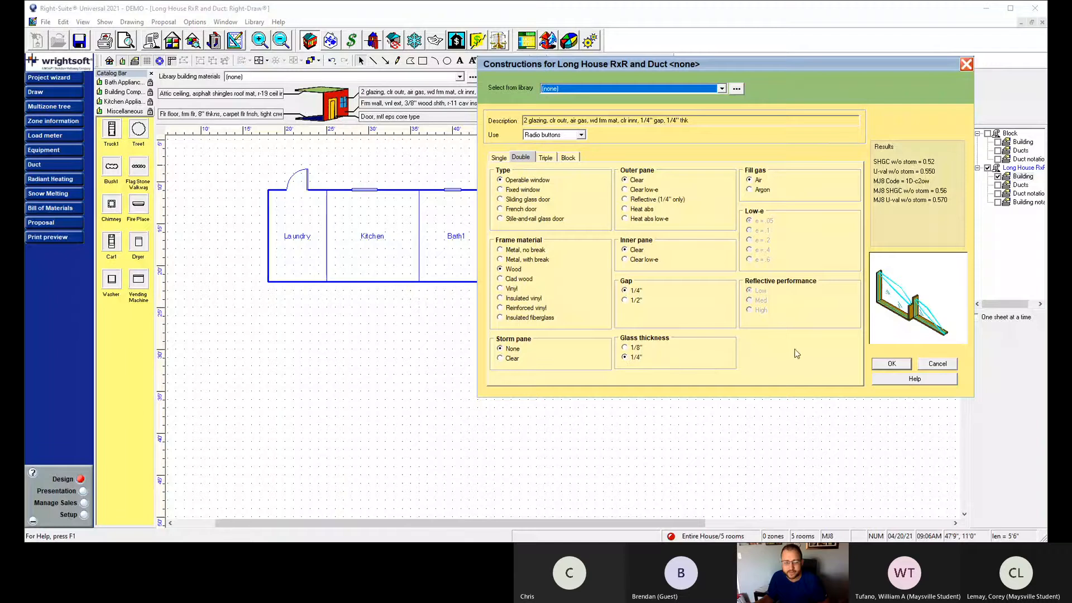
pyautogui.click(891, 363)
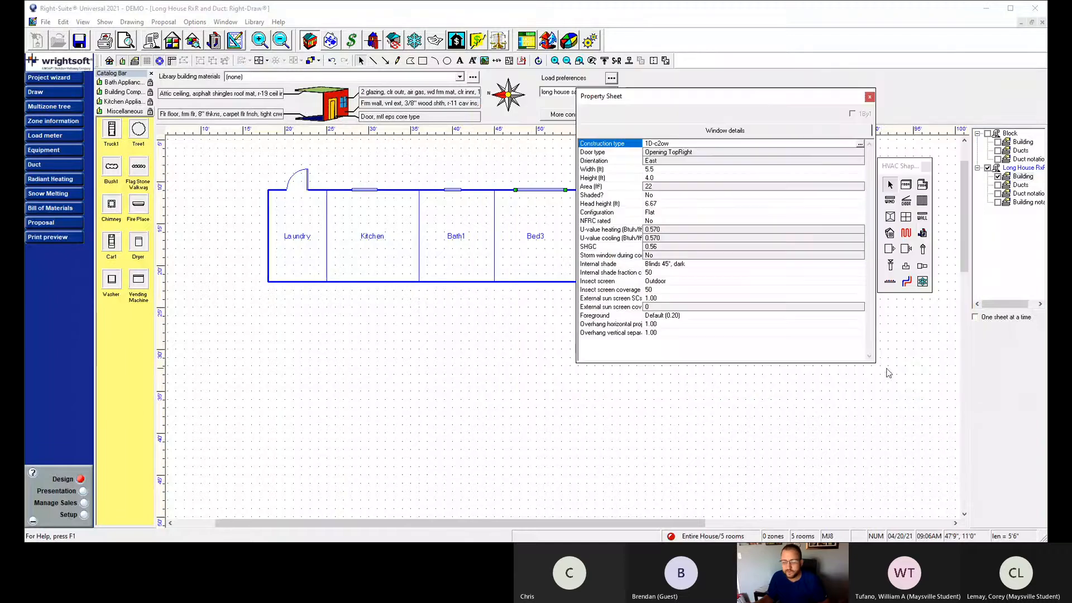
pyautogui.click(870, 97)
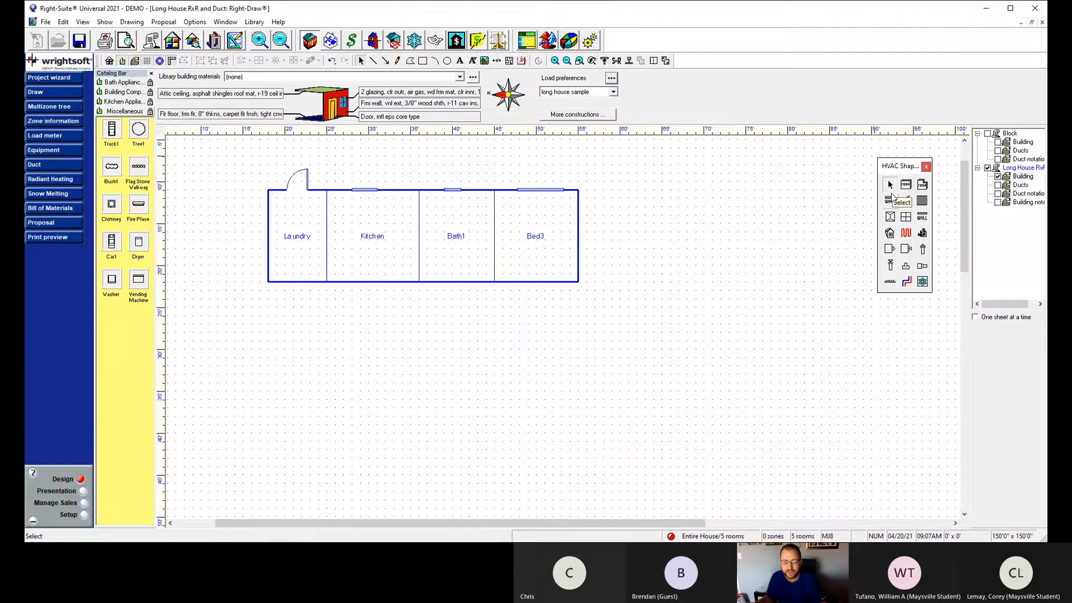
# Draw a 14 ft by 10 ft room against Bed3's right side, aligned with the house's upper exterior wall.
pyautogui.click(905, 201)
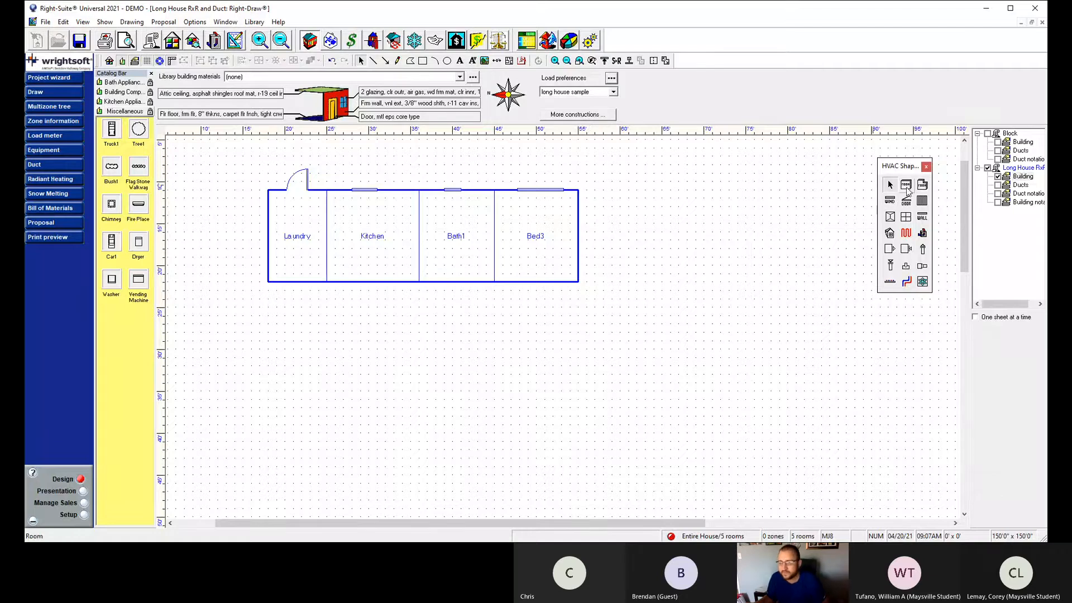
pyautogui.click(907, 186)
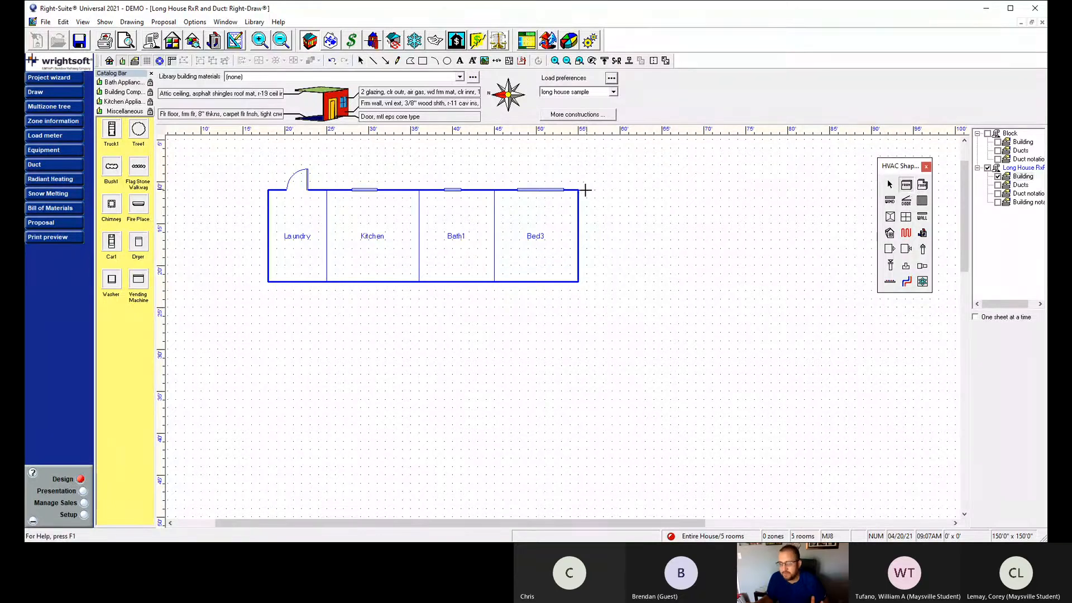
pyautogui.moveTo(578, 189); pyautogui.dragTo(695, 279)
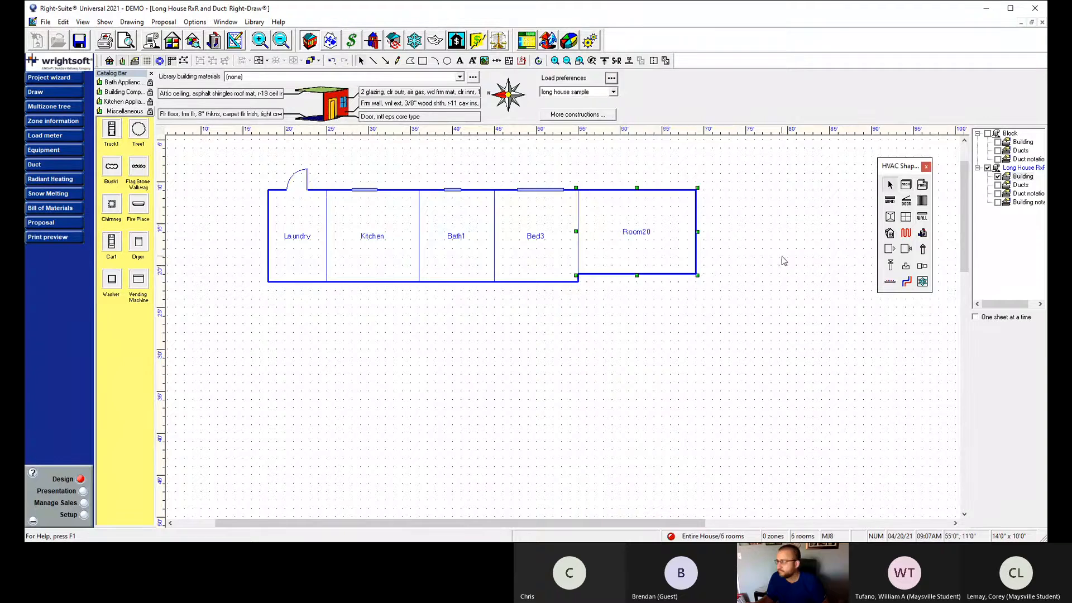
# Place a window in the upper exterior wall of the 14 ft by 10 ft room and set its width to 4.25 ft.
pyautogui.click(890, 200)
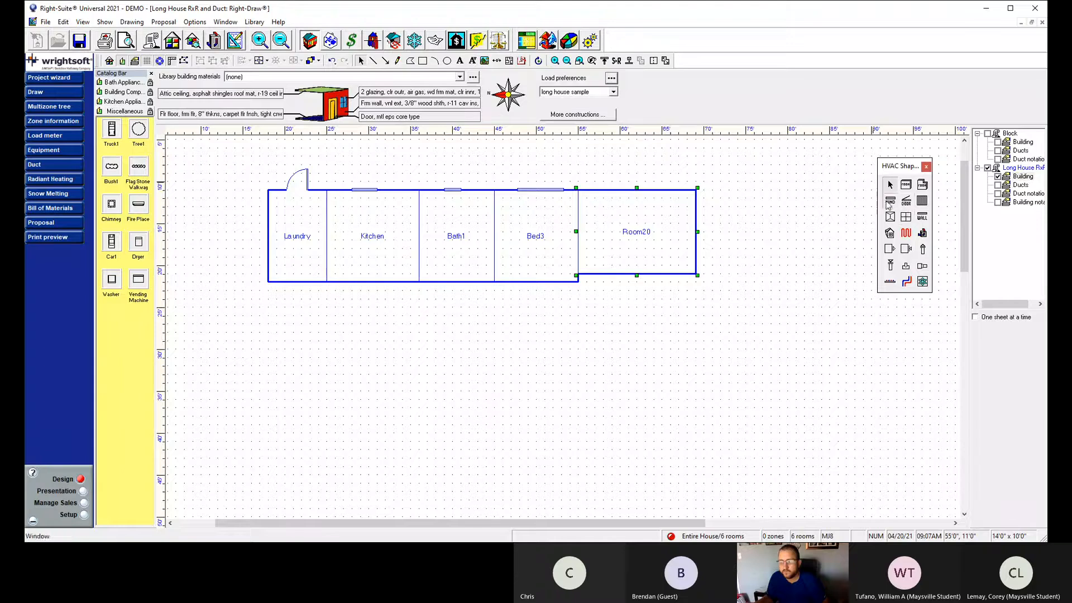
pyautogui.click(612, 190)
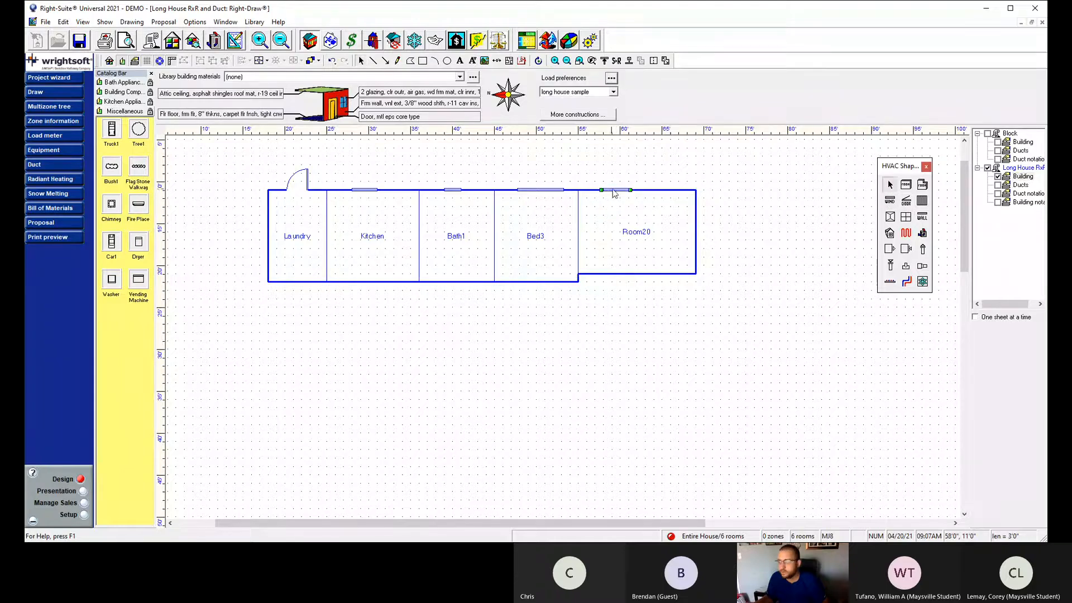
pyautogui.doubleClick(621, 190)
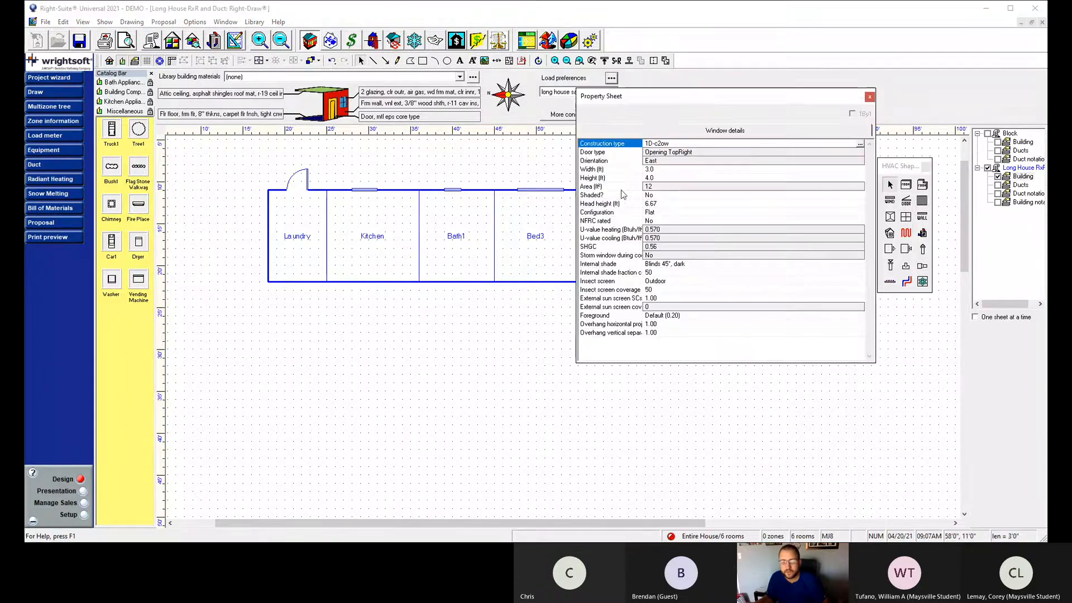
pyautogui.click(664, 170)
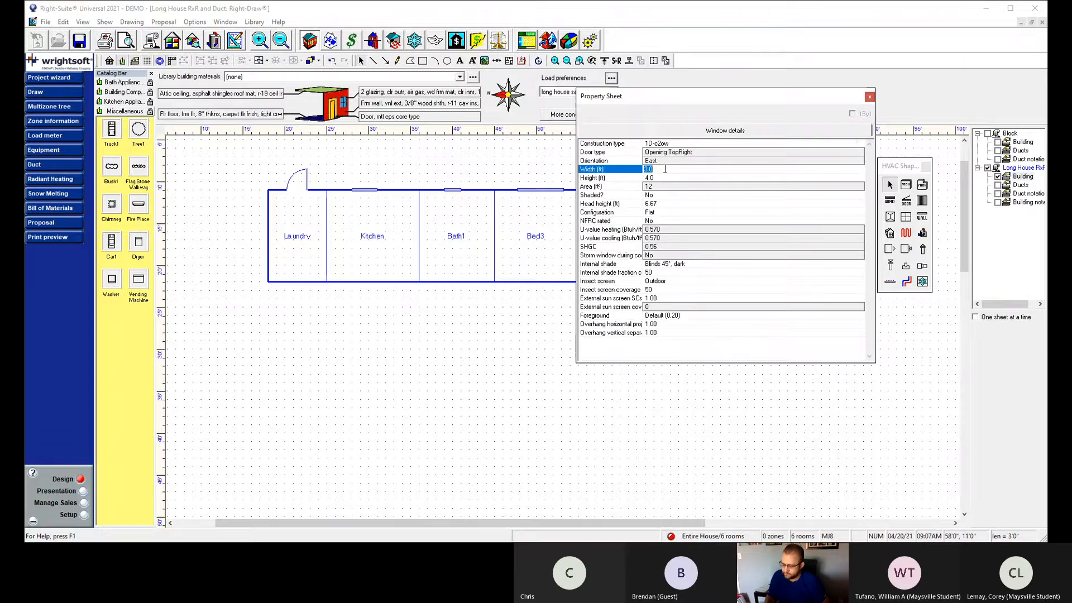
pyautogui.write('4.3')
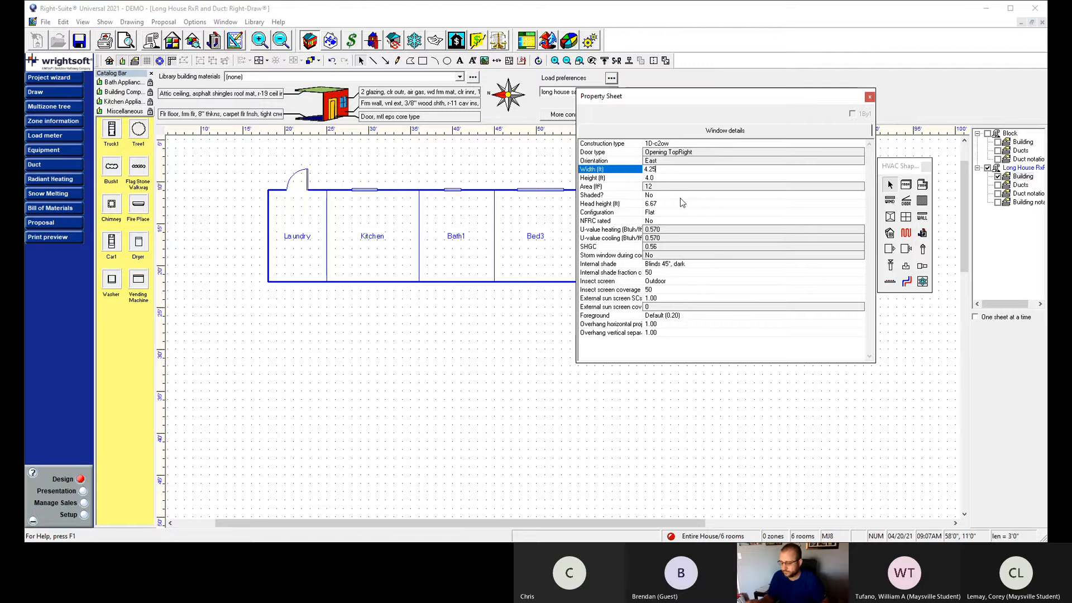
pyautogui.click(870, 98)
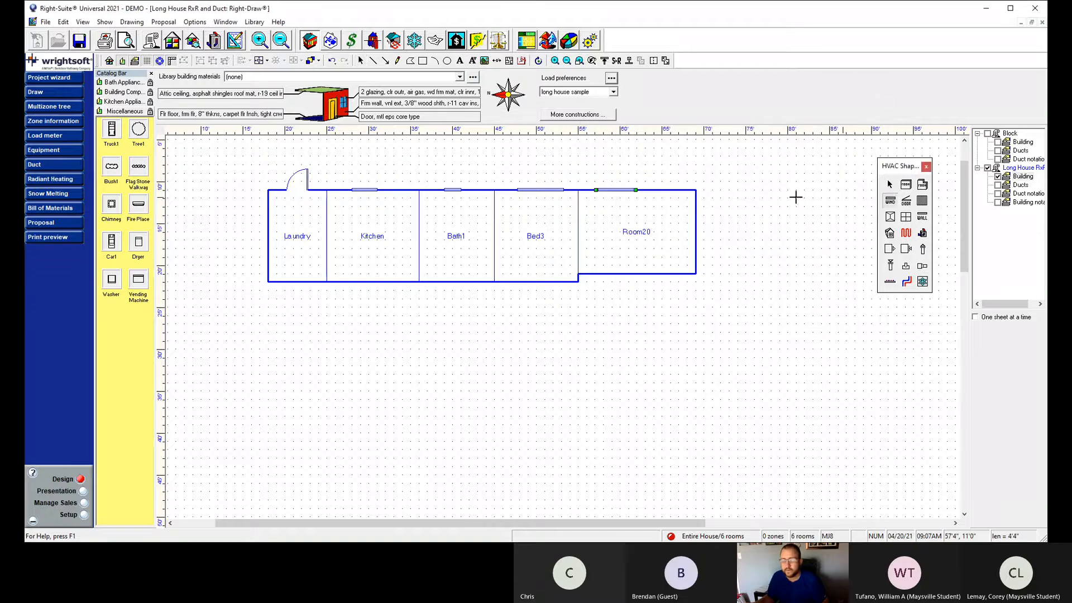
# Place a second window in the same room's right exterior wall and set its width to 2.75 ft.
pyautogui.click(695, 225)
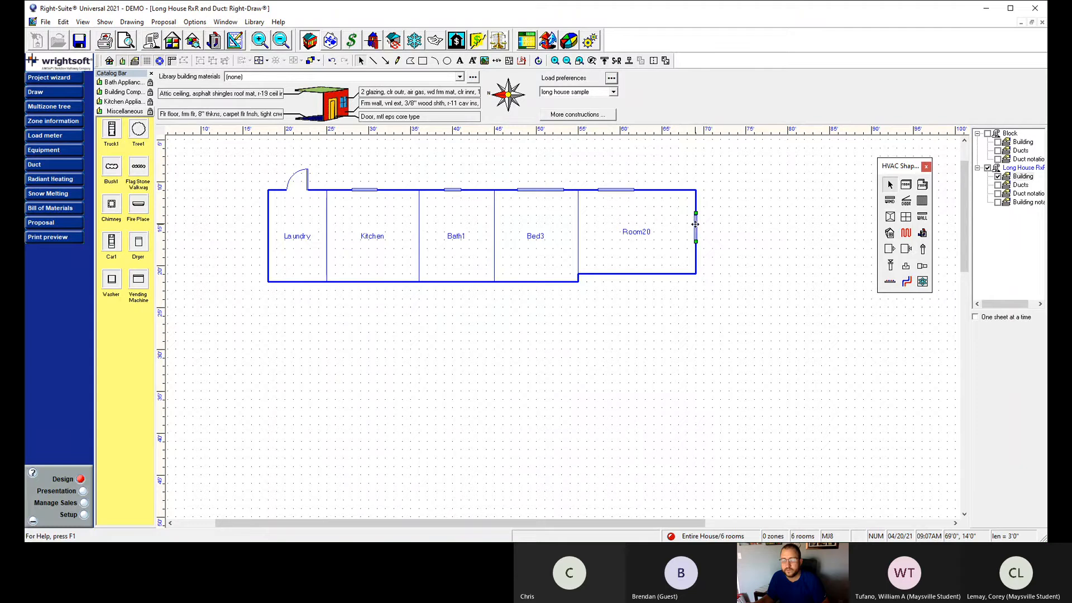
pyautogui.doubleClick(695, 225)
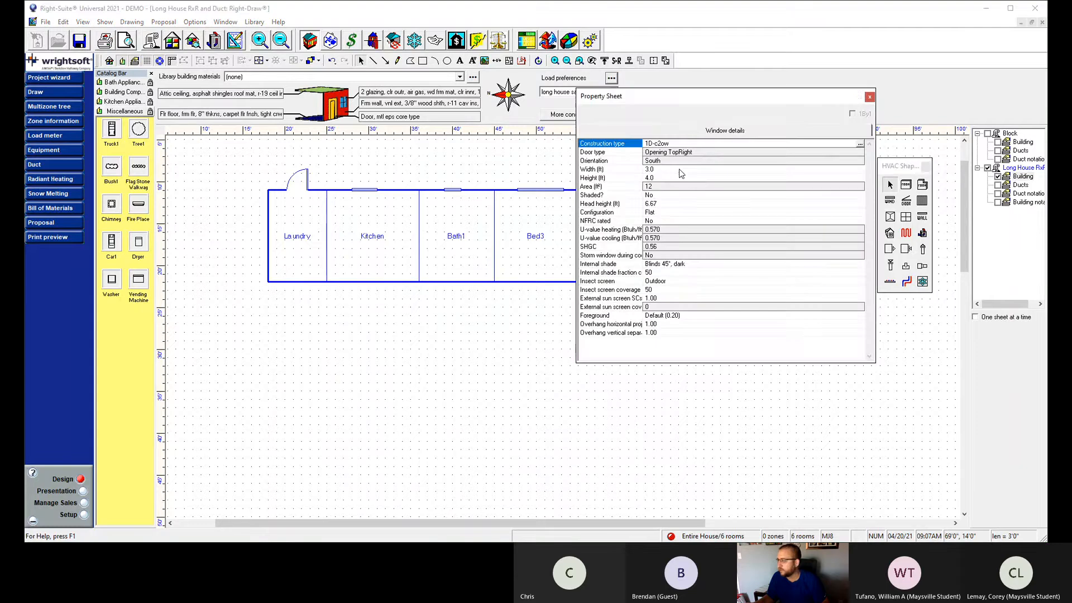
pyautogui.click(667, 171)
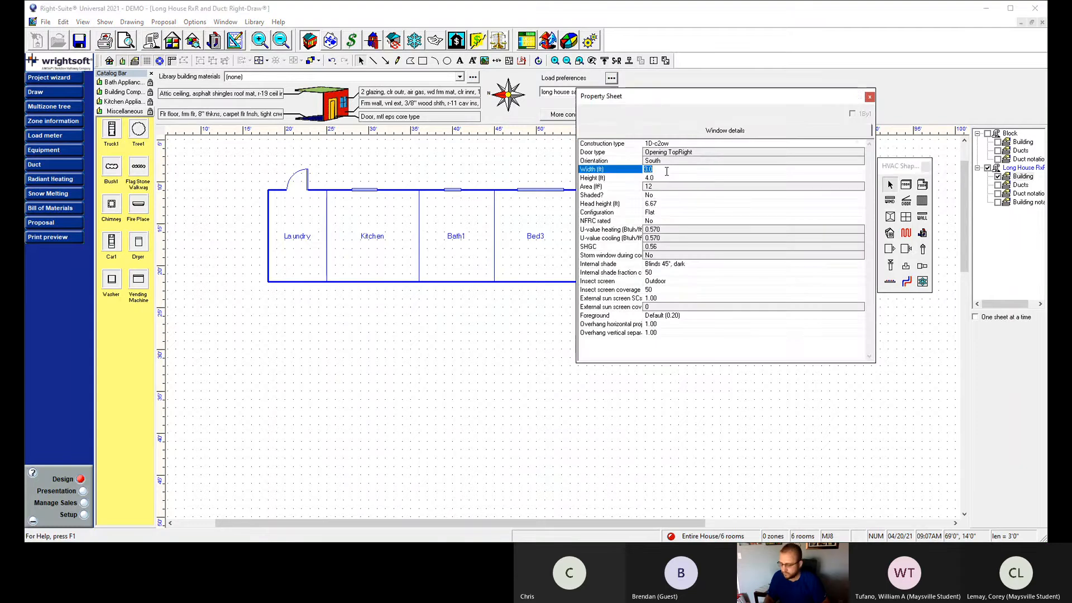
pyautogui.write('2.75')
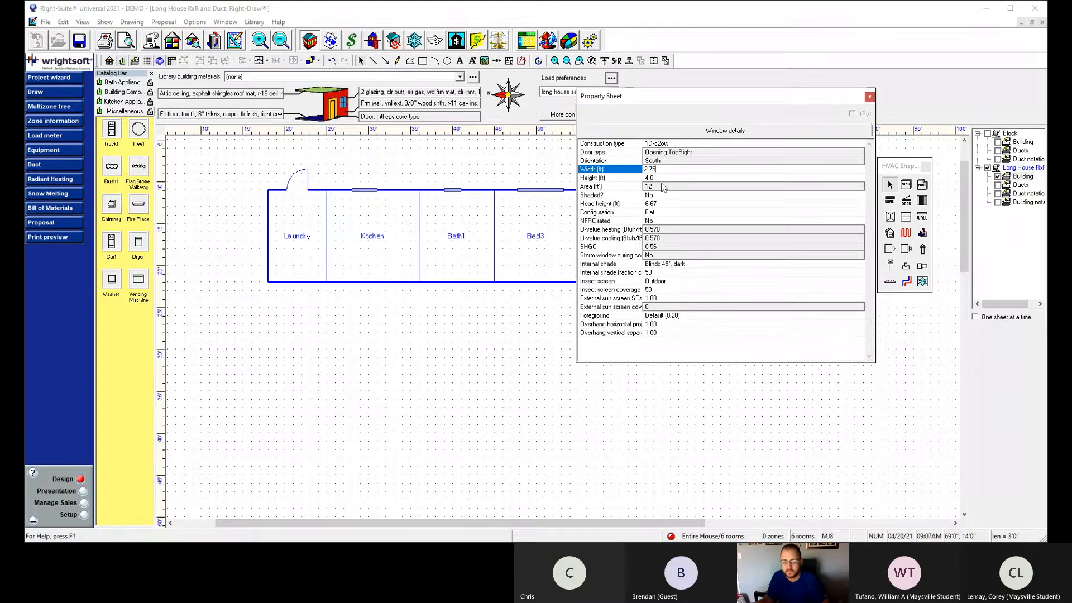
pyautogui.press('Return')
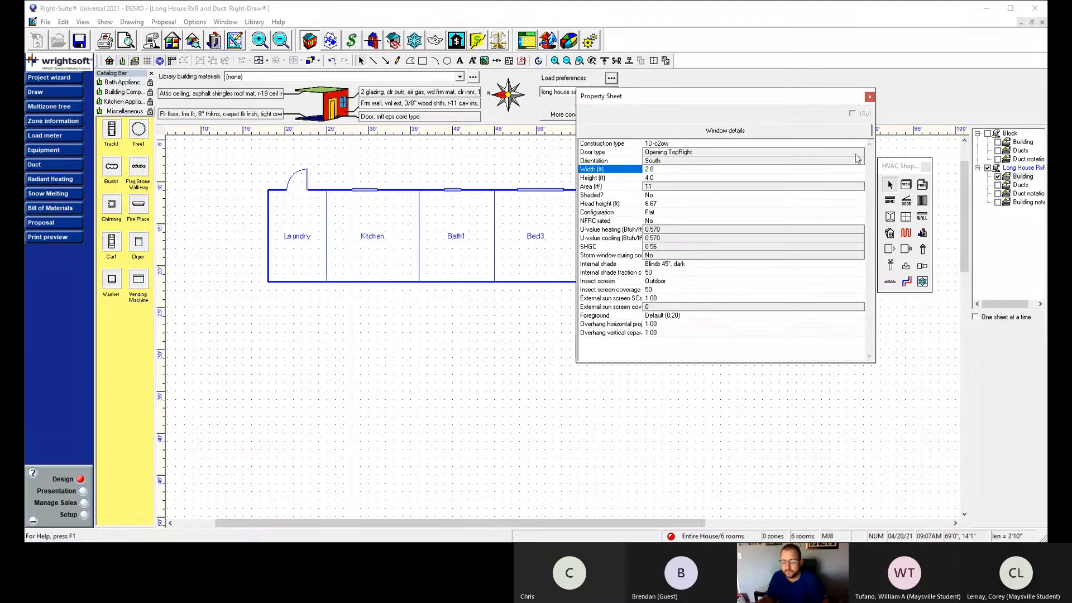
pyautogui.click(817, 402)
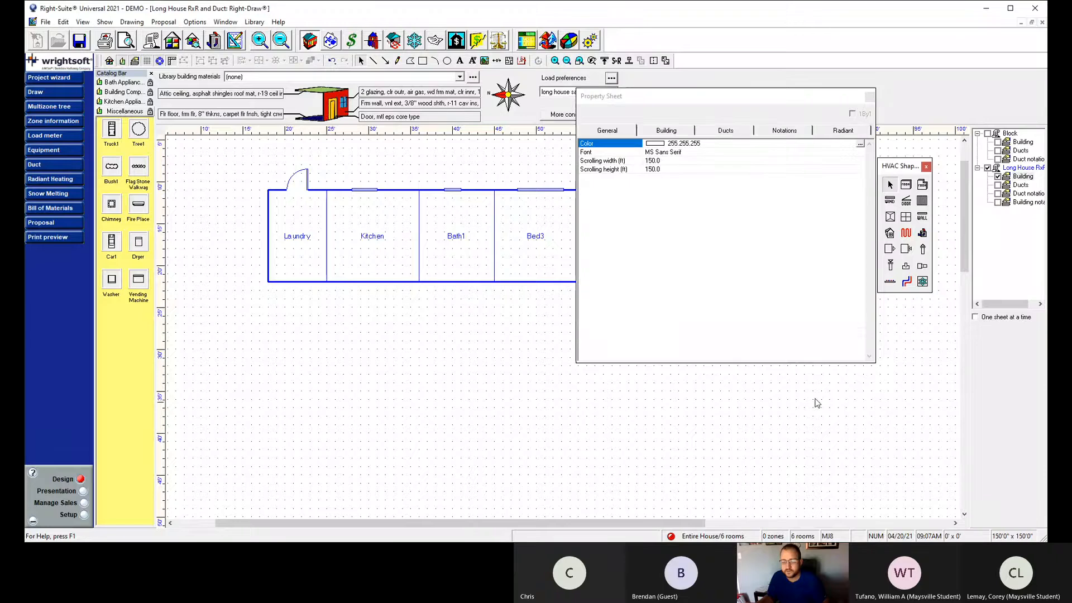
pyautogui.click(866, 99)
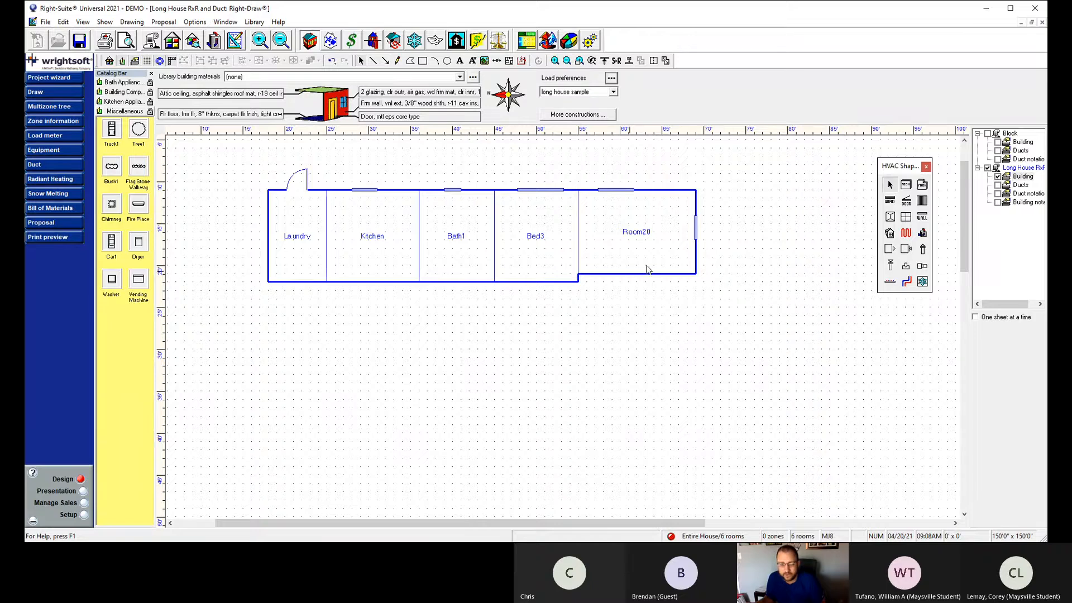
# Draw a 5 ft by 5 ft room and attach it beneath the lower-right corner of the 14 ft by 10 ft room.
pyautogui.click(905, 184)
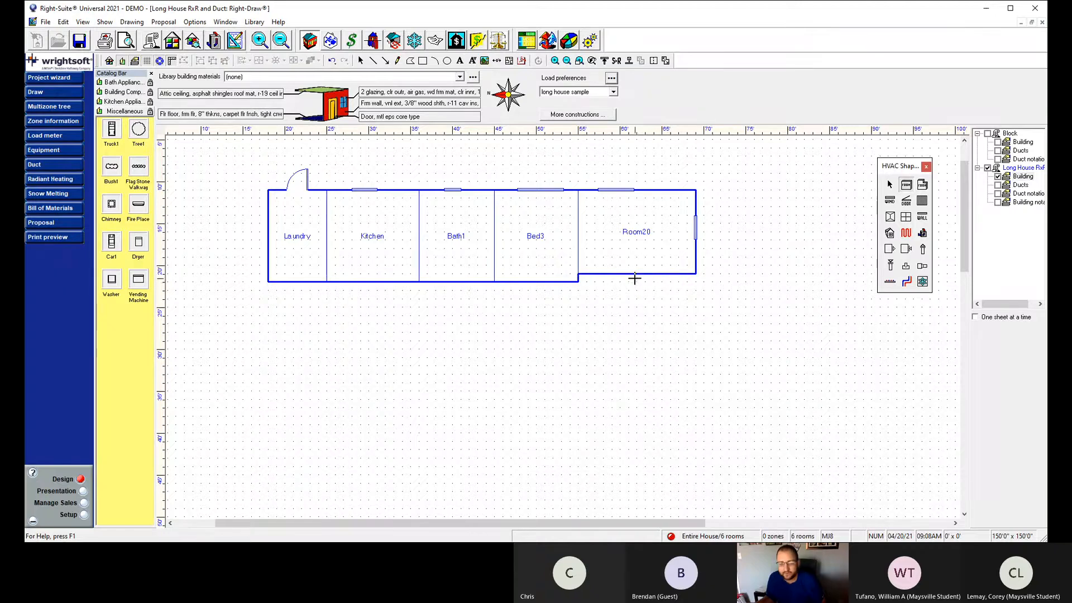
pyautogui.moveTo(637, 282); pyautogui.dragTo(680, 325)
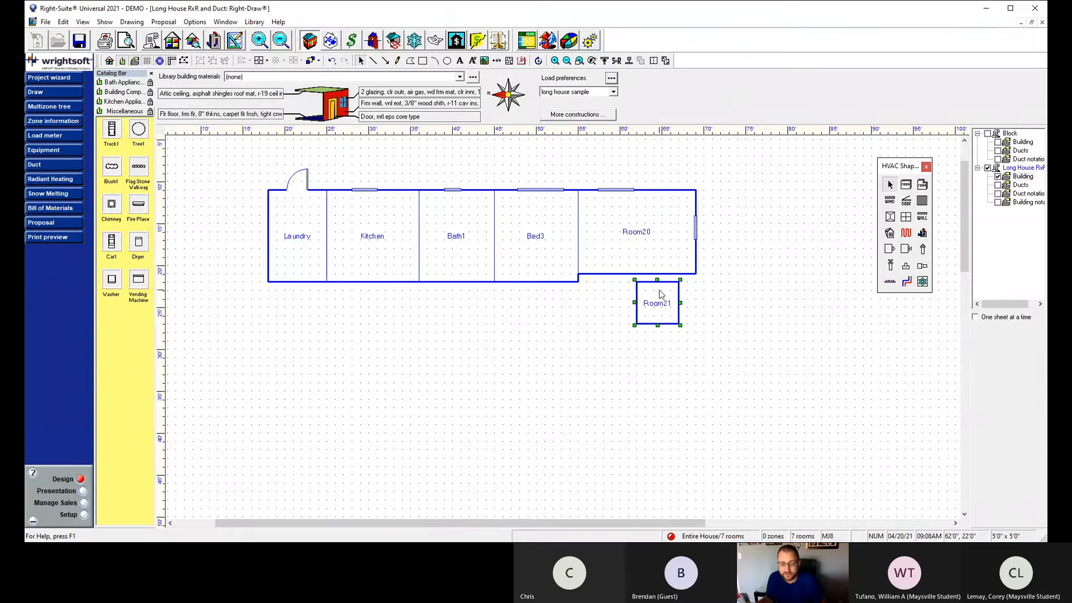
pyautogui.moveTo(660, 294); pyautogui.dragTo(680, 287)
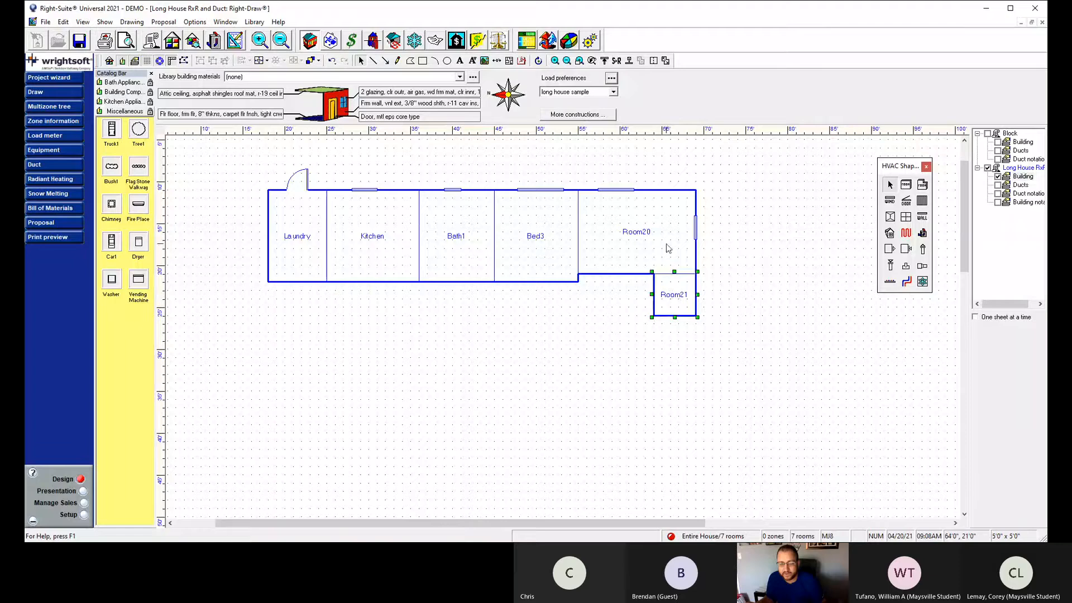
# Rename the 14 ft by 10 ft room as Bed 2.
pyautogui.click(636, 232)
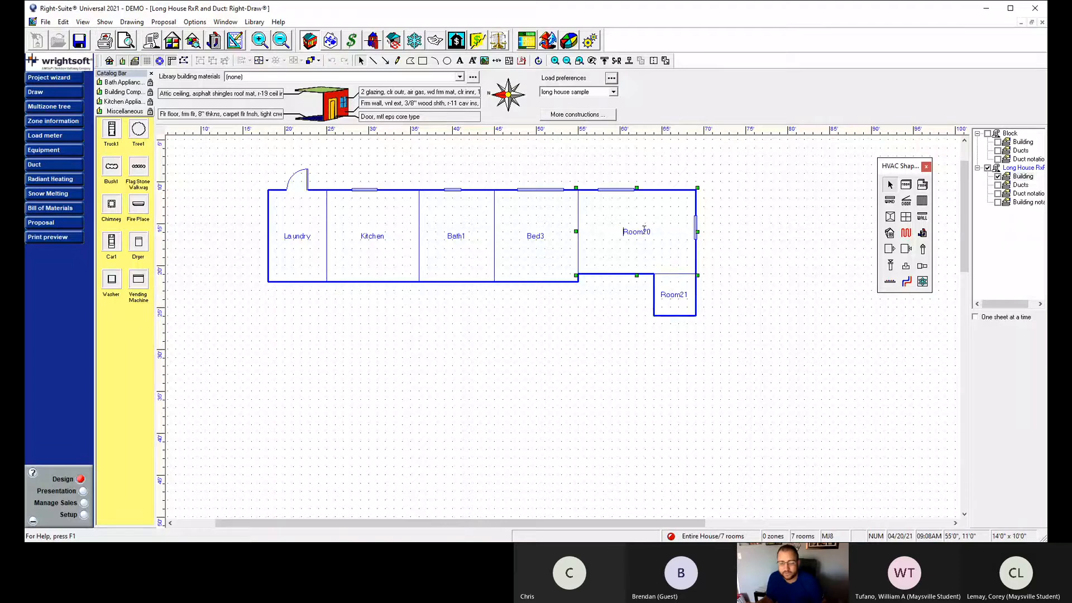
pyautogui.moveTo(660, 232); pyautogui.dragTo(626, 230)
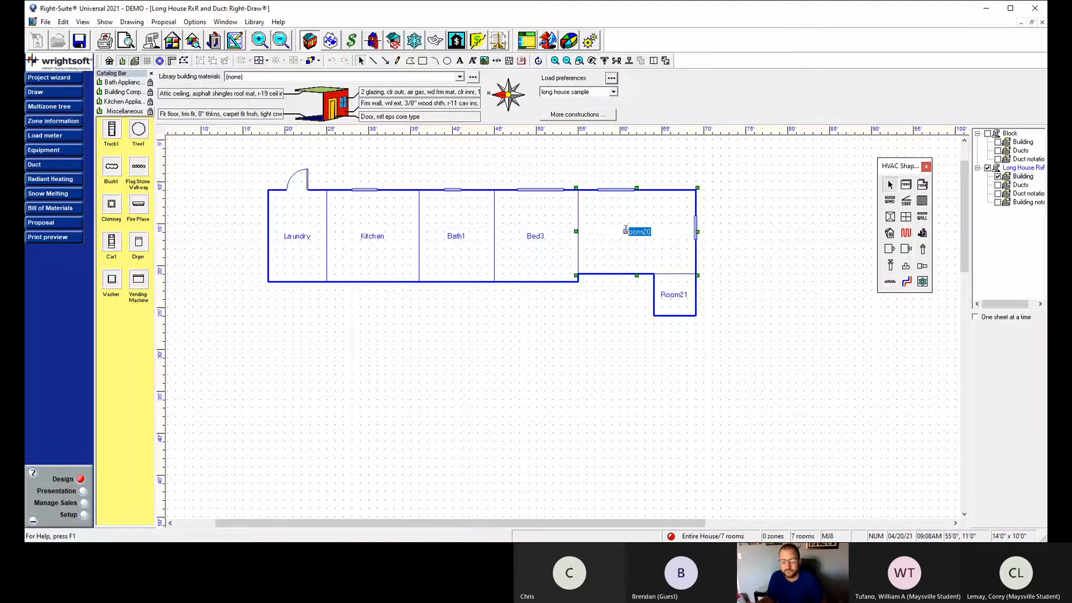
pyautogui.write('Be')
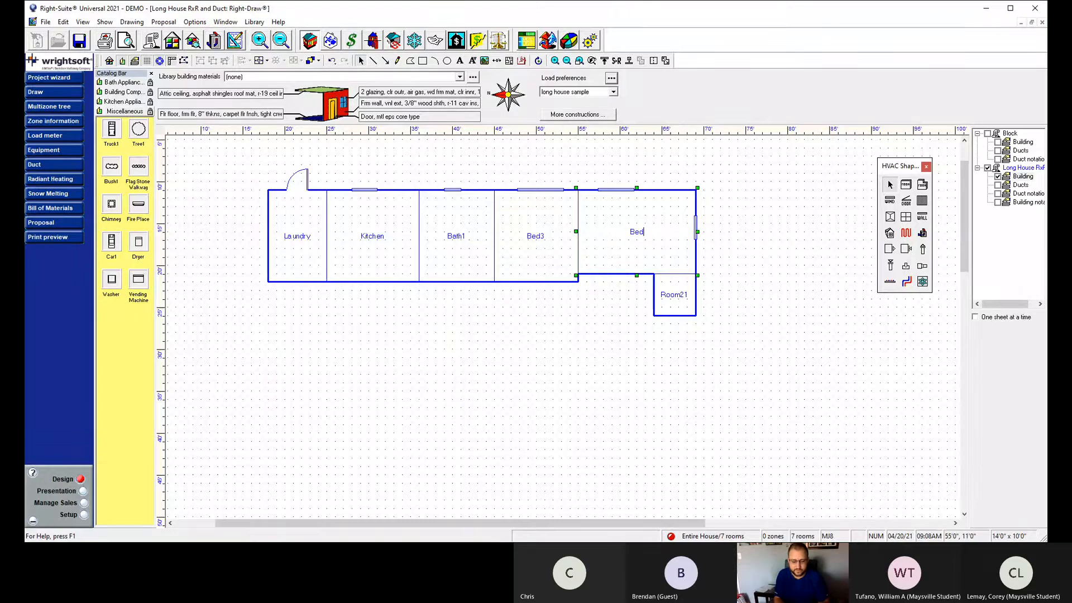
pyautogui.write('d')
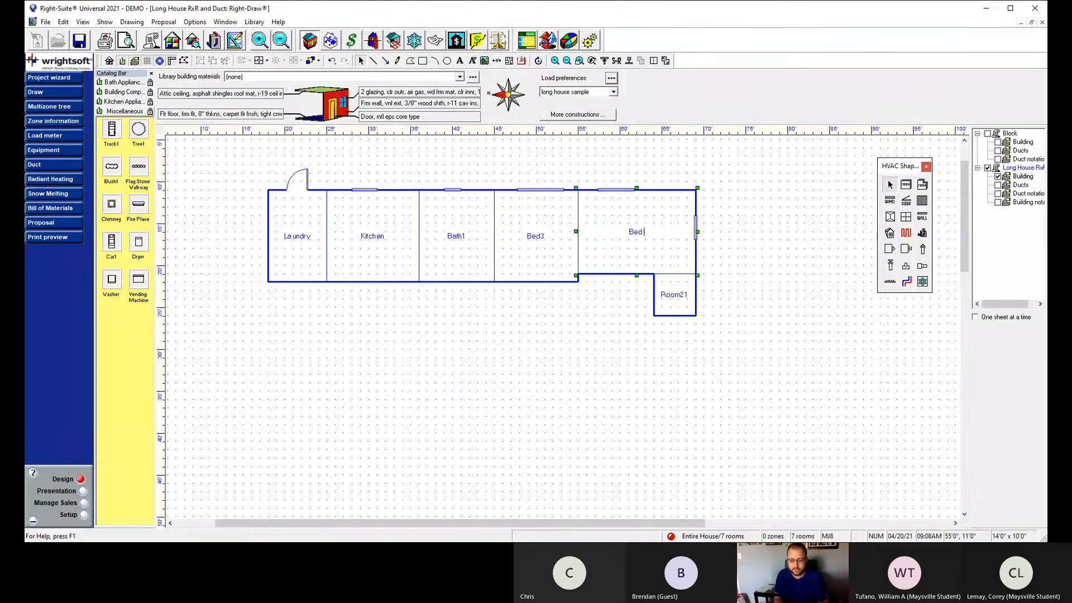
pyautogui.write(' 2')
# Rename the 5 ft by 5 ft room as Bath2.
pyautogui.click(667, 295)
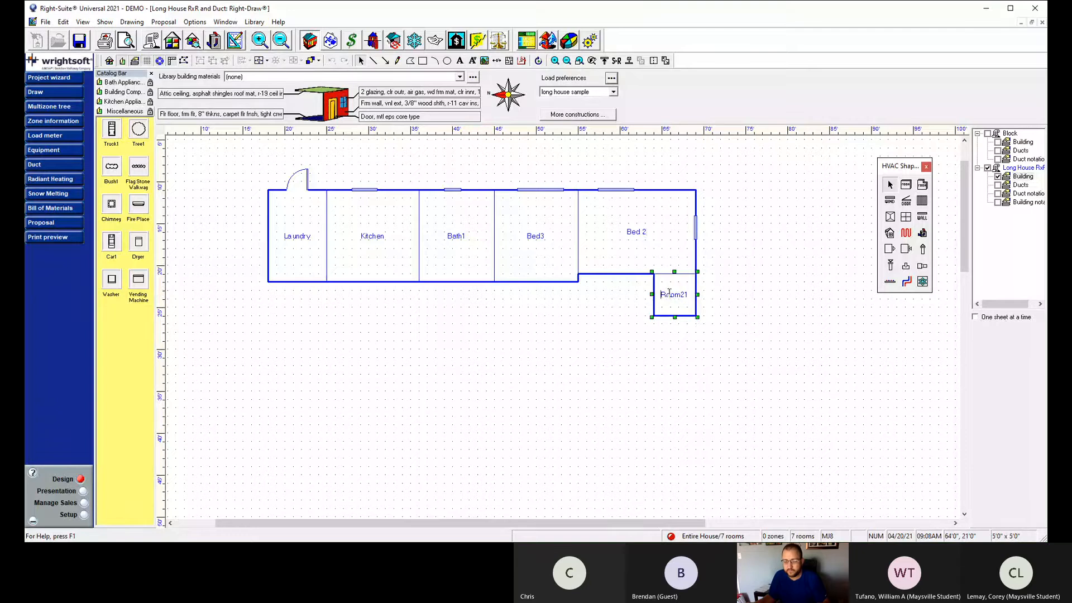
pyautogui.moveTo(661, 294); pyautogui.dragTo(689, 294)
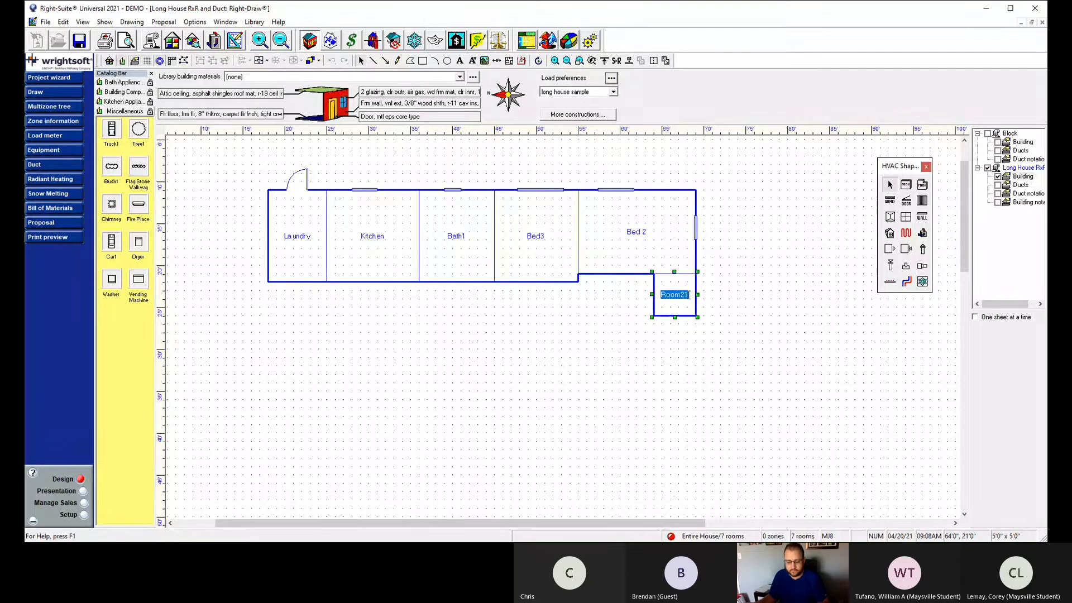
pyautogui.write('Bath')
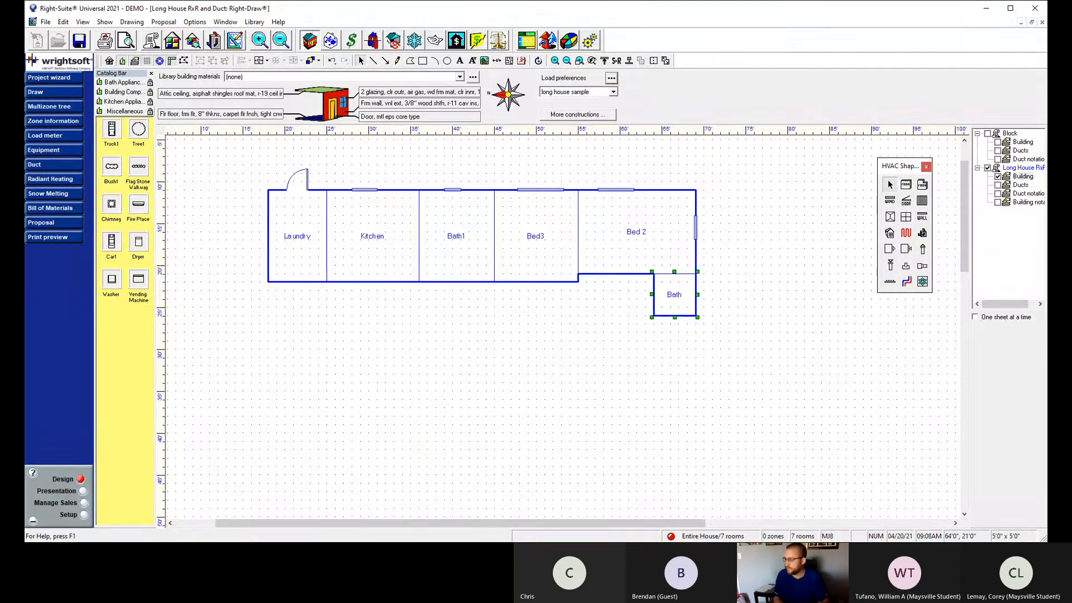
pyautogui.write('2')
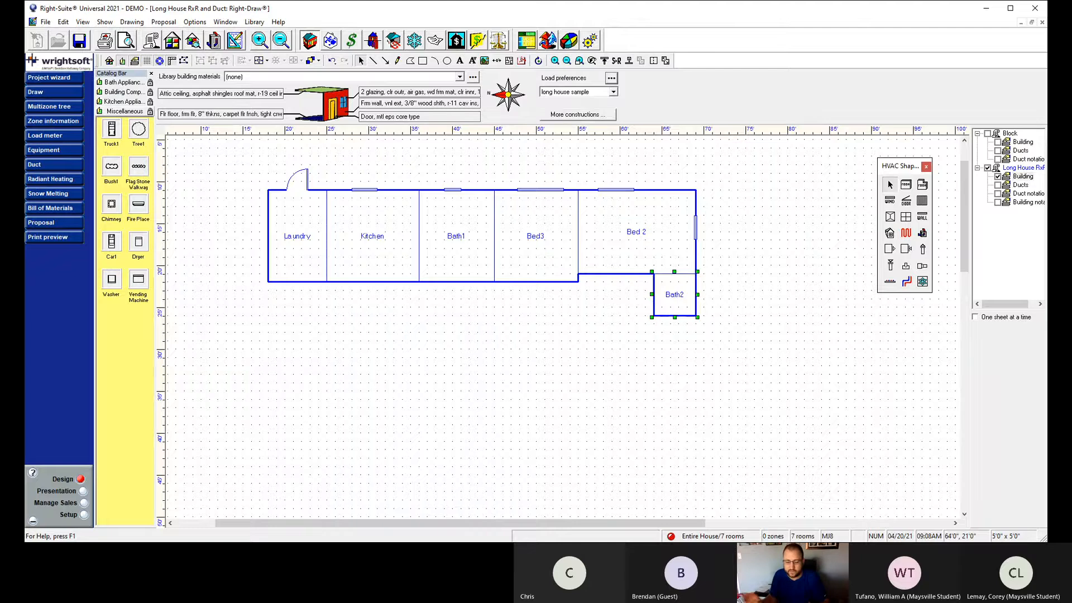
pyautogui.click(687, 344)
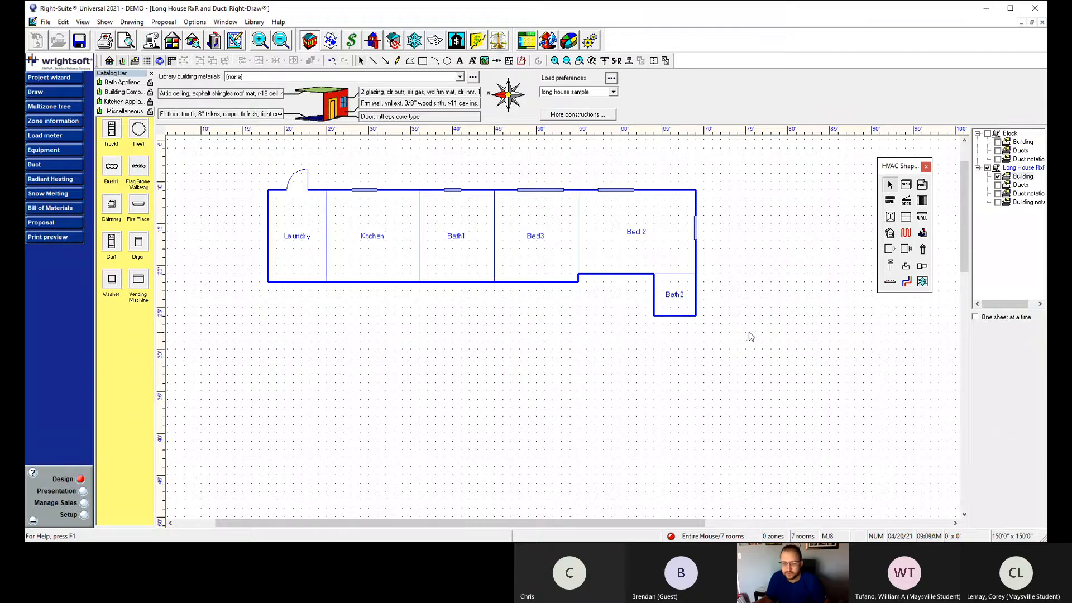
# Place a window in Bath2's right exterior wall, set its width to 2 ft and move it about 1 ft up the wall.
pyautogui.click(890, 200)
pyautogui.click(695, 283)
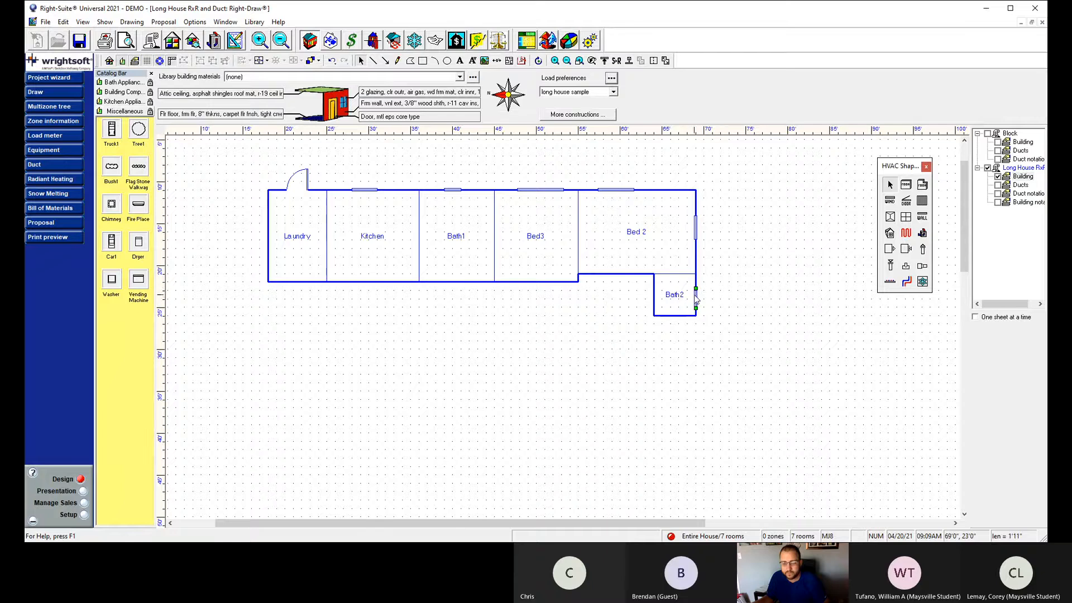
pyautogui.doubleClick(696, 300)
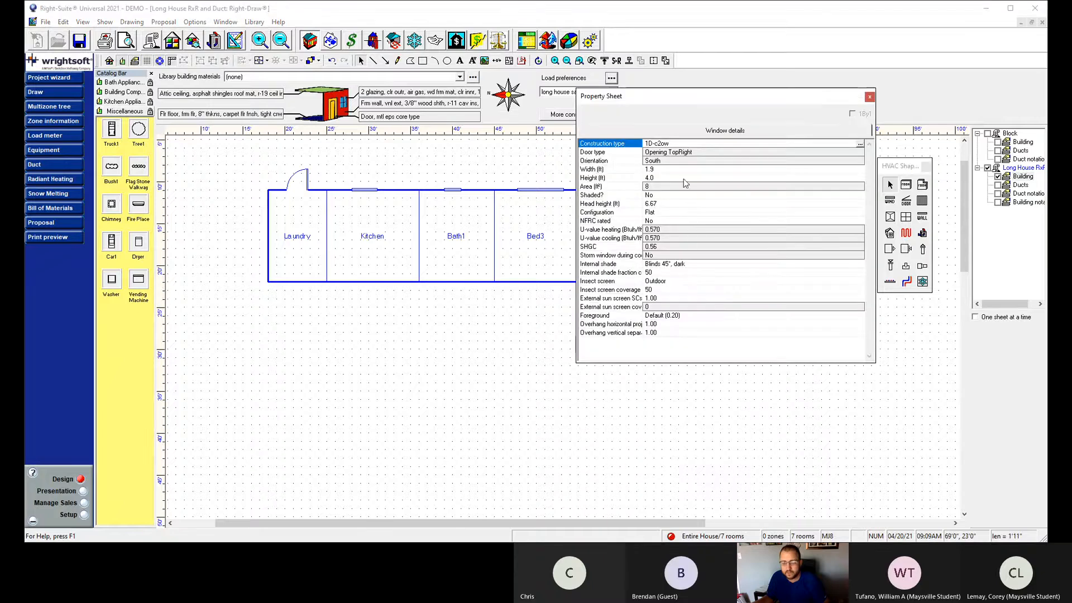
pyautogui.click(670, 169)
pyautogui.write('2')
pyautogui.press('Return')
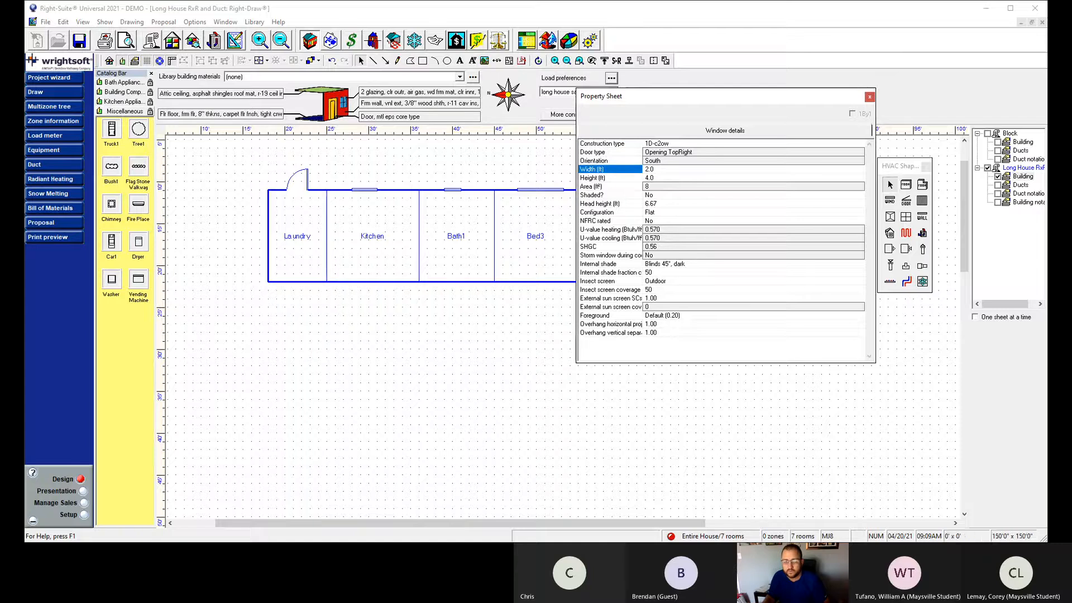
pyautogui.click(869, 97)
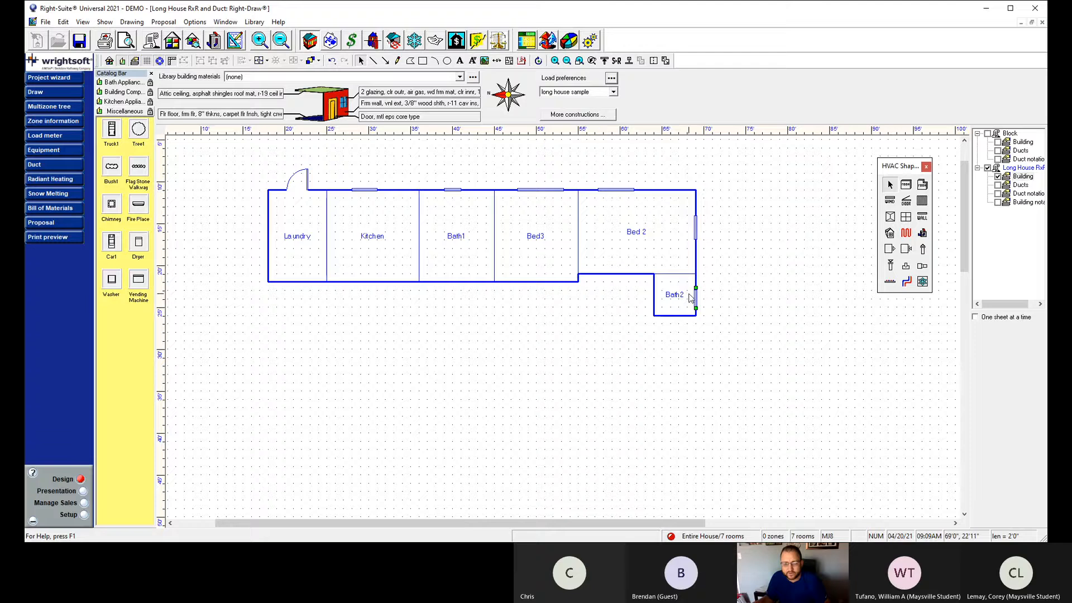
pyautogui.moveTo(694, 293); pyautogui.dragTo(695, 285)
# Try the building compass with north facing up the drawing, and restore north to the left.
pyautogui.click(507, 87)
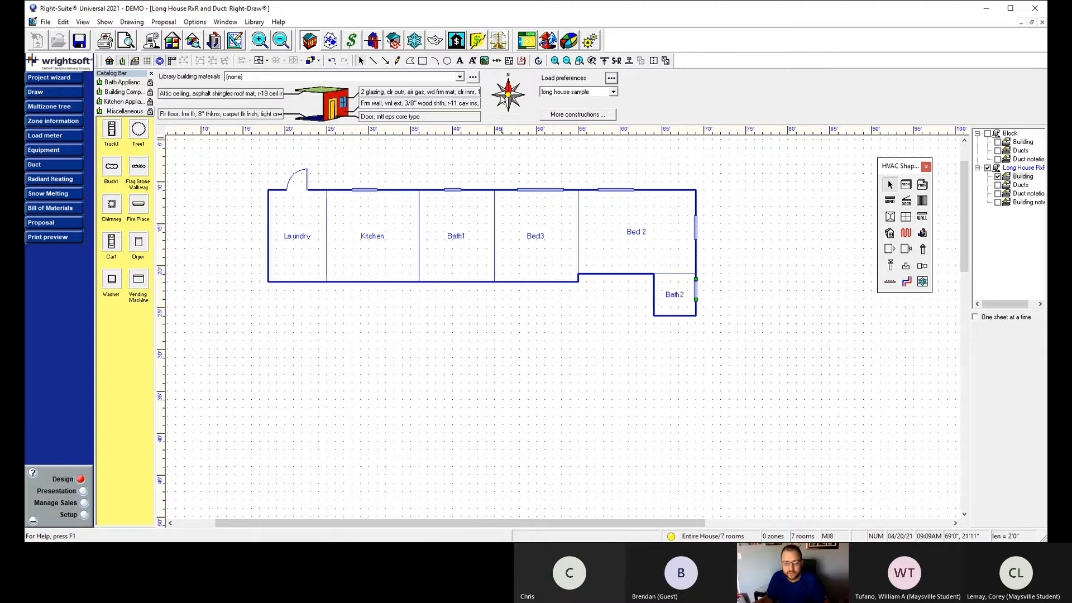
pyautogui.click(504, 98)
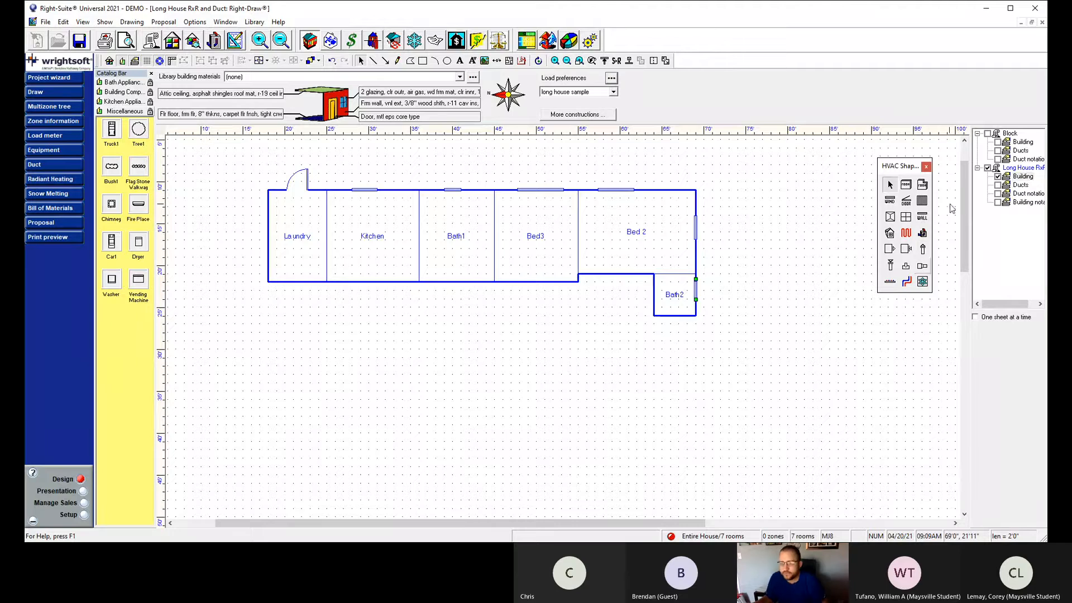
# Add a 15 ft by 14 ft room directly below Bath2, aligned with Bath2's right exterior wall.
pyautogui.click(906, 184)
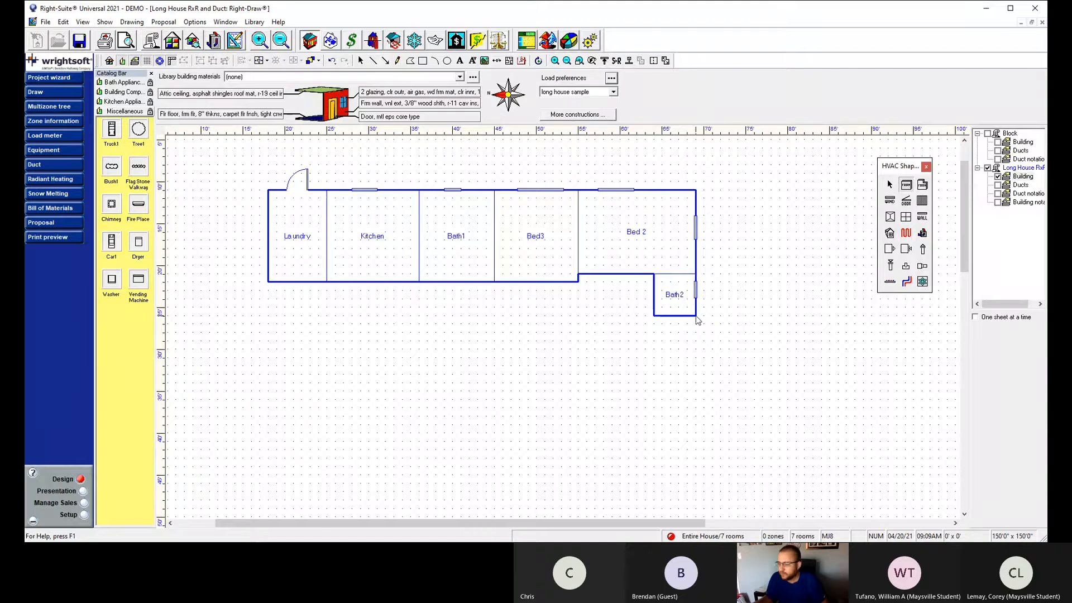
pyautogui.moveTo(697, 318); pyautogui.dragTo(578, 445)
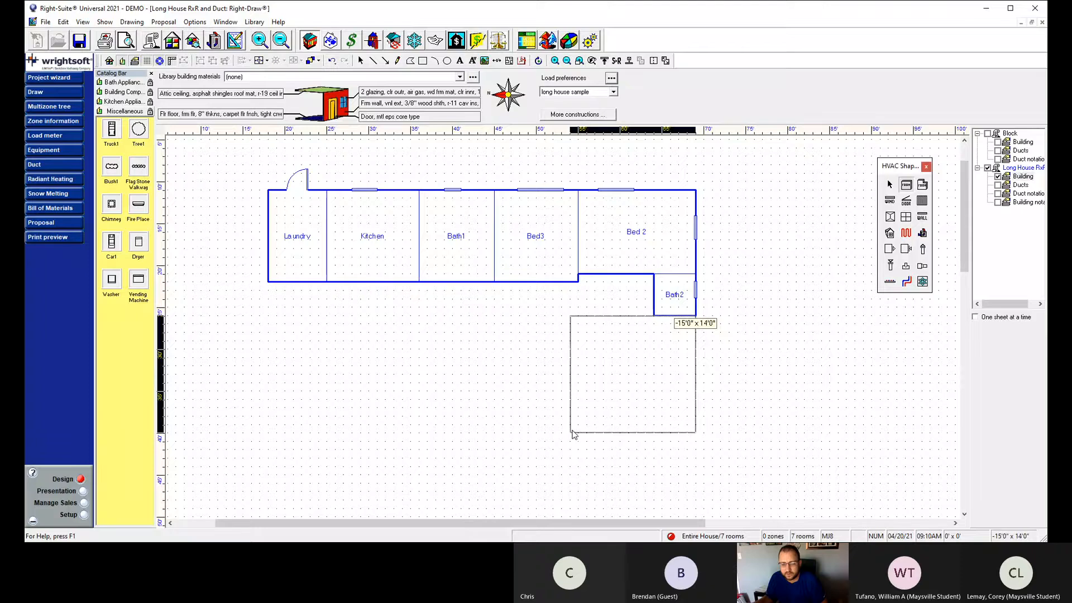
pyautogui.click(572, 431)
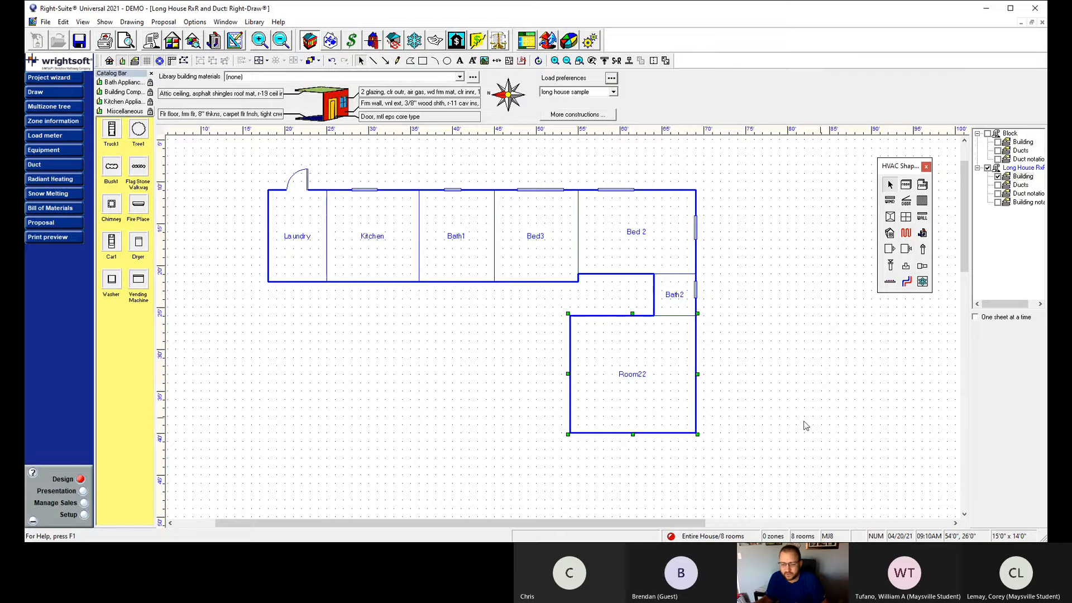
pyautogui.doubleClick(666, 341)
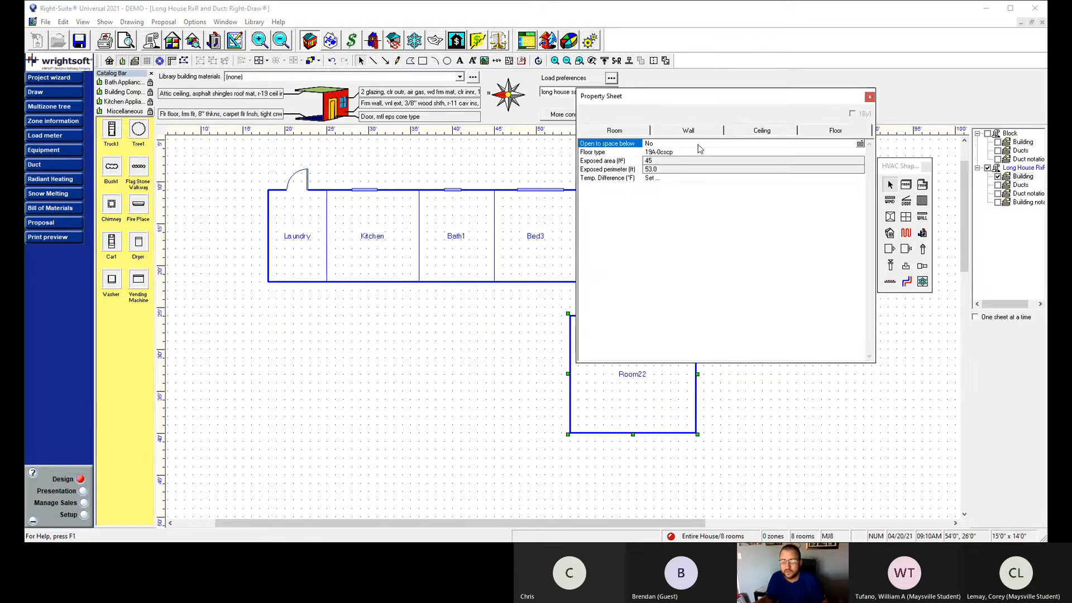
pyautogui.click(785, 407)
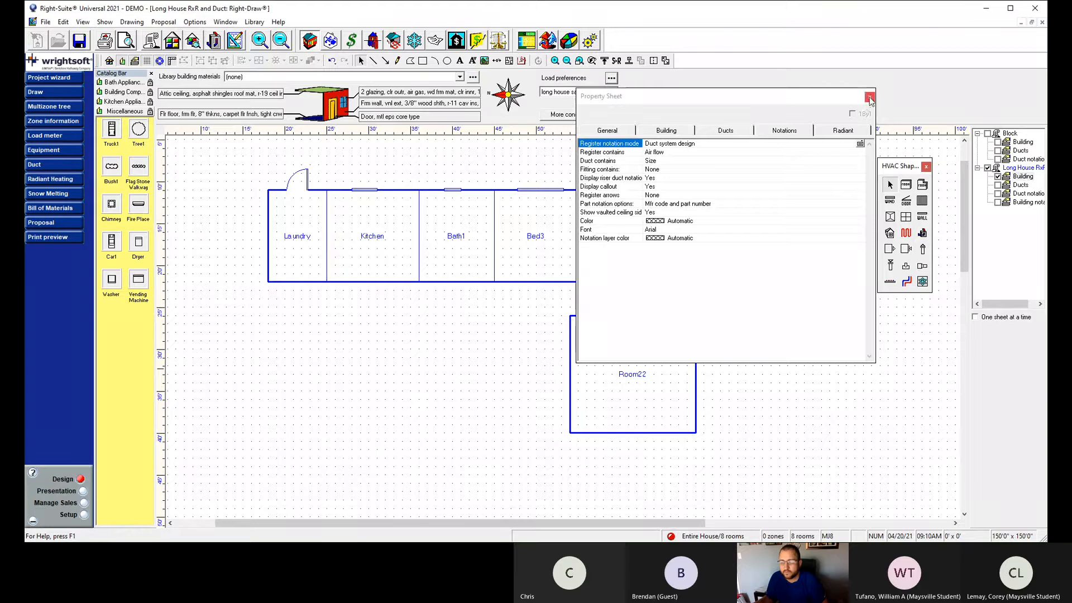
pyautogui.click(870, 98)
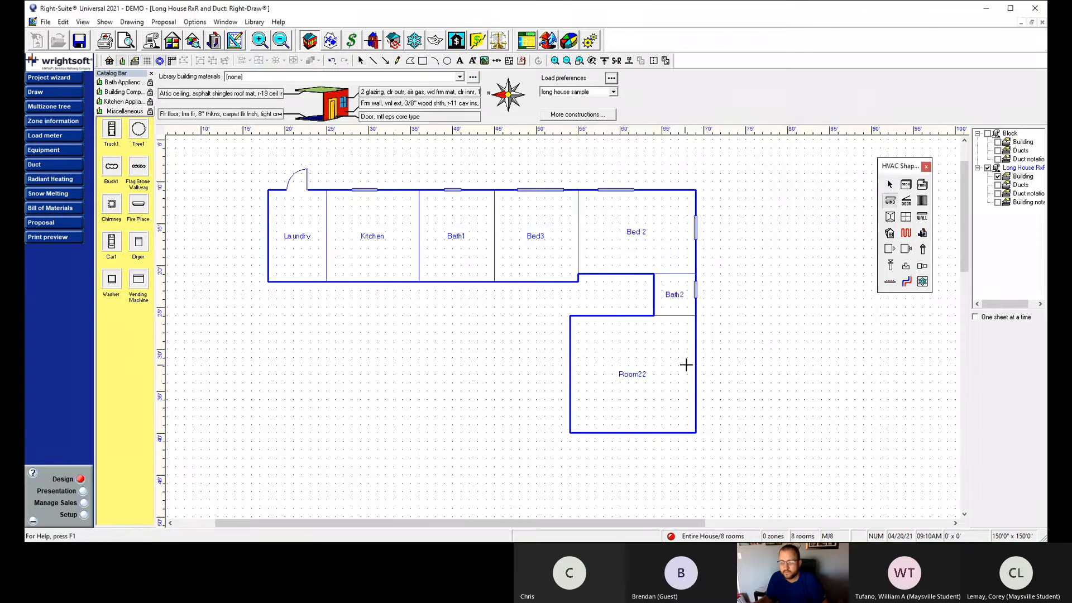
# Place one window in the new room's right exterior wall and another in its bottom wall.
pyautogui.click(696, 369)
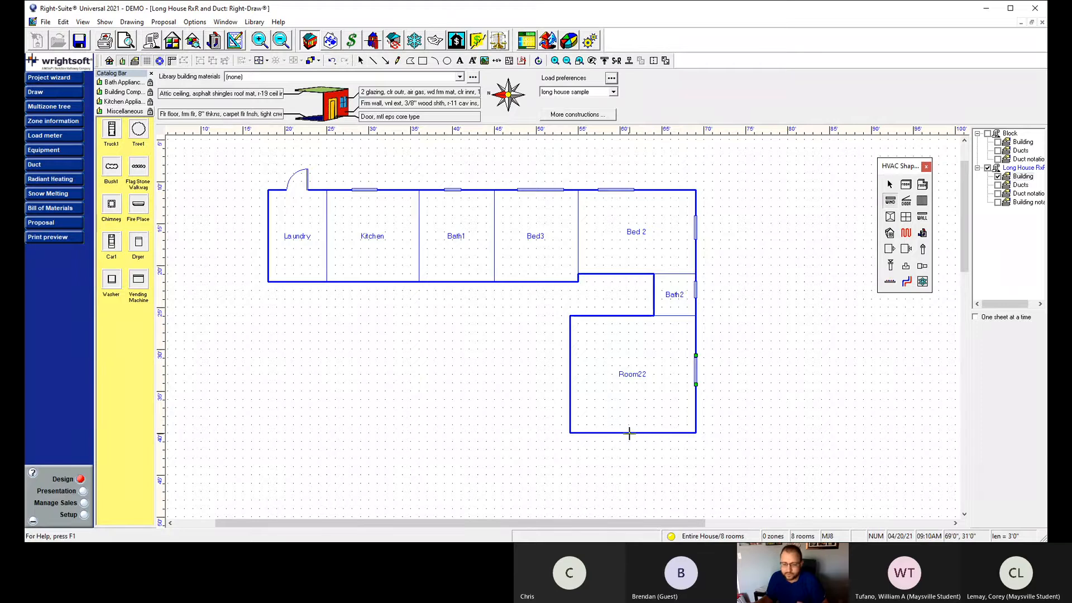
pyautogui.click(629, 433)
pyautogui.press('Escape')
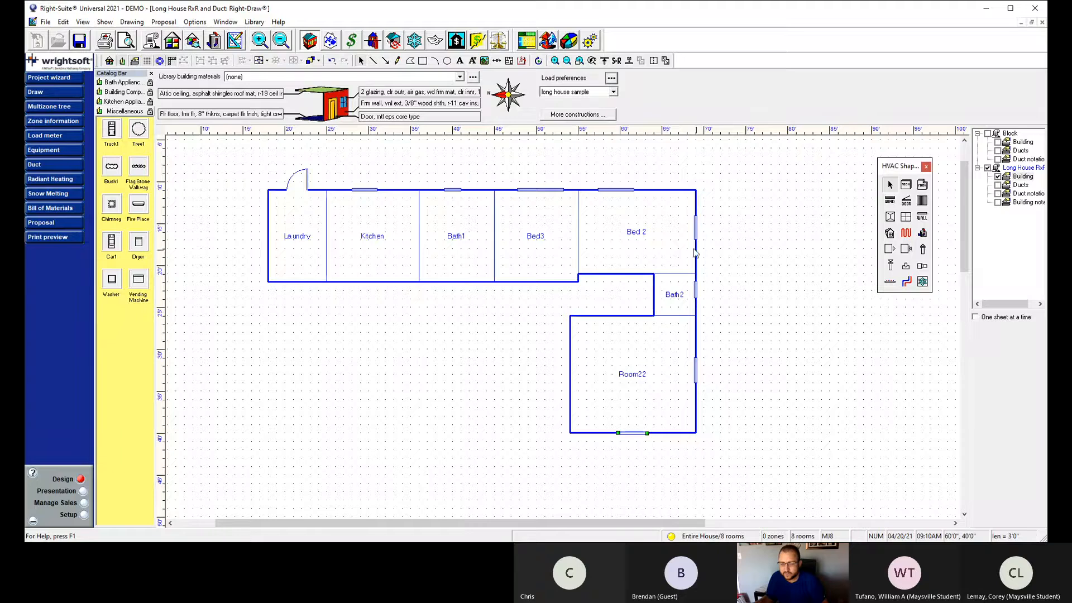
# Set the overhang vertical separation to 5 for the window in the right wall of the 15 ft by 14 ft room.
pyautogui.doubleClick(697, 373)
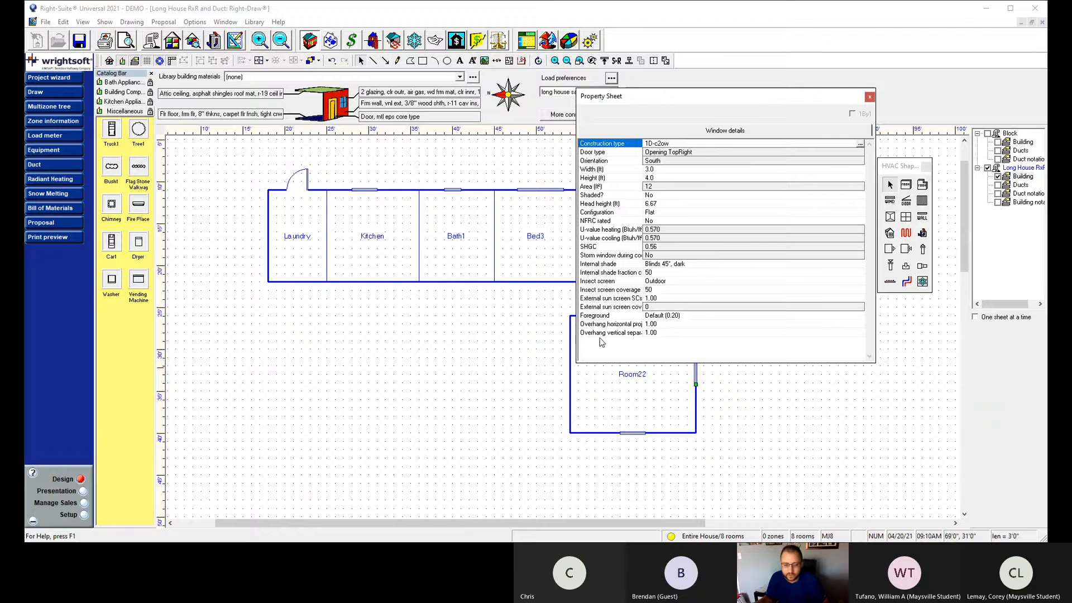
pyautogui.click(653, 333)
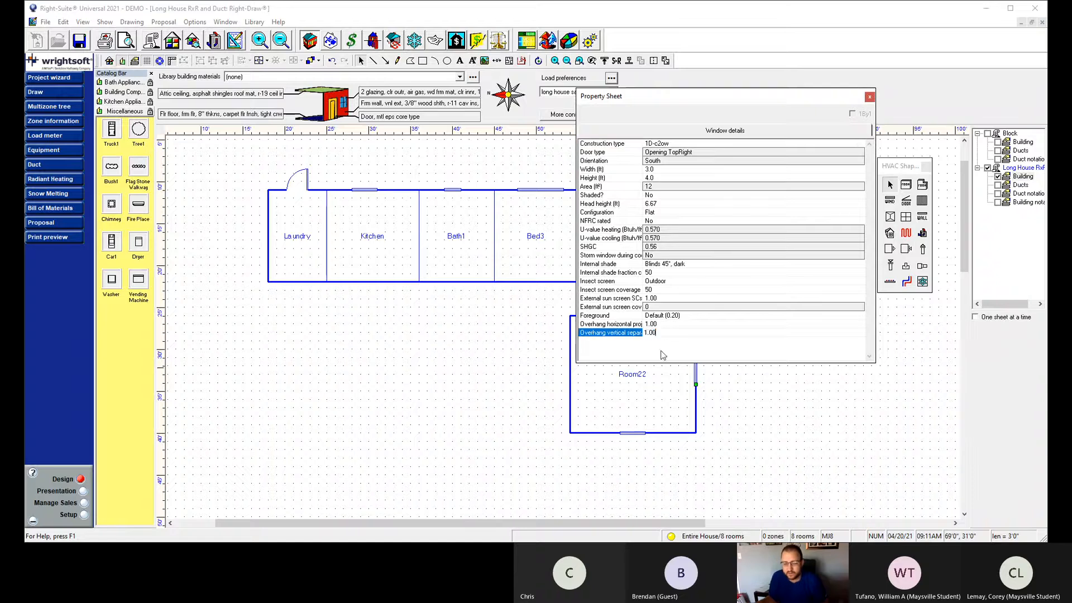
pyautogui.click(658, 316)
pyautogui.press('Escape')
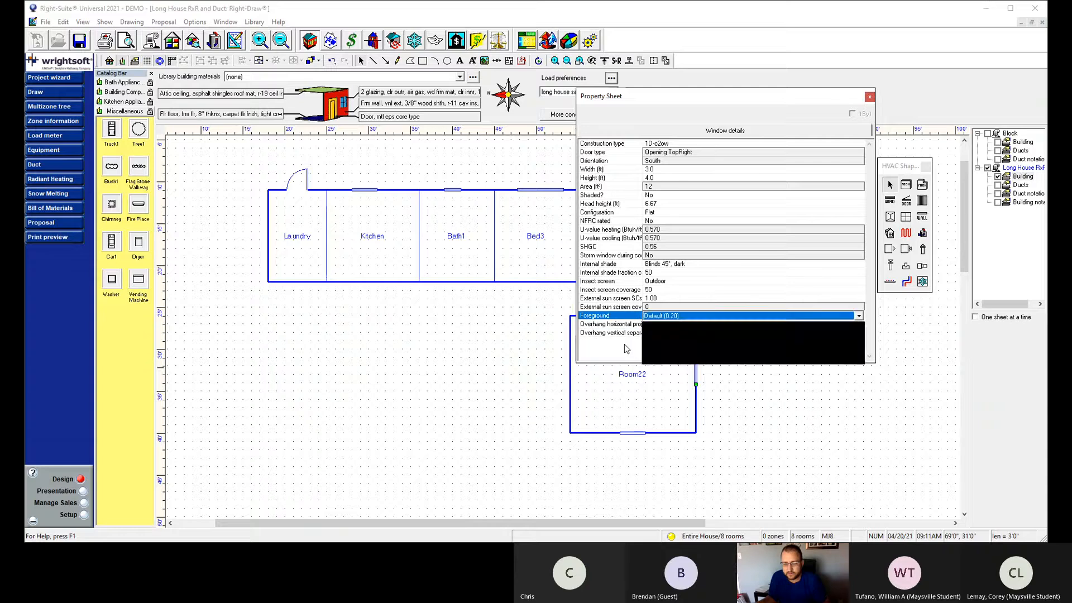
pyautogui.click(660, 332)
pyautogui.press('BackSpace')
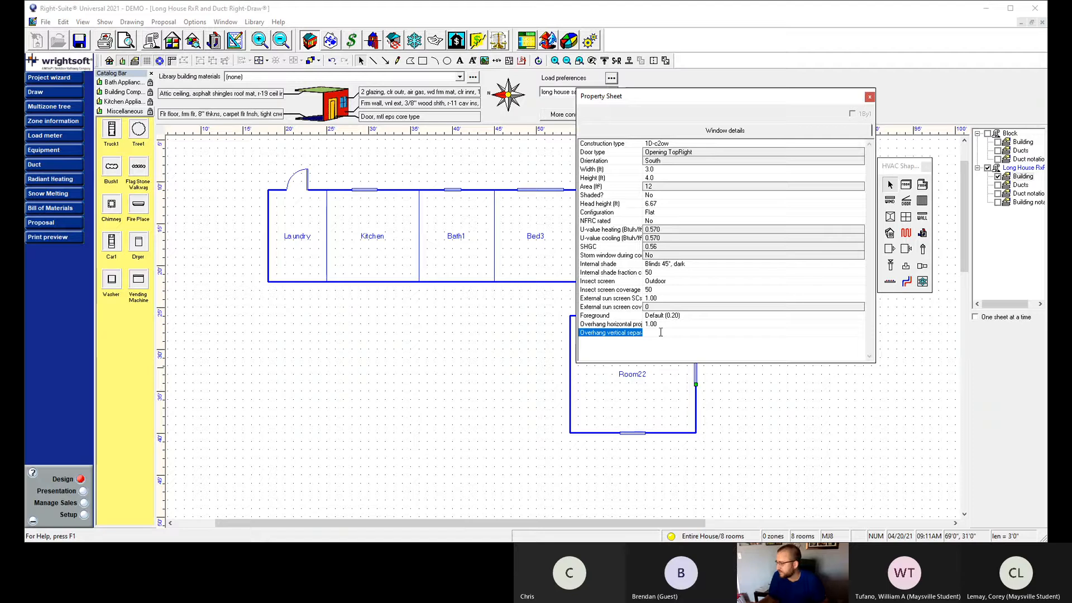
pyautogui.write('5')
pyautogui.press('Return')
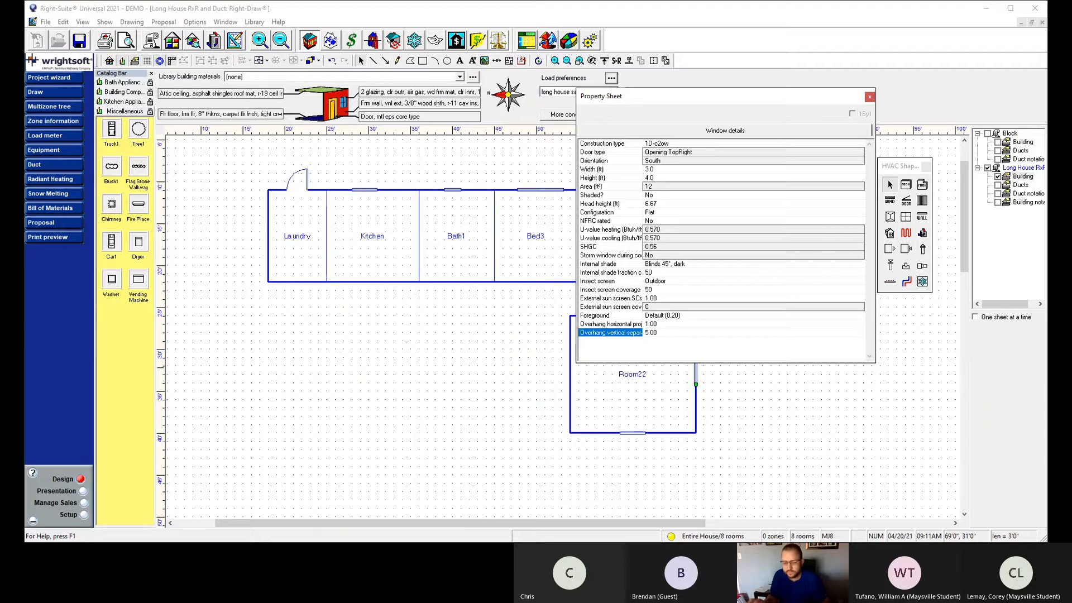
pyautogui.click(869, 97)
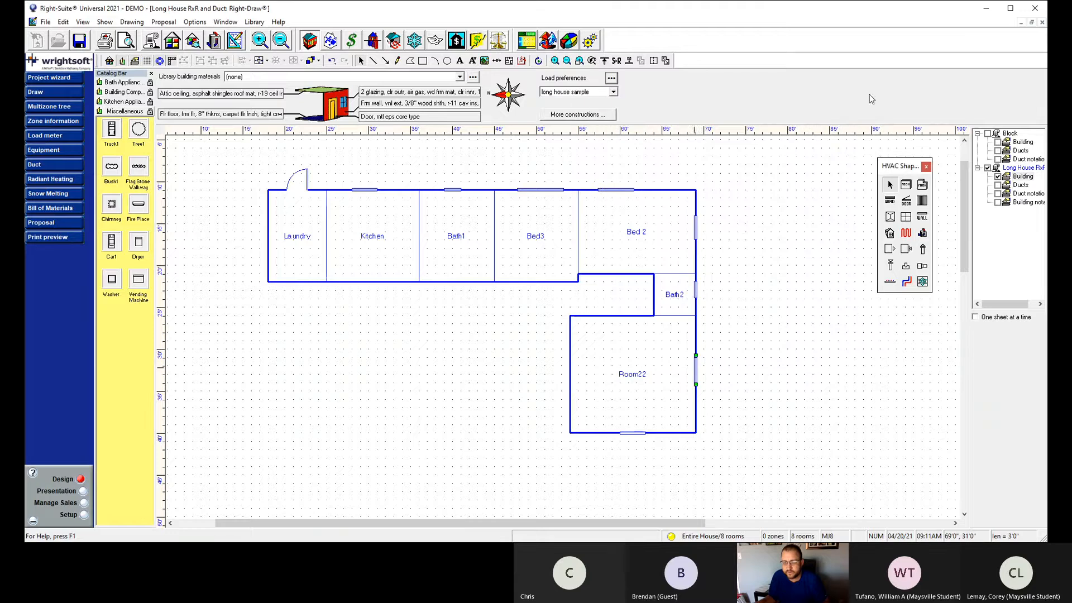
# Set the overhang vertical separation of the Bath2 window to 8.
pyautogui.doubleClick(696, 291)
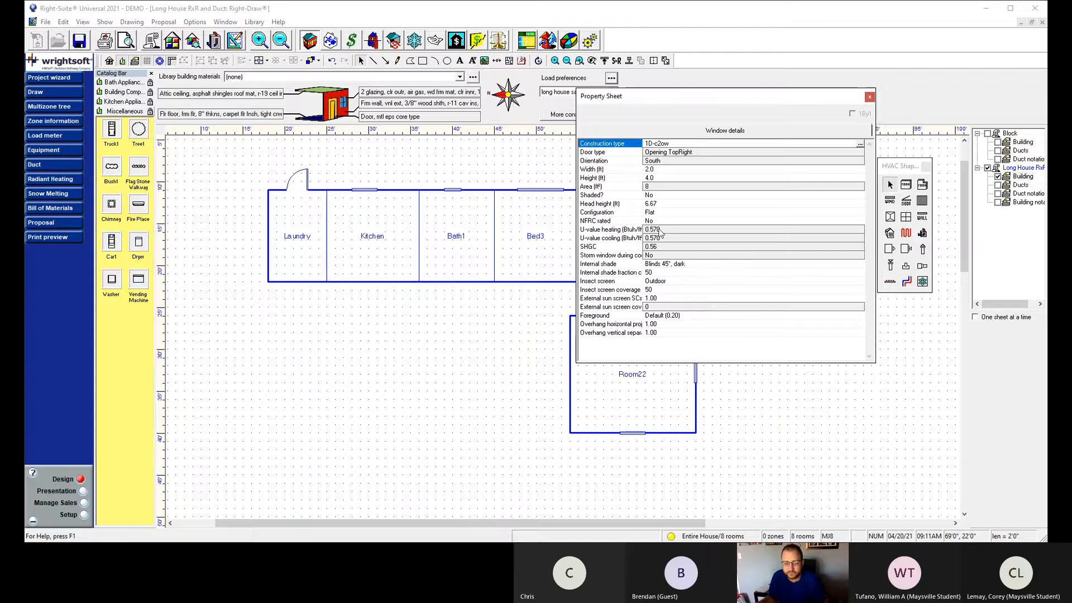
pyautogui.click(654, 334)
pyautogui.write('8')
pyautogui.press('Return')
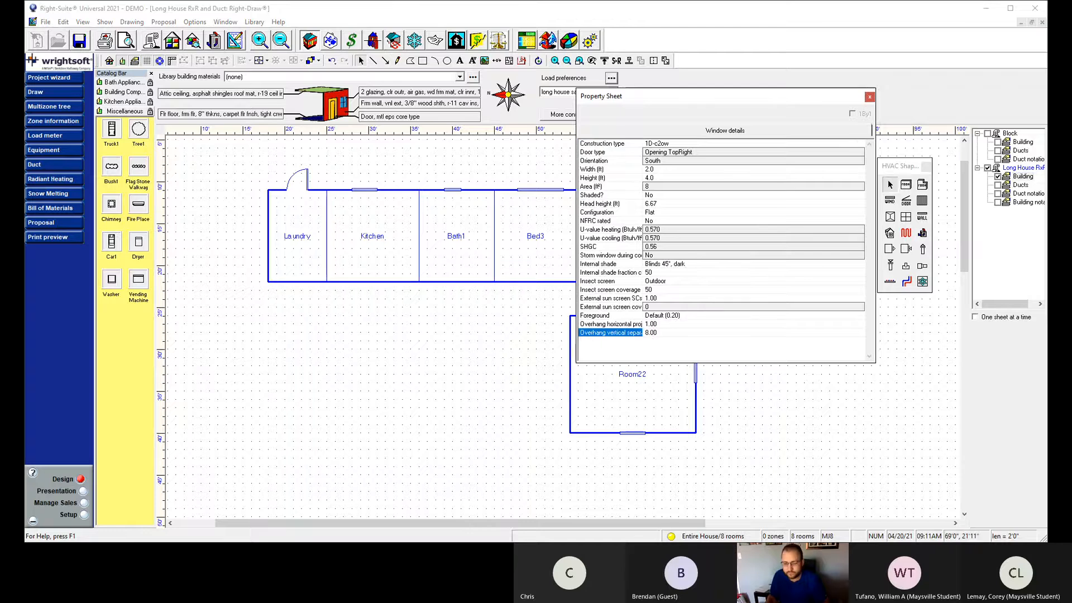
pyautogui.click(869, 97)
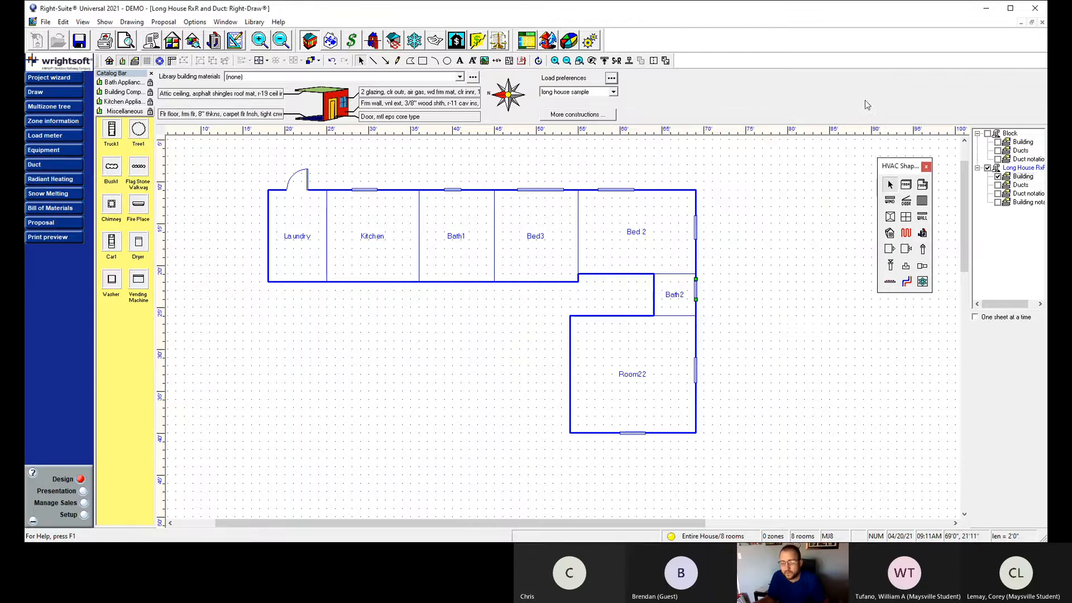
# Set the overhang vertical separation of the window in Bed 2's right wall to 5.
pyautogui.doubleClick(694, 226)
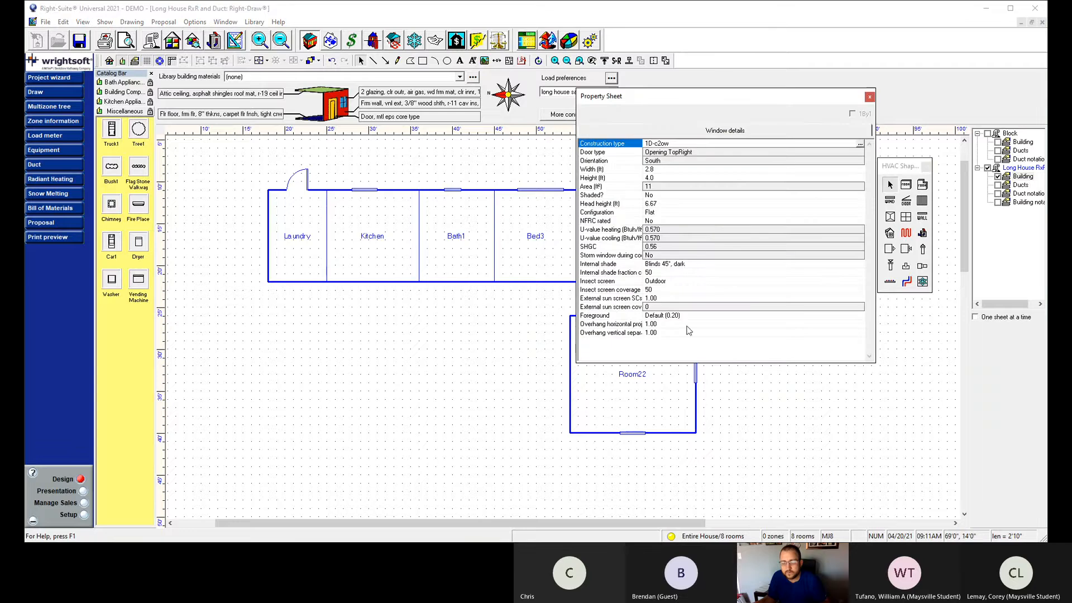
pyautogui.click(672, 333)
pyautogui.write('5')
pyautogui.press('Return')
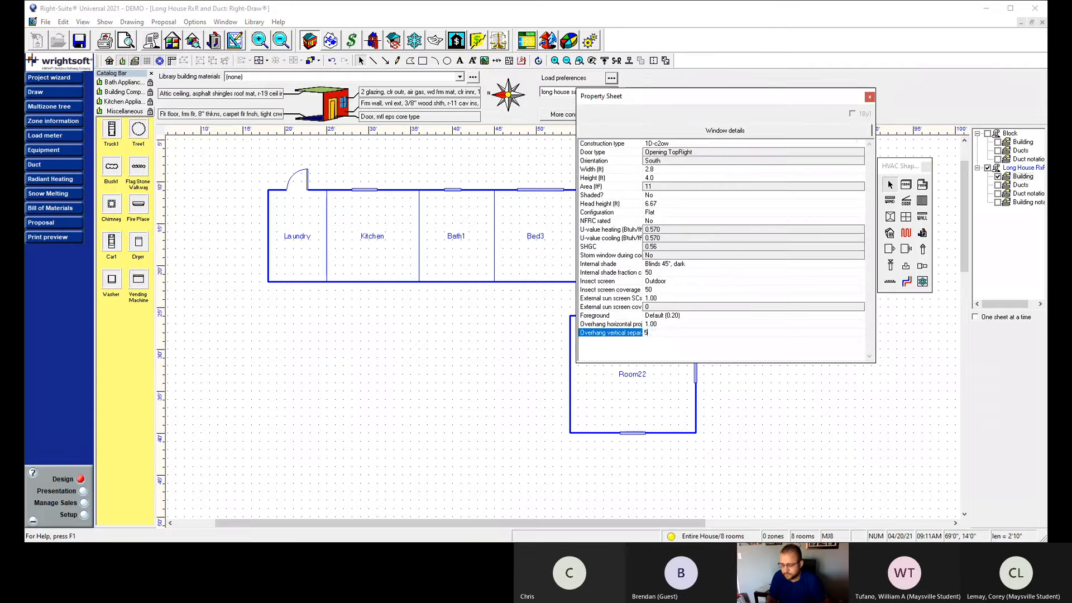
pyautogui.click(869, 97)
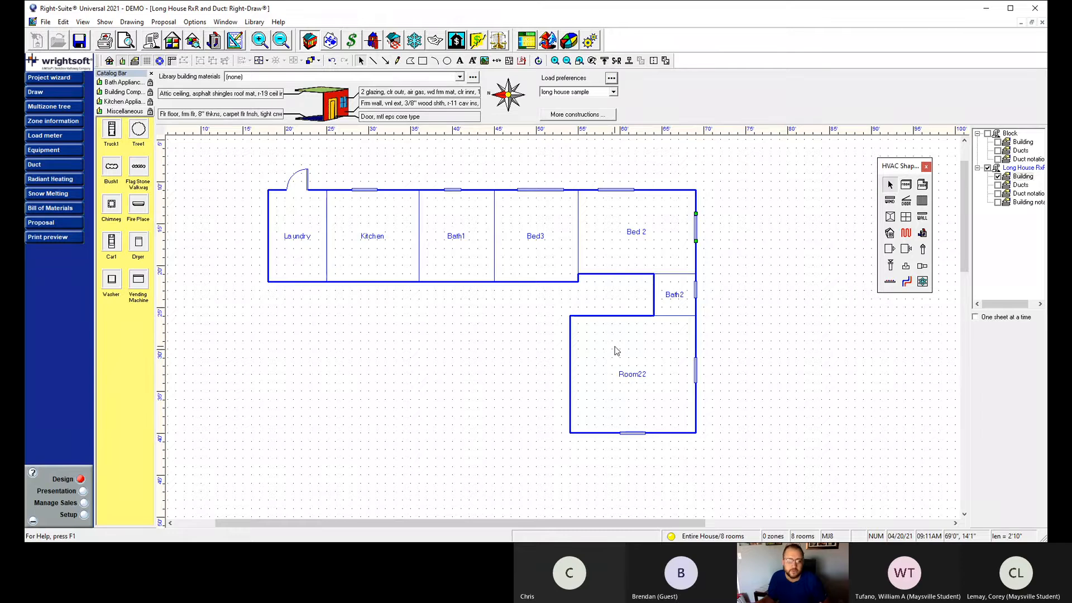
# Rename the 15 ft by 14 ft room below Bath2 as Bed1.
pyautogui.doubleClick(667, 360)
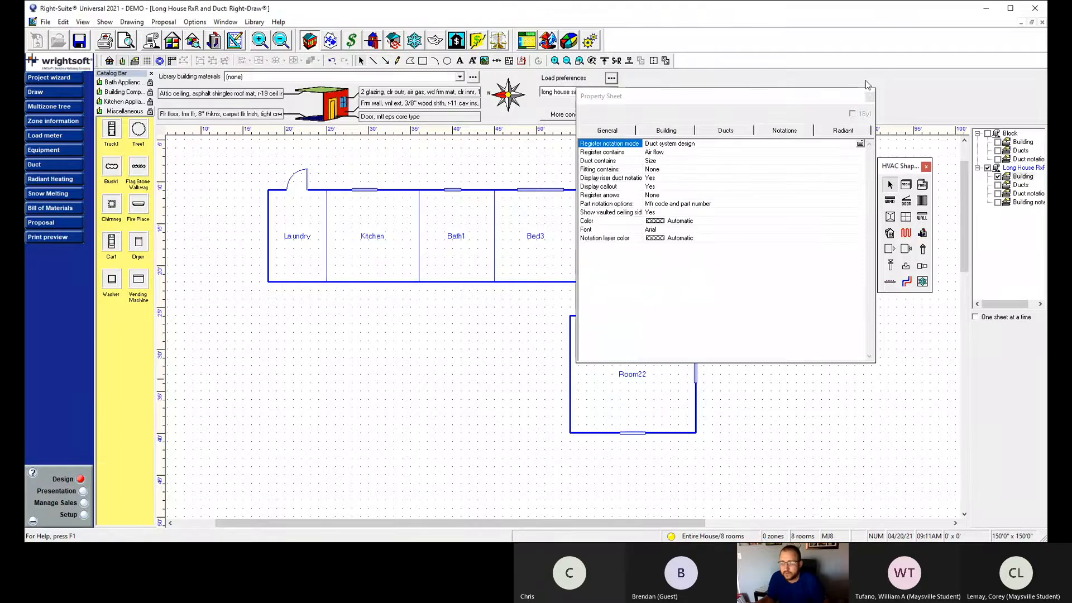
pyautogui.click(869, 97)
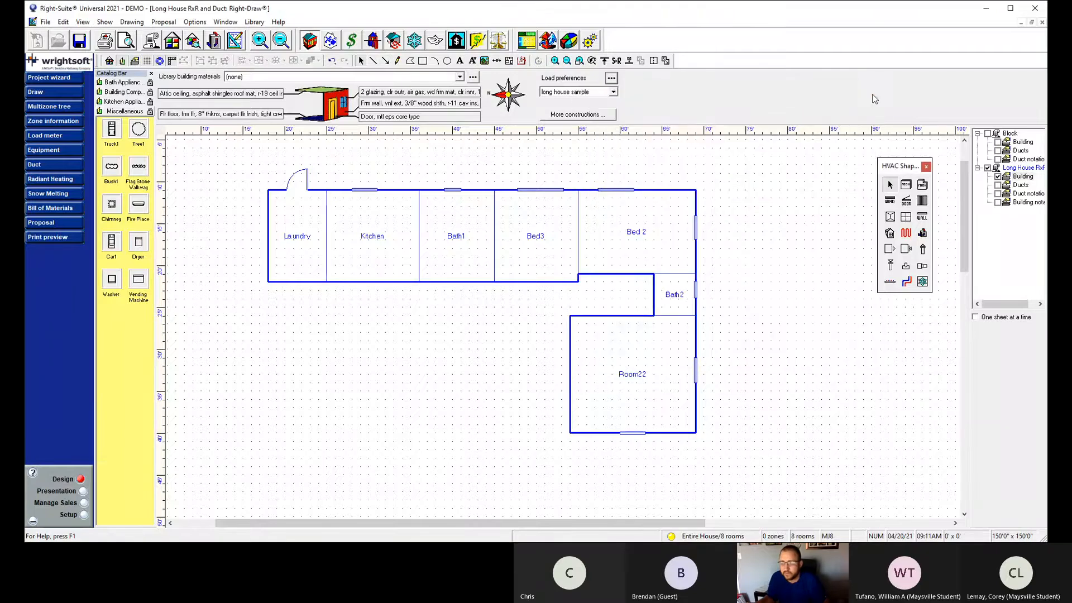
pyautogui.click(633, 375)
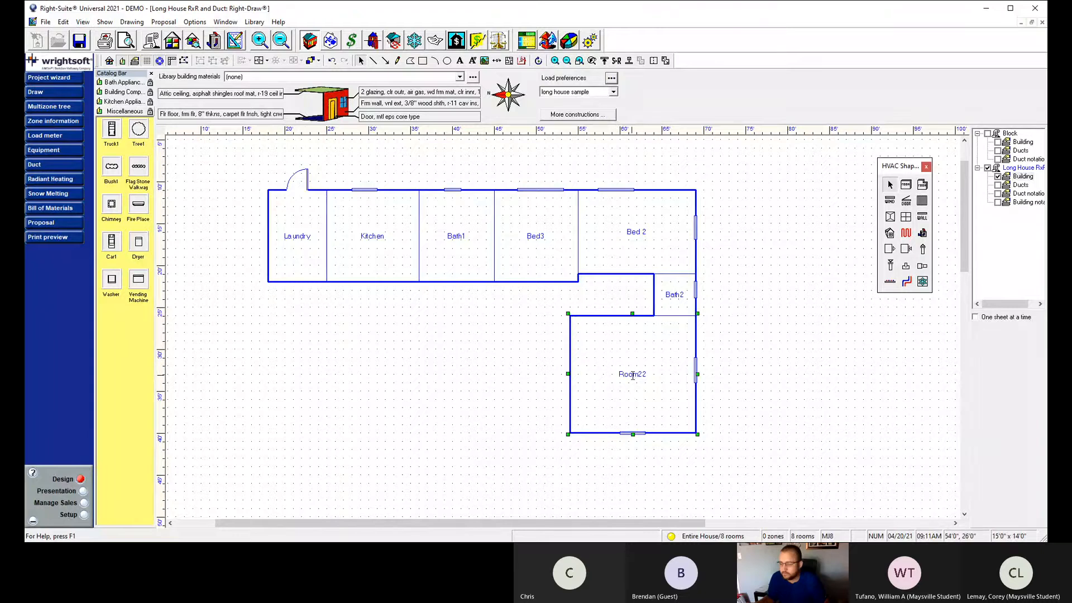
pyautogui.doubleClick(632, 375)
pyautogui.click(631, 376)
pyautogui.doubleClick(628, 377)
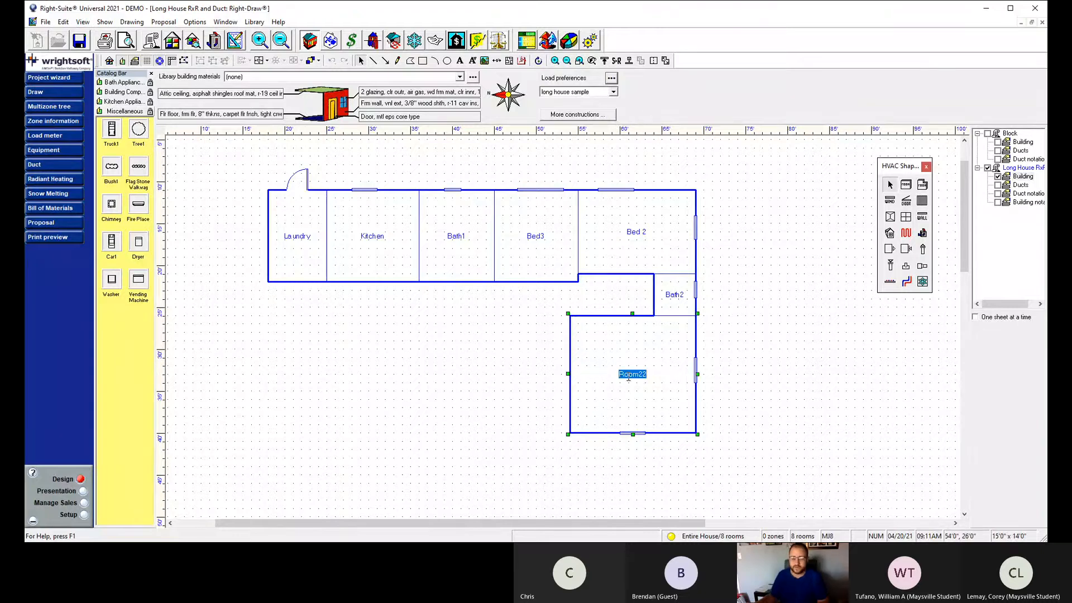
pyautogui.doubleClick(628, 378)
pyautogui.write('Bed')
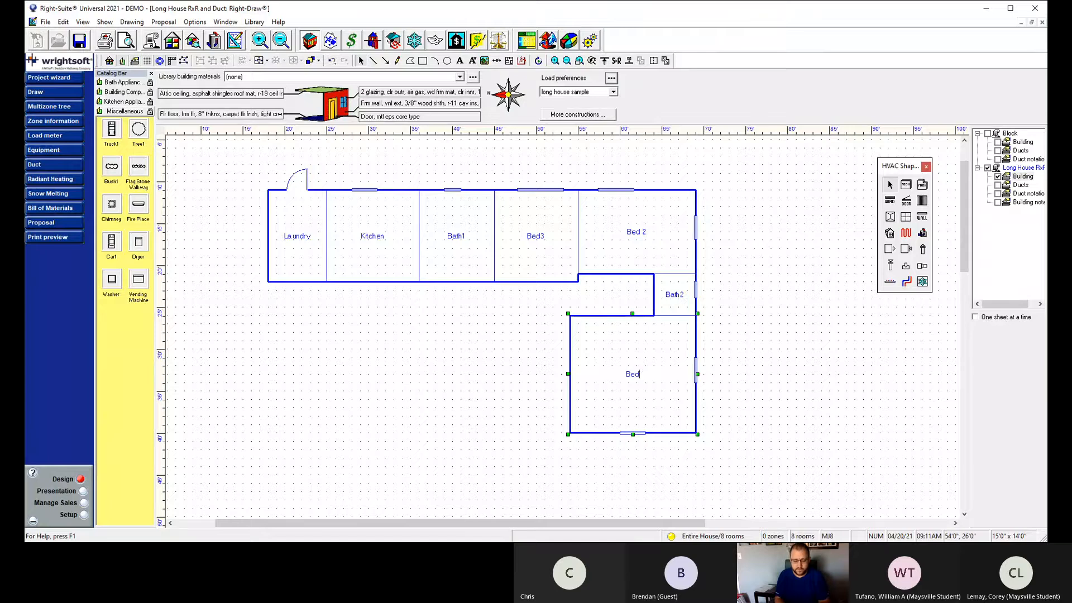
pyautogui.write('1')
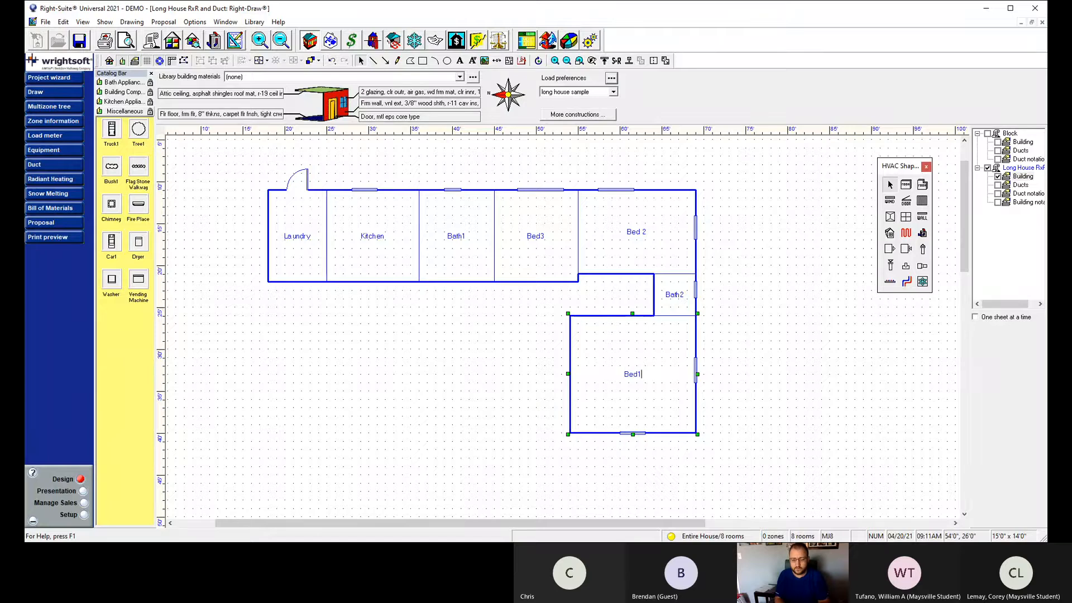
pyautogui.click(810, 363)
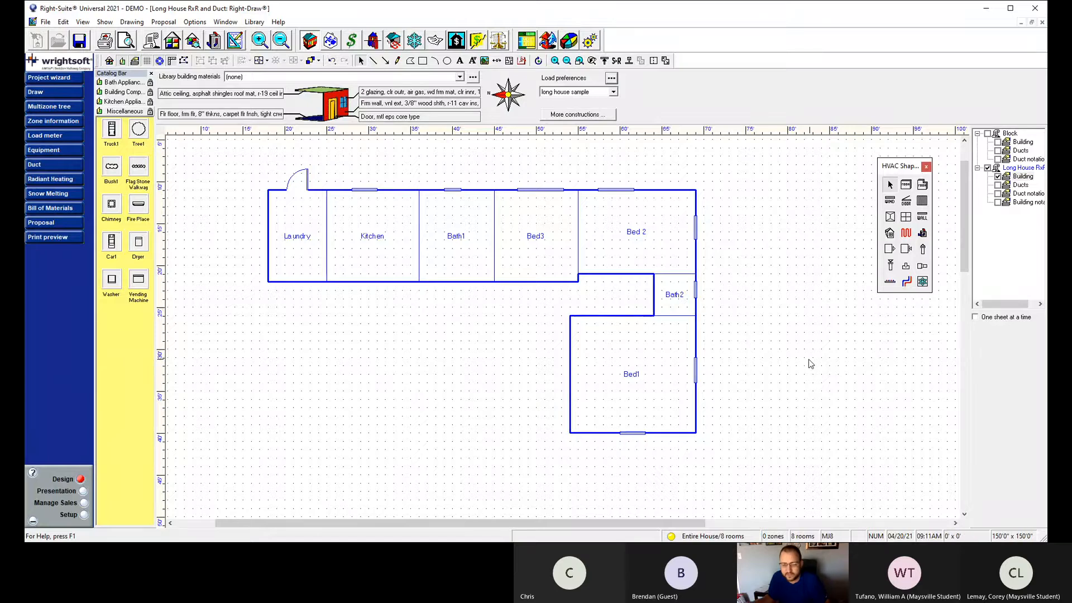
# Change the floor finish in Bed1's floor construction to Hardwood.
pyautogui.doubleClick(651, 376)
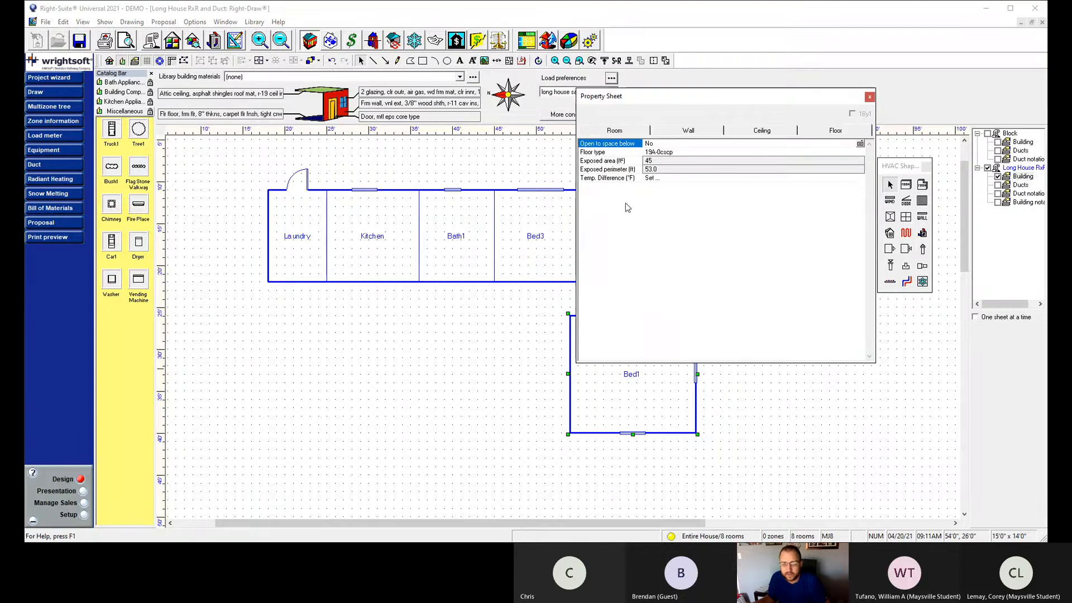
pyautogui.doubleClick(726, 151)
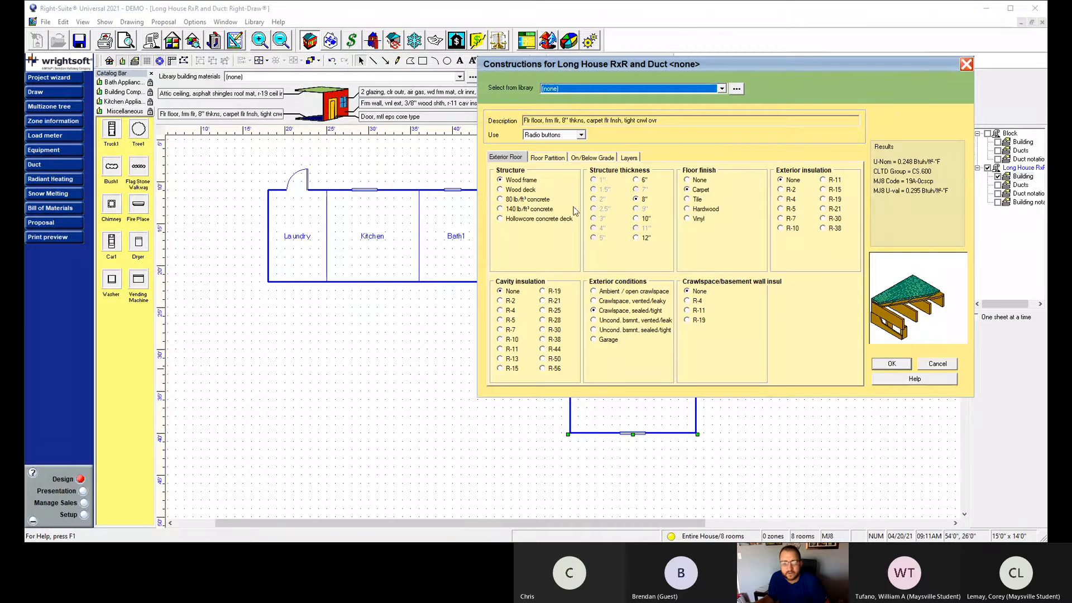
pyautogui.click(688, 208)
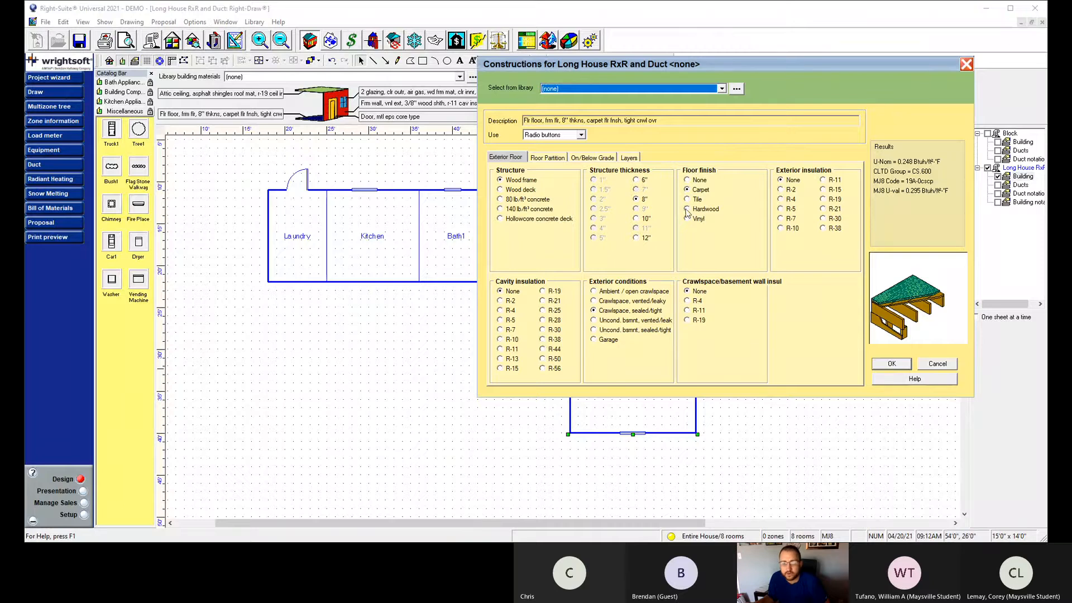
pyautogui.click(900, 364)
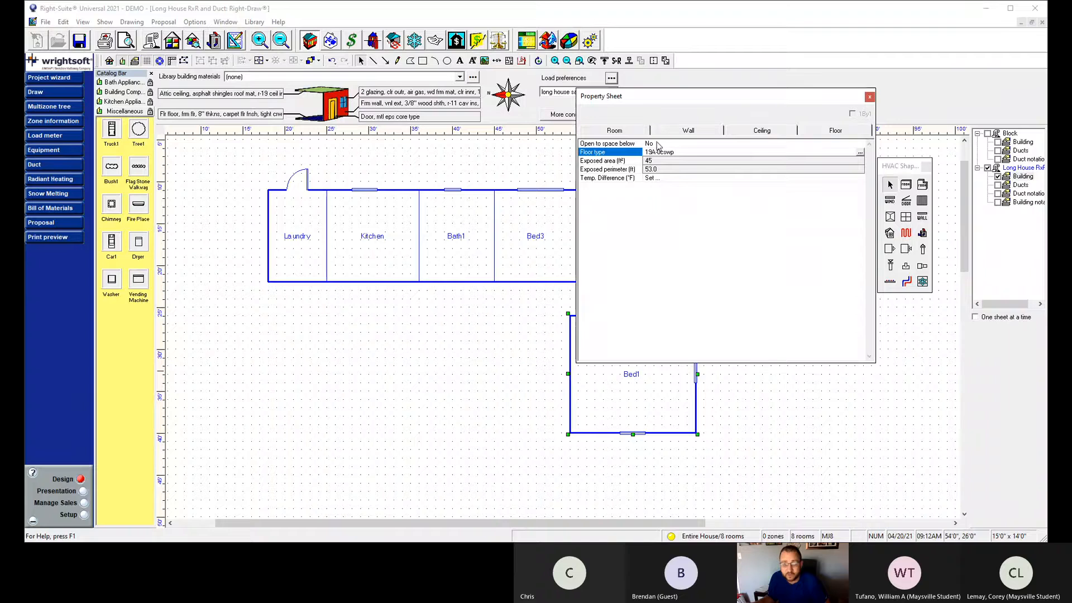
# Review Bed1's wall type, ceiling construction, floor settings and room height.
pyautogui.click(686, 131)
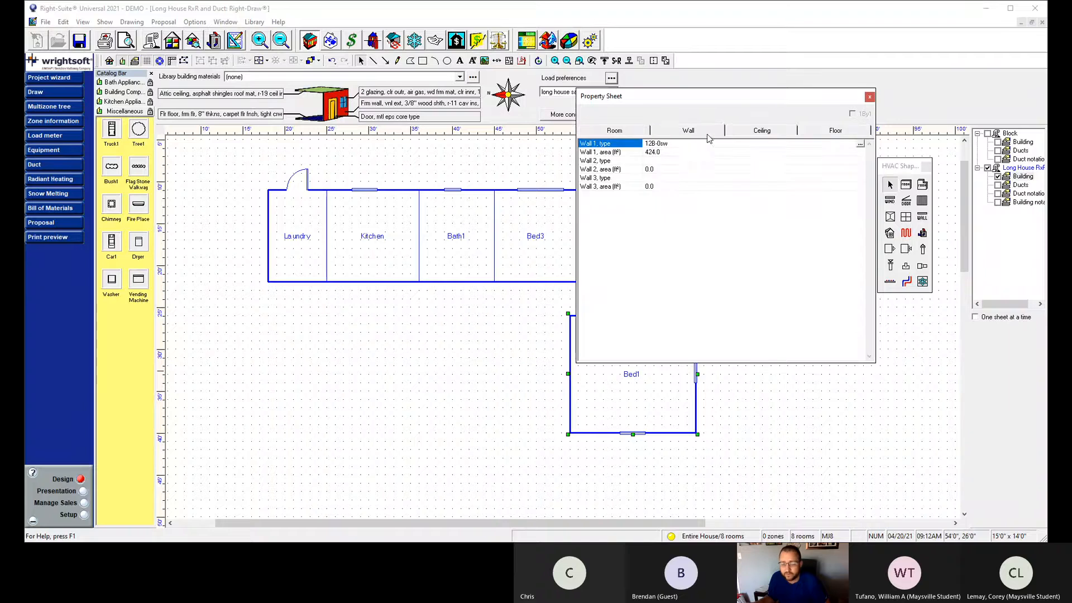
pyautogui.click(770, 132)
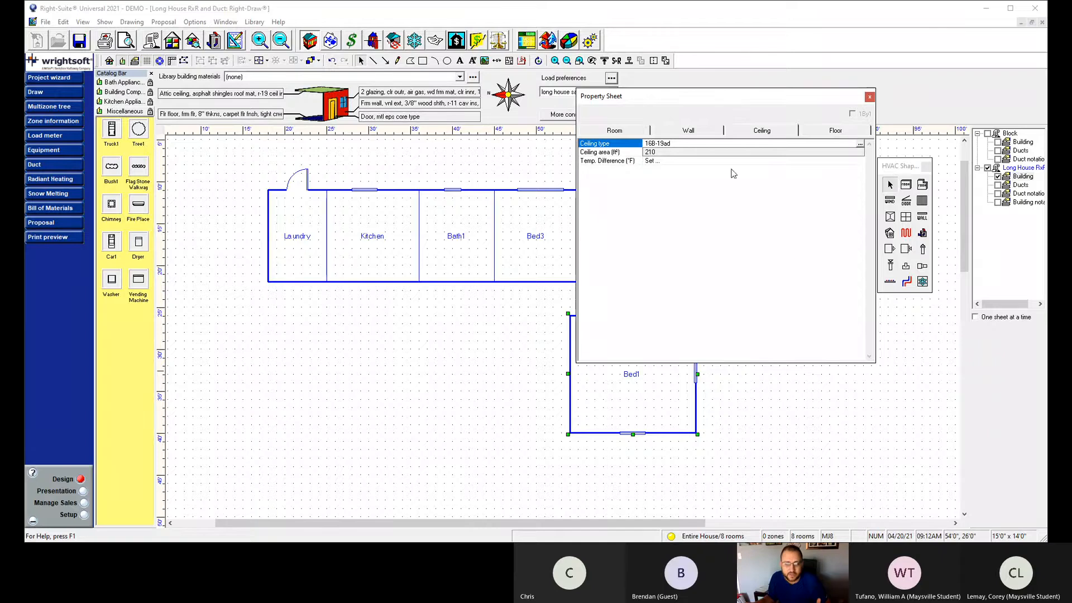
pyautogui.doubleClick(755, 147)
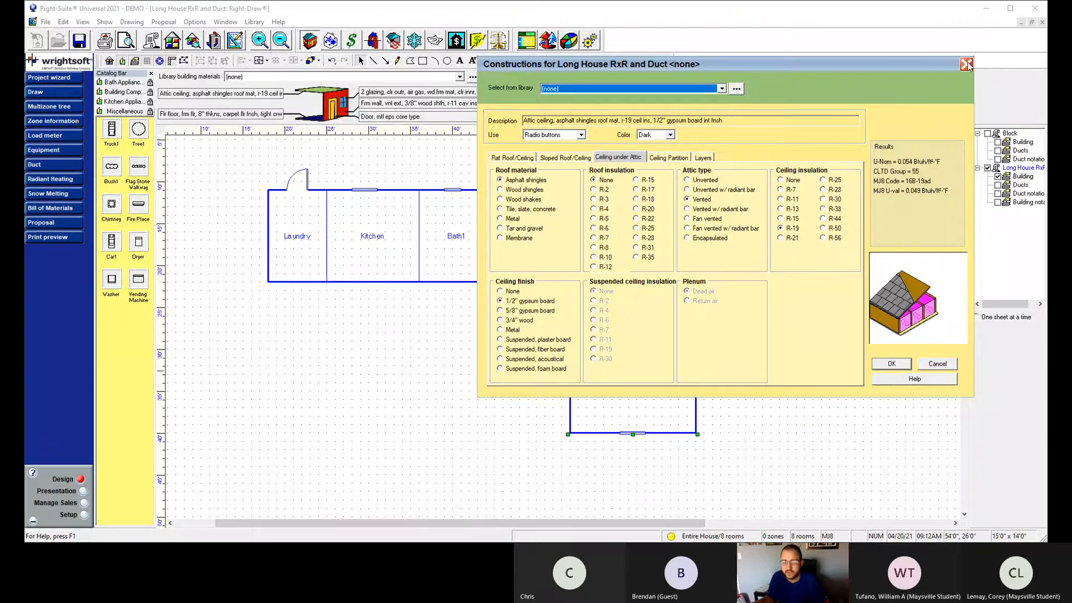
pyautogui.click(564, 157)
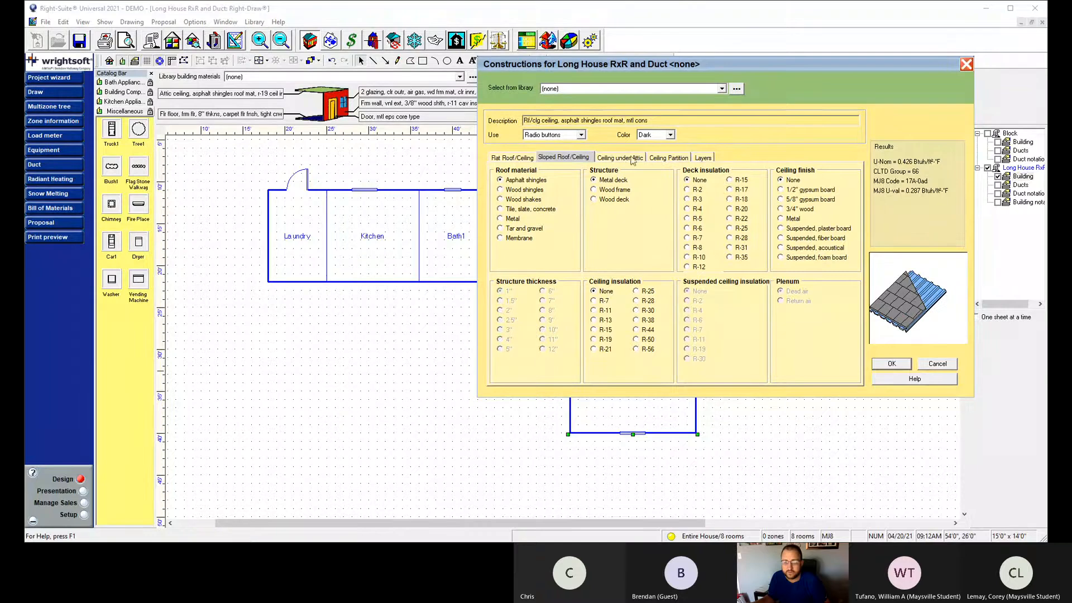
pyautogui.click(938, 363)
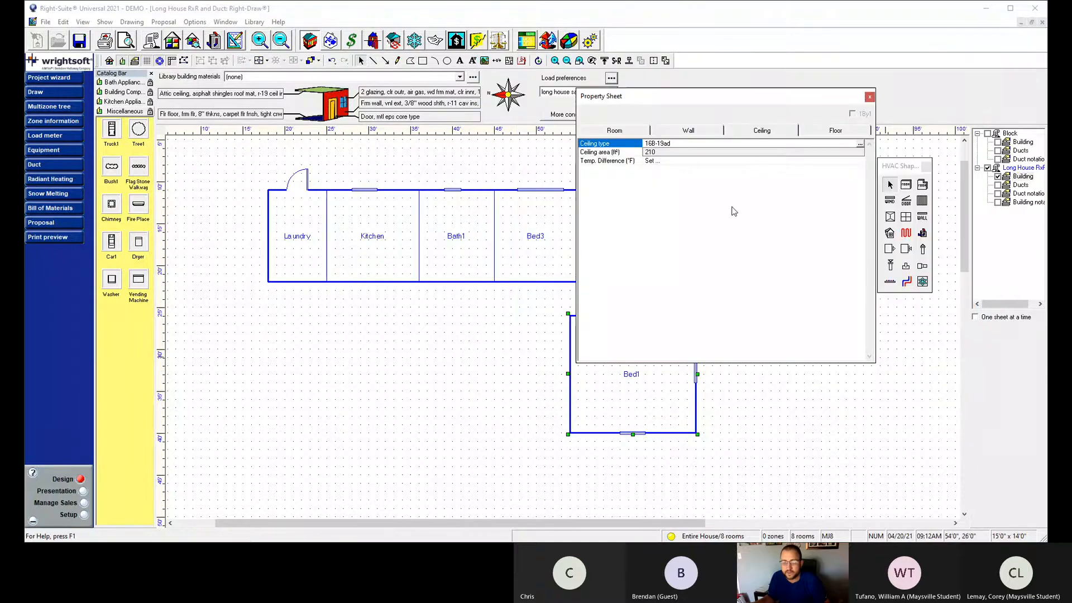
pyautogui.click(828, 134)
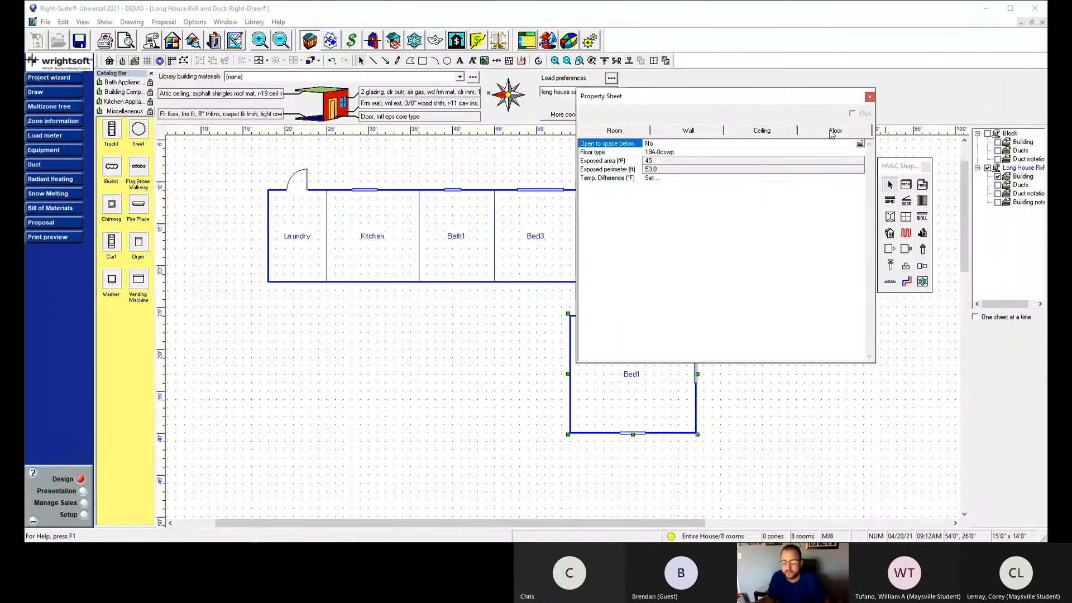
pyautogui.click(634, 133)
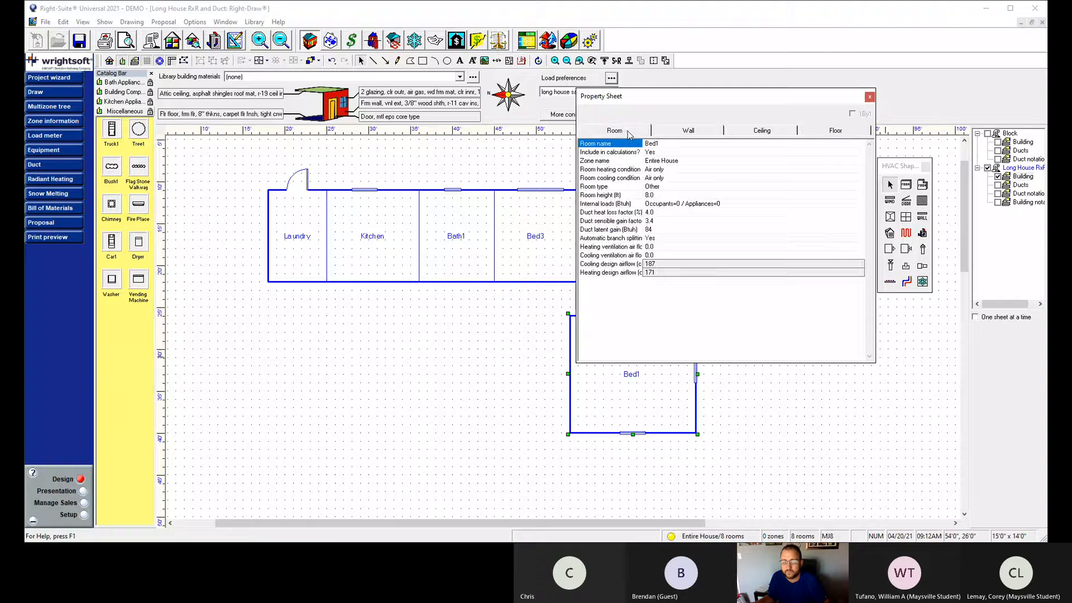
pyautogui.click(658, 194)
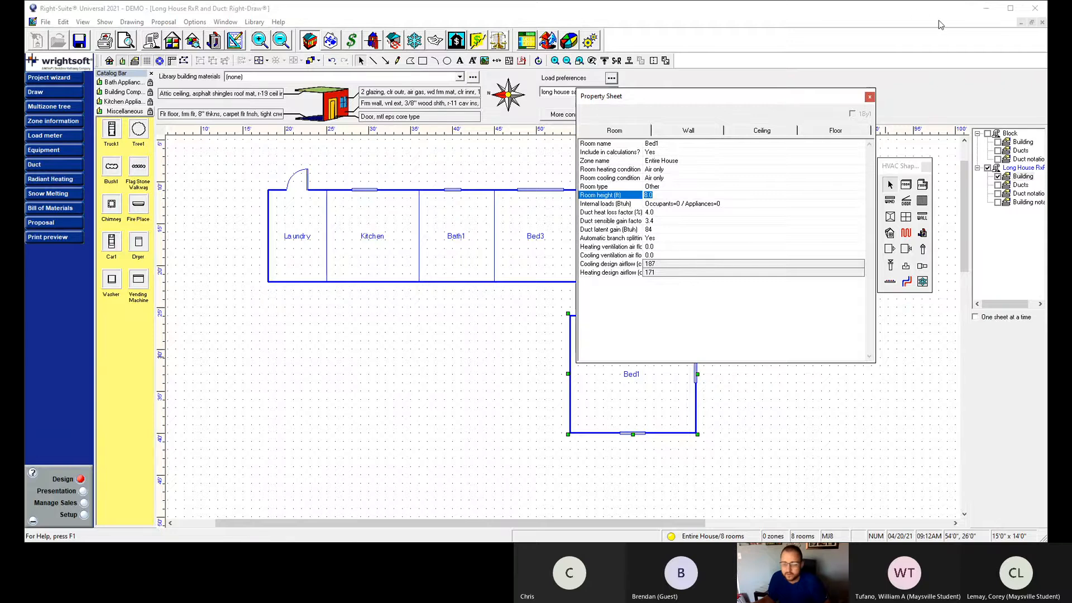
pyautogui.click(870, 98)
pyautogui.click(556, 382)
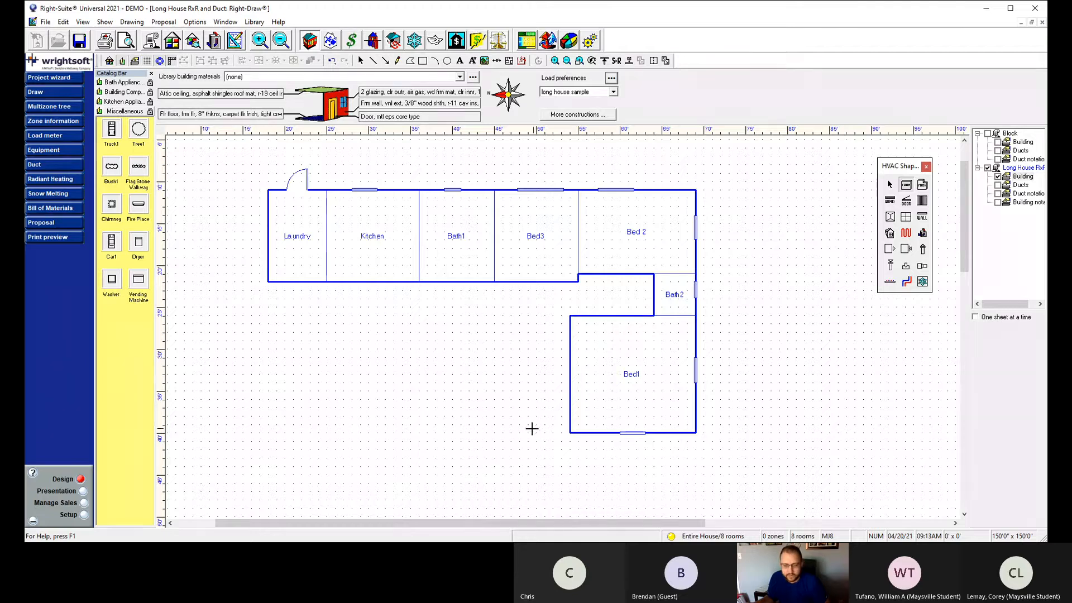
# Draw a 7 ft by 18 ft room directly below Laundry and name it Dining Room.
pyautogui.click(906, 189)
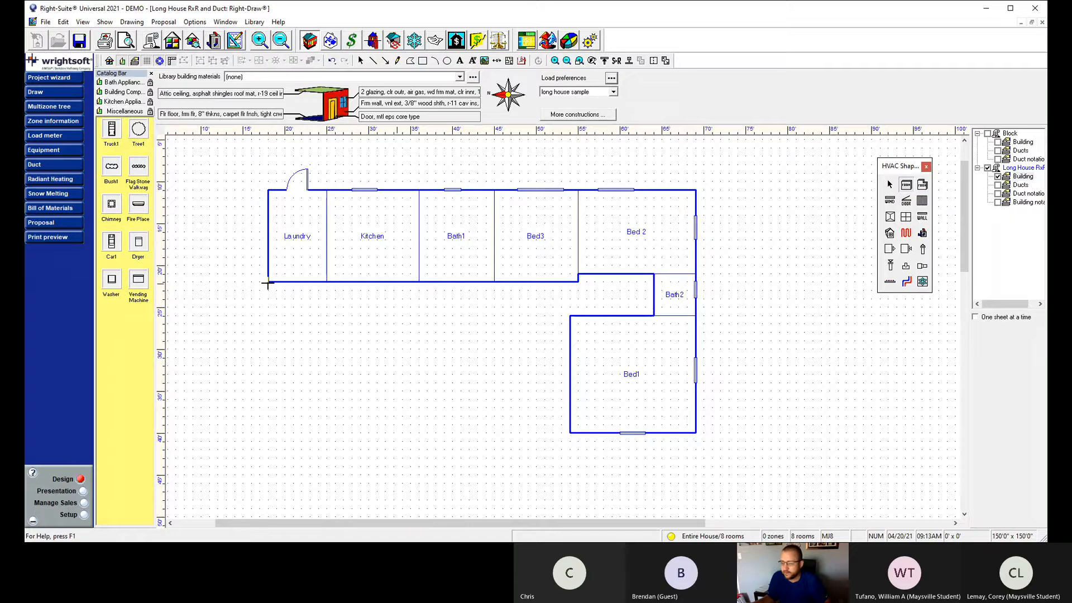
pyautogui.moveTo(268, 282); pyautogui.dragTo(328, 433)
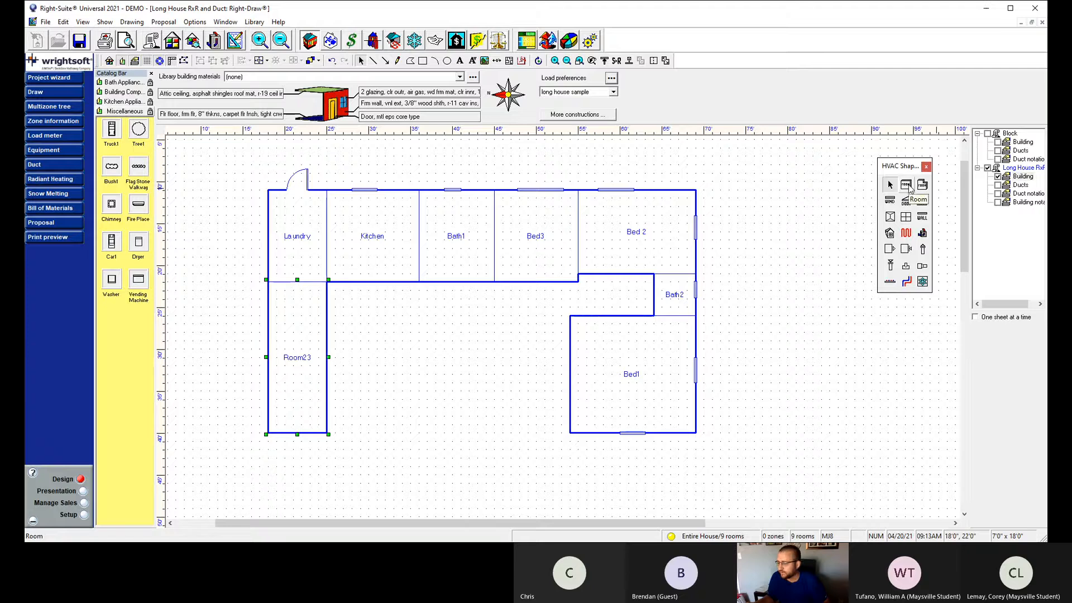
pyautogui.doubleClick(295, 358)
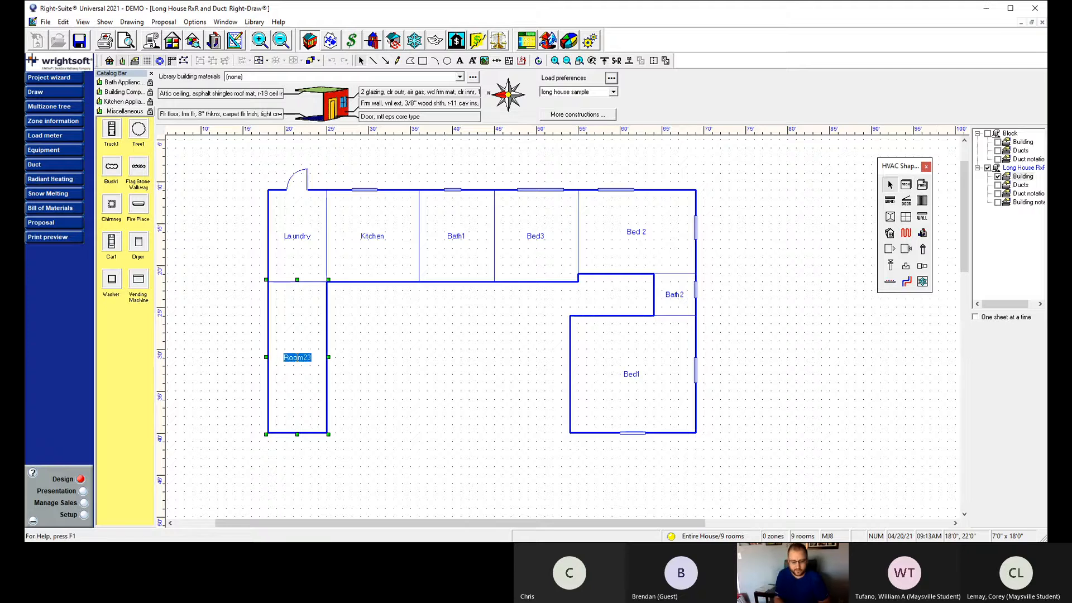
pyautogui.press('BackSpace')
pyautogui.write('Dining Room')
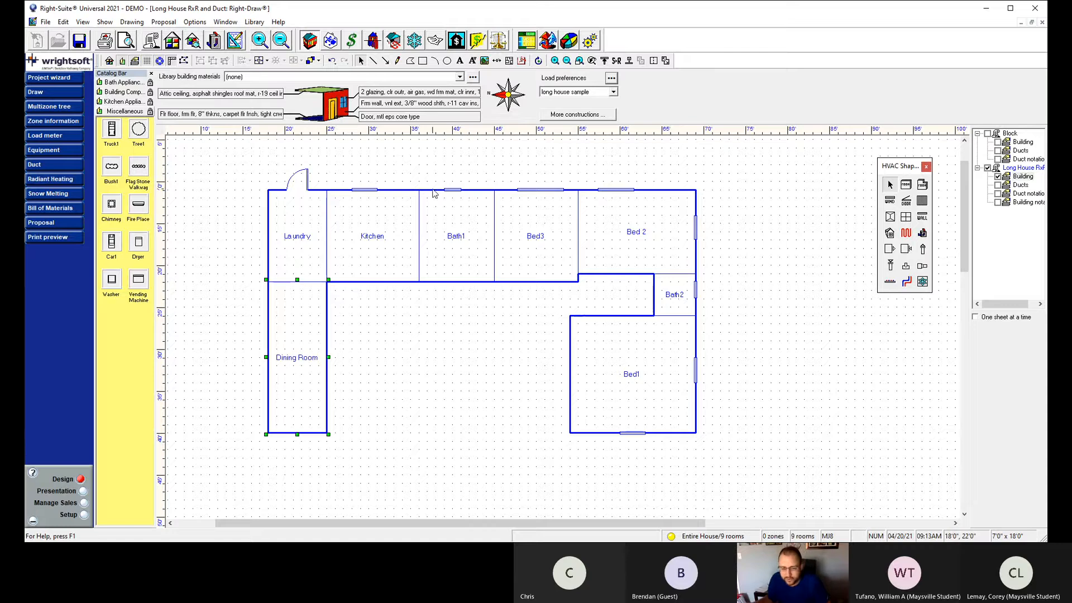
pyautogui.click(750, 381)
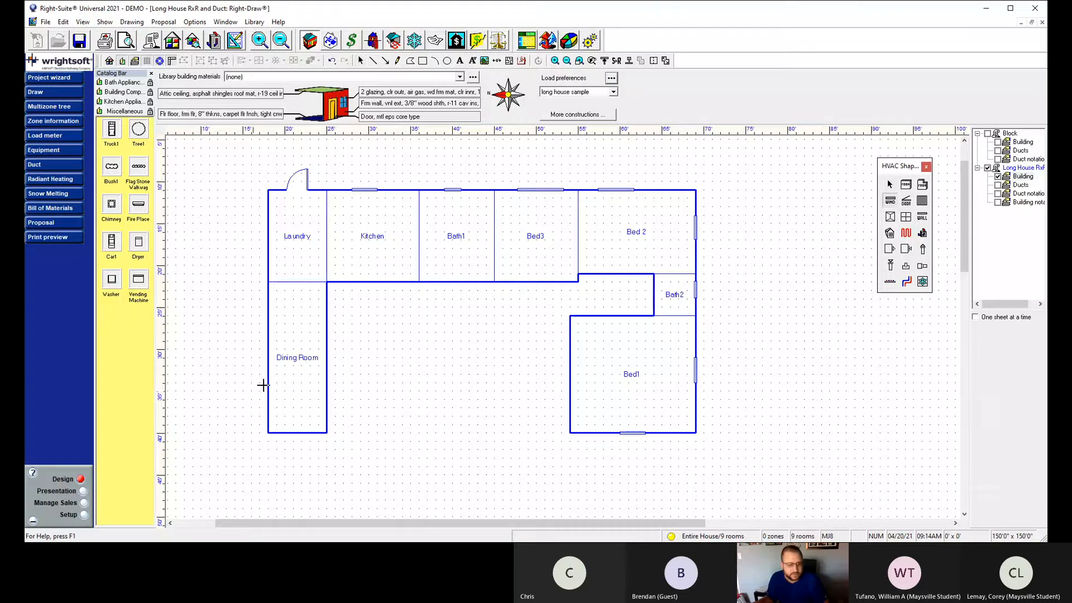
# Add a 5 ft wide window to Dining Room's left exterior wall and set its construction to Fixed window.
pyautogui.moveTo(268, 366); pyautogui.dragTo(268, 408)
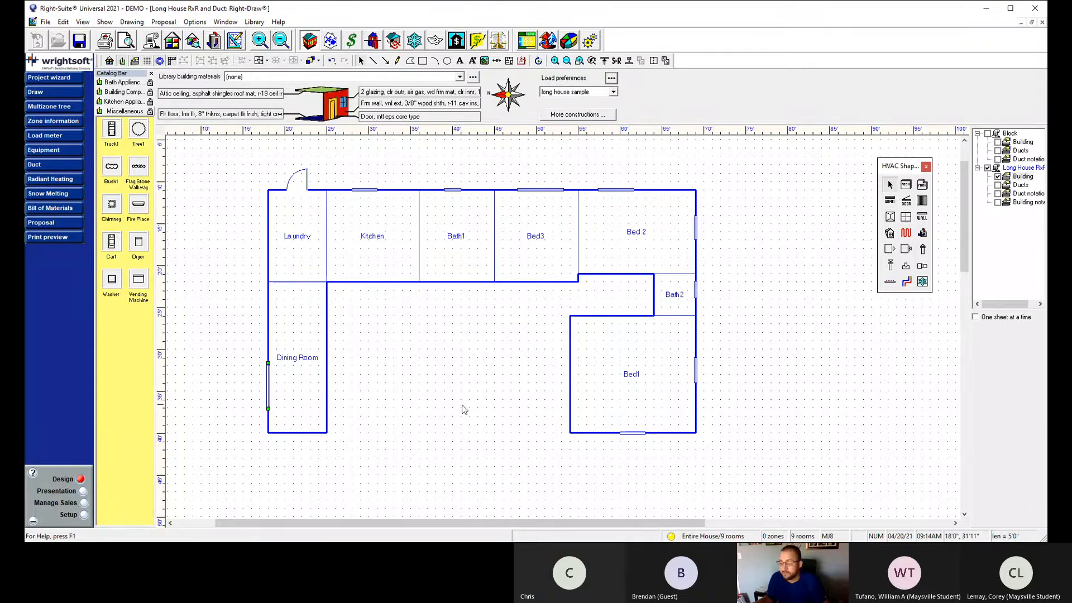
pyautogui.doubleClick(268, 387)
pyautogui.click(712, 143)
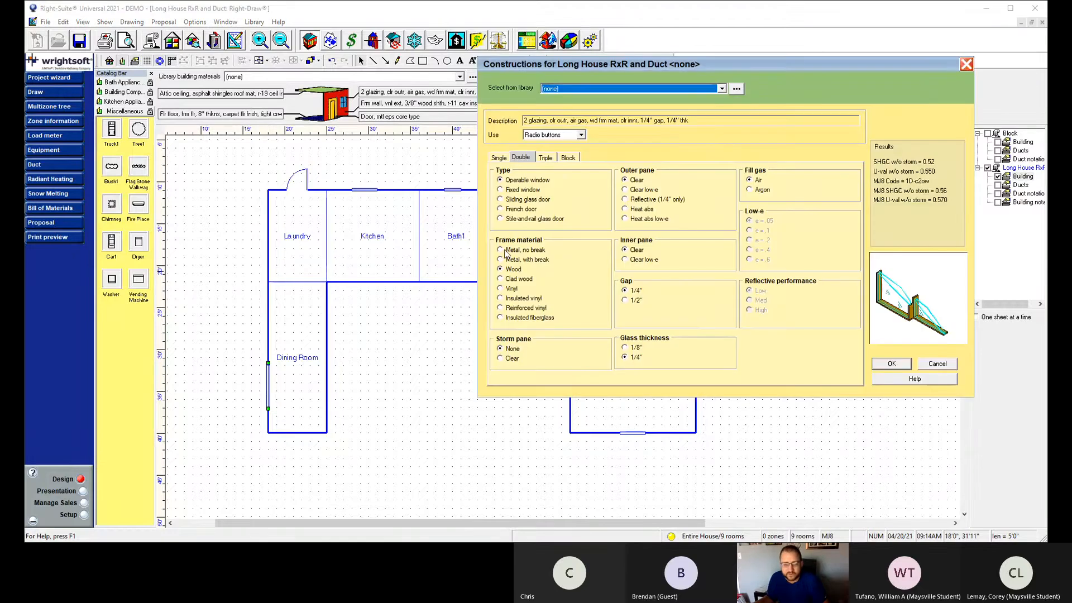
pyautogui.click(503, 193)
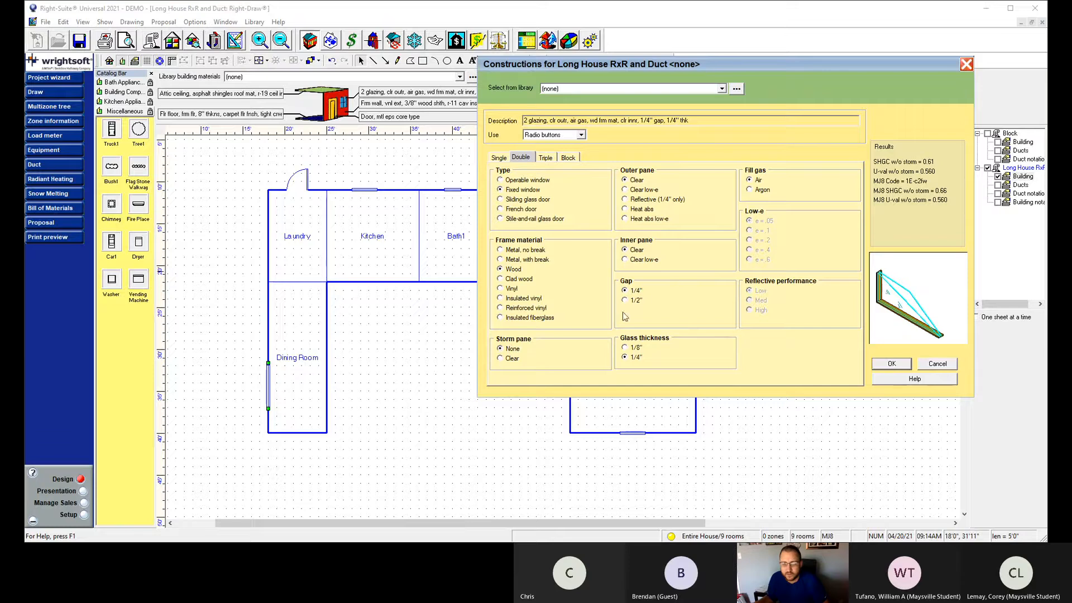
pyautogui.click(892, 364)
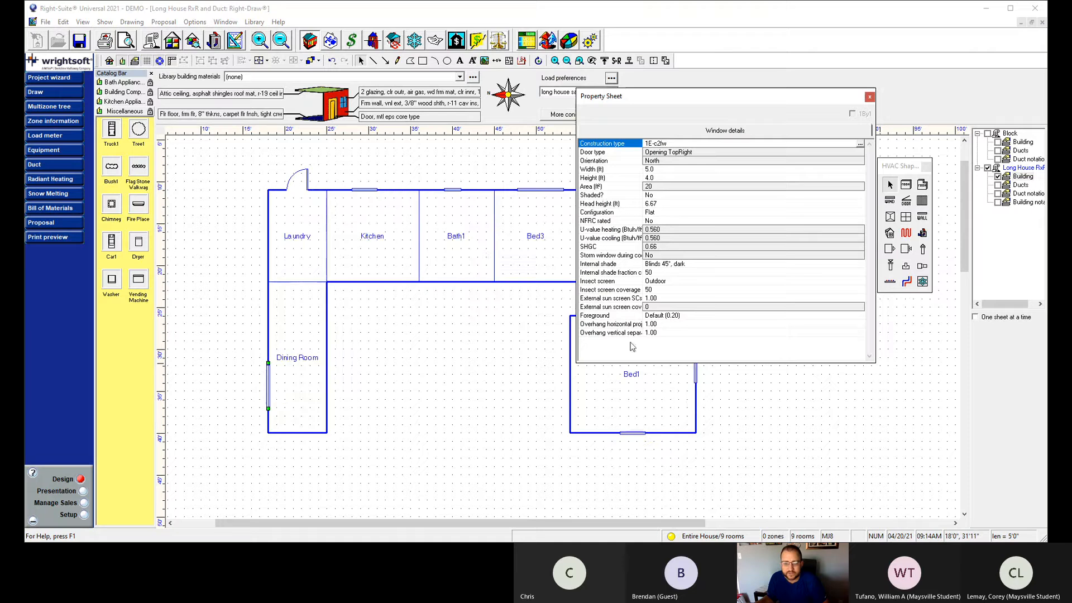
pyautogui.click(870, 99)
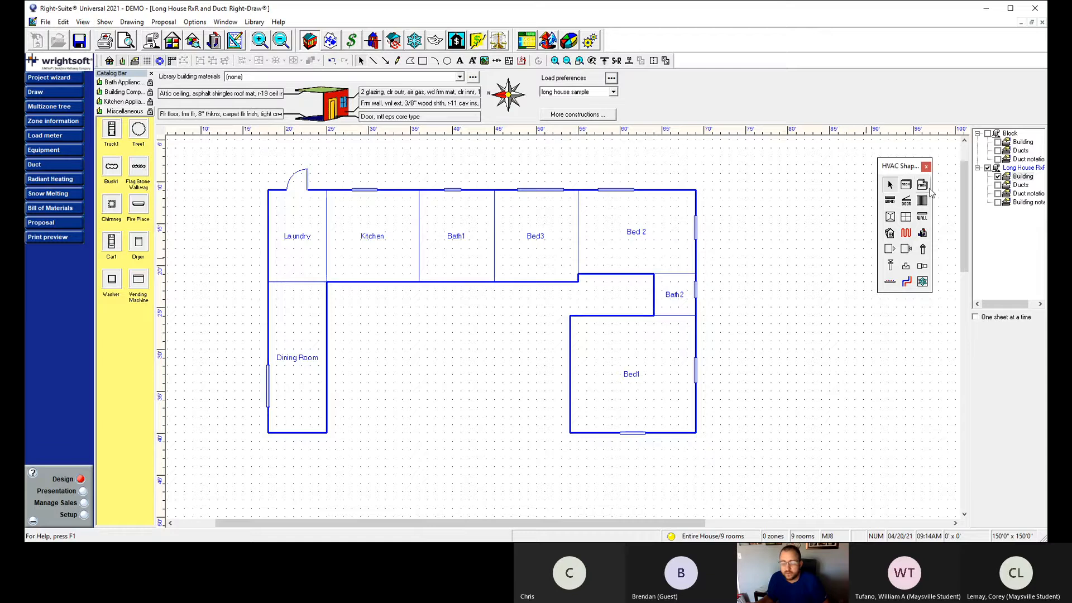
# Draw a 21 ft by 14 ft room against Dining Room's right wall, flush with its lower edge, and name it Living Room.
pyautogui.click(906, 185)
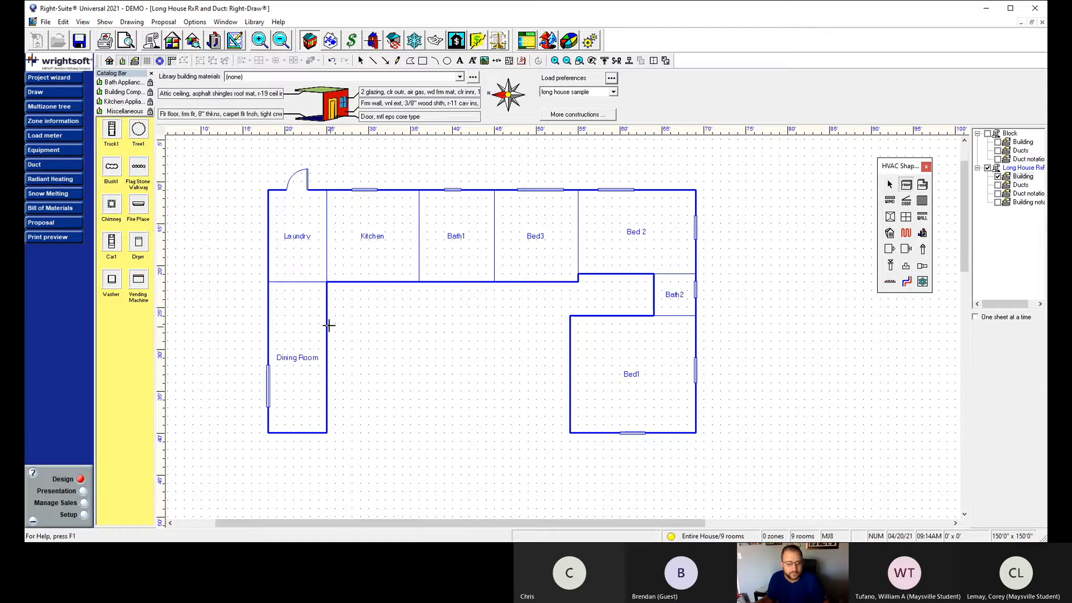
pyautogui.moveTo(327, 316); pyautogui.dragTo(504, 435)
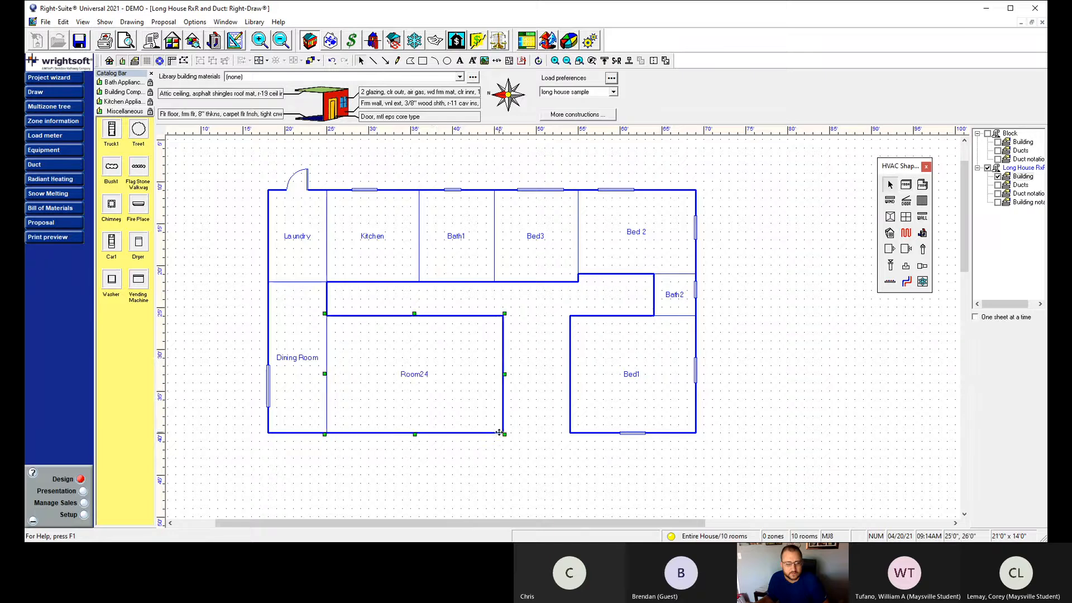
pyautogui.doubleClick(423, 377)
pyautogui.write('Livin')
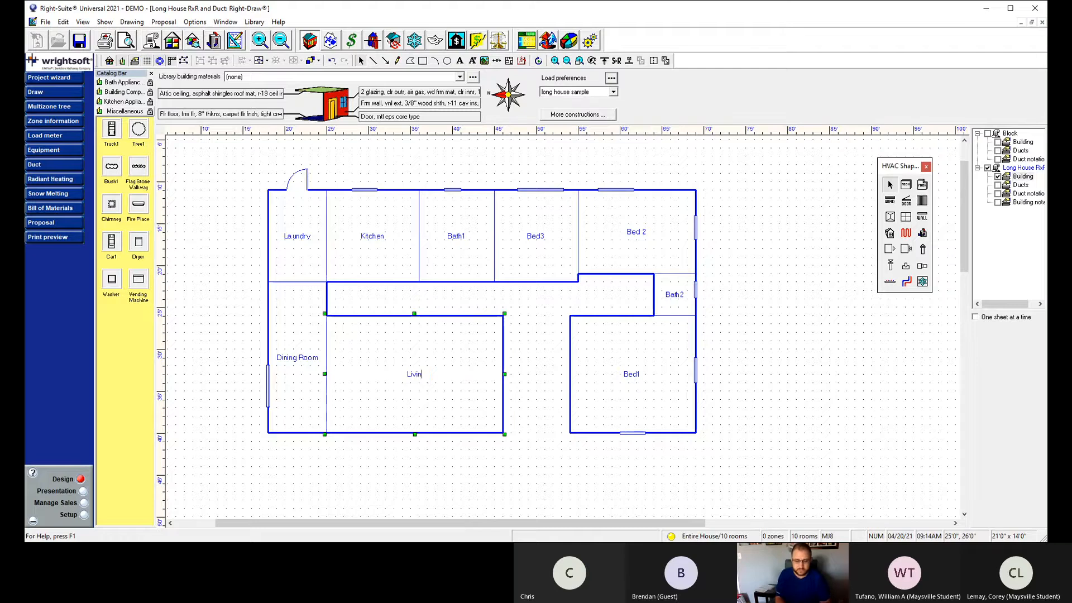
pyautogui.write('g Room')
pyautogui.press('Return')
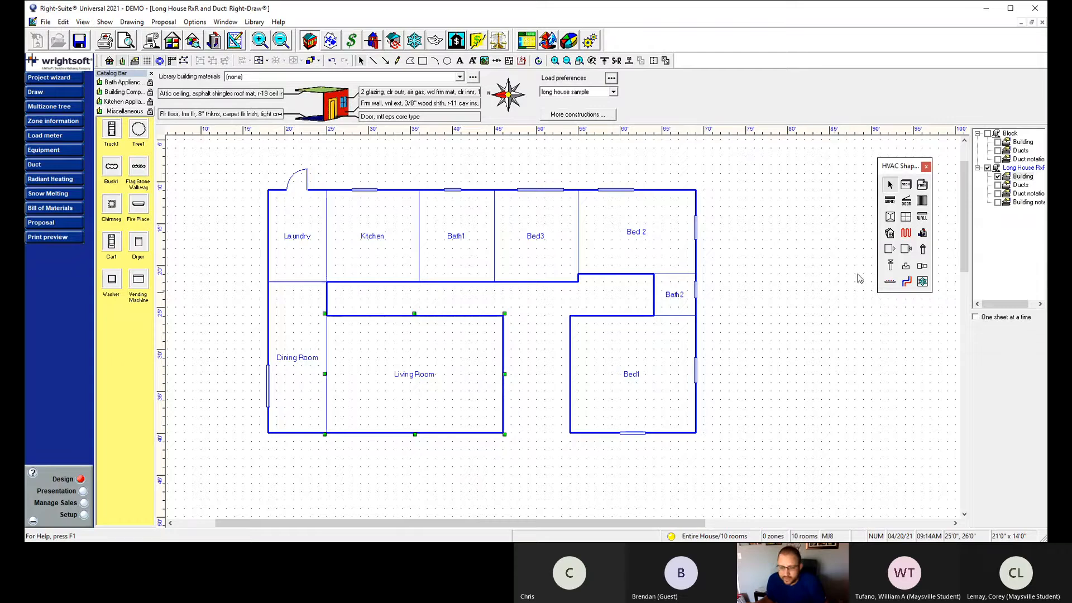
# Add an 8 ft wide window to Living Room's lower exterior wall.
pyautogui.click(890, 201)
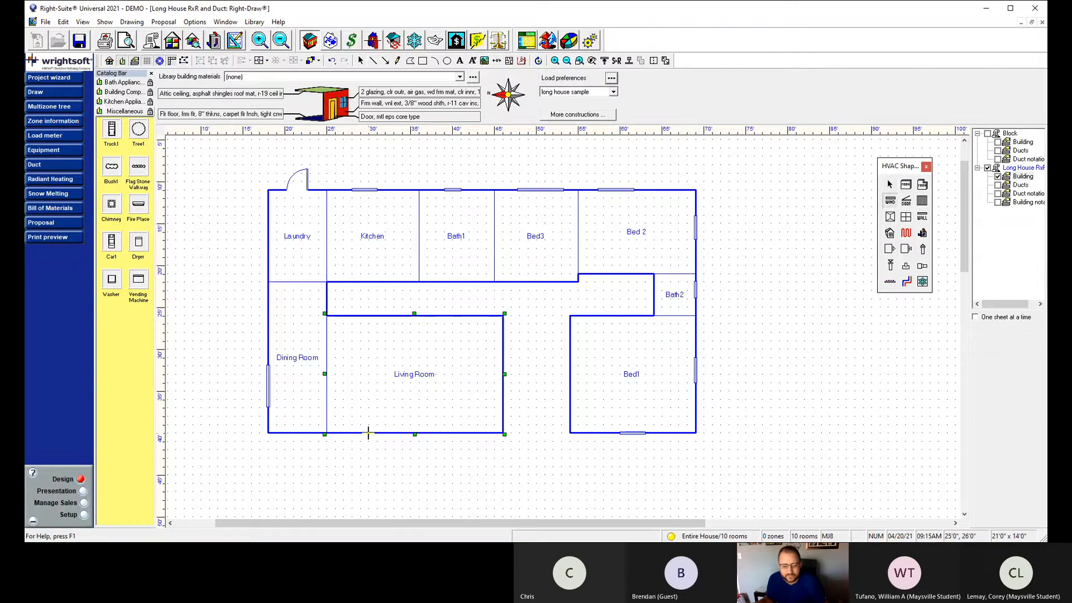
pyautogui.moveTo(368, 433); pyautogui.dragTo(431, 437)
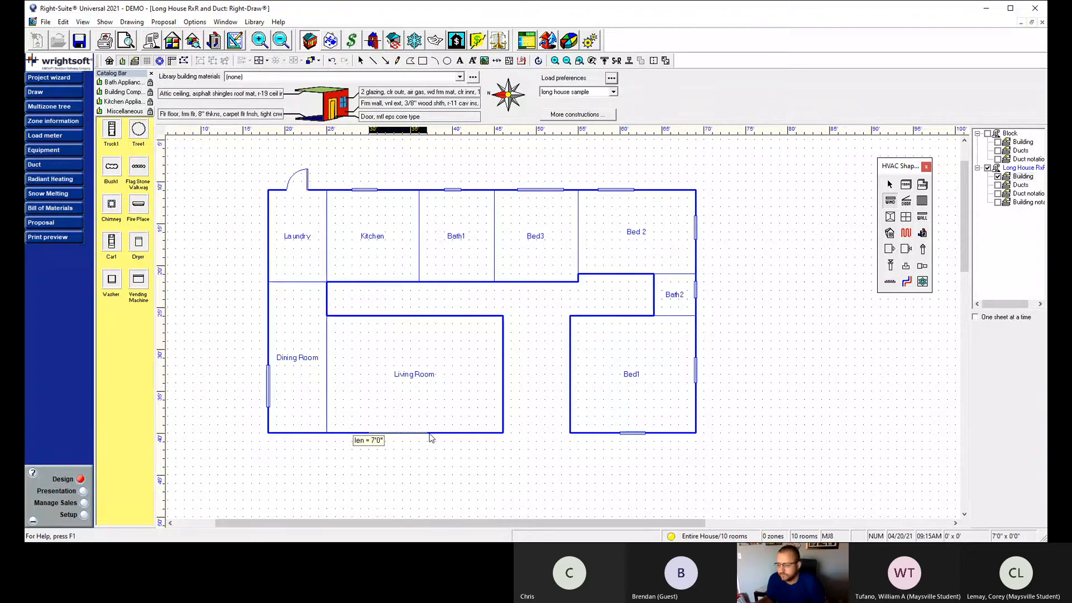
pyautogui.moveTo(430, 438); pyautogui.dragTo(435, 437)
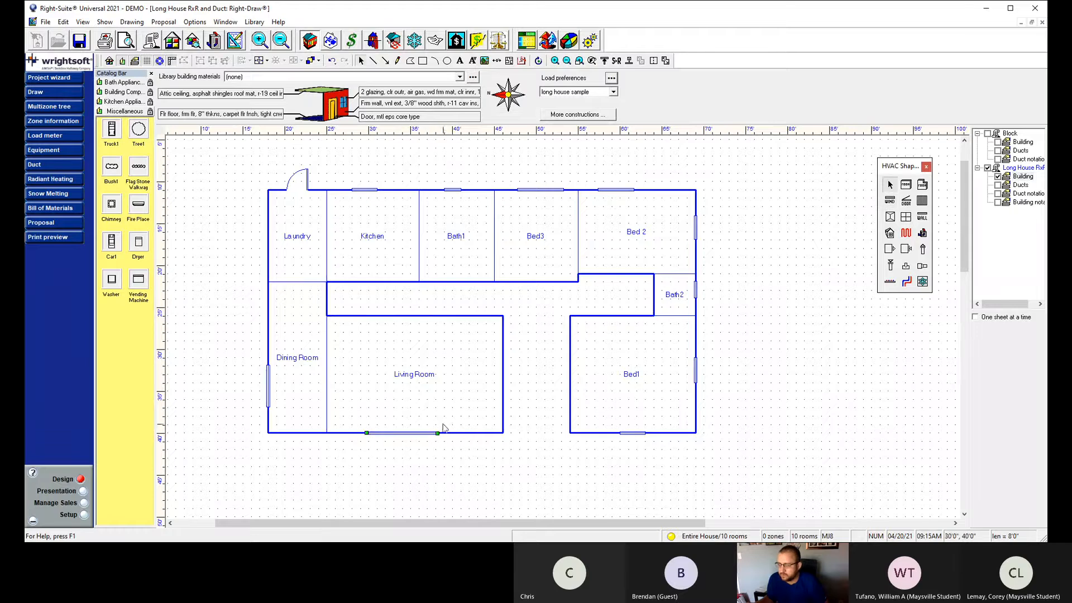
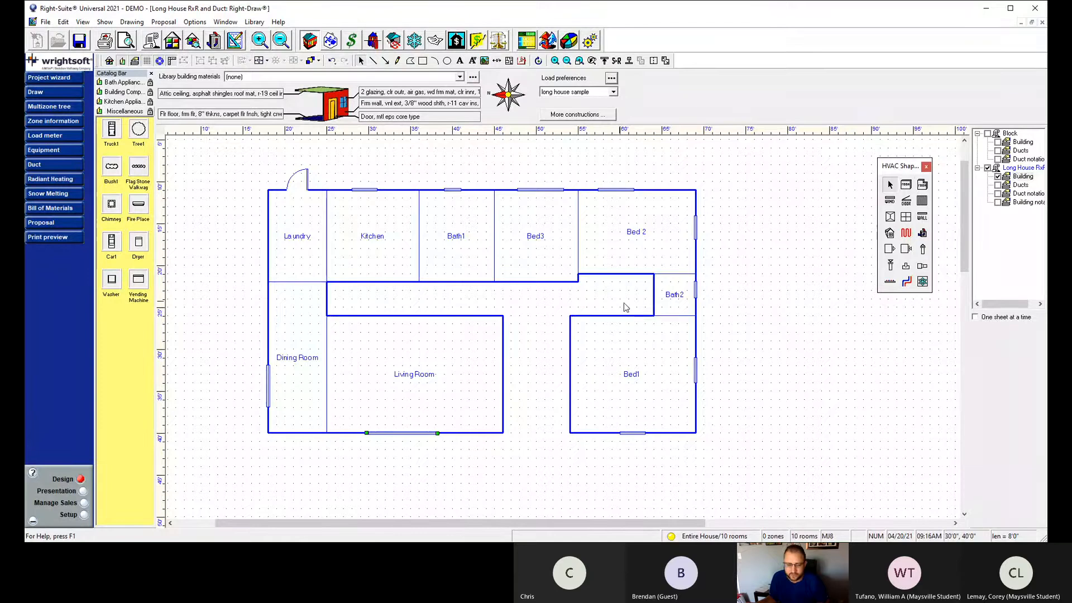
# Trace an irregular hallway room, 39 ft by 19 ft overall, filling the gap between the rooms, and add a 3 ft door to its lower exterior wall.
pyautogui.click(924, 187)
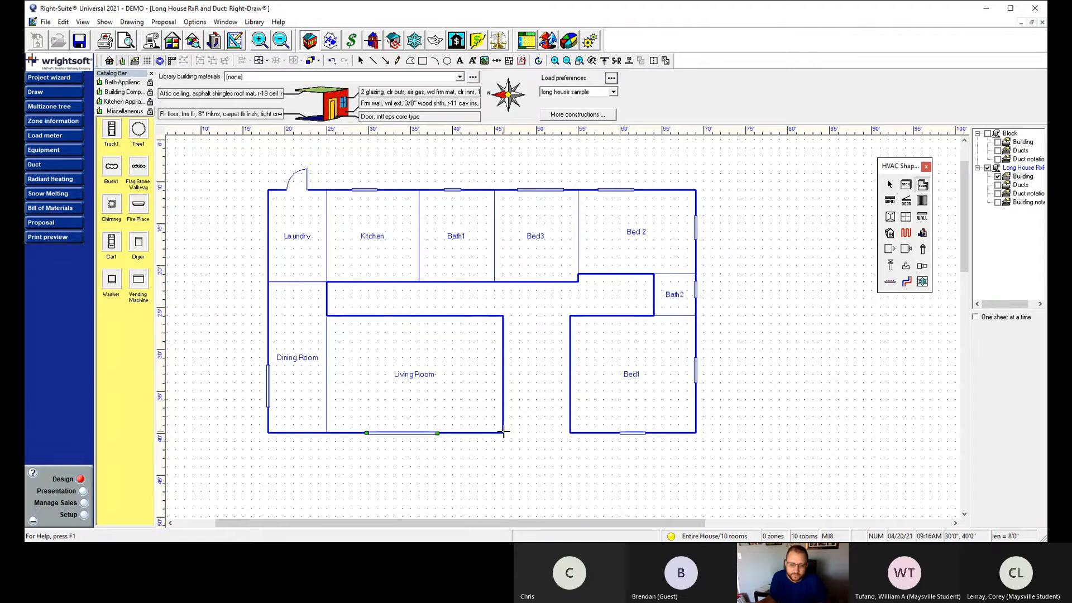
pyautogui.press('Escape')
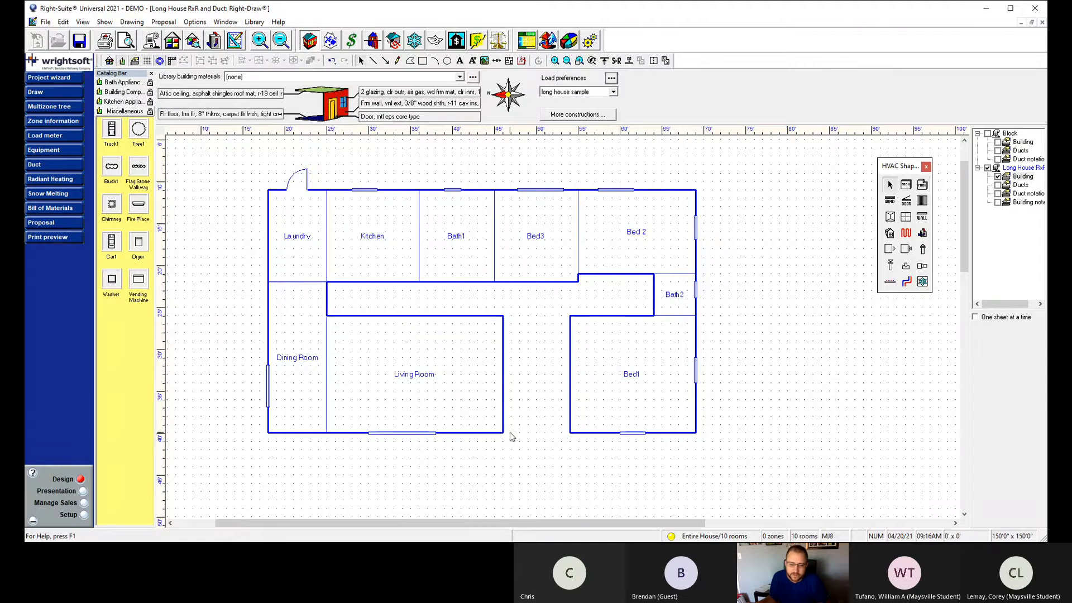
pyautogui.click(923, 185)
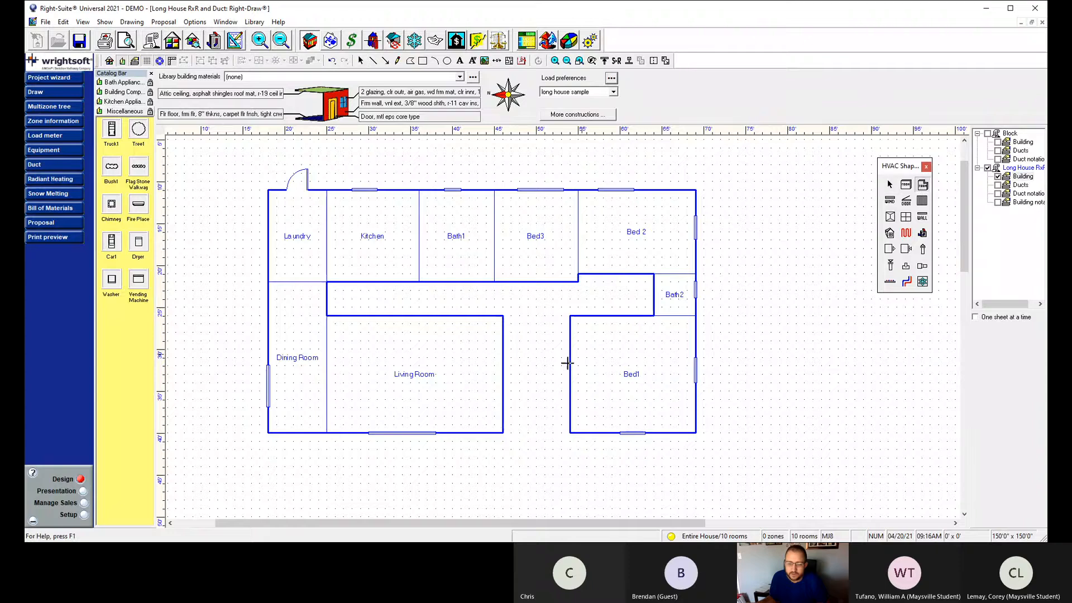
pyautogui.click(503, 432)
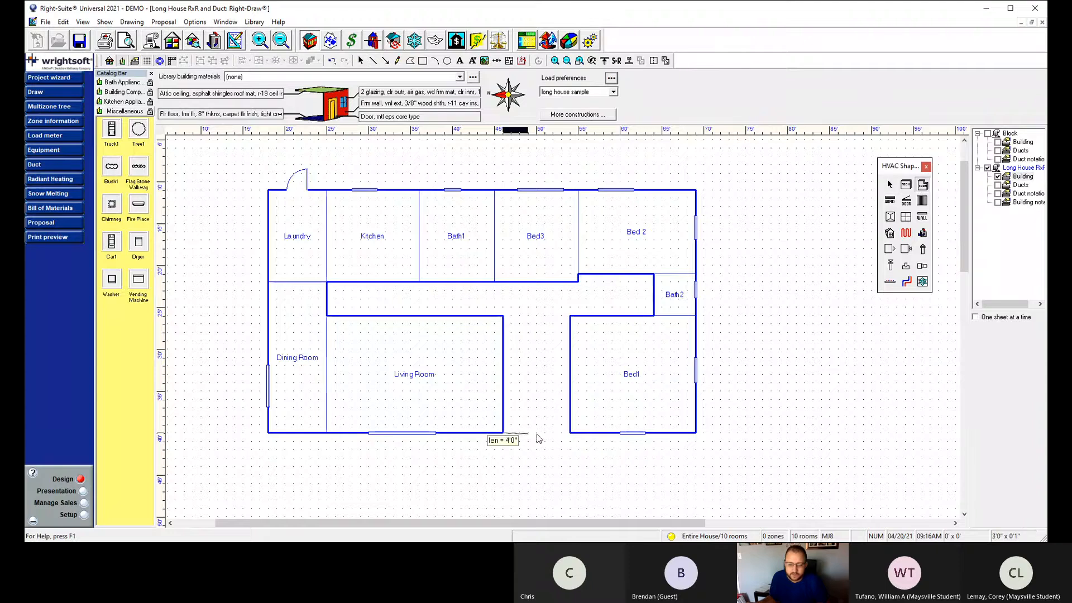
pyautogui.click(570, 434)
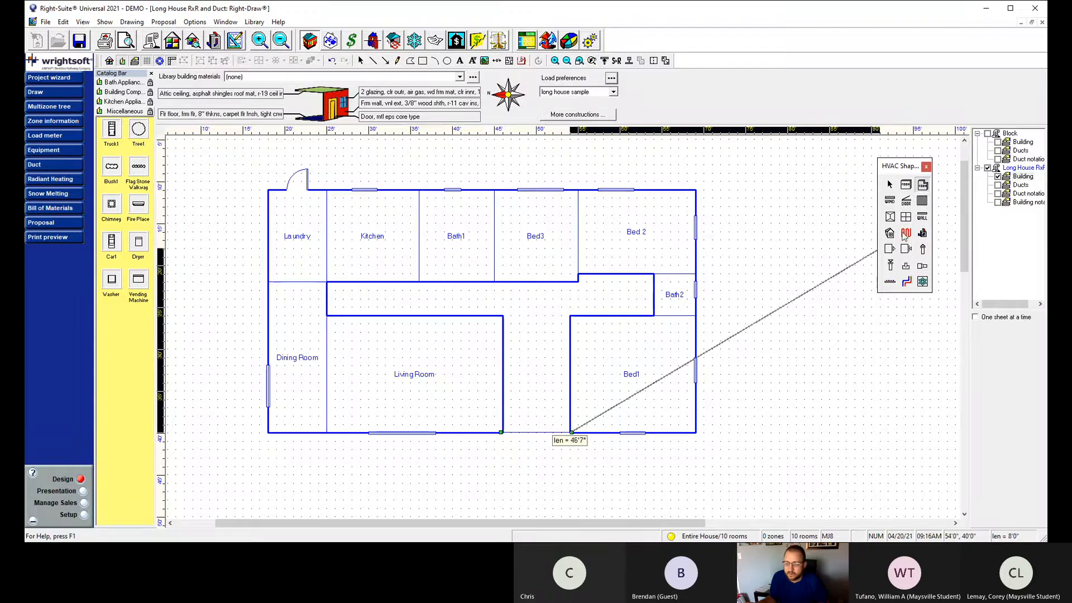
pyautogui.click(570, 315)
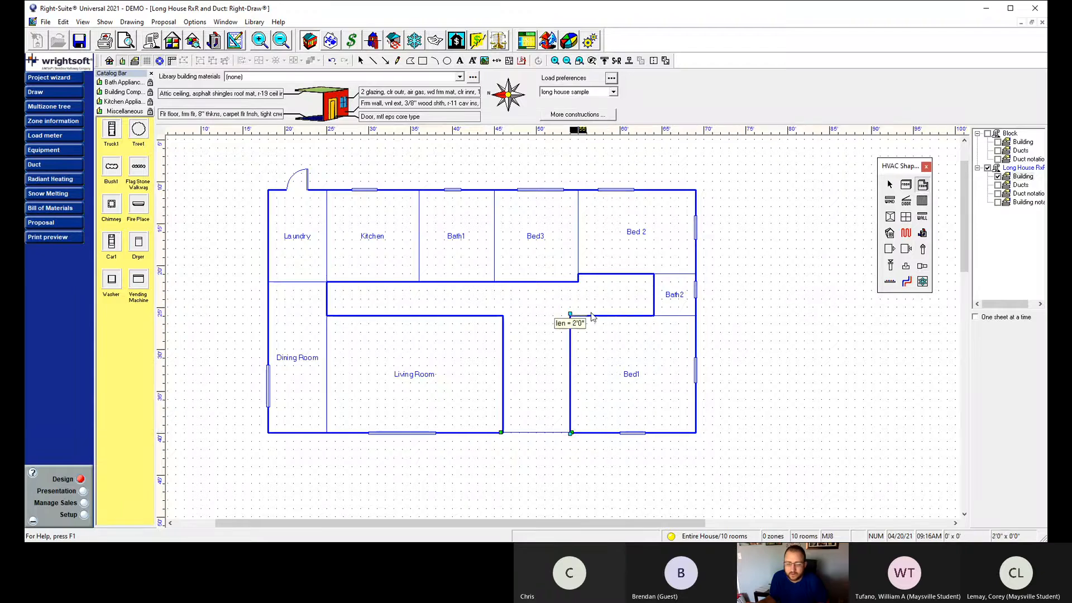
pyautogui.click(655, 316)
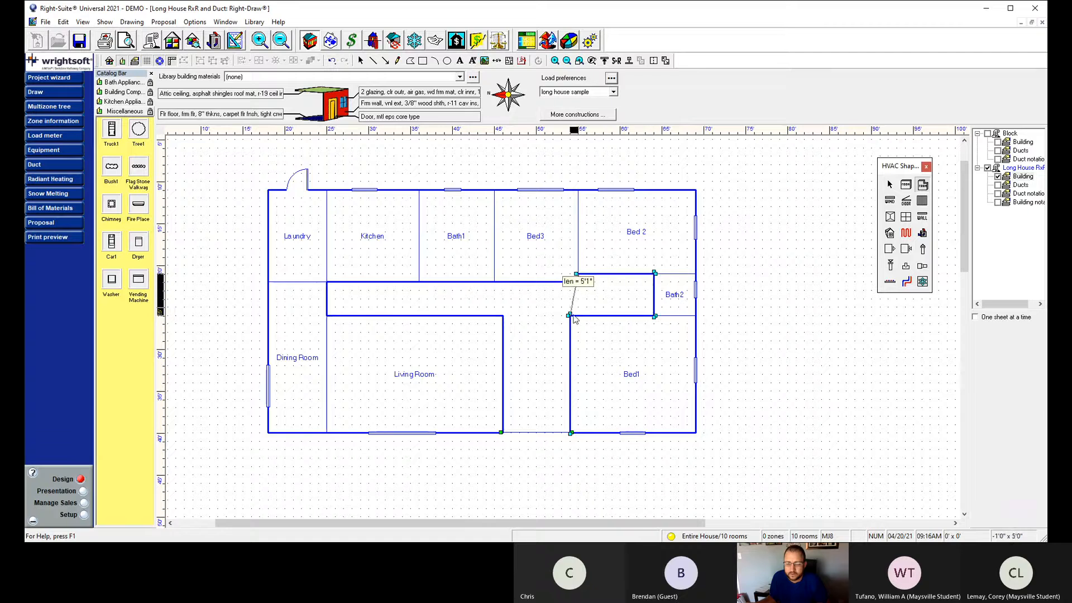
pyautogui.click(578, 282)
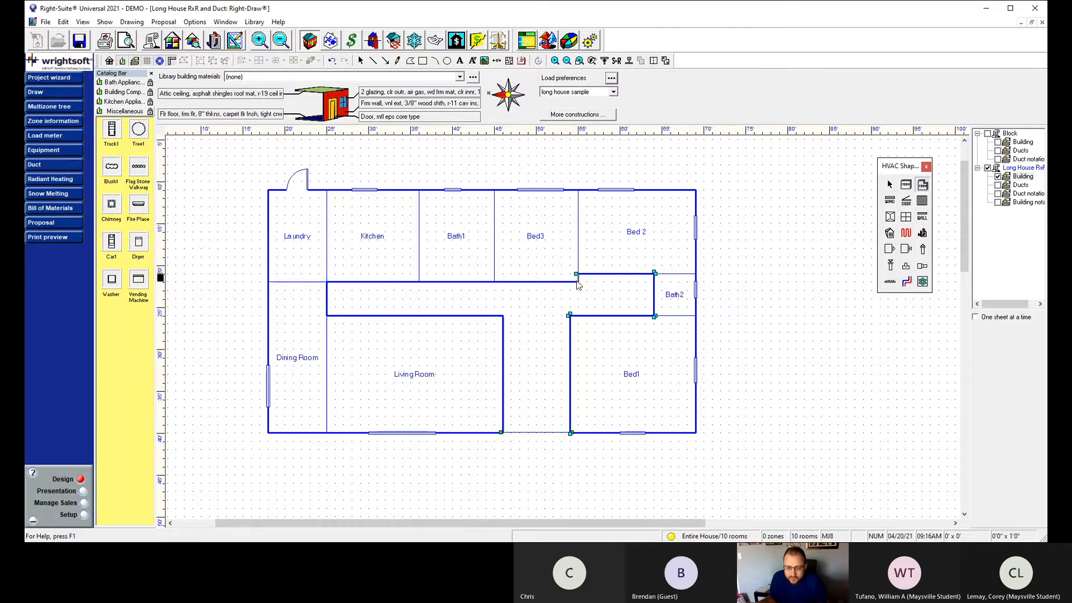
pyautogui.click(327, 282)
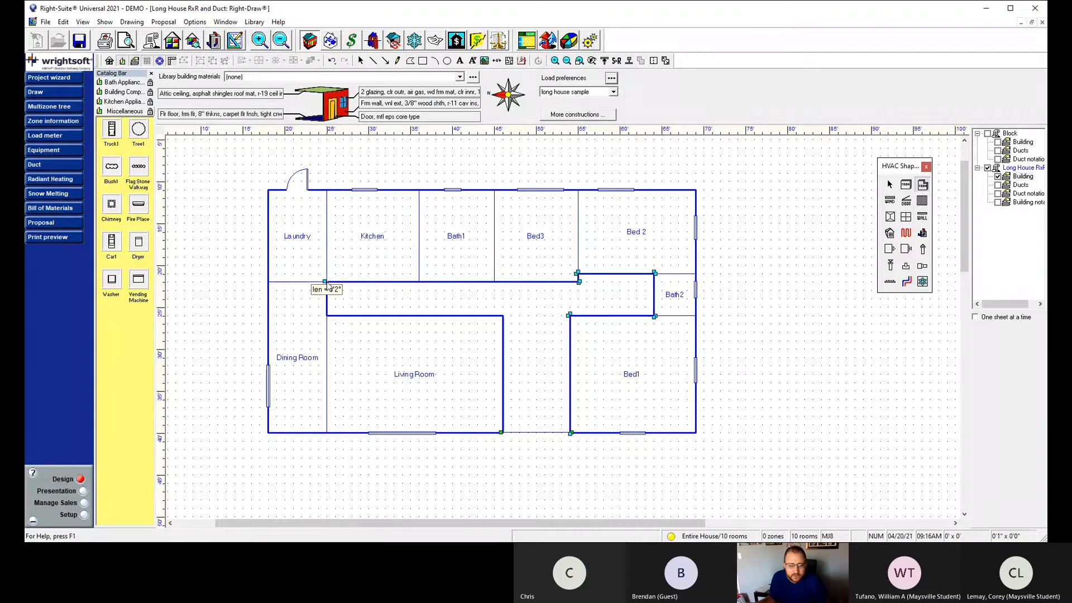
pyautogui.click(371, 321)
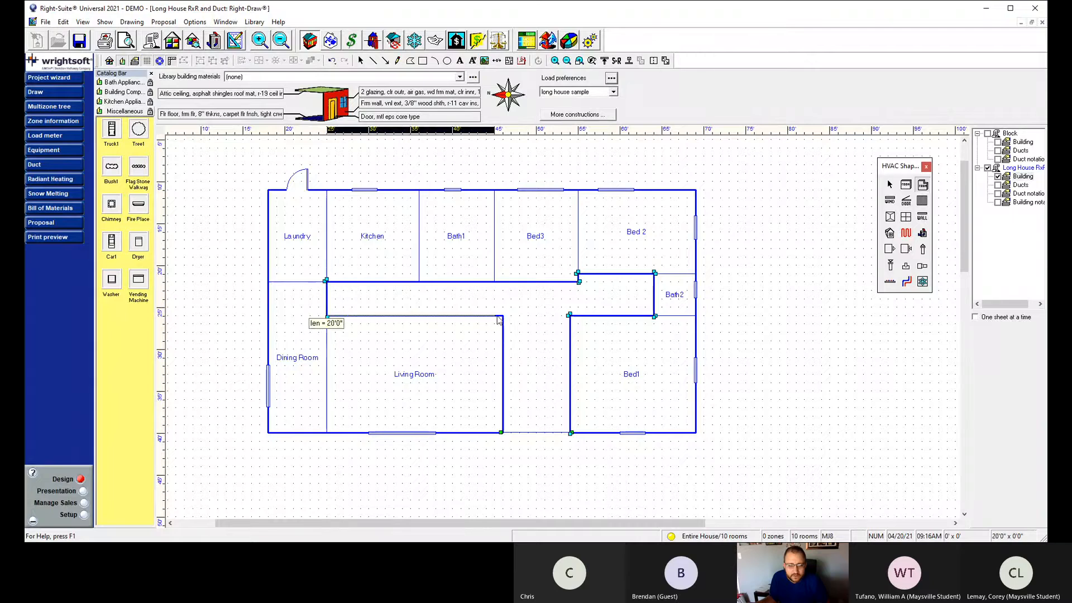
pyautogui.click(504, 317)
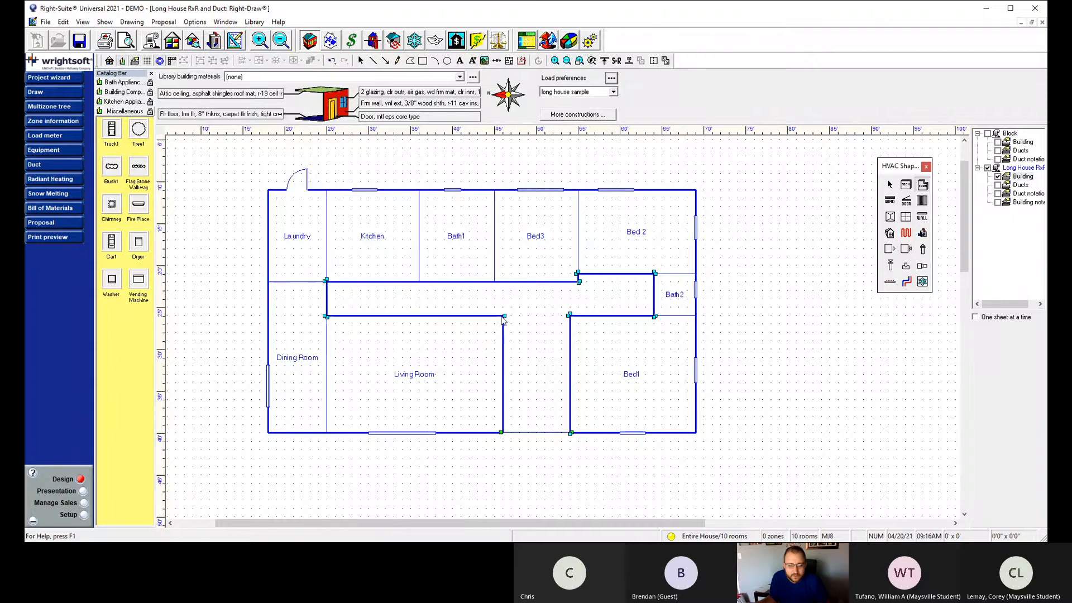
pyautogui.doubleClick(502, 432)
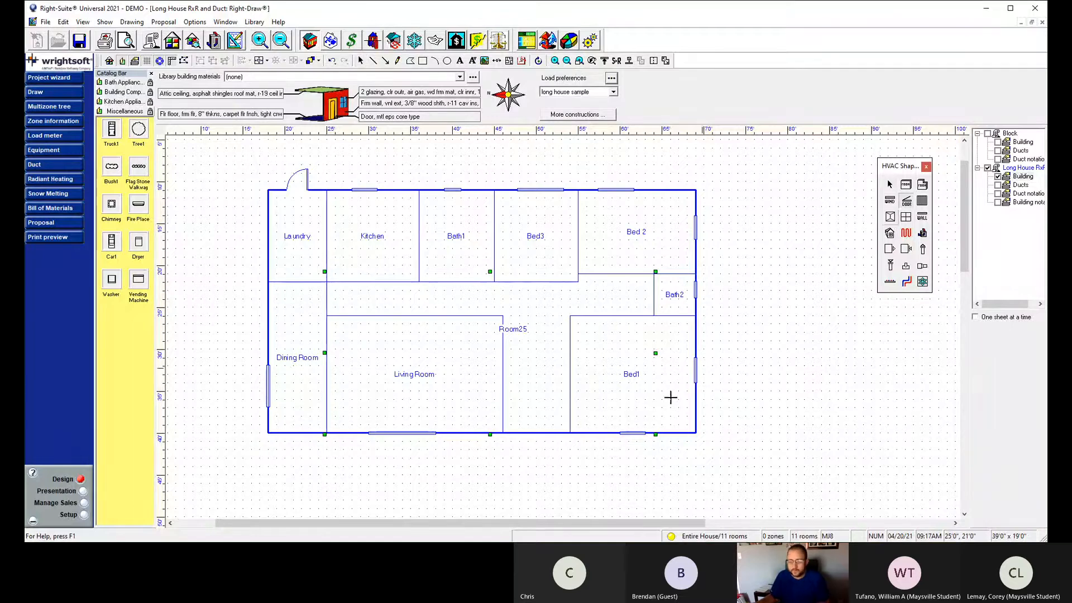
pyautogui.click(530, 432)
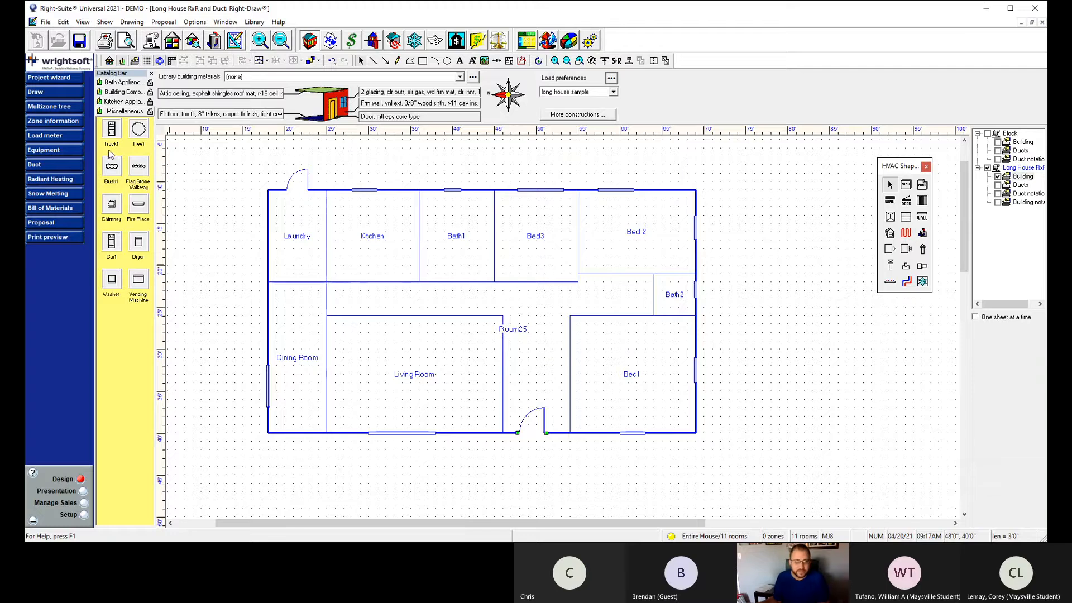
# Review the entire house's zone information, covering the heating and cooling load summary and the system characteristics.
pyautogui.click(48, 121)
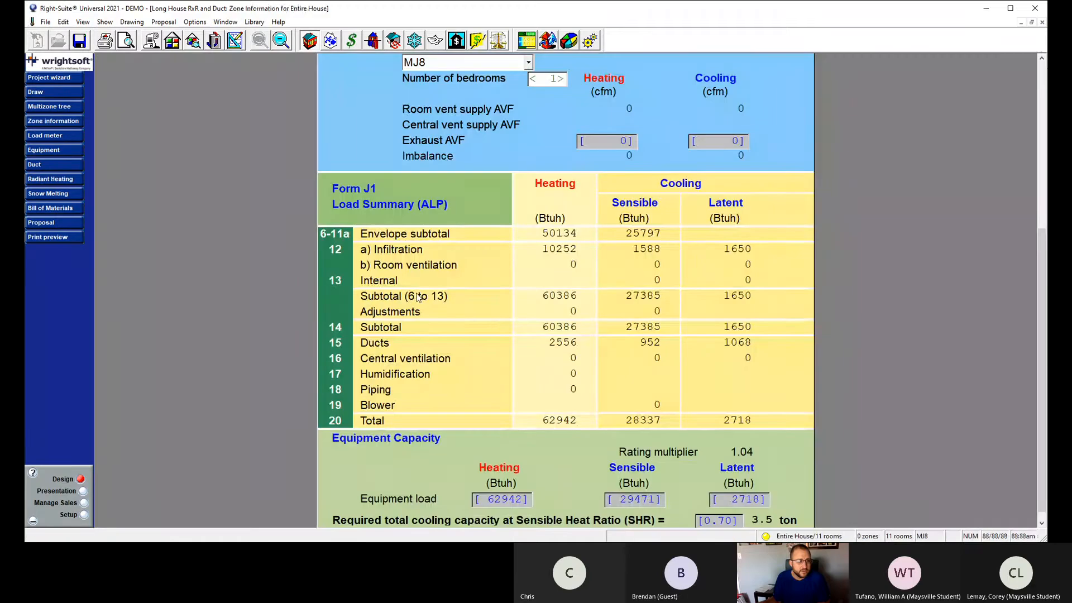
pyautogui.scroll(-1, 500, 323)
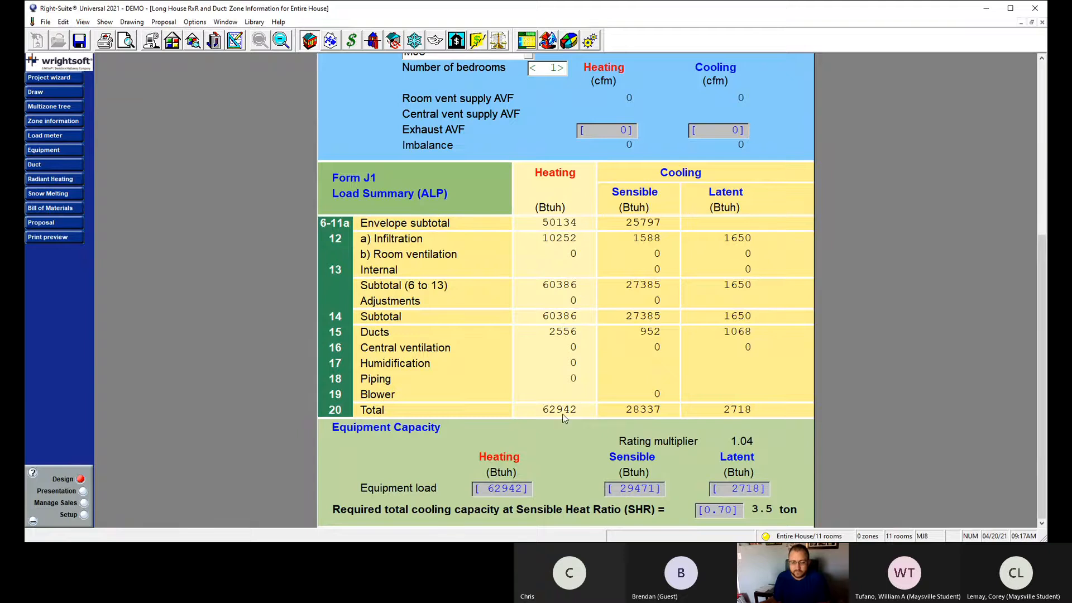
pyautogui.scroll(5, 617, 429)
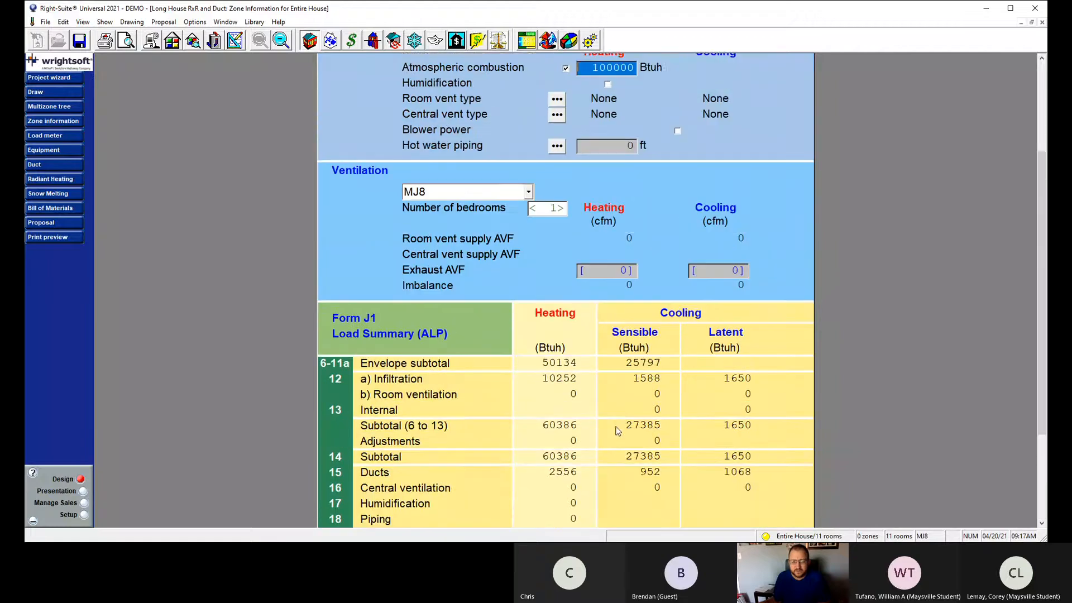
pyautogui.scroll(1, 614, 431)
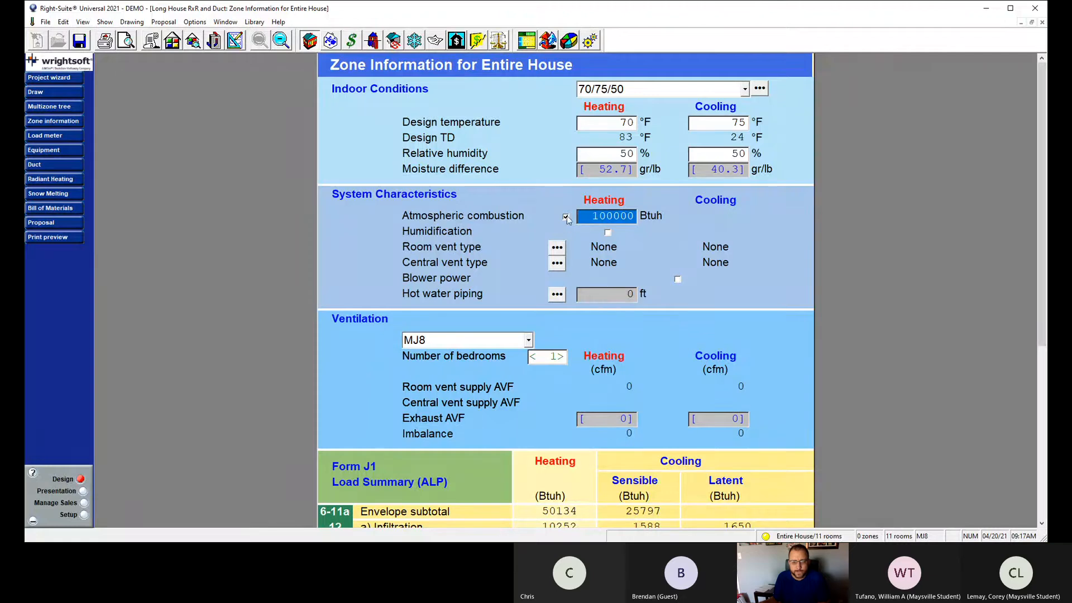
# Check the entire house's load breakdown by component in the load meter and return to the floor plan.
pyautogui.click(57, 137)
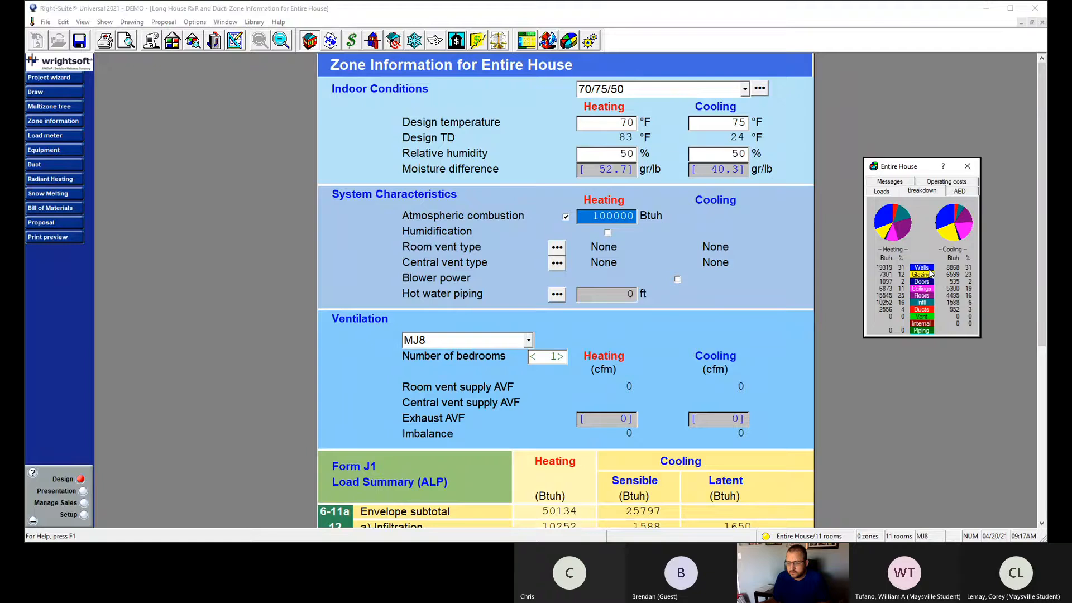
pyautogui.click(967, 167)
pyautogui.click(39, 92)
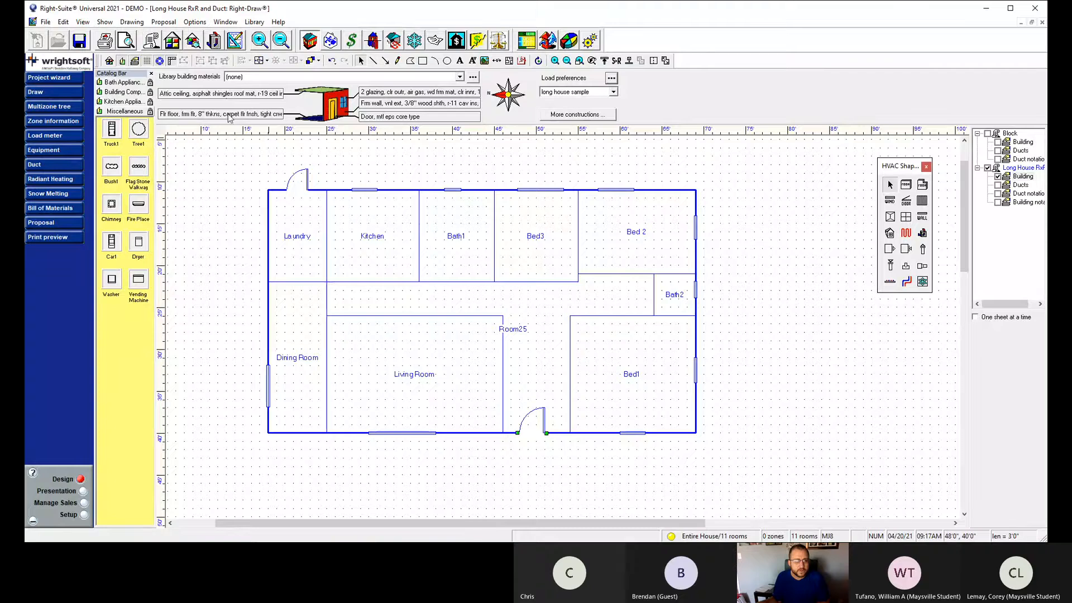
pyautogui.doubleClick(408, 106)
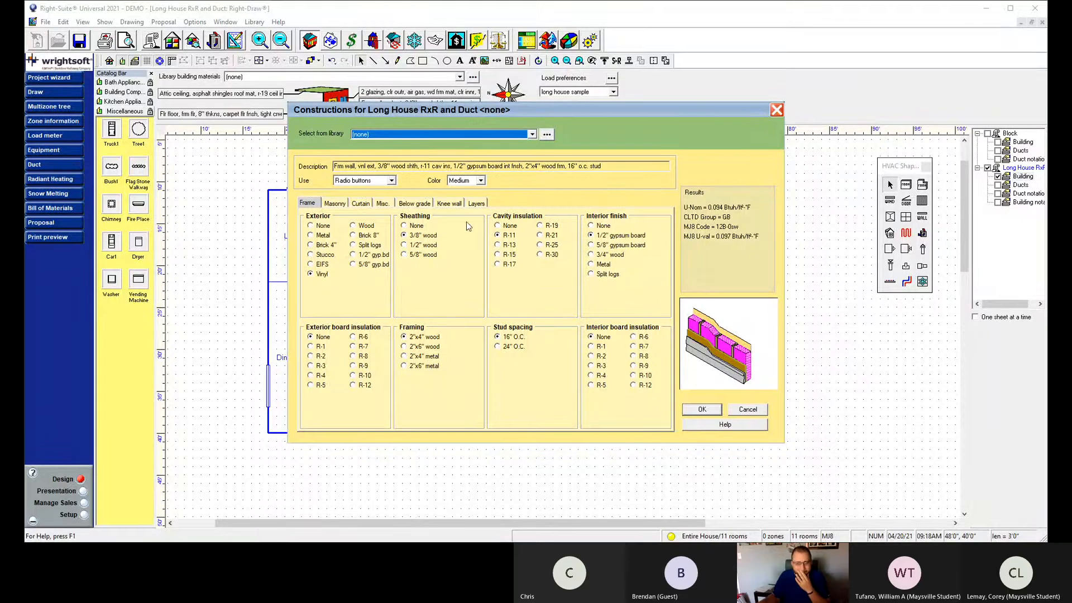
pyautogui.click(311, 247)
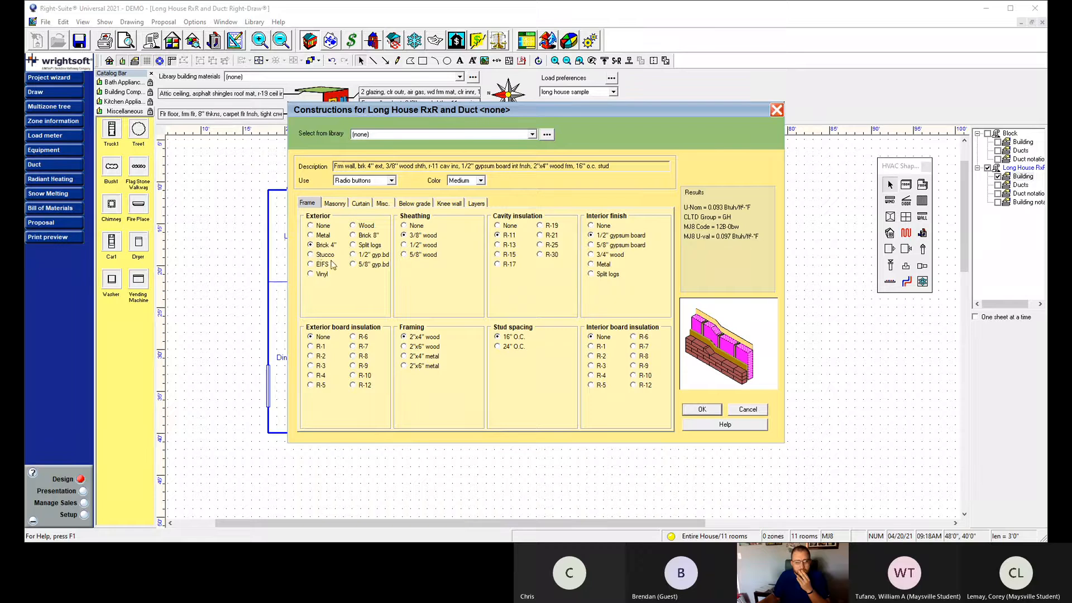
pyautogui.click(776, 111)
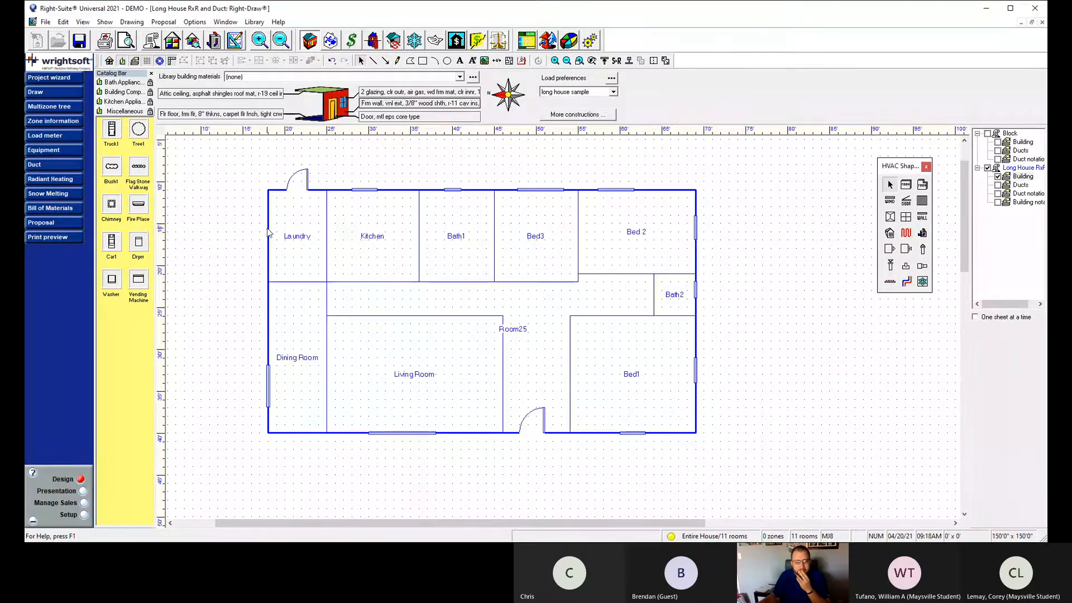
# Look through the sheet's General, Building, Ducts, Notations and Radiant properties.
pyautogui.click(267, 230)
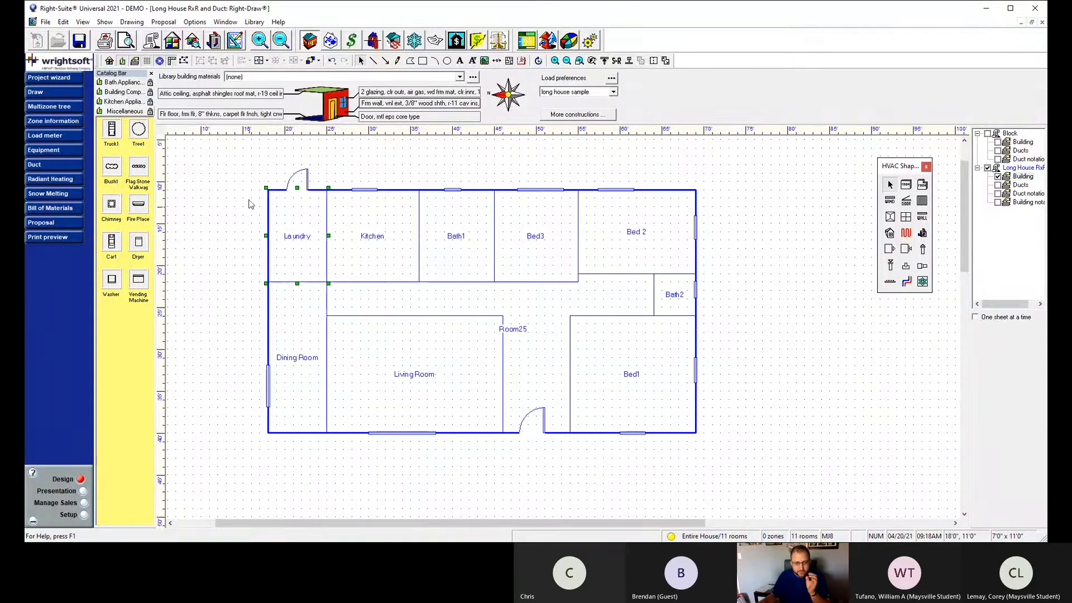
pyautogui.moveTo(247, 178); pyautogui.dragTo(710, 456)
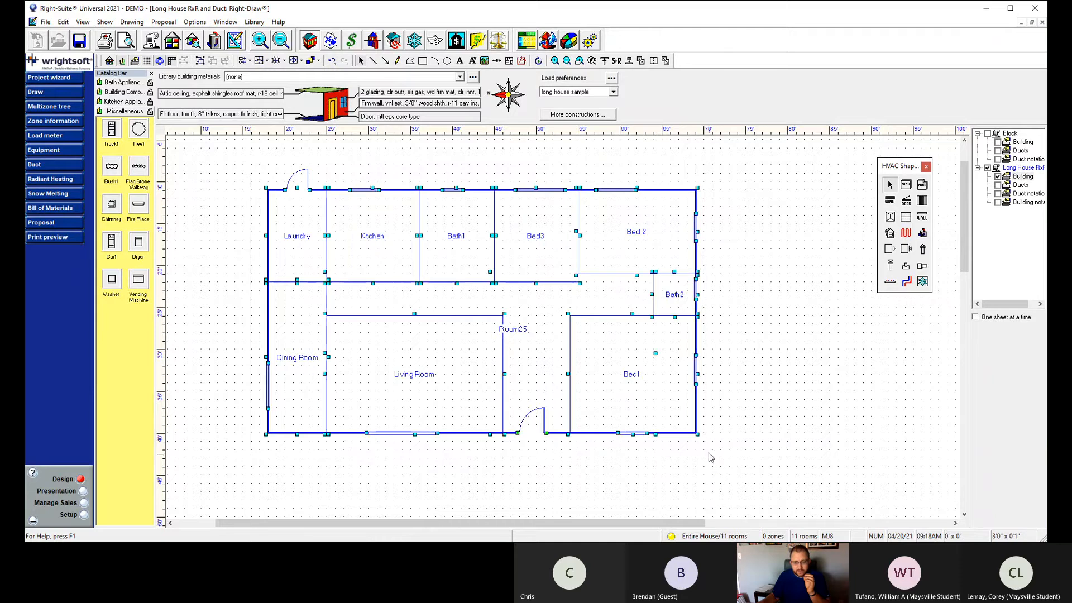
pyautogui.doubleClick(694, 343)
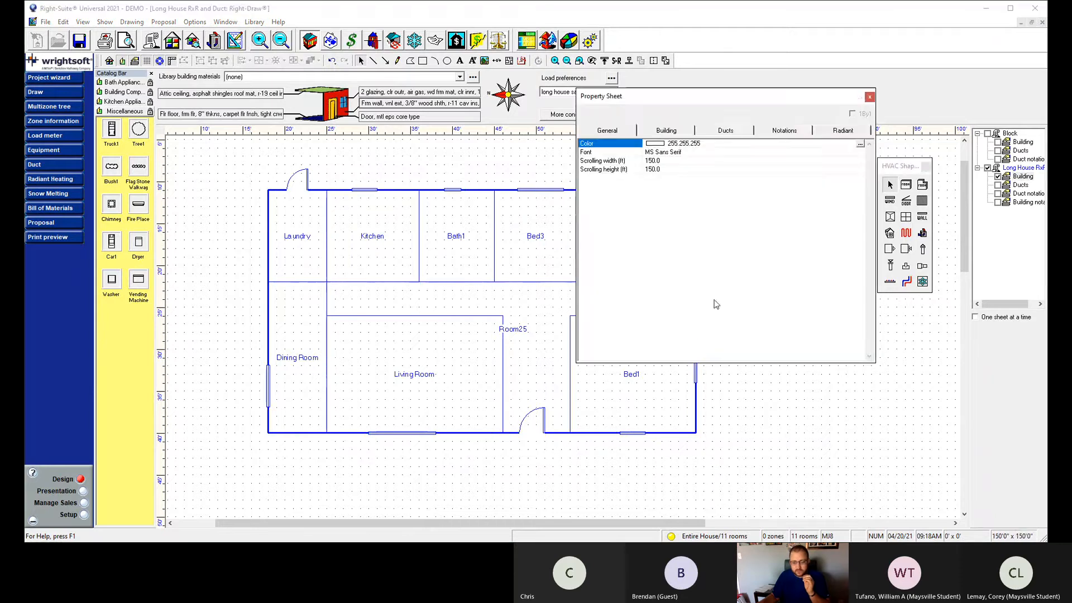
pyautogui.click(664, 132)
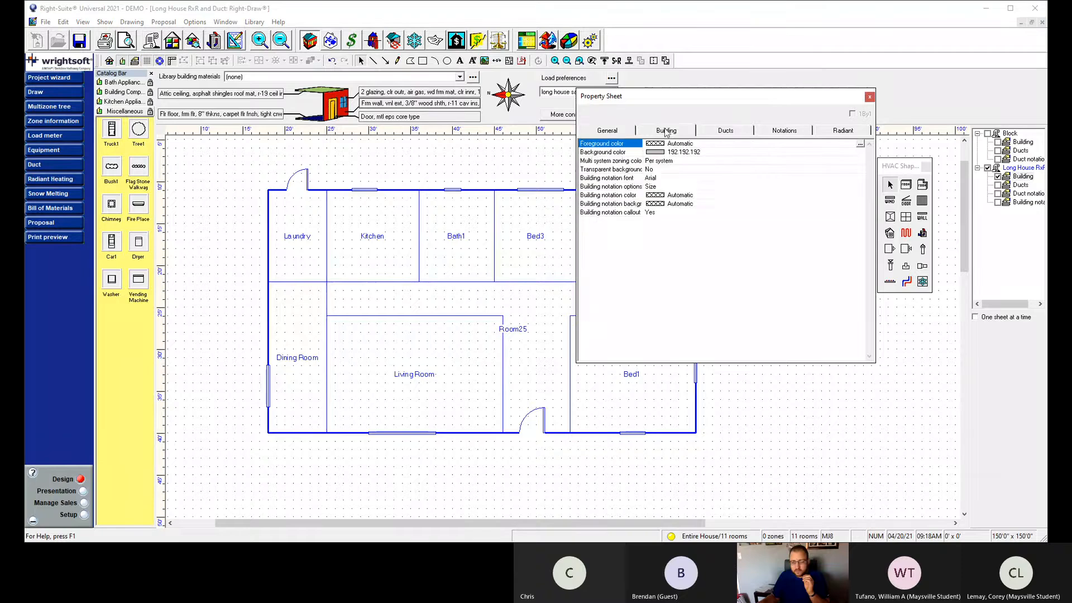
pyautogui.click(720, 132)
pyautogui.click(785, 132)
pyautogui.click(841, 132)
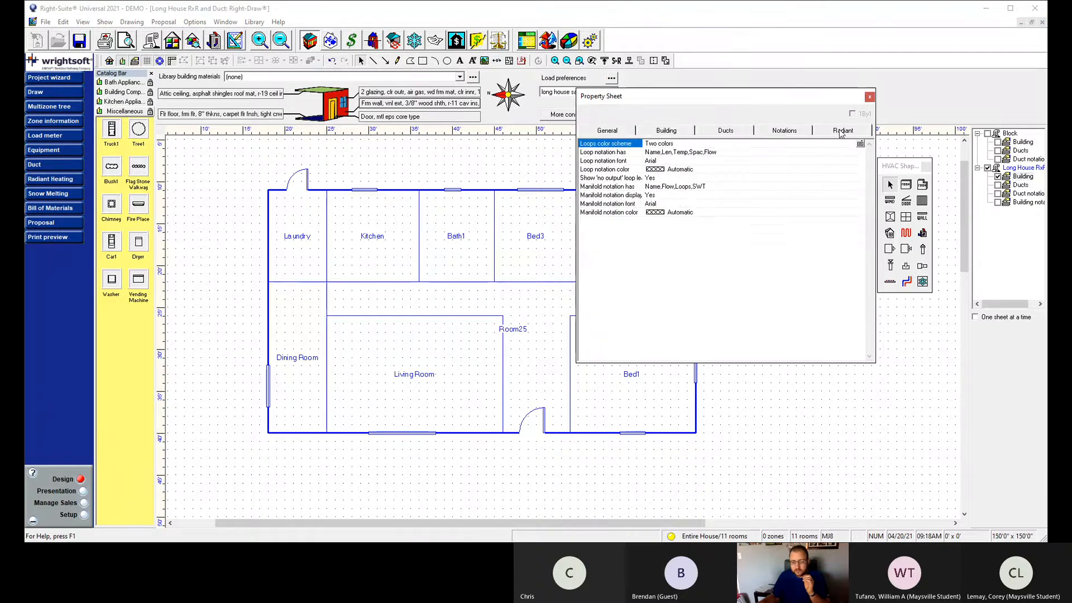
pyautogui.click(869, 97)
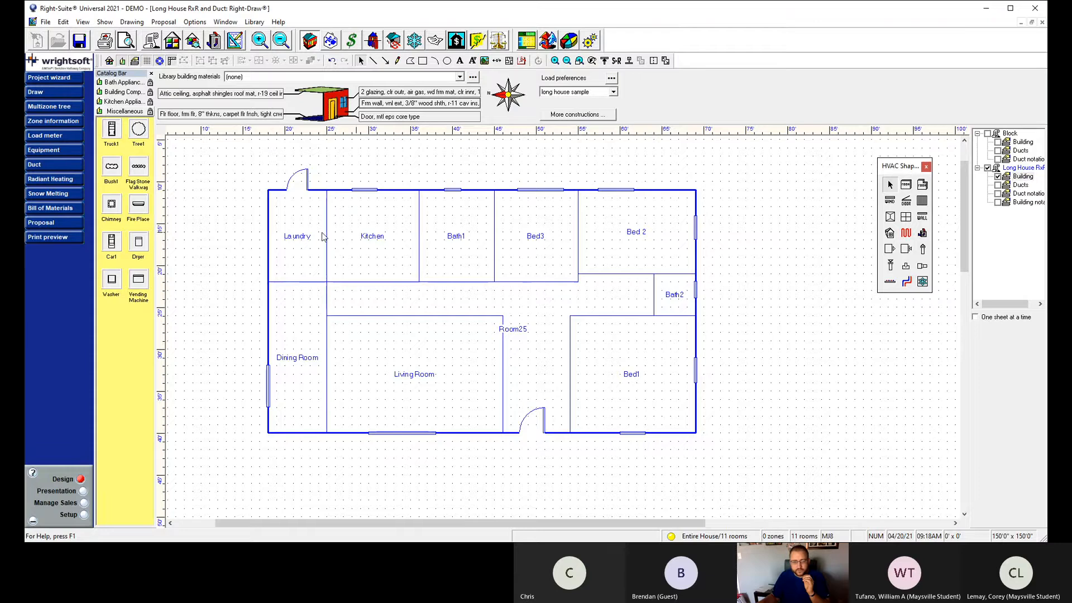
pyautogui.moveTo(250, 173); pyautogui.dragTo(723, 378)
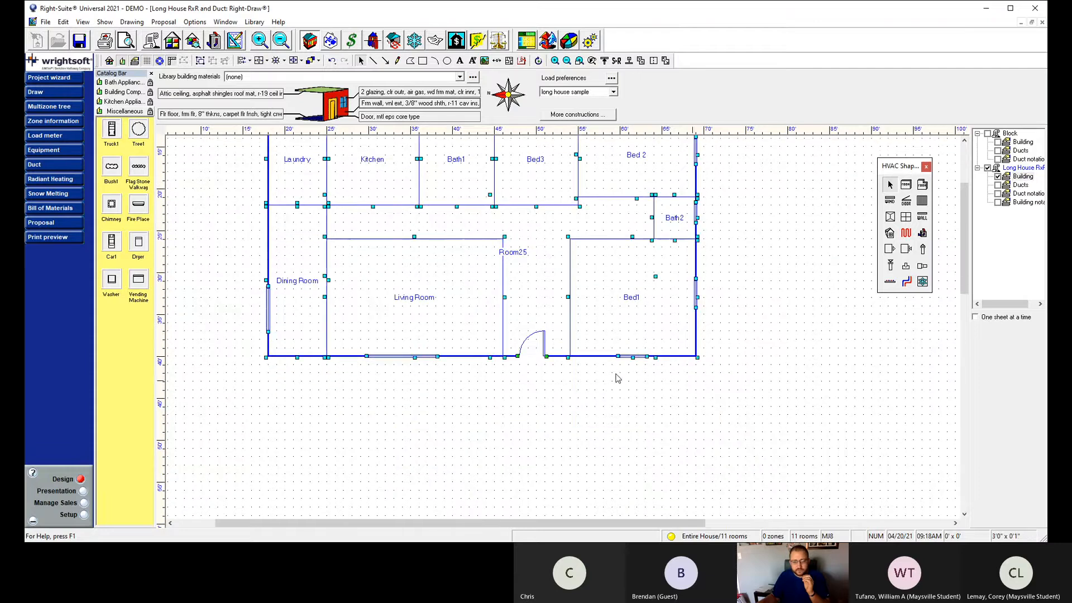
pyautogui.doubleClick(452, 292)
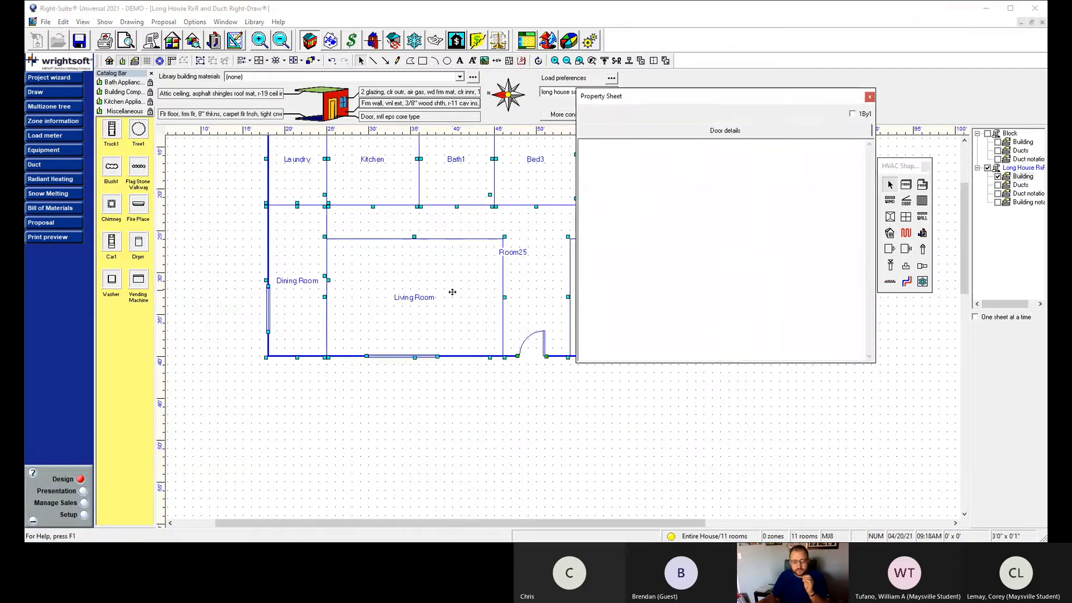
pyautogui.click(869, 97)
pyautogui.scroll(2, 715, 387)
pyautogui.scroll(-4, 763, 378)
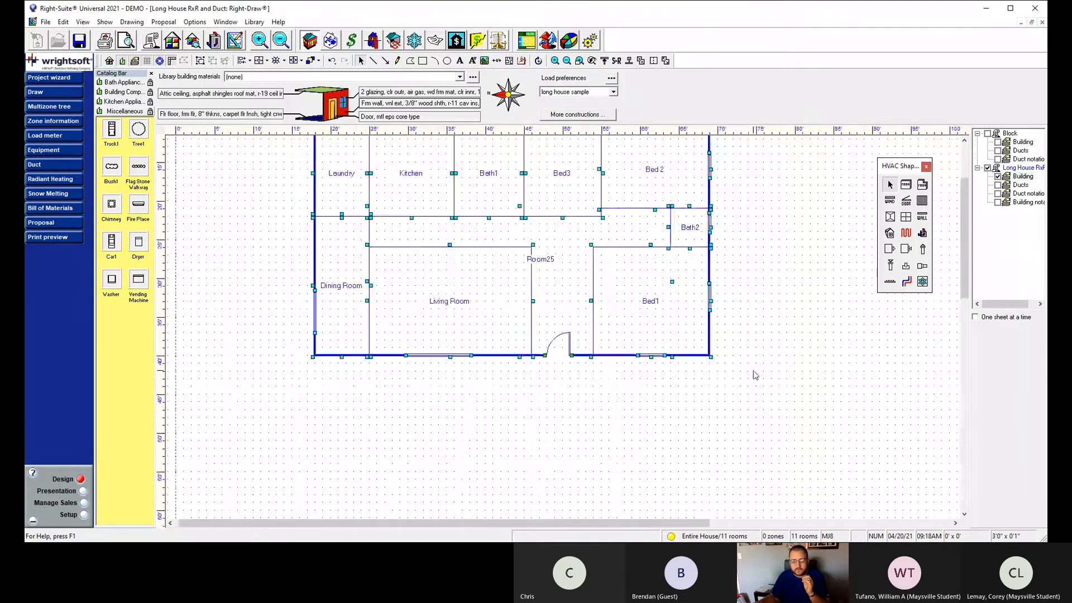
pyautogui.click(671, 281)
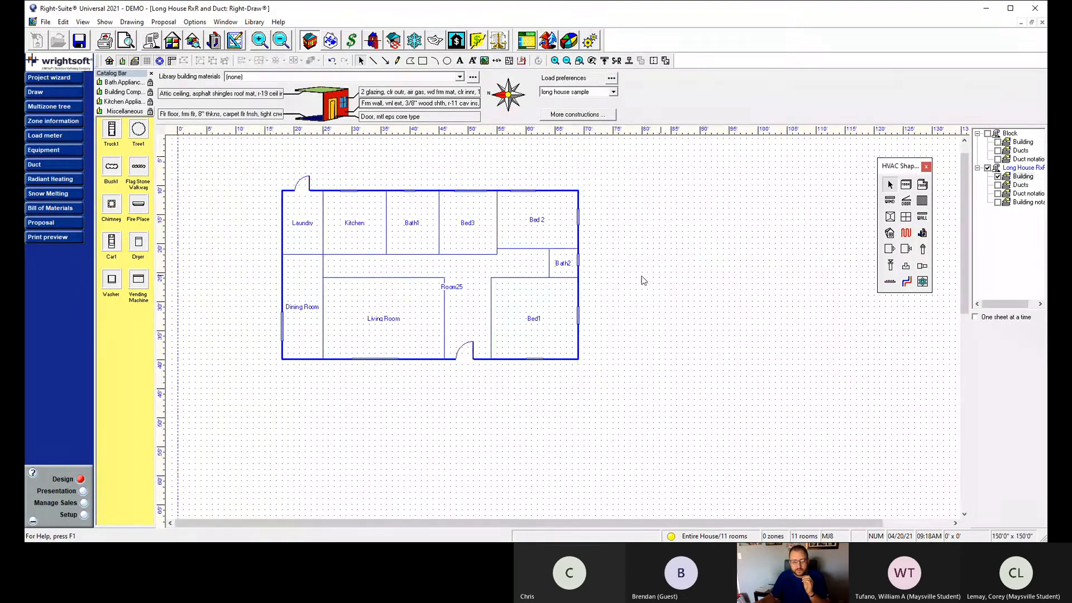
# Change the Laundry room's exterior wall construction to a Brick 4" exterior.
pyautogui.doubleClick(301, 210)
pyautogui.click(690, 131)
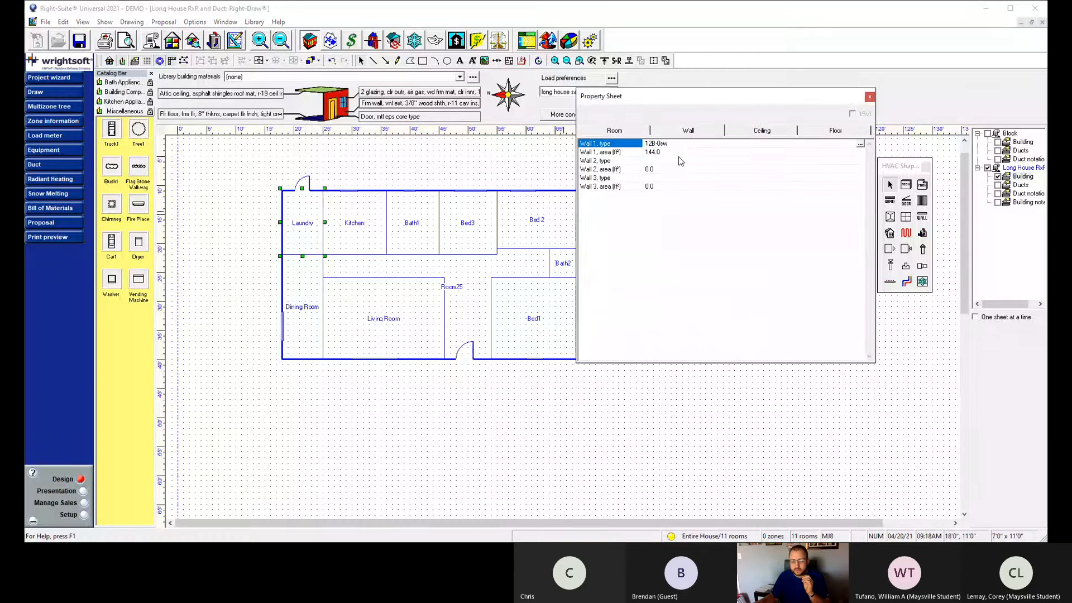
pyautogui.doubleClick(678, 143)
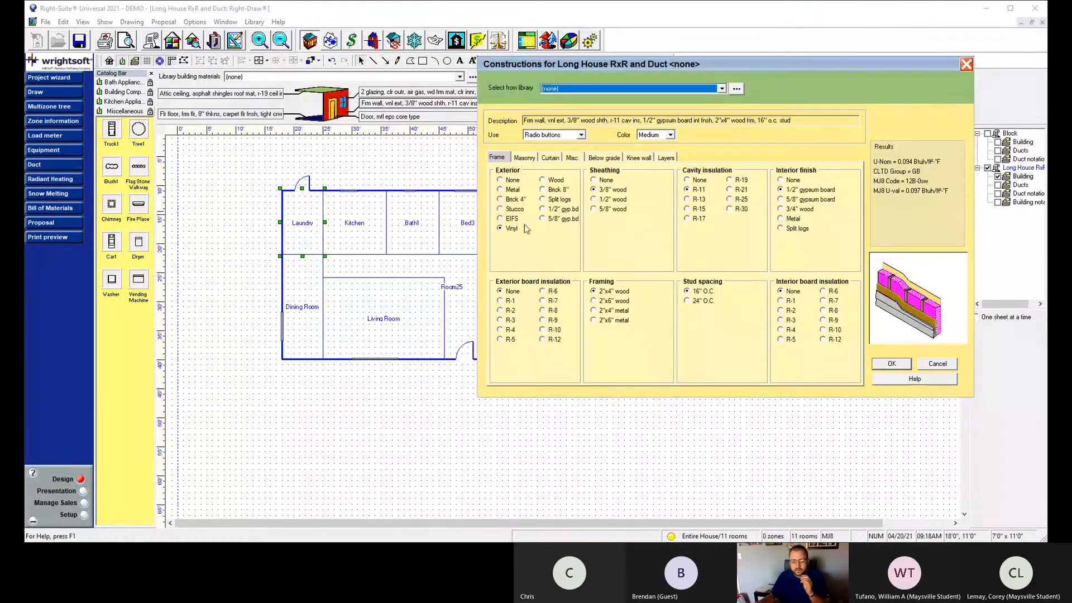
pyautogui.click(500, 200)
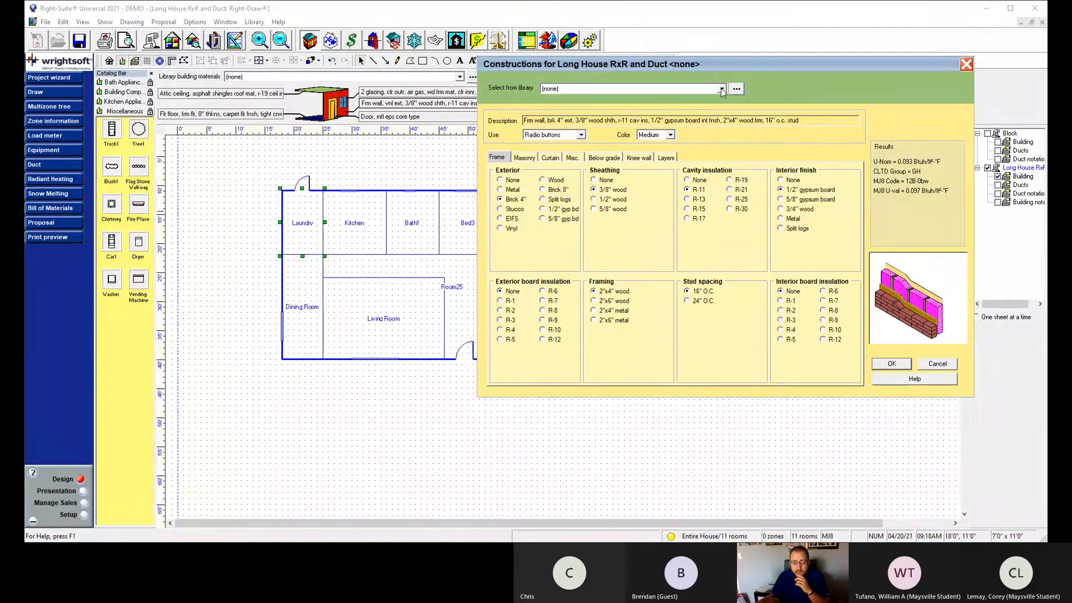
pyautogui.click(891, 363)
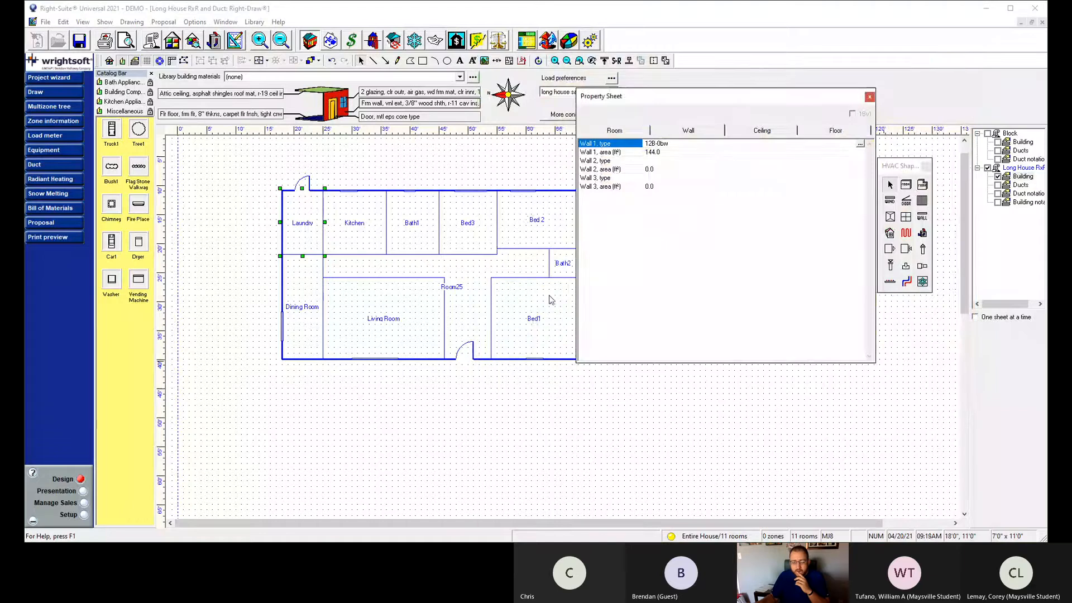
# Set the Dining Room's exterior wall construction to Brick 4" and close the property sheet.
pyautogui.click(296, 288)
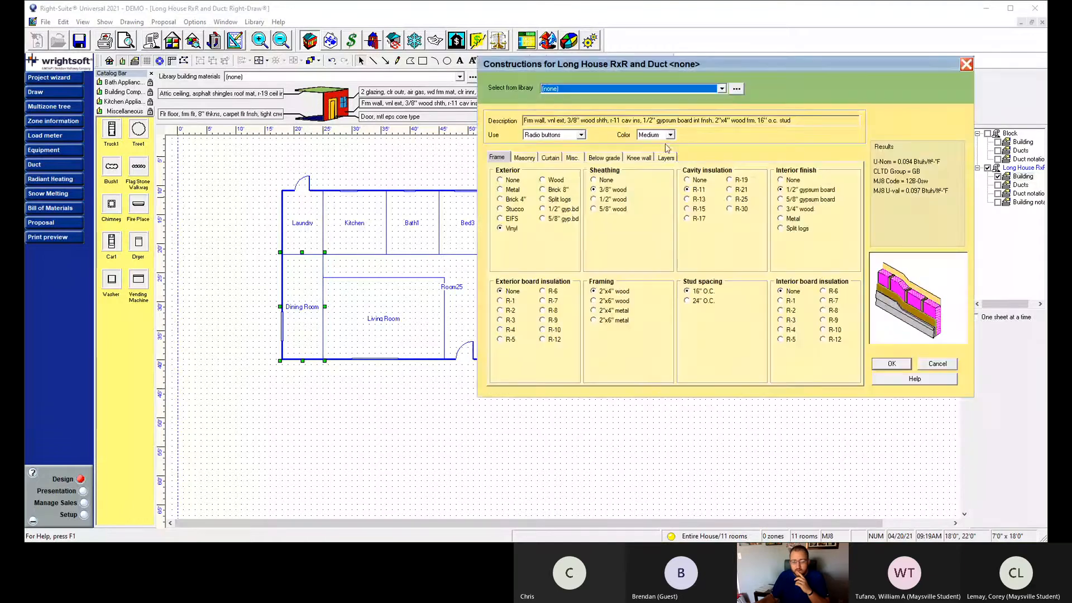
pyautogui.doubleClick(667, 145)
pyautogui.click(500, 199)
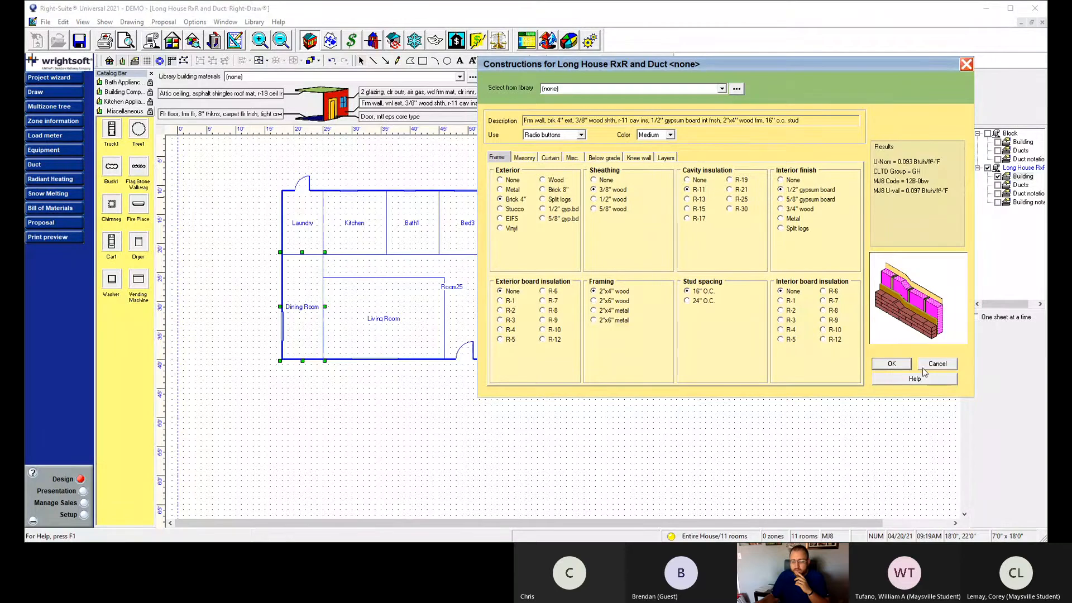
pyautogui.click(891, 364)
pyautogui.click(621, 433)
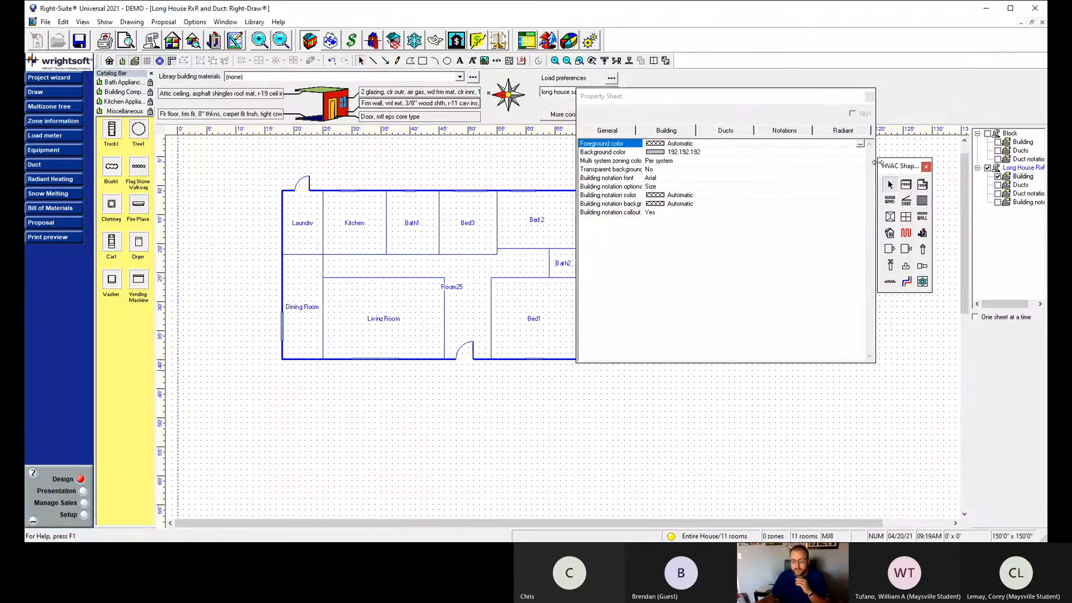
pyautogui.click(869, 97)
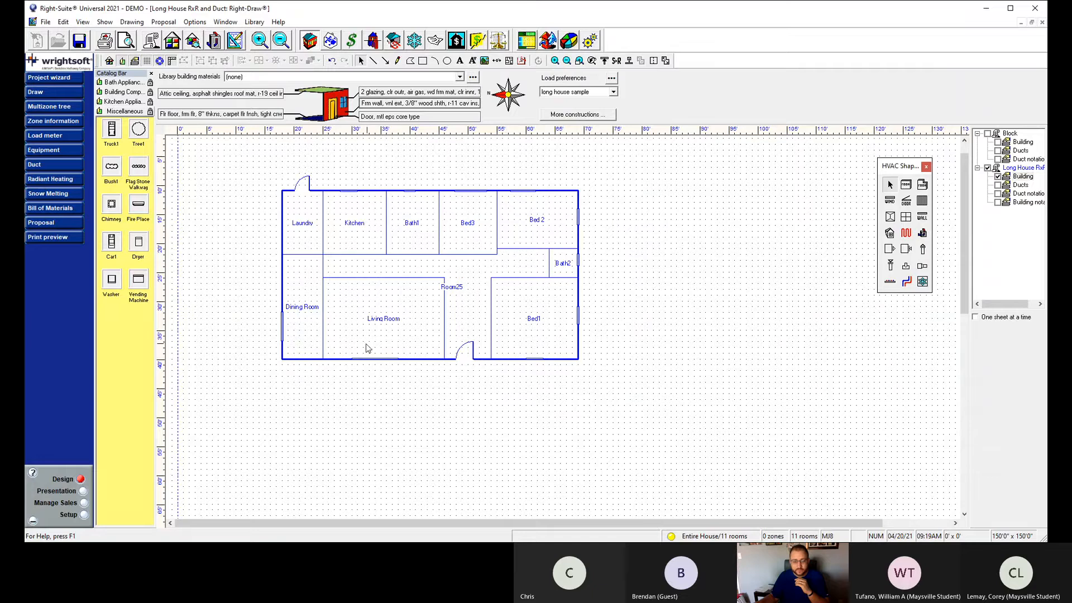
# Give the Living Room's exterior wall the Brick 4" exterior in its frame wall construction.
pyautogui.doubleClick(377, 330)
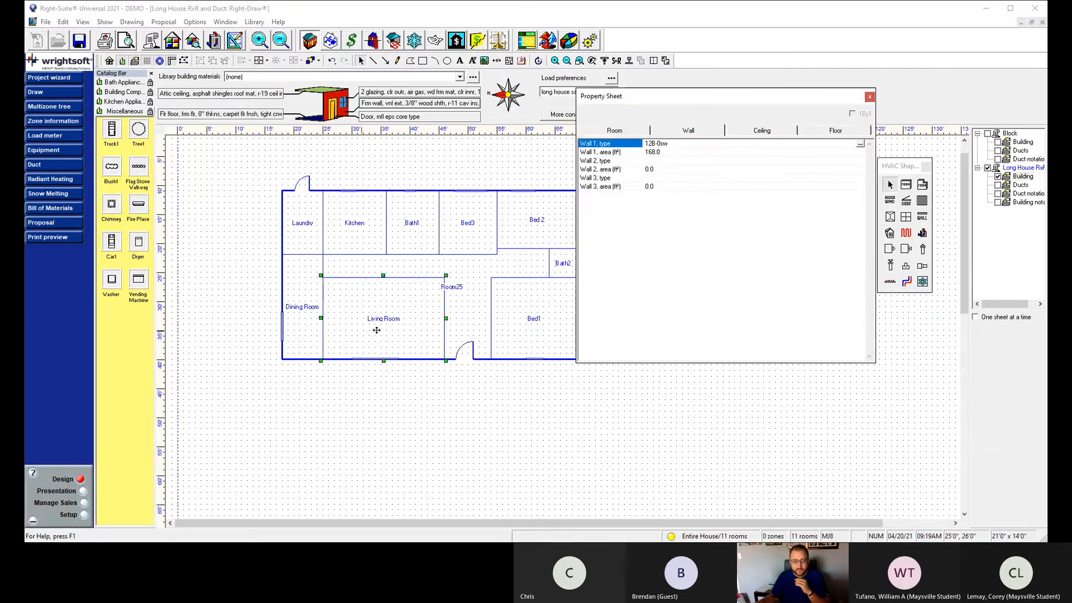
pyautogui.doubleClick(667, 144)
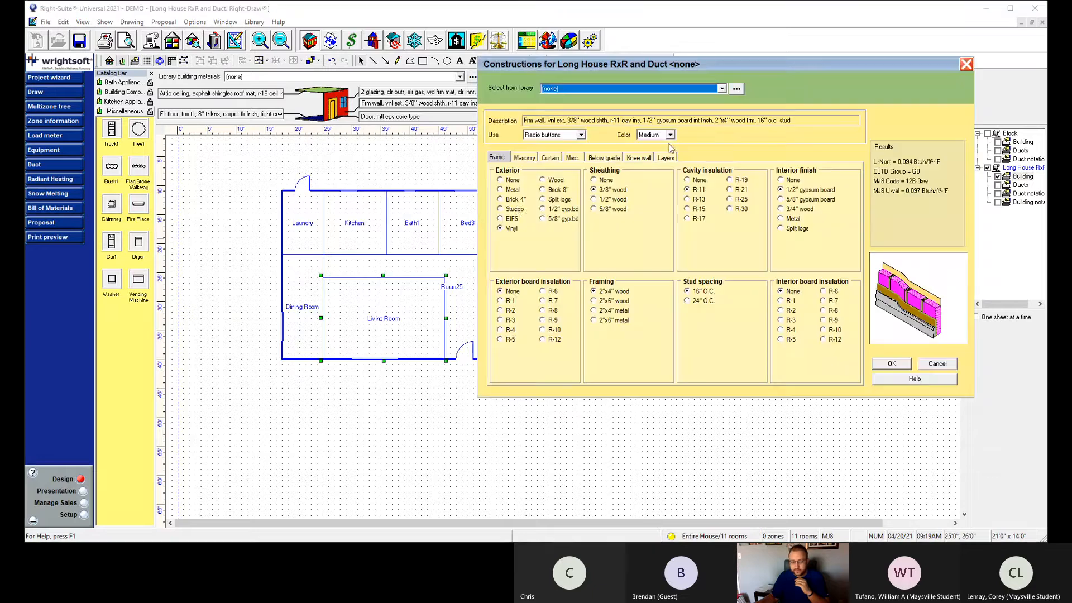
pyautogui.click(499, 200)
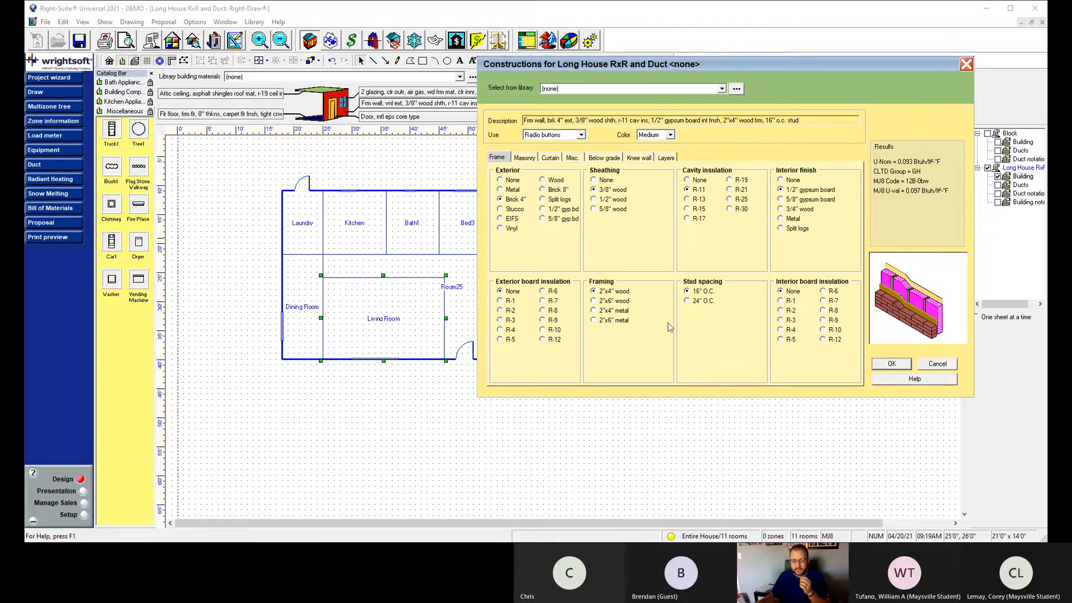
pyautogui.click(887, 363)
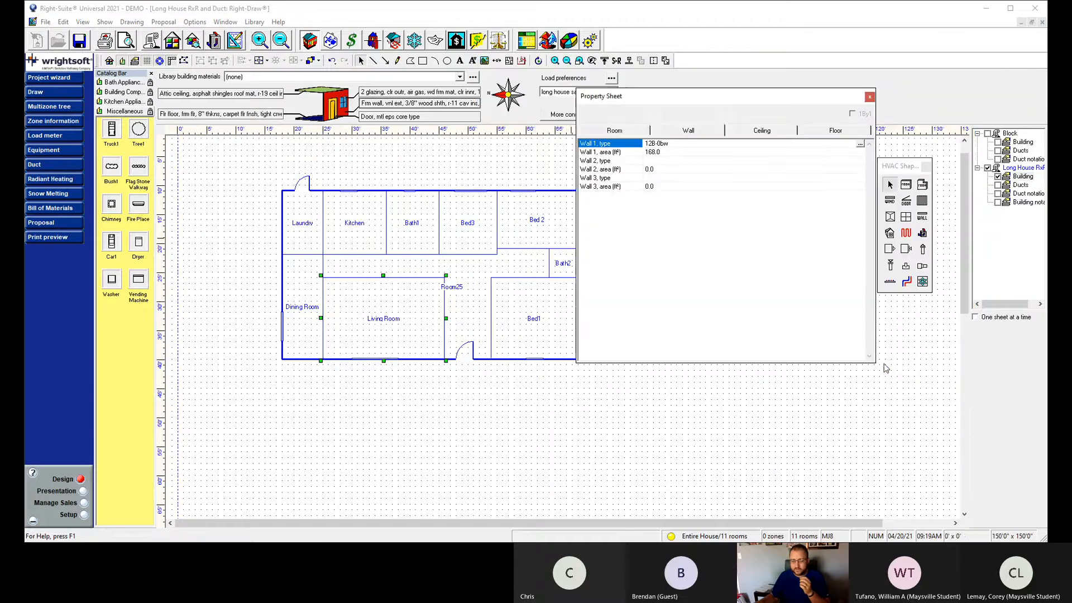
# Change the hallway room (Room25) exterior wall construction to Brick 4", leaving its room properties as they are.
pyautogui.click(462, 322)
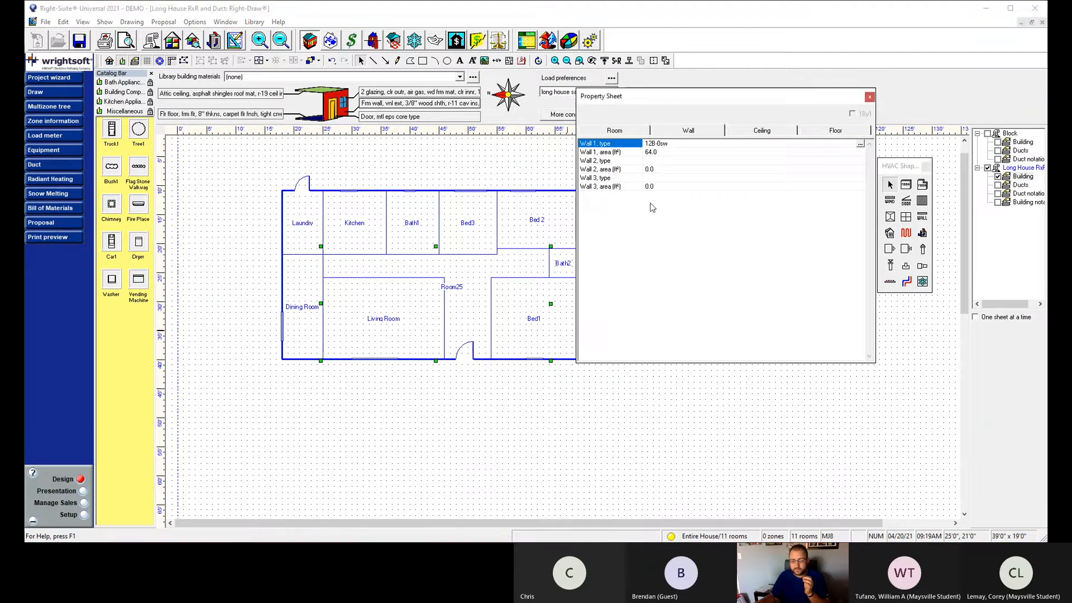
pyautogui.click(611, 132)
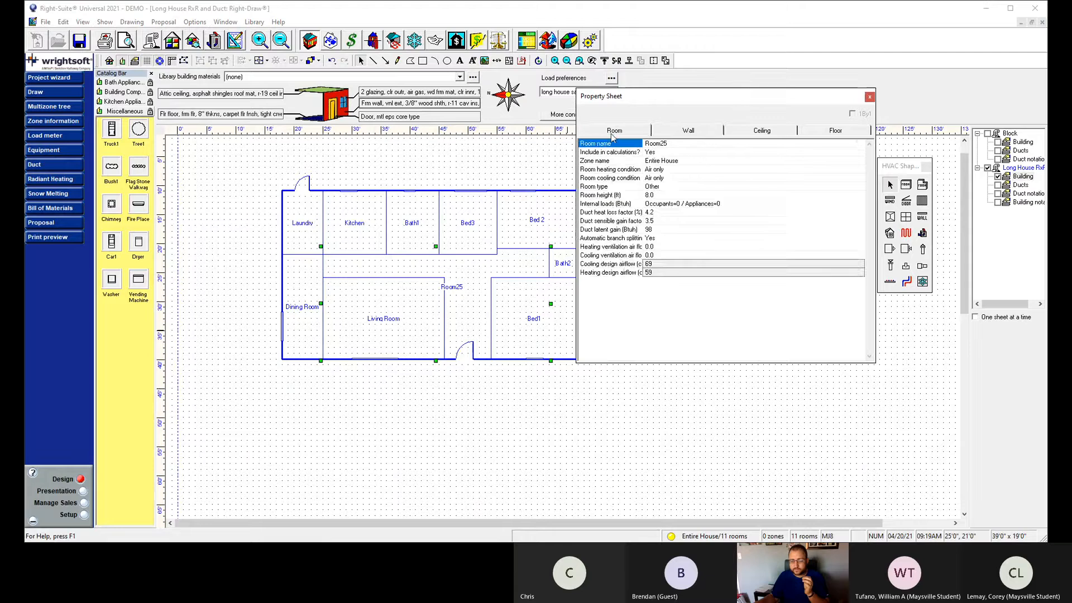
pyautogui.click(685, 129)
pyautogui.doubleClick(676, 147)
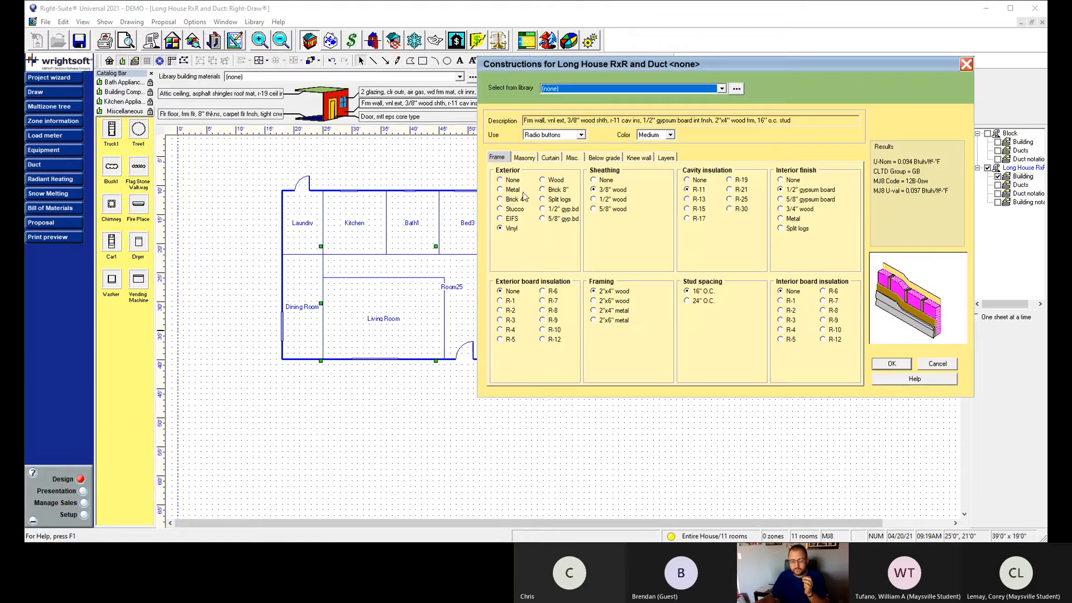
pyautogui.click(500, 199)
pyautogui.click(891, 364)
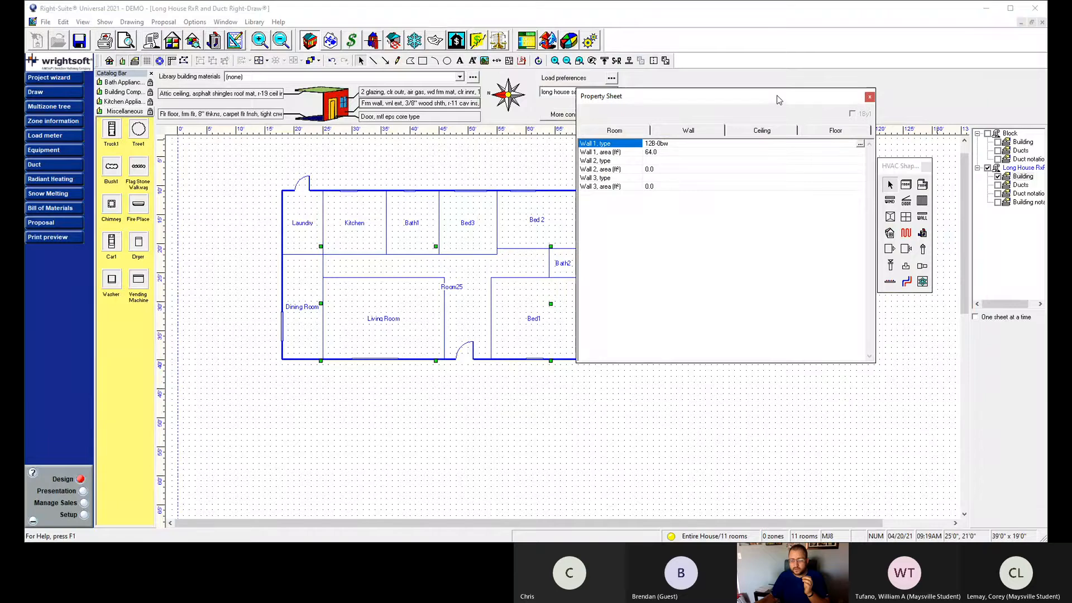
# Move the property sheet clear of the floor plan and set Bed1's exterior wall construction to Brick 4".
pyautogui.moveTo(778, 99); pyautogui.dragTo(897, 138)
pyautogui.click(569, 331)
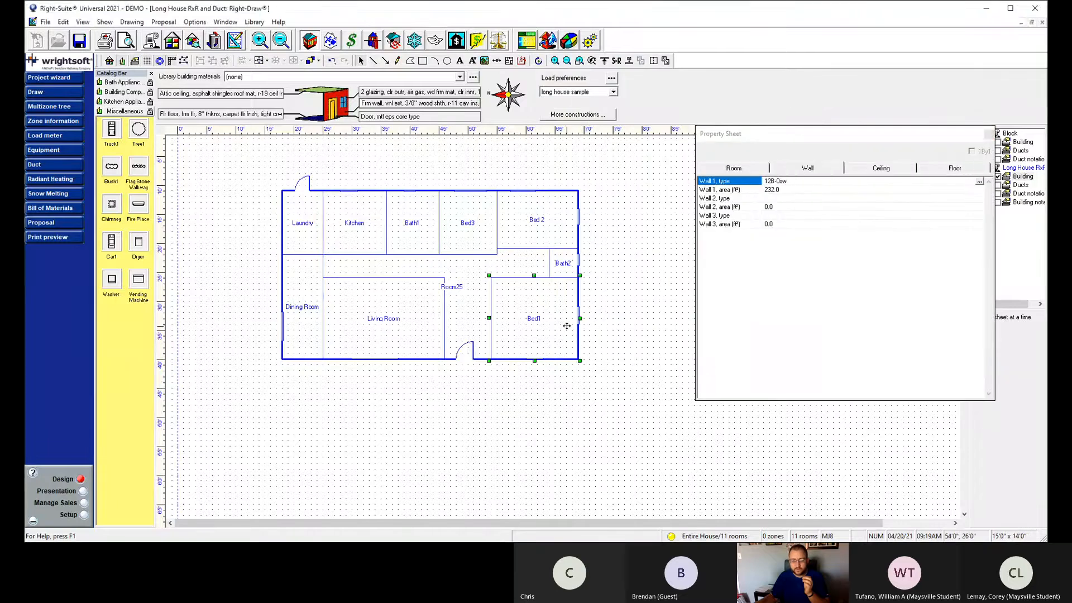
pyautogui.doubleClick(798, 182)
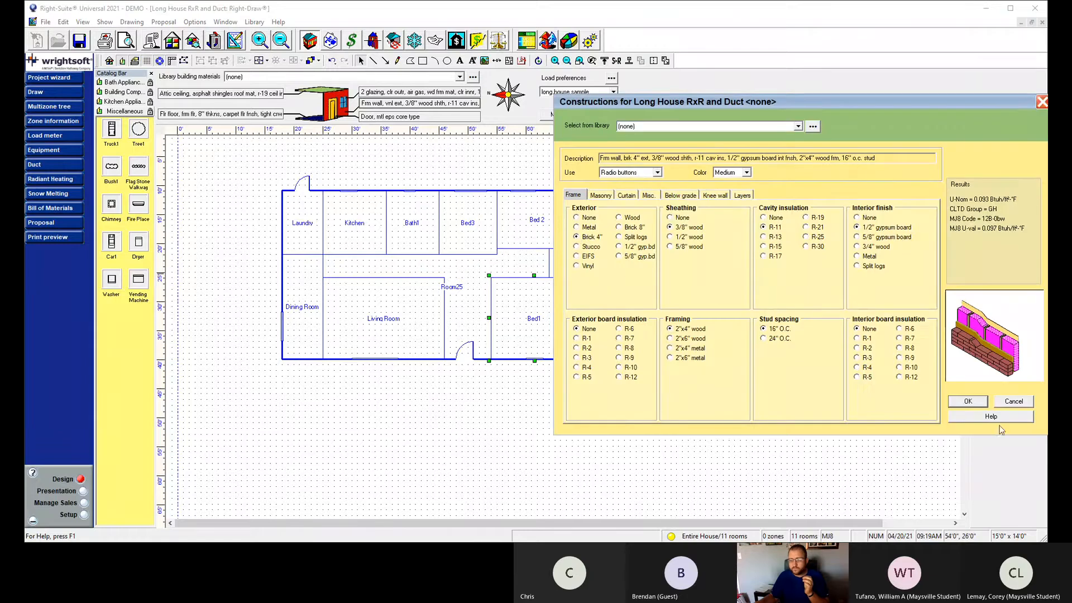
pyautogui.click(968, 401)
# Set the exterior of Bath2's frame wall construction to Brick 4".
pyautogui.click(557, 263)
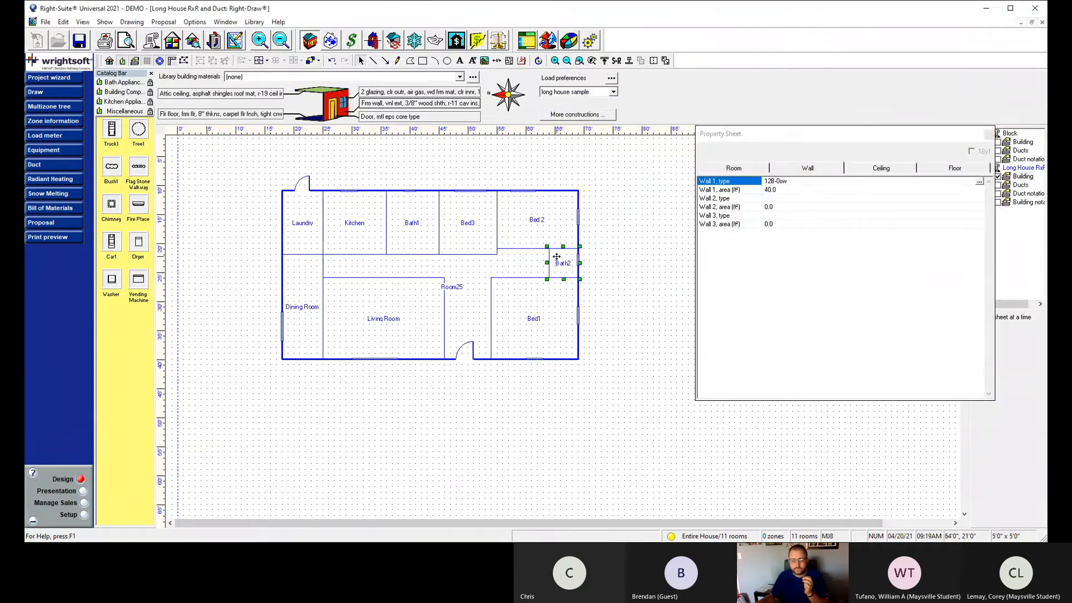
pyautogui.doubleClick(802, 183)
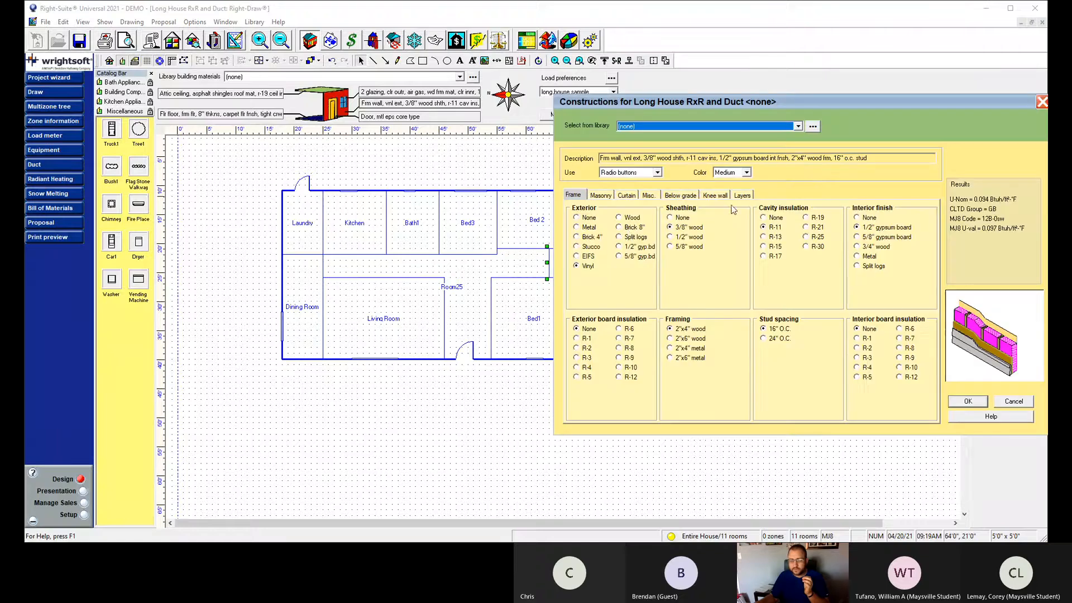
pyautogui.click(576, 236)
pyautogui.click(968, 401)
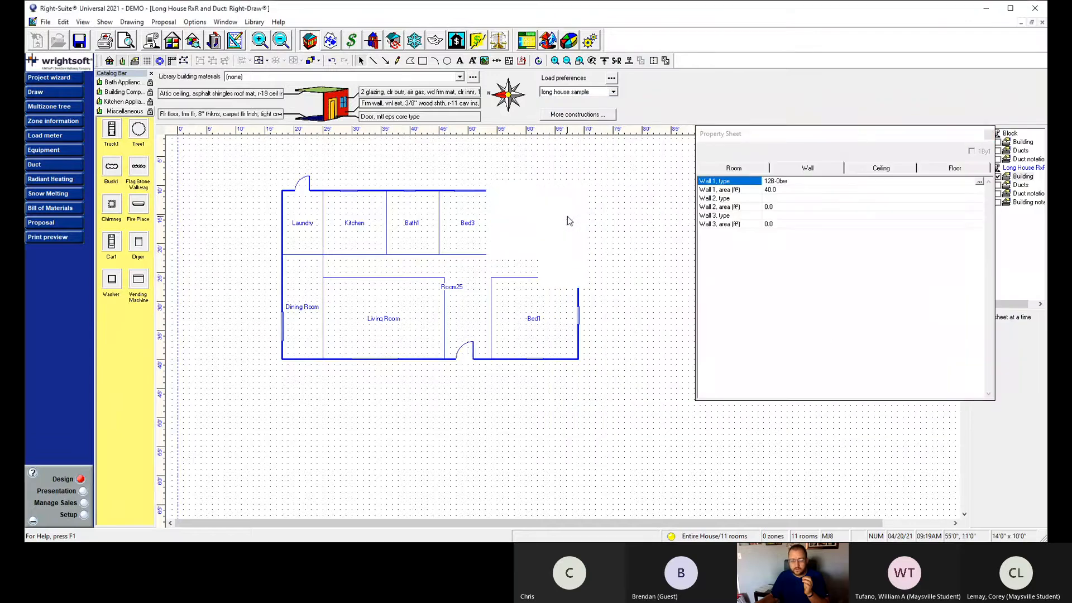
# Change Bed 2's exterior wall construction to Brick 4".
pyautogui.click(568, 216)
pyautogui.doubleClick(772, 183)
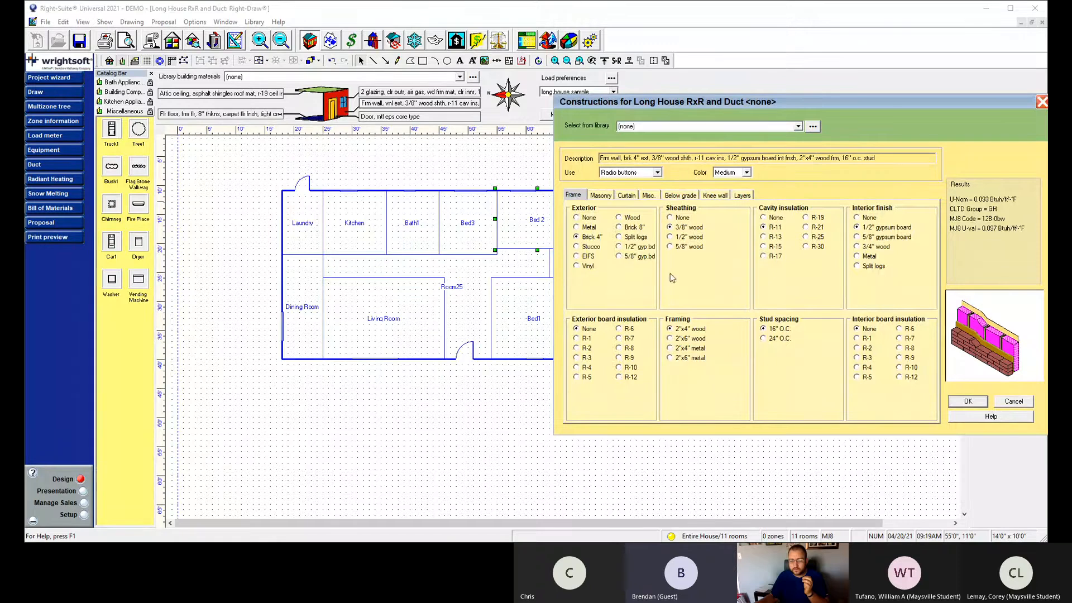
pyautogui.click(967, 401)
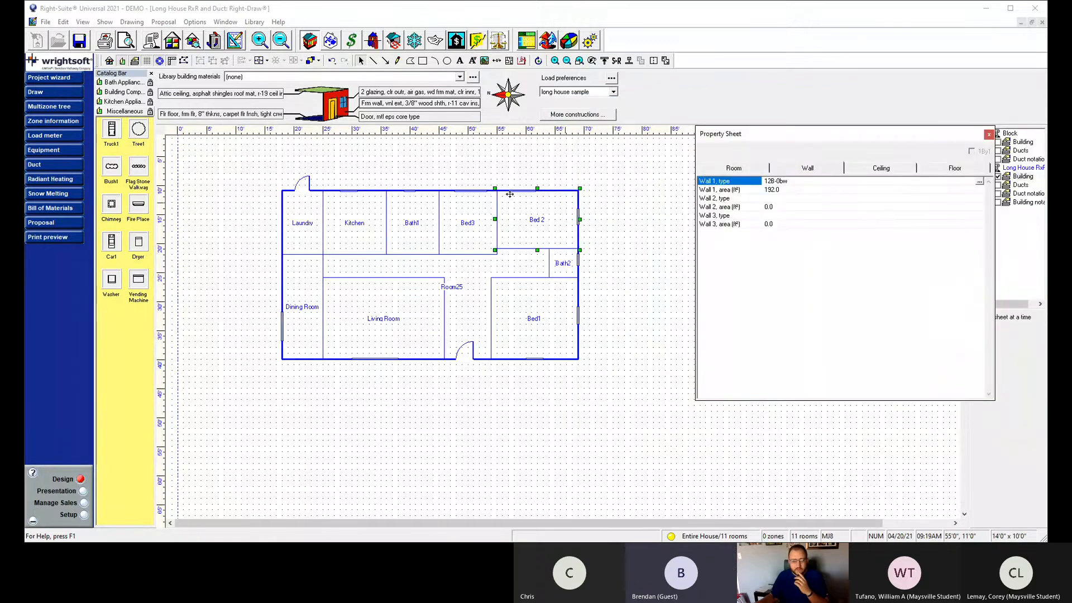
# Change Bed3's exterior wall construction to Brick 4".
pyautogui.click(470, 209)
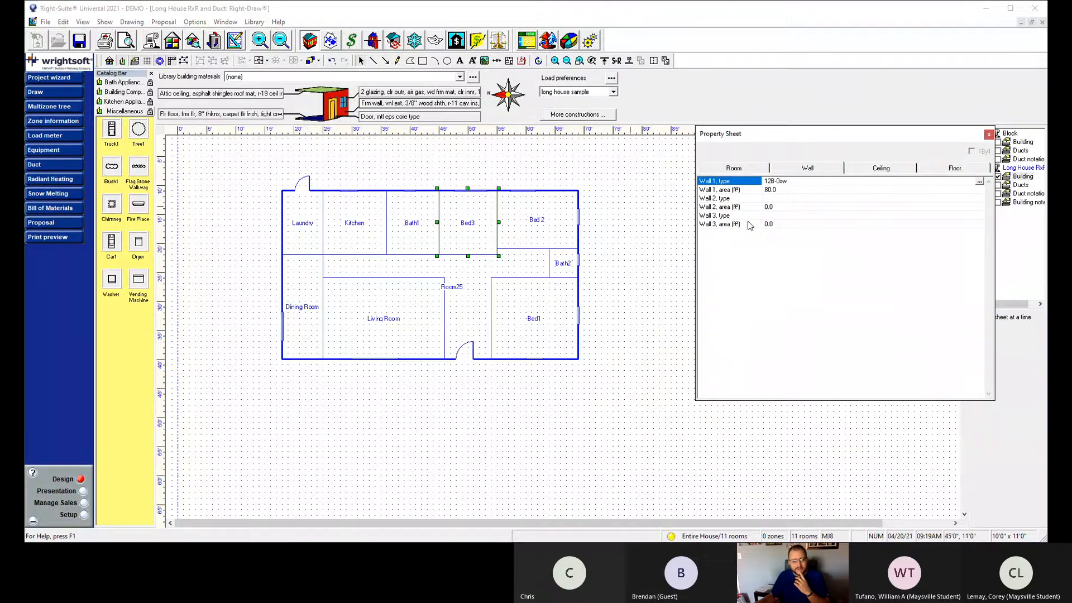
pyautogui.doubleClick(780, 184)
pyautogui.click(575, 237)
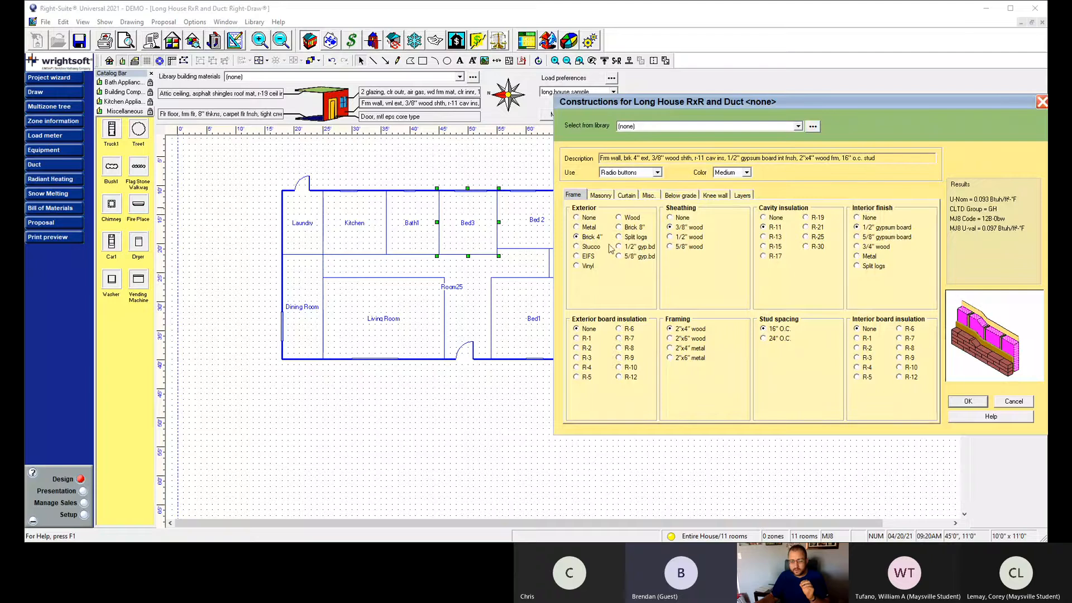
pyautogui.click(956, 401)
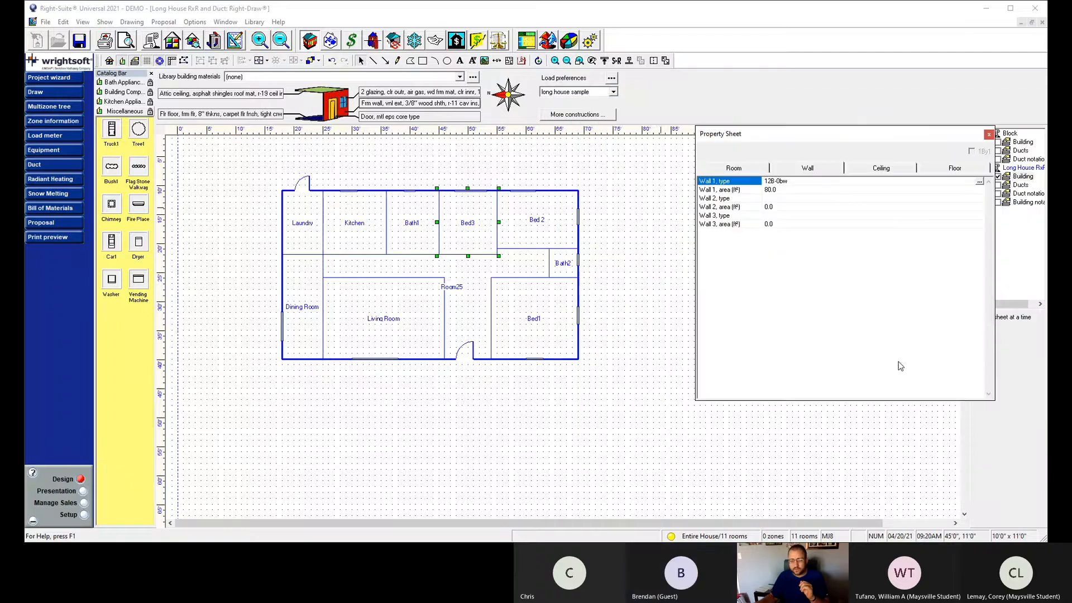
# Change Bath1's exterior wall construction to Brick 4".
pyautogui.click(425, 238)
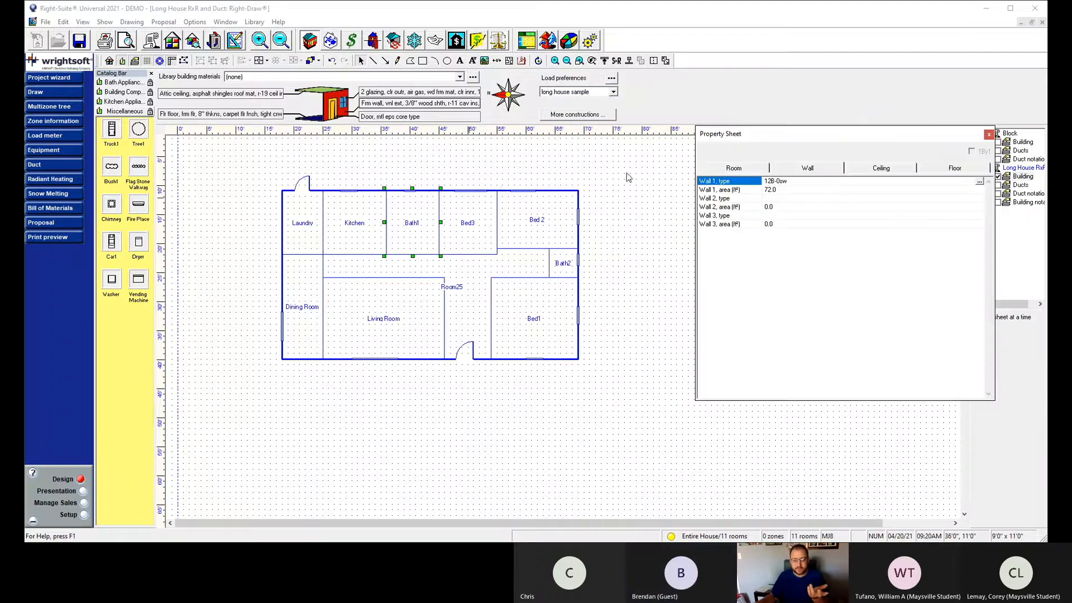
pyautogui.doubleClick(784, 181)
pyautogui.click(576, 237)
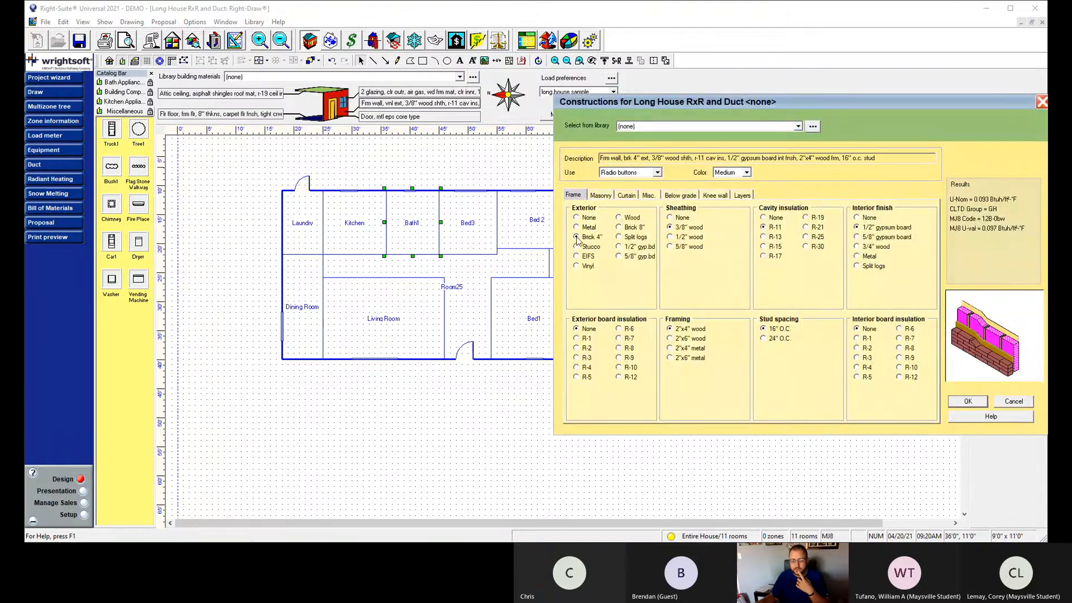
pyautogui.click(968, 401)
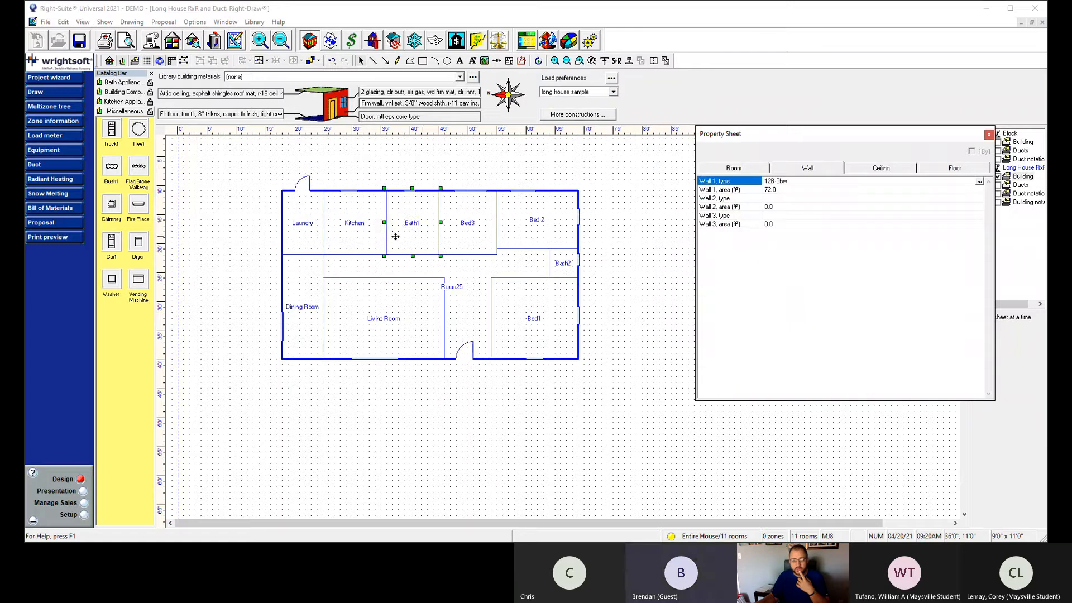
# Change the Kitchen's exterior wall construction to Brick 4".
pyautogui.click(369, 243)
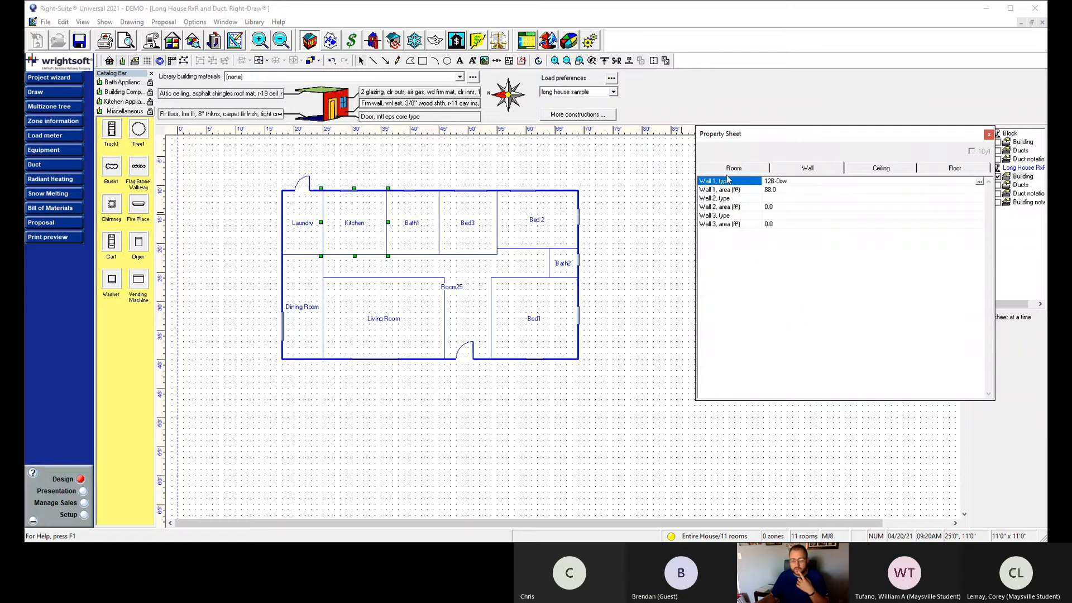
pyautogui.doubleClick(785, 182)
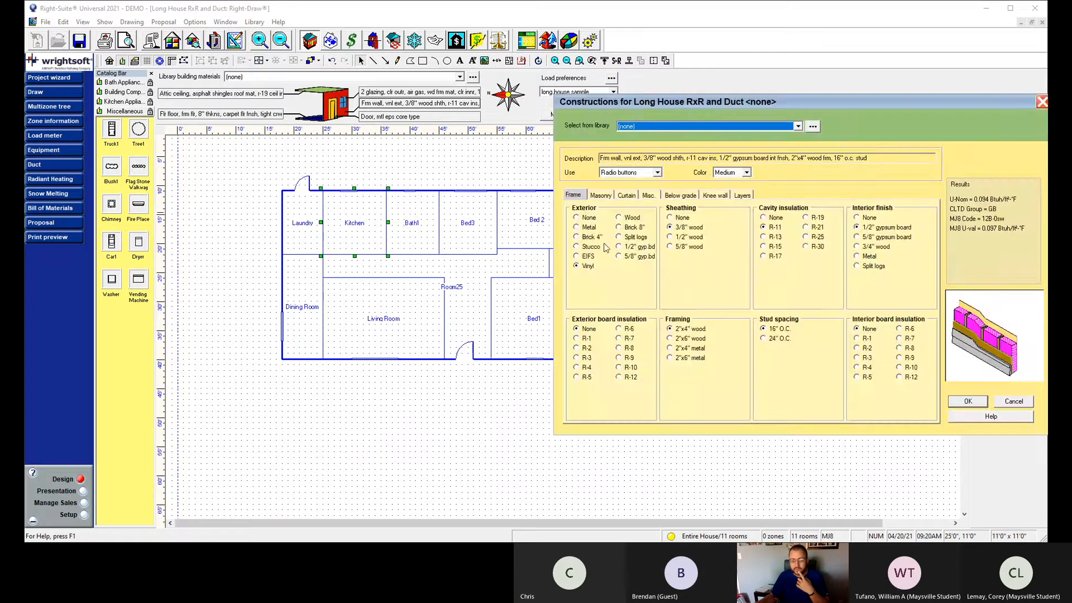
pyautogui.click(578, 237)
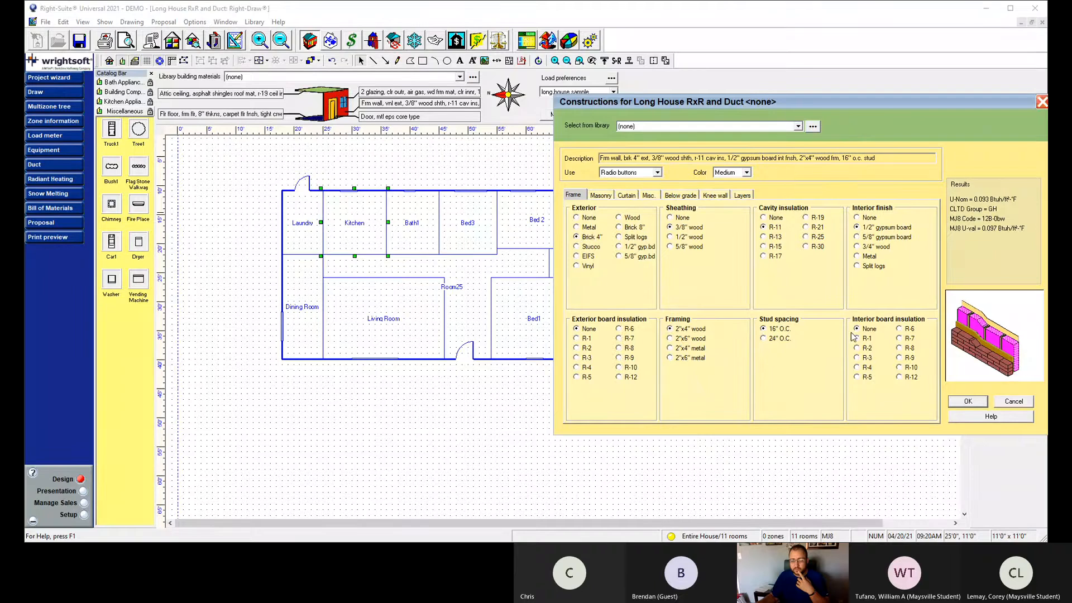
pyautogui.click(968, 401)
# Check the Laundry room's wall type and review the load summary in the entire house's zone information.
pyautogui.click(302, 201)
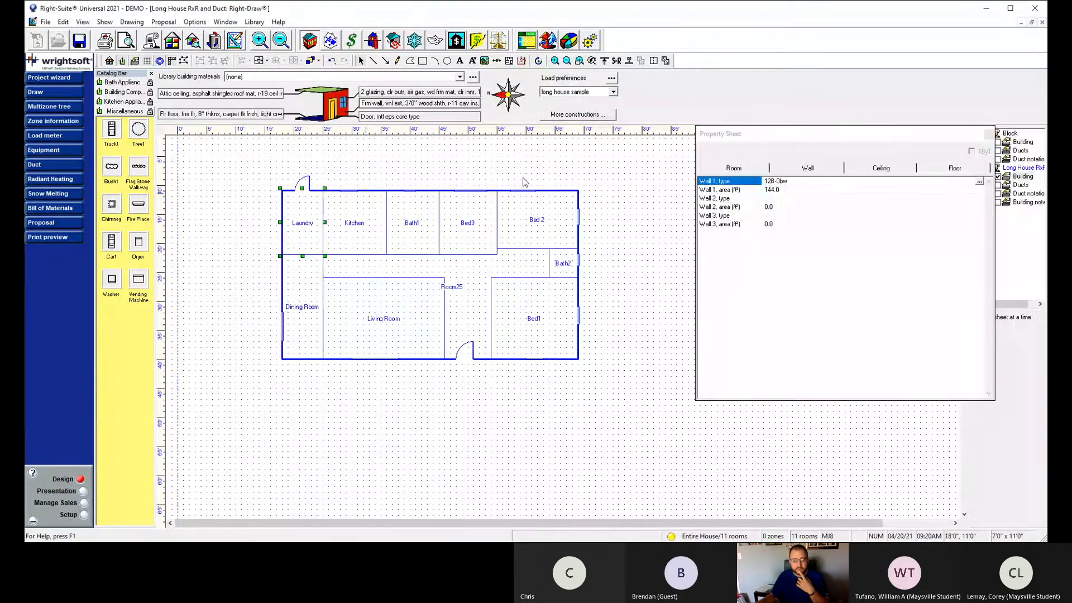
pyautogui.click(541, 180)
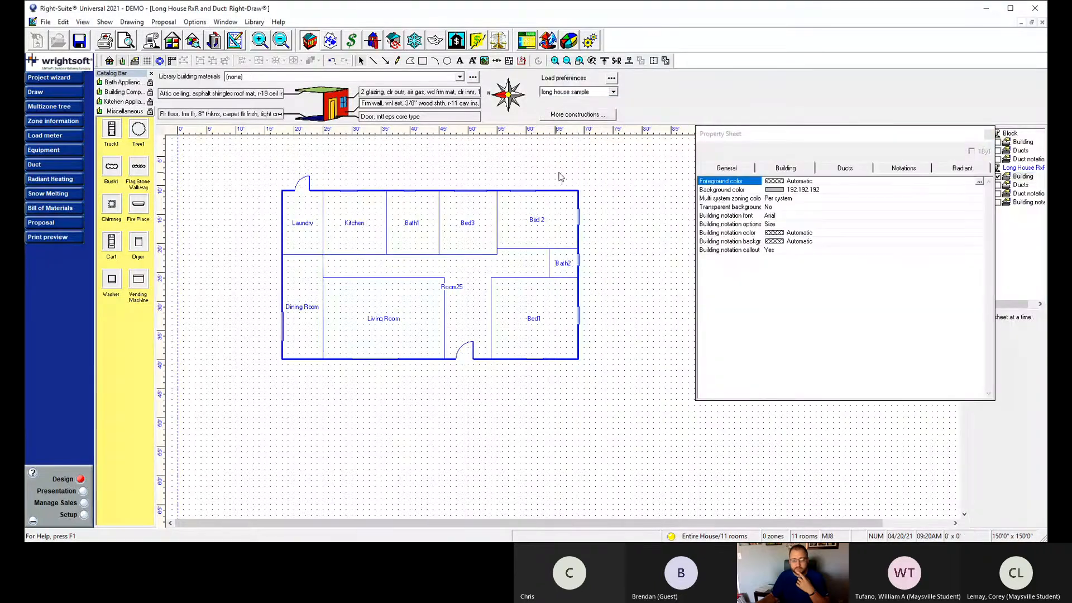
pyautogui.click(62, 127)
pyautogui.scroll(-5, 579, 416)
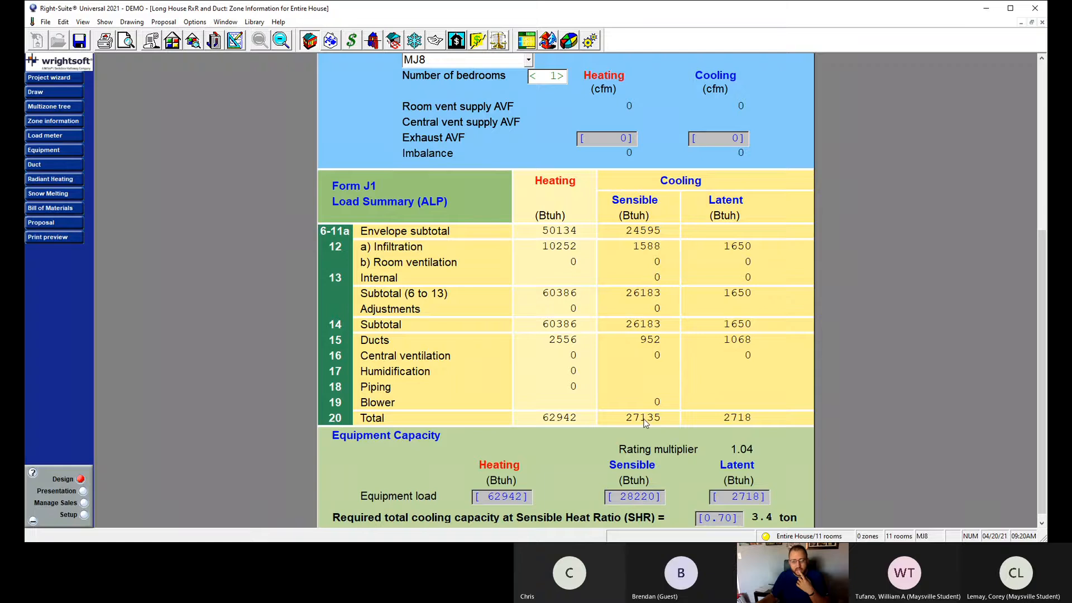
# Examine the heating and cooling load summary and equipment capacity in the entire house's zone information.
pyautogui.scroll(1, 638, 372)
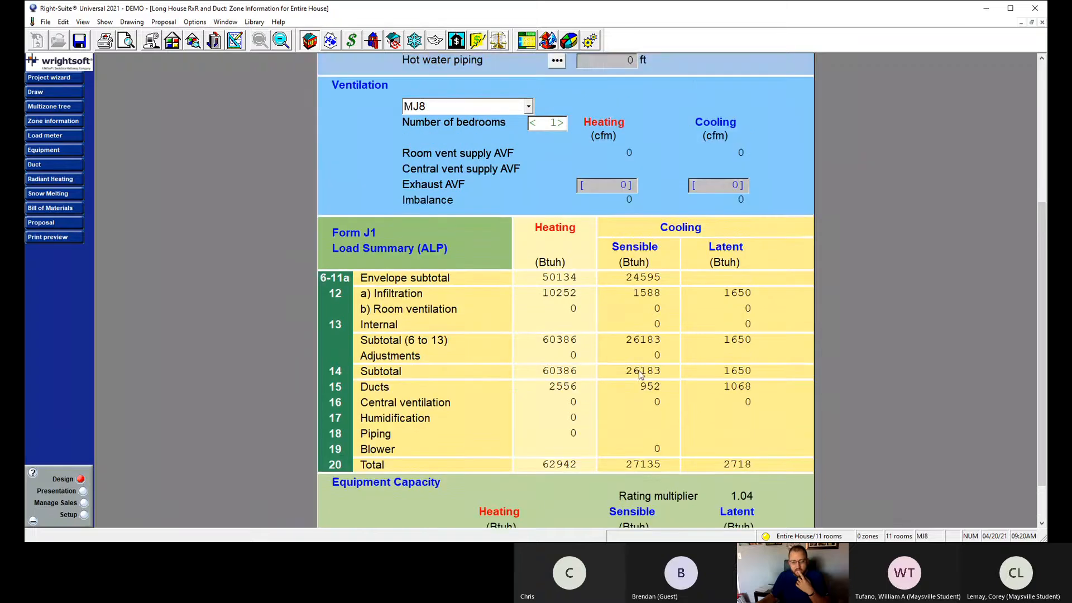
pyautogui.scroll(1, 639, 370)
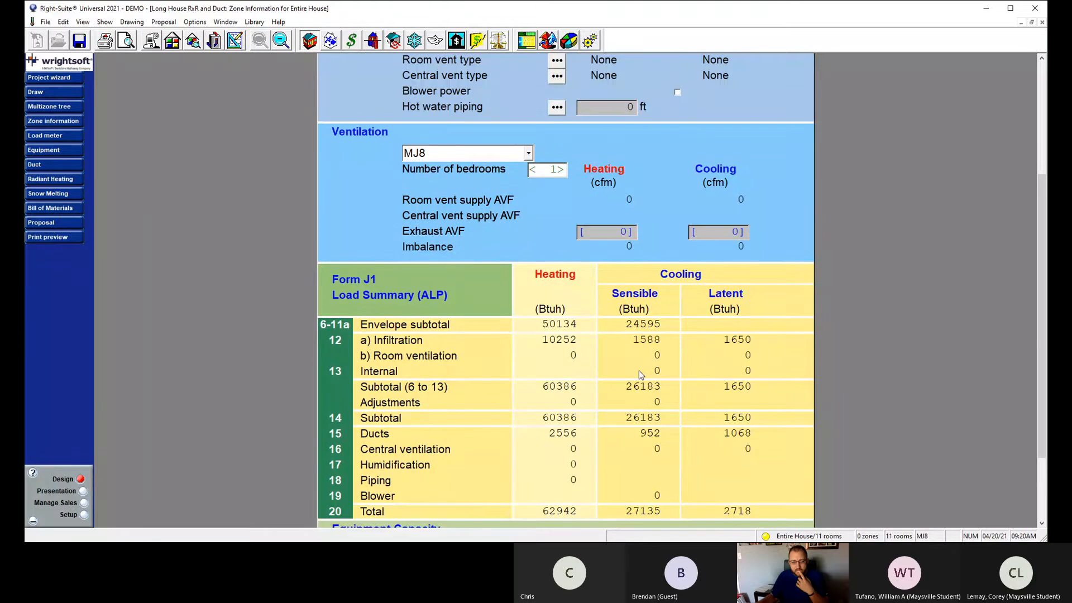
pyautogui.scroll(-2, 639, 370)
pyautogui.scroll(5, 652, 356)
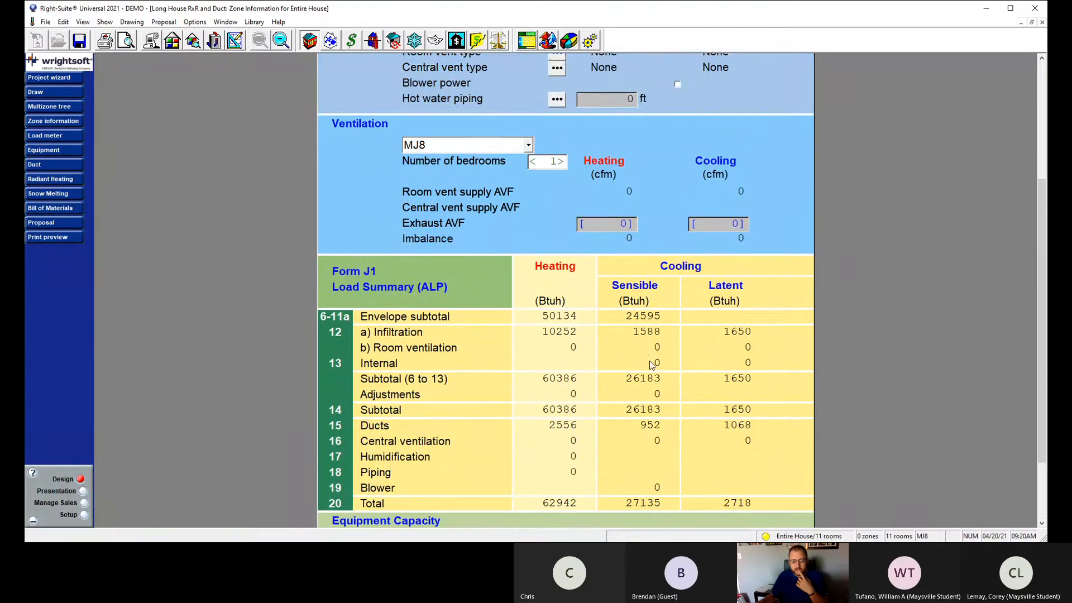
pyautogui.scroll(1, 646, 377)
pyautogui.scroll(-6, 642, 383)
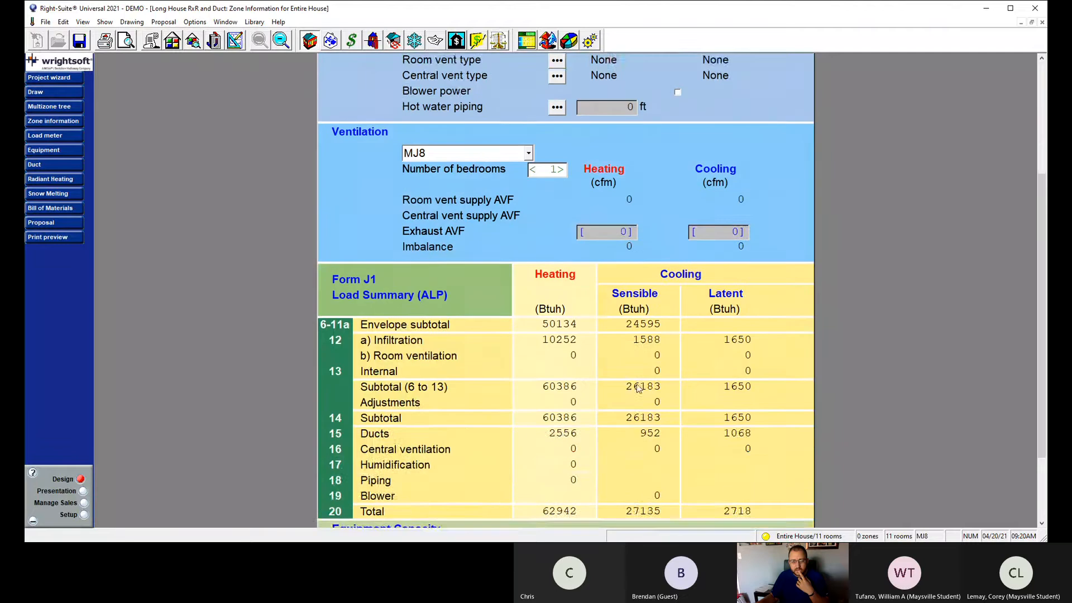
pyautogui.scroll(2, 635, 387)
pyautogui.scroll(1, 635, 391)
pyautogui.scroll(-3, 692, 412)
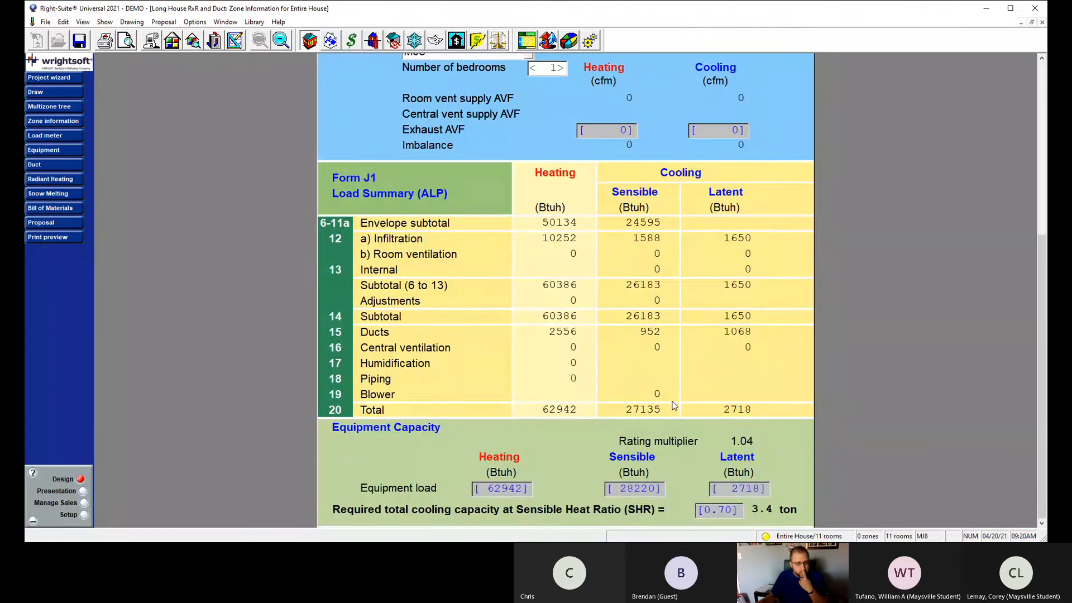
pyautogui.scroll(6, 673, 404)
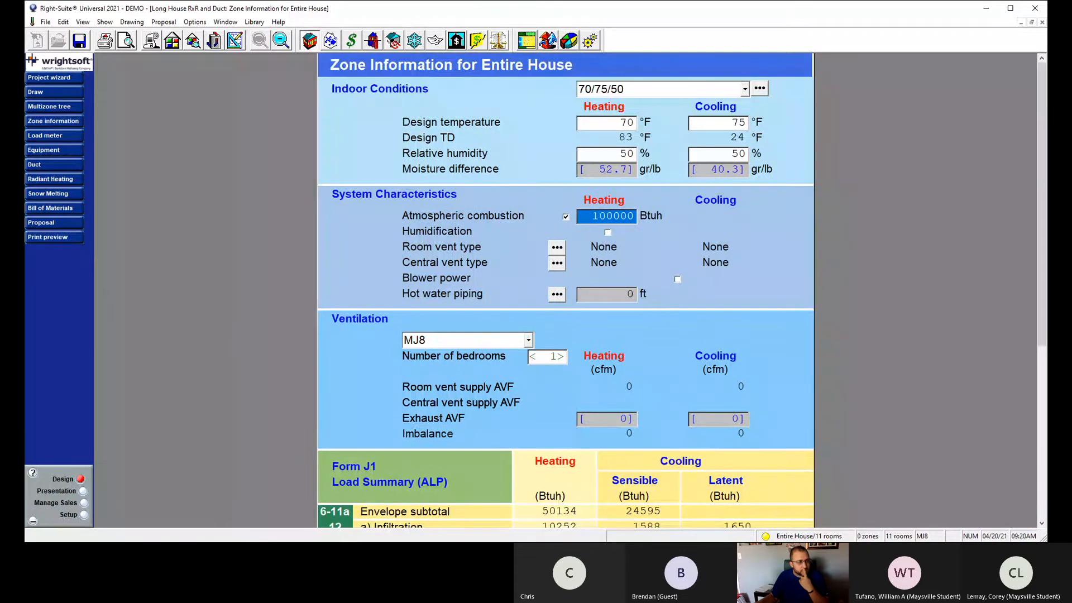
# Return to the floor plan drawing, close the property sheet and inspect the enlarged room layout.
pyautogui.click(44, 92)
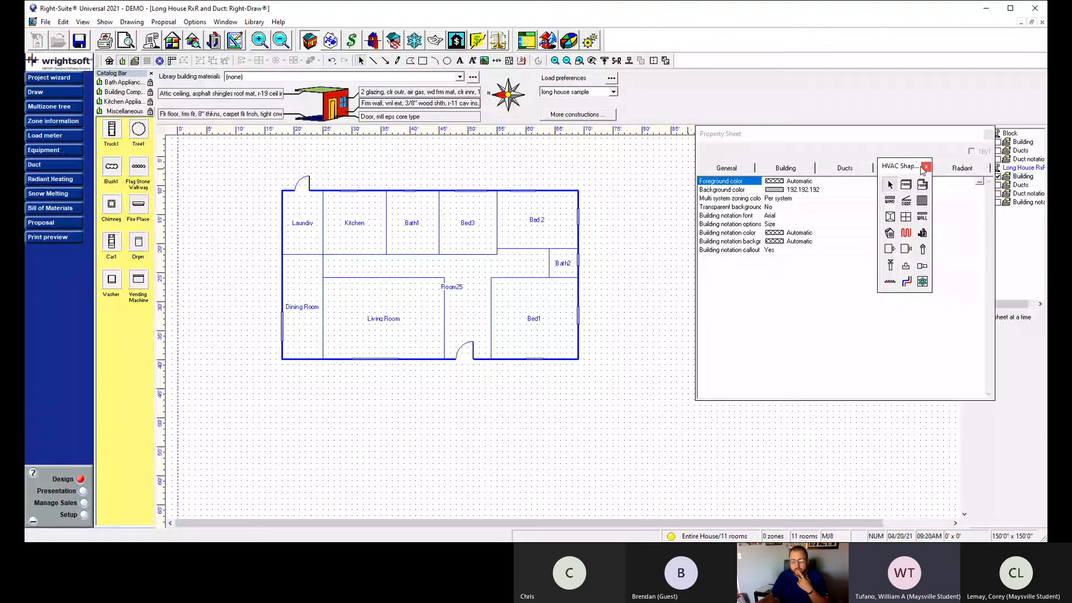
pyautogui.click(989, 134)
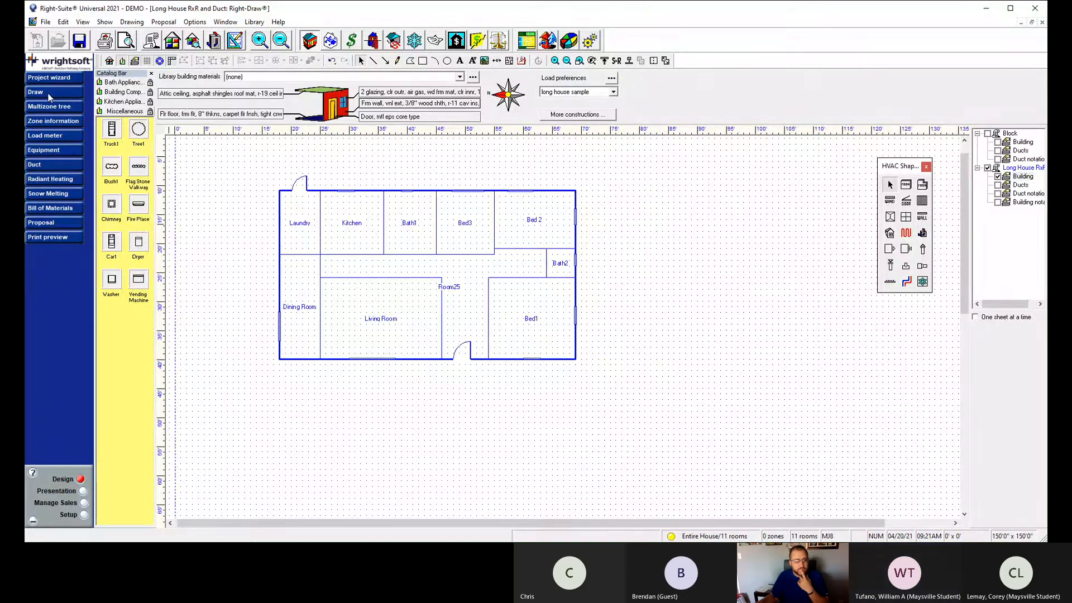
pyautogui.scroll(1, 385, 282)
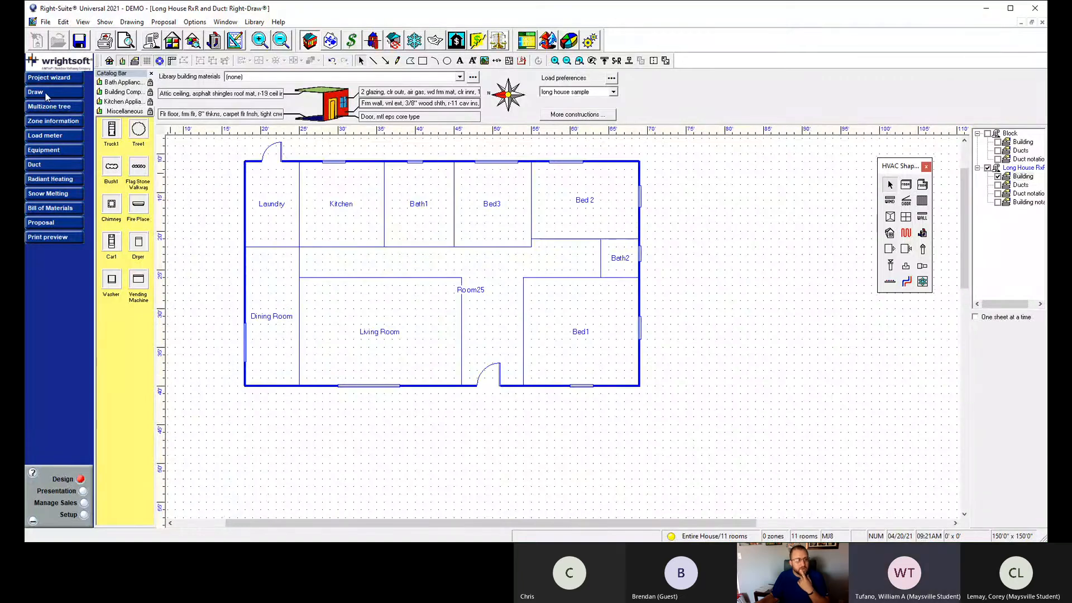
# Recheck the entire house's load summary and review the load meter's breakdown by building component.
pyautogui.click(52, 122)
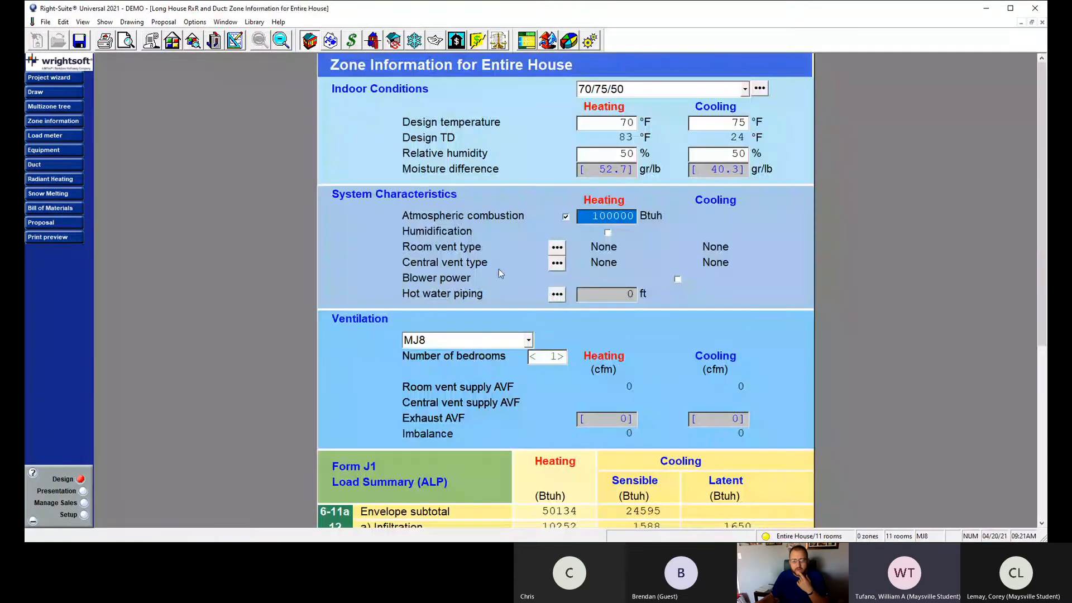
pyautogui.scroll(-5, 500, 262)
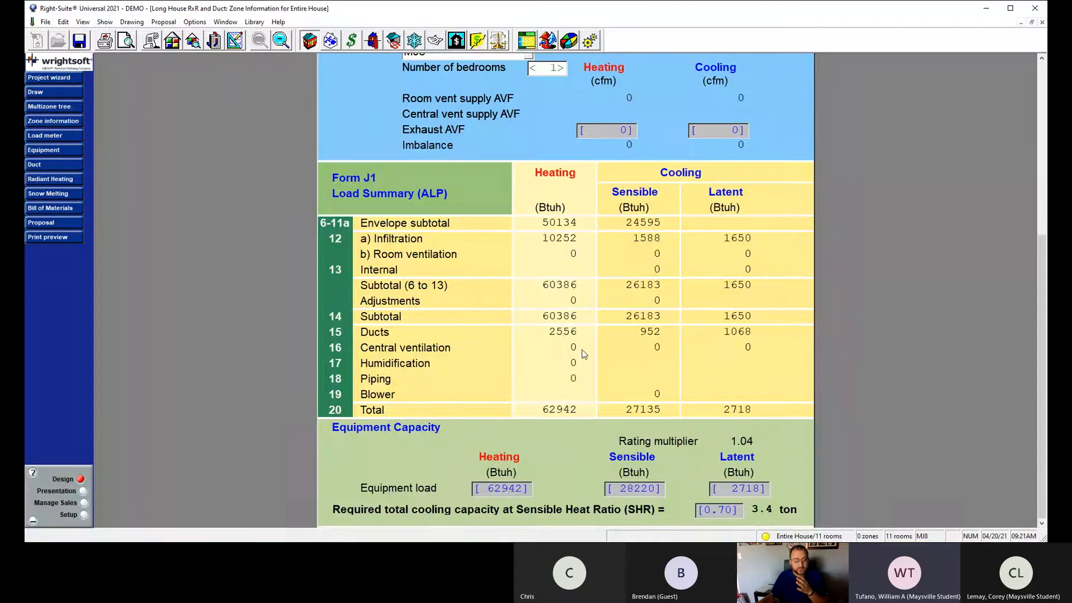
pyautogui.click(49, 135)
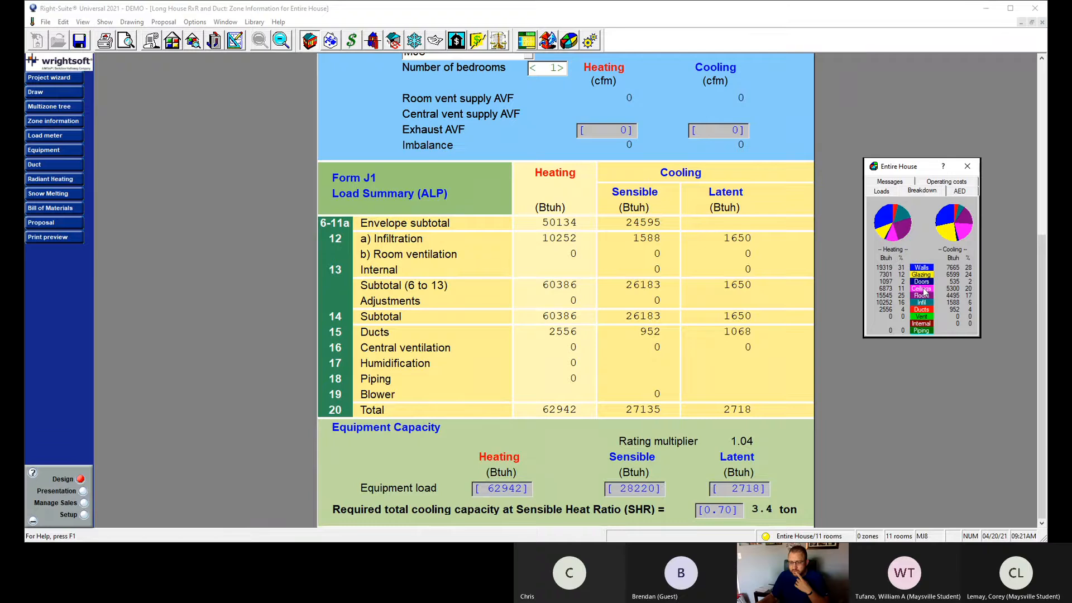
pyautogui.click(969, 168)
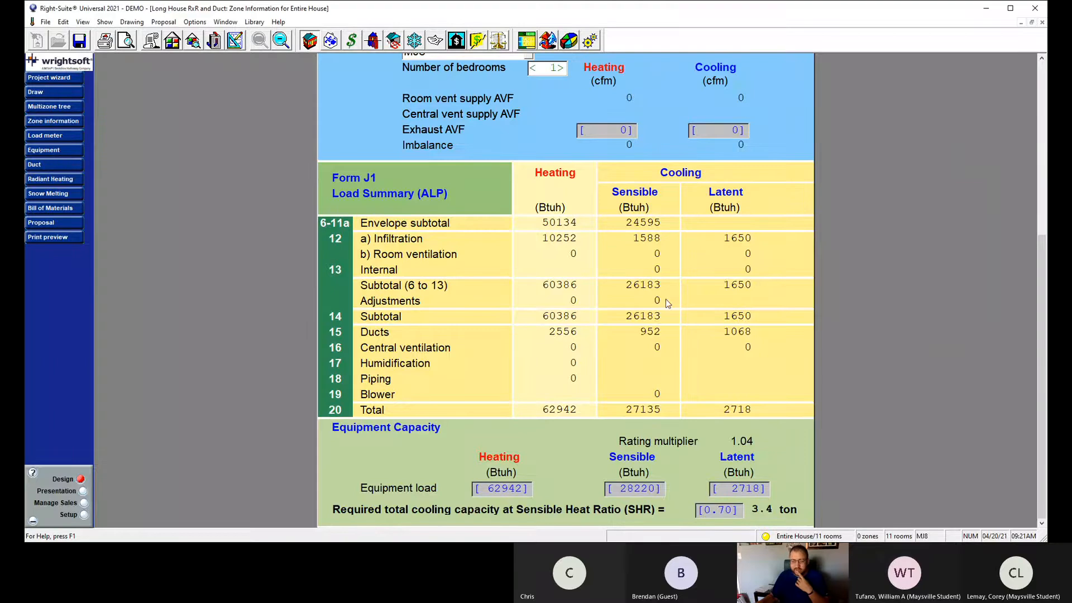
pyautogui.scroll(5, 279, 335)
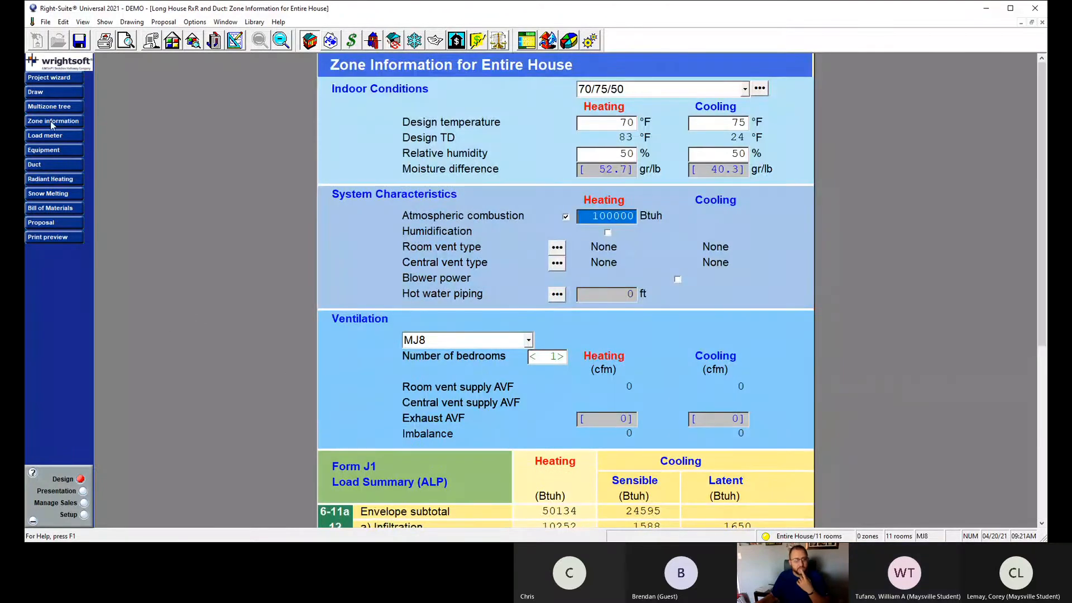
# Return to the floor plan and open the construction type details of the exterior door in Room25.
pyautogui.click(36, 92)
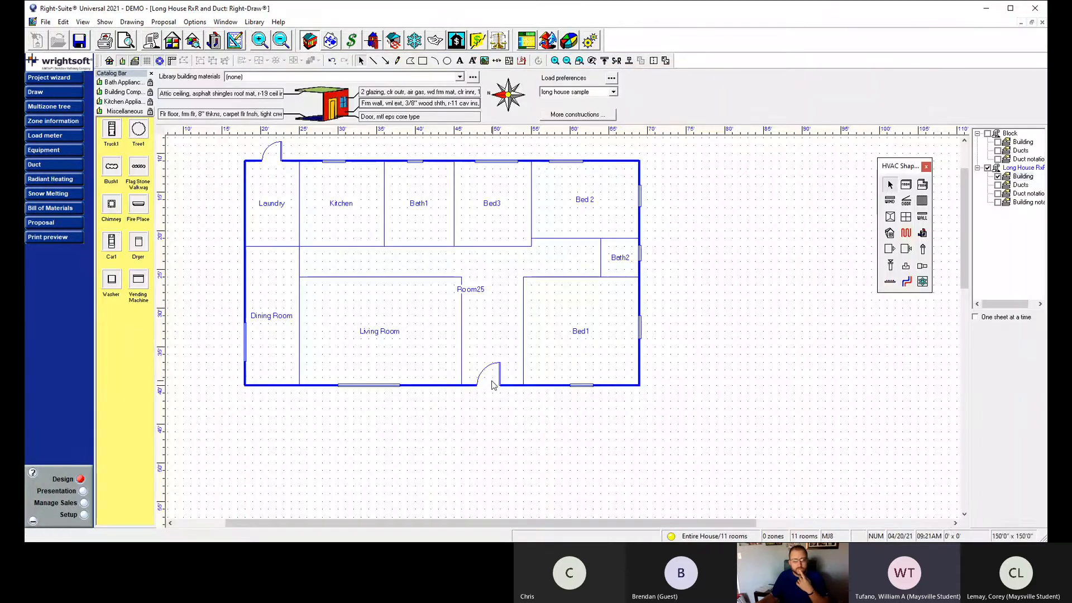
pyautogui.doubleClick(494, 385)
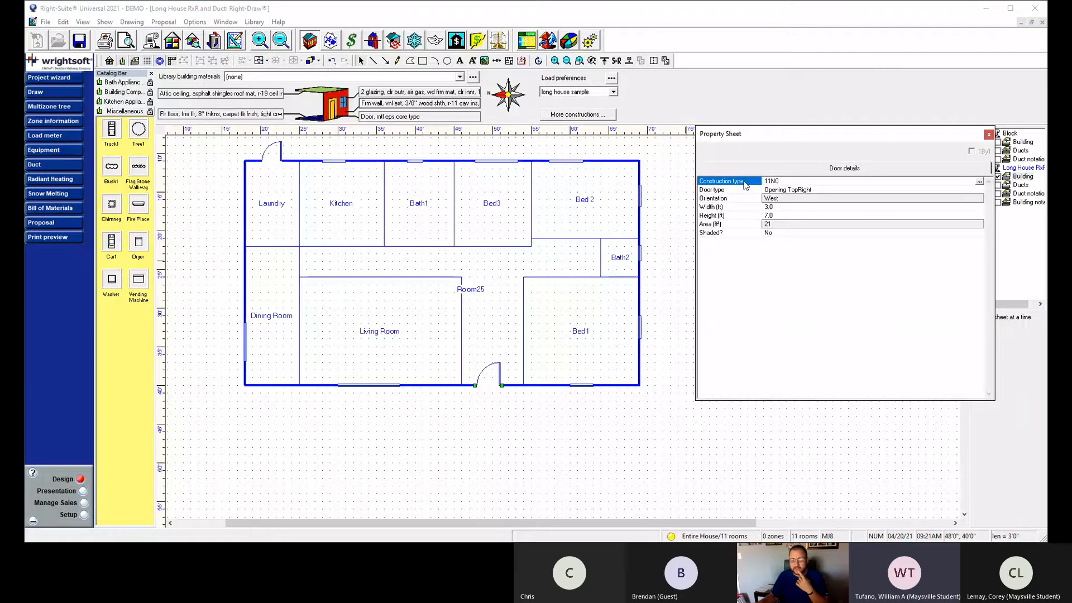
pyautogui.doubleClick(786, 182)
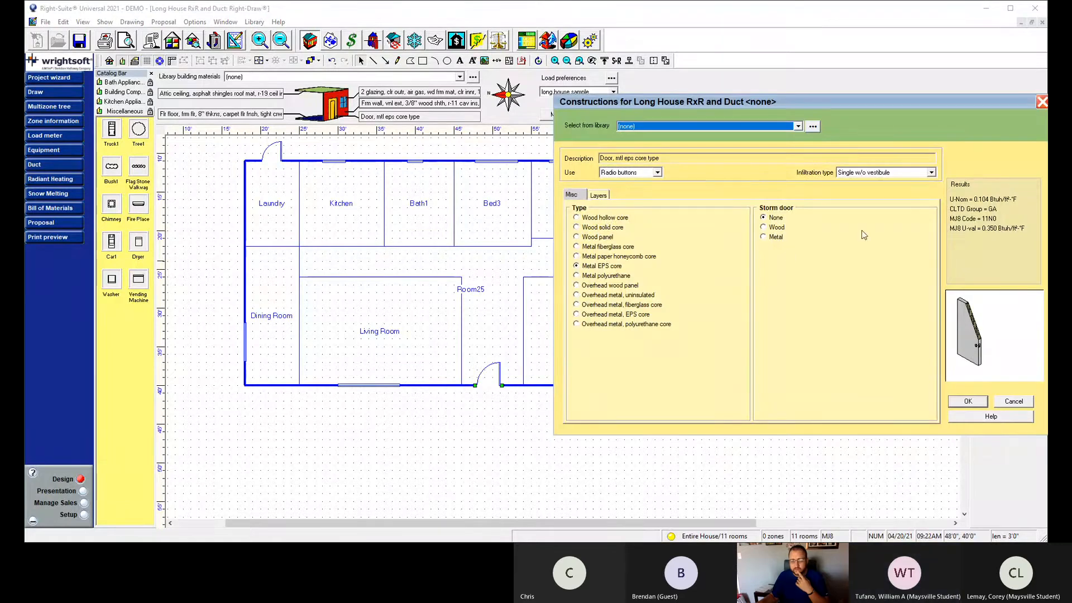
# Accept the metal EPS core construction for the exterior door of Room25 and close its property sheet.
pyautogui.click(969, 401)
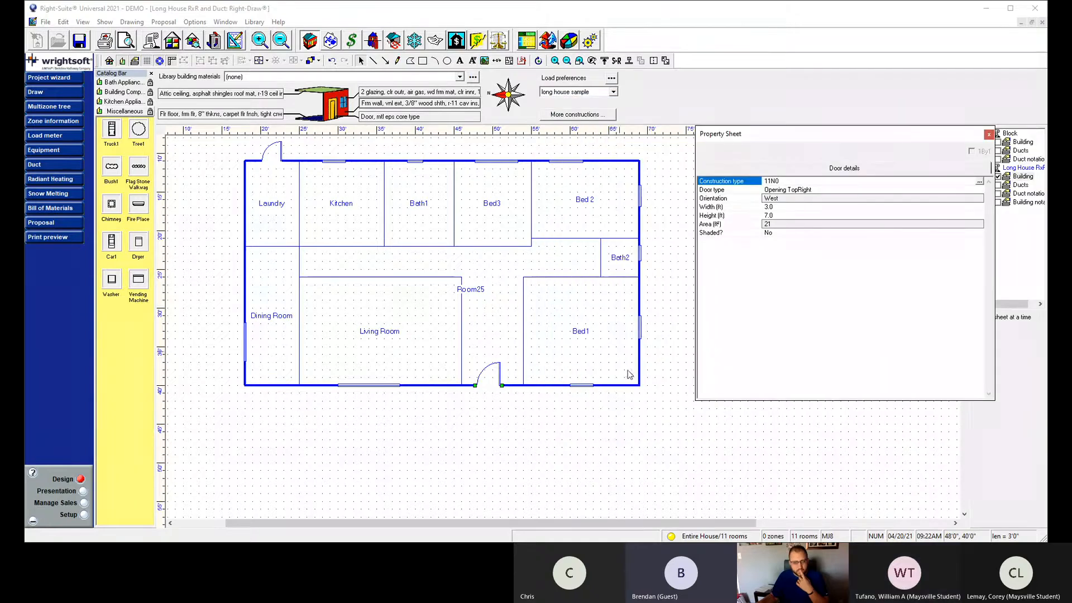
pyautogui.click(989, 135)
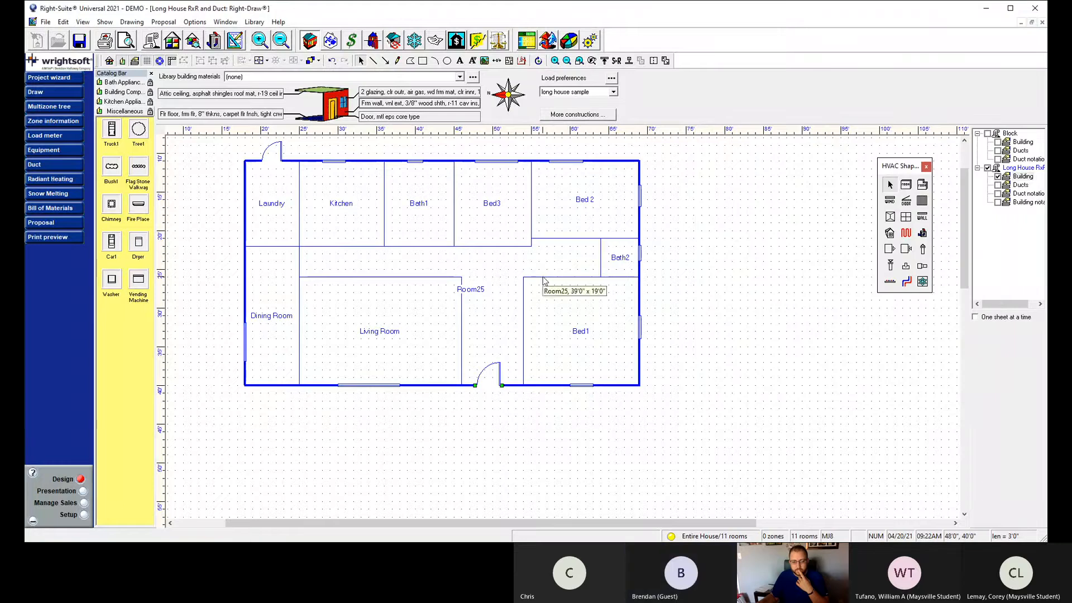
pyautogui.click(734, 286)
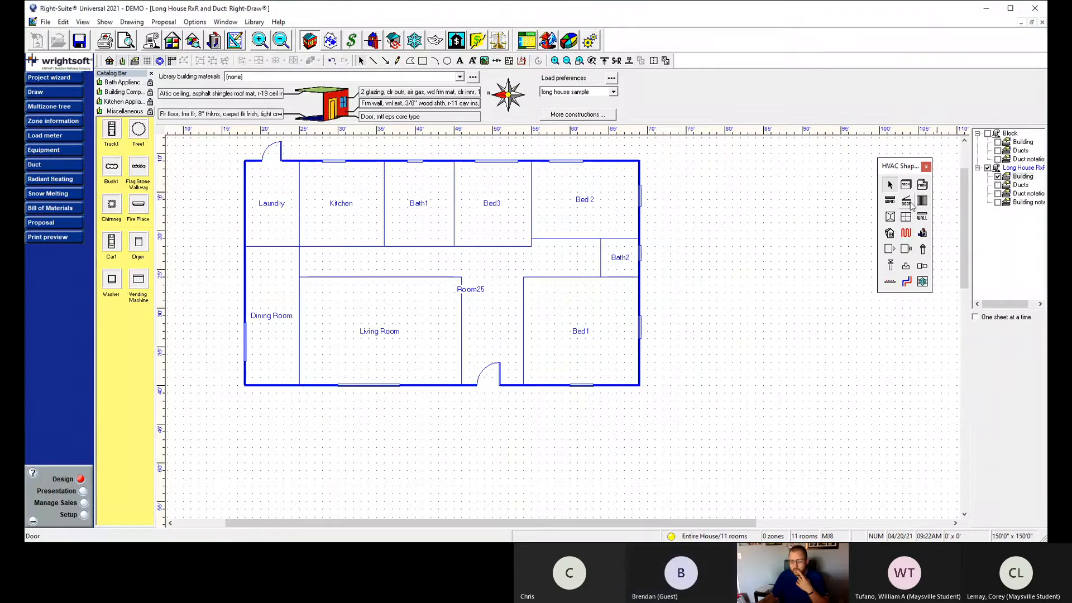
# Place a door in the wall between Bed1 and Room25, using wood hollow core construction and no storm door.
pyautogui.click(906, 201)
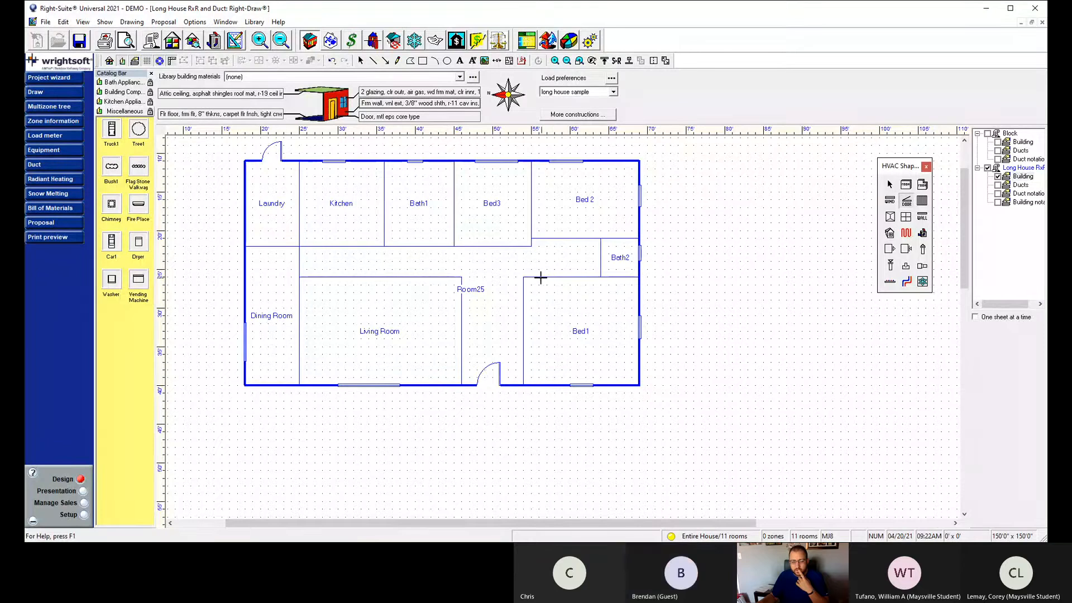
pyautogui.click(542, 276)
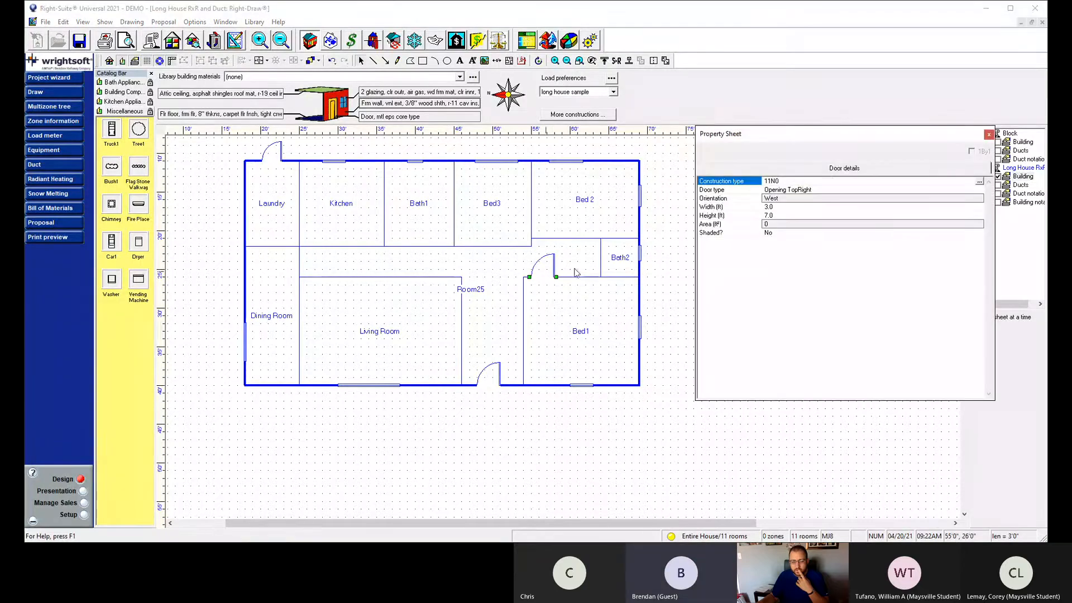
pyautogui.doubleClick(832, 181)
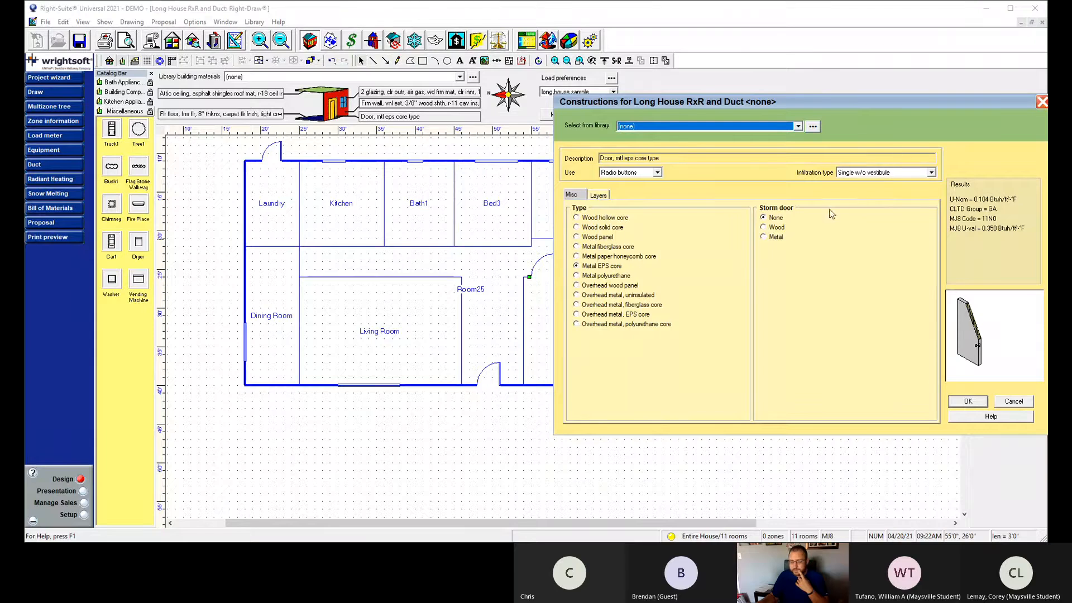
pyautogui.click(931, 172)
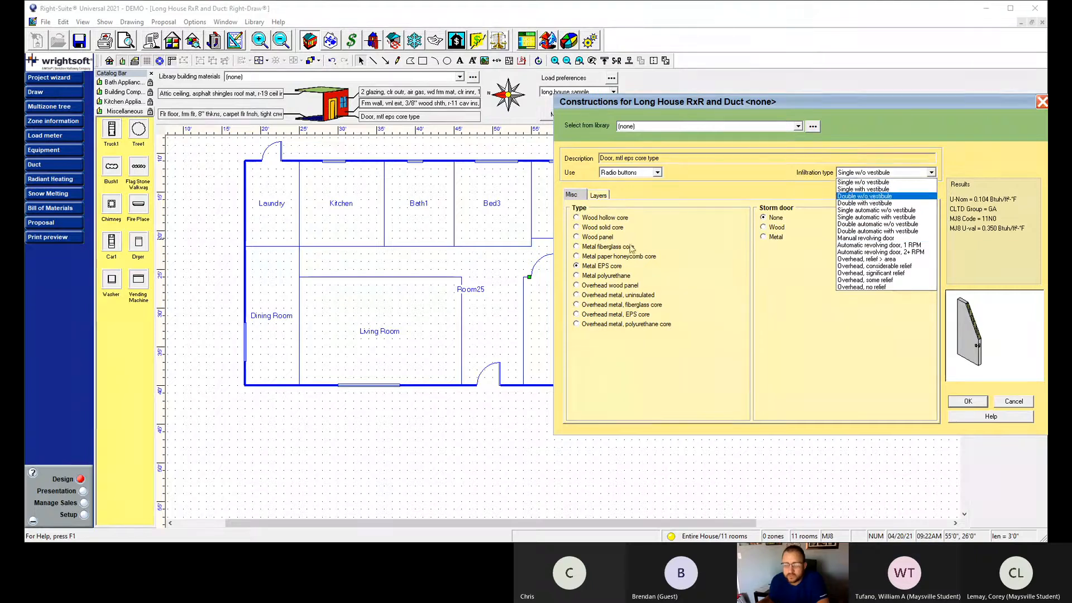
pyautogui.click(578, 221)
pyautogui.click(577, 218)
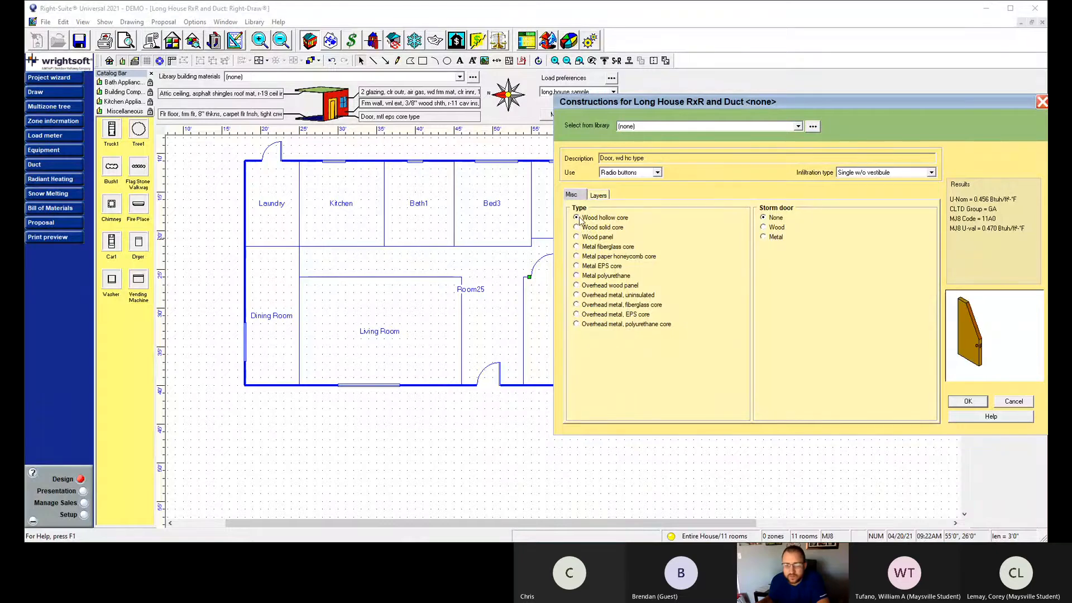
pyautogui.click(763, 227)
pyautogui.click(763, 218)
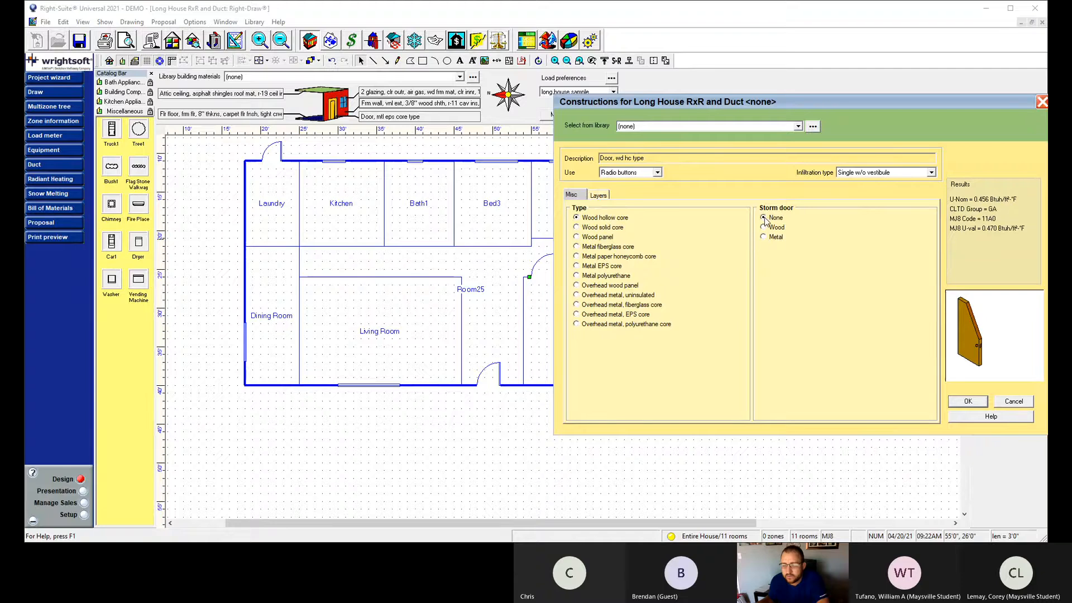
pyautogui.click(968, 399)
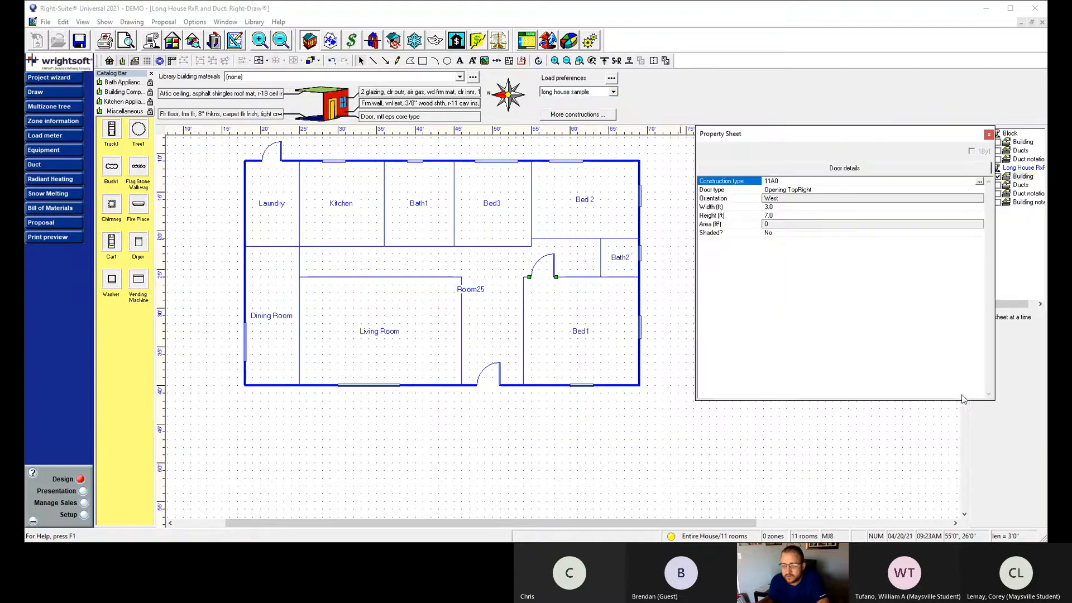
pyautogui.click(607, 462)
# Review the zone information's load summary and equipment capacity for the entire house.
pyautogui.click(52, 123)
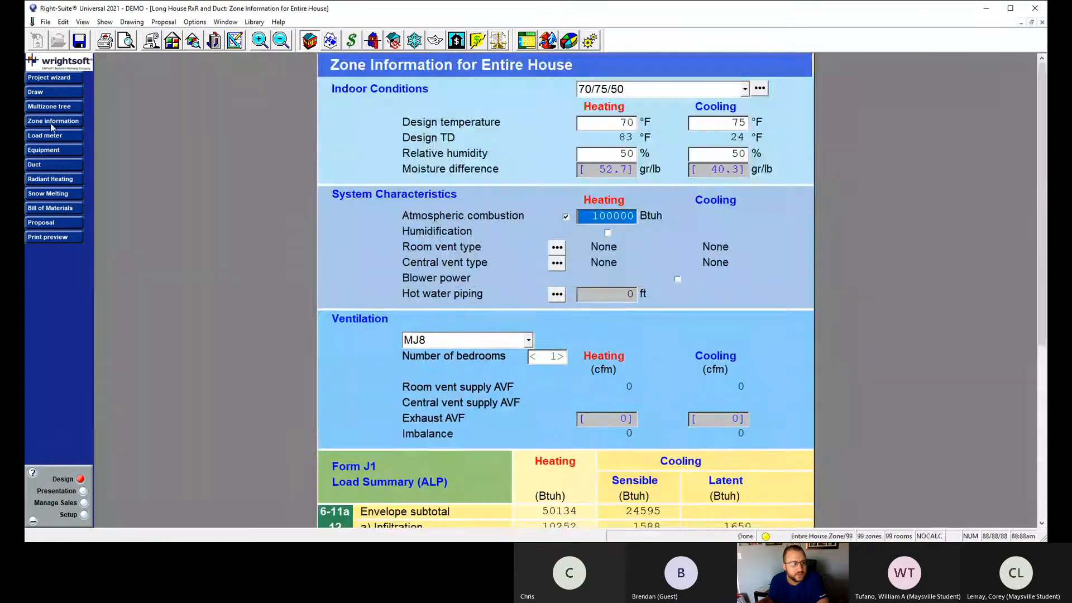
pyautogui.scroll(-5, 536, 356)
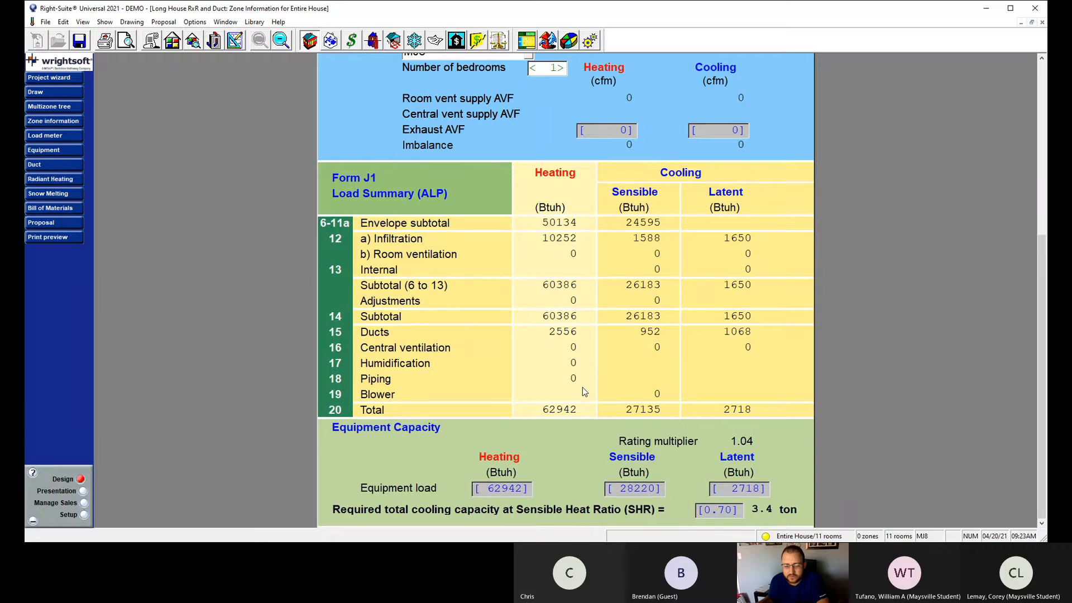
pyautogui.scroll(4, 582, 393)
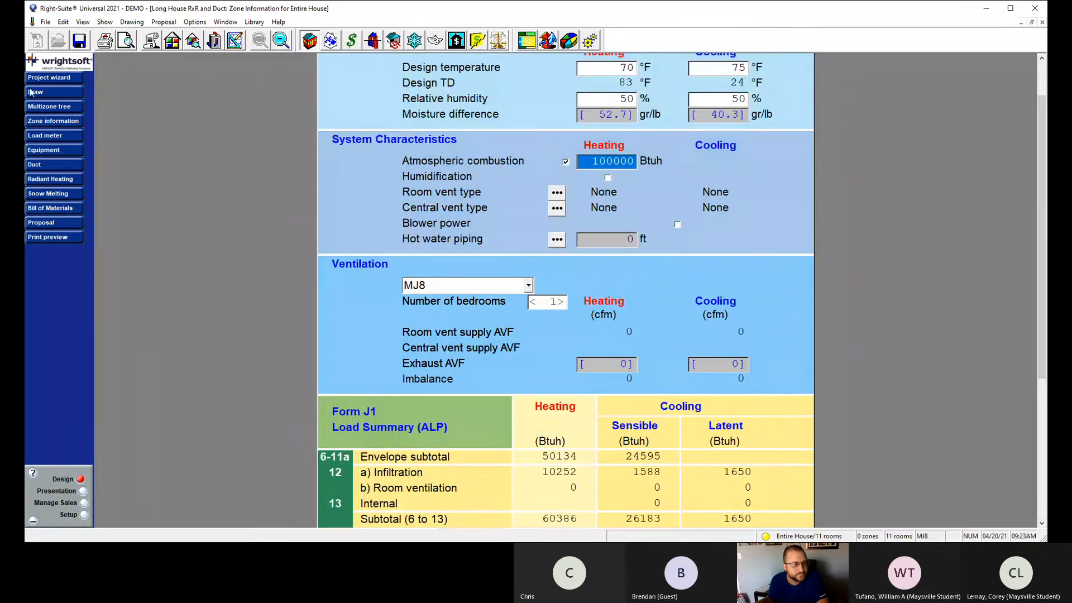
# Set Bed 2's Wall 1 construction to R-30 cavity insulation and 2"x6" wood framing.
pyautogui.click(48, 91)
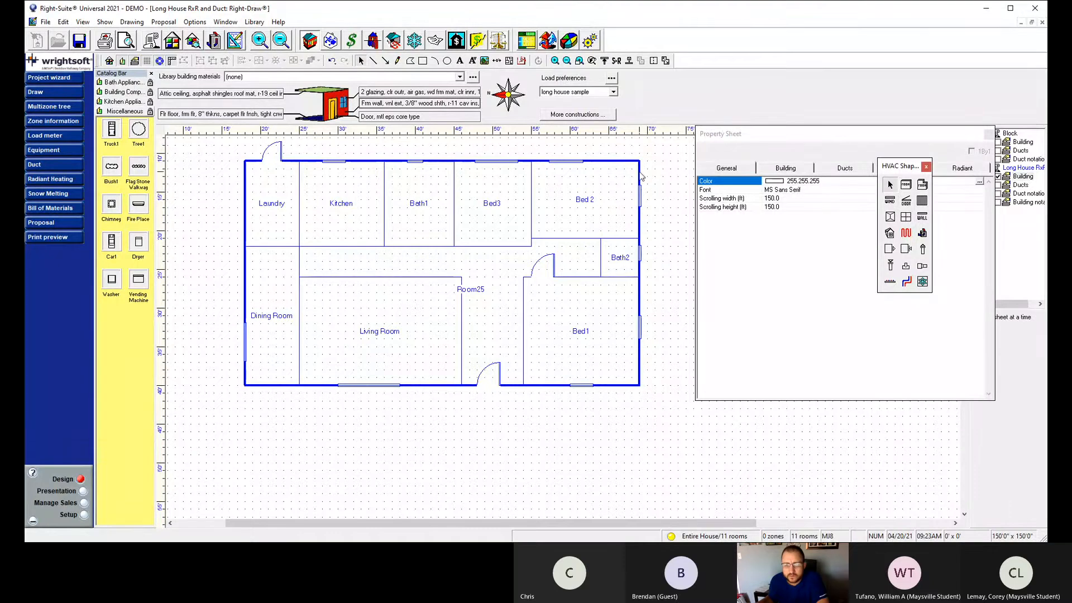
pyautogui.click(613, 183)
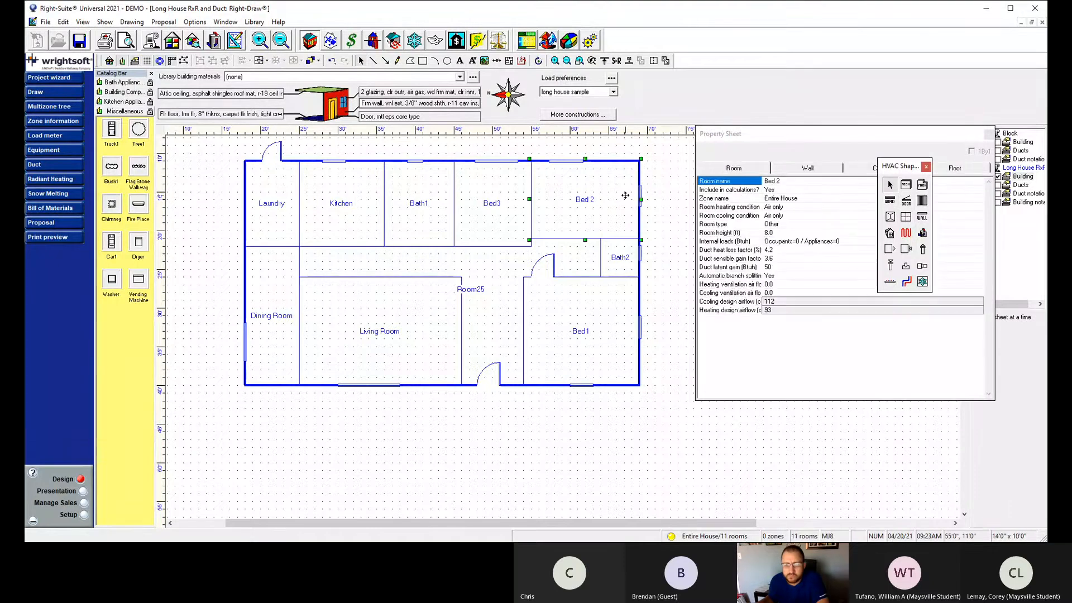
pyautogui.doubleClick(603, 194)
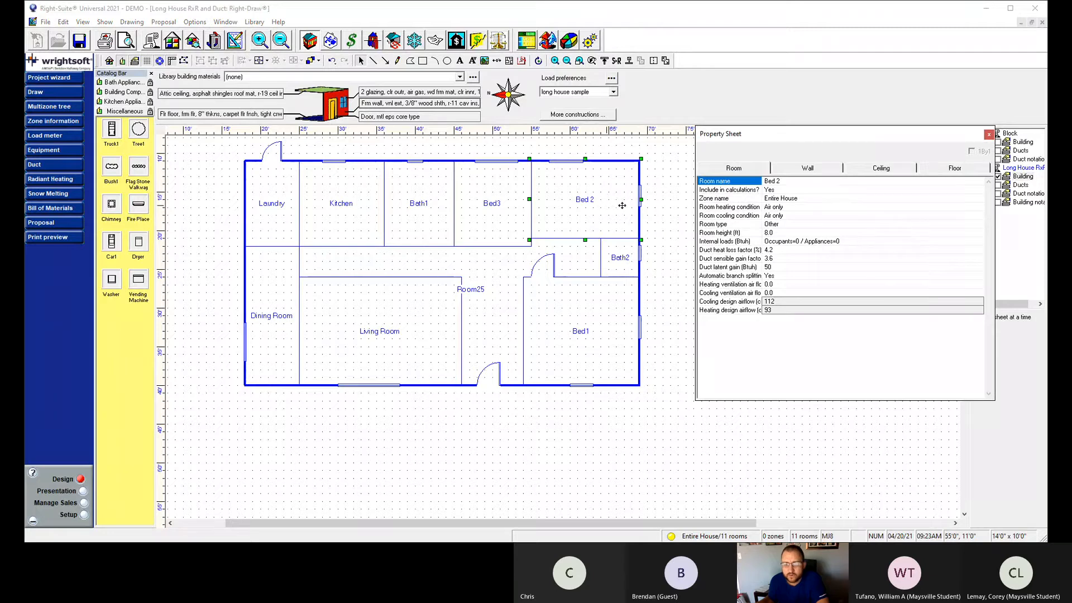
pyautogui.click(810, 168)
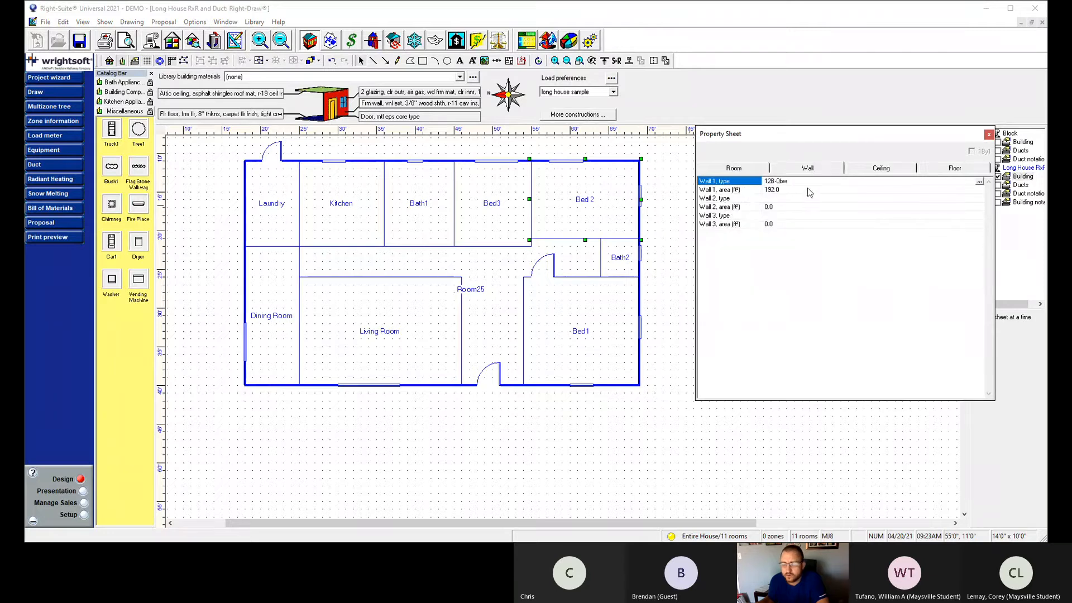
pyautogui.doubleClick(807, 187)
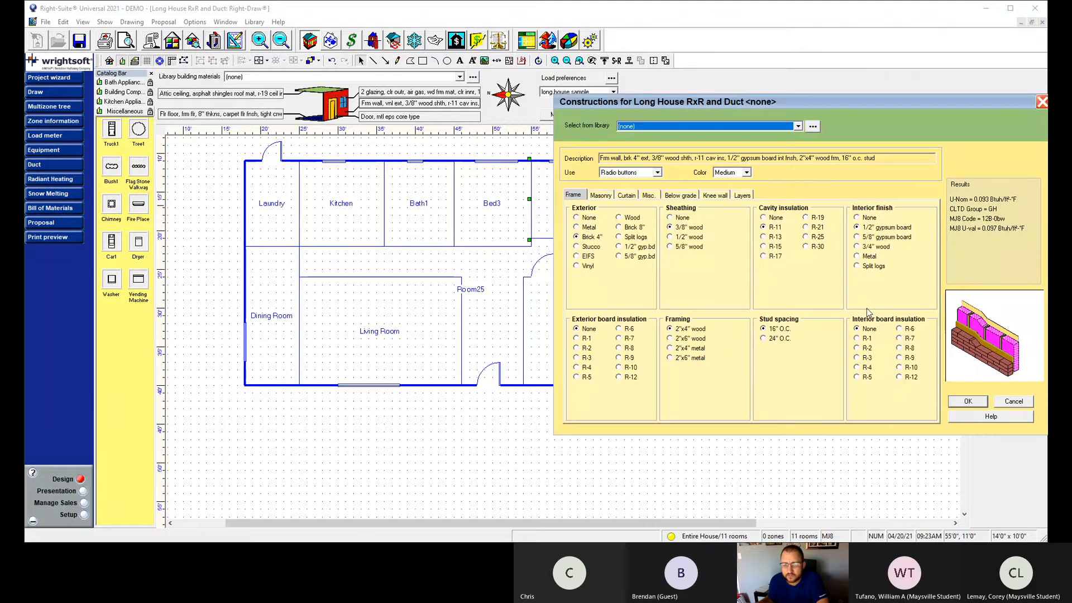
pyautogui.click(805, 247)
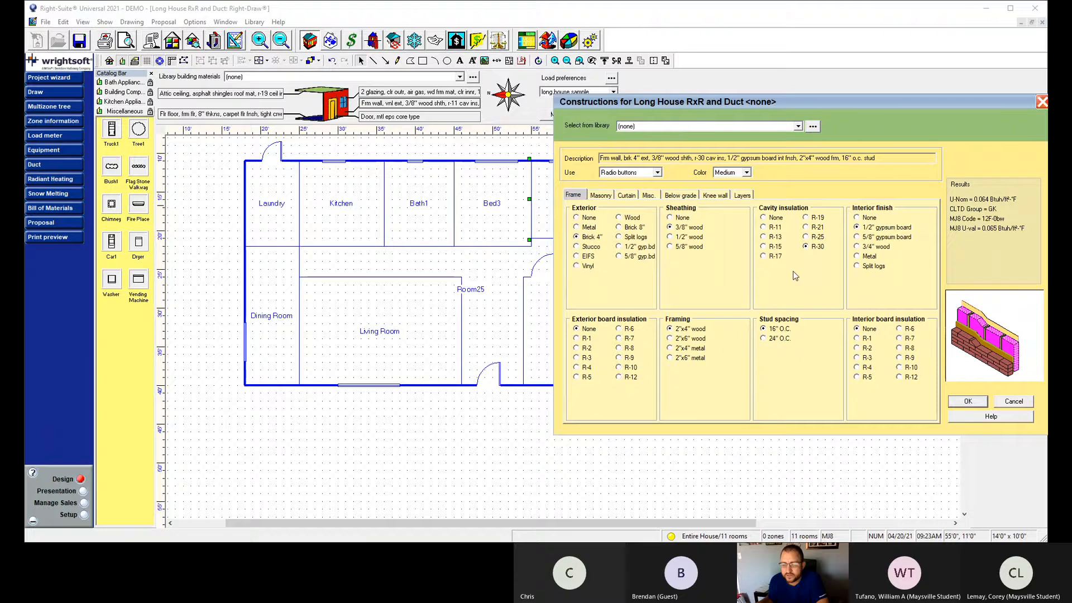
pyautogui.click(671, 339)
pyautogui.click(968, 401)
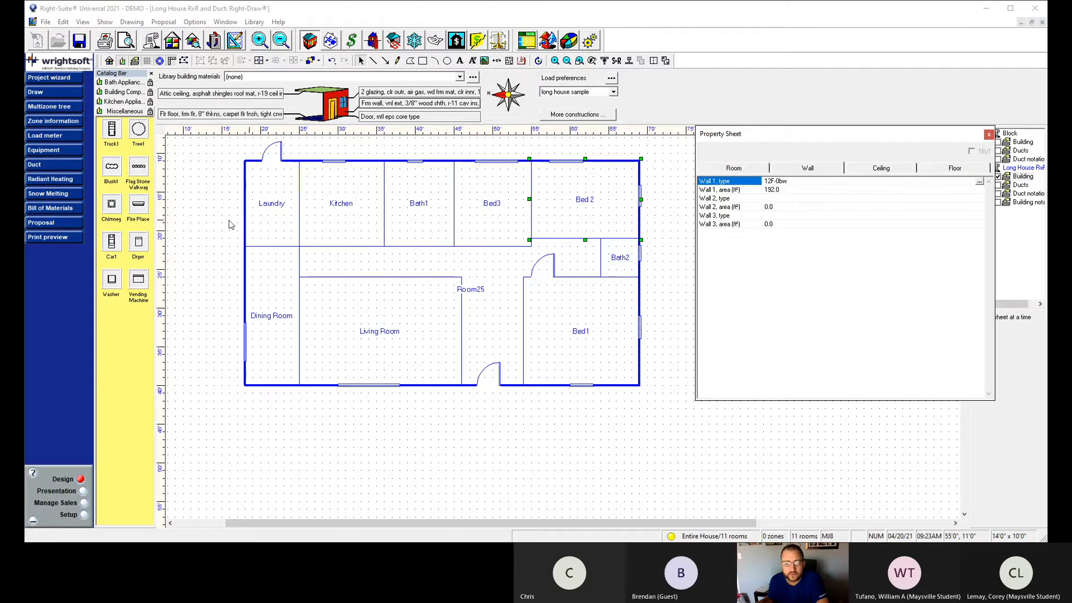
# Recheck the entire house's heating and cooling load summary with Bed 2's changed wall construction.
pyautogui.click(48, 122)
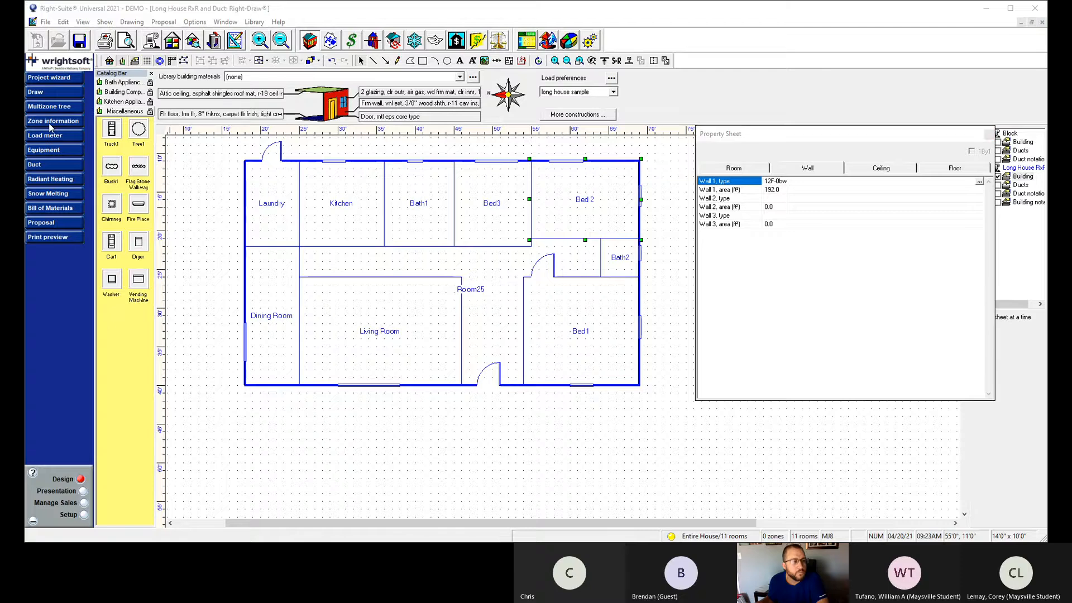
pyautogui.scroll(-5, 622, 305)
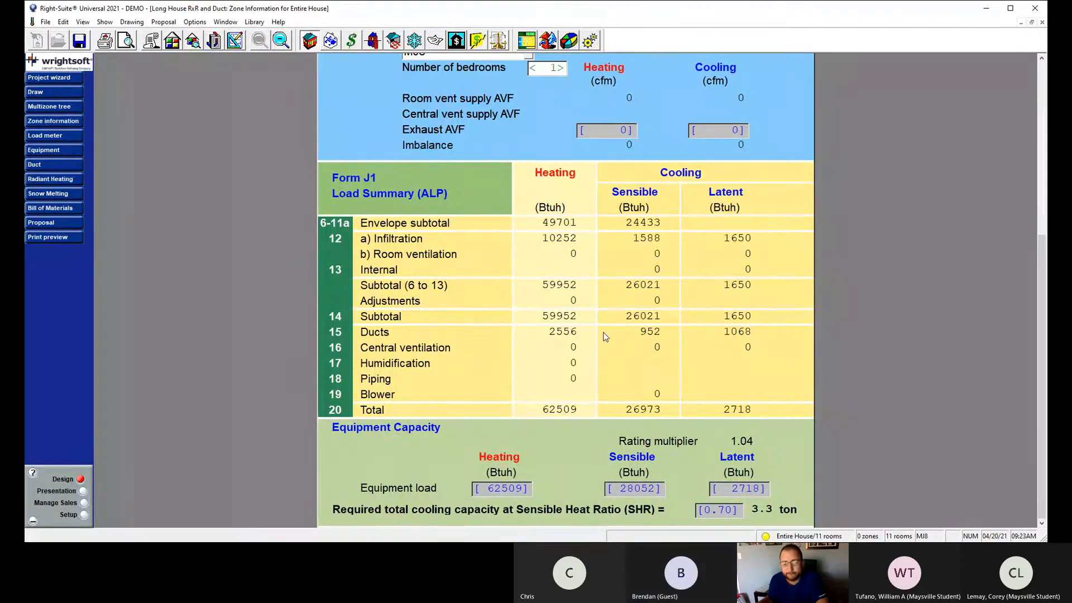
pyautogui.scroll(1, 503, 336)
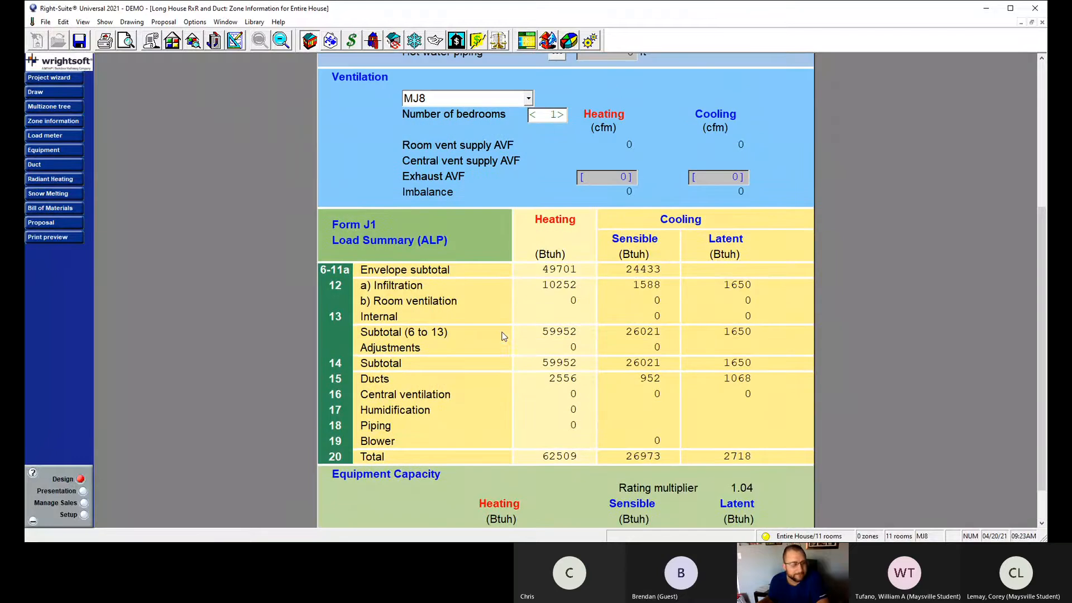
pyautogui.scroll(5, 505, 344)
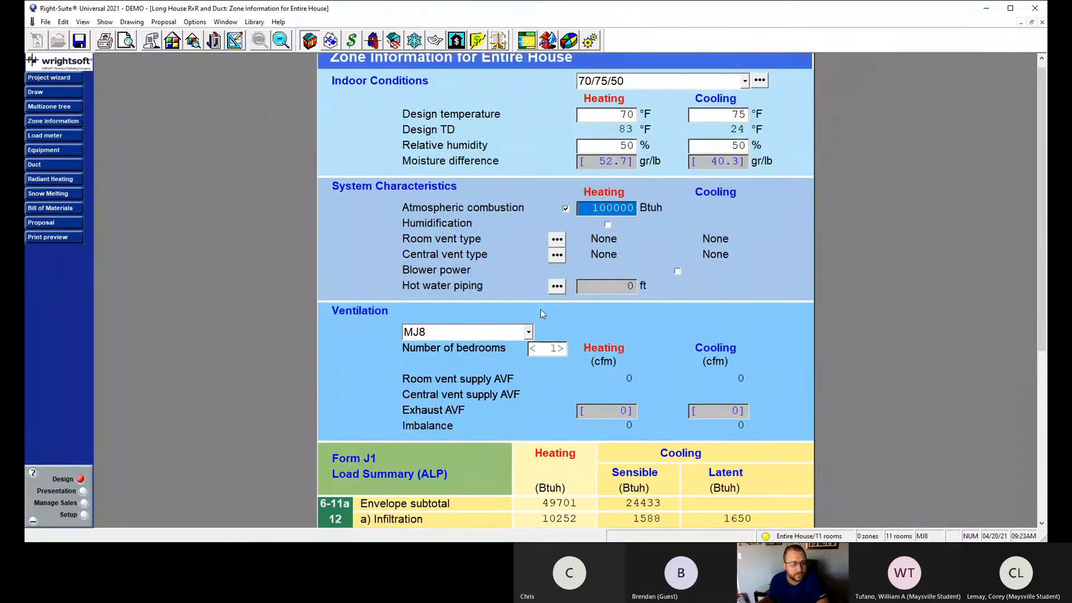
pyautogui.scroll(-5, 605, 382)
pyautogui.scroll(3, 606, 383)
pyautogui.scroll(-4, 606, 382)
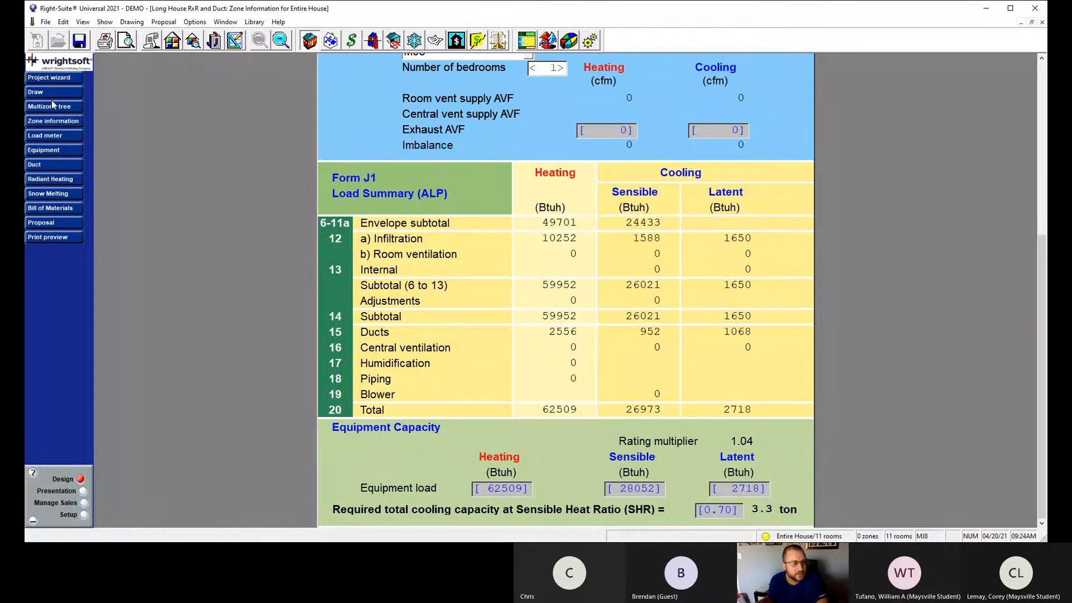
# Examine the load meter's breakdown for the entire house, close it, and look over the zone information once more.
pyautogui.click(54, 135)
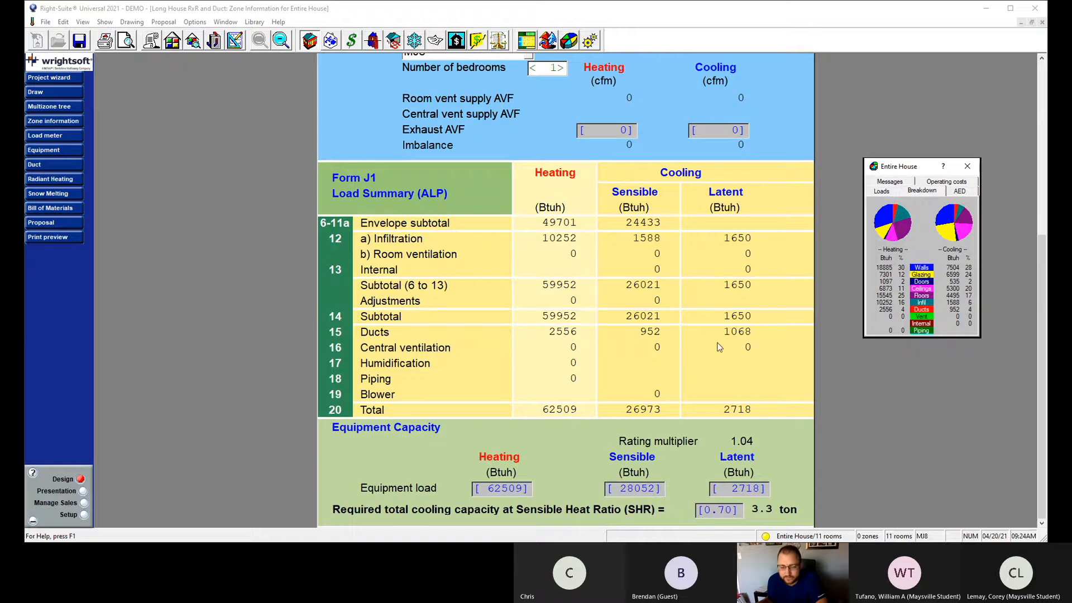
pyautogui.click(967, 167)
pyautogui.scroll(5, 432, 404)
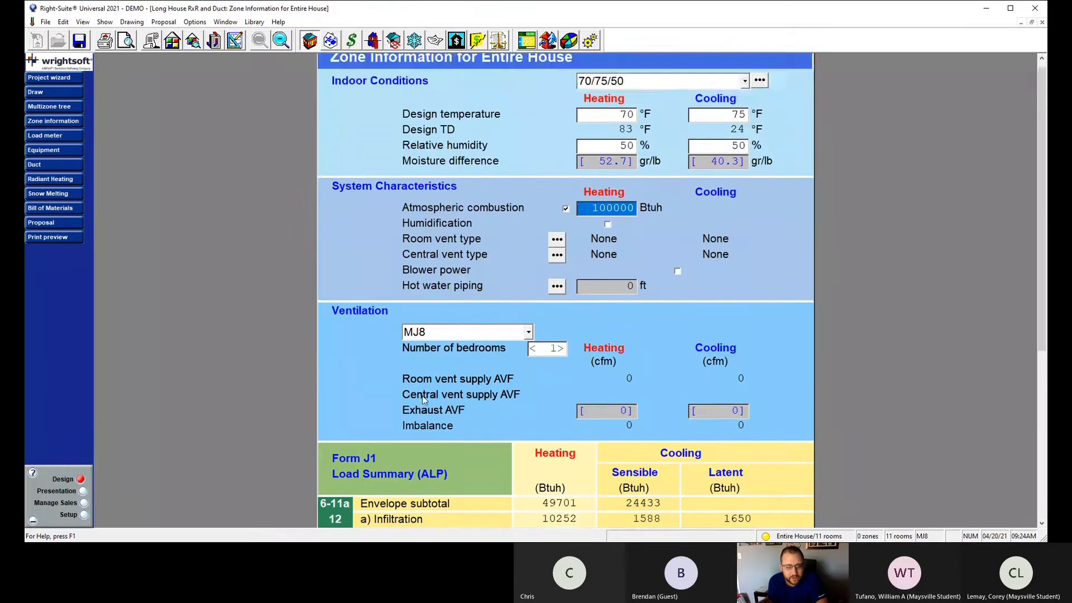
pyautogui.scroll(-3, 427, 400)
pyautogui.scroll(3, 425, 398)
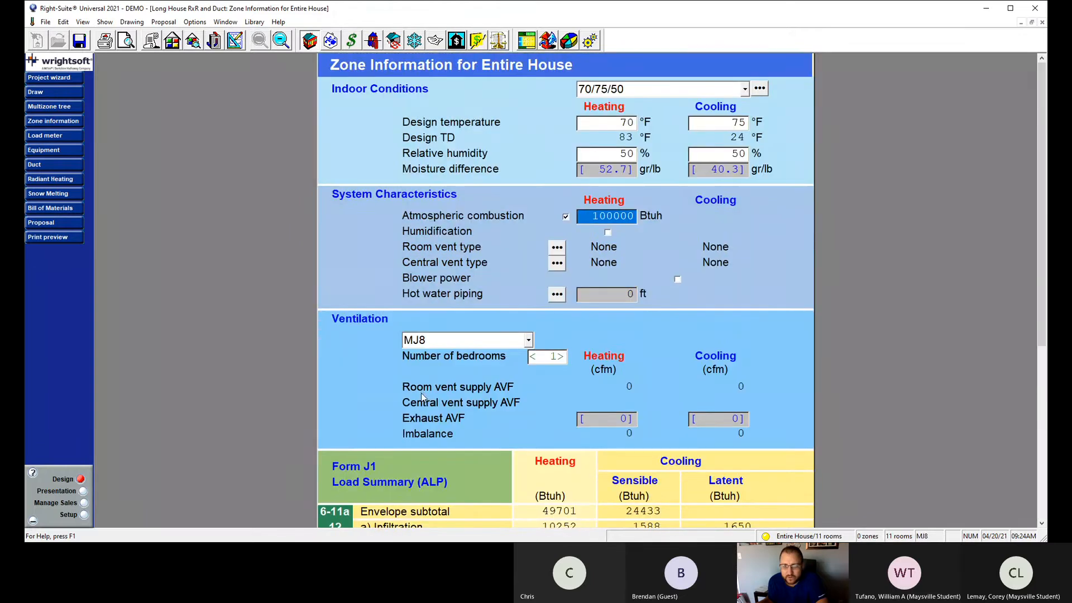
pyautogui.scroll(-5, 420, 392)
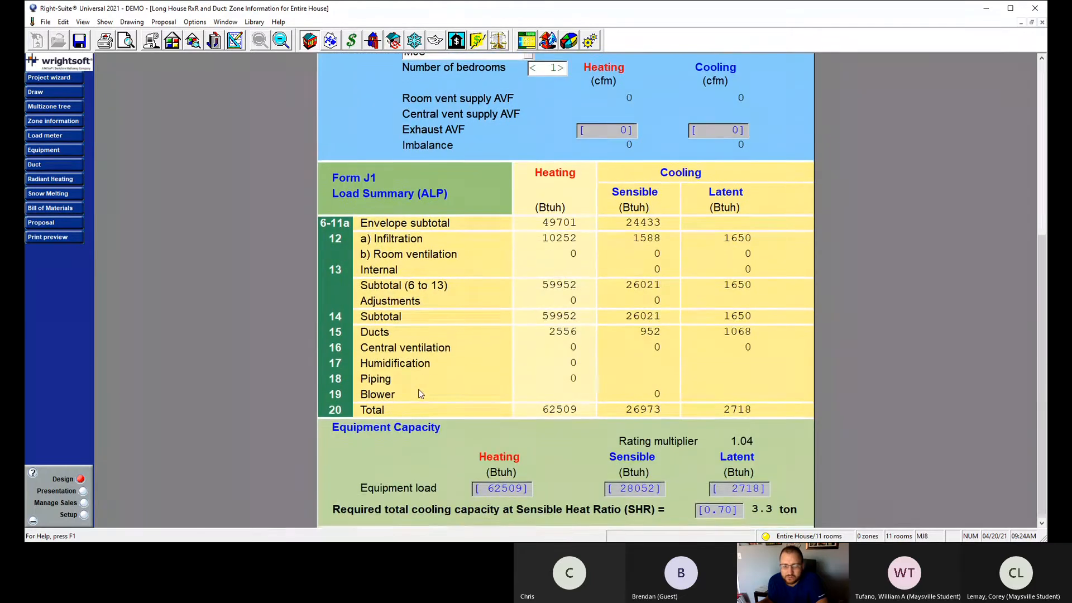
pyautogui.scroll(4, 421, 394)
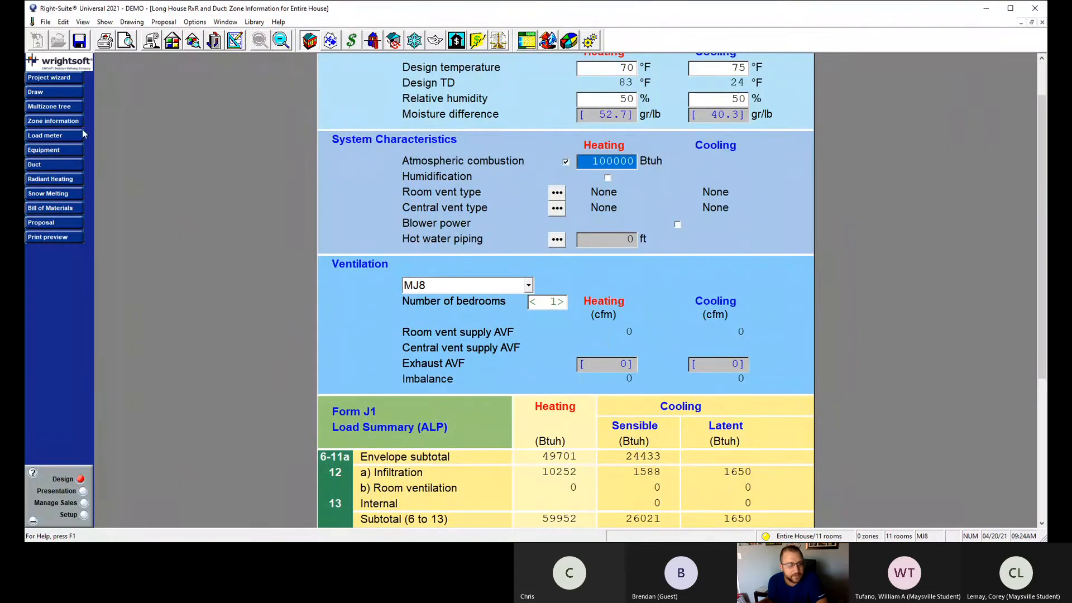
# Set Bed 2's floor construction to R-30 cavity insulation, no exterior insulation and R-19 crawlspace wall insulation.
pyautogui.click(51, 92)
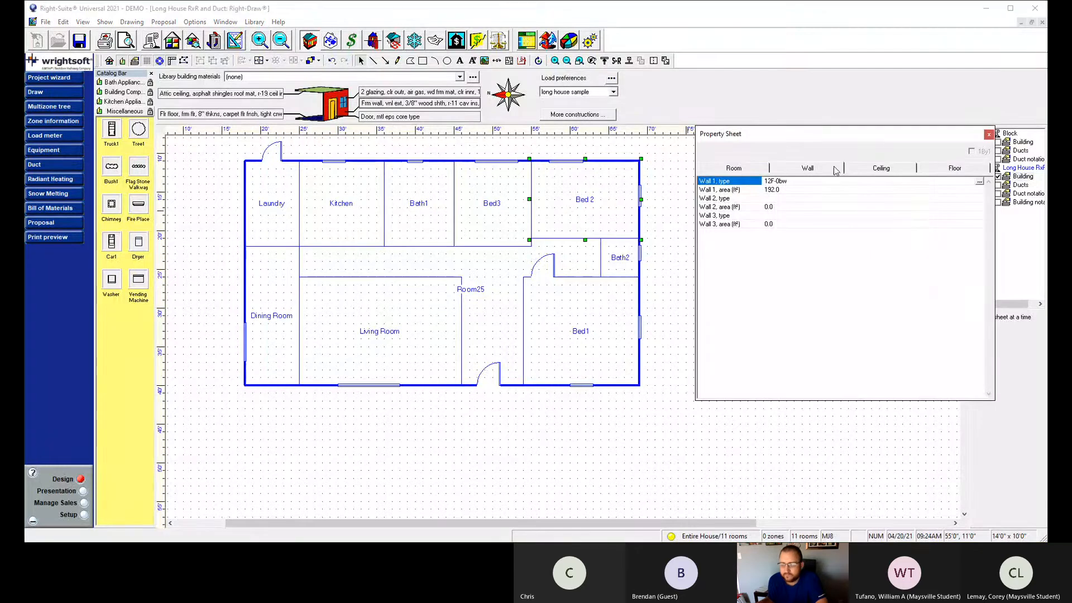
pyautogui.click(955, 169)
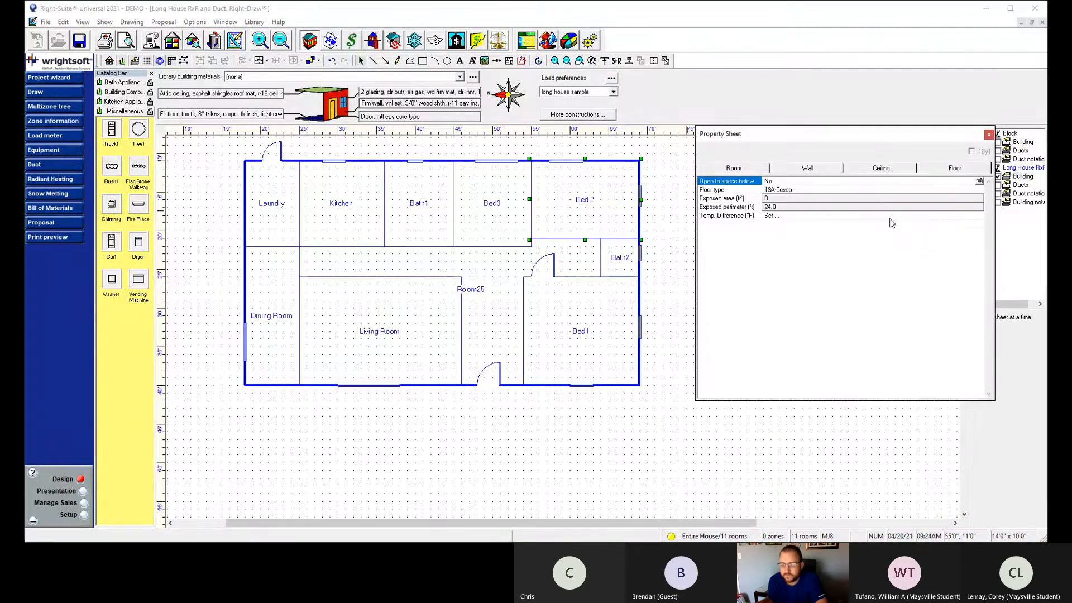
pyautogui.doubleClick(798, 190)
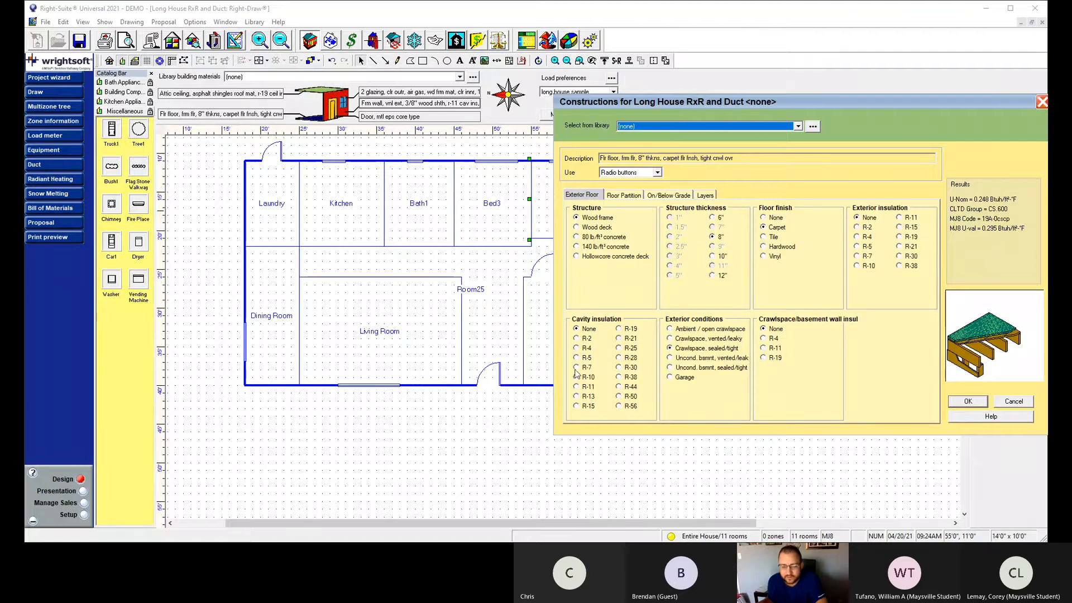
pyautogui.click(619, 368)
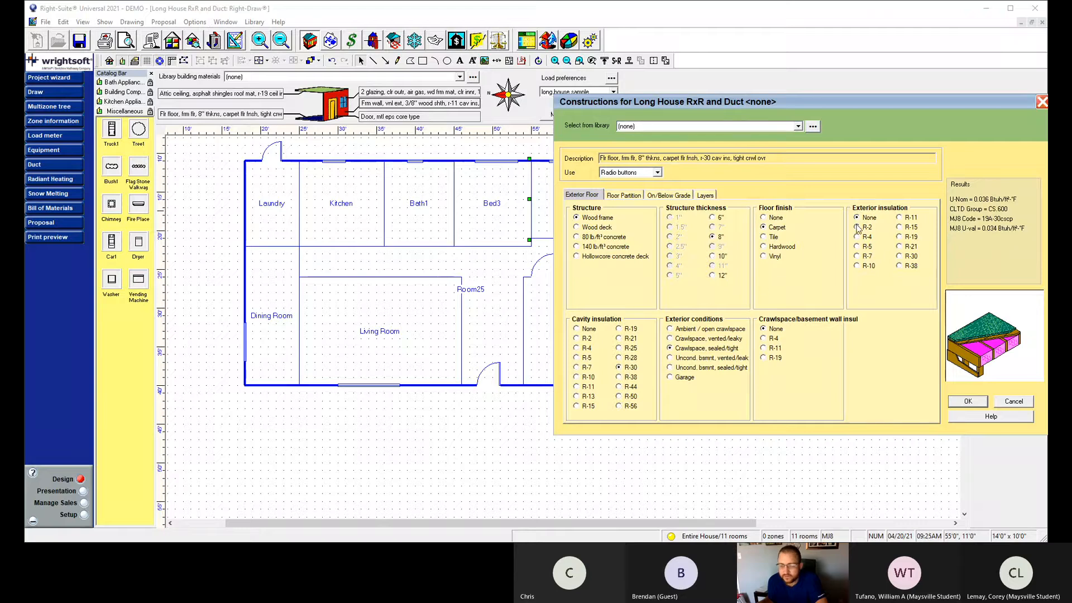
pyautogui.click(899, 219)
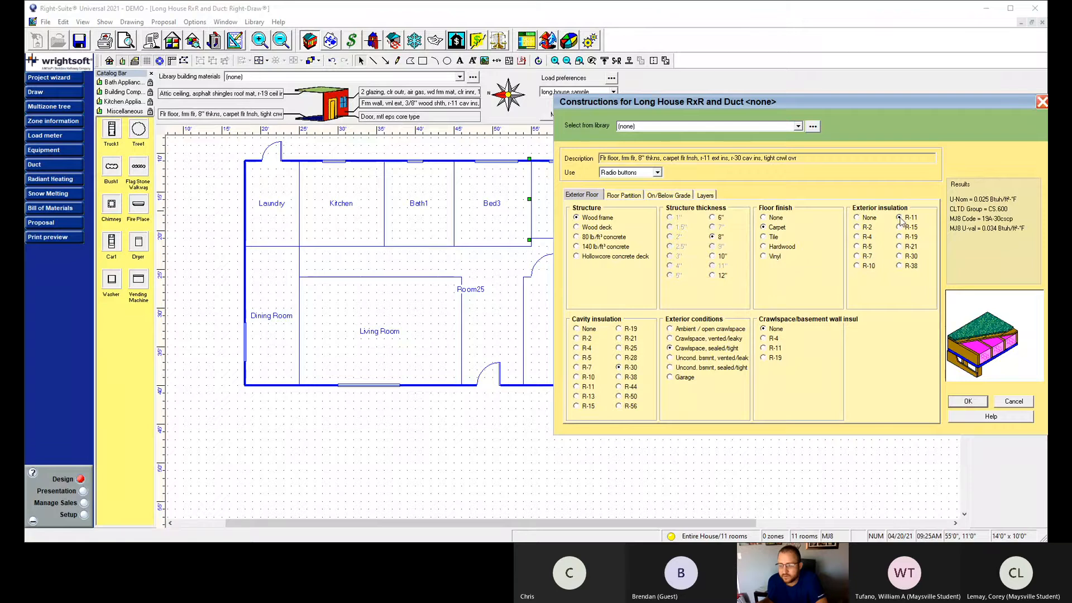
pyautogui.click(866, 218)
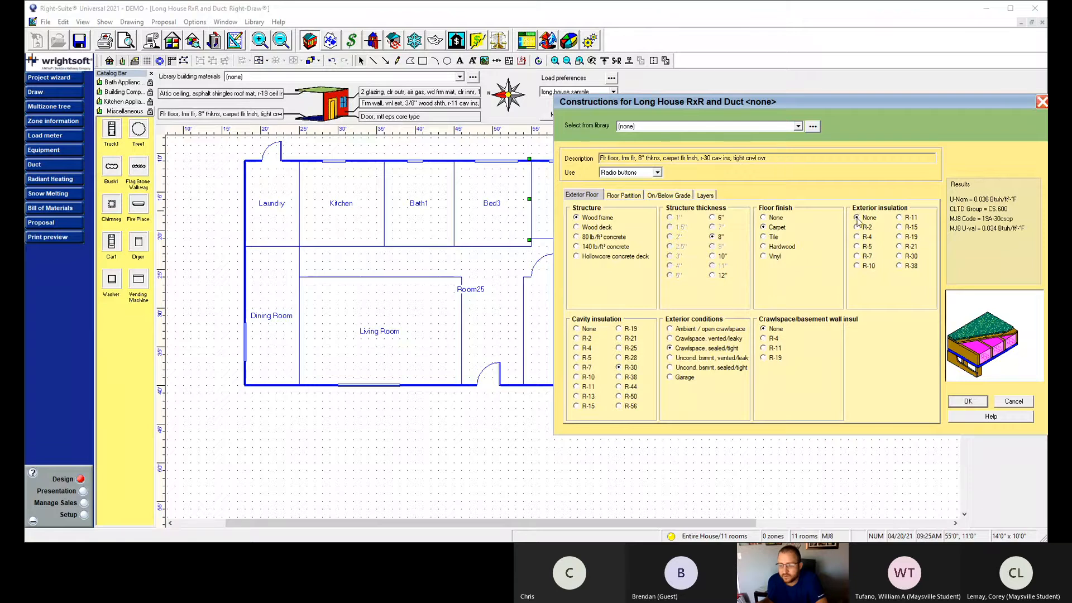
pyautogui.click(763, 359)
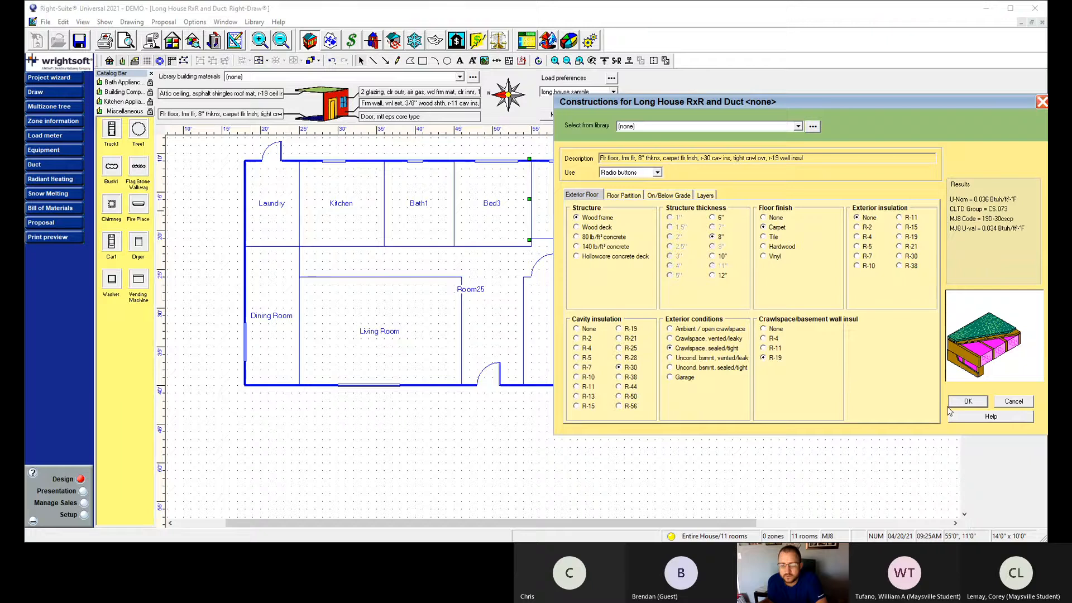
pyautogui.click(967, 401)
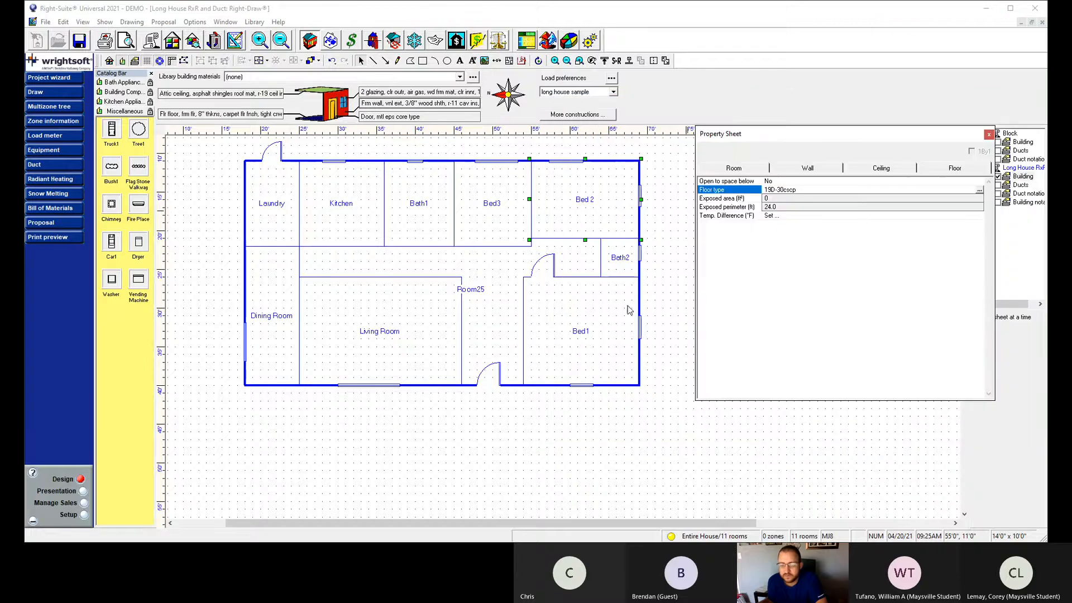
pyautogui.click(227, 254)
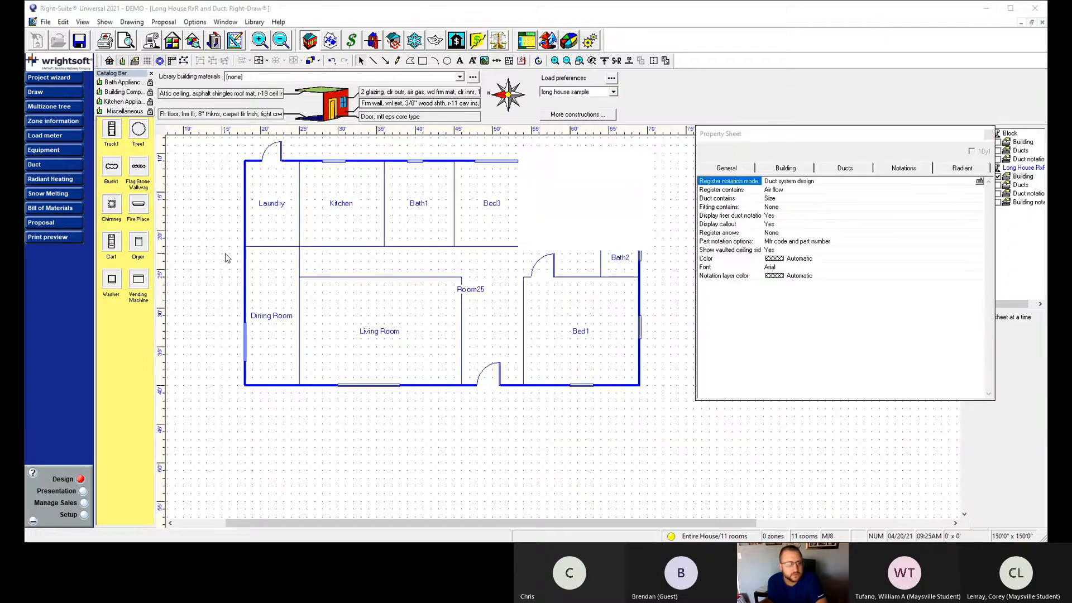
# Review the entire house's load summary and equipment capacity with Bed 2's changed floor construction.
pyautogui.click(56, 121)
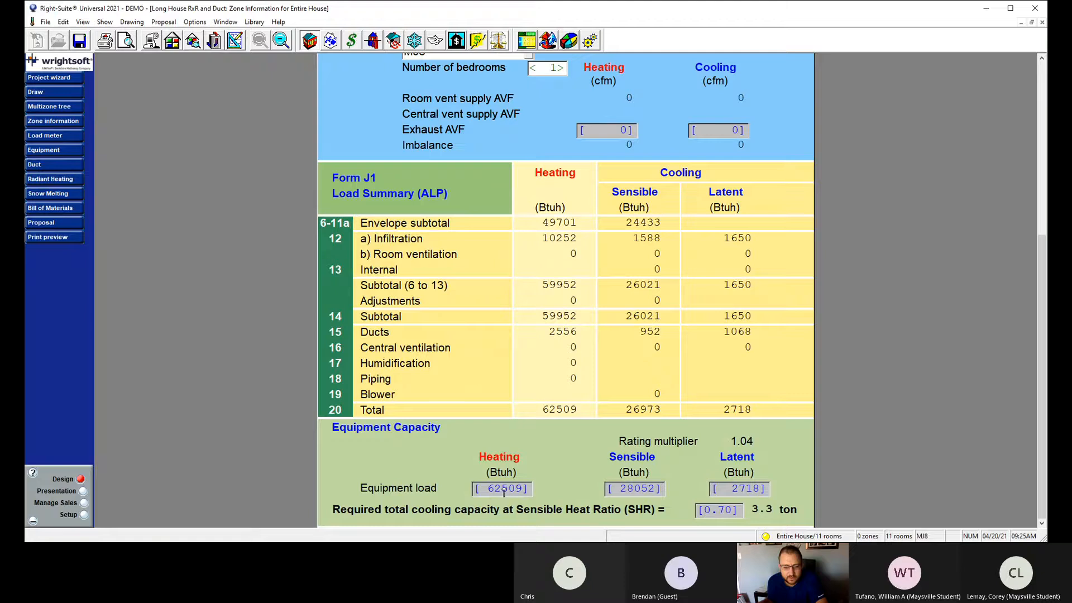
pyautogui.scroll(2, 536, 475)
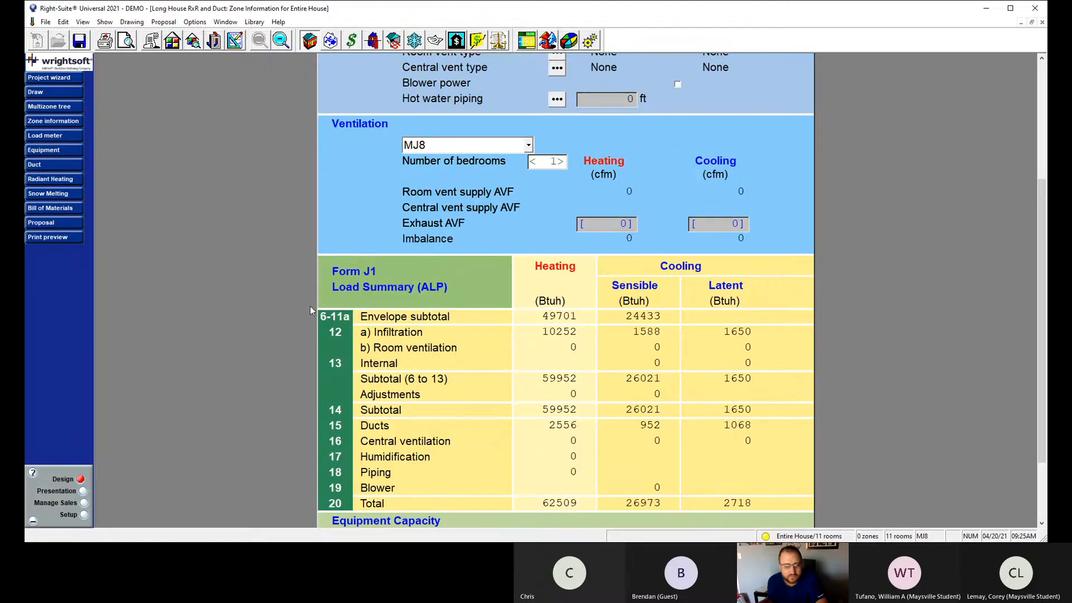
pyautogui.scroll(-1, 474, 394)
pyautogui.scroll(2, 475, 394)
pyautogui.scroll(-2, 475, 394)
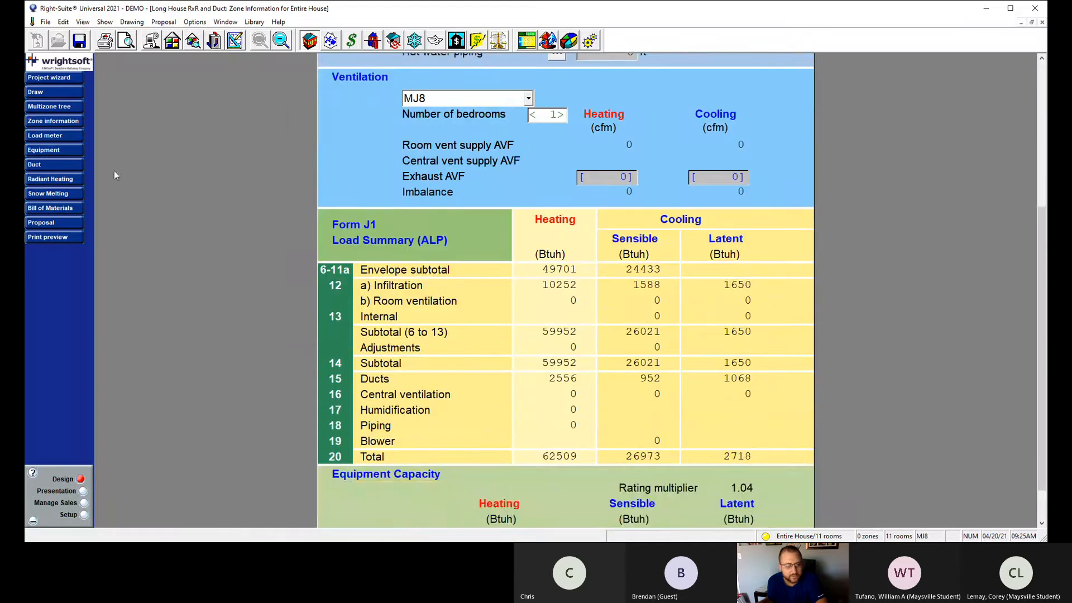
# Go through the entire house's construction loads in the Right-J worksheet, from the walls down to the floors.
pyautogui.click(49, 93)
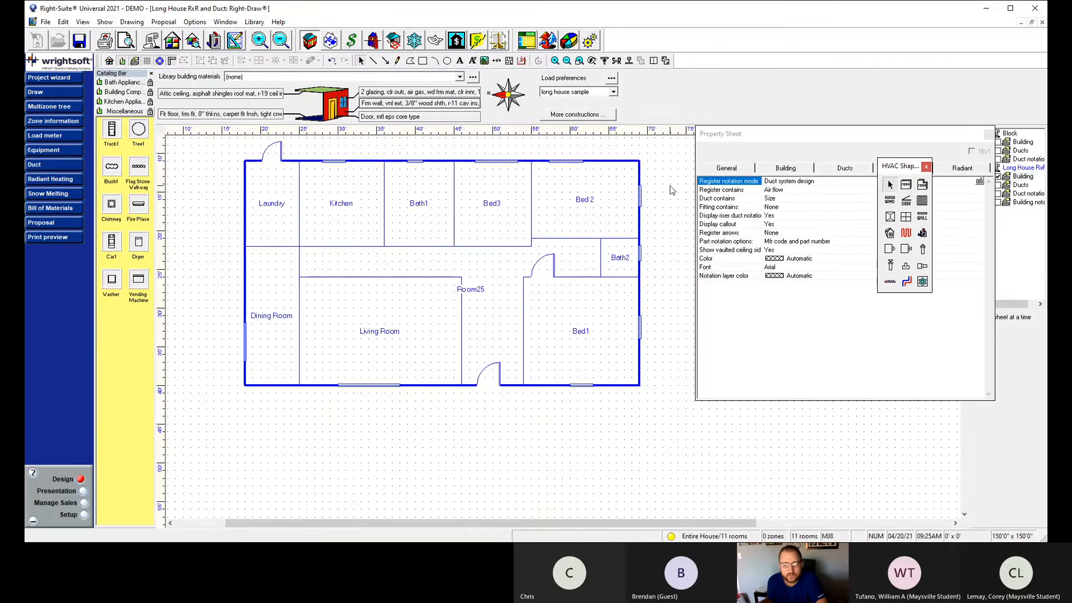
pyautogui.click(526, 42)
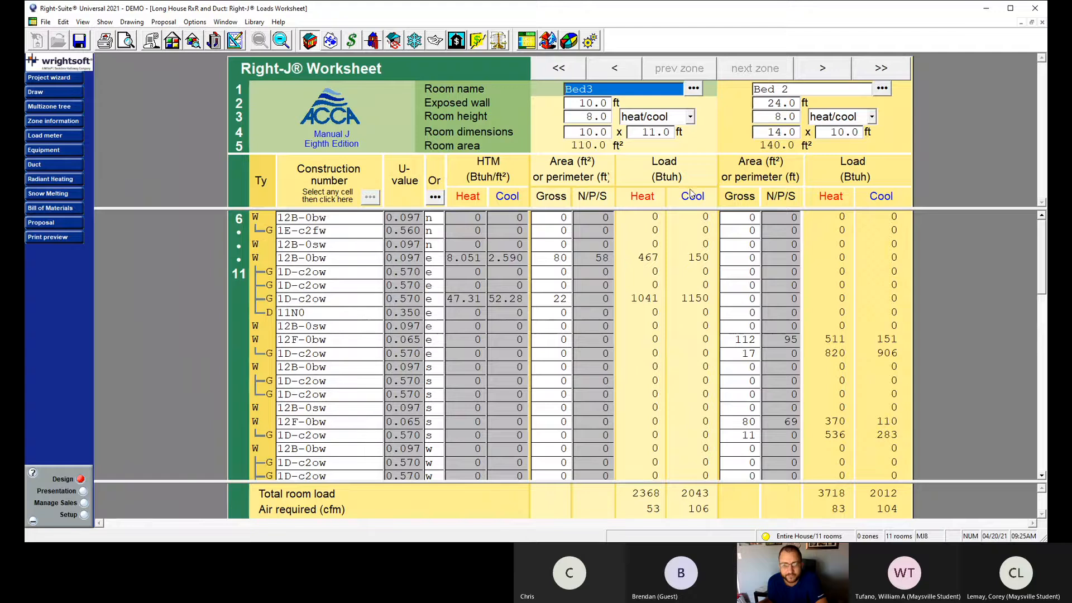
pyautogui.click(558, 69)
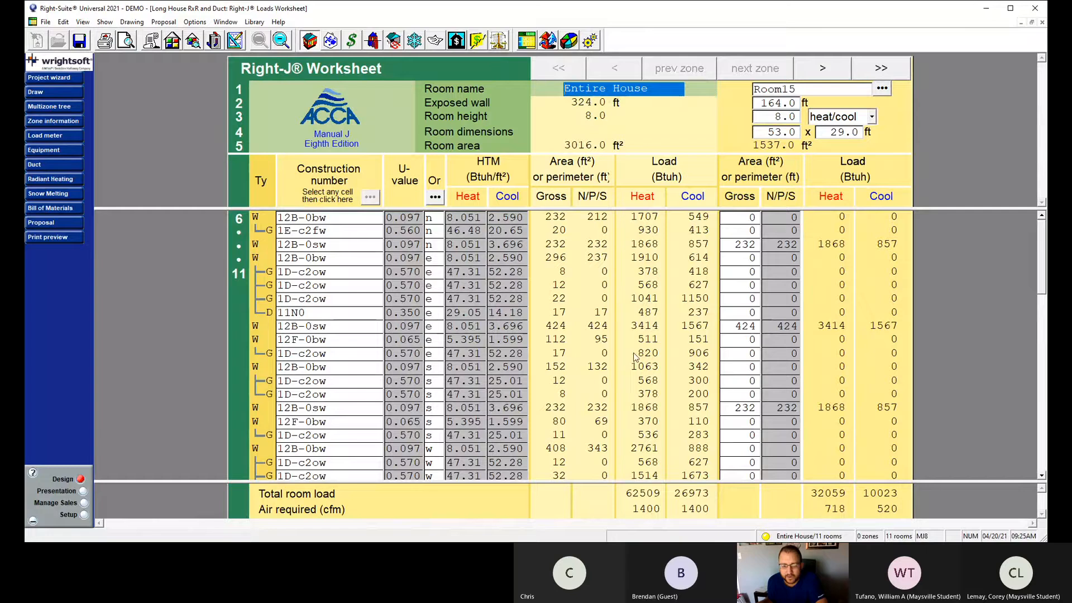
pyautogui.scroll(-10, 594, 290)
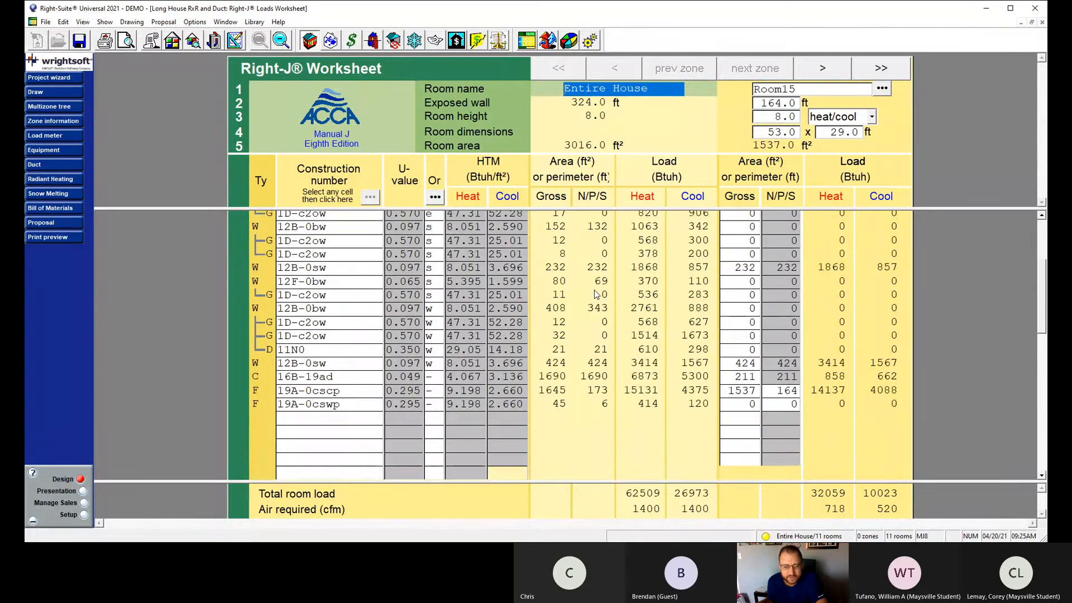
pyautogui.scroll(-1, 607, 330)
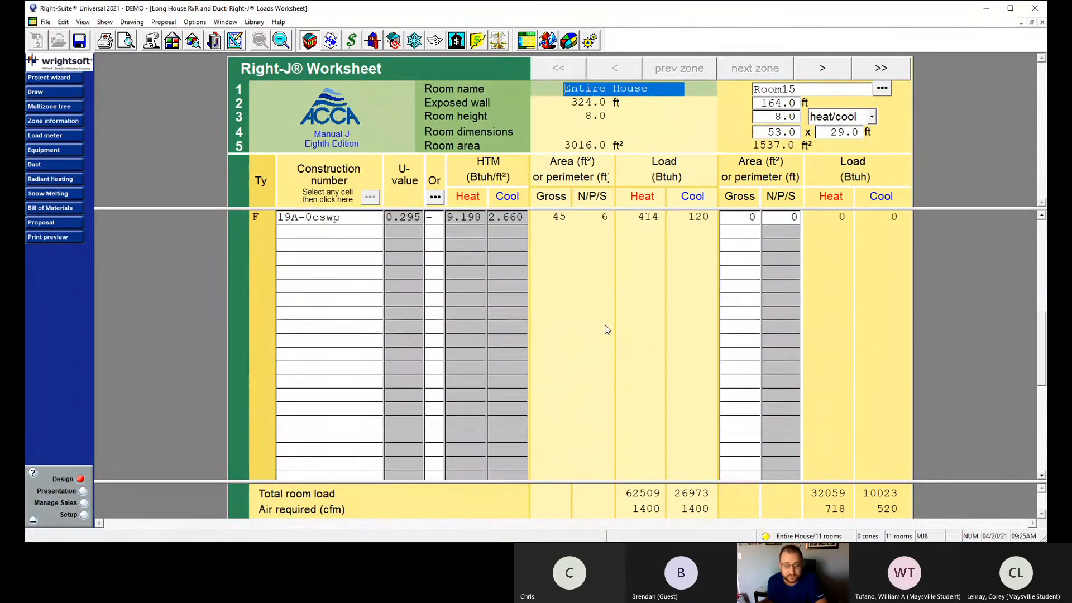
pyautogui.scroll(12, 611, 340)
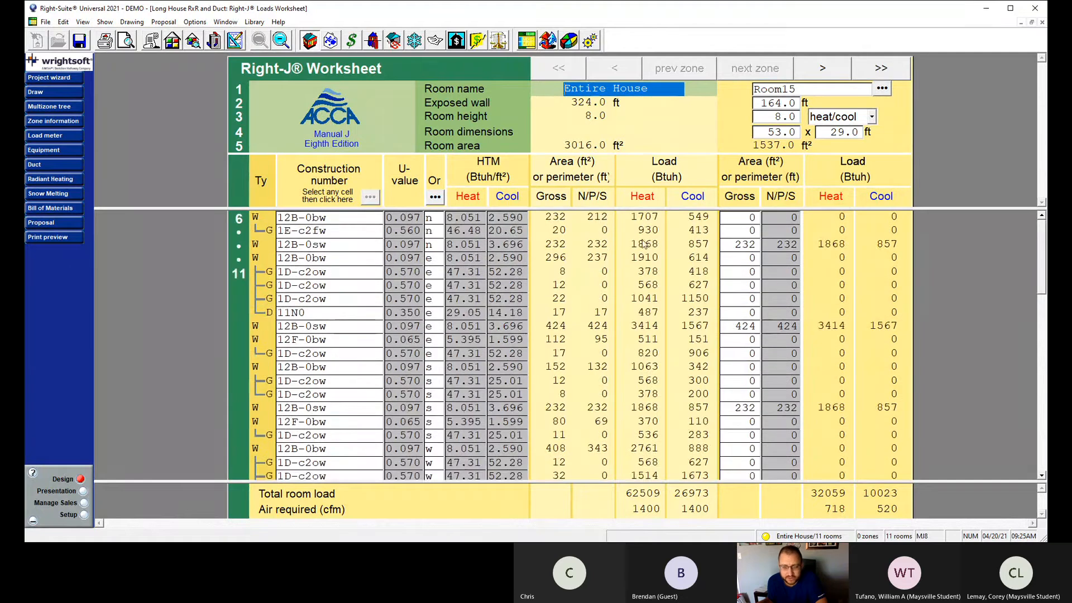
# Compare Room15's wall, ceiling and floor loads with those of the entire house and the Laundry in the worksheet.
pyautogui.scroll(-3, 644, 244)
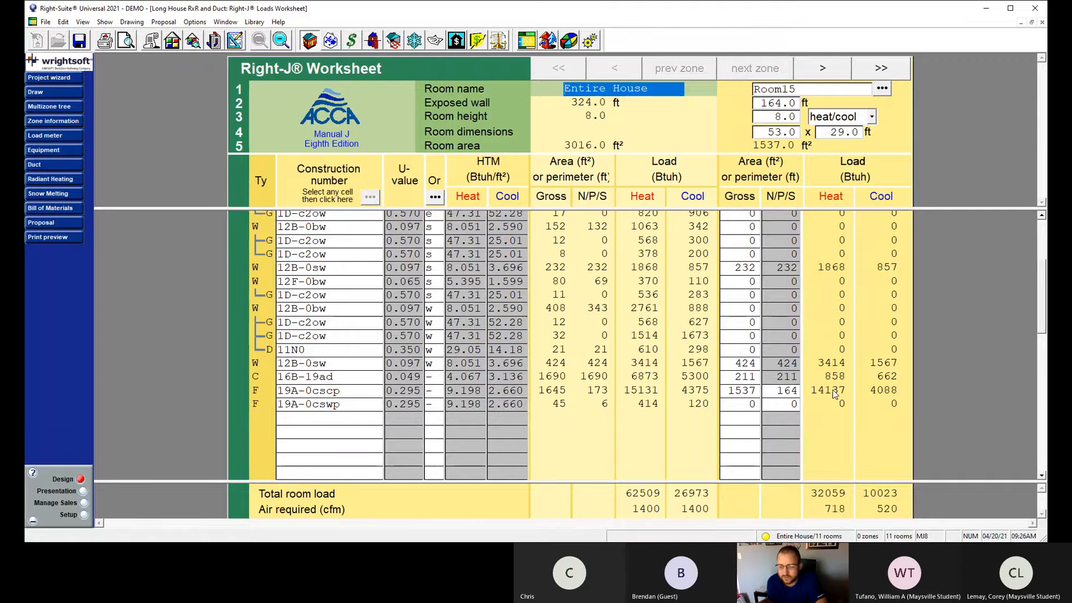
pyautogui.scroll(1, 834, 256)
pyautogui.scroll(-3, 834, 271)
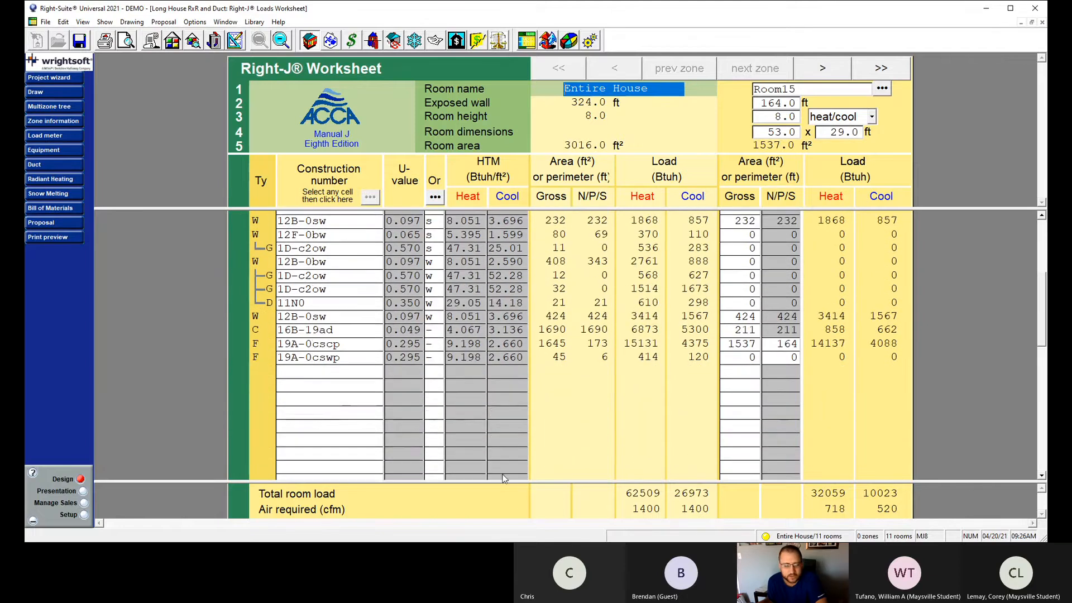
pyautogui.click(824, 70)
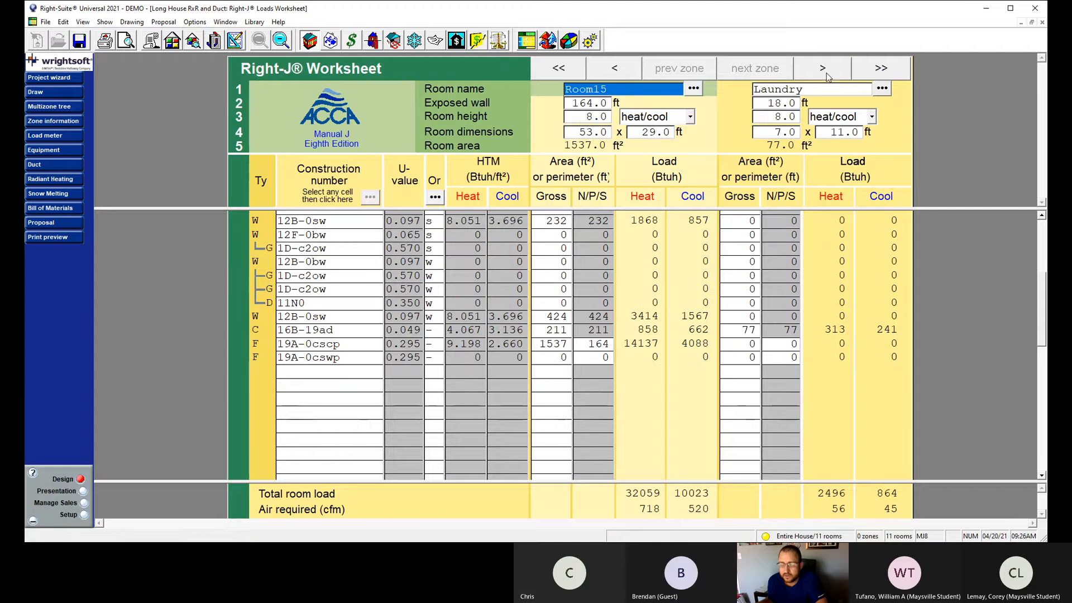
pyautogui.click(615, 69)
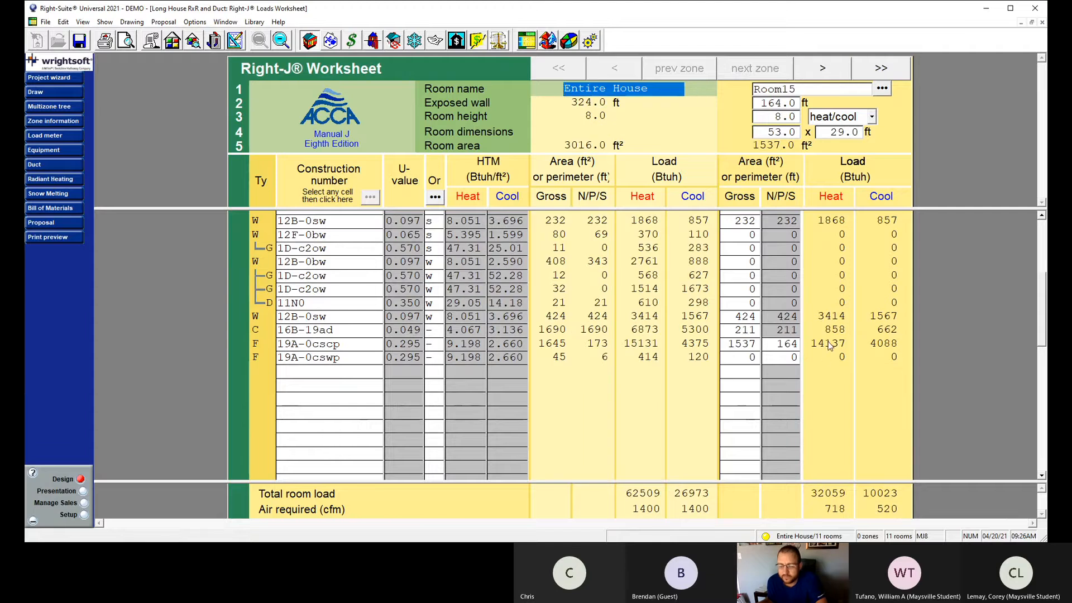
pyautogui.scroll(5, 827, 349)
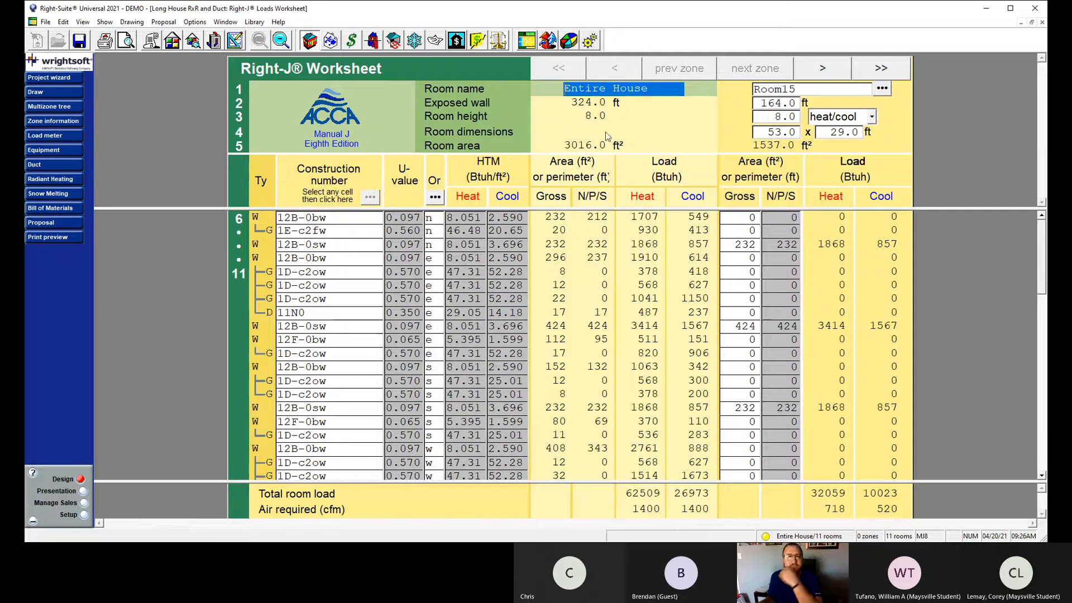
# Delete the Block sheet with all its layers and drawing objects from the floor plan.
pyautogui.click(50, 92)
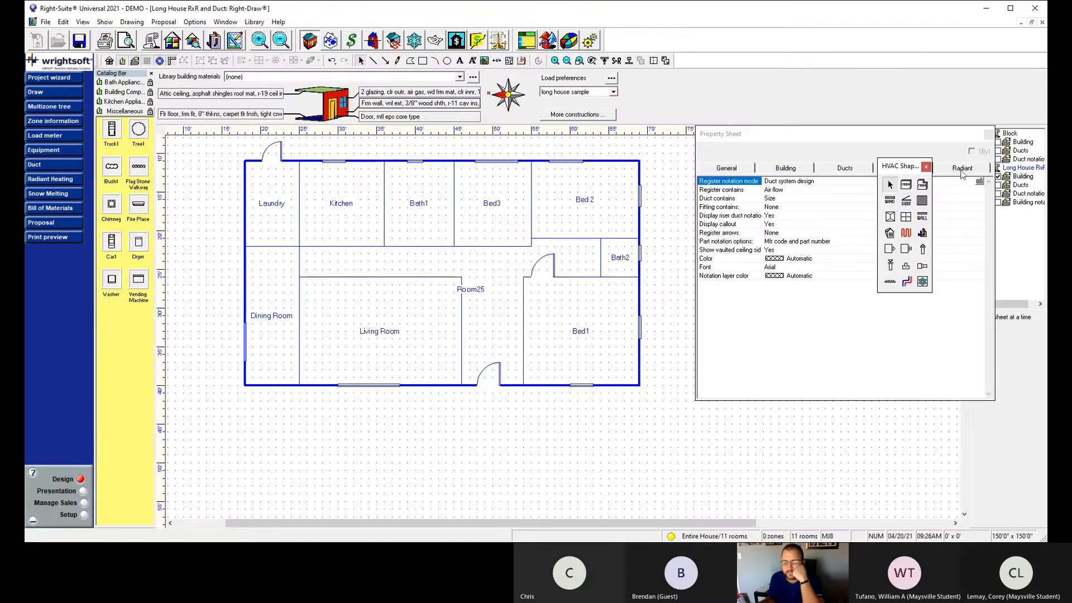
pyautogui.click(988, 135)
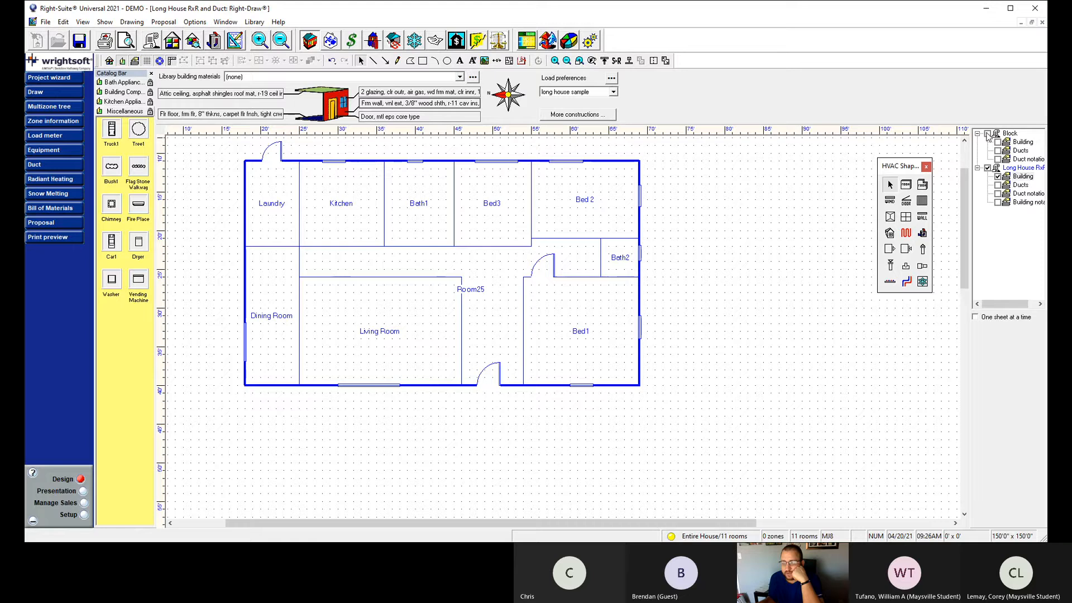
pyautogui.rightClick(1010, 135)
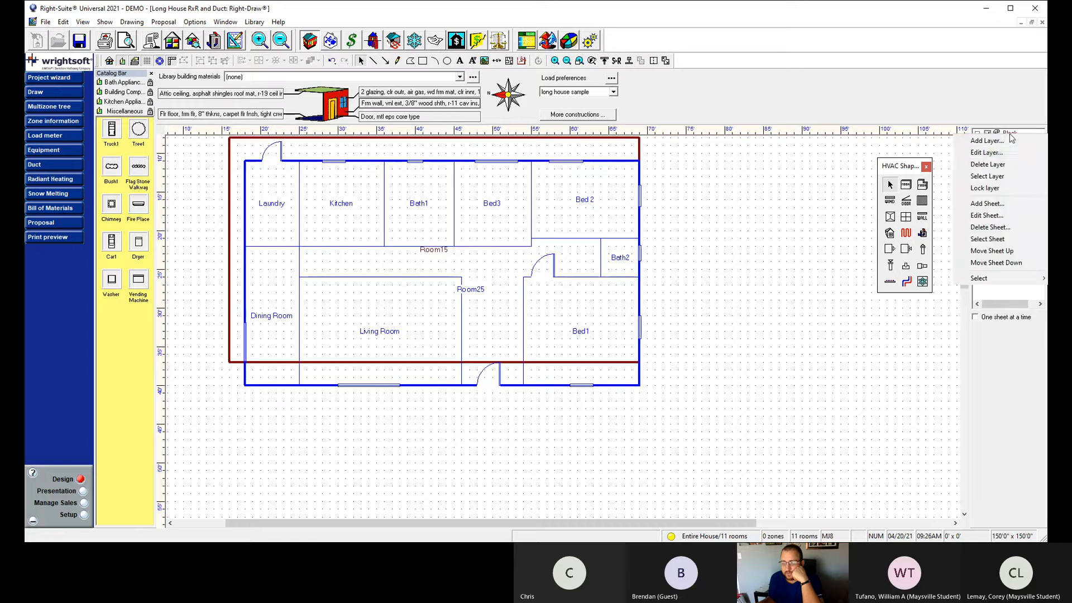
pyautogui.click(991, 227)
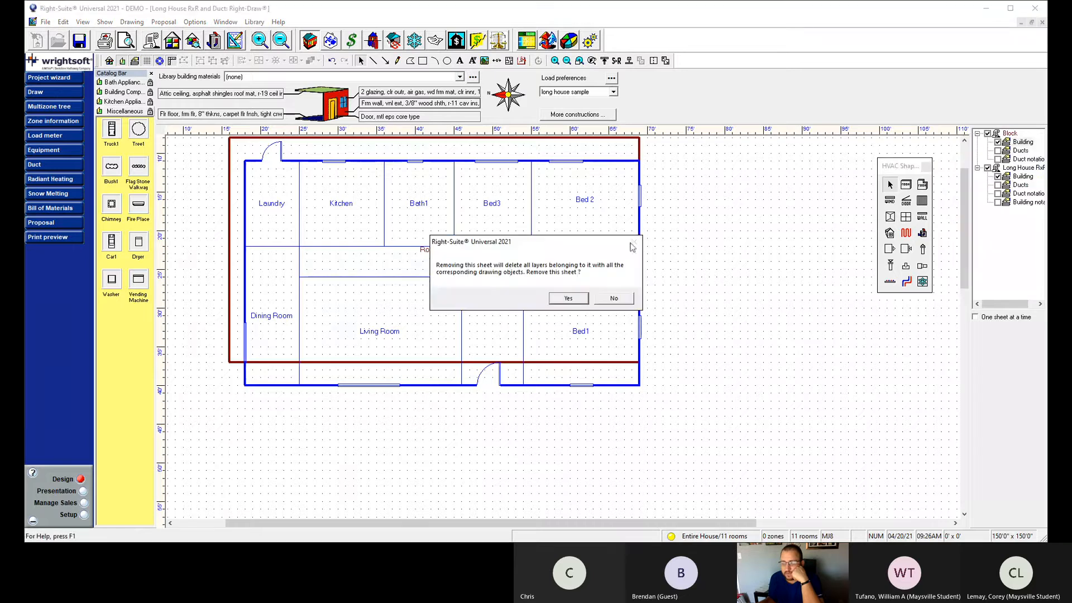
pyautogui.click(570, 299)
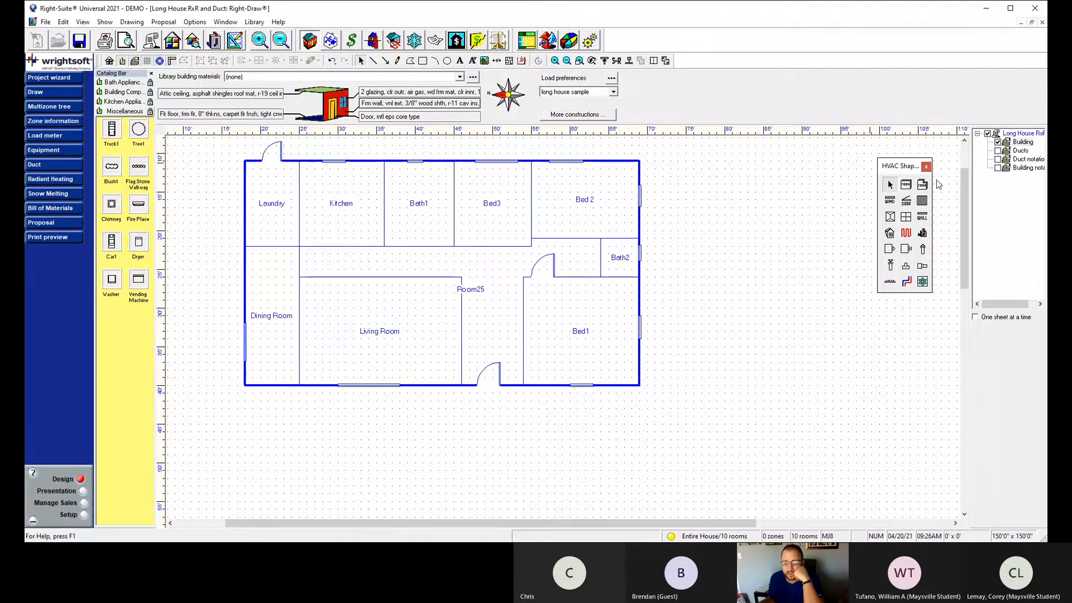
# Recheck the entire house's zone information and load summary without the Block sheet, and view the load meter's breakdown.
pyautogui.click(52, 121)
pyautogui.scroll(-2, 656, 307)
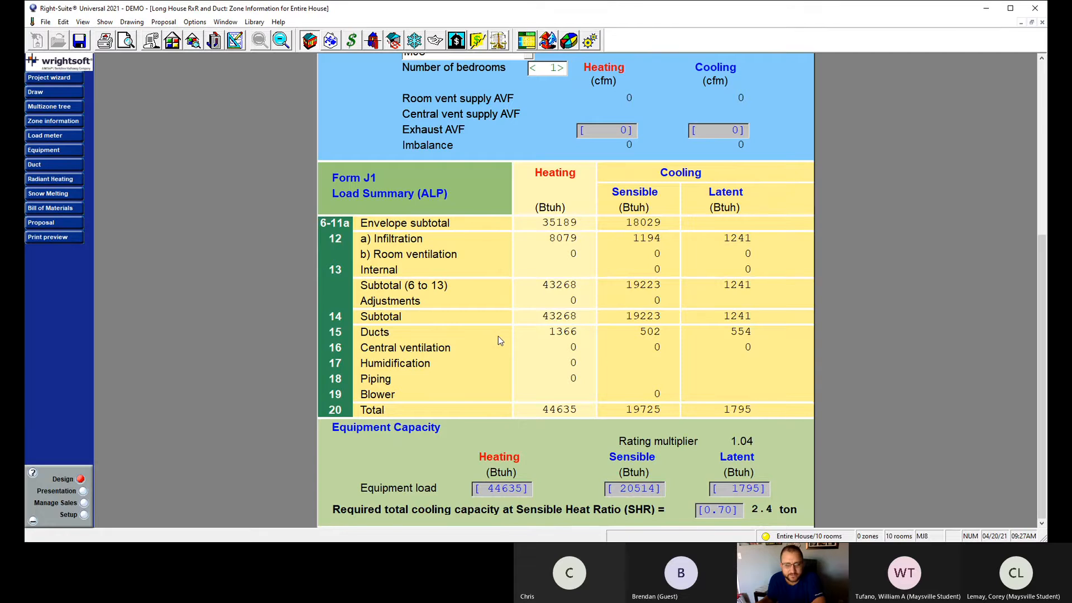
pyautogui.scroll(3, 498, 337)
pyautogui.scroll(2, 571, 346)
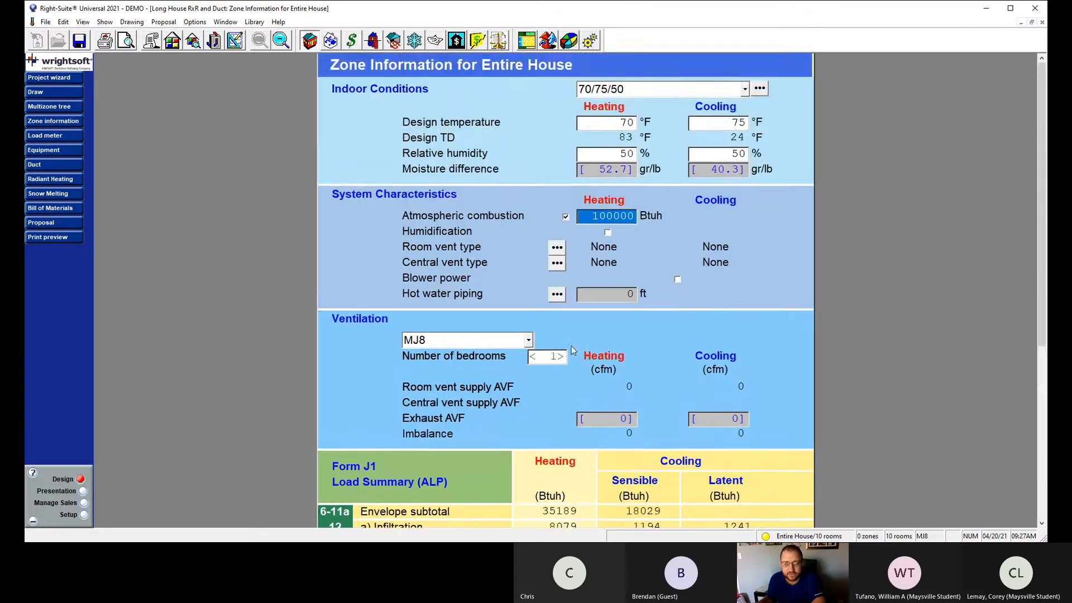
pyautogui.scroll(-6, 571, 346)
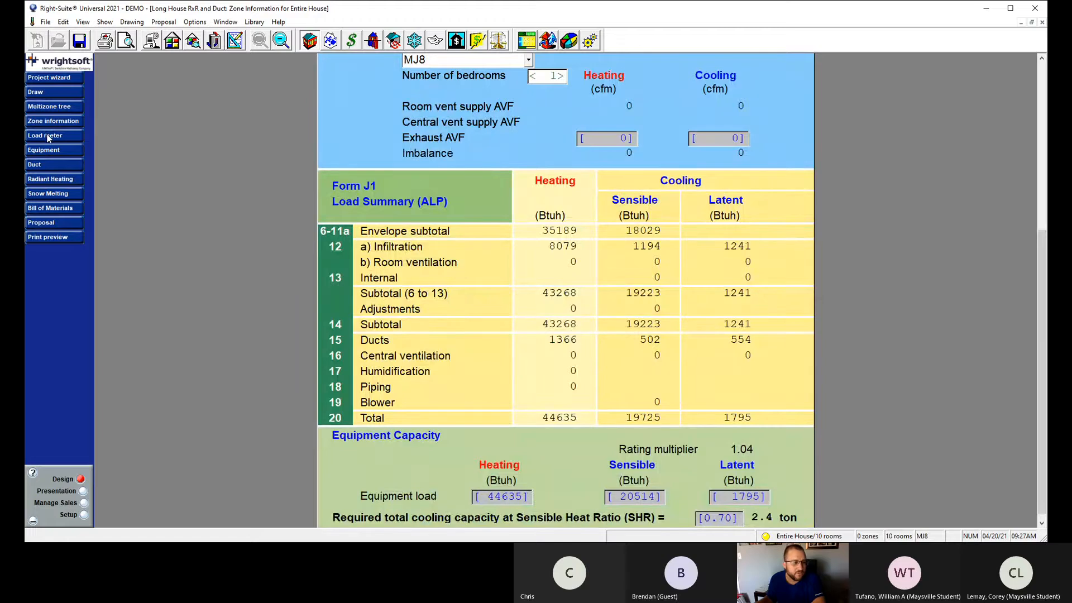
pyautogui.click(48, 139)
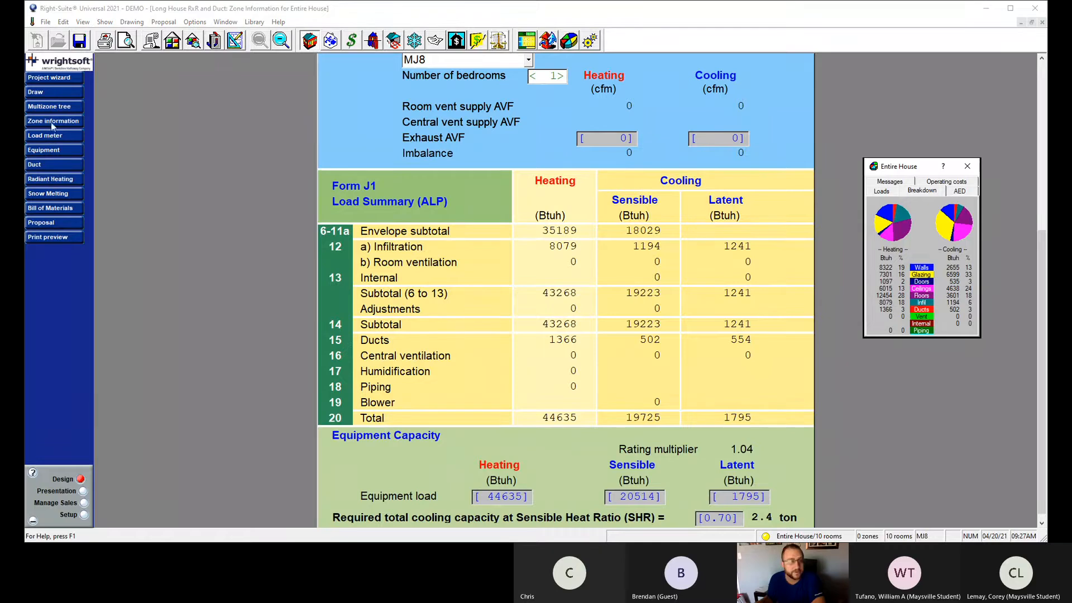
# Change Bed 2's floor construction to no cavity insulation and no crawlspace wall insulation.
pyautogui.click(56, 96)
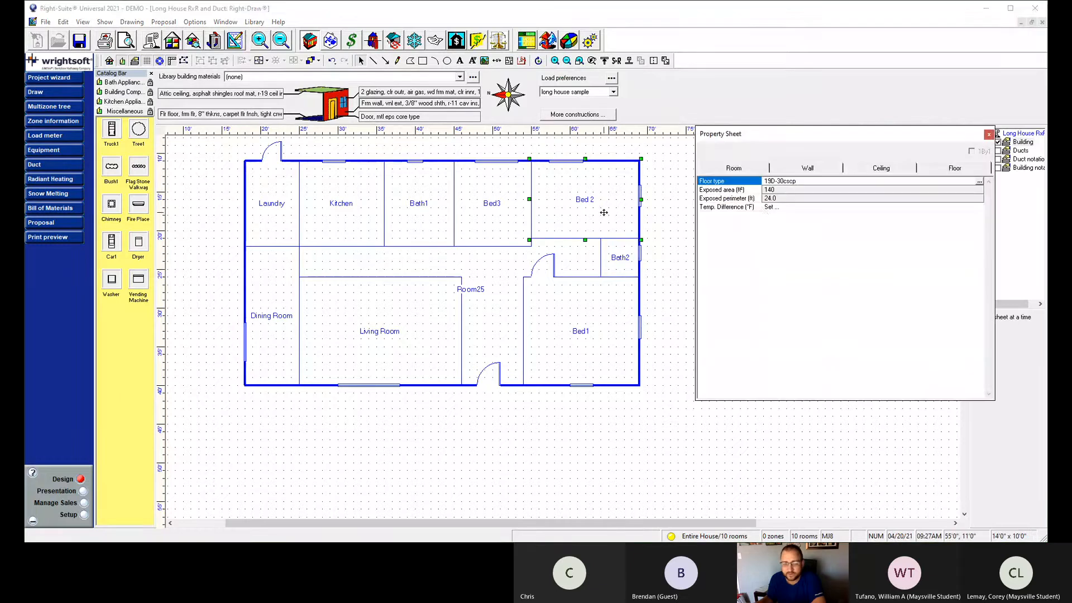
pyautogui.doubleClick(604, 211)
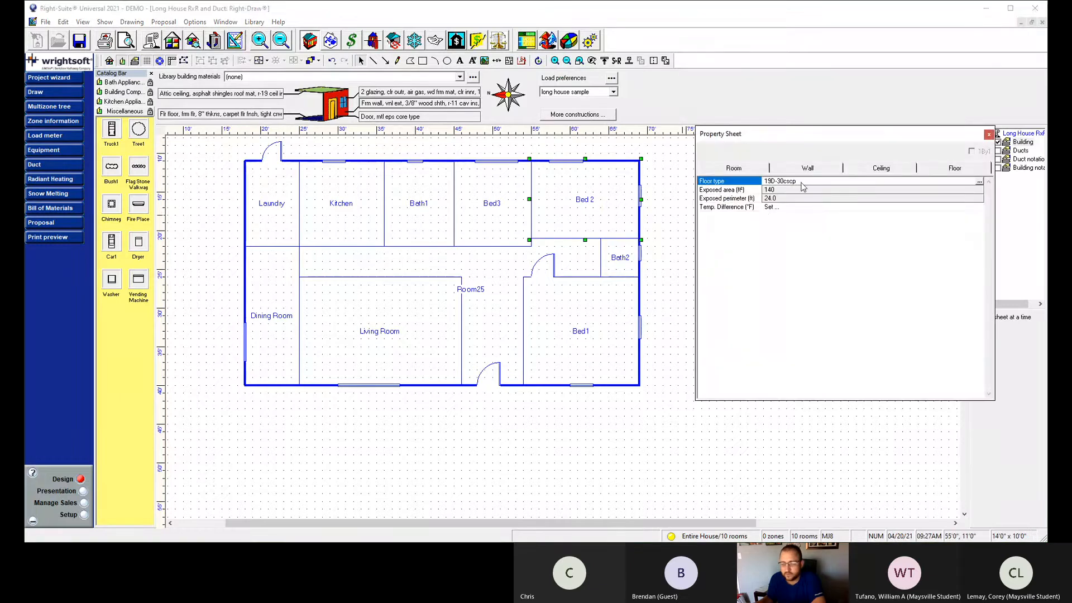
pyautogui.doubleClick(798, 182)
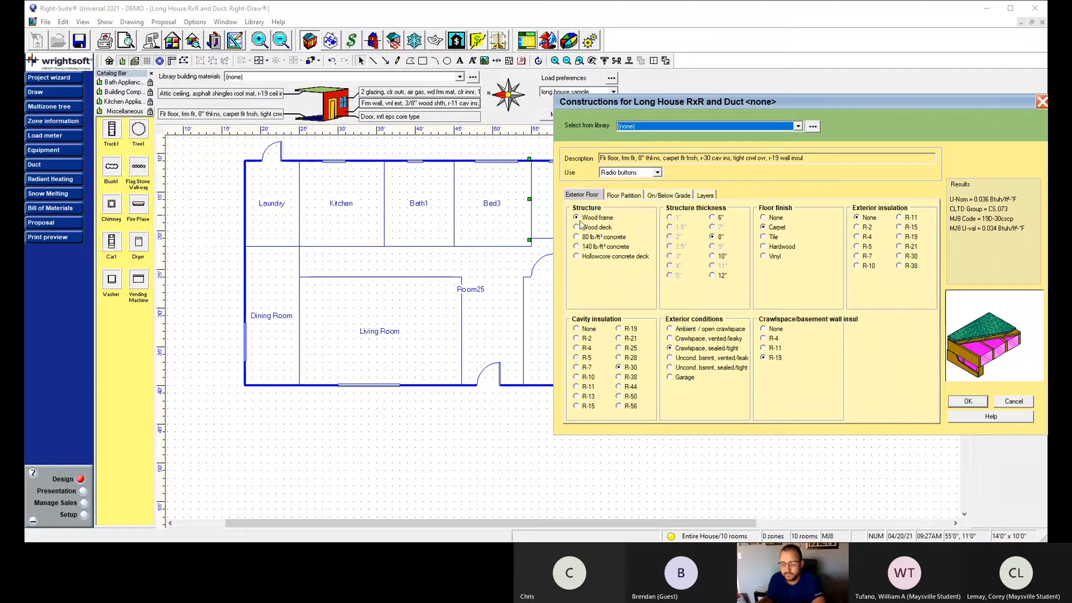
pyautogui.click(763, 227)
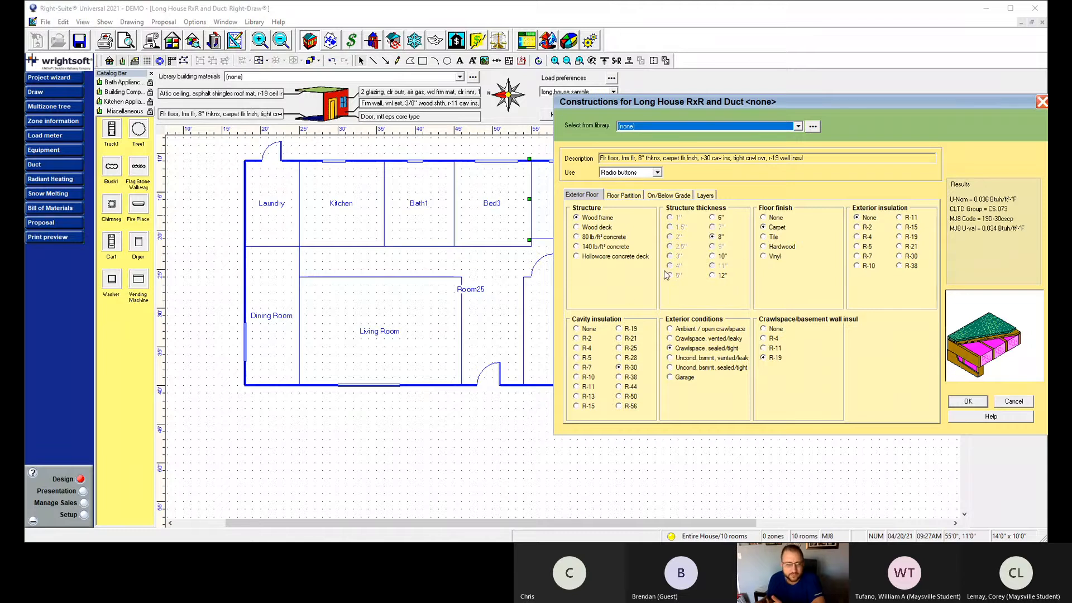
pyautogui.click(764, 330)
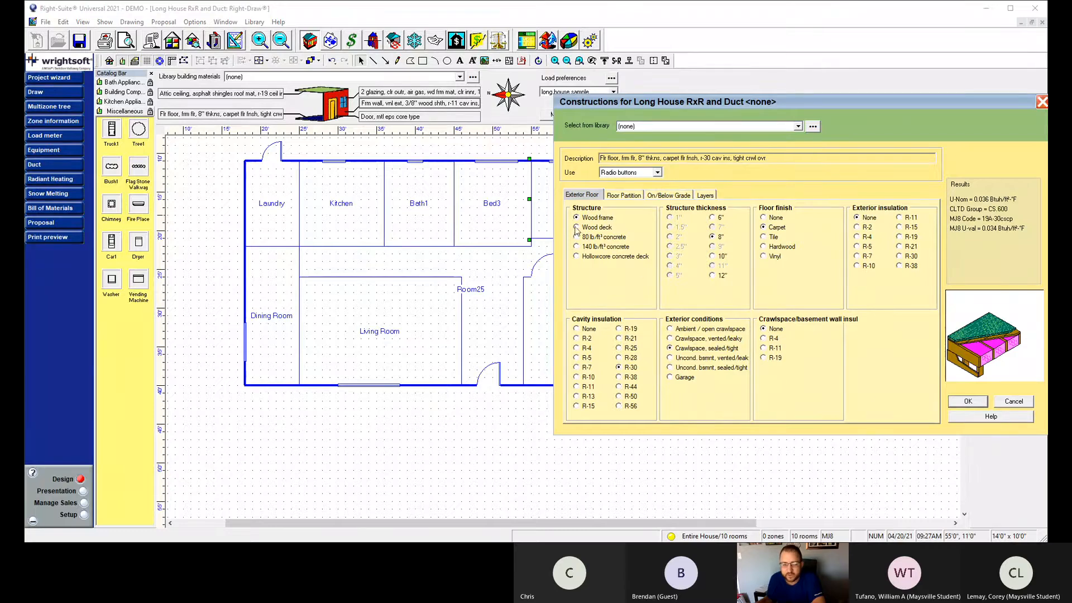
pyautogui.click(577, 329)
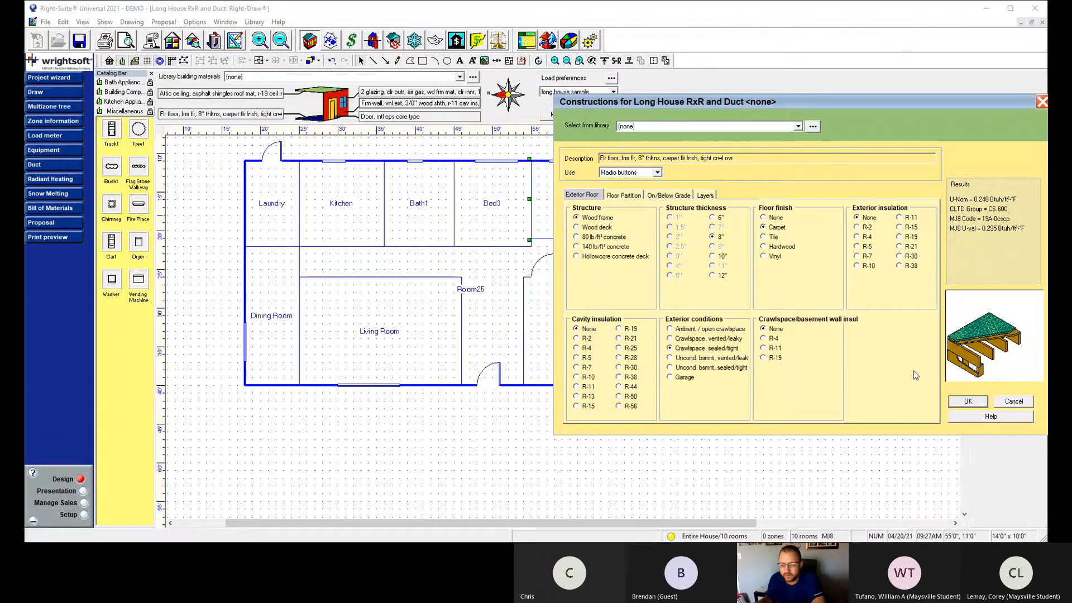
pyautogui.click(967, 401)
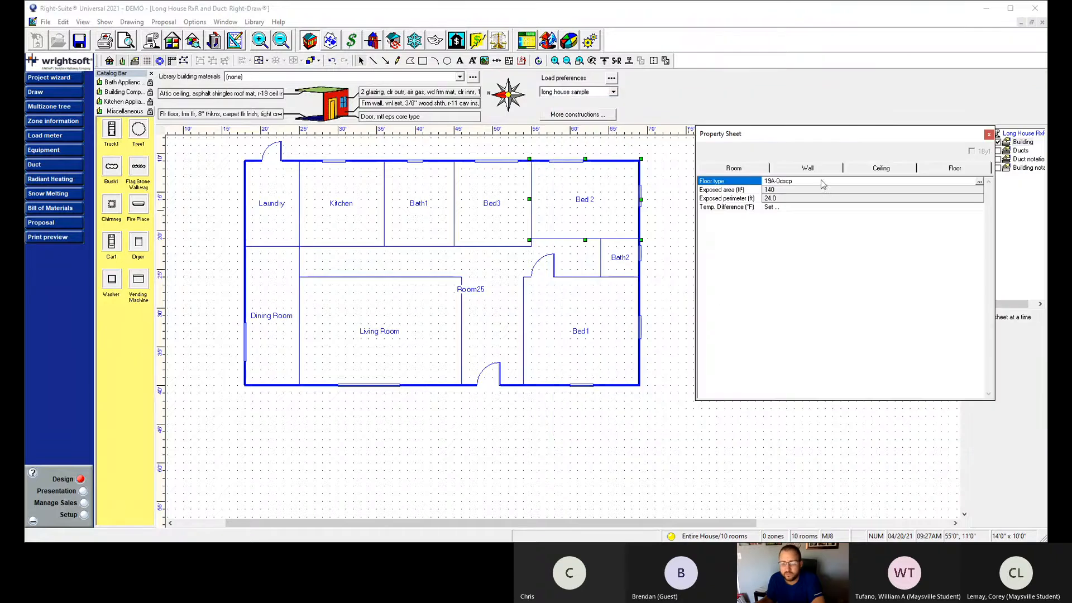
# Set Bed 2's first wall type to 2"x4" wood framing with R-13 cavity insulation, and close its properties.
pyautogui.click(808, 168)
pyautogui.doubleClick(802, 186)
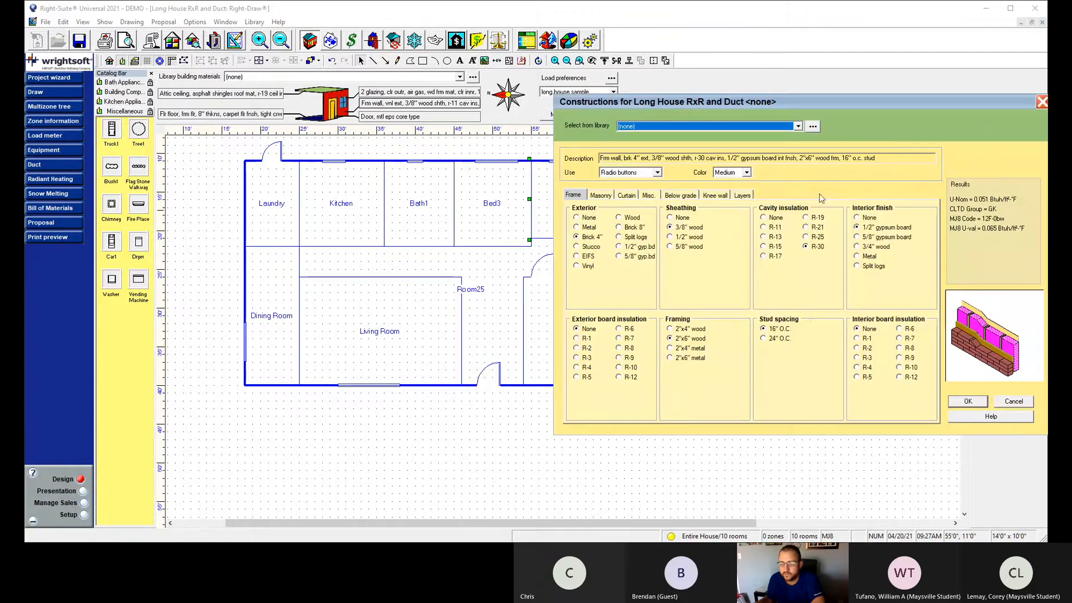
pyautogui.click(672, 329)
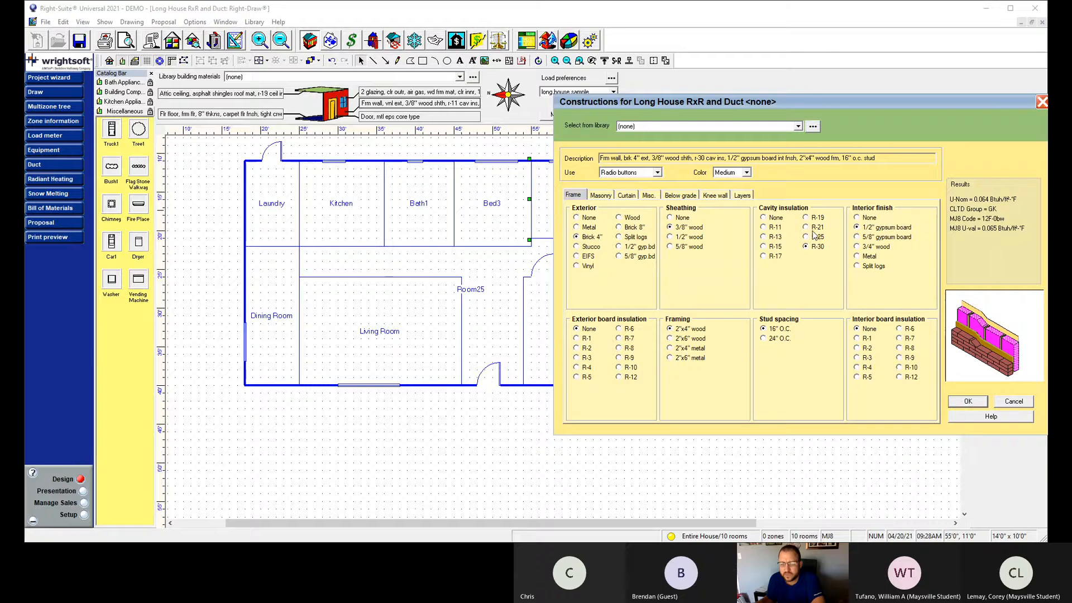
pyautogui.click(764, 237)
pyautogui.click(967, 401)
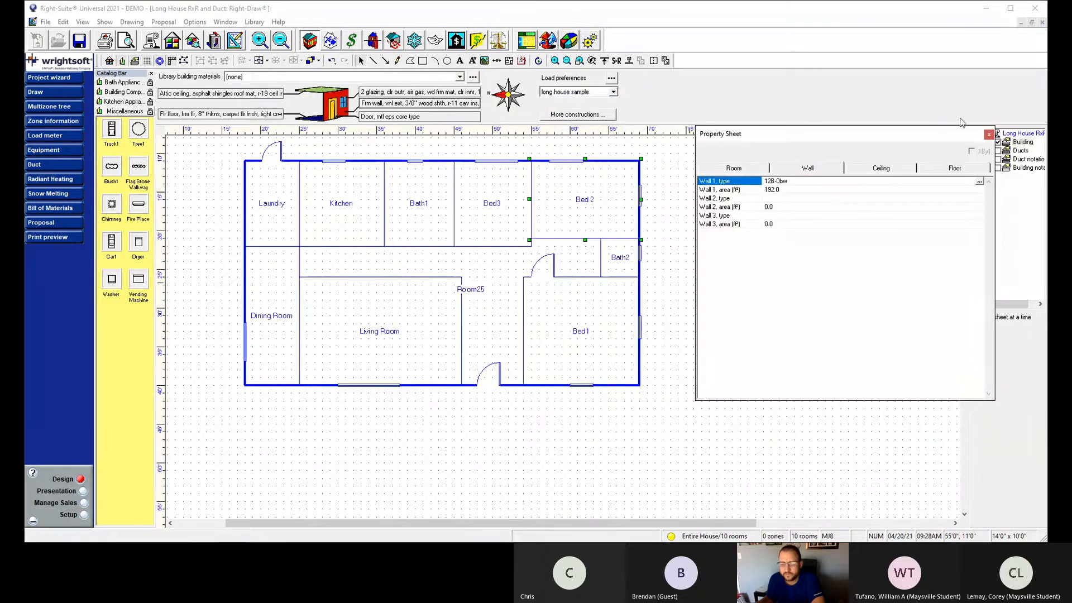
pyautogui.click(988, 134)
pyautogui.click(675, 278)
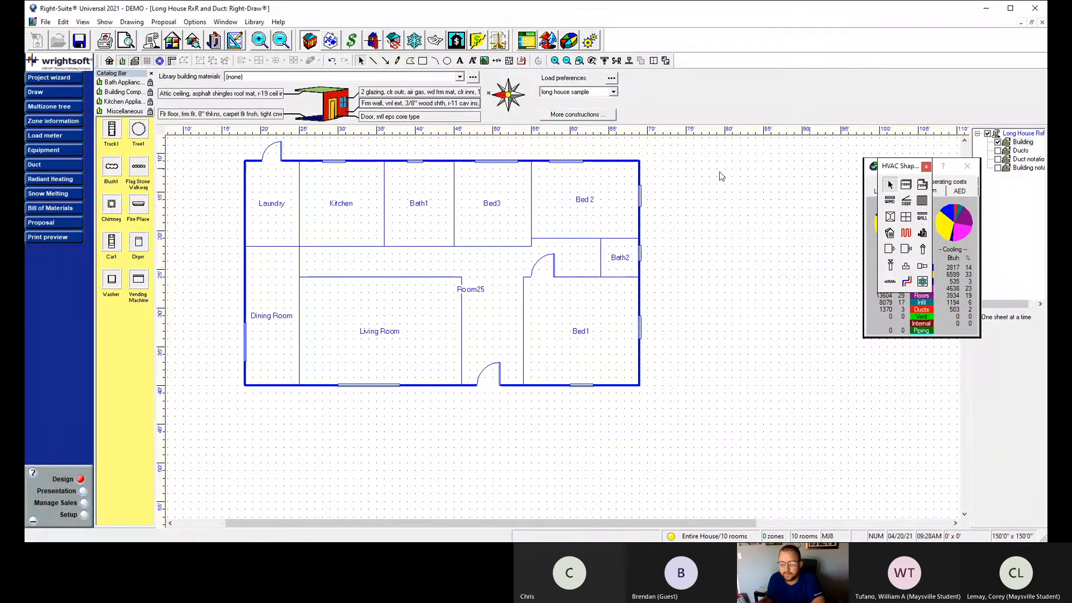
# Check the entire house's load summary and equipment capacity with Bed 2's changed floor and wall constructions.
pyautogui.click(49, 122)
pyautogui.scroll(-1, 596, 371)
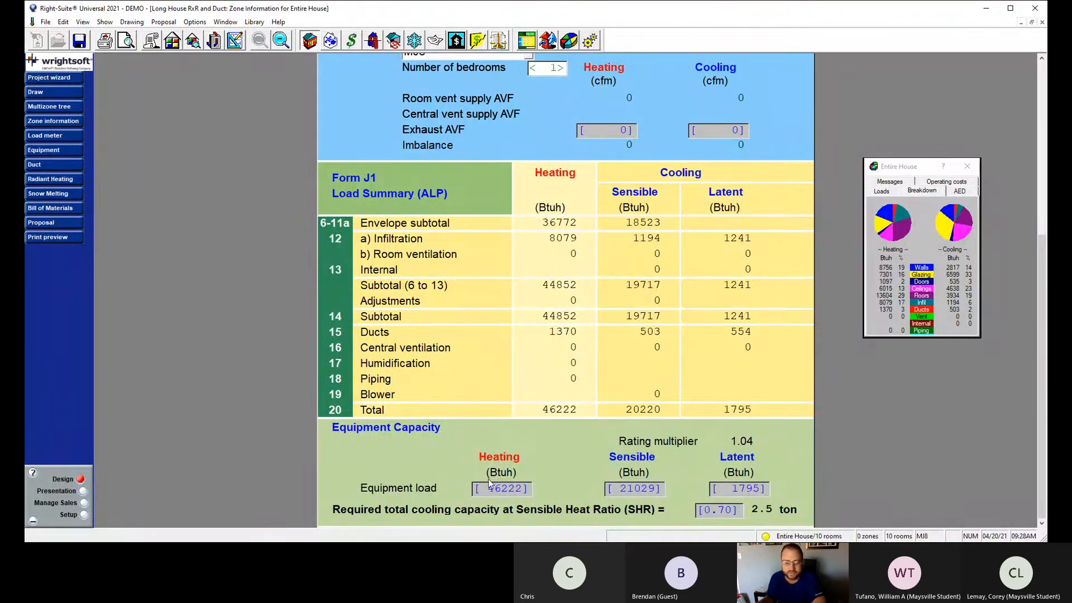
pyautogui.scroll(6, 614, 341)
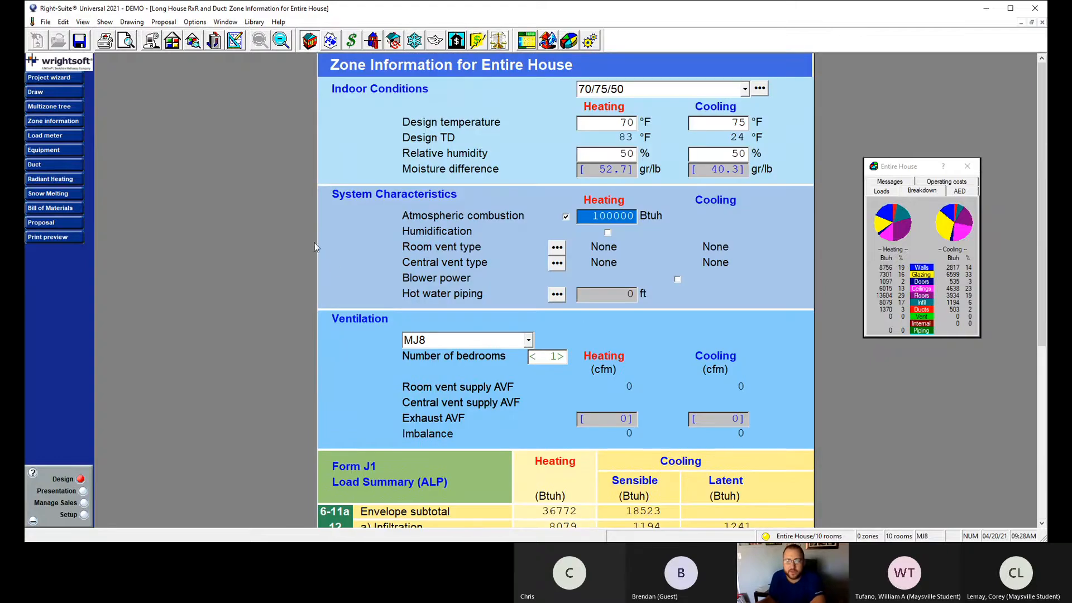
# Review the supply duct location and configuration options in the long house sample load preferences, keeping trunk and branch with perimeter outlets.
pyautogui.click(45, 94)
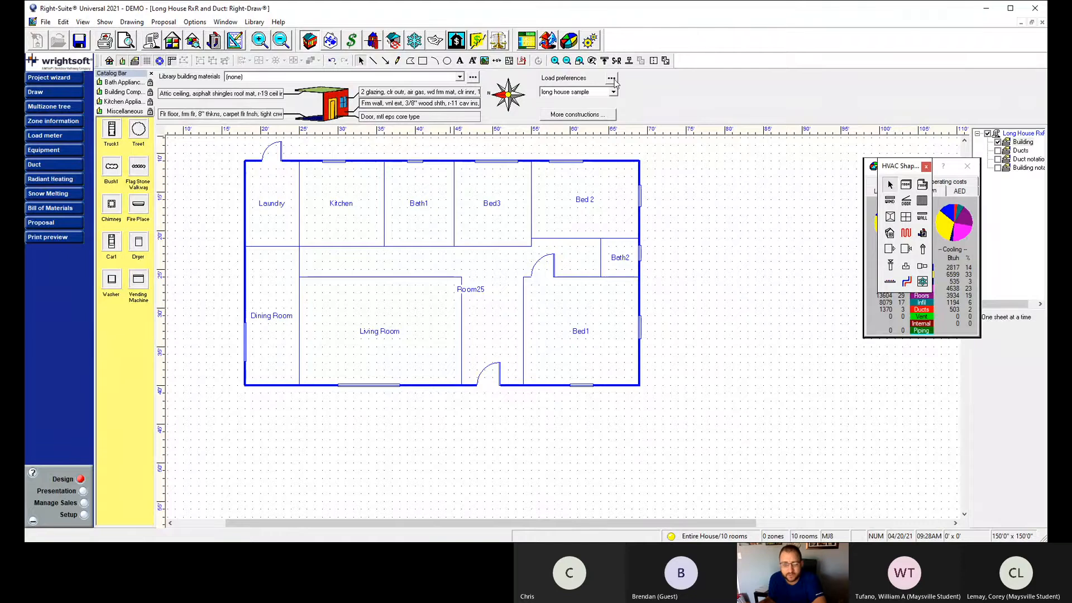
pyautogui.click(612, 79)
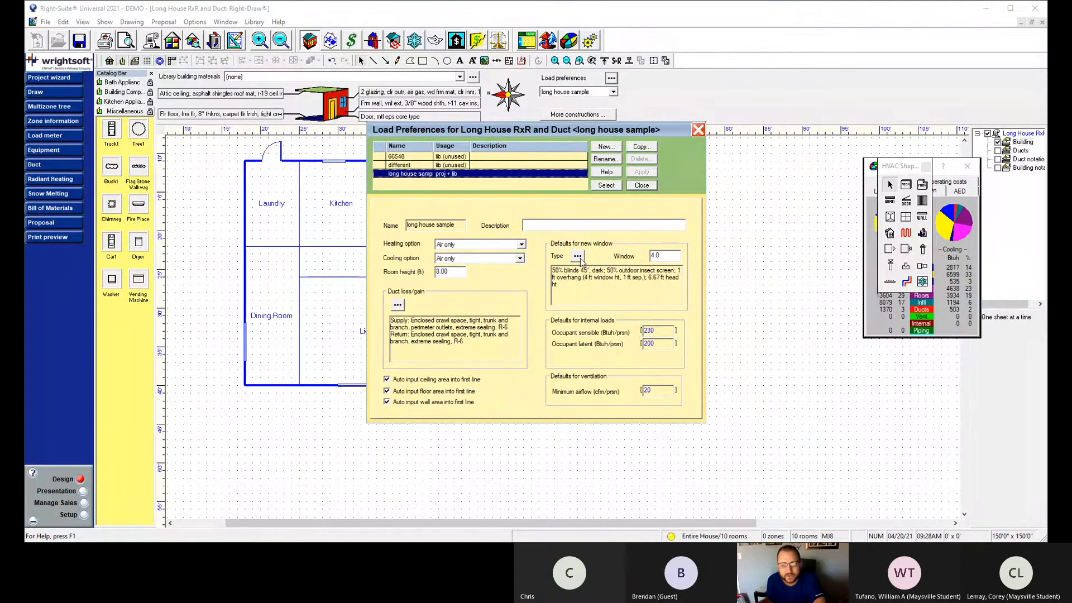
pyautogui.click(398, 305)
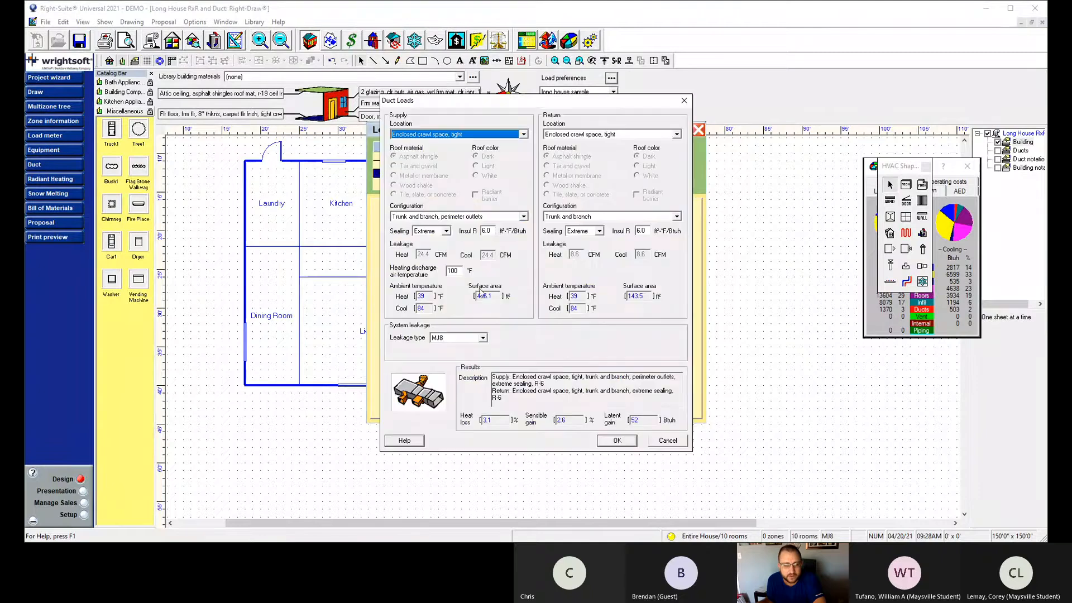
pyautogui.click(523, 135)
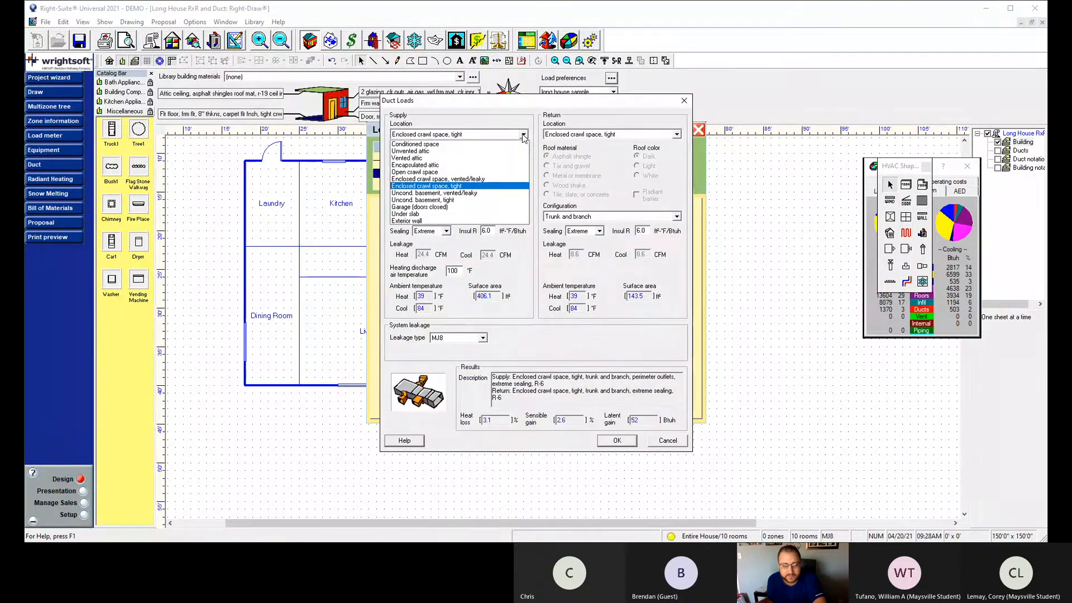
pyautogui.click(523, 135)
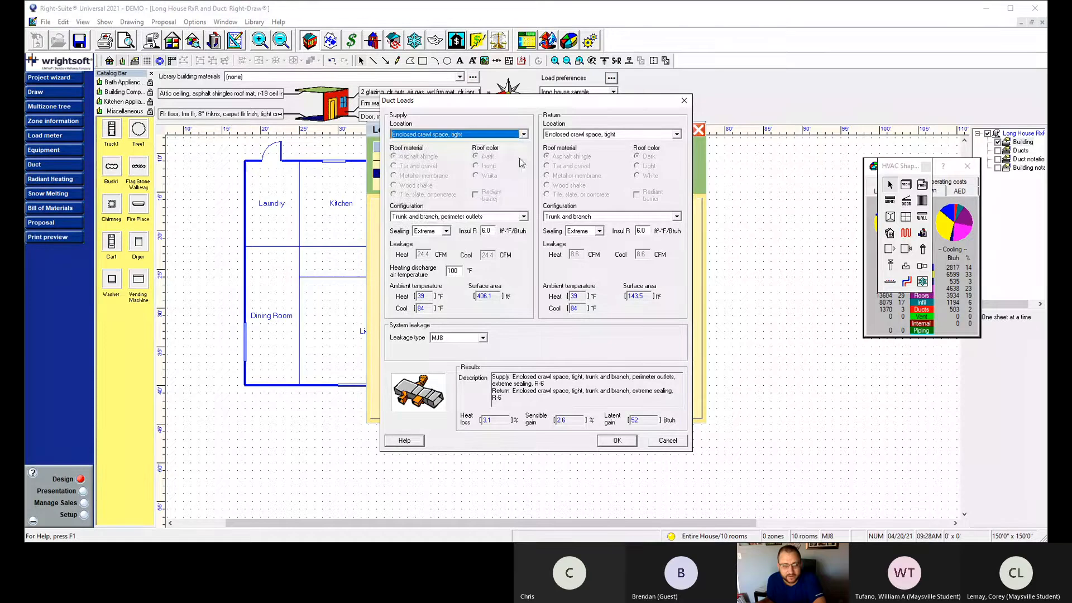
pyautogui.click(525, 218)
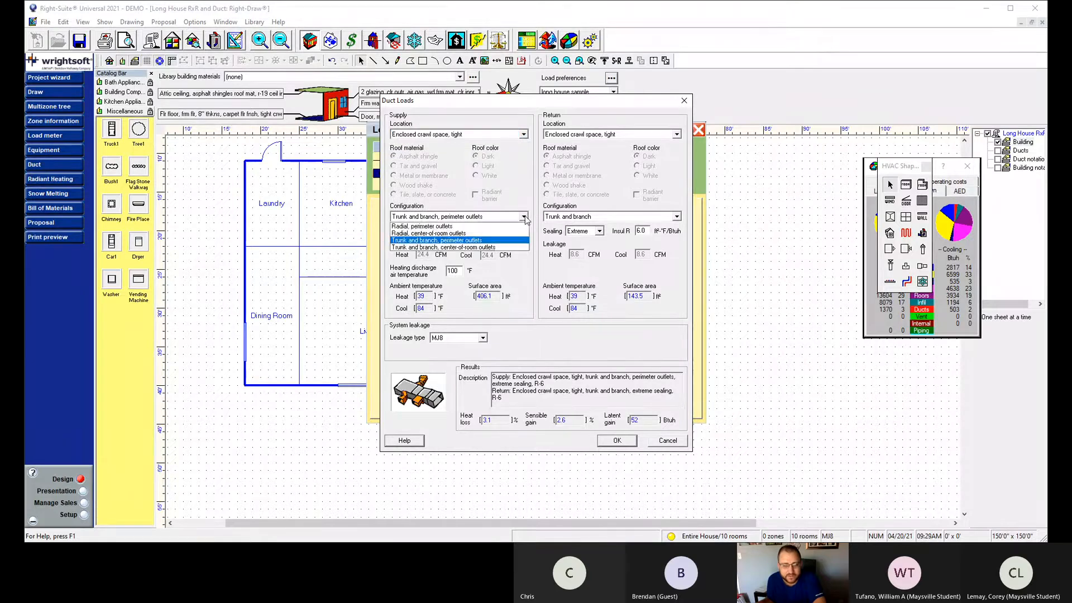
pyautogui.click(459, 240)
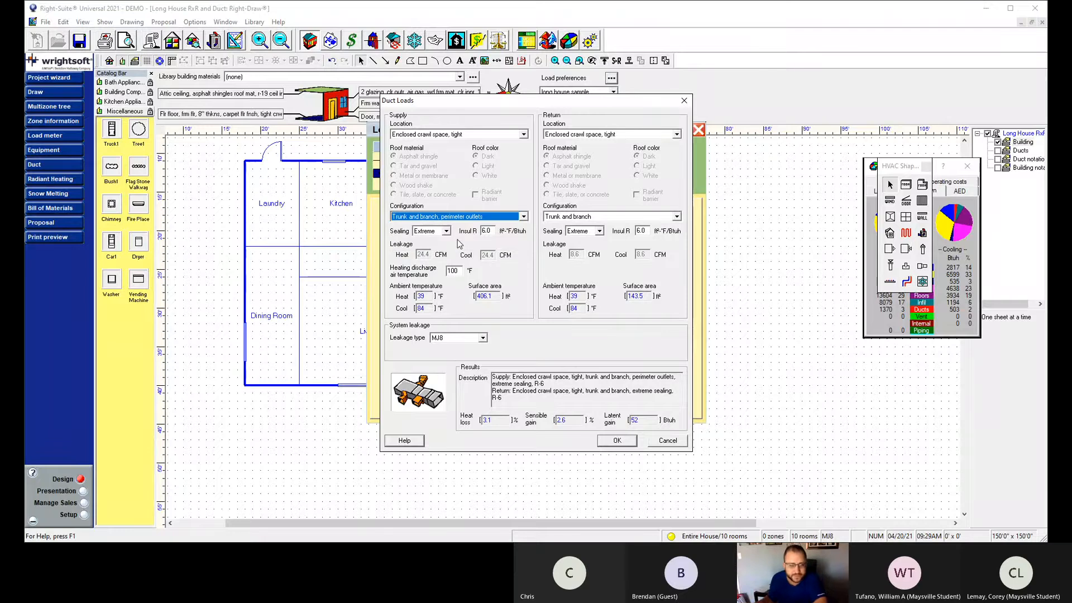
pyautogui.click(617, 441)
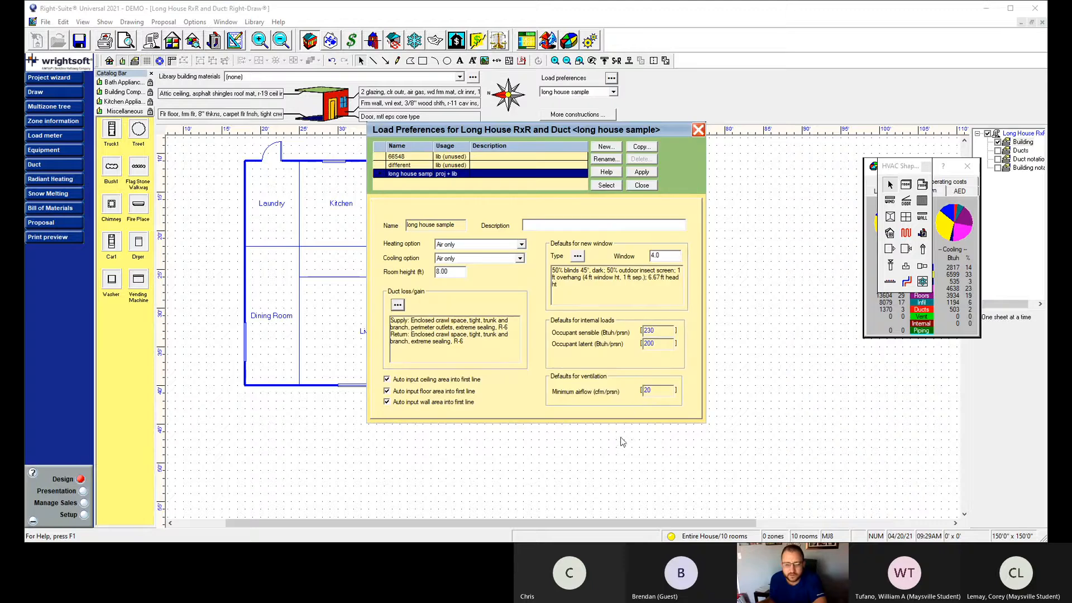
pyautogui.click(697, 130)
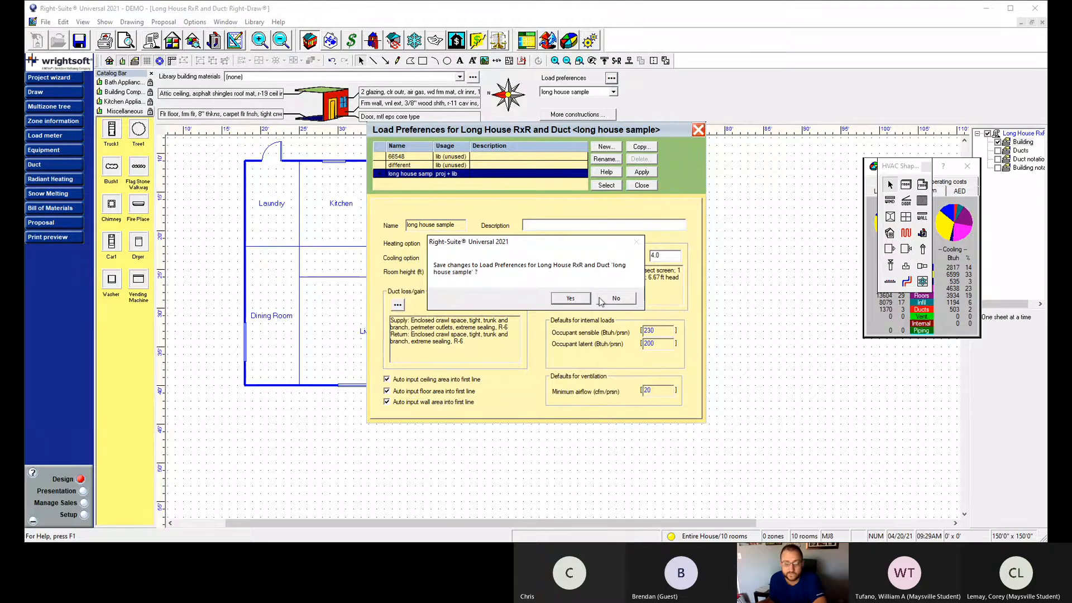
pyautogui.click(601, 300)
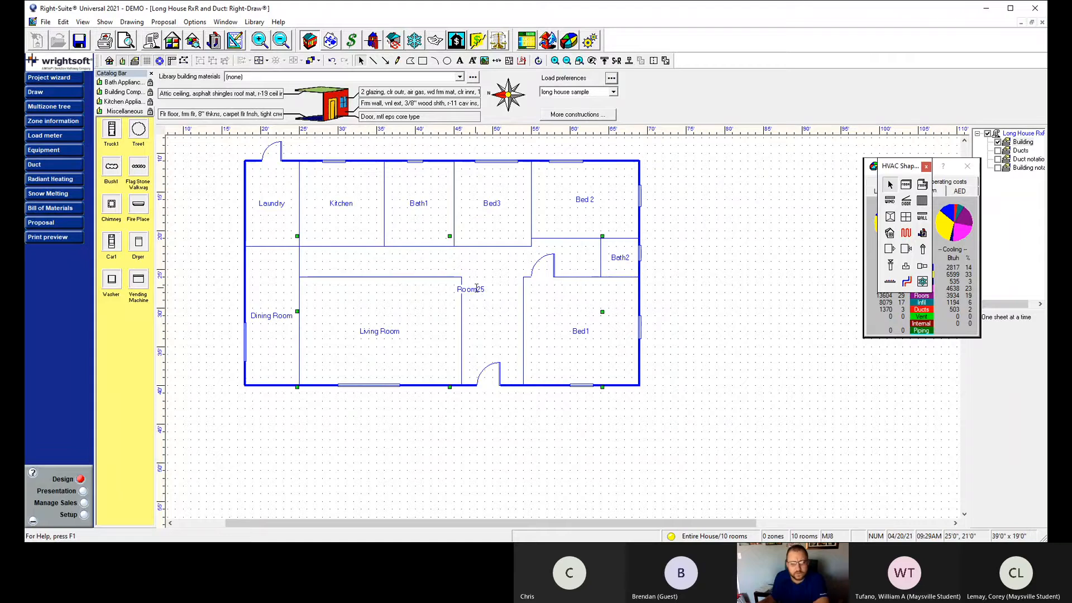
# Rename Room25 as Hallway on the floor plan.
pyautogui.moveTo(478, 292); pyautogui.dragTo(458, 299)
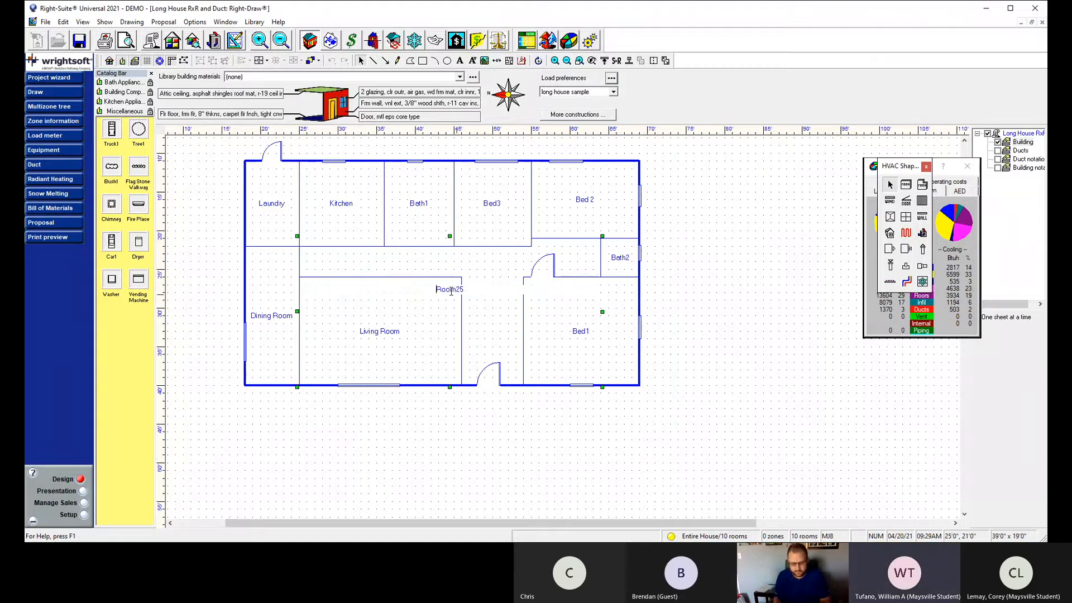
pyautogui.press('Delete')
pyautogui.press('Delete')
pyautogui.press('Delete')
pyautogui.press('Delete')
pyautogui.press('Delete')
pyautogui.press('Delete')
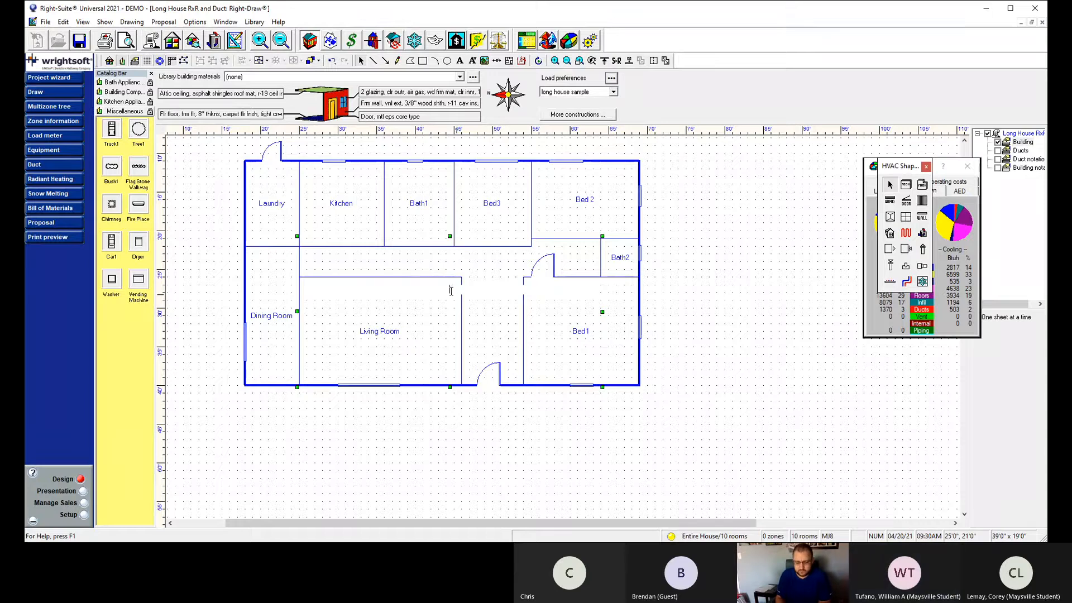
pyautogui.write('HallW')
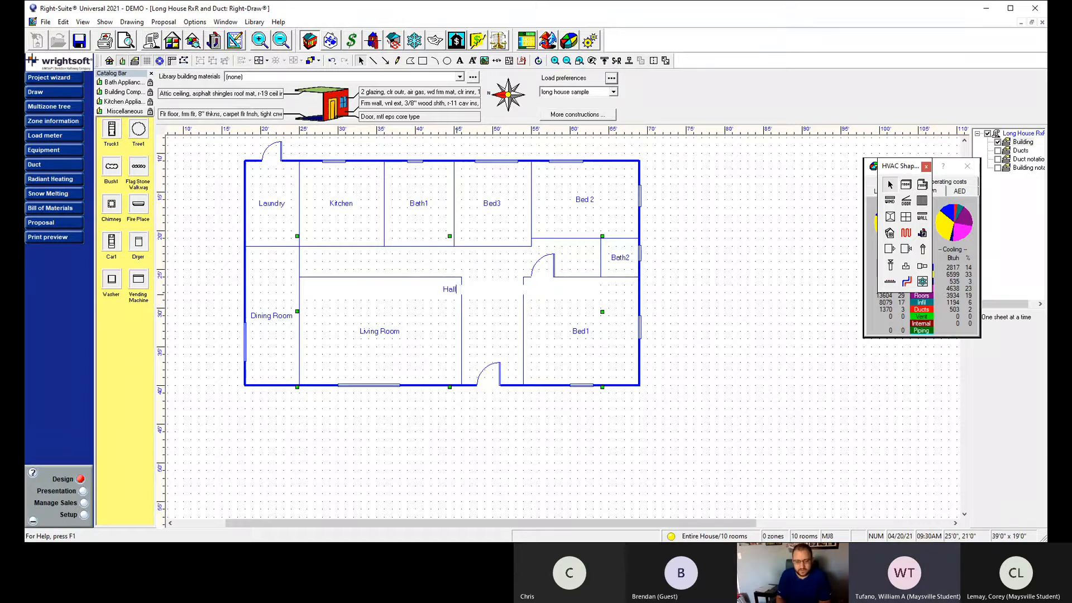
pyautogui.write('way')
pyautogui.click(457, 291)
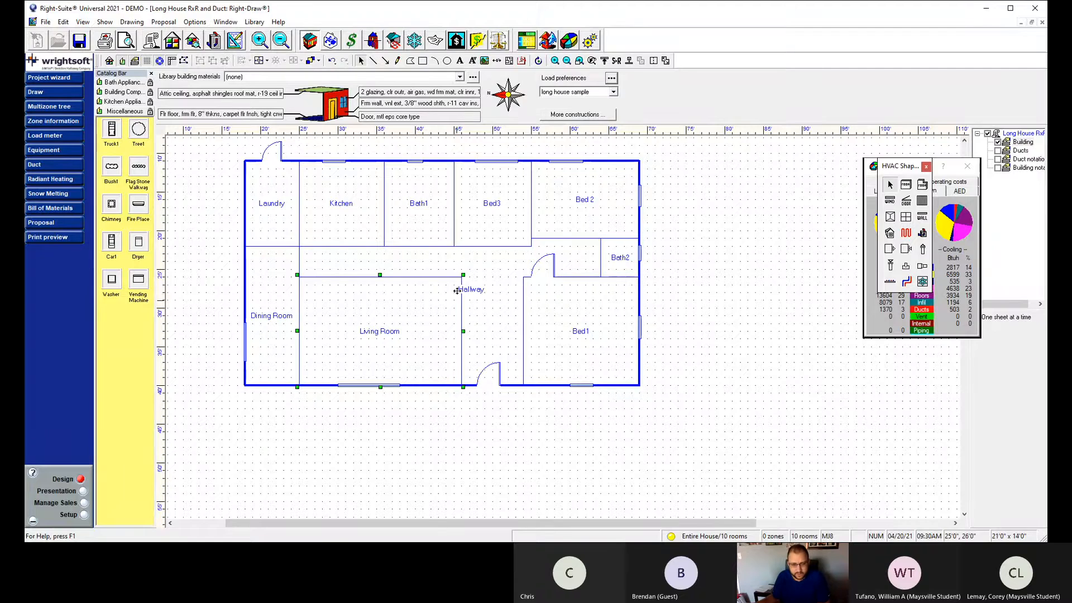
# Try to shift the Hallway label further into the hallway, and undo the move.
pyautogui.doubleClick(471, 291)
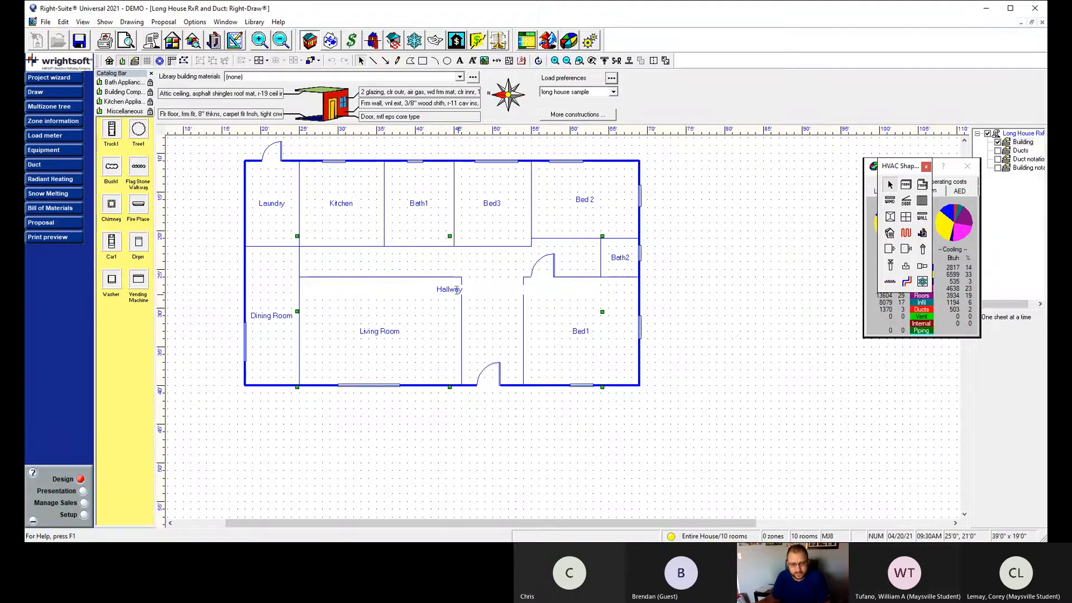
pyautogui.click(437, 289)
pyautogui.moveTo(445, 290); pyautogui.dragTo(479, 290)
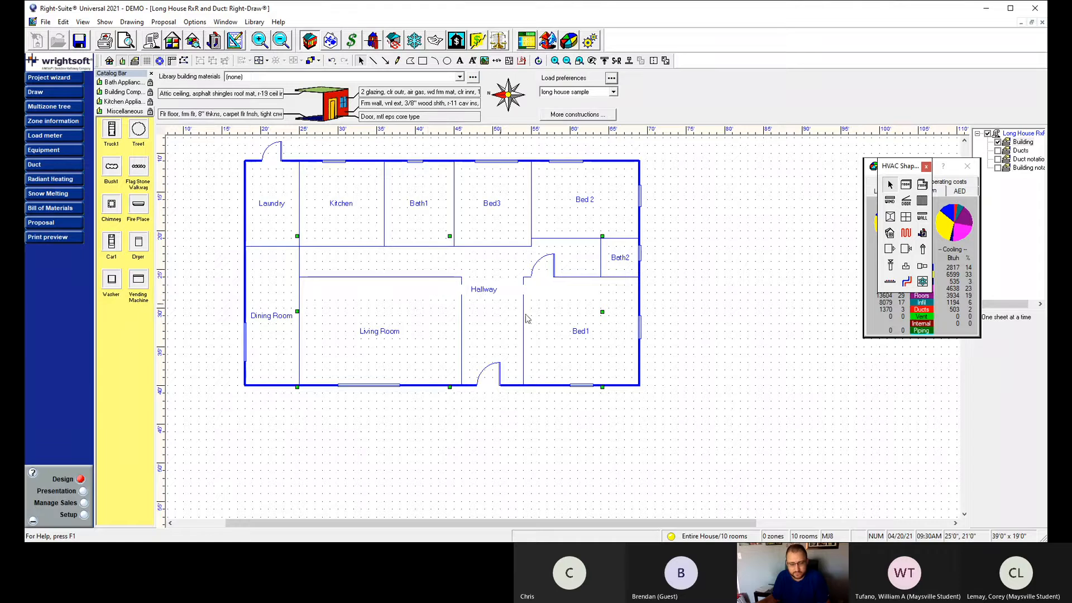
pyautogui.hotkey('ctrl', 'z')
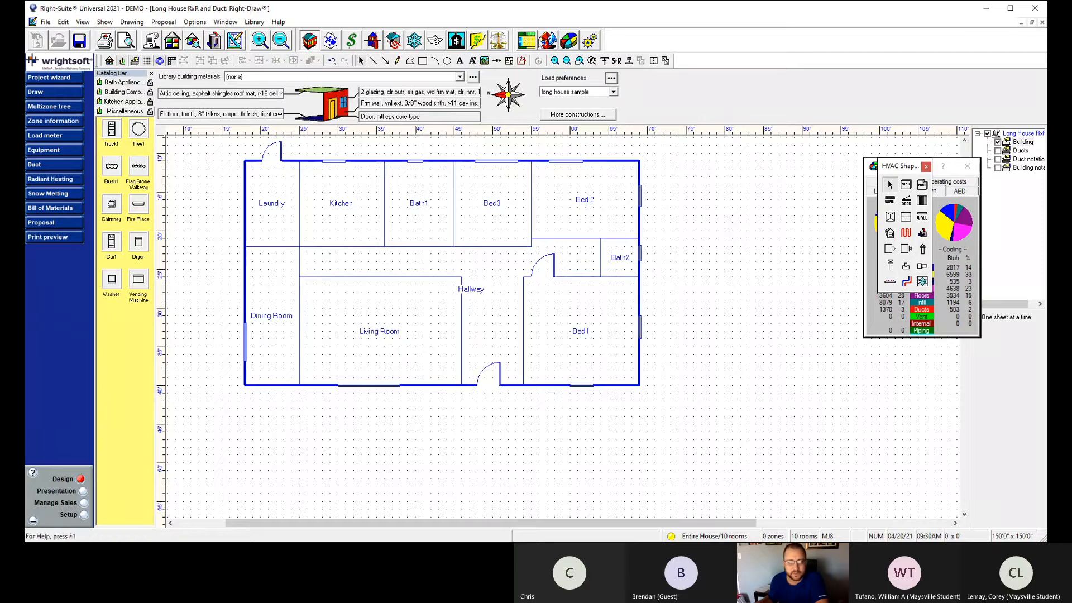
# Show the Ducts and duct notation layers on the floor plan.
pyautogui.click(332, 42)
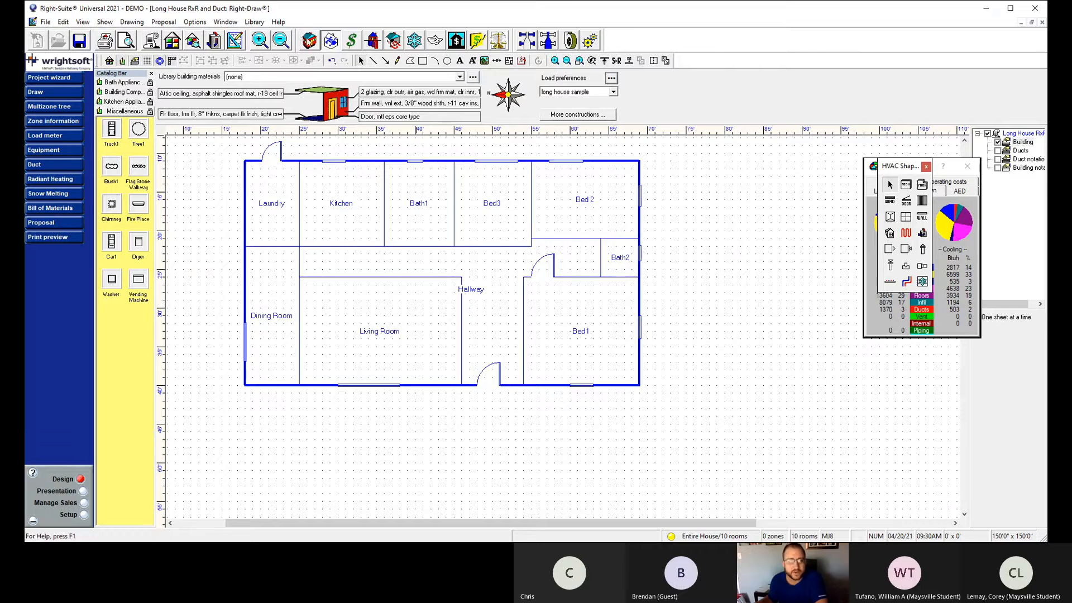
pyautogui.click(311, 42)
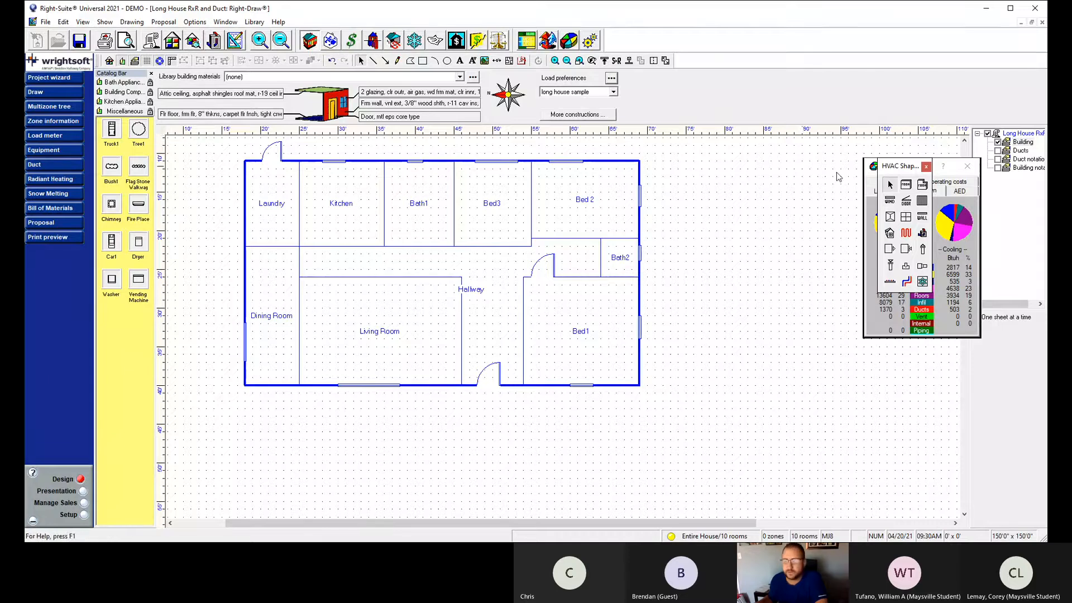
pyautogui.click(998, 151)
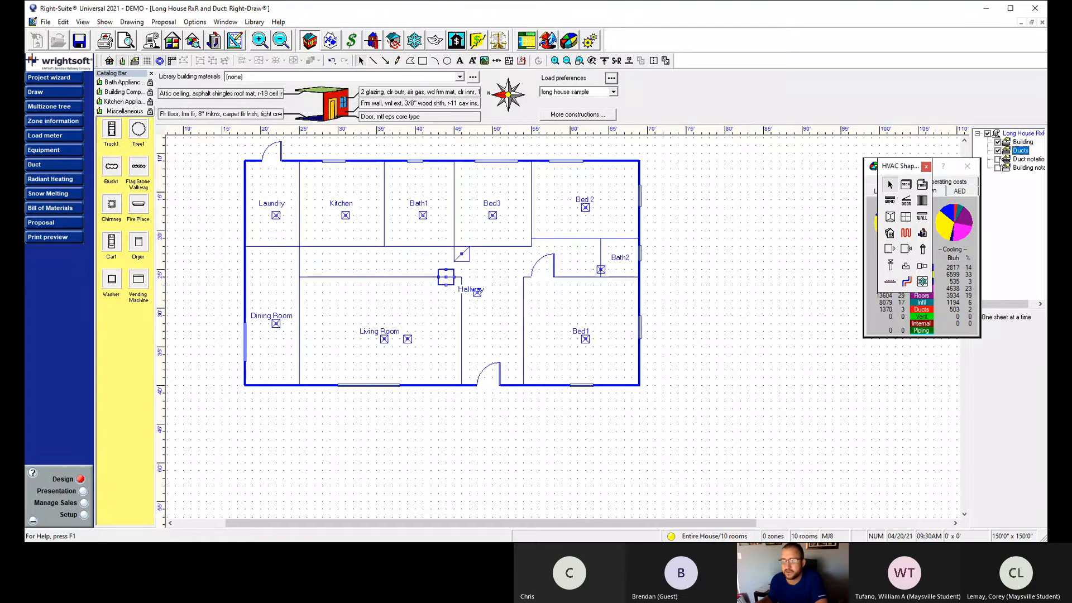
pyautogui.click(998, 159)
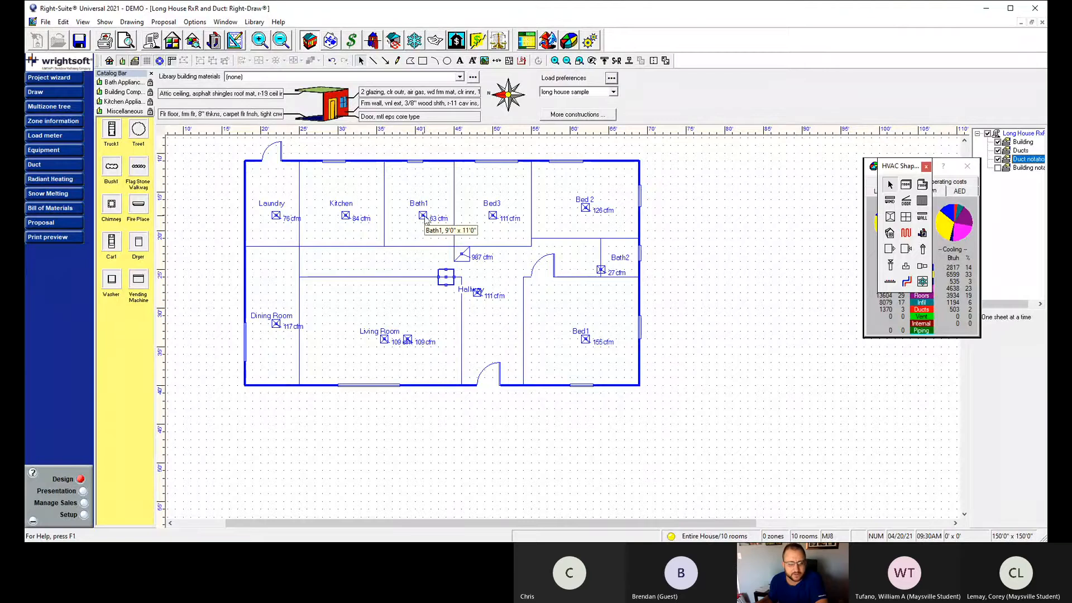
# Move the Bath1, Bed3 and Bed 2 supply registers toward the windows along the plan's upper exterior wall.
pyautogui.moveTo(424, 217); pyautogui.dragTo(423, 177)
pyautogui.moveTo(494, 219); pyautogui.dragTo(493, 179)
pyautogui.moveTo(588, 210); pyautogui.dragTo(589, 179)
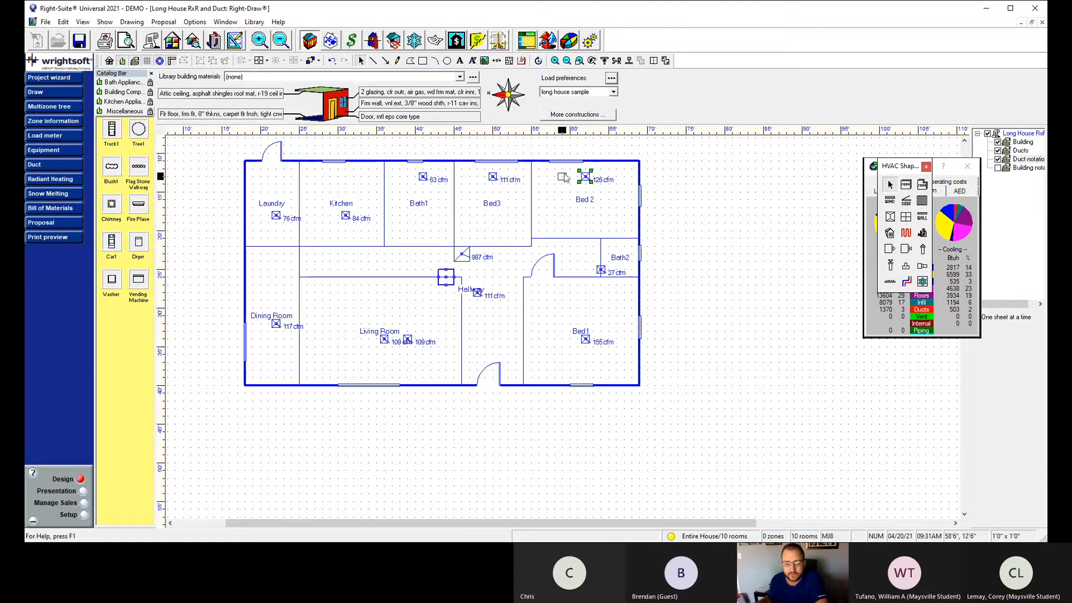
pyautogui.moveTo(568, 177); pyautogui.dragTo(552, 169)
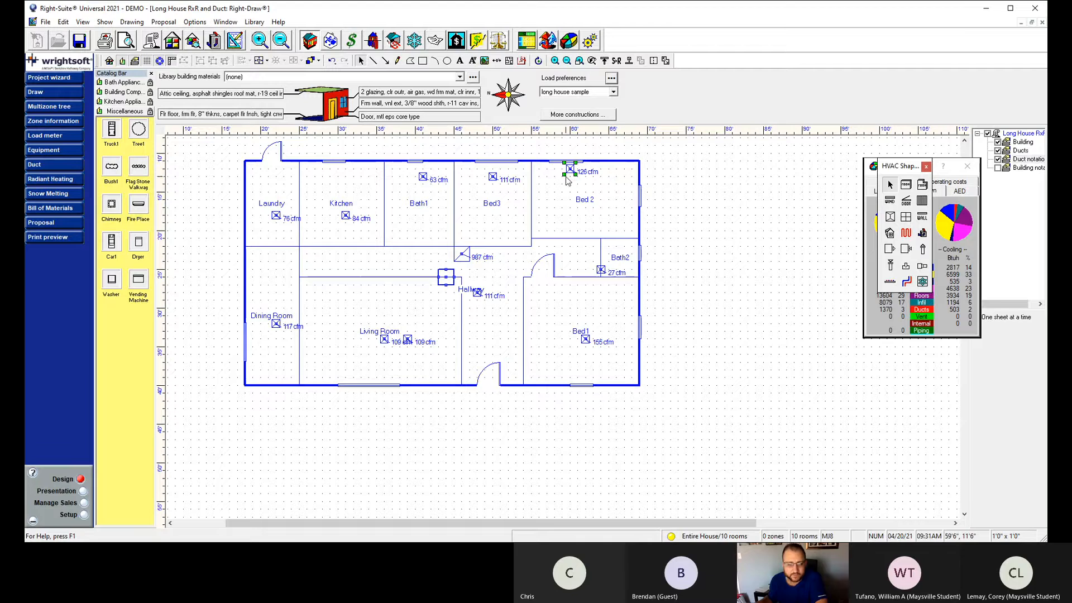
# Move the Bath2 supply register to its outer wall and the Bed1 register to its window along the lower exterior wall.
pyautogui.click(602, 271)
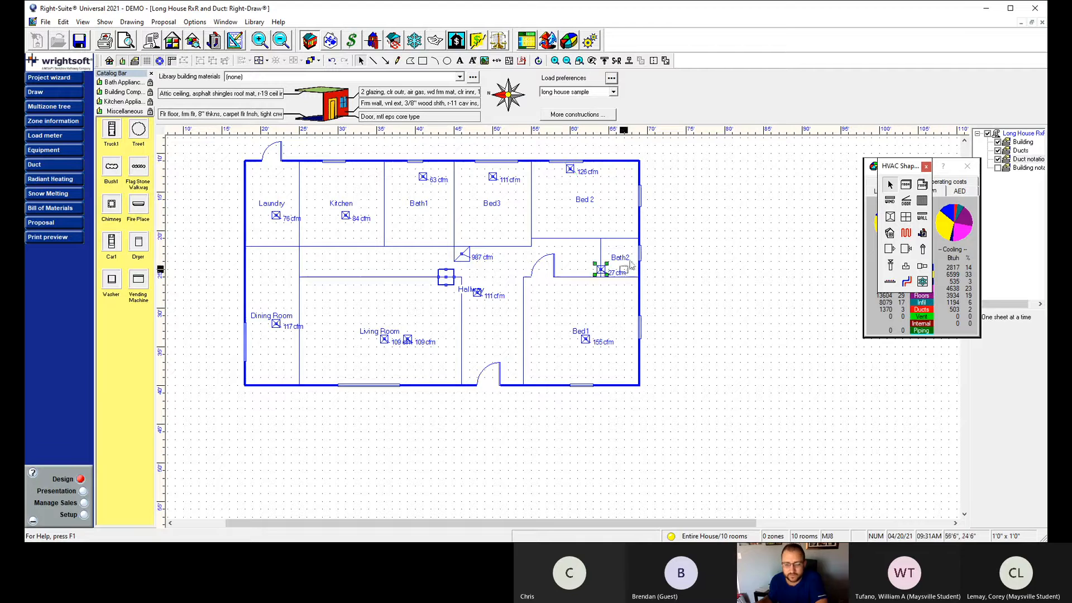
pyautogui.moveTo(635, 257); pyautogui.dragTo(633, 255)
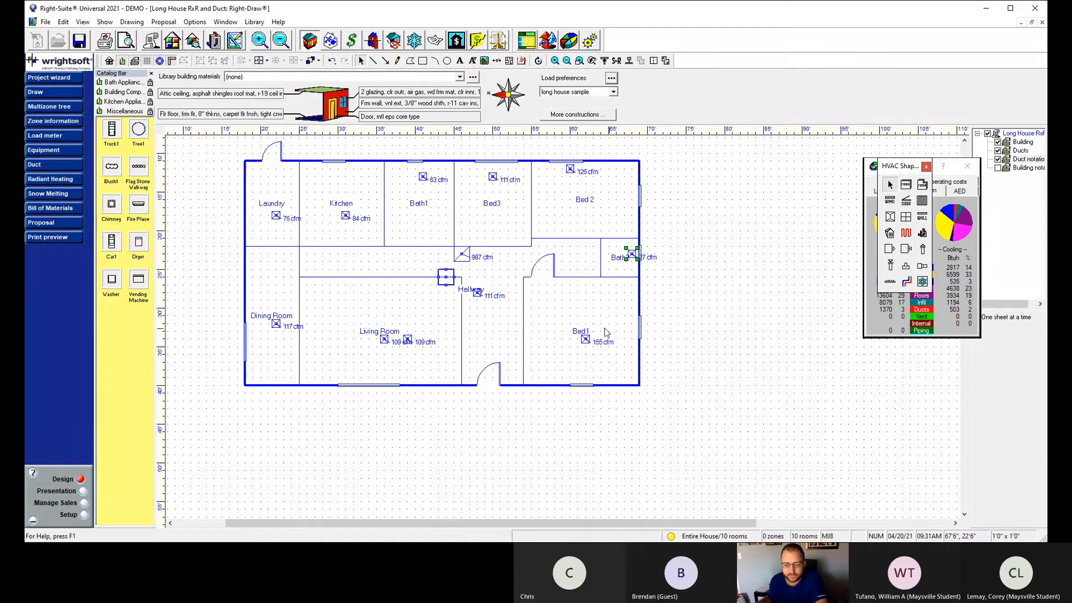
pyautogui.click(585, 339)
pyautogui.moveTo(581, 379); pyautogui.dragTo(578, 379)
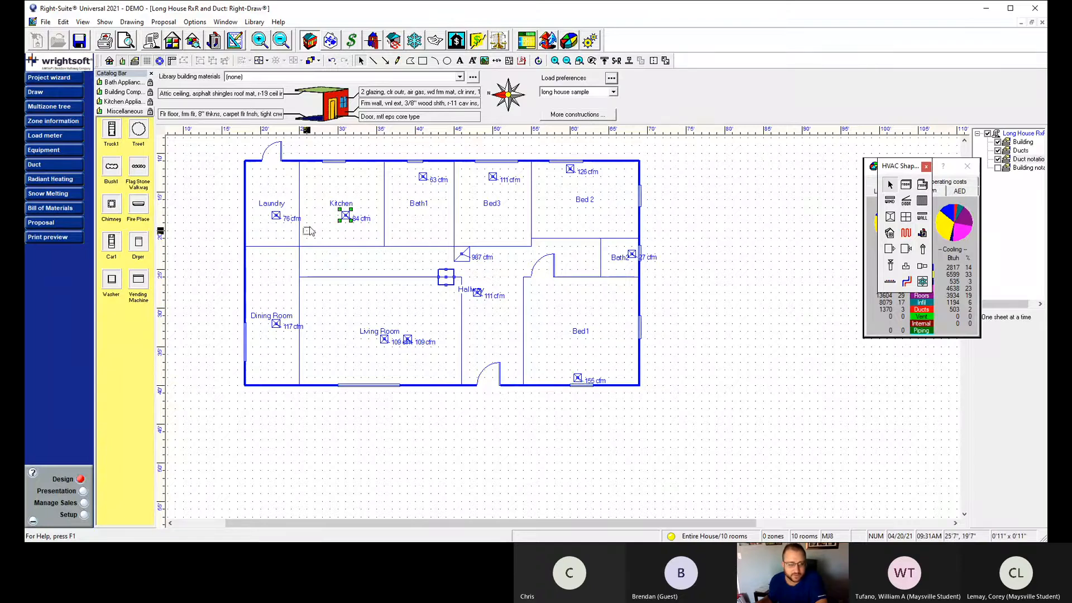
# Move the Laundry register to the outer corner, the Kitchen register to the upper exterior wall, and the Dining Room register to its window.
pyautogui.moveTo(310, 229); pyautogui.dragTo(250, 175)
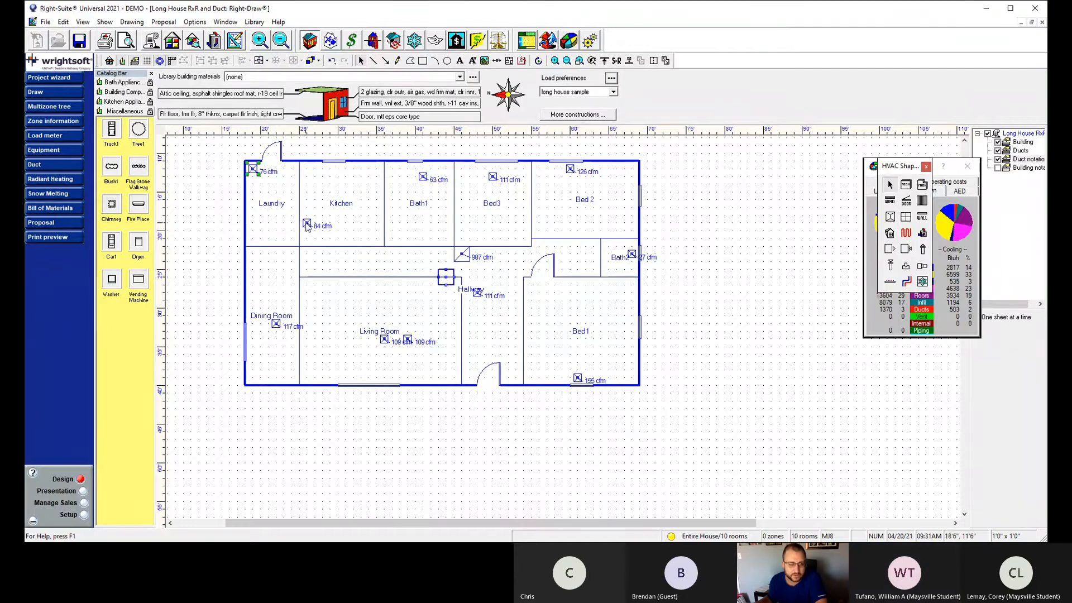
pyautogui.moveTo(307, 226); pyautogui.dragTo(369, 173)
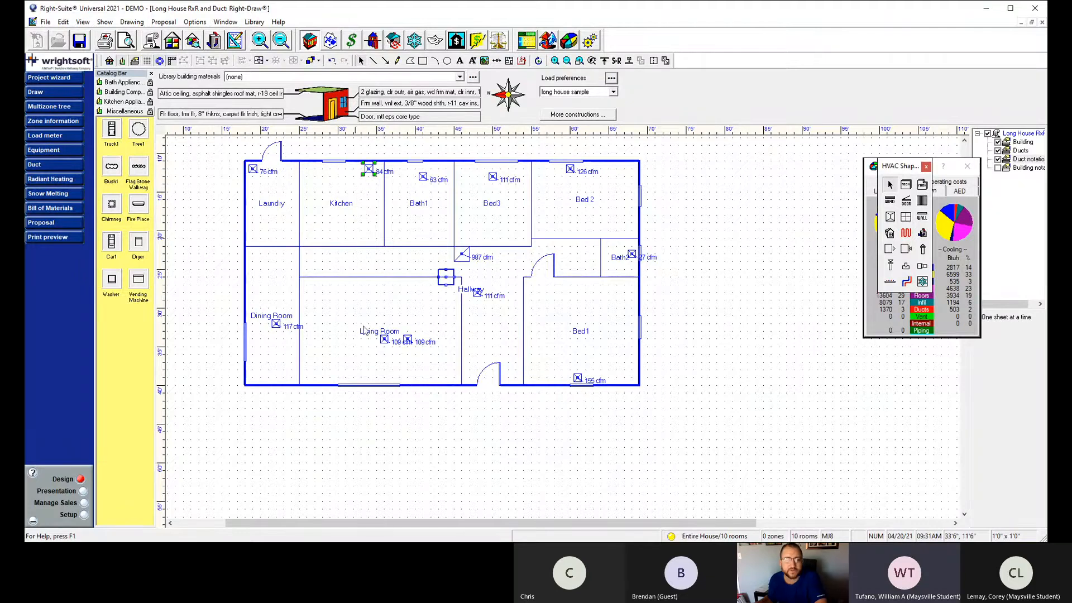
pyautogui.moveTo(276, 327); pyautogui.dragTo(253, 339)
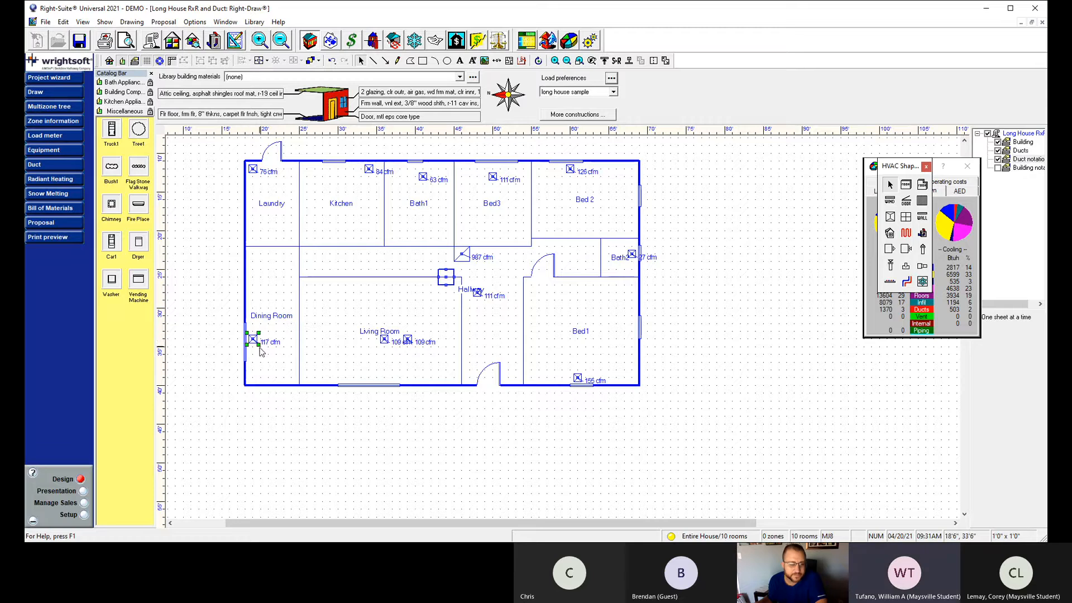
# Place the two Living Room registers at the ends of its window and the Hallway register beside the front door.
pyautogui.click(385, 342)
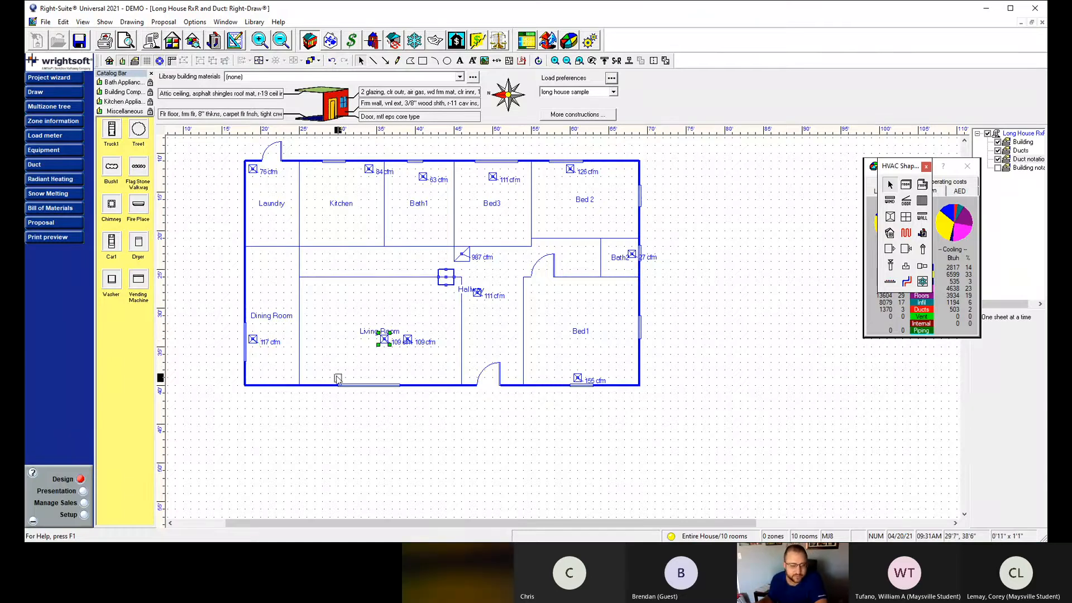
pyautogui.moveTo(337, 375); pyautogui.dragTo(338, 377)
pyautogui.moveTo(408, 339); pyautogui.dragTo(400, 377)
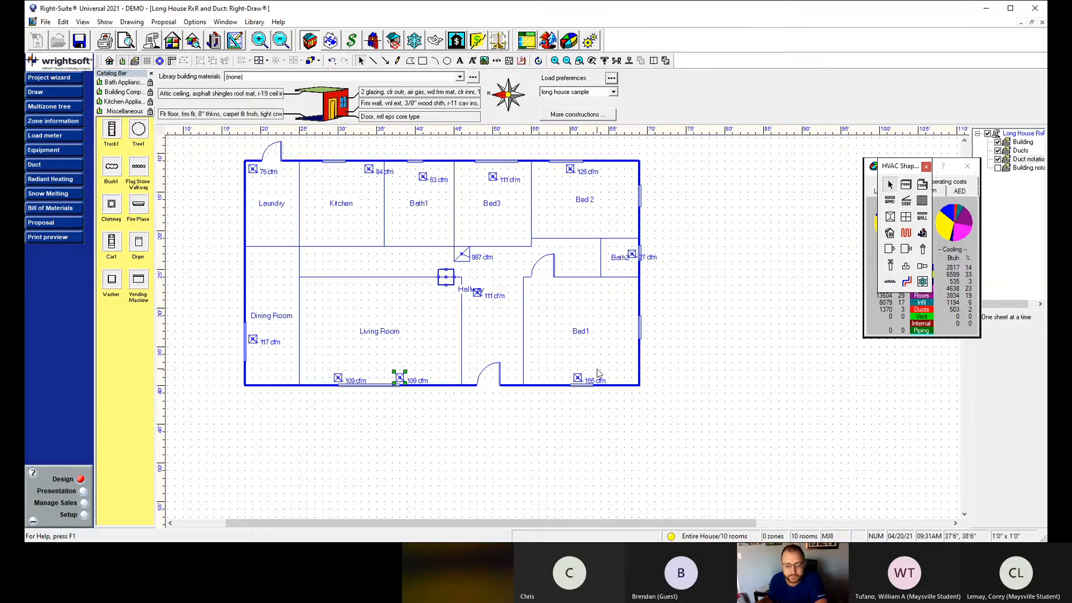
pyautogui.moveTo(477, 292); pyautogui.dragTo(473, 326)
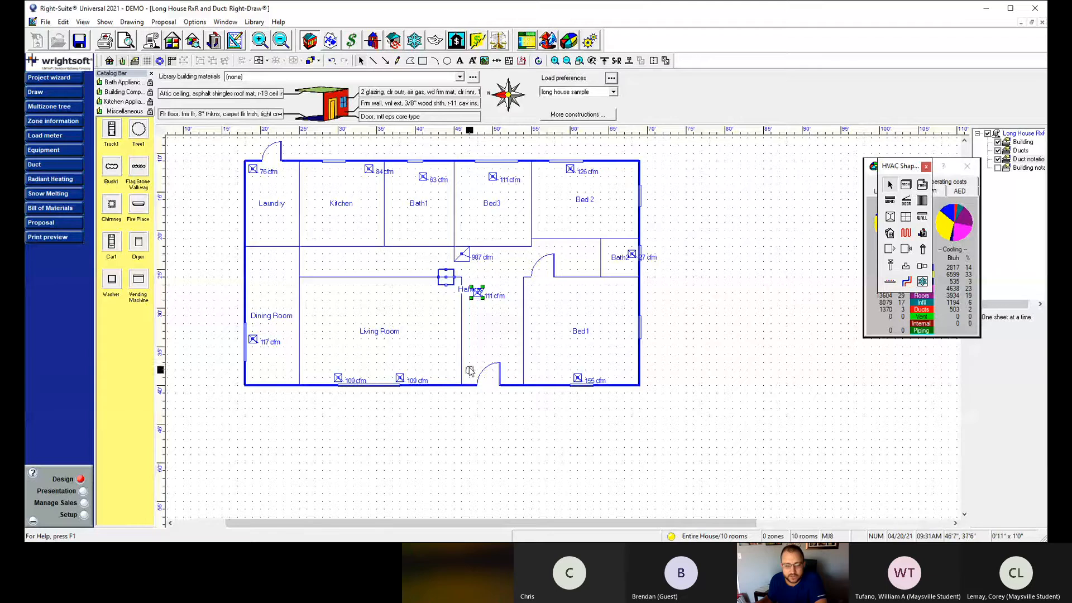
pyautogui.moveTo(470, 378); pyautogui.dragTo(470, 378)
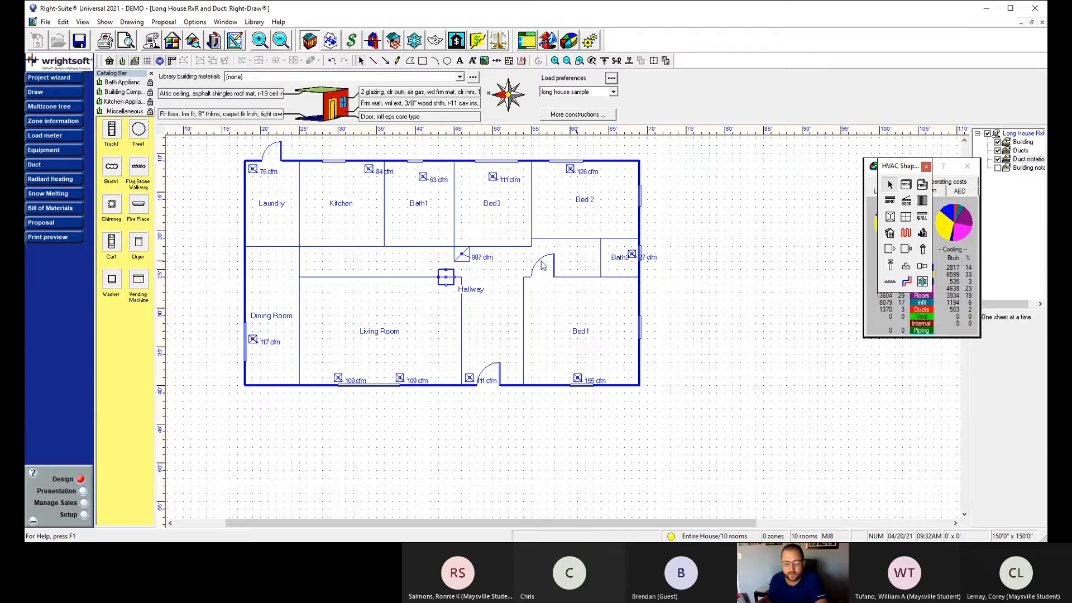
# Move the equipment unit into the upper corridor beside the hallway return register, and select that return.
pyautogui.moveTo(448, 279)
pyautogui.mouseDown()
pyautogui.moveTo(417, 265)
pyautogui.moveTo(326, 271)
pyautogui.moveTo(444, 272)
pyautogui.moveTo(430, 266)
pyautogui.mouseUp()
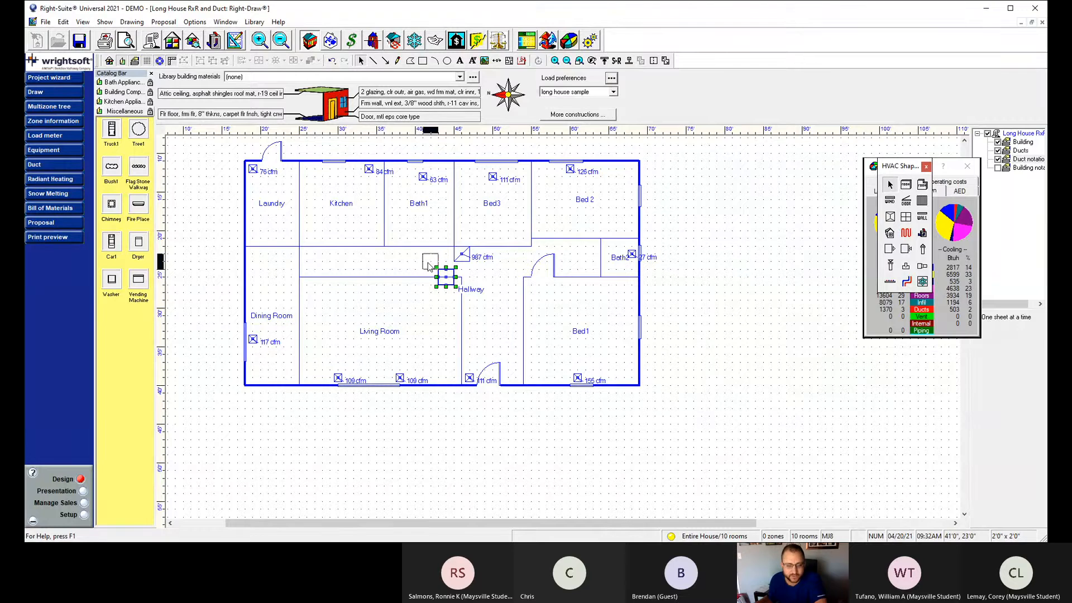
pyautogui.moveTo(429, 266); pyautogui.dragTo(430, 265)
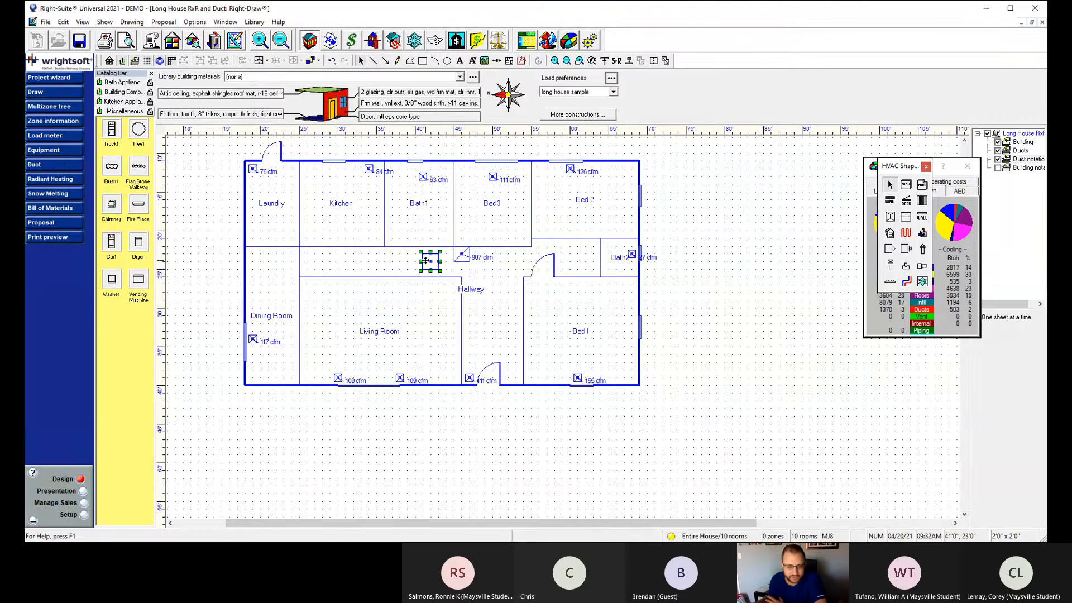
pyautogui.click(461, 256)
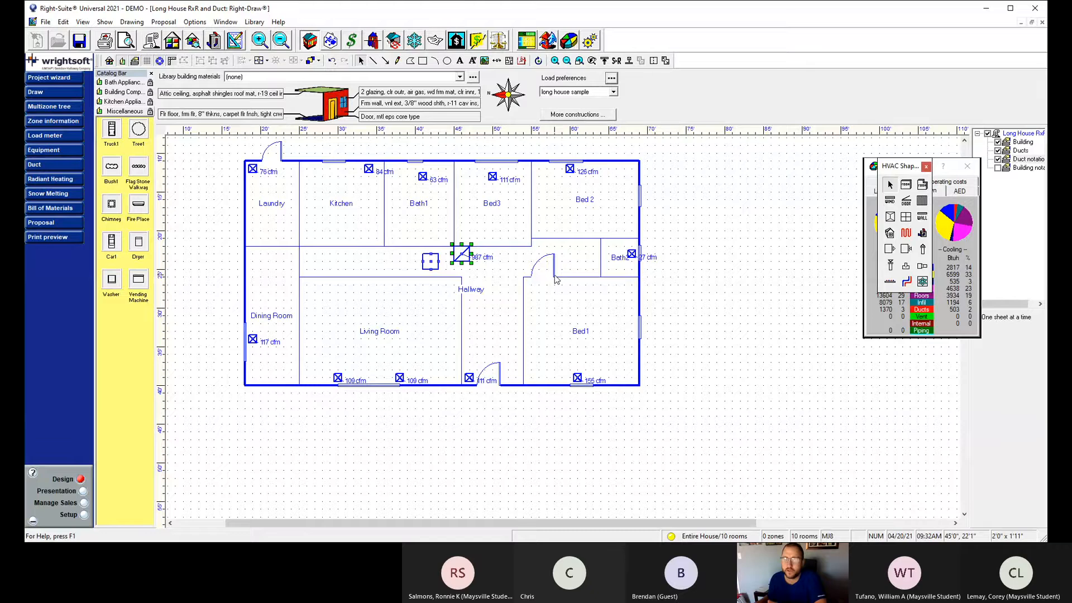
# Place a return register in Bed 2 near the corner by the hallway.
pyautogui.click(907, 249)
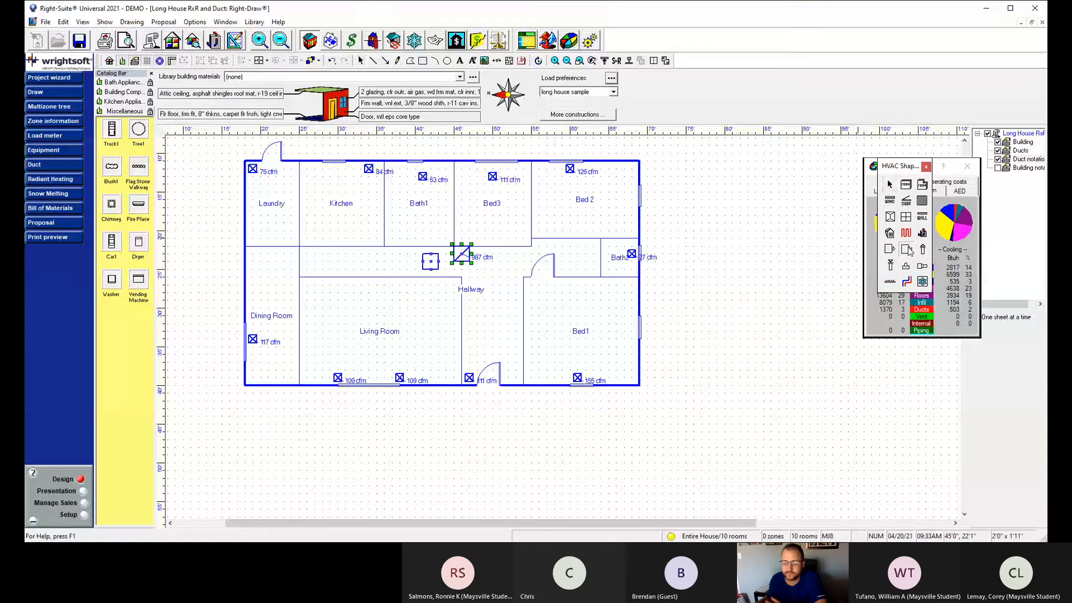
pyautogui.click(546, 230)
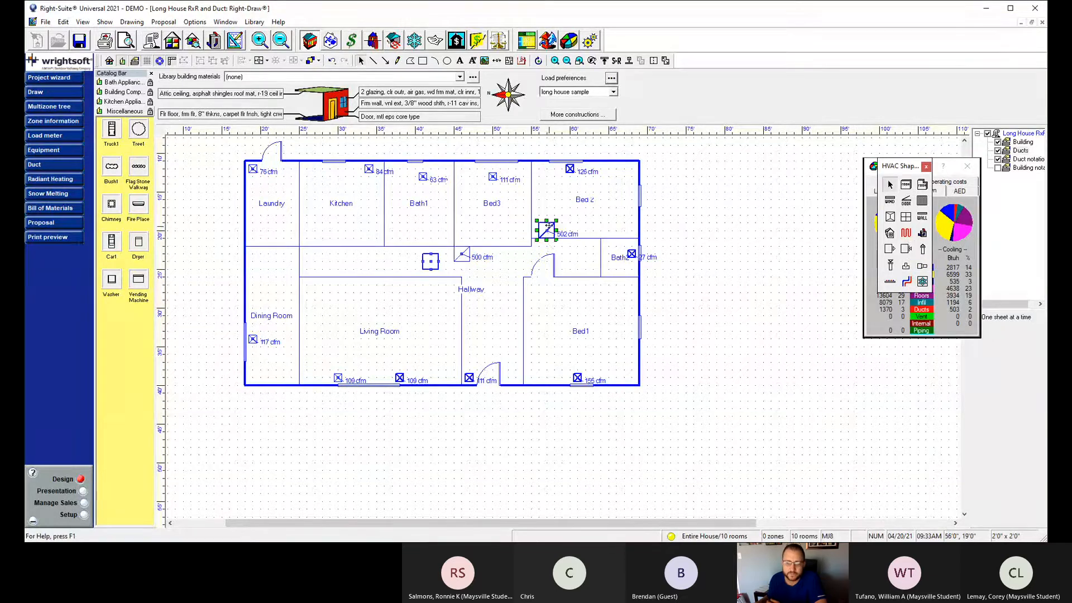
pyautogui.click(539, 225)
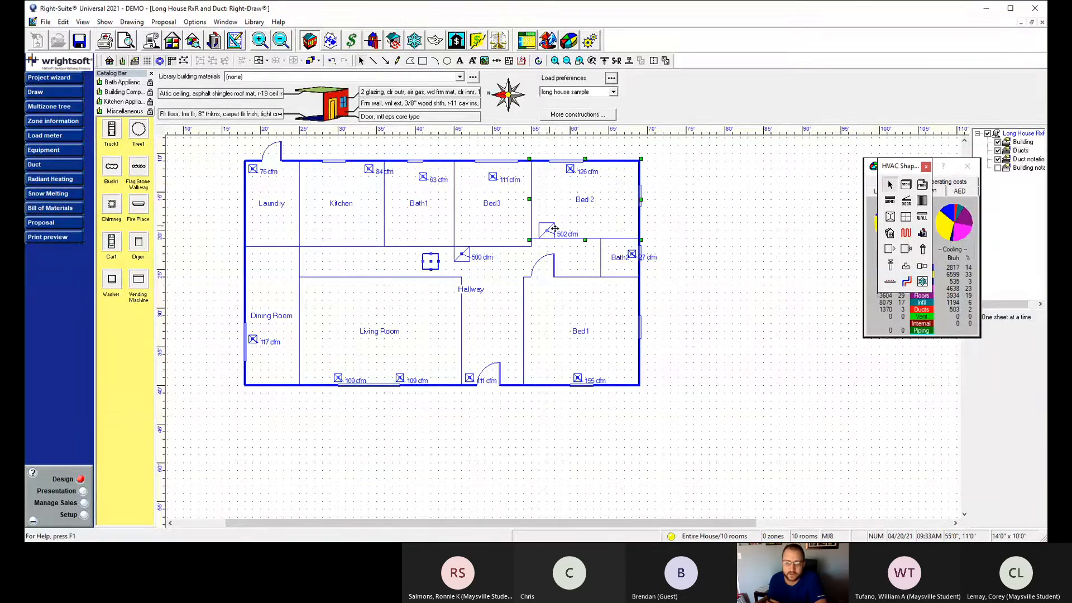
# Set automatic sizing to Yes for the Bed 2 return register and close its properties.
pyautogui.doubleClick(551, 230)
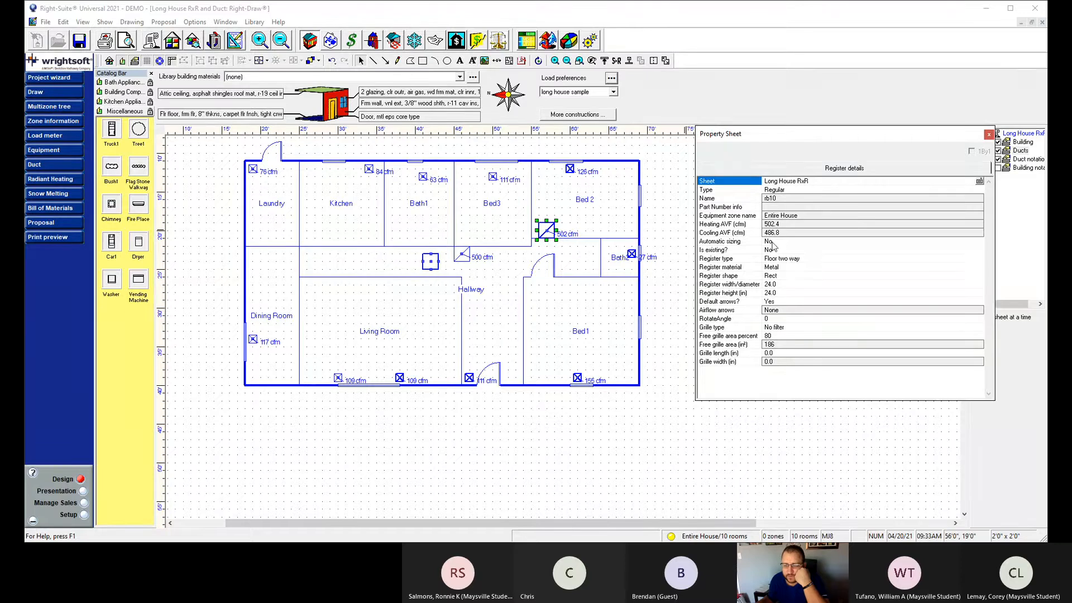
pyautogui.click(773, 245)
pyautogui.click(775, 259)
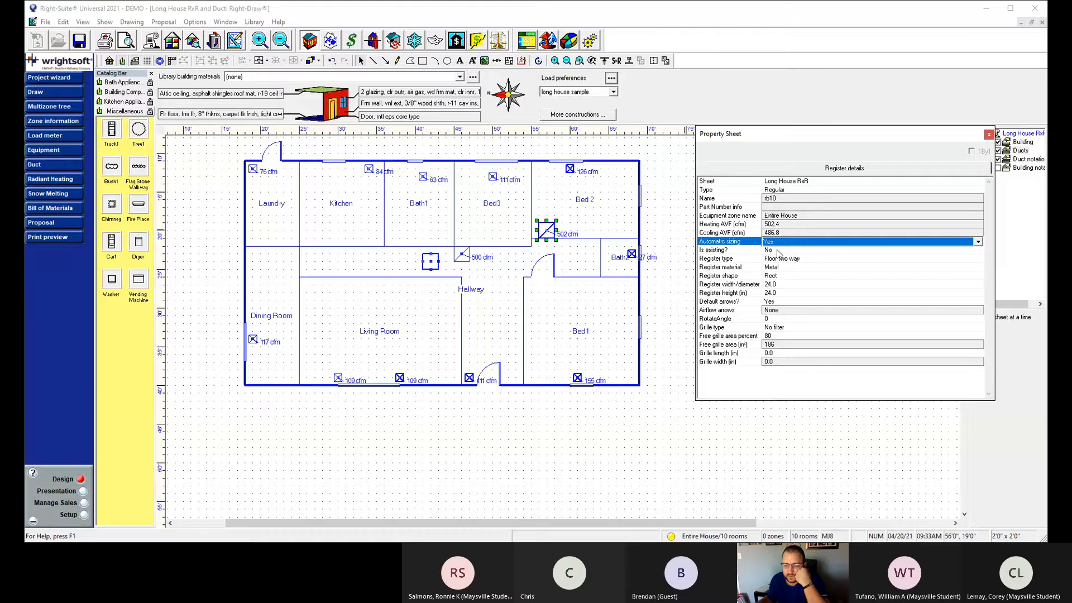
pyautogui.click(687, 276)
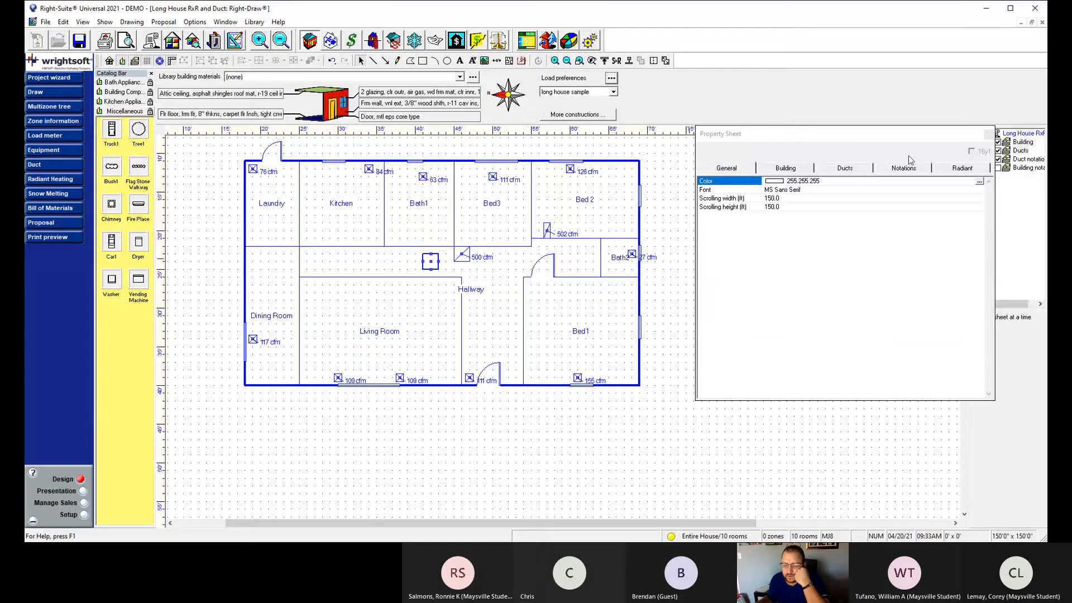
pyautogui.click(990, 135)
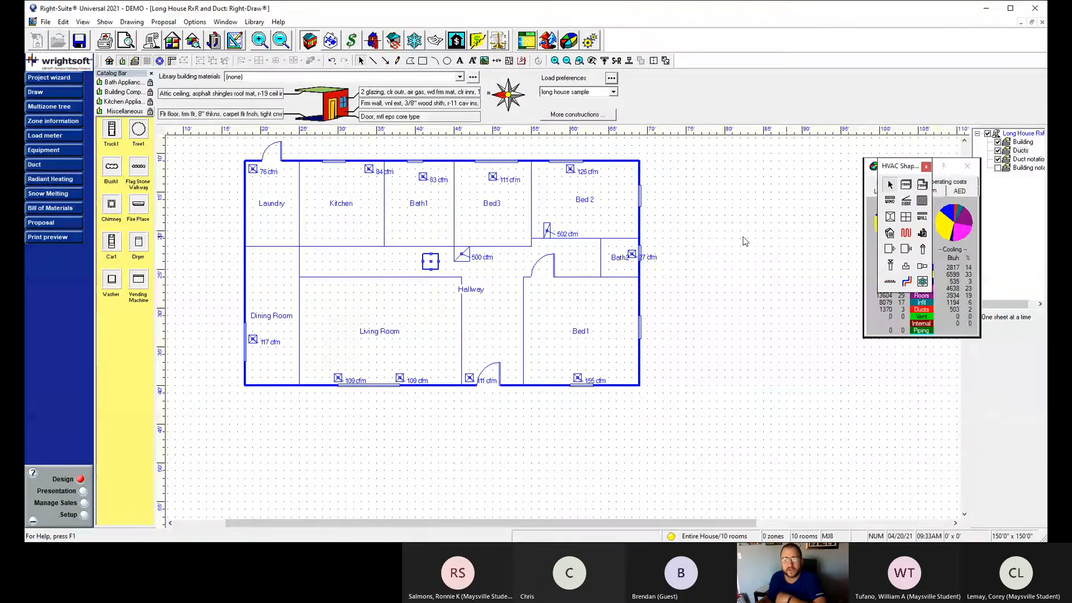
# Place a return register in Bed1 along its upper wall, and shift the Bed 2 return closer to the wall shared with Bed3.
pyautogui.click(907, 249)
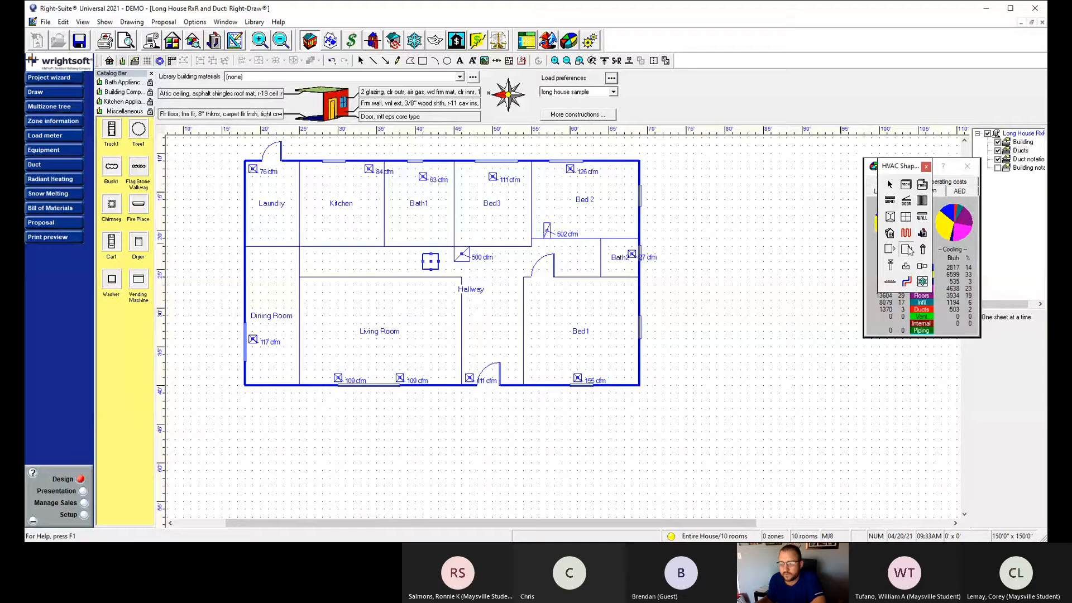
pyautogui.click(545, 292)
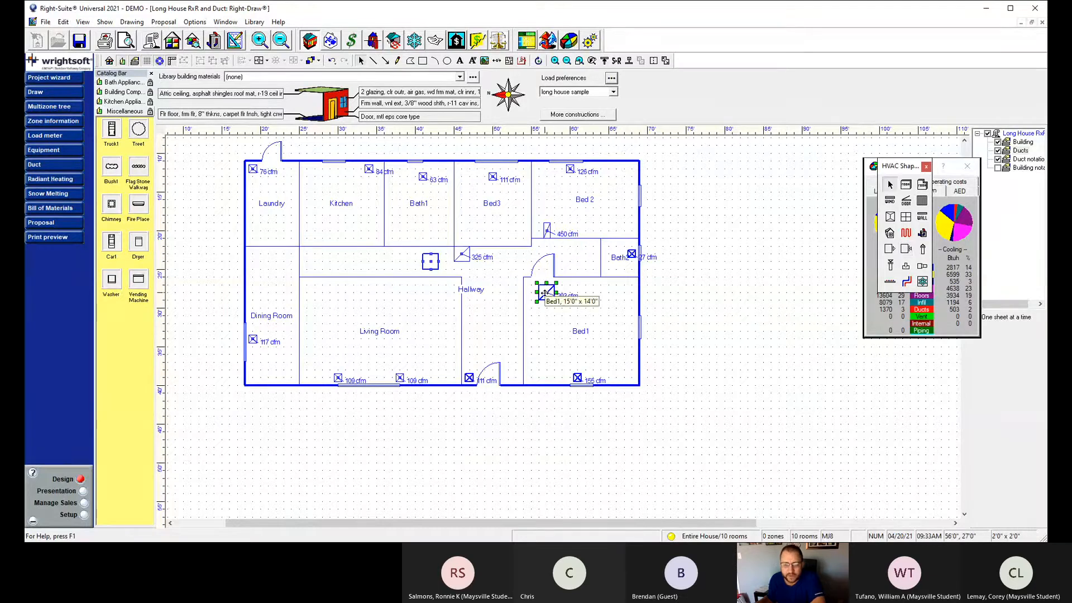
pyautogui.moveTo(571, 289); pyautogui.dragTo(571, 291)
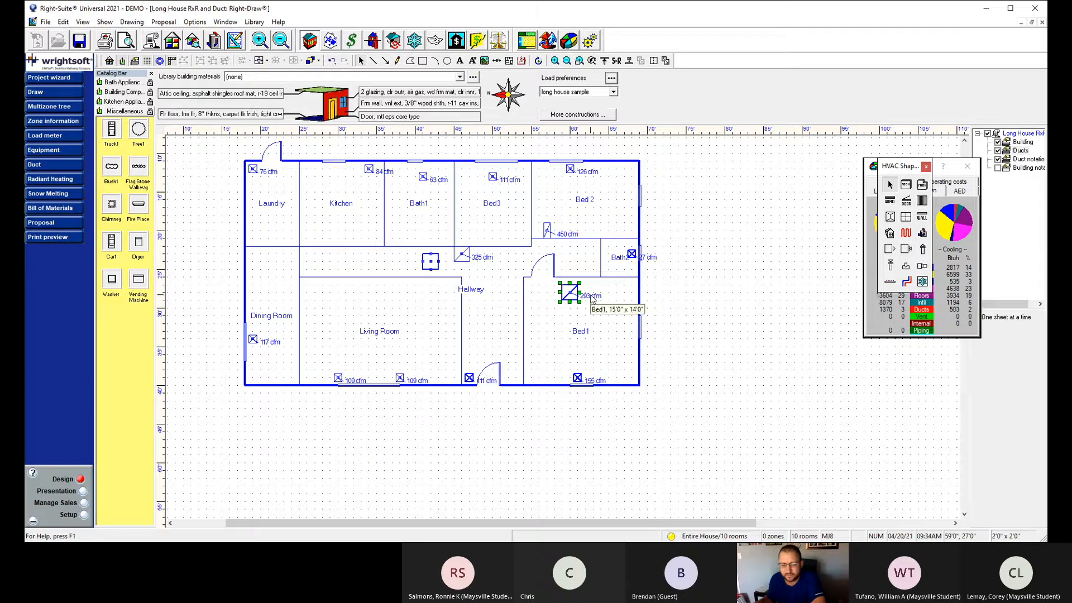
pyautogui.click(548, 229)
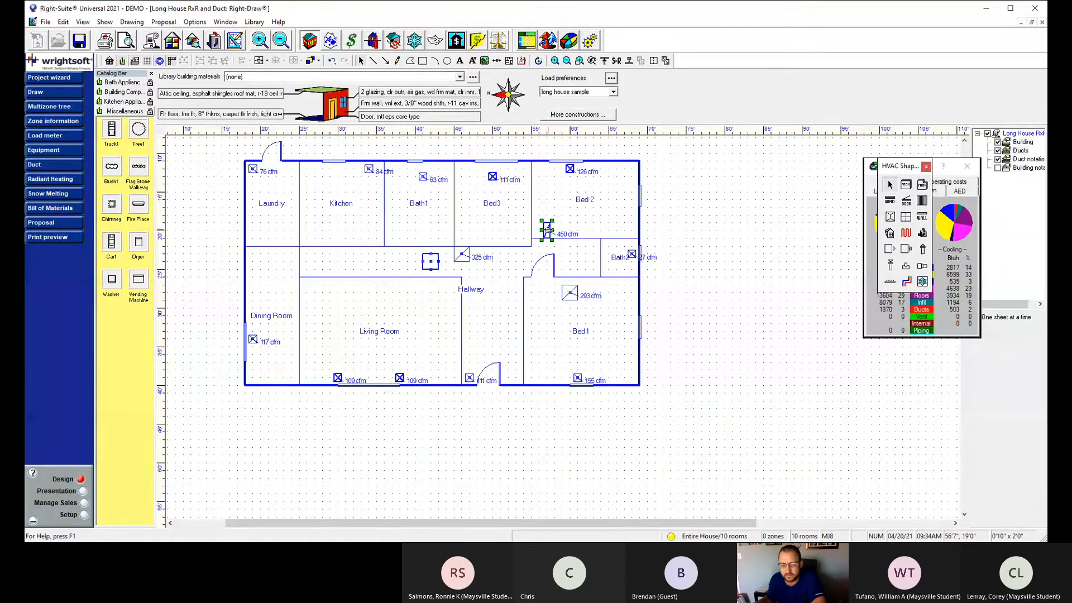
pyautogui.moveTo(548, 228); pyautogui.dragTo(539, 231)
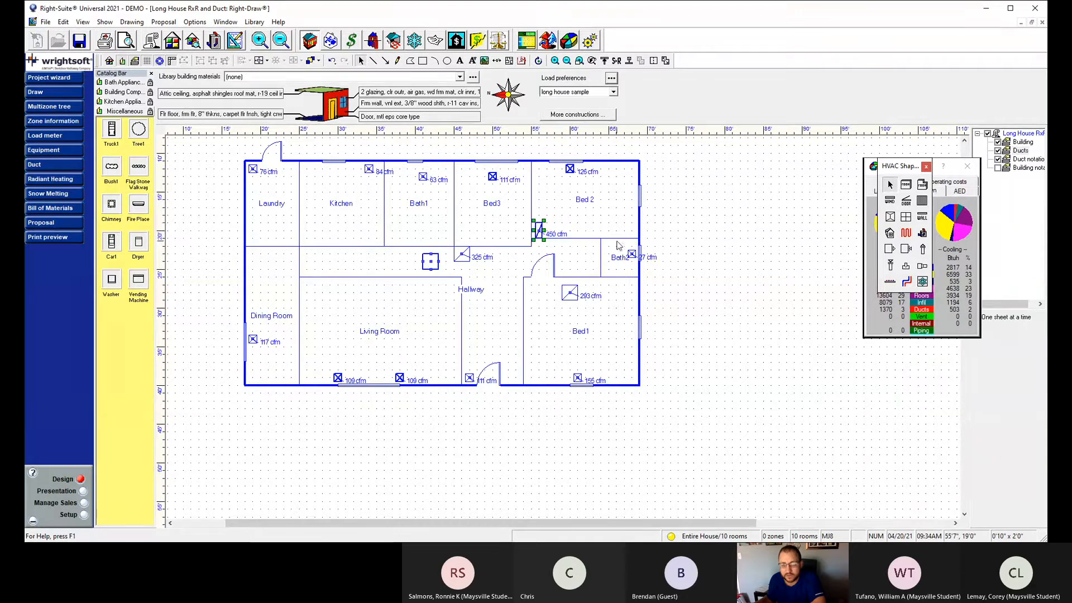
# Add another return register and position it in Bed3 near the hallway wall.
pyautogui.click(905, 249)
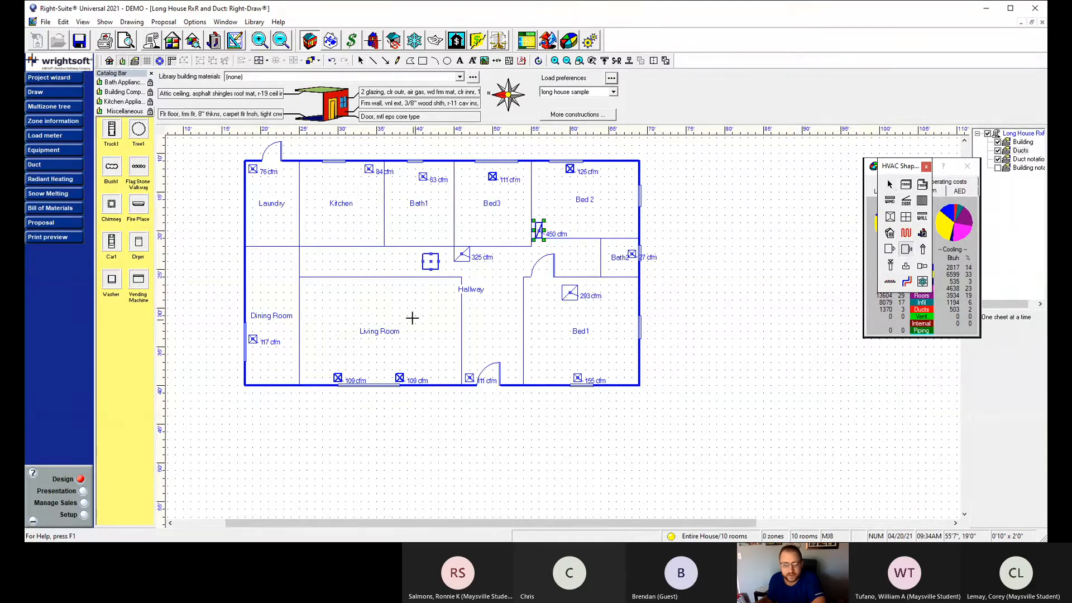
pyautogui.click(423, 222)
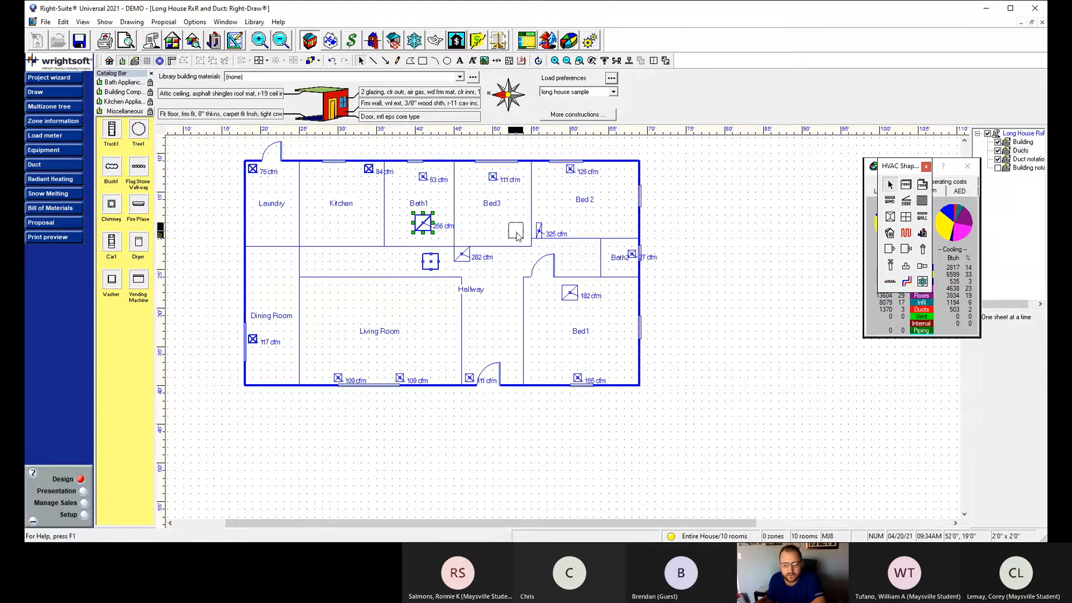
pyautogui.click(516, 231)
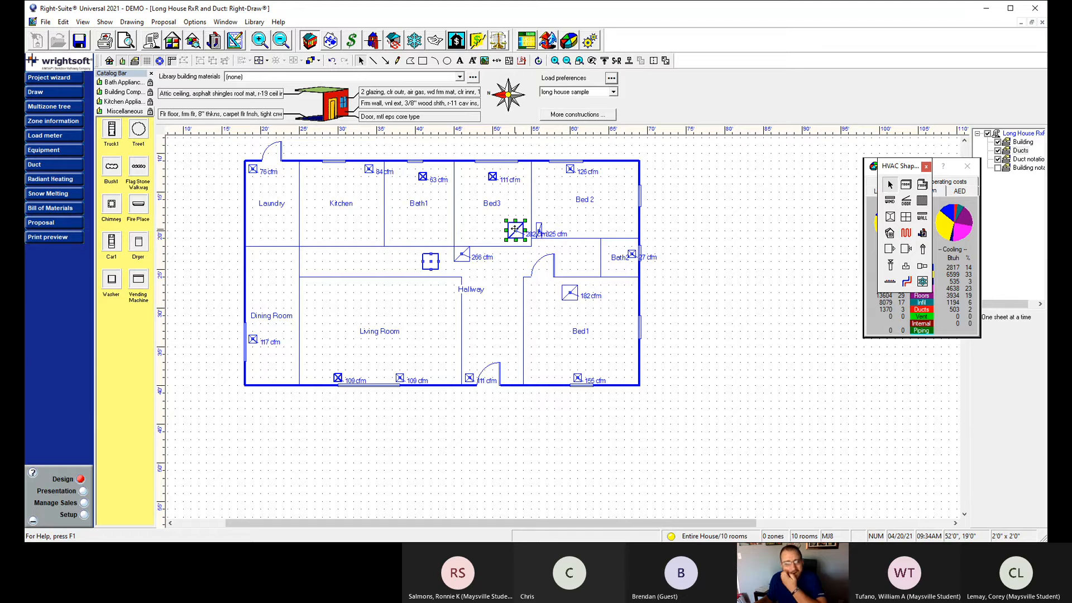
pyautogui.moveTo(517, 229)
pyautogui.mouseDown()
pyautogui.moveTo(467, 234)
pyautogui.moveTo(468, 218)
pyautogui.moveTo(467, 232)
pyautogui.moveTo(493, 234)
pyautogui.mouseUp()
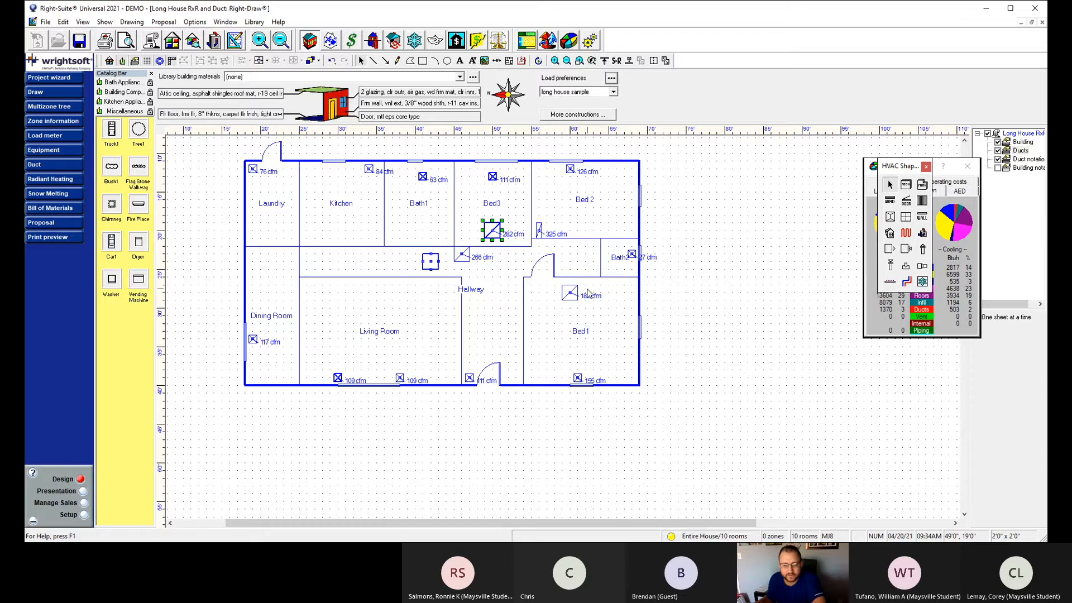
# Place a return register in the Living Room's upper corner beside the hallway and open its properties.
pyautogui.click(905, 252)
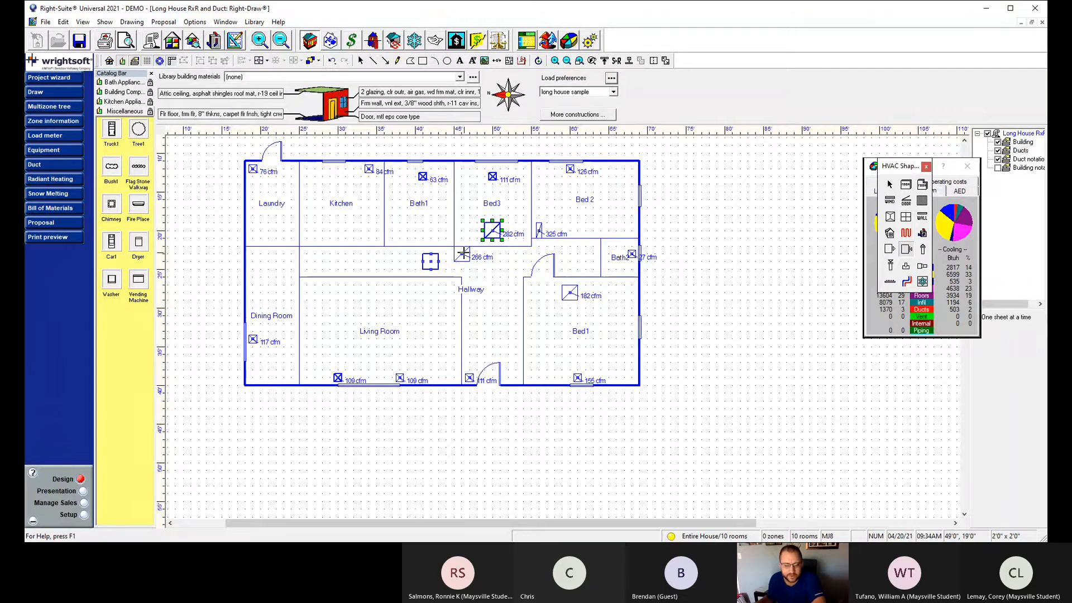
pyautogui.click(447, 291)
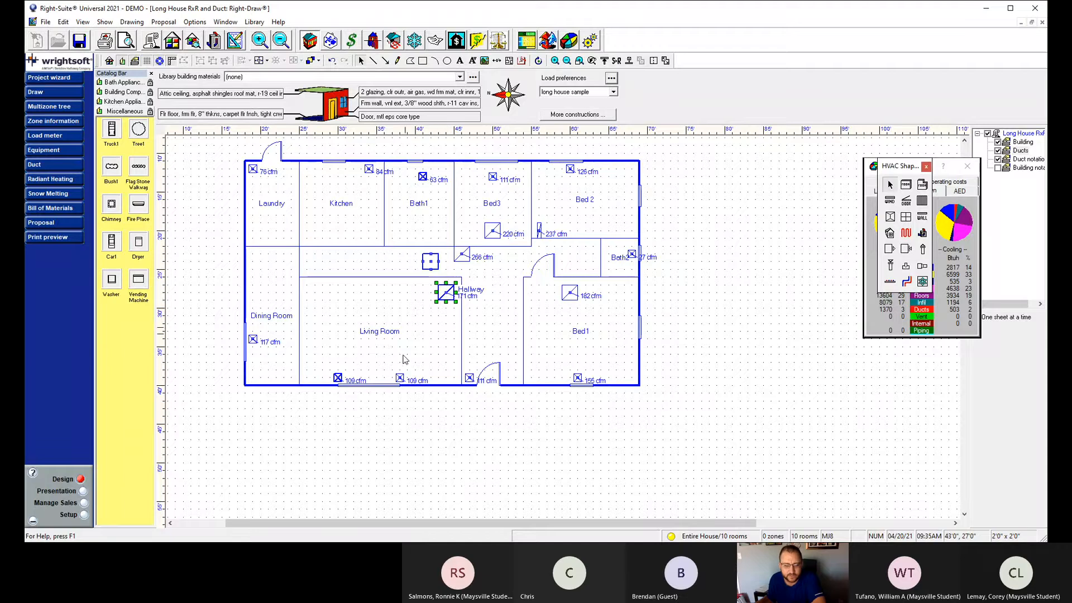
pyautogui.doubleClick(446, 291)
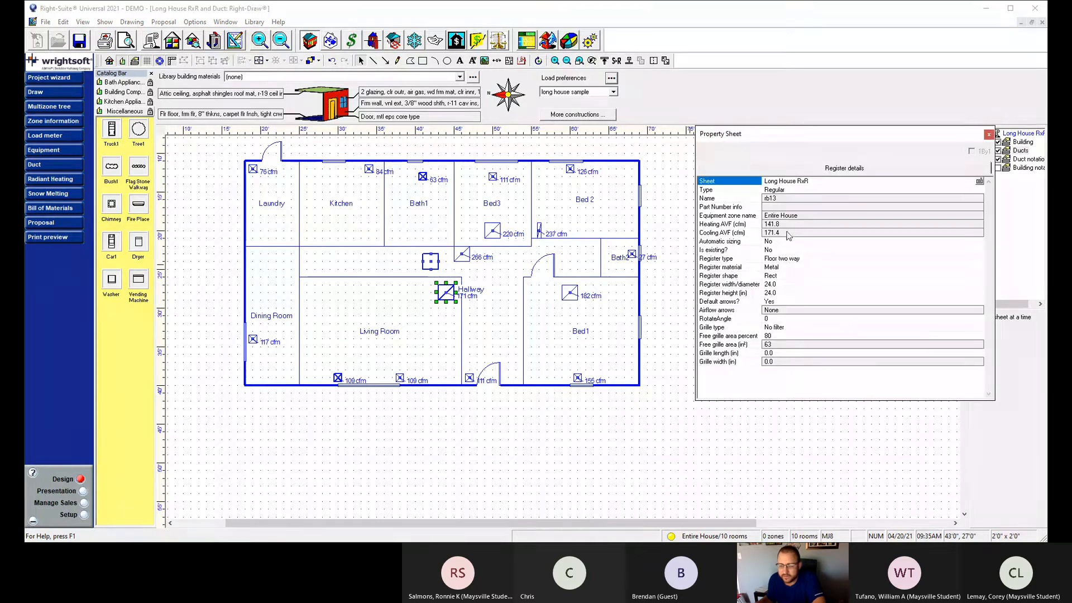
# Try the Transfer grille type on the Living Room return register, restore Regular, and check its grille filter options.
pyautogui.click(782, 226)
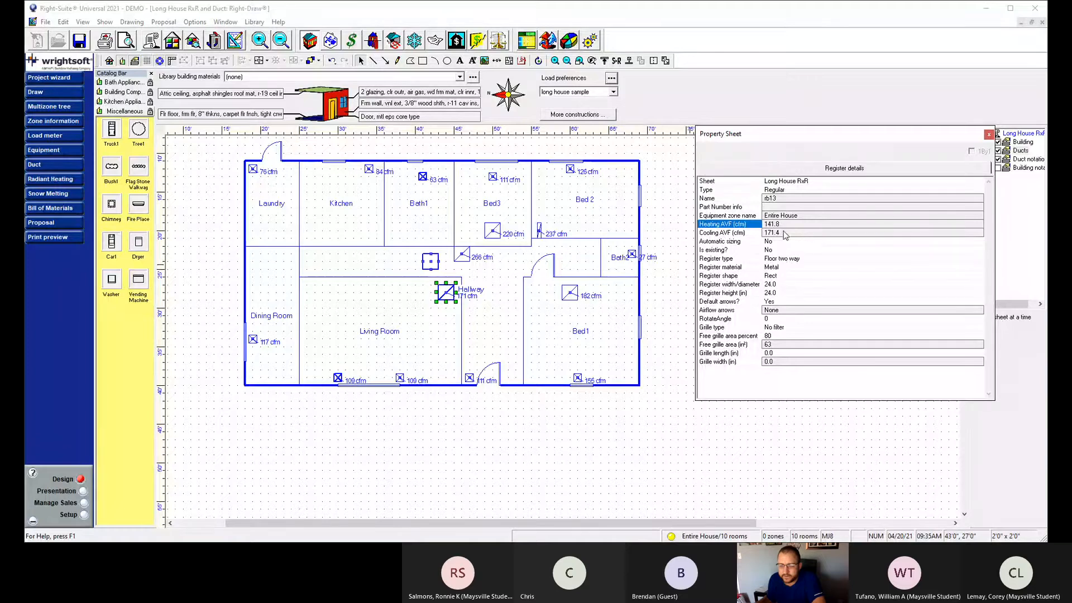
pyautogui.click(786, 233)
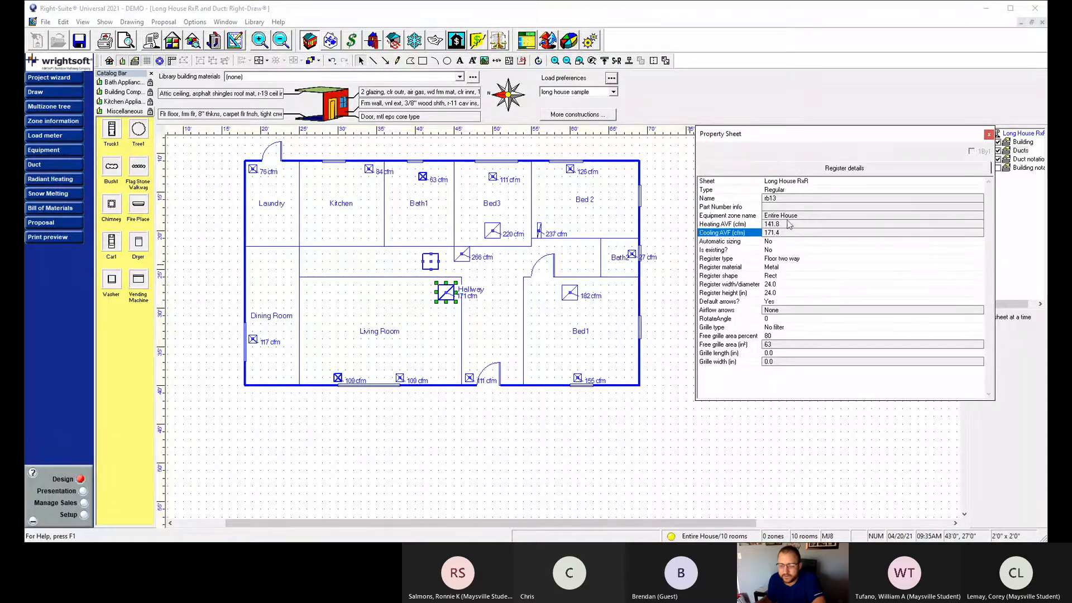
pyautogui.click(790, 191)
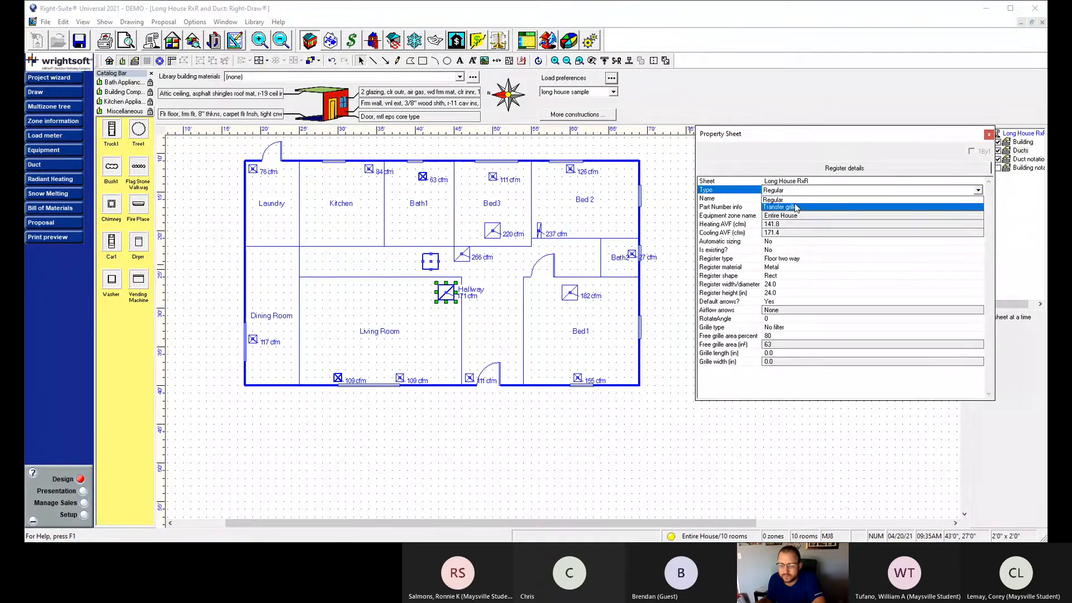
pyautogui.click(797, 207)
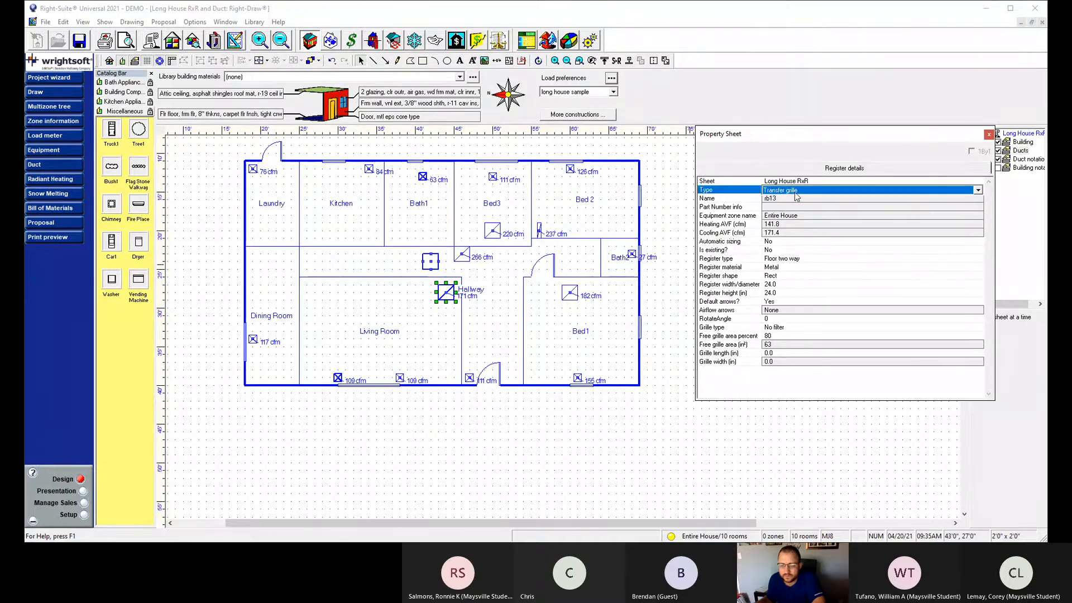
pyautogui.click(796, 190)
pyautogui.click(797, 199)
pyautogui.click(785, 329)
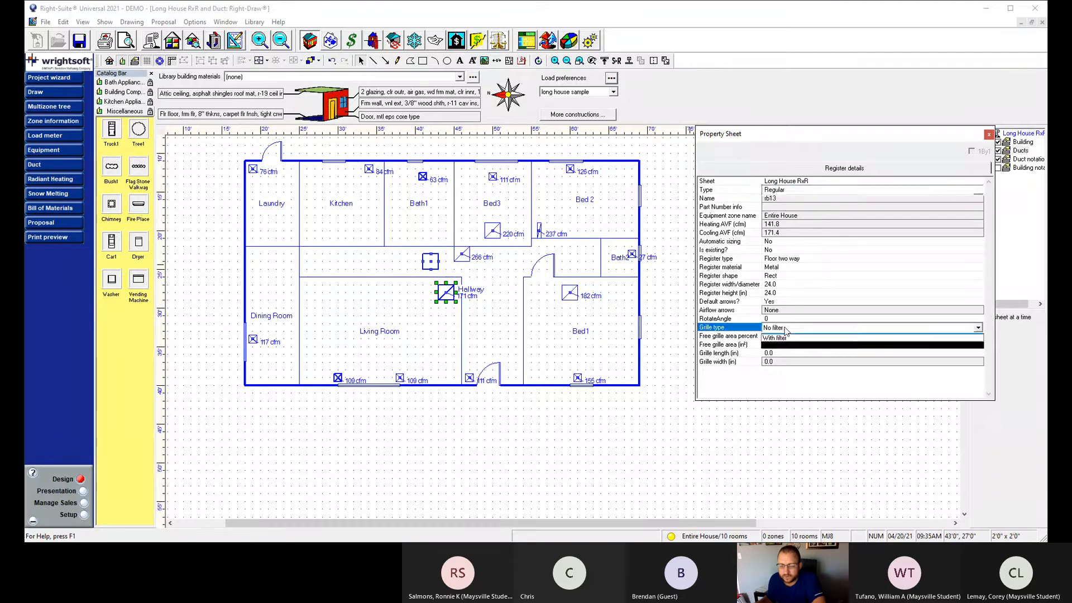
pyautogui.click(785, 328)
pyautogui.click(785, 329)
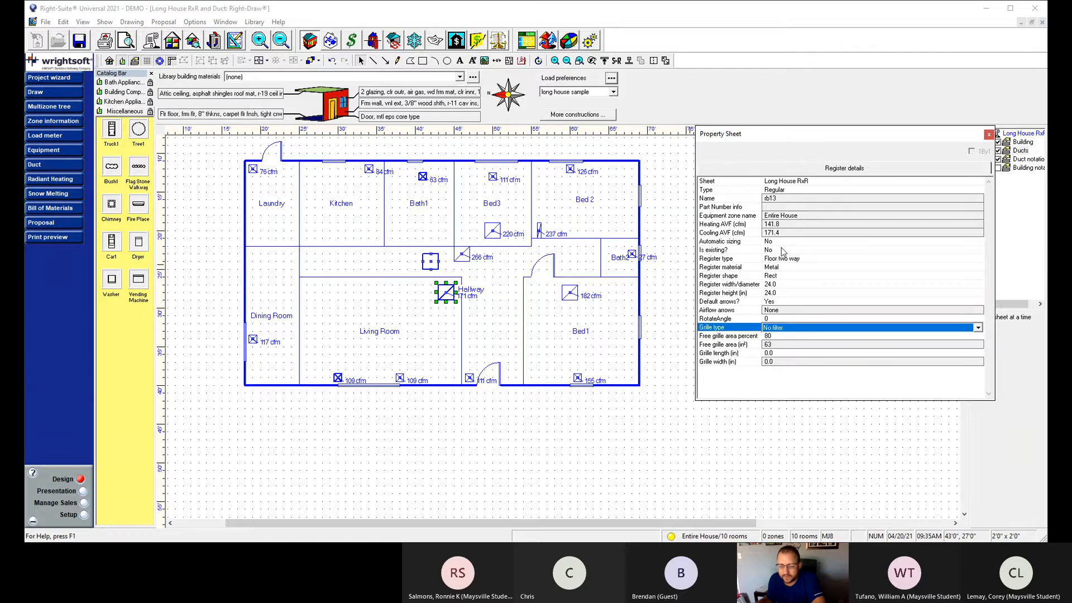
# Set Automatic sizing and Is existing? to Yes for the Living Room return register and close its properties.
pyautogui.click(782, 246)
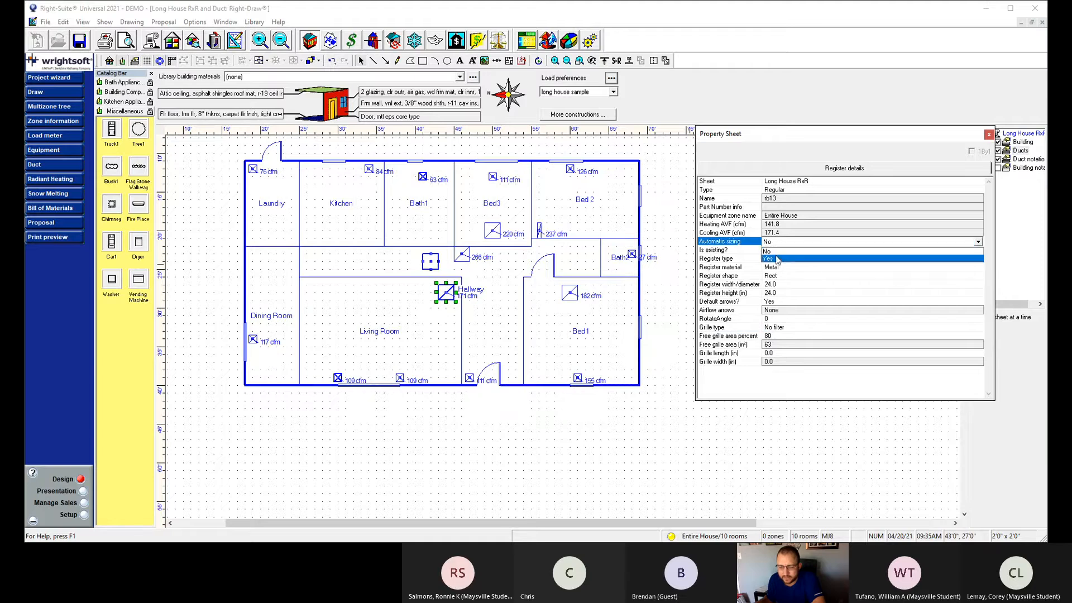
pyautogui.click(783, 258)
pyautogui.click(787, 250)
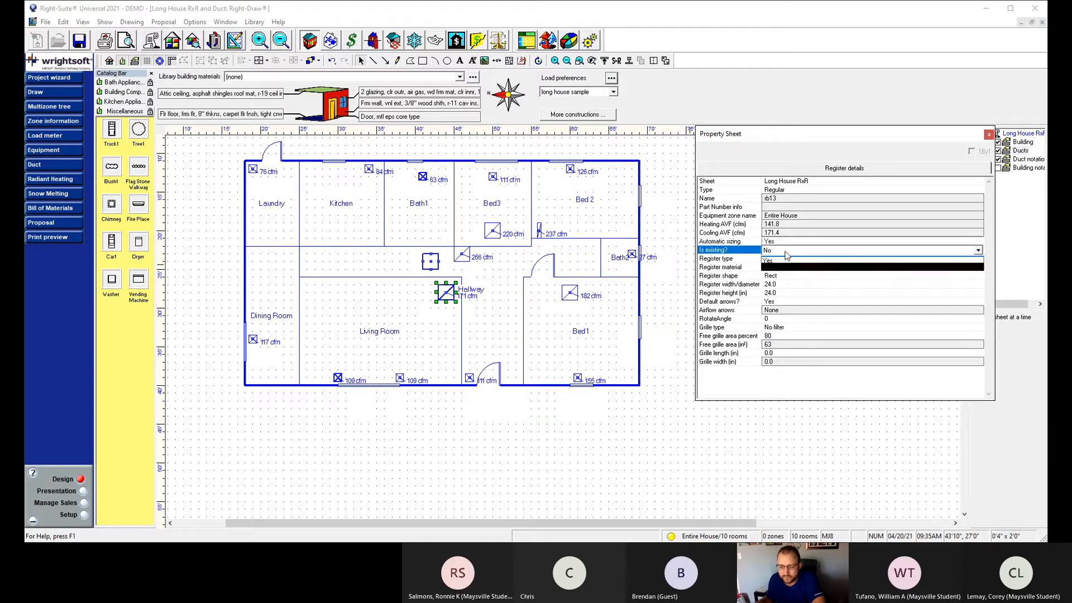
pyautogui.click(788, 267)
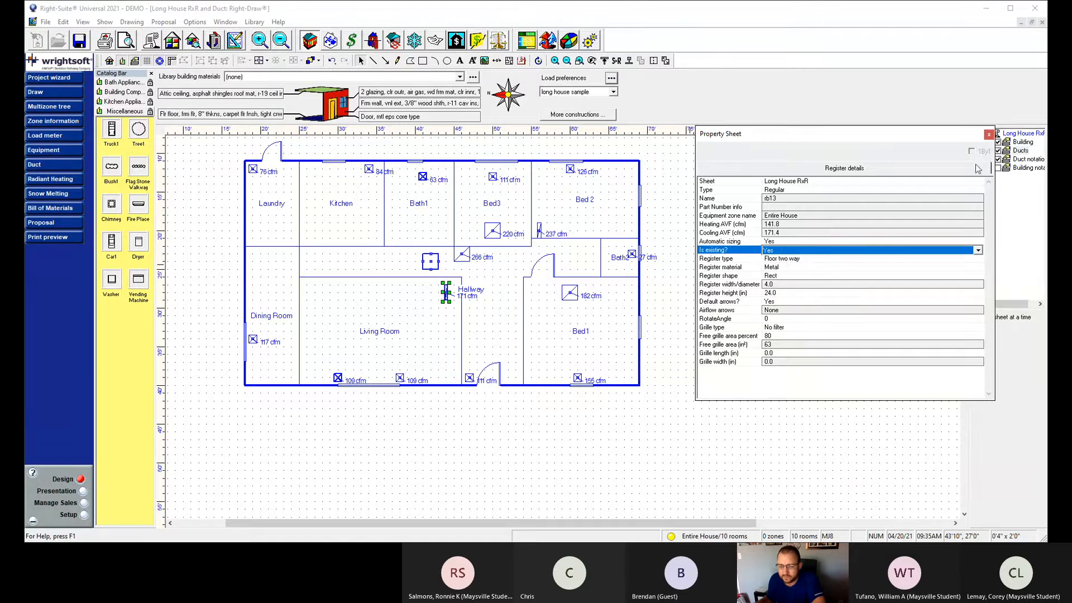
pyautogui.click(989, 135)
# Set Automatic sizing and Is existing? to Yes for the Bed3 return register, keep its type Regular, and close its properties.
pyautogui.doubleClick(494, 235)
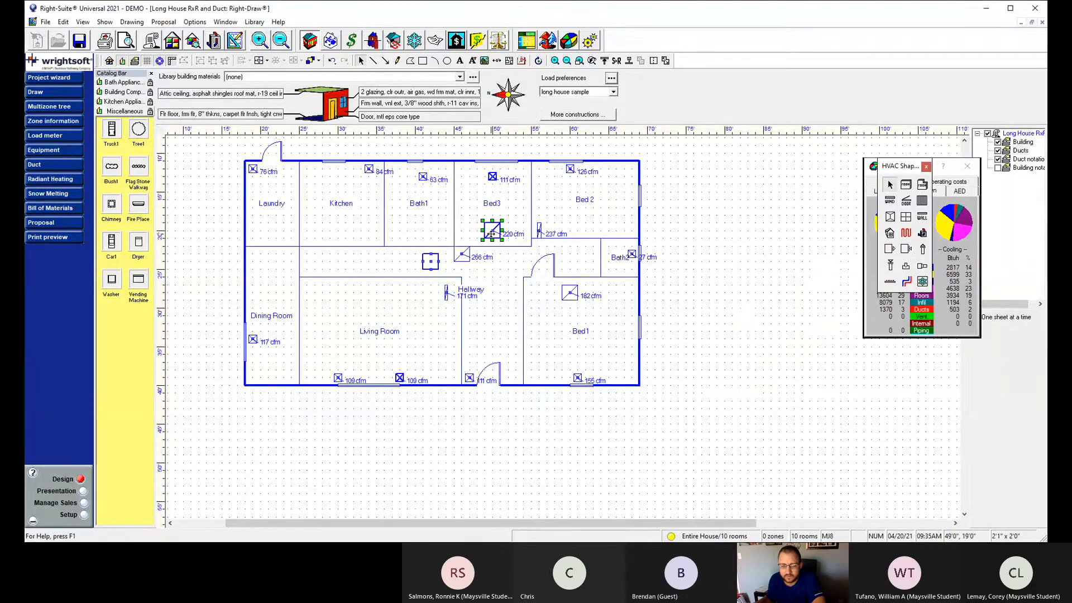
pyautogui.click(769, 242)
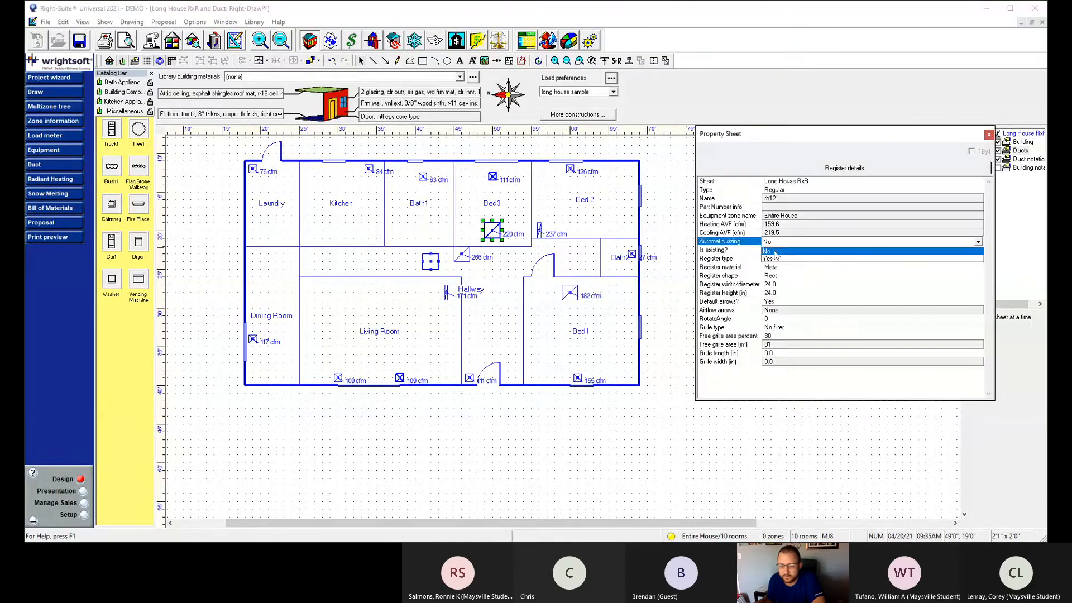
pyautogui.click(770, 259)
pyautogui.click(773, 250)
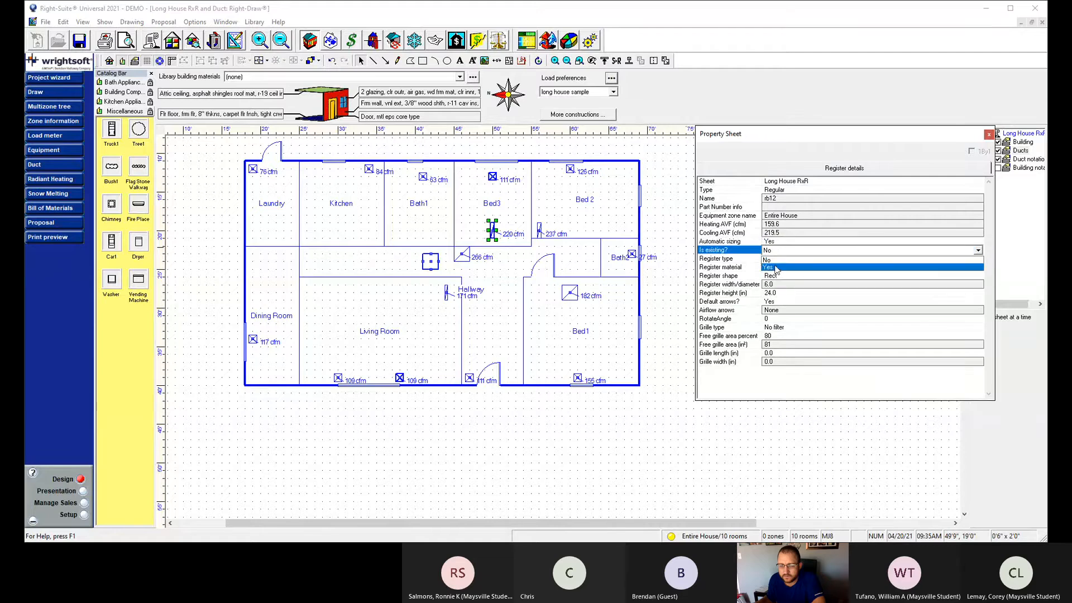
pyautogui.click(770, 267)
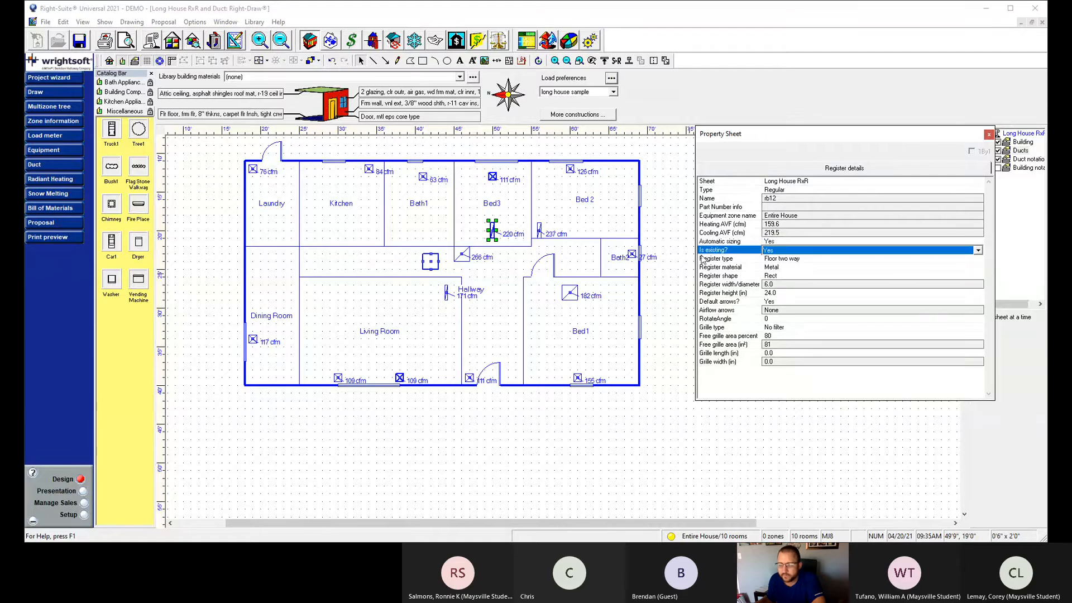
pyautogui.click(775, 241)
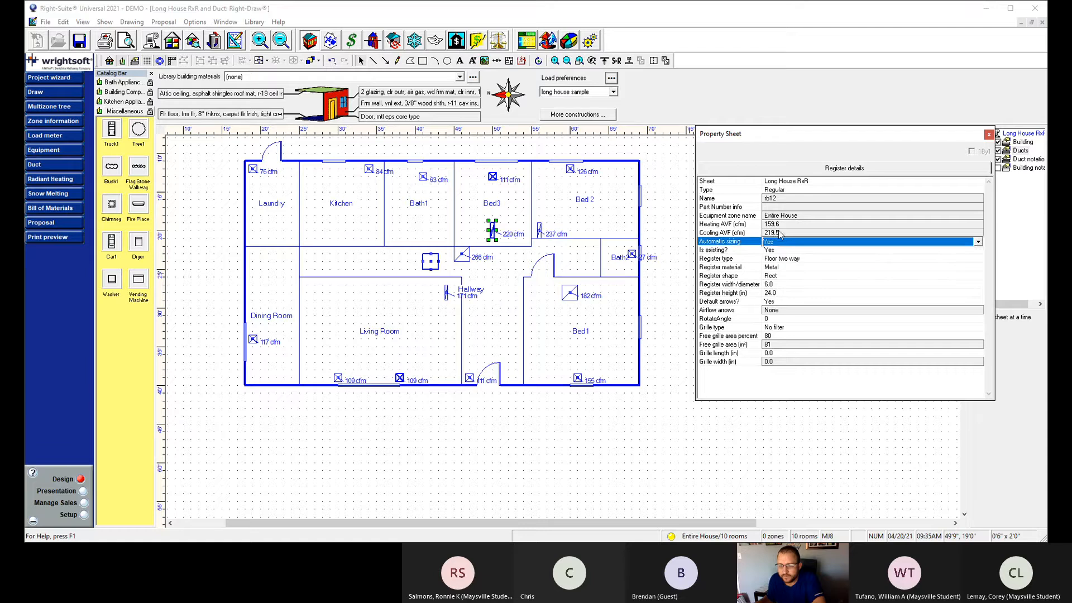
pyautogui.click(787, 190)
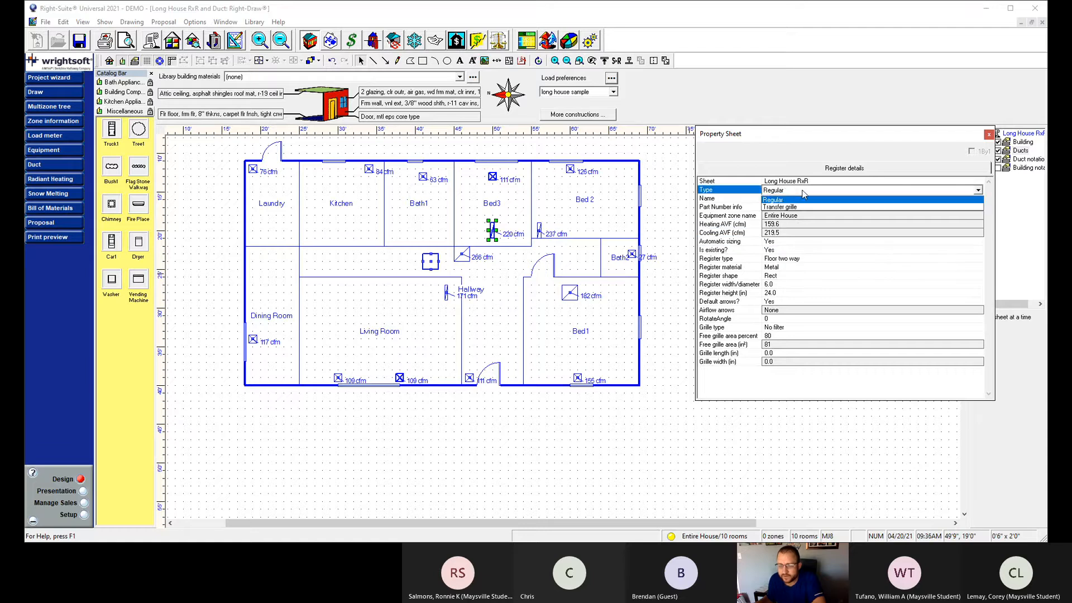
pyautogui.click(790, 198)
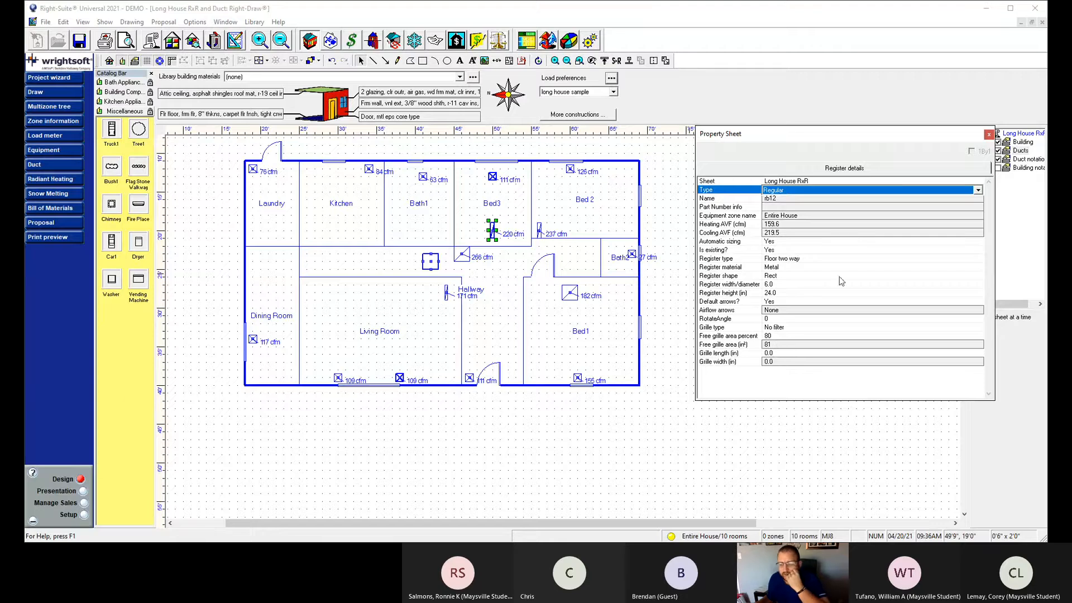
pyautogui.click(988, 134)
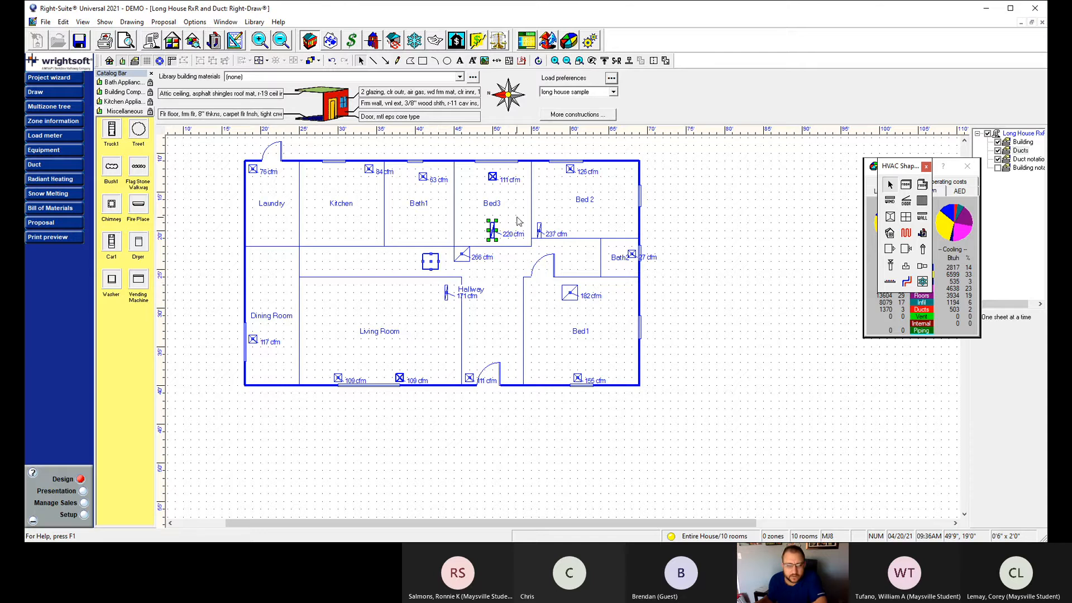
# Reposition the Bed3 return register closer to the room's lower corner by Bath1 and the hallway.
pyautogui.moveTo(494, 233); pyautogui.dragTo(496, 234)
pyautogui.doubleClick(493, 233)
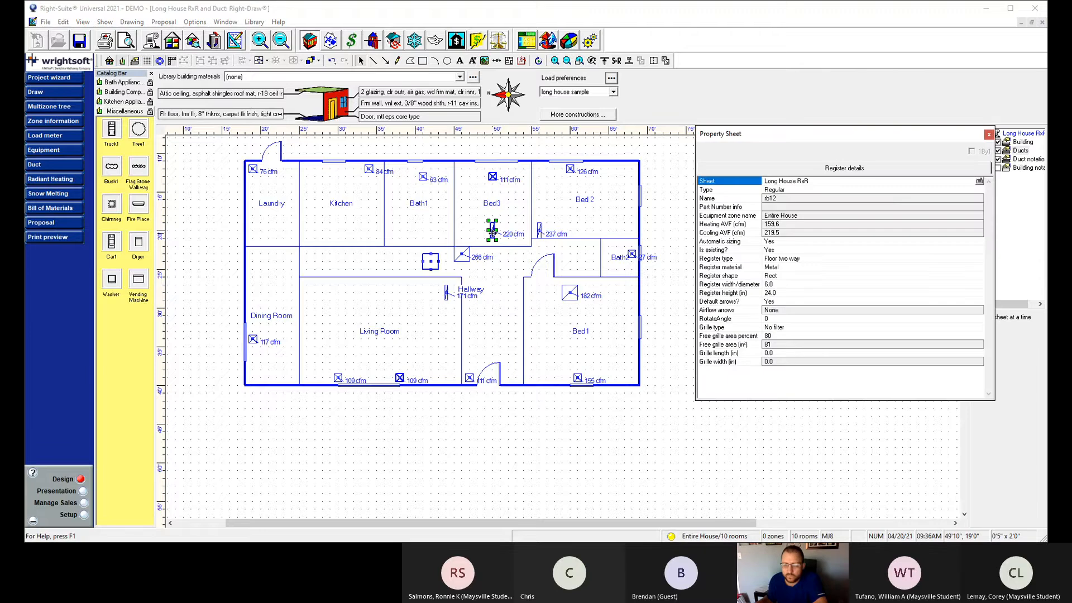
pyautogui.click(501, 276)
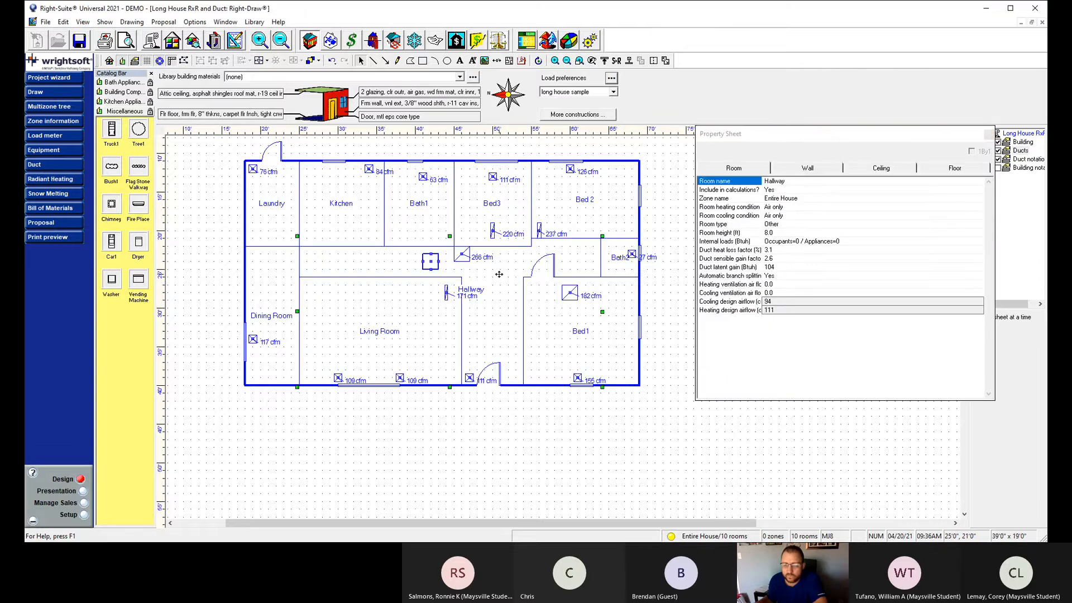
pyautogui.click(492, 233)
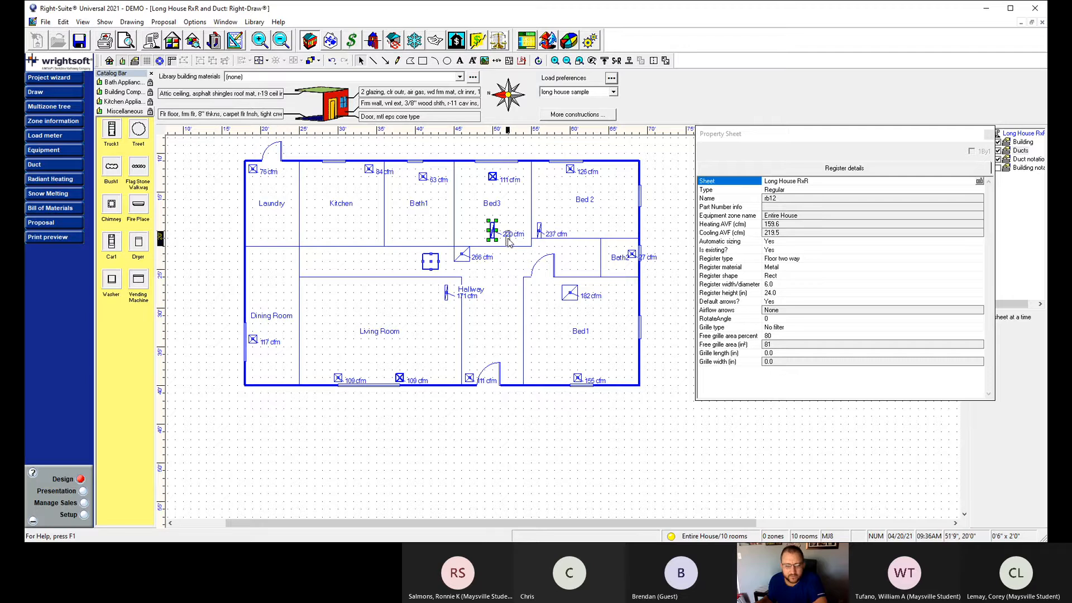
pyautogui.moveTo(492, 233); pyautogui.dragTo(476, 240)
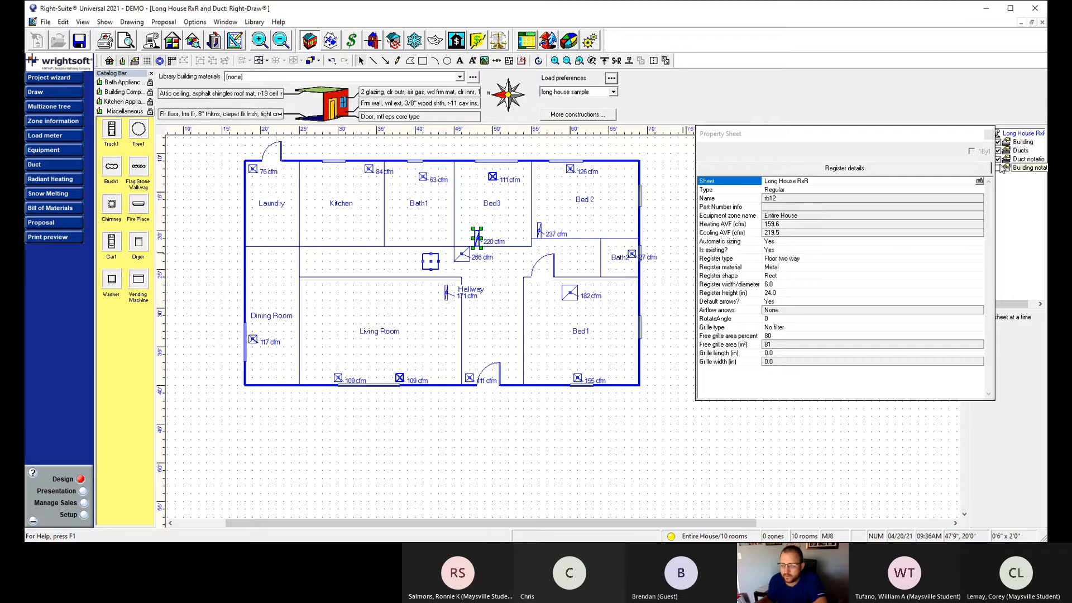
# Review the duct preferences for the Entire House, including register and duct sizes, and return to the floor plan.
pyautogui.click(49, 165)
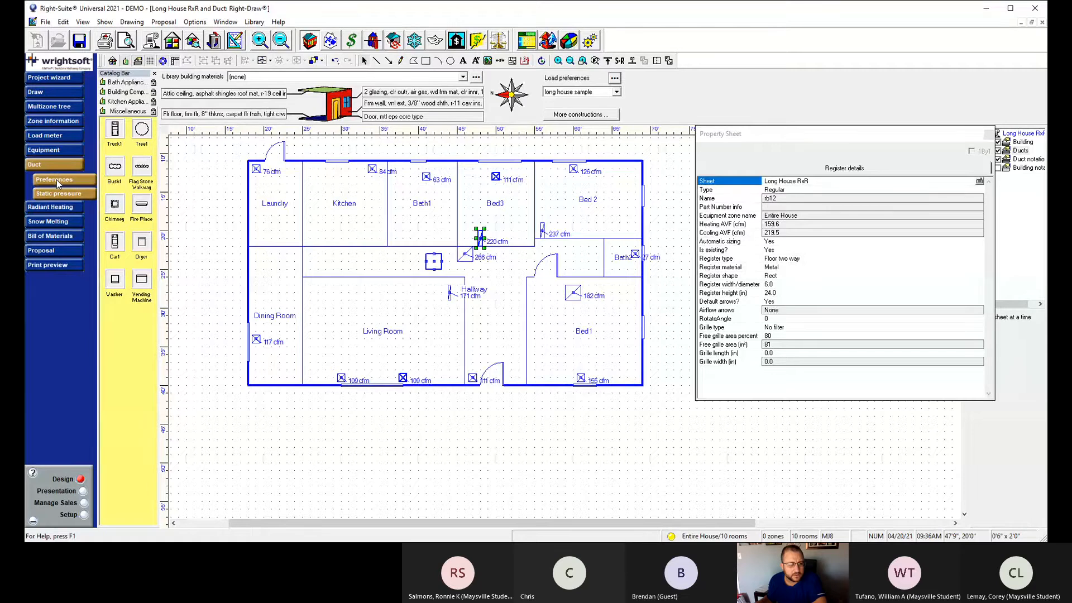
pyautogui.click(55, 179)
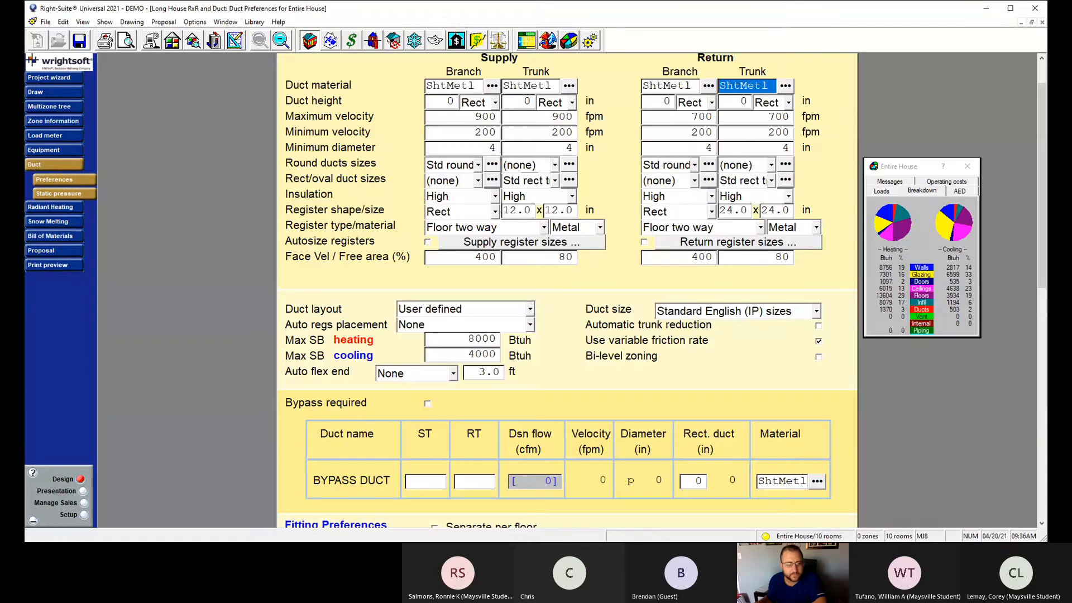
pyautogui.click(57, 195)
pyautogui.click(59, 181)
pyautogui.click(70, 166)
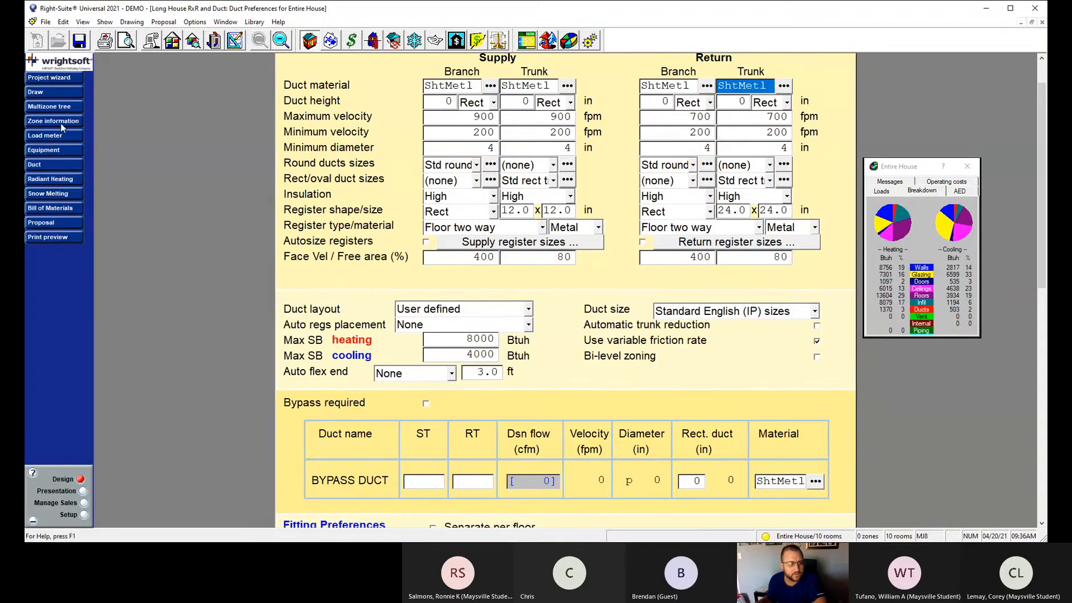
pyautogui.click(58, 93)
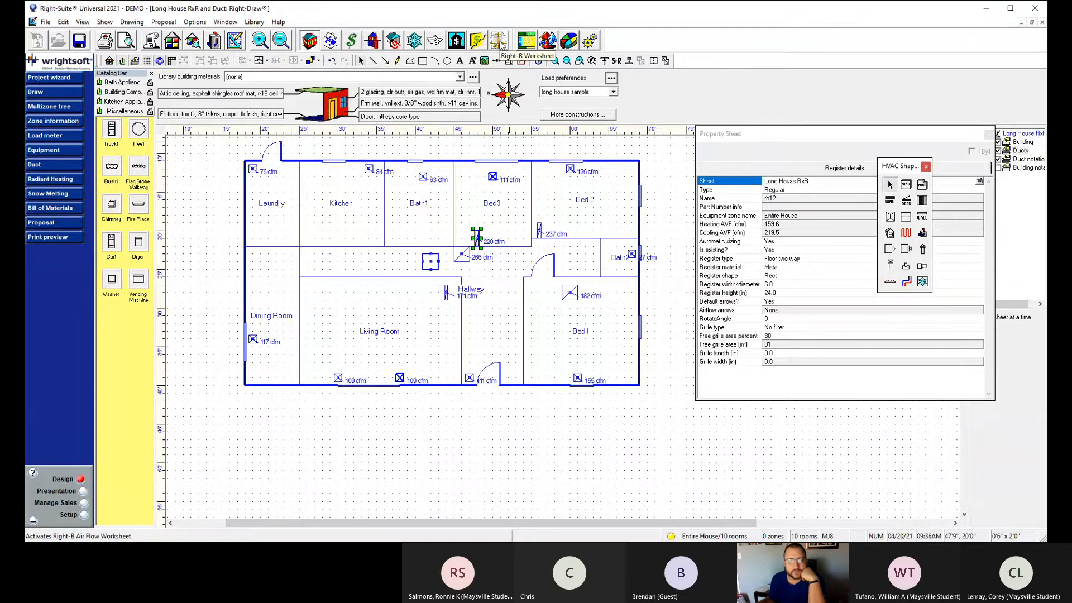
# Switch to the duct design module and examine the Supply Branches worksheet for the Entire House.
pyautogui.click(331, 45)
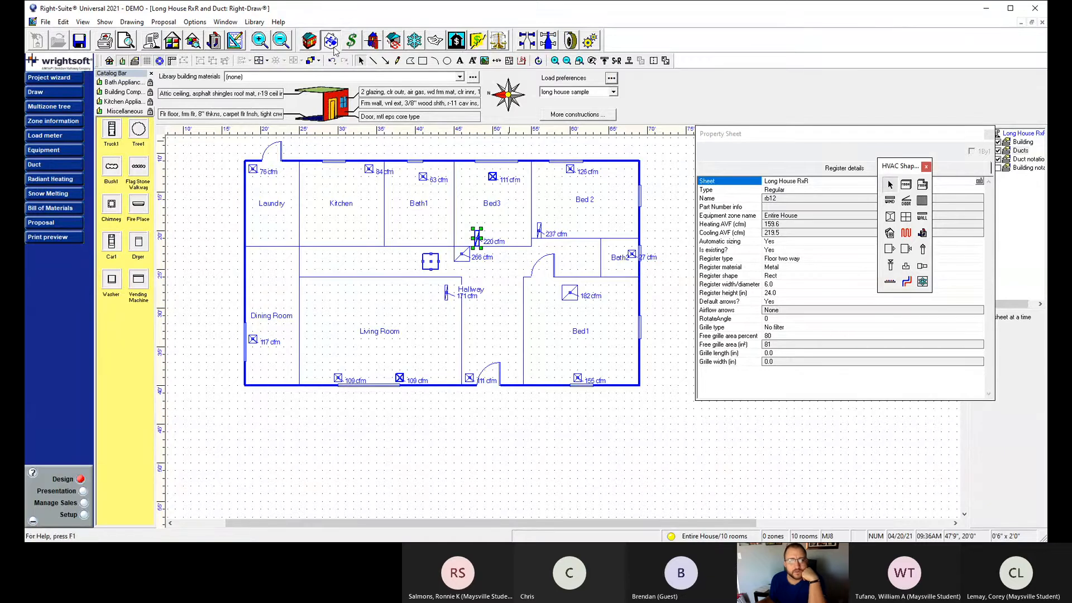
pyautogui.click(527, 41)
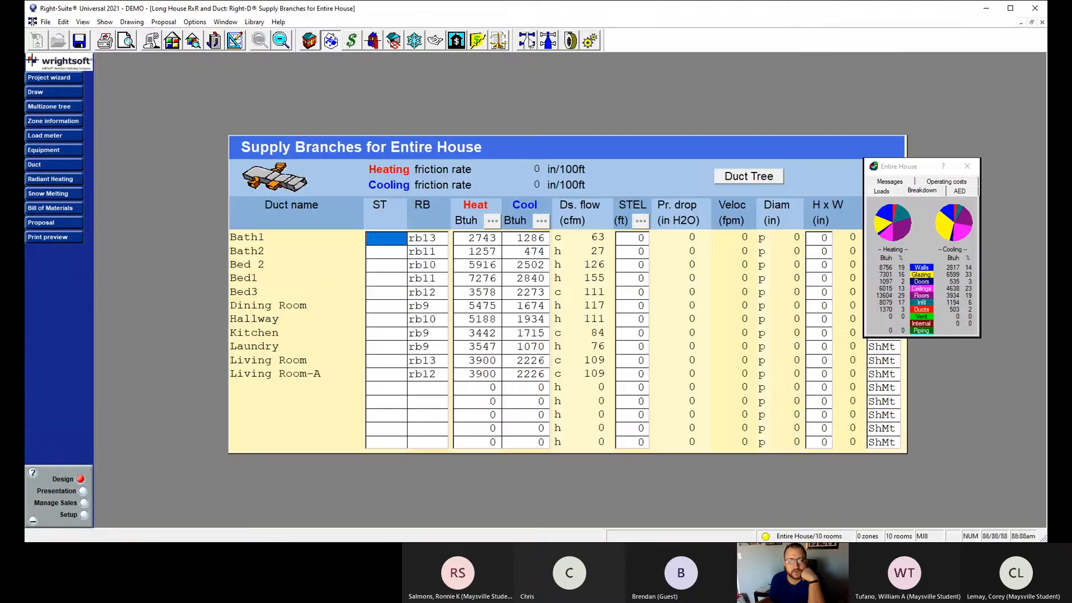
pyautogui.click(316, 42)
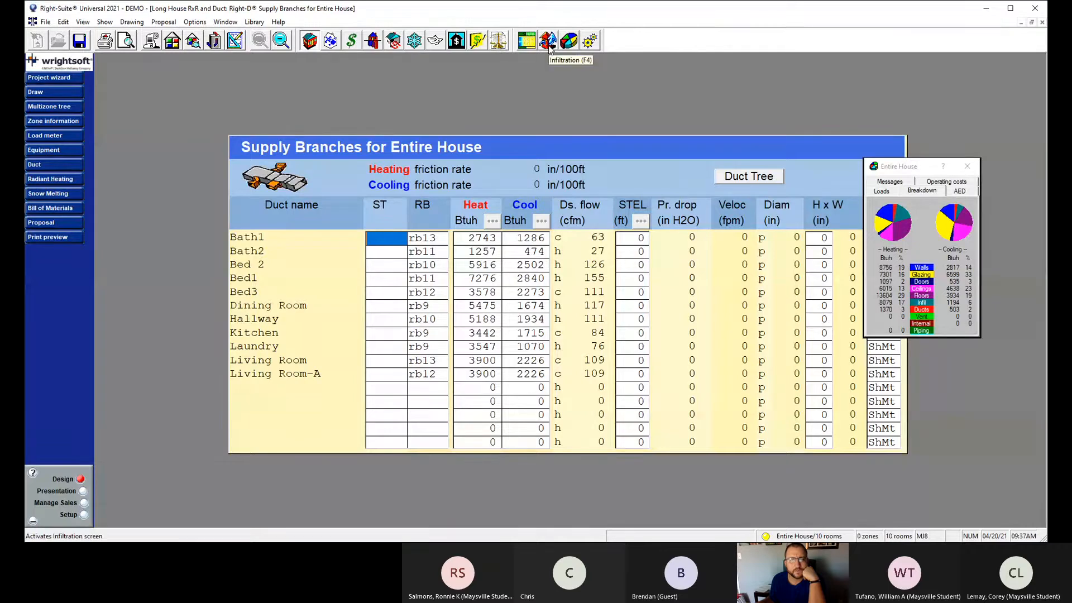
pyautogui.click(334, 43)
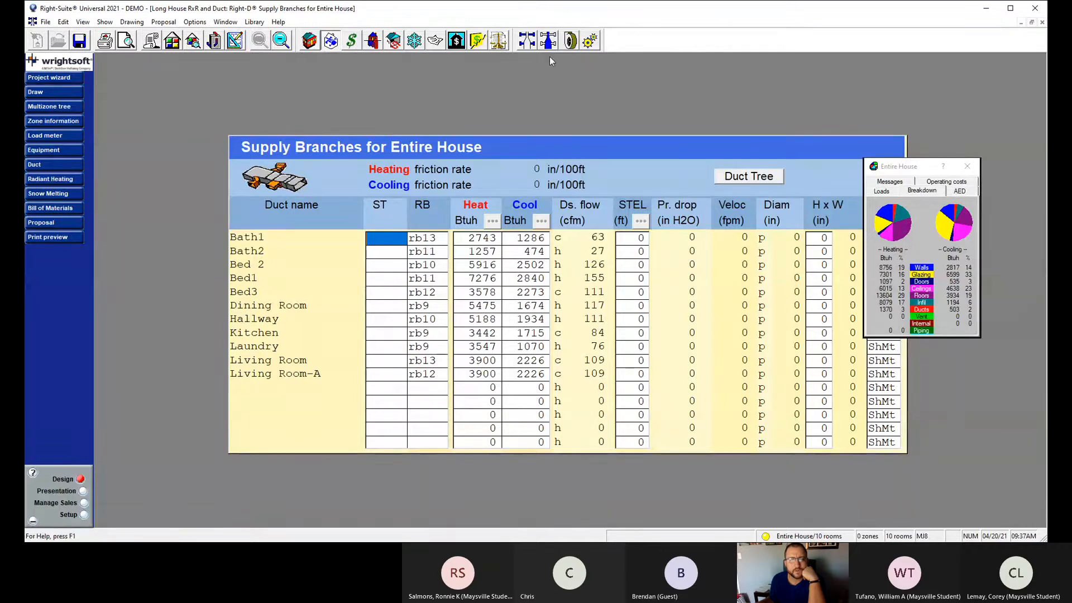
# Check the duct preferences again, return to the floor plan, and close the register's property sheet.
pyautogui.click(587, 45)
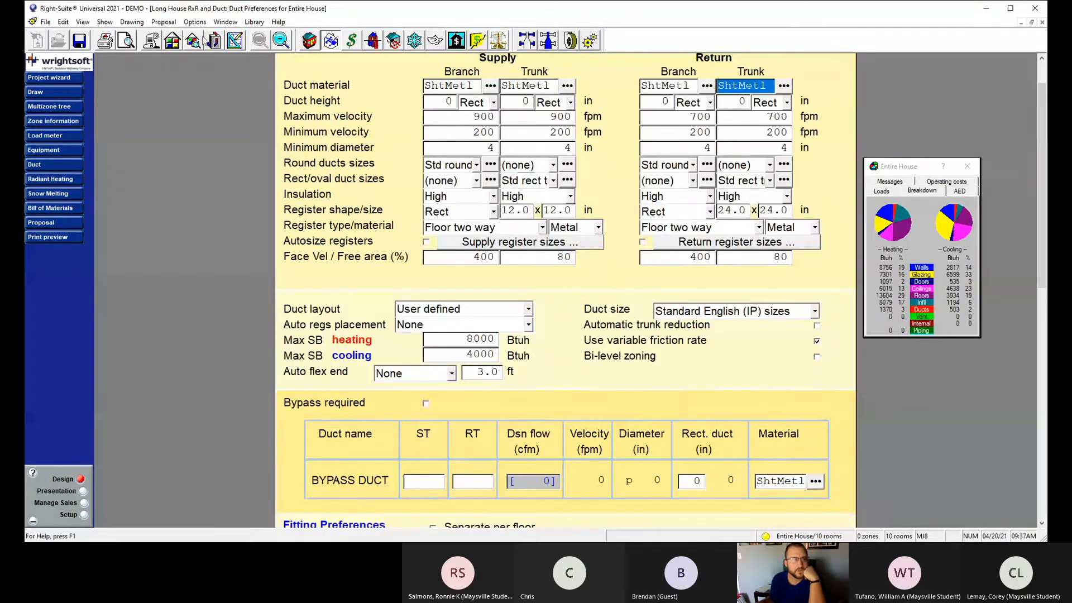
pyautogui.click(81, 92)
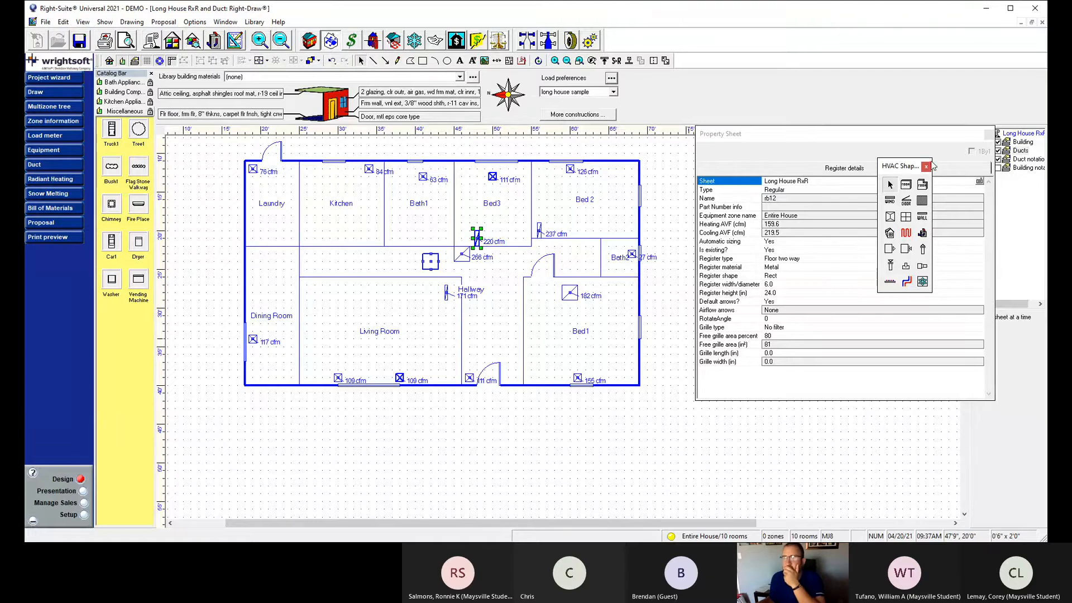
pyautogui.click(989, 134)
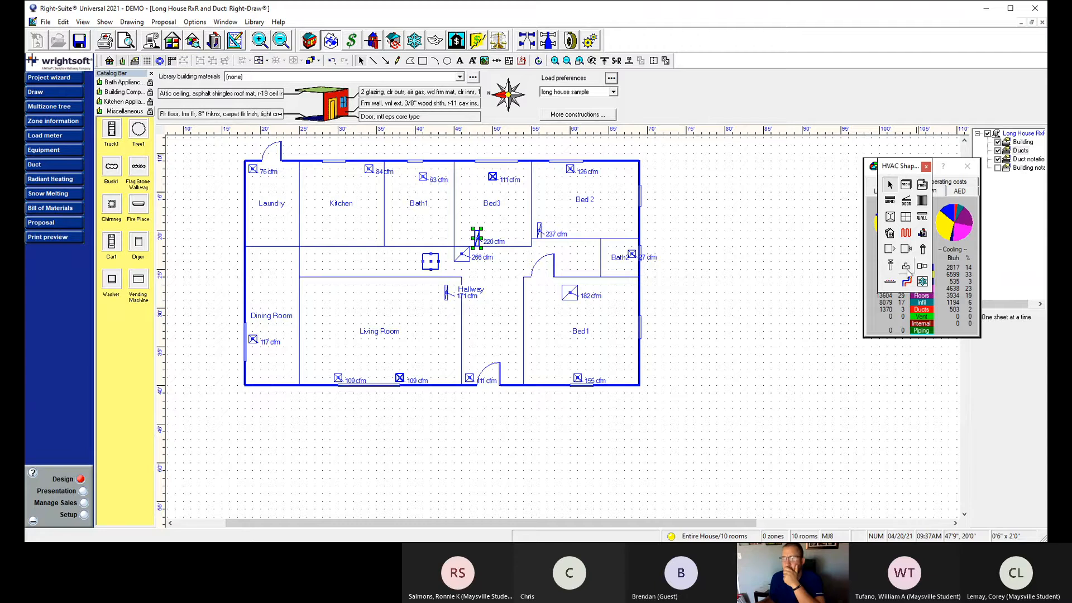
# Try drawing a 6 ft duct run along the hallway below the Bed3 return register, and delete it.
pyautogui.click(968, 166)
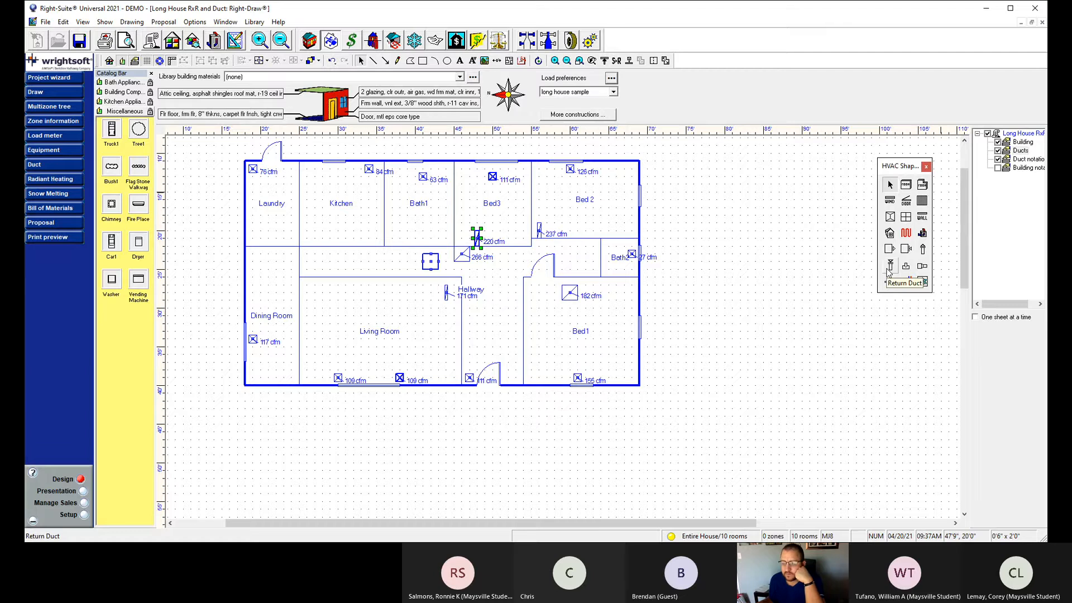
pyautogui.click(921, 250)
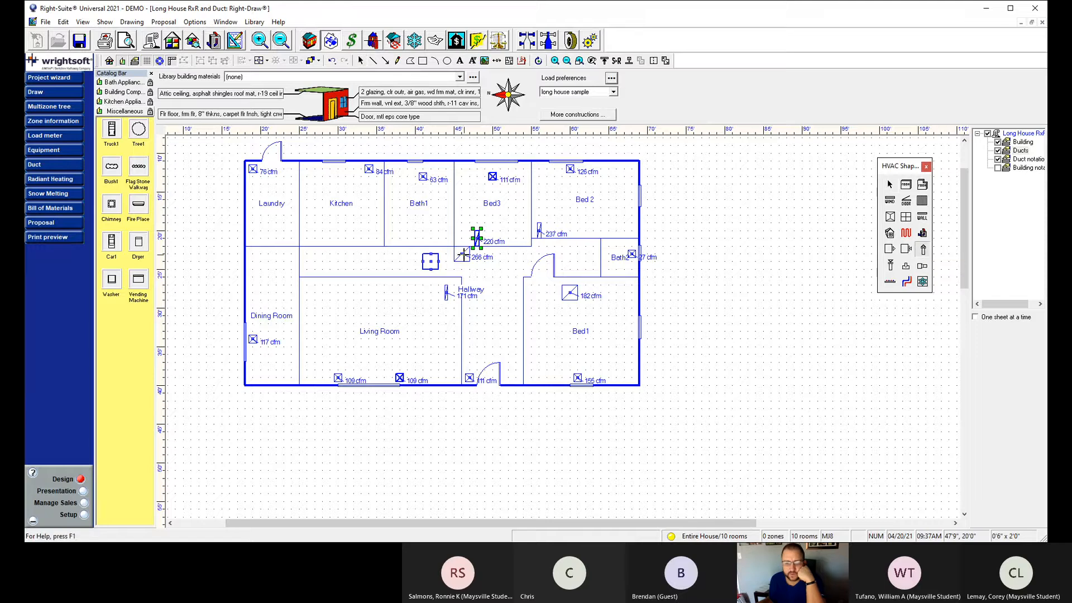
pyautogui.moveTo(460, 270); pyautogui.dragTo(510, 270)
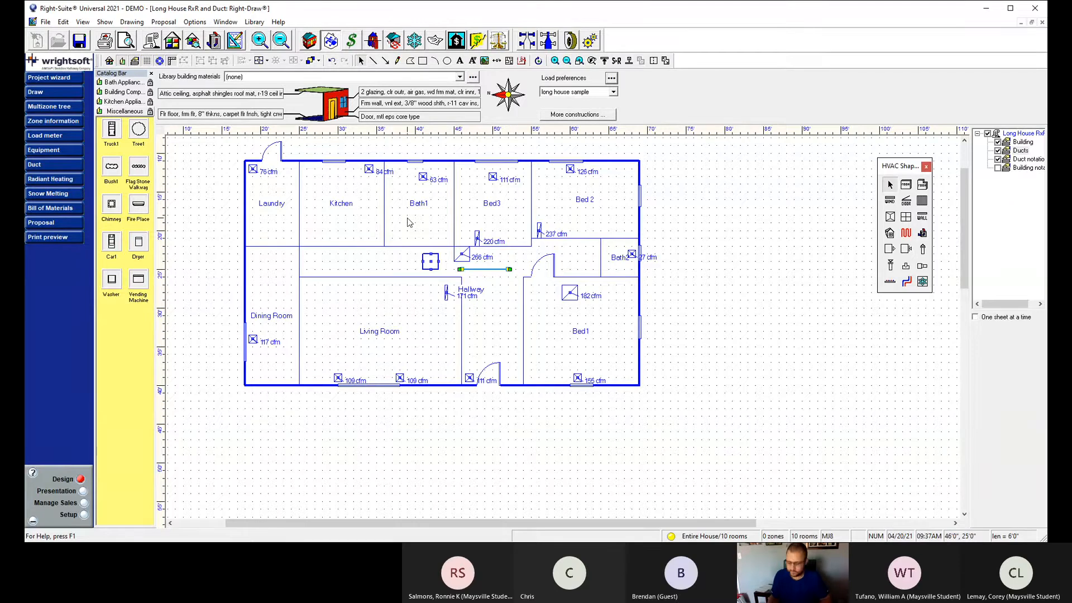
pyautogui.press('Delete')
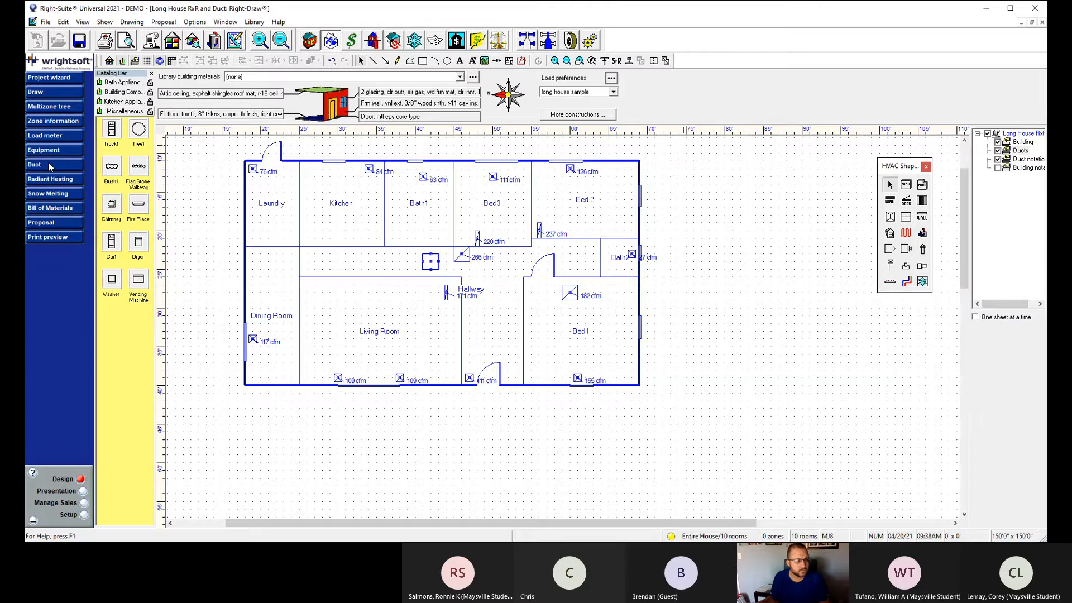
# Review the zone information and multizone tree for the Entire House, and return to the floor plan.
pyautogui.click(51, 123)
pyautogui.click(54, 108)
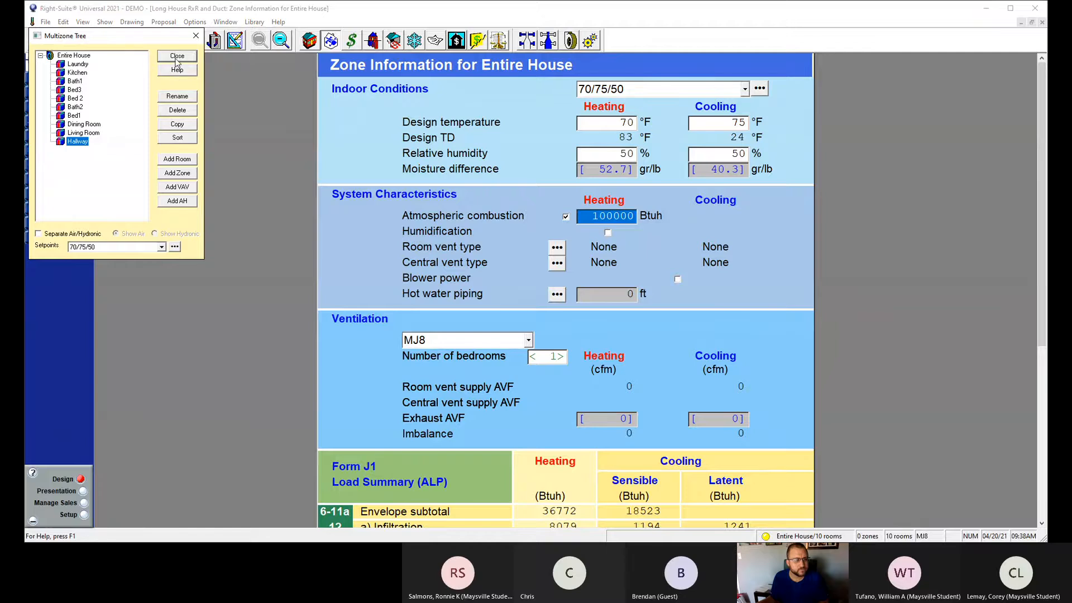
pyautogui.click(87, 57)
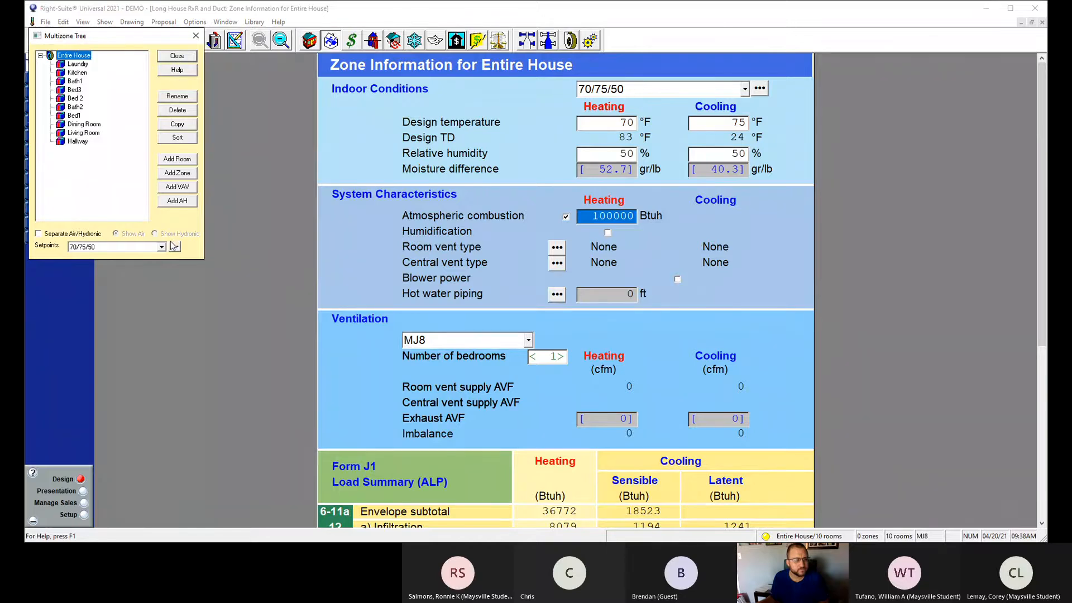
pyautogui.click(194, 36)
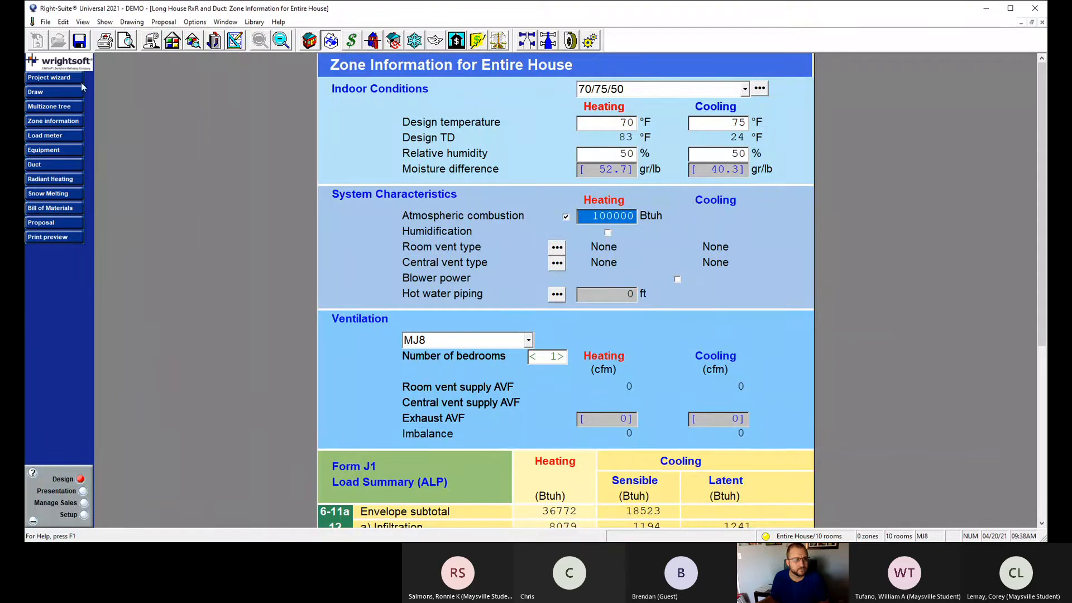
pyautogui.click(49, 93)
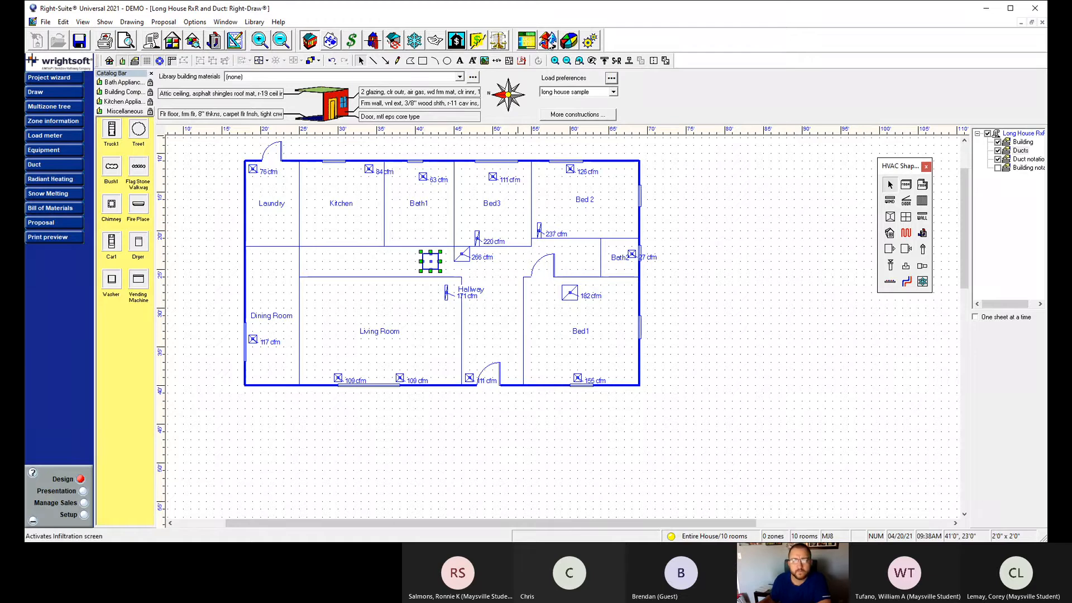
# Show the Entire House load breakdown, check the simplified method infiltration settings, and return to the floor plan.
pyautogui.click(566, 42)
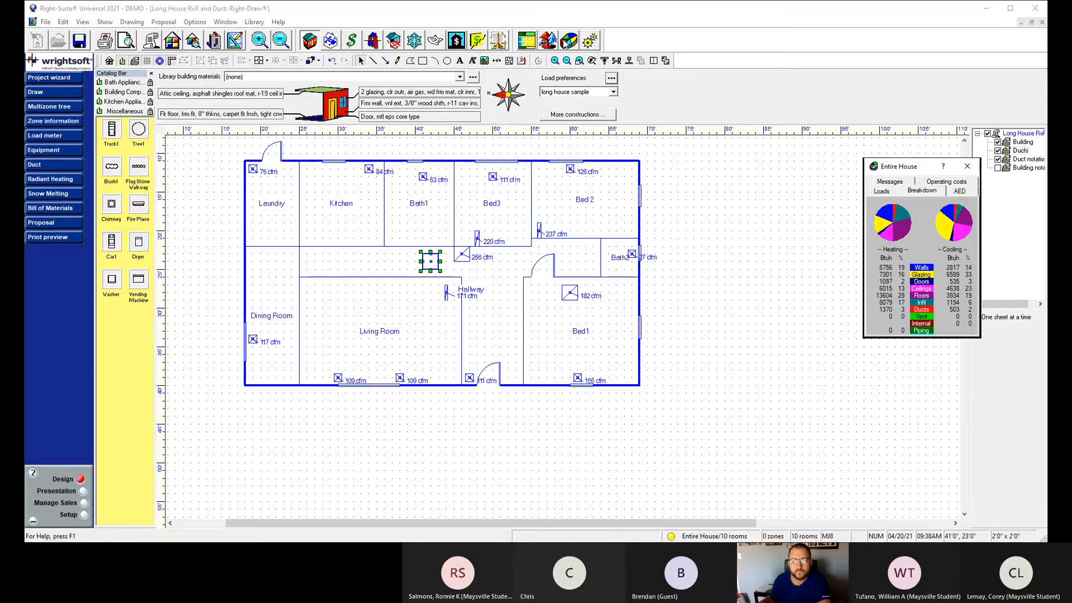
pyautogui.click(548, 41)
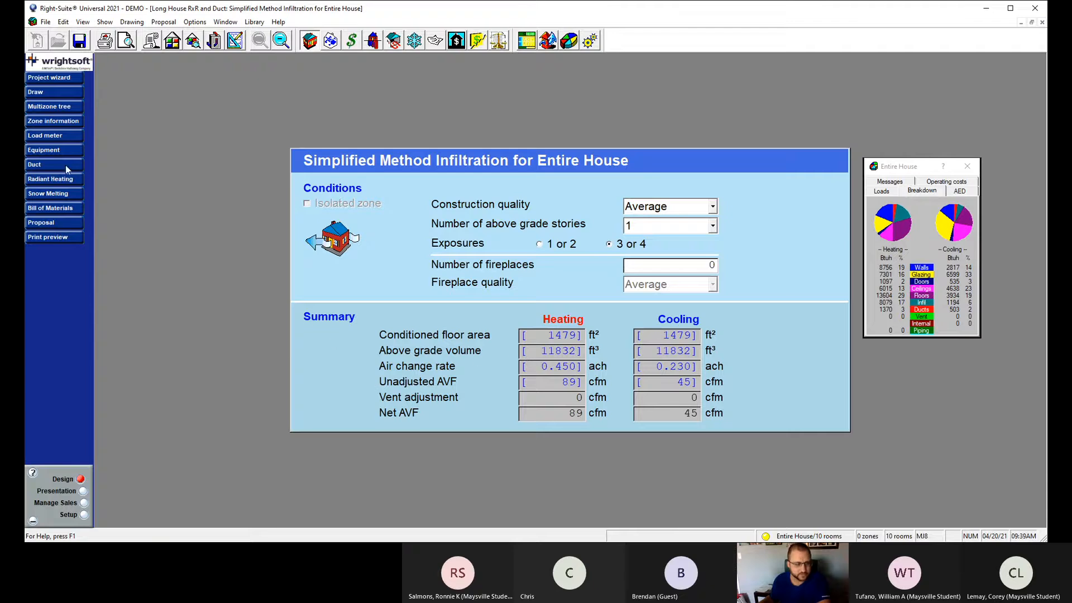
pyautogui.click(45, 91)
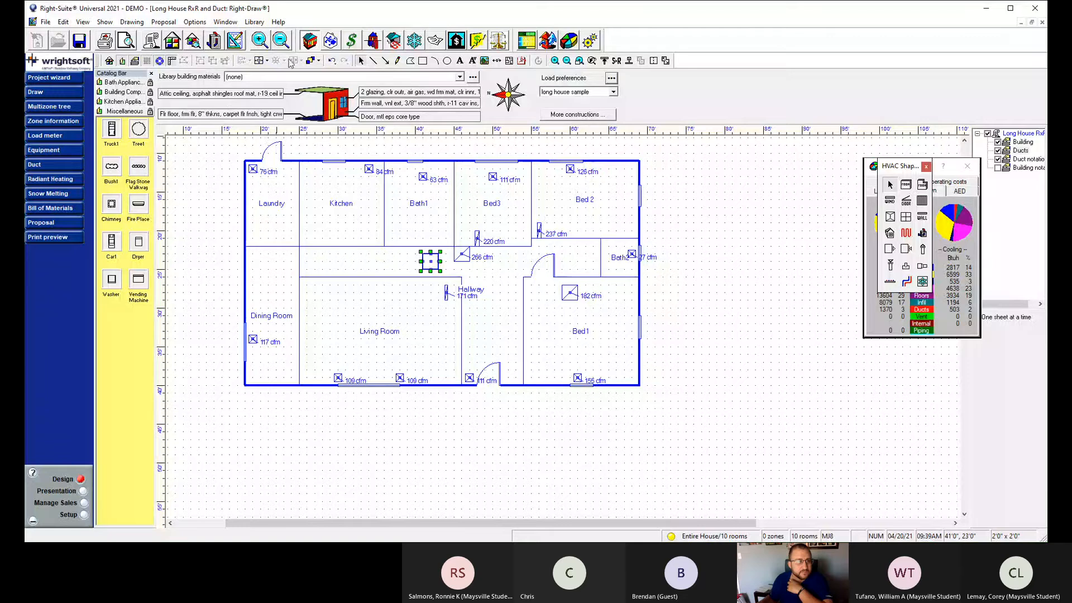
# Set the duct drawing mode to two-line ducts.
pyautogui.click(133, 23)
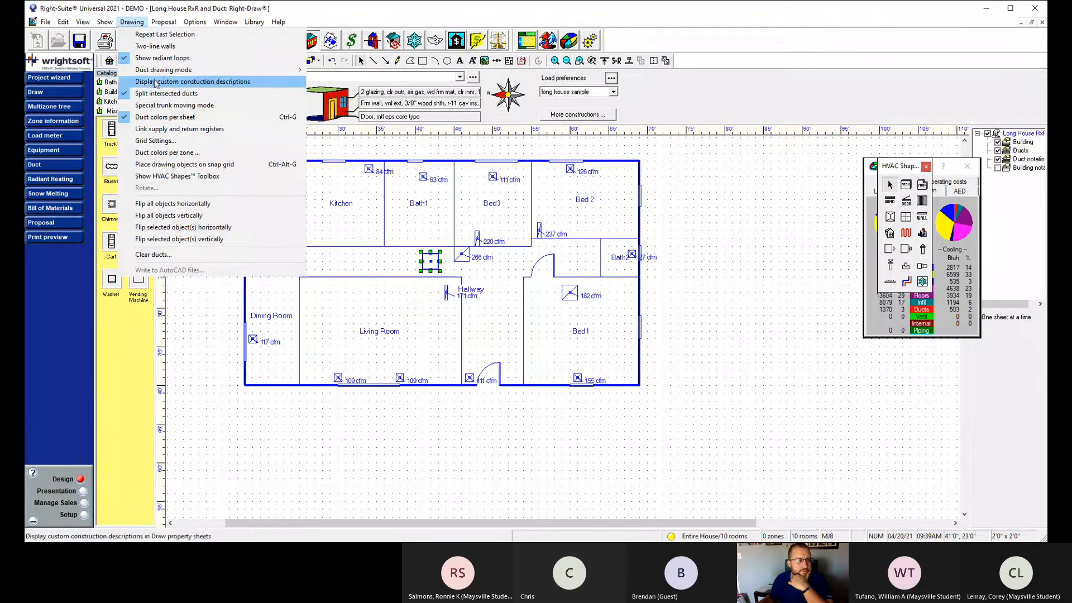
pyautogui.moveTo(158, 71)
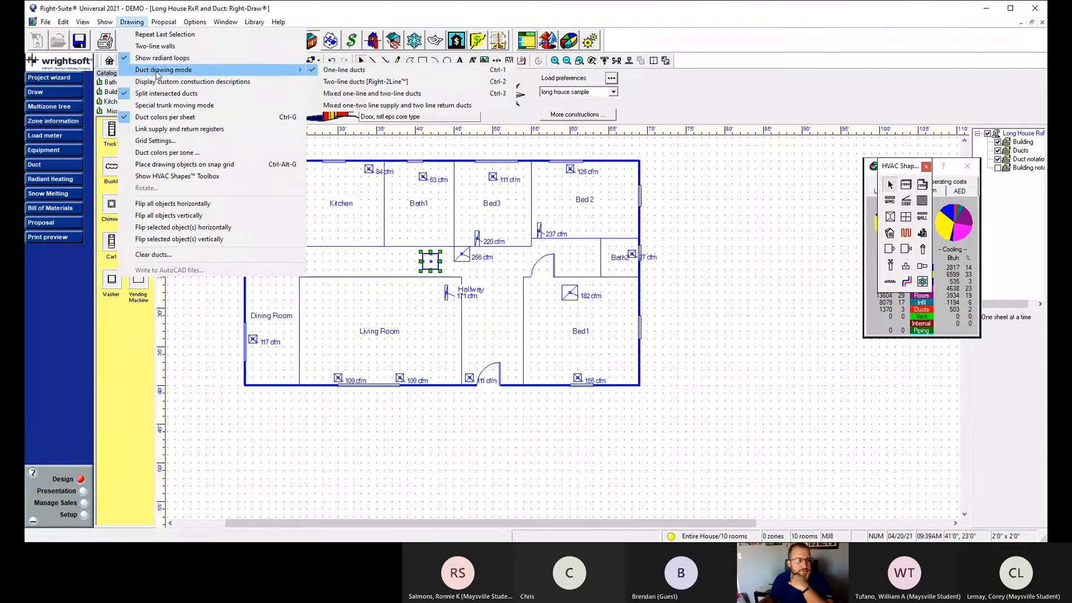
pyautogui.click(347, 82)
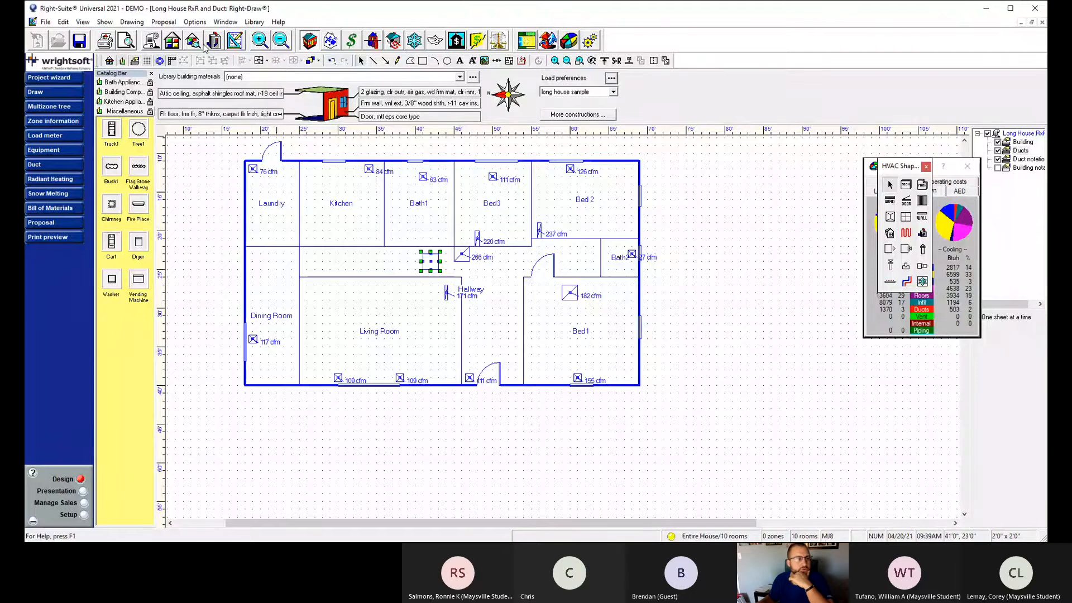
# Examine the 14 Seer HP base system's equipment details in the system comparison, including the split heat pump and electric strip data.
pyautogui.click(56, 156)
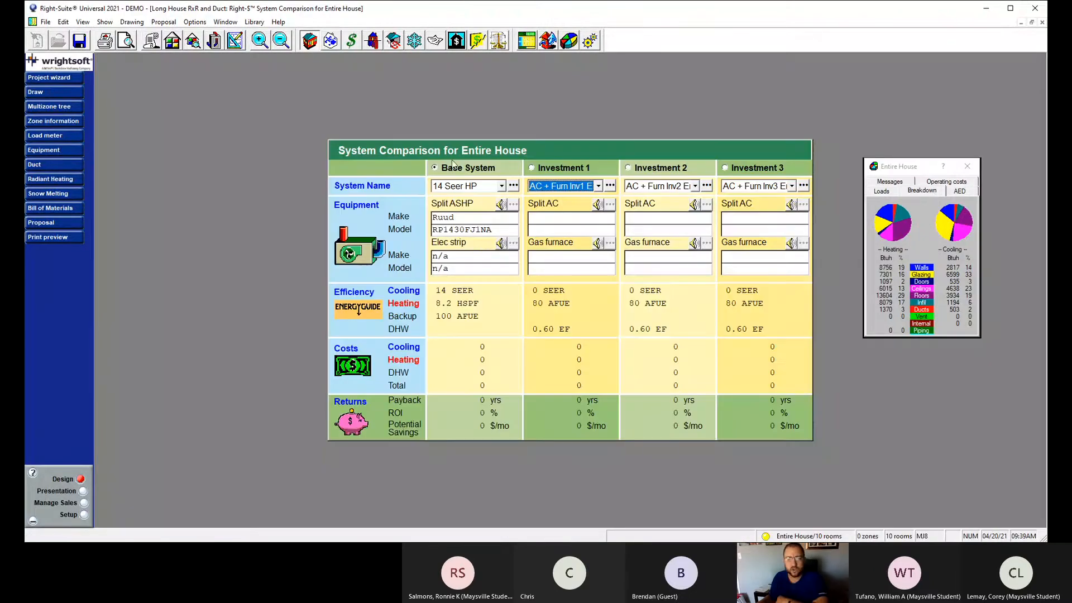
pyautogui.click(513, 186)
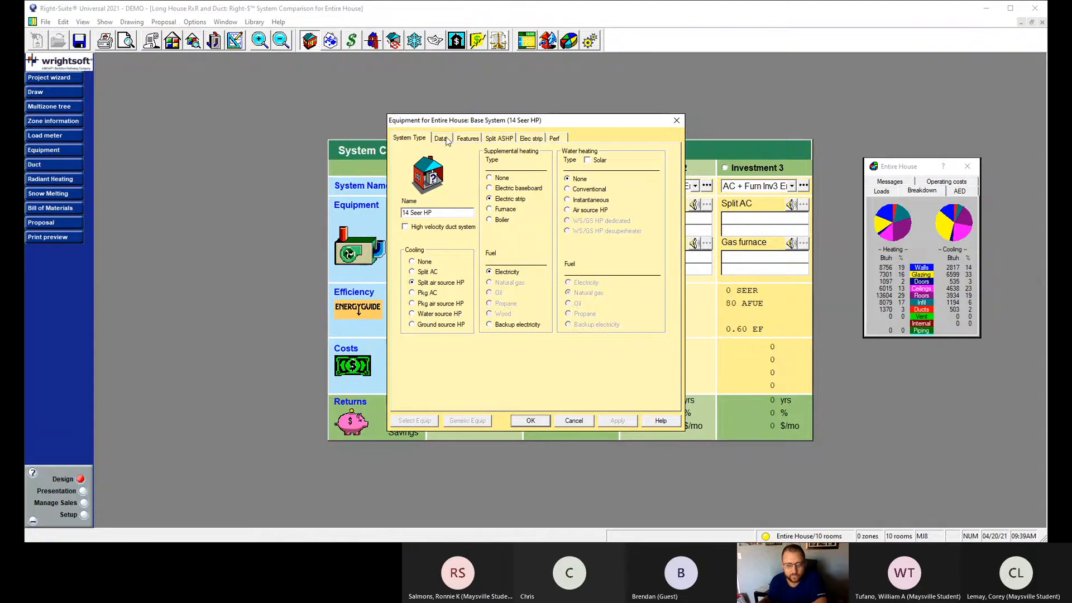
pyautogui.click(441, 138)
pyautogui.click(467, 139)
pyautogui.click(413, 138)
pyautogui.click(511, 137)
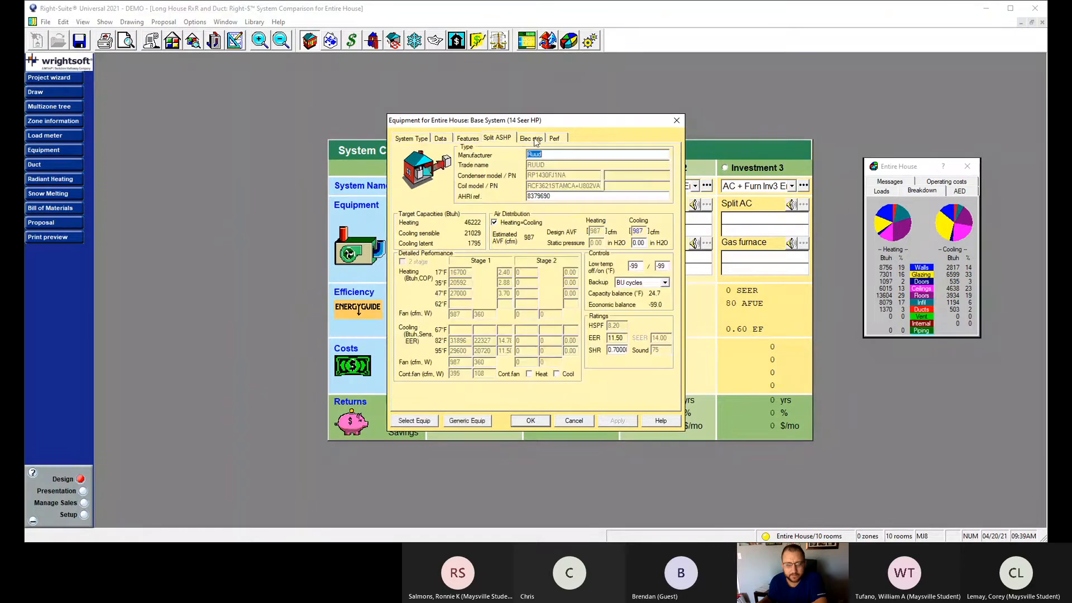
pyautogui.click(501, 138)
pyautogui.click(531, 139)
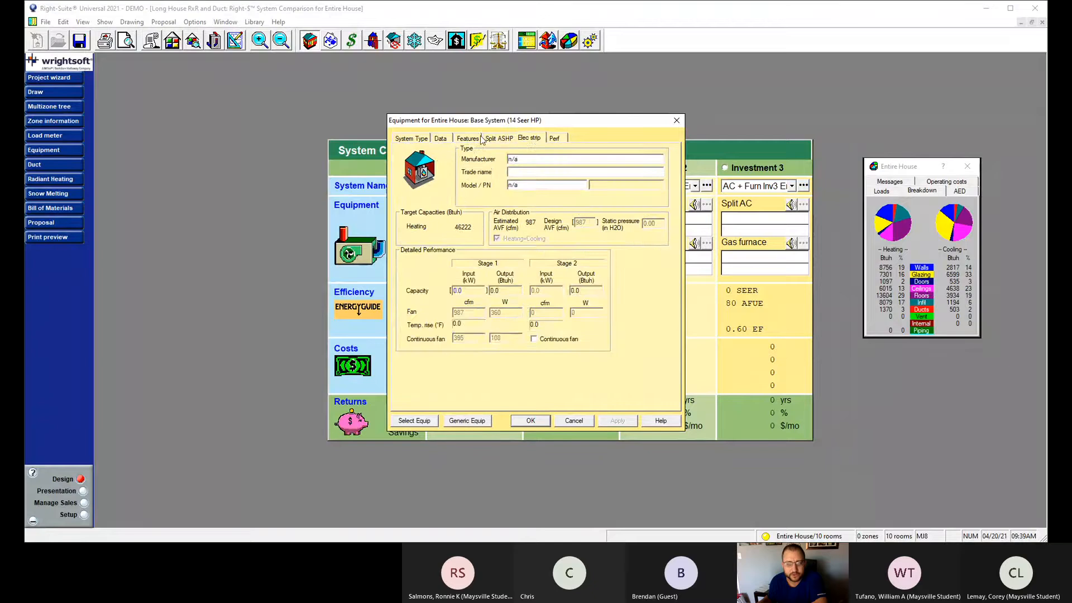
pyautogui.click(496, 140)
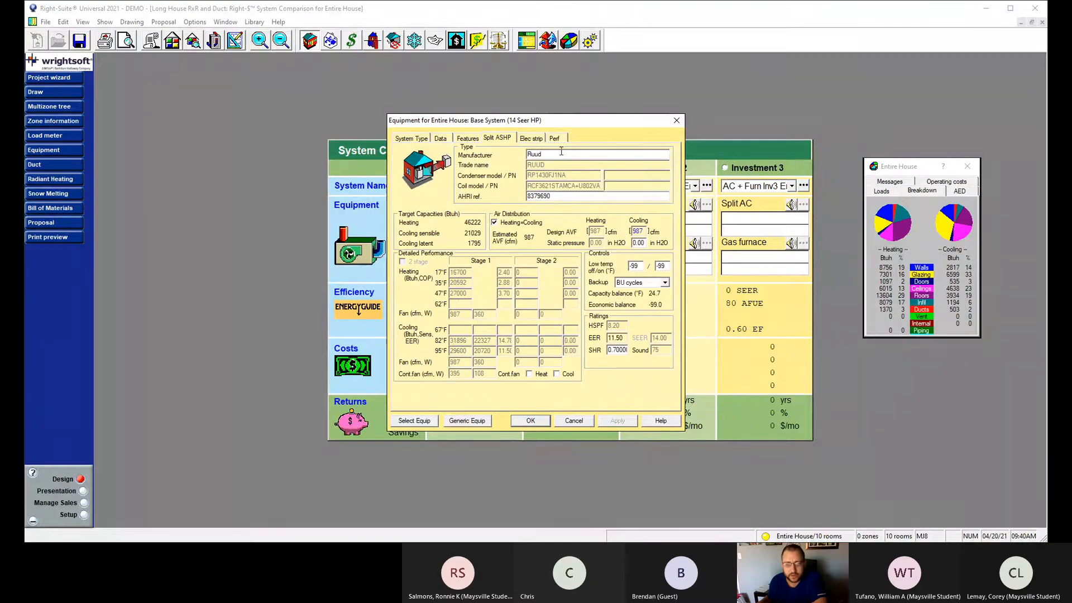
# Look up replacement equipment for the base system's Ruud split heat pump and choose Goodman Mfg. as the manufacturer.
pyautogui.click(602, 153)
pyautogui.doubleClick(530, 155)
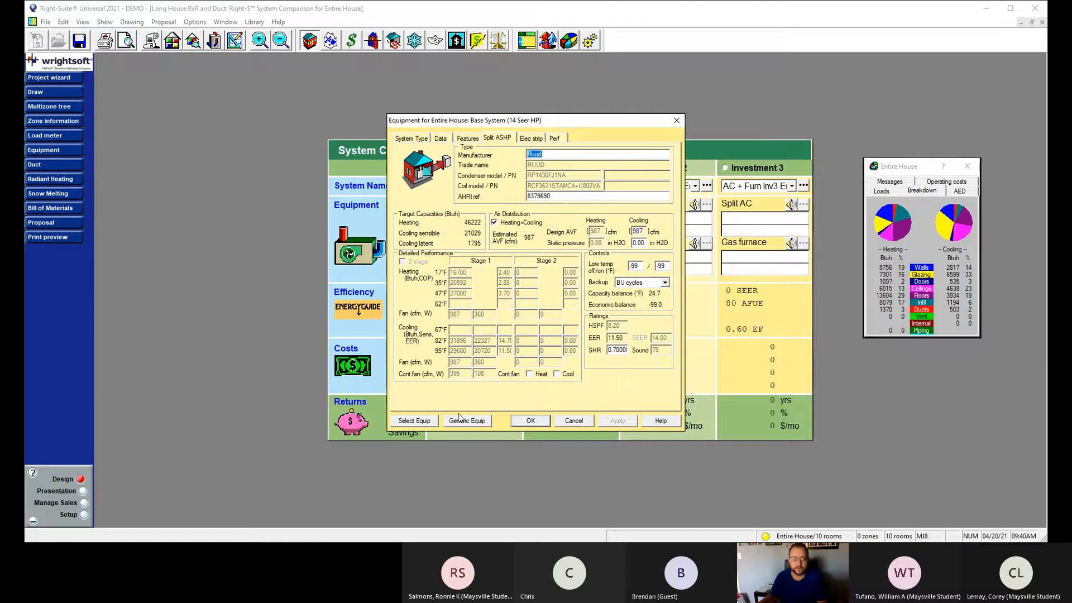
pyautogui.click(415, 421)
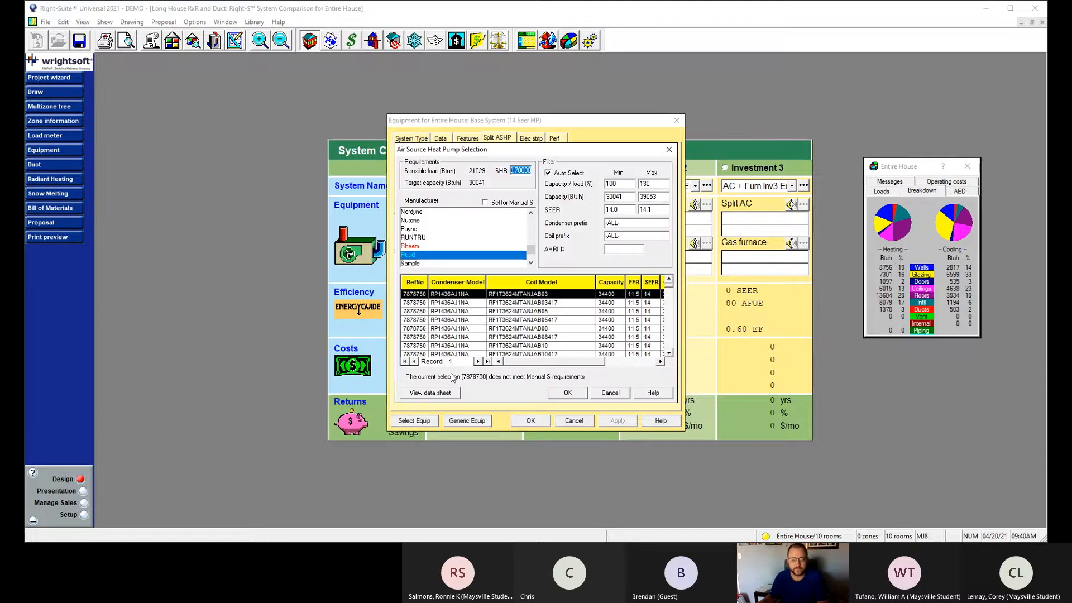
pyautogui.scroll(8, 441, 238)
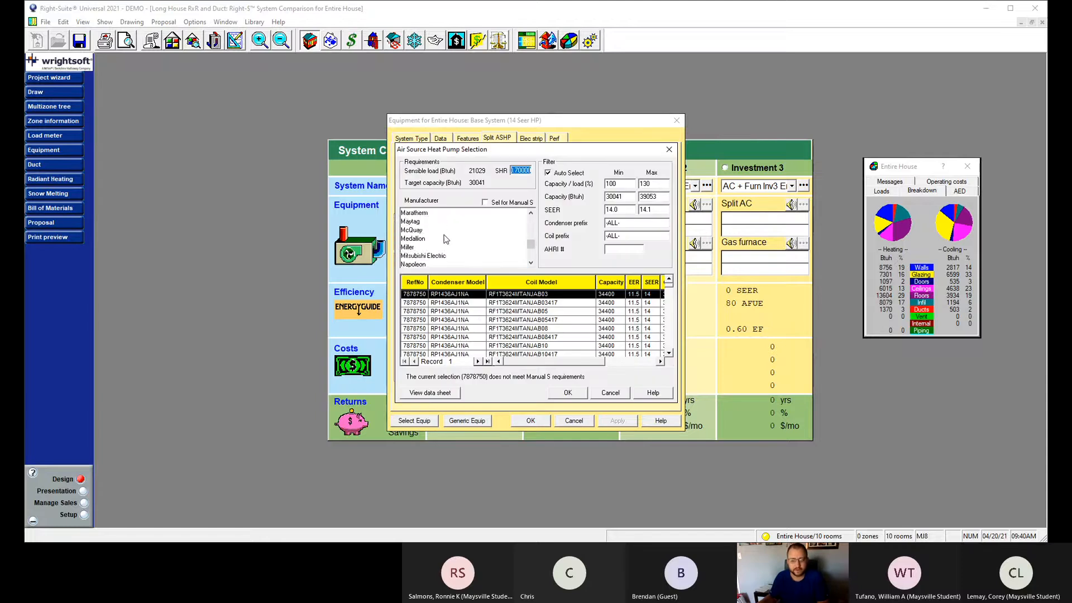
pyautogui.scroll(3, 441, 240)
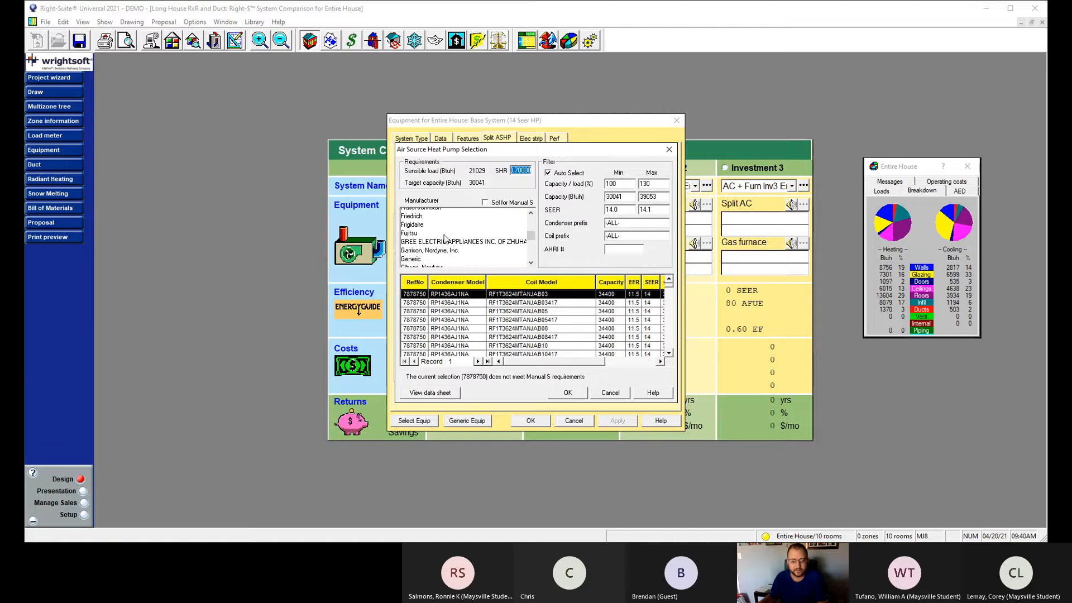
pyautogui.scroll(-1, 427, 251)
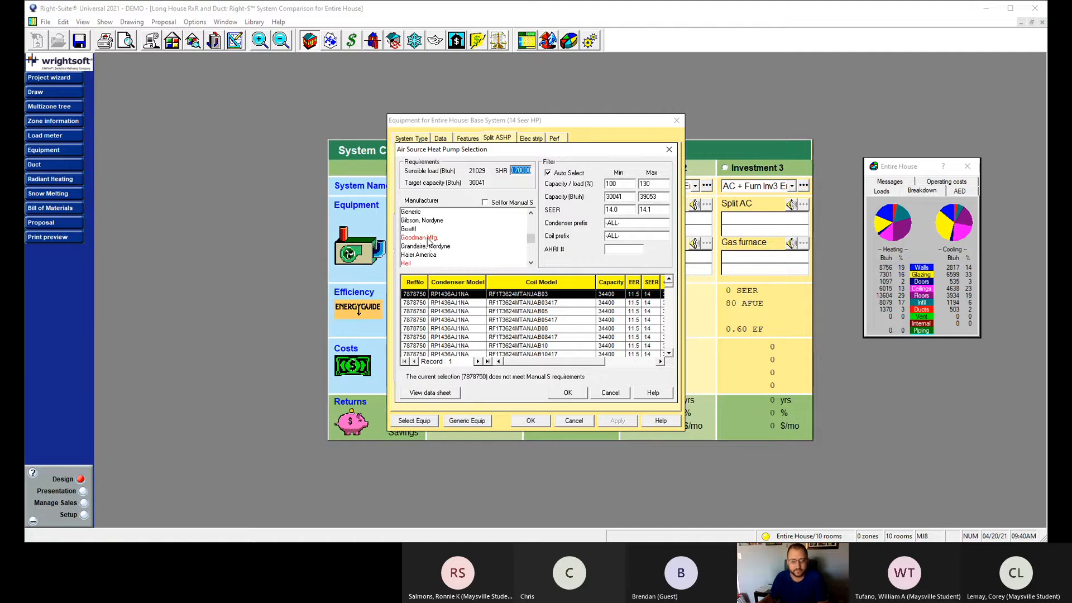
pyautogui.click(427, 238)
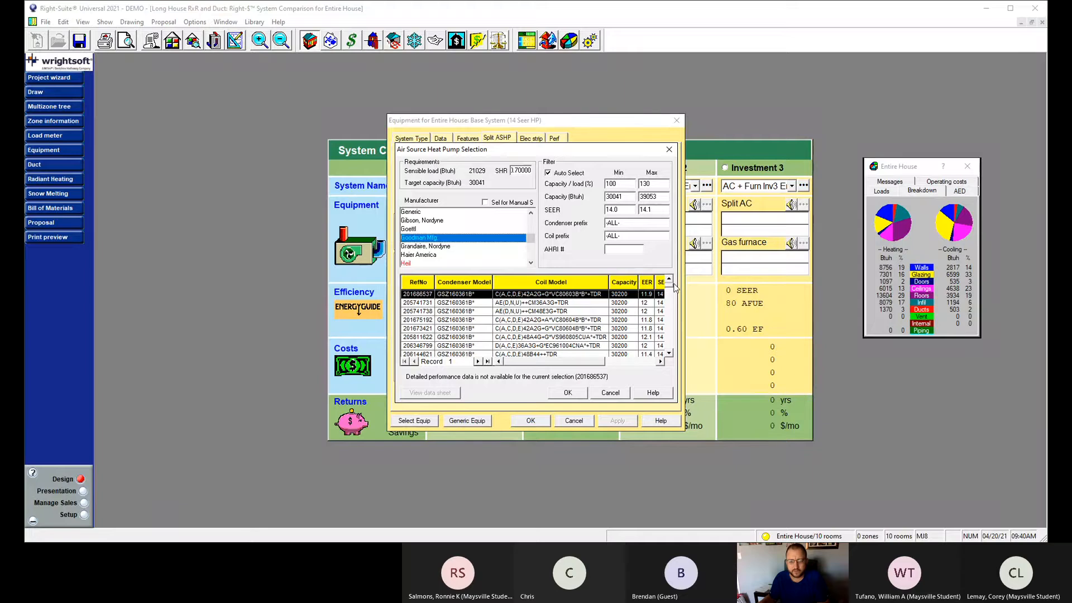
# Browse the Goodman heat pump models, comparing their coil models, capacities, SEER and COP ratings.
pyautogui.click(651, 305)
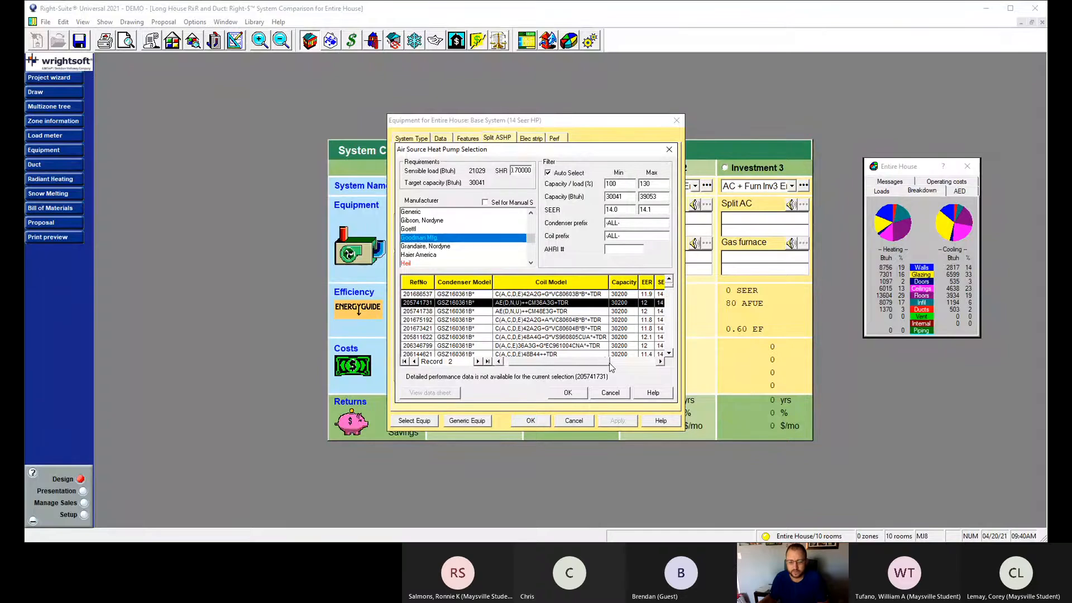
pyautogui.moveTo(611, 365); pyautogui.dragTo(633, 365)
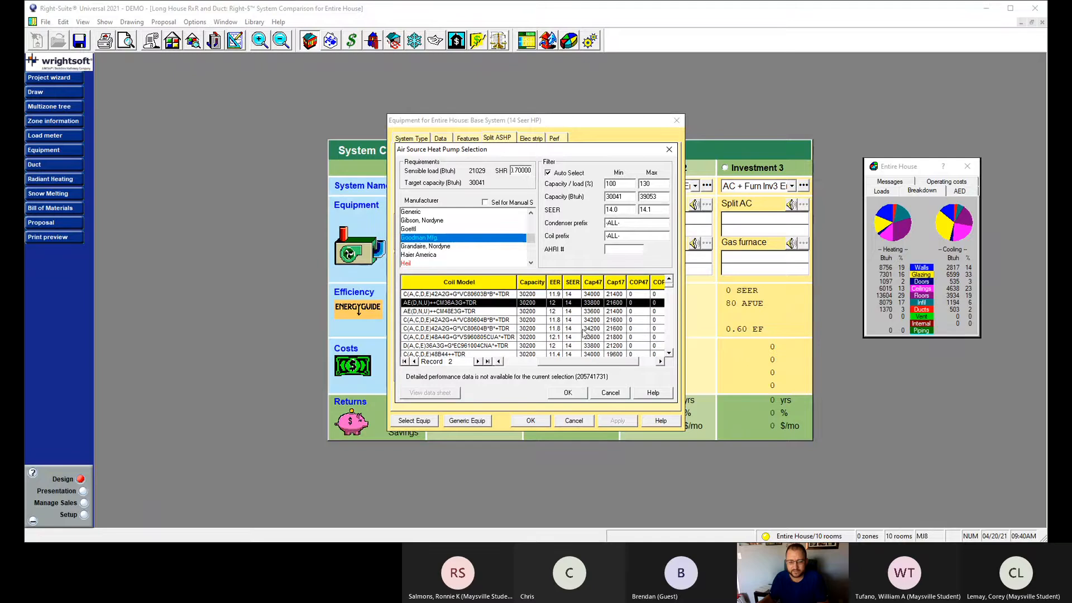
pyautogui.click(670, 291)
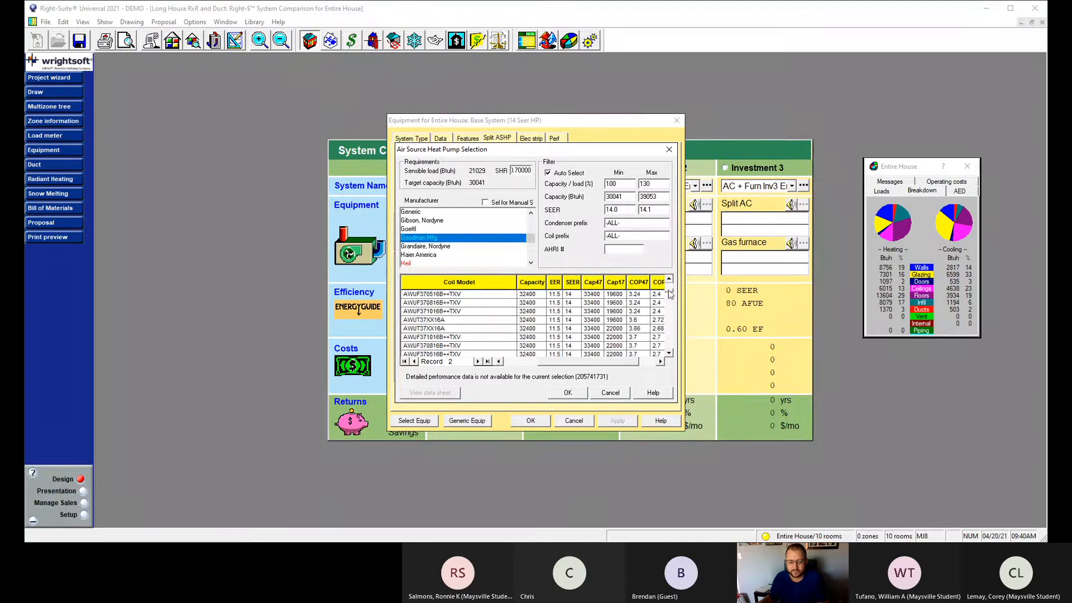
pyautogui.click(671, 313)
pyautogui.click(670, 319)
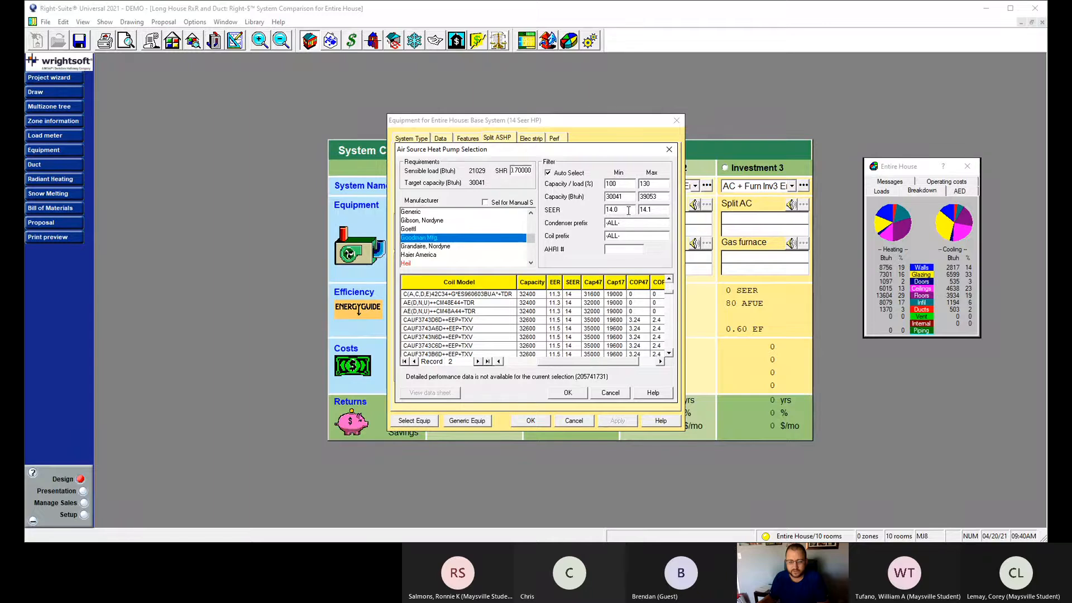
# Filter the heat pump models to a SEER range of 16 minimum and 20 maximum.
pyautogui.moveTo(624, 209); pyautogui.dragTo(589, 212)
pyautogui.write('16')
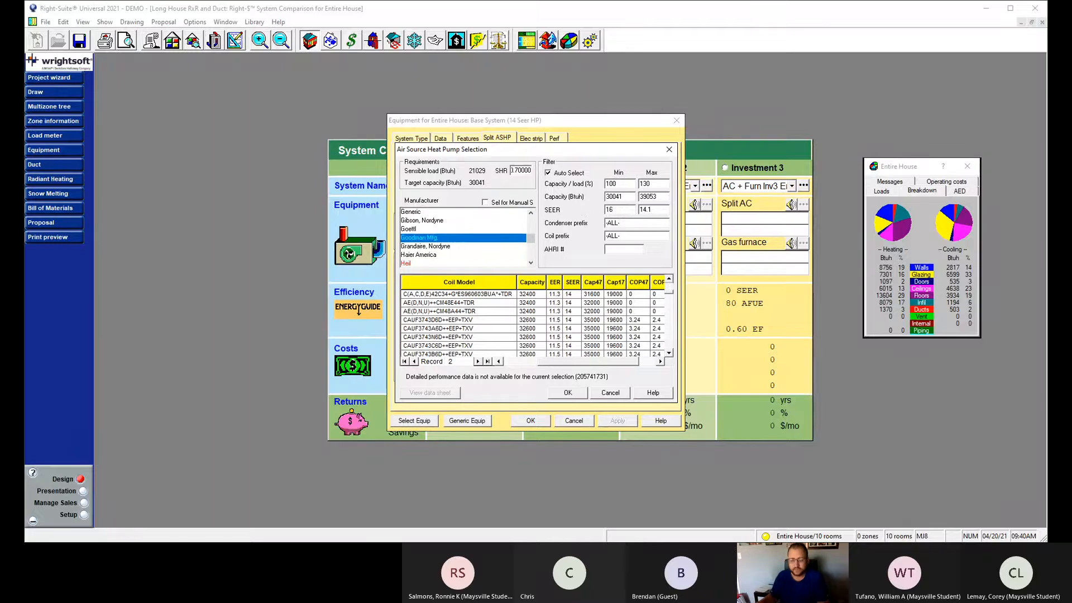
pyautogui.click(646, 211)
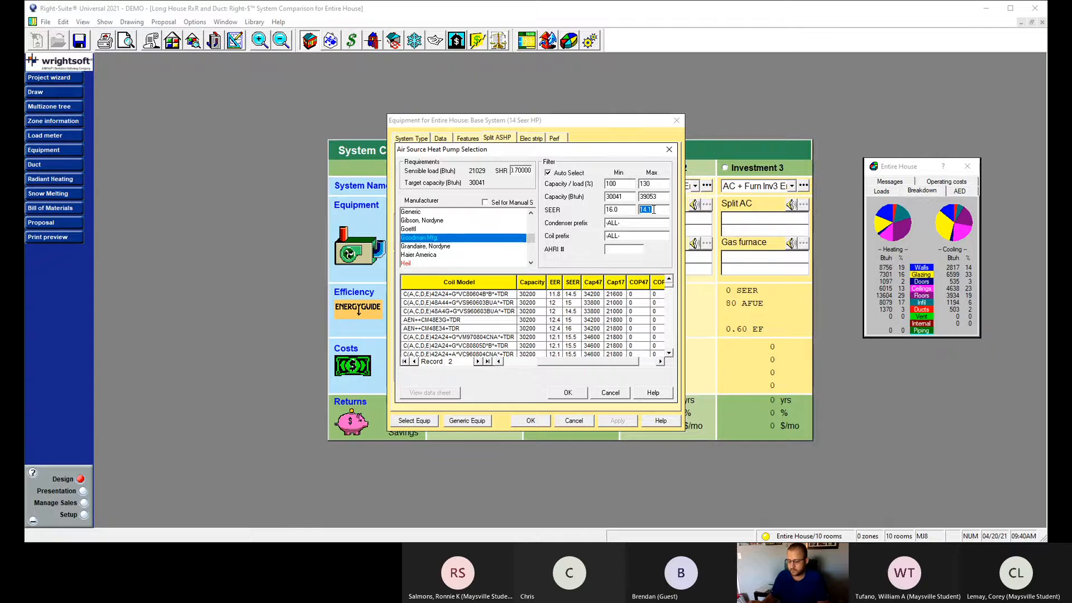
pyautogui.write('20')
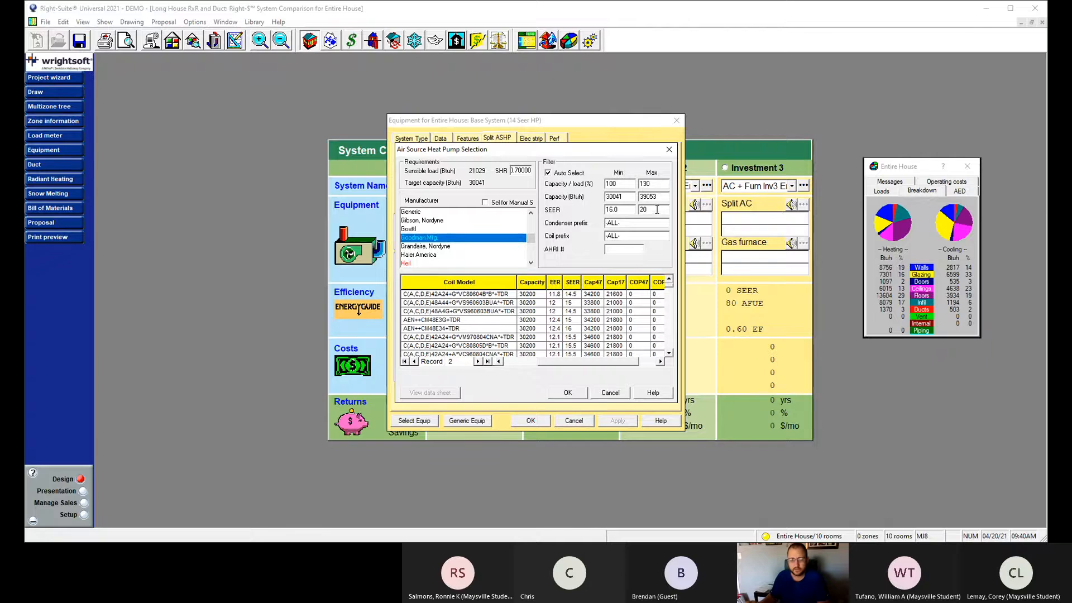
pyautogui.click(552, 295)
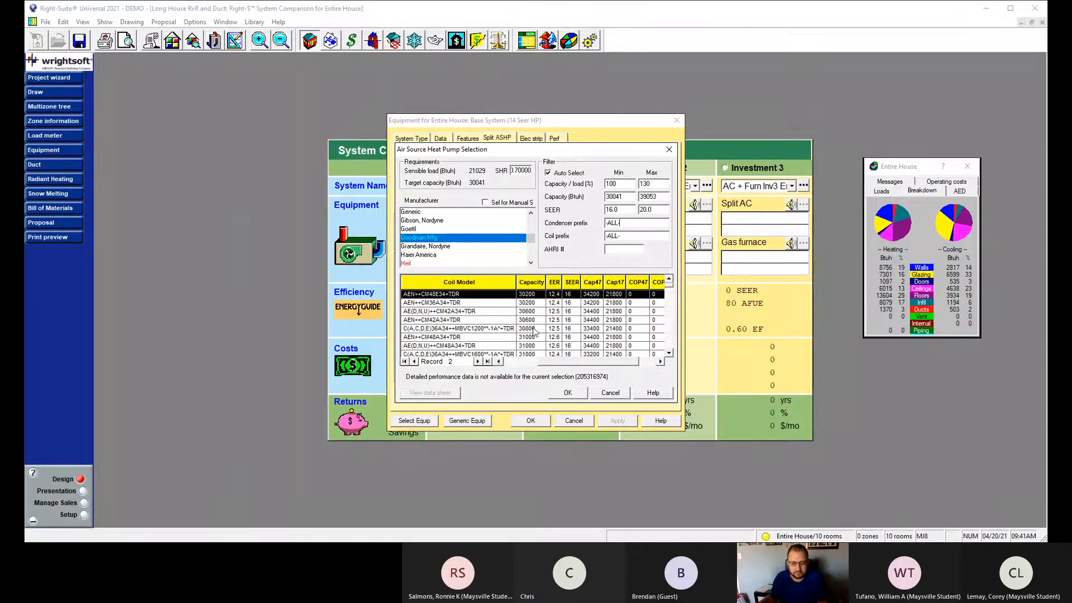
# Select the Goodman heat pump with coil model A(E,F)M374++TDR, 32000 Btuh capacity and 16.5 SEER.
pyautogui.click(670, 337)
pyautogui.click(669, 338)
pyautogui.click(670, 337)
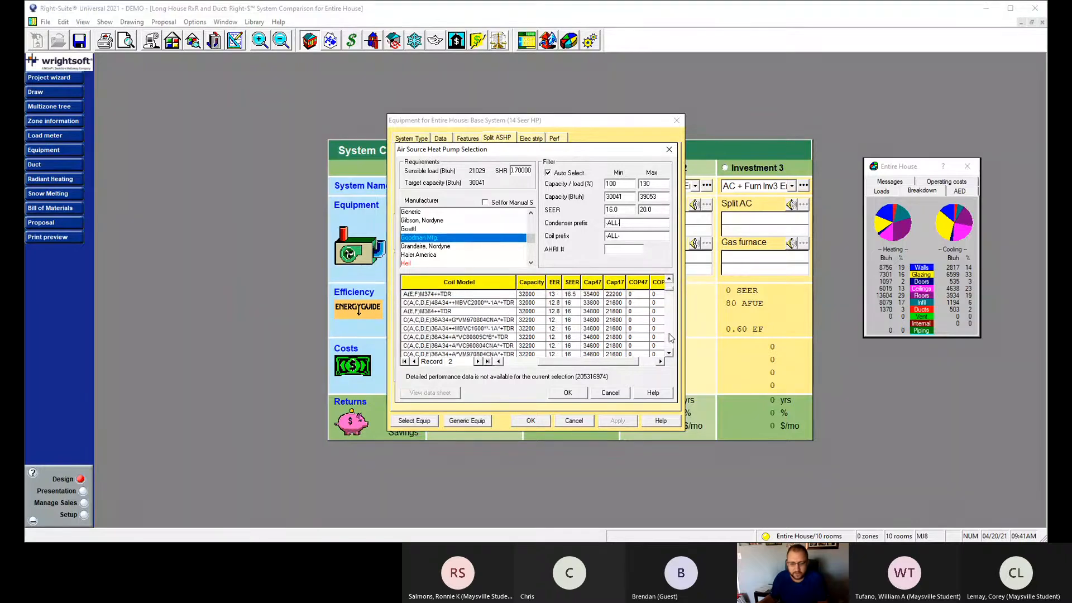
pyautogui.click(670, 337)
pyautogui.click(671, 287)
pyautogui.click(432, 295)
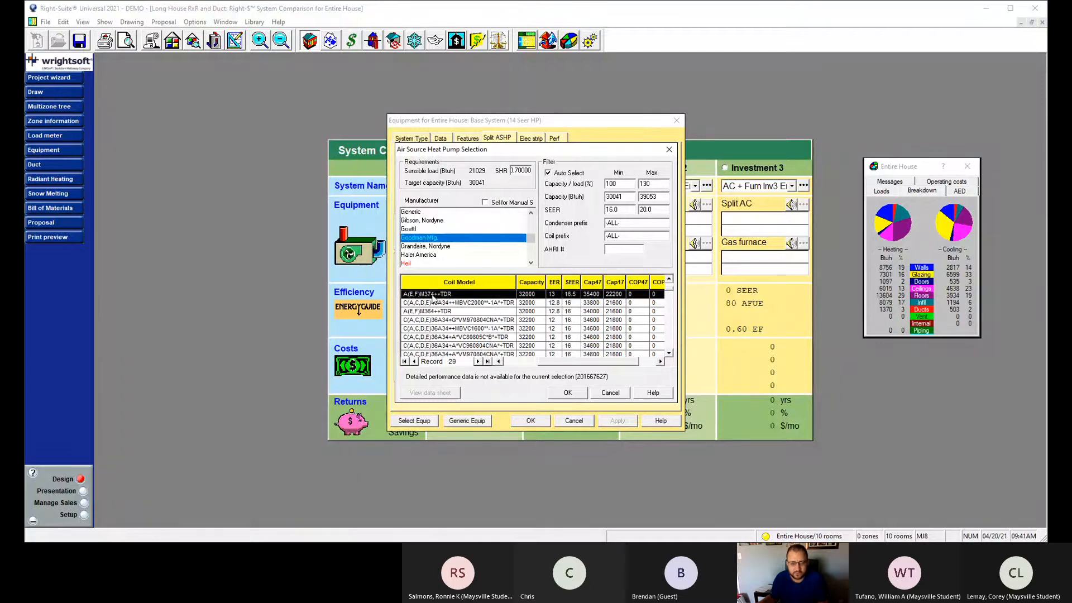
# Accept the selected Goodman heat pump GSZ160361B as the base system's split ASHP equipment.
pyautogui.click(568, 393)
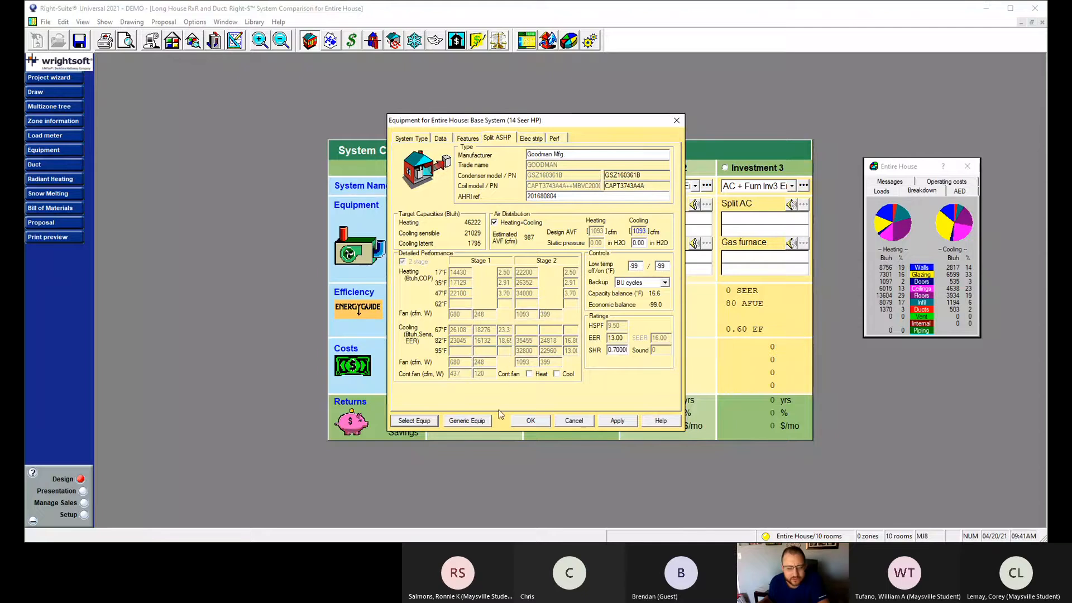
pyautogui.click(531, 422)
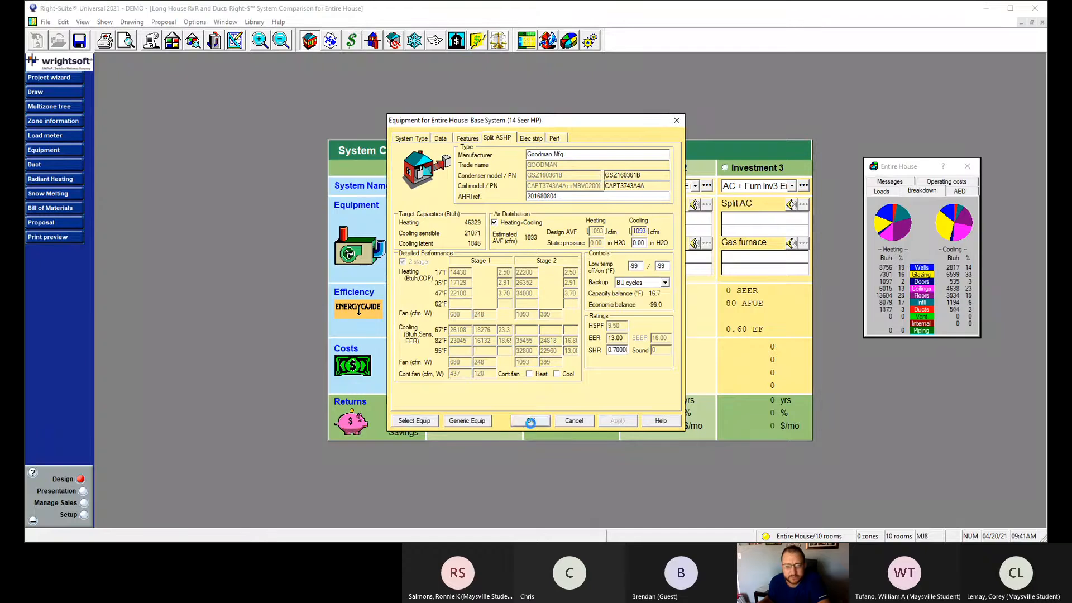
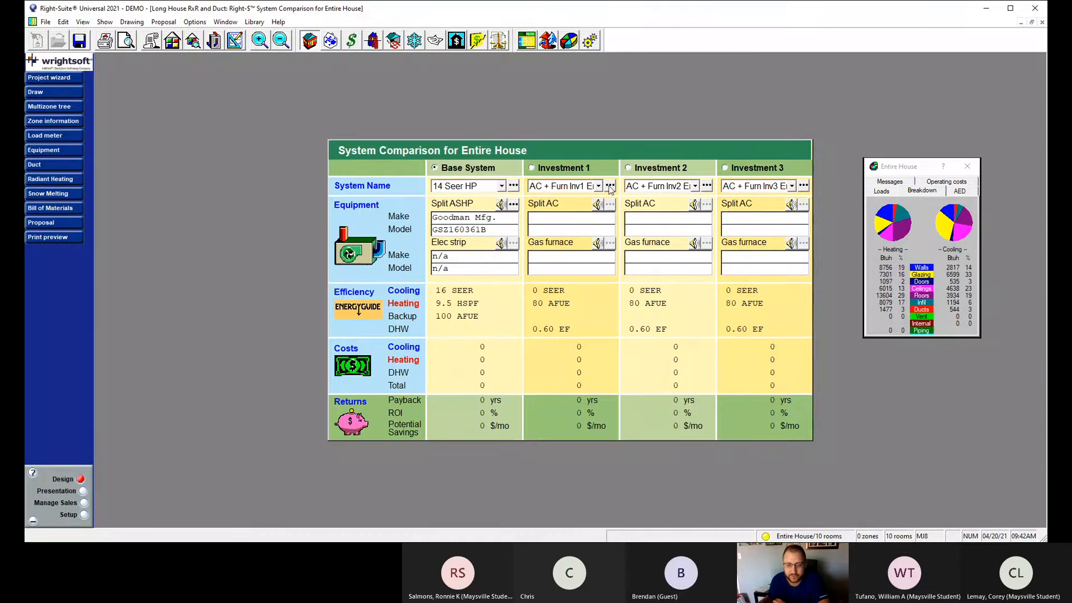
# Reset the base system by choosing (none) as its system name and reassigning 14 Seer HP.
pyautogui.click(502, 186)
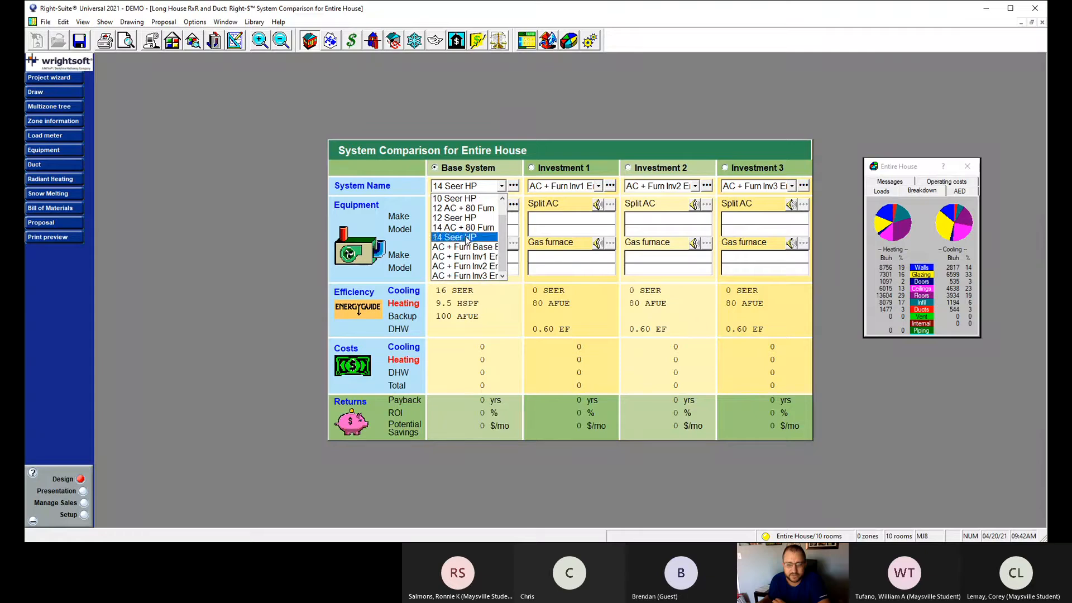
pyautogui.scroll(1, 466, 236)
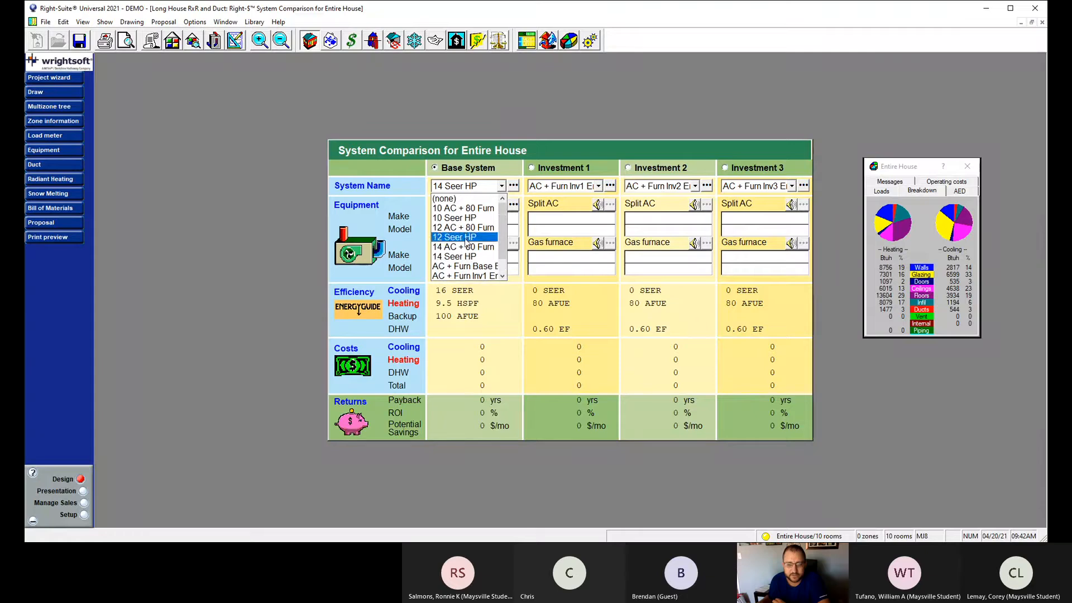
pyautogui.click(457, 200)
pyautogui.click(501, 186)
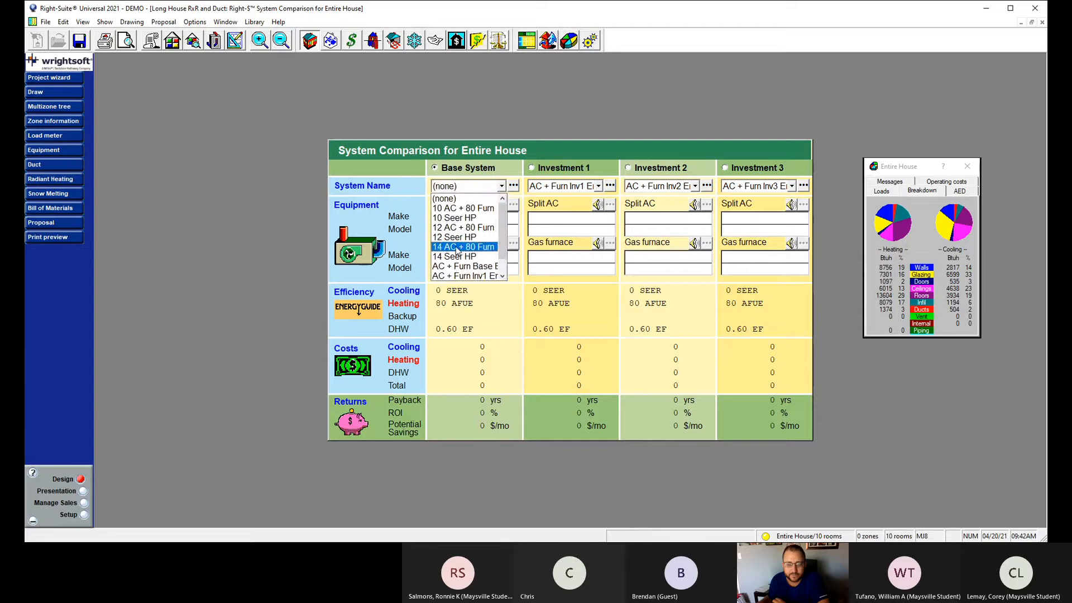
pyautogui.click(455, 253)
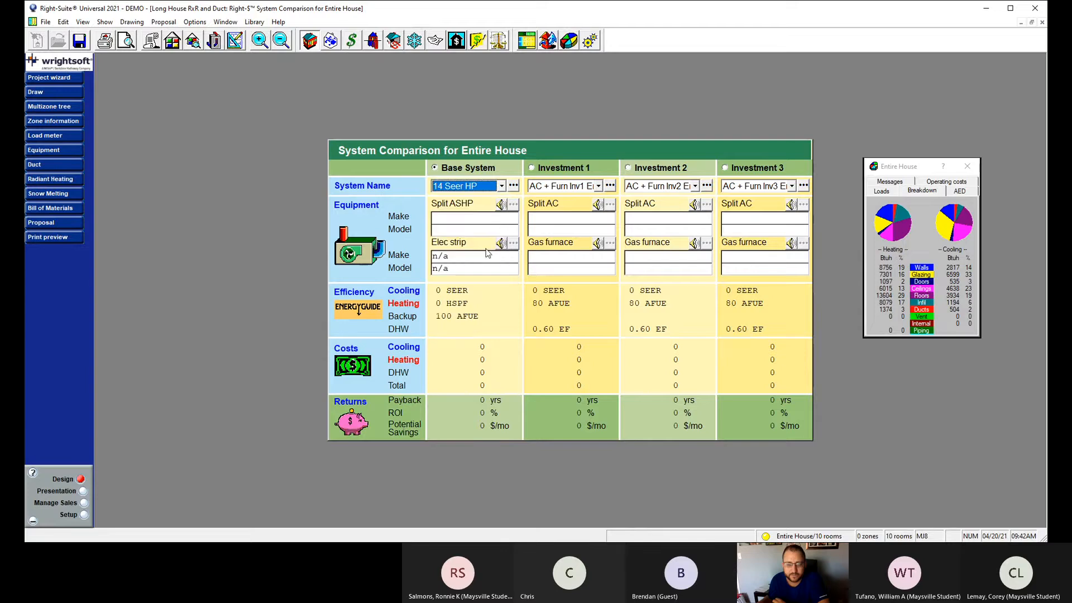
# Assign the Nordyne SA2BD4M1RN36KA air conditioner with coil model B6BMM036K-B as Investment 1's split AC.
pyautogui.click(609, 186)
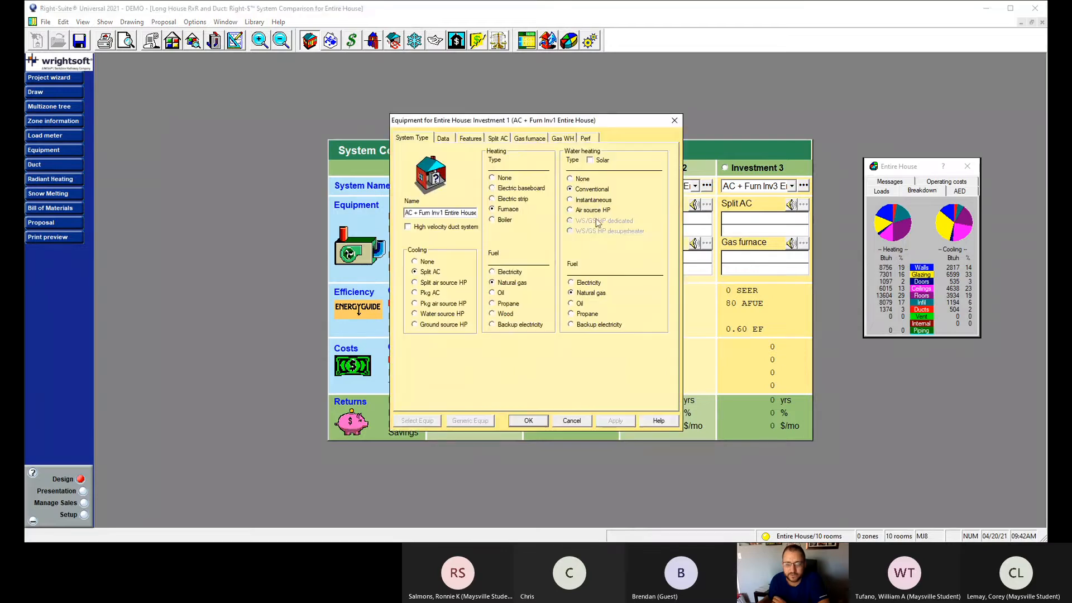
pyautogui.click(498, 139)
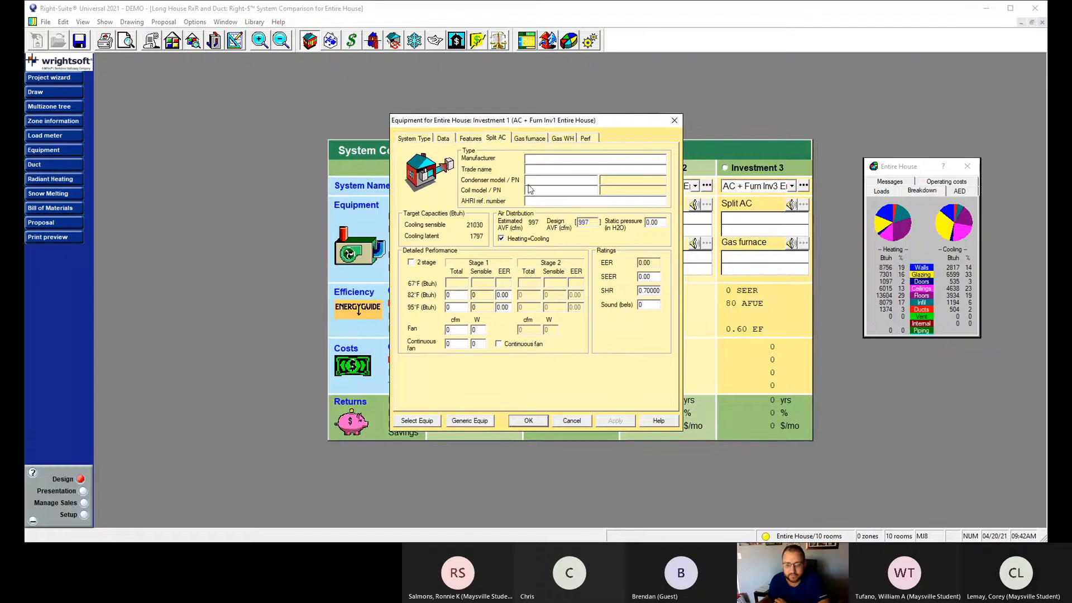
pyautogui.click(416, 421)
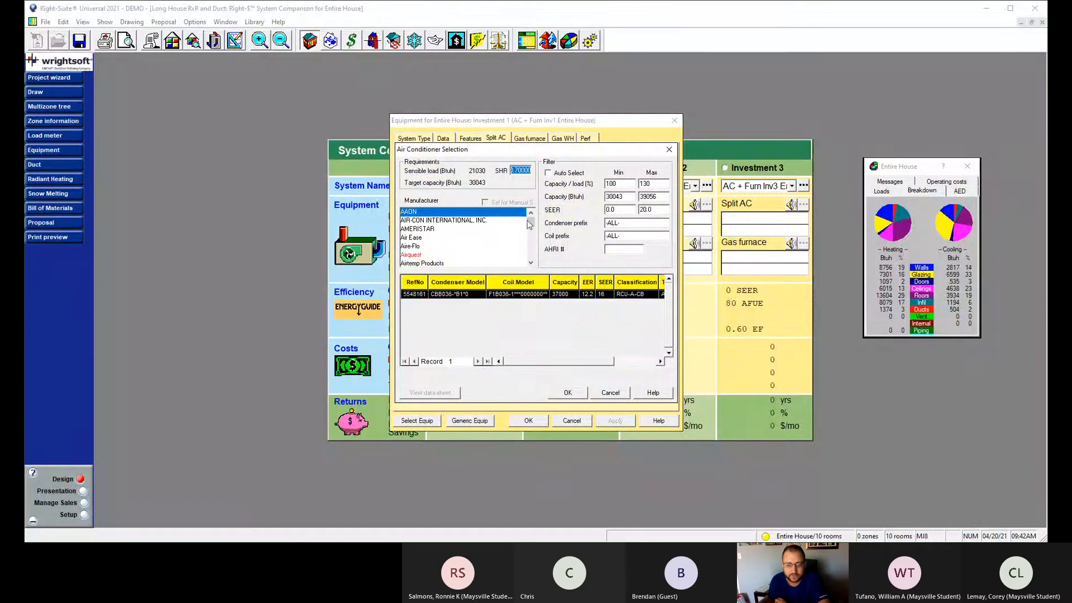
pyautogui.moveTo(529, 224); pyautogui.dragTo(530, 247)
pyautogui.click(423, 239)
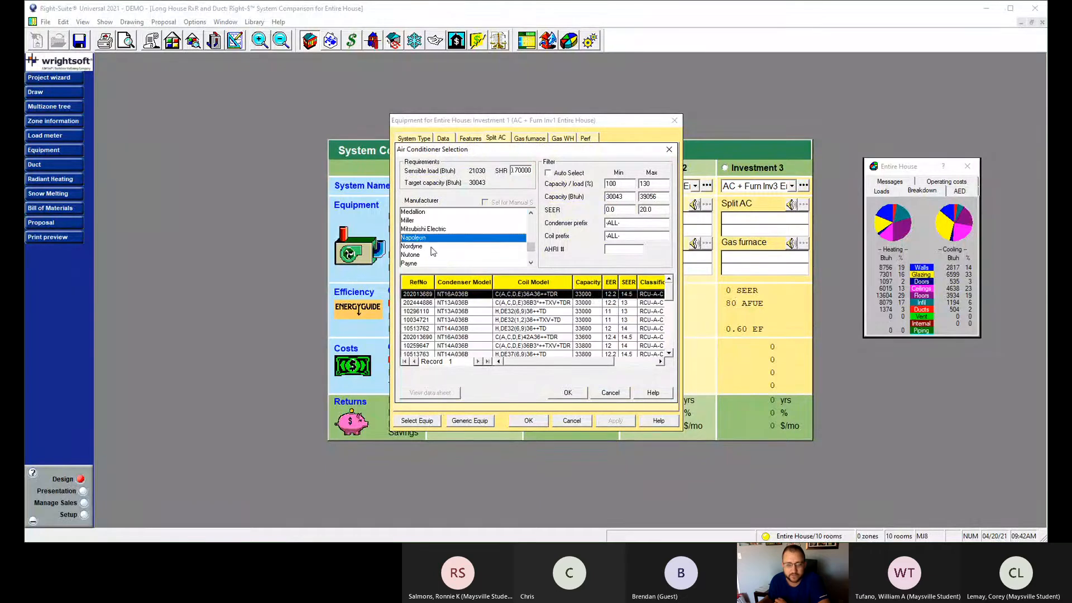
pyautogui.click(432, 246)
pyautogui.click(467, 320)
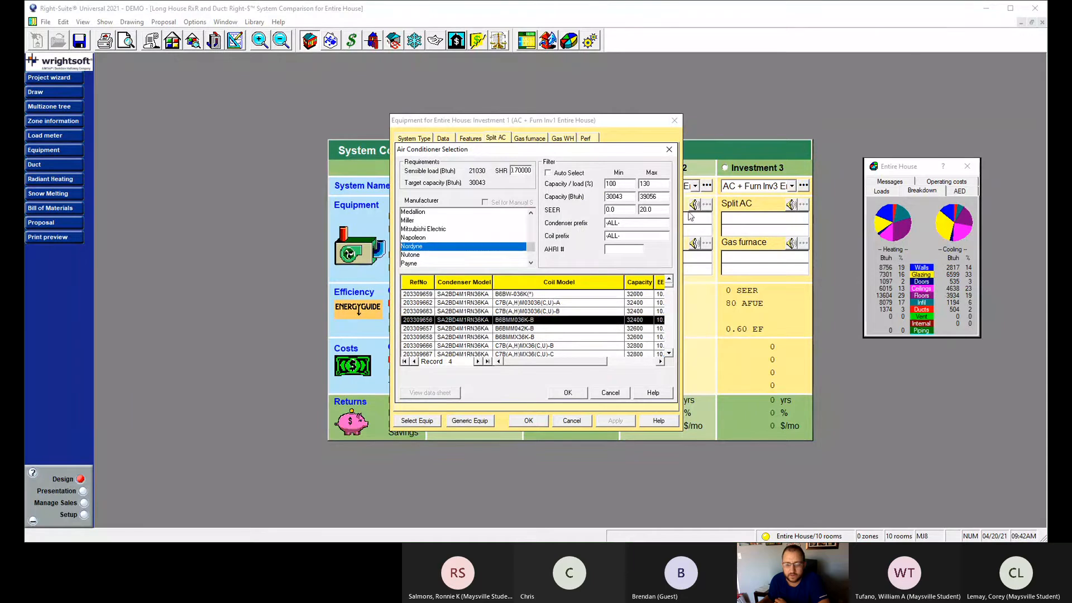
pyautogui.click(582, 391)
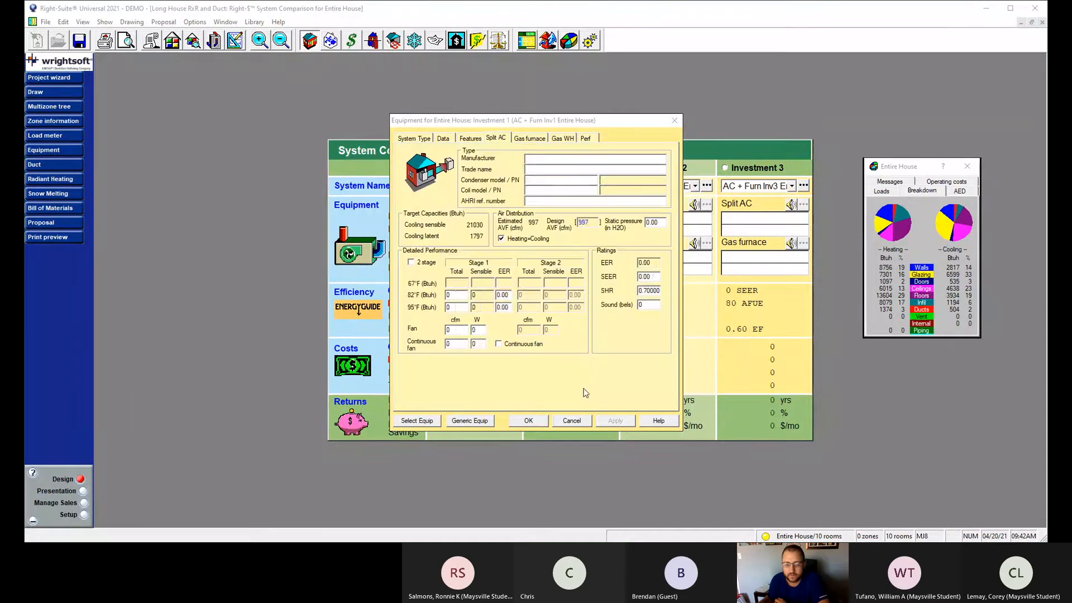
pyautogui.click(539, 422)
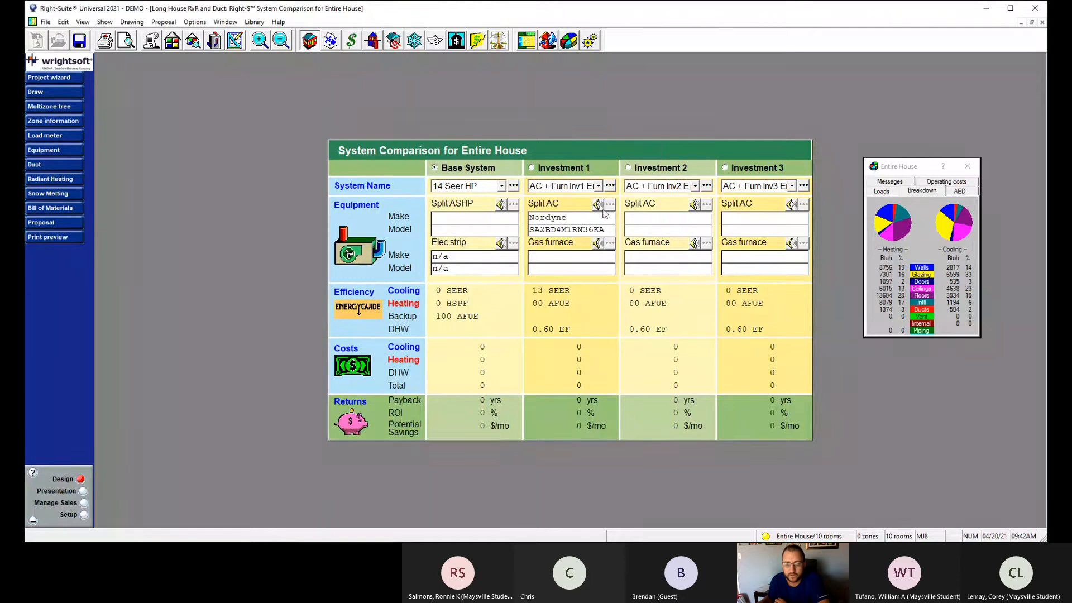
# Assign the AMERISTAR A801X060BM4T*** gas furnace with 60000 Btuh input and 80 AFUE to Investment 1.
pyautogui.click(578, 258)
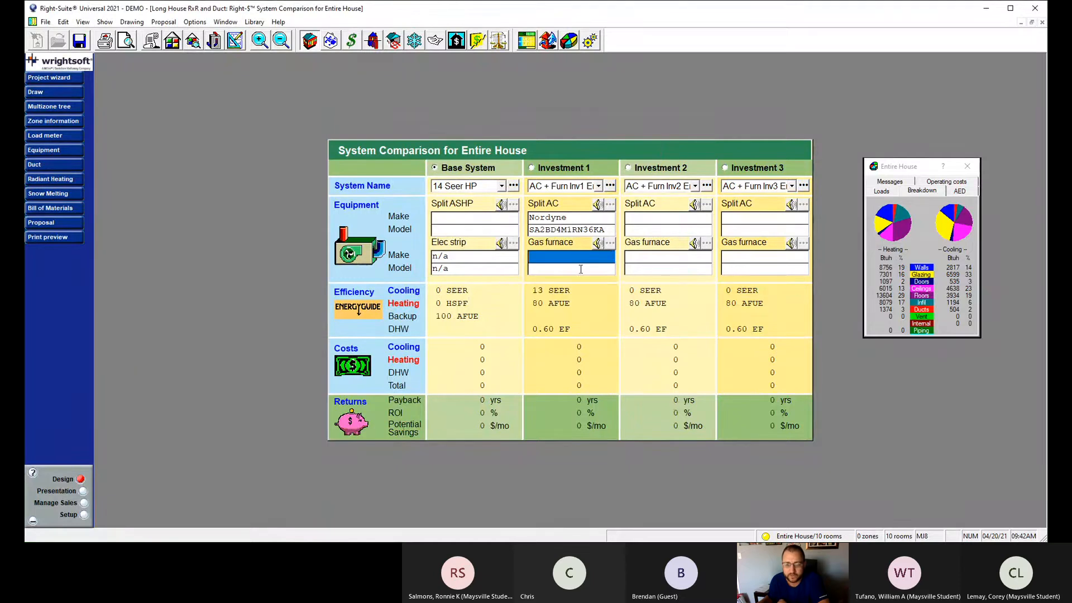
pyautogui.click(609, 186)
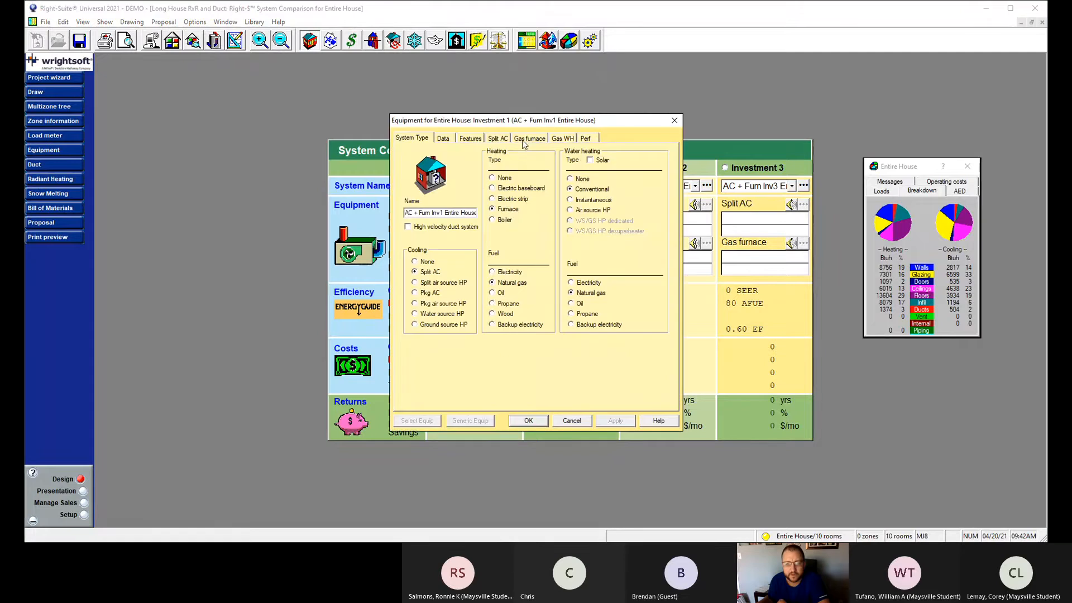
pyautogui.click(524, 139)
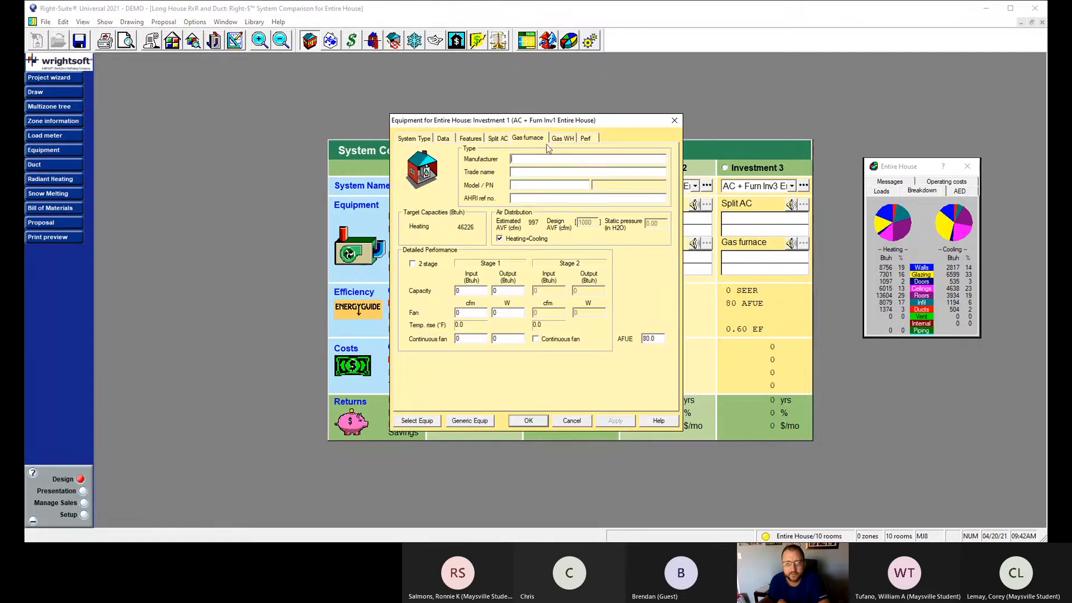
pyautogui.click(416, 421)
pyautogui.click(437, 325)
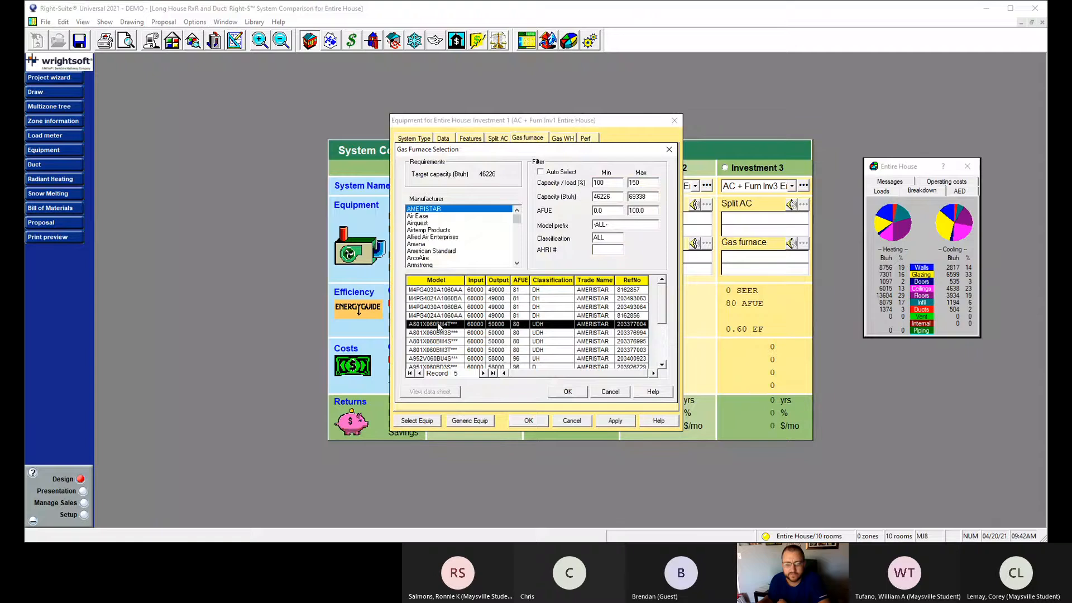
pyautogui.click(568, 391)
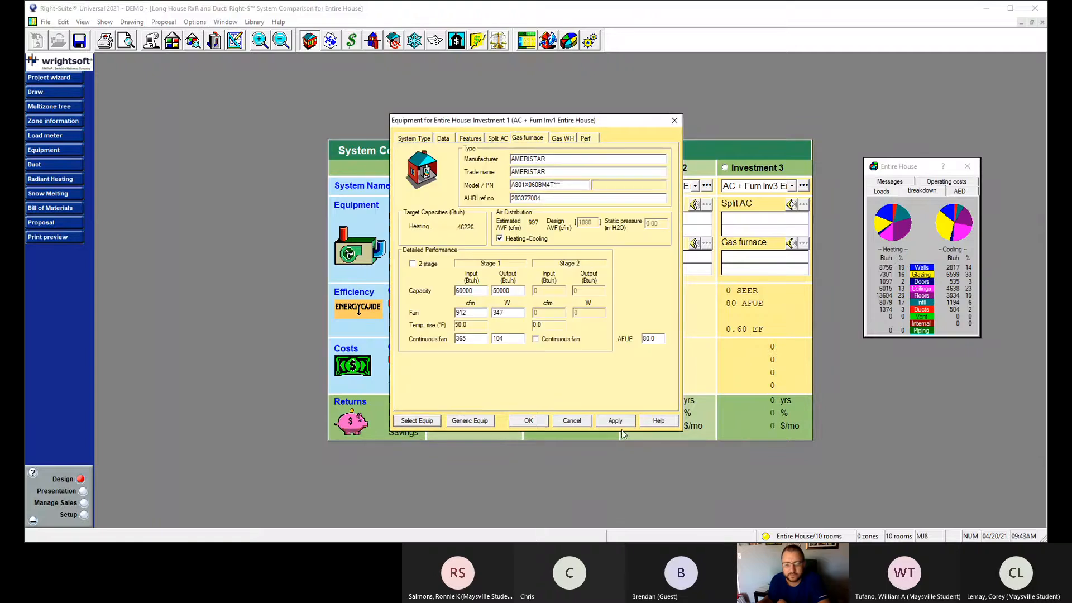
pyautogui.click(528, 421)
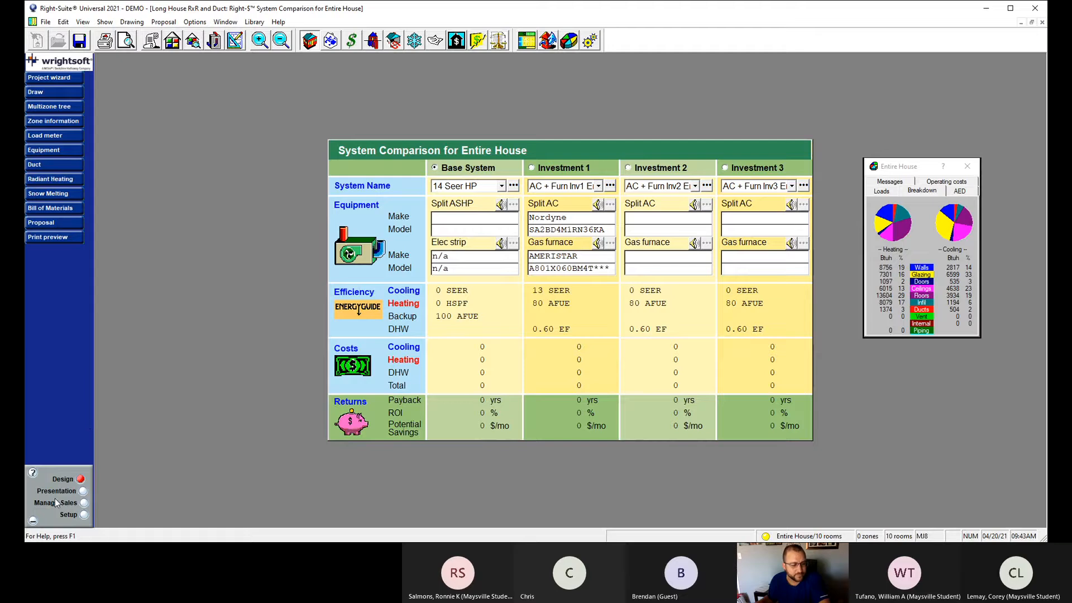
# Examine the Presentation mode's proposal page and investment comparison charts for initial costs, cost breakdown, savings and return on investment.
pyautogui.click(83, 491)
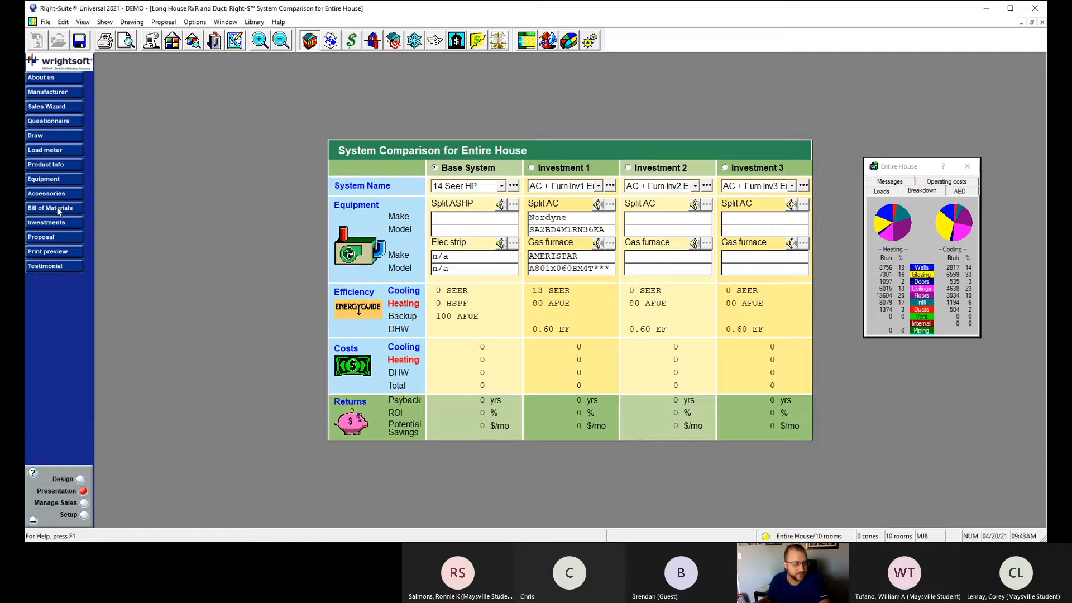
pyautogui.click(55, 236)
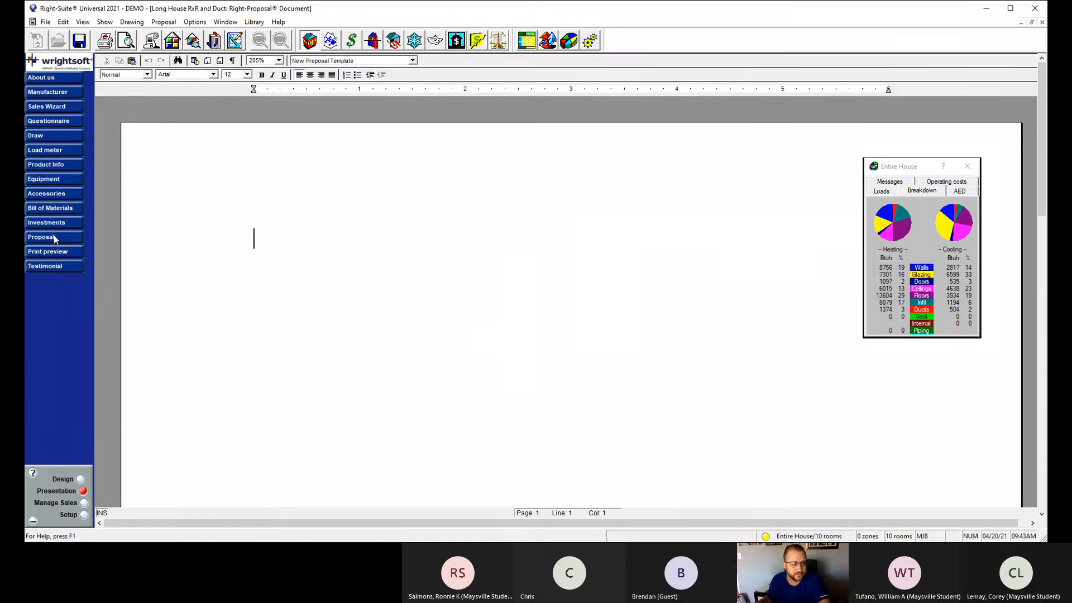
pyautogui.click(52, 222)
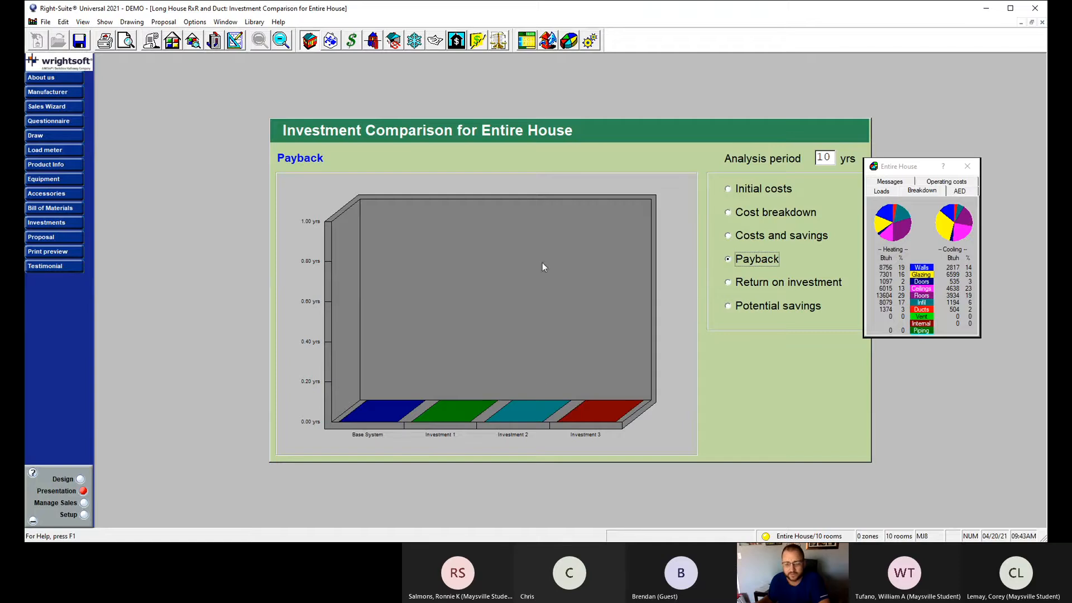
pyautogui.click(731, 237)
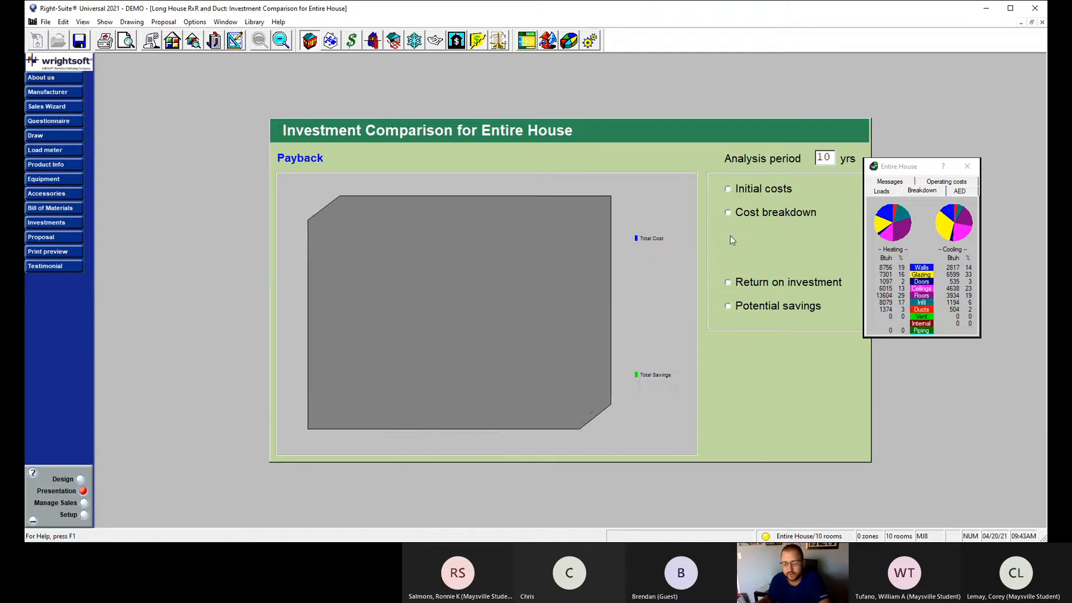
pyautogui.click(732, 214)
pyautogui.click(730, 190)
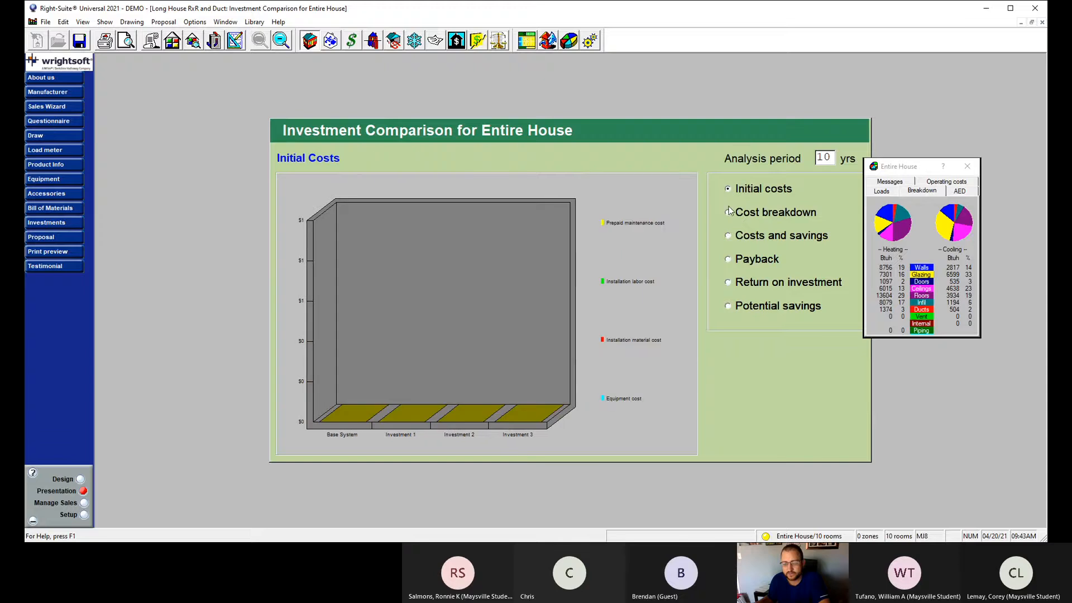
pyautogui.click(730, 283)
pyautogui.click(729, 307)
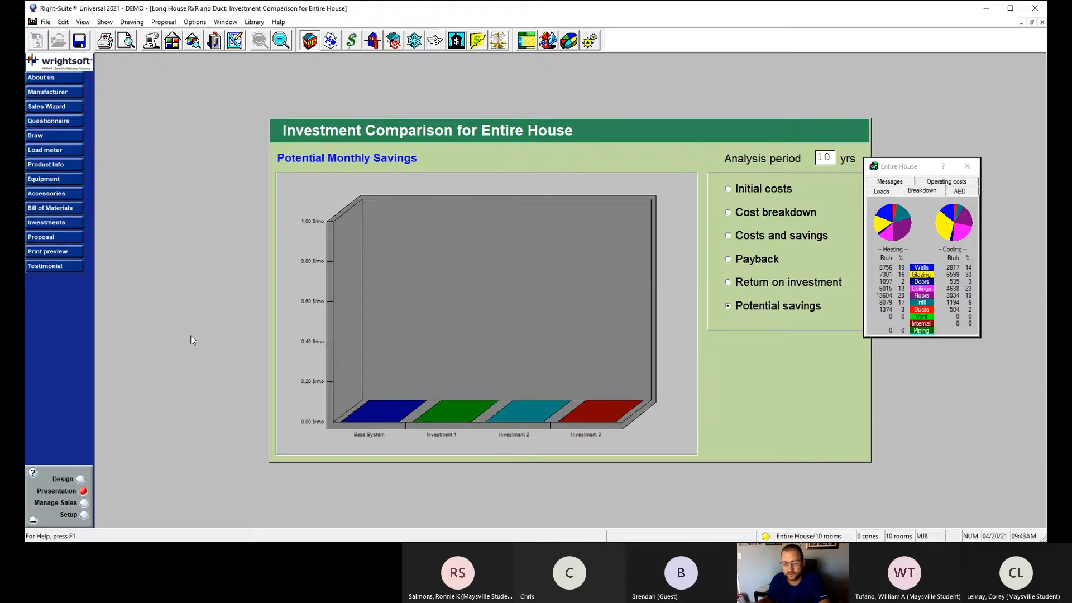
# Look through the presentation's product information, floor plan drawing and equipment comparison pages.
pyautogui.click(42, 164)
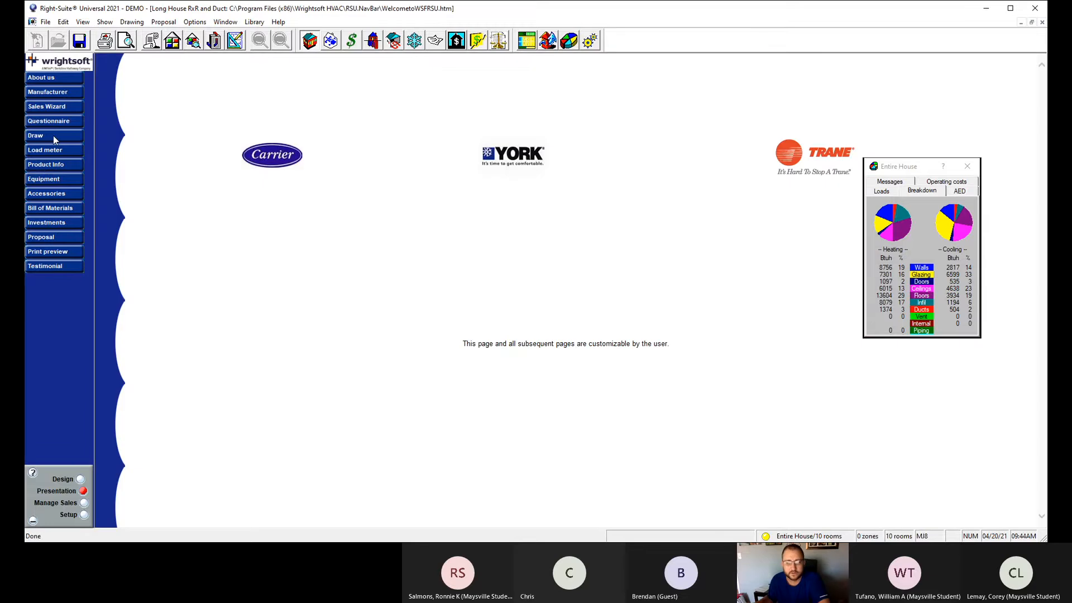
pyautogui.click(53, 137)
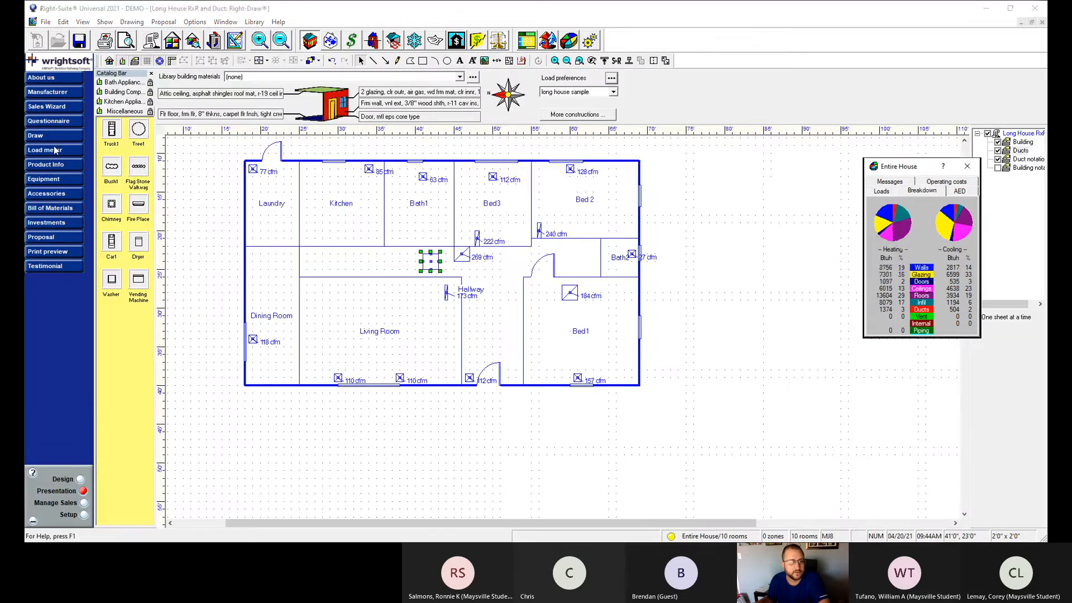
pyautogui.click(54, 166)
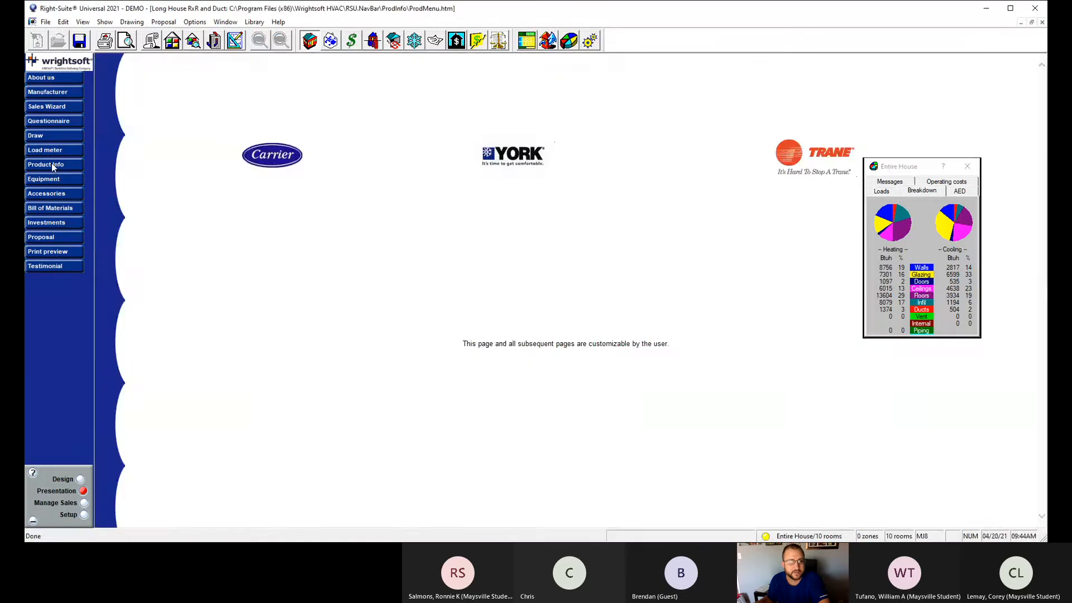
pyautogui.click(53, 180)
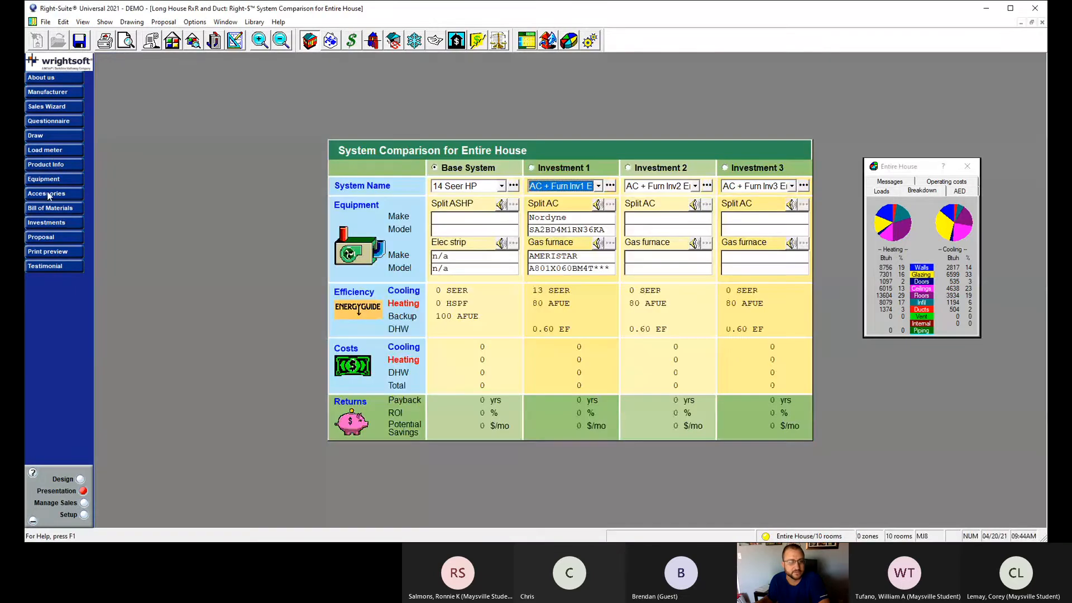
# View the Accessories Wizard's major concerns and the Manage Sales options, and return to Design mode.
pyautogui.click(49, 194)
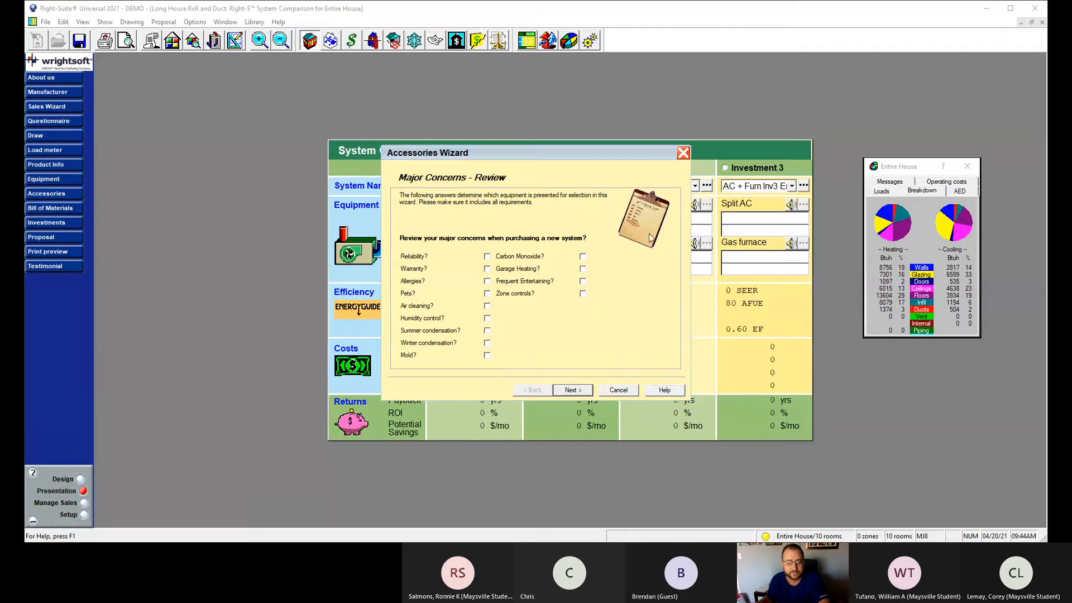
pyautogui.click(683, 153)
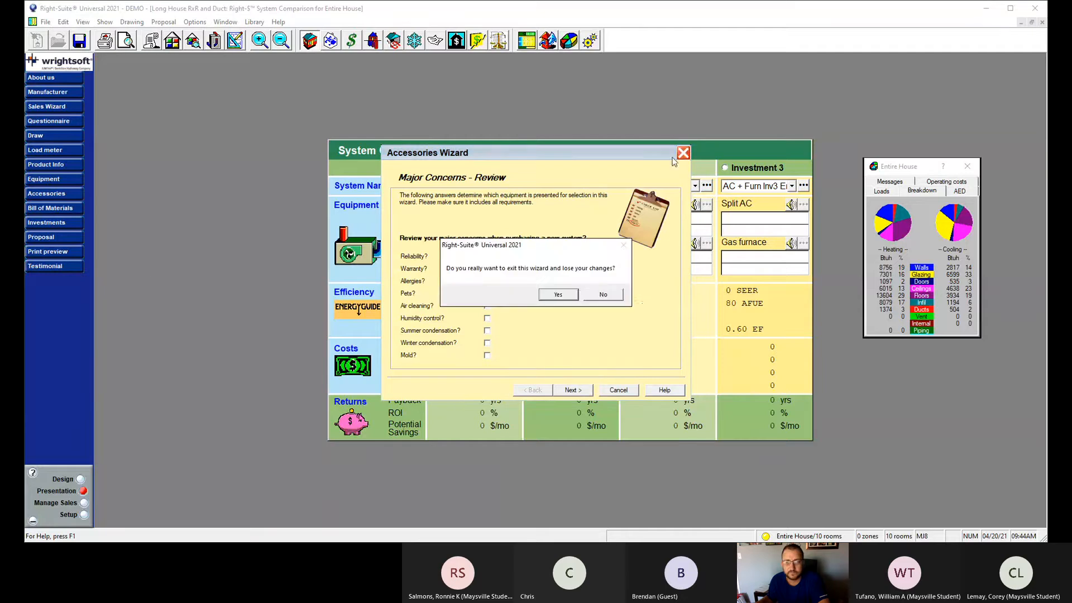
pyautogui.click(558, 295)
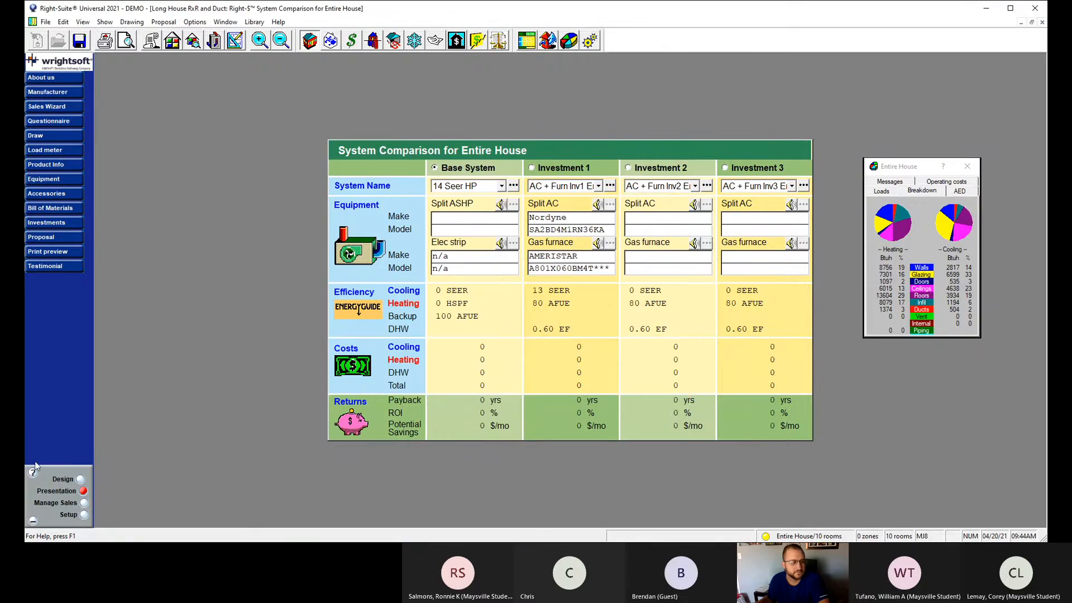
pyautogui.click(84, 503)
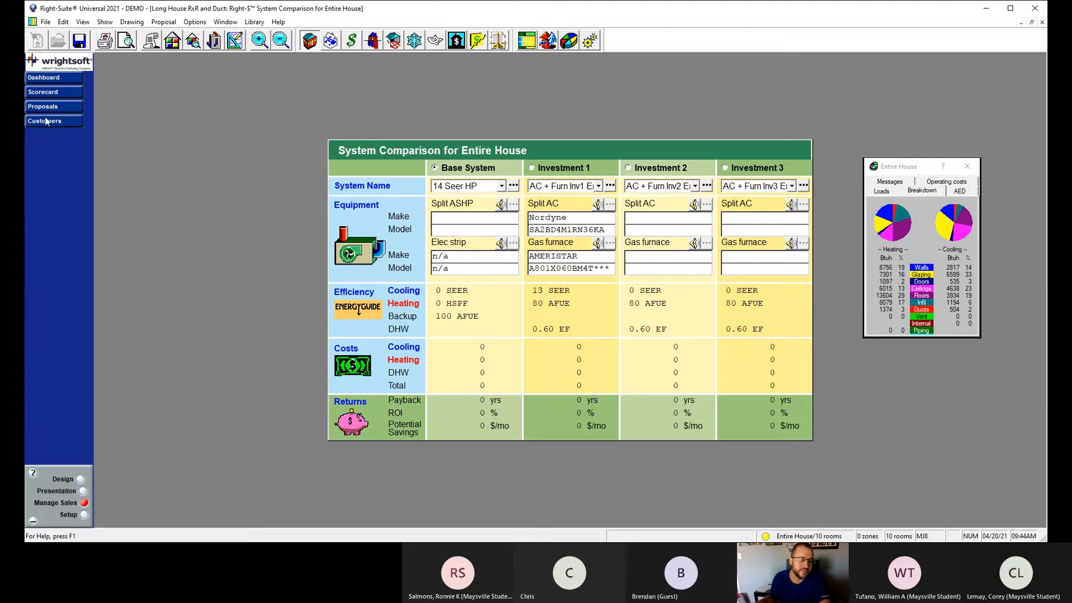
pyautogui.click(81, 479)
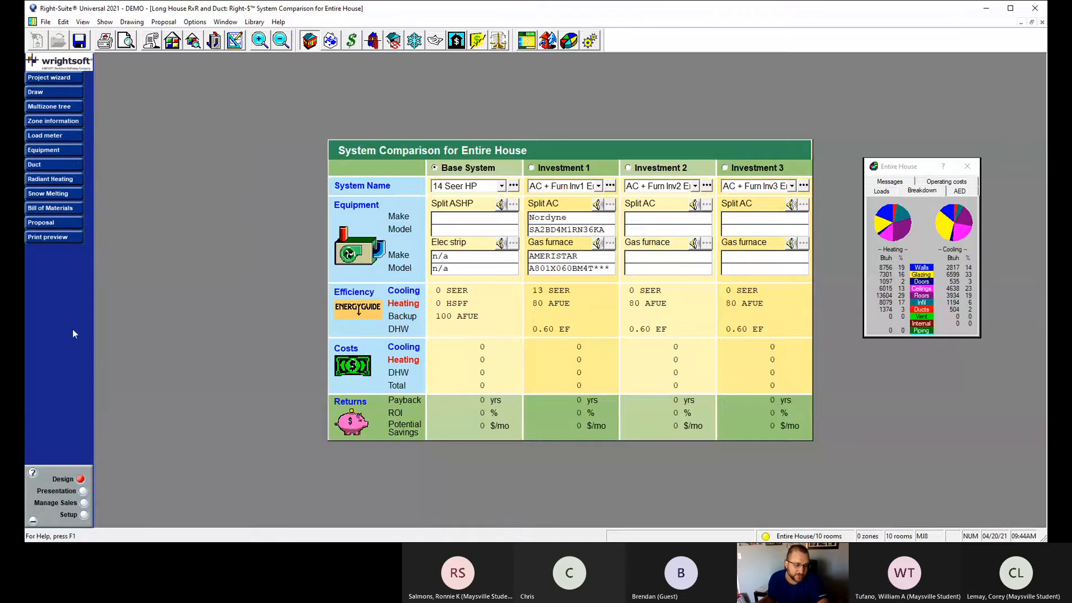
# Look through the Bill of Materials for the Base System, including its equipment, labor and duct sections and the margin setting.
pyautogui.click(47, 165)
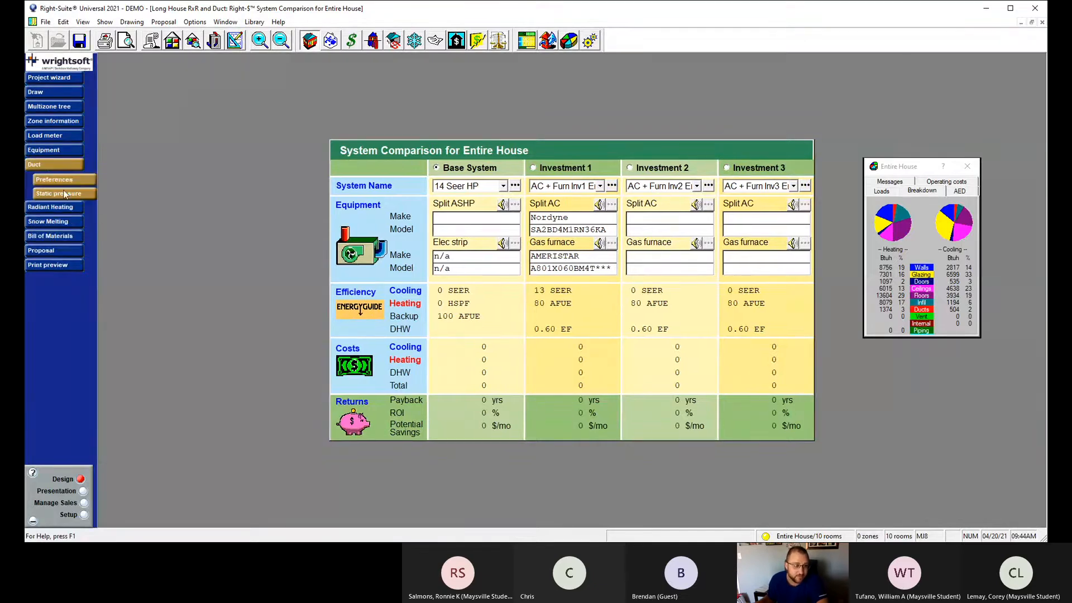
pyautogui.click(44, 236)
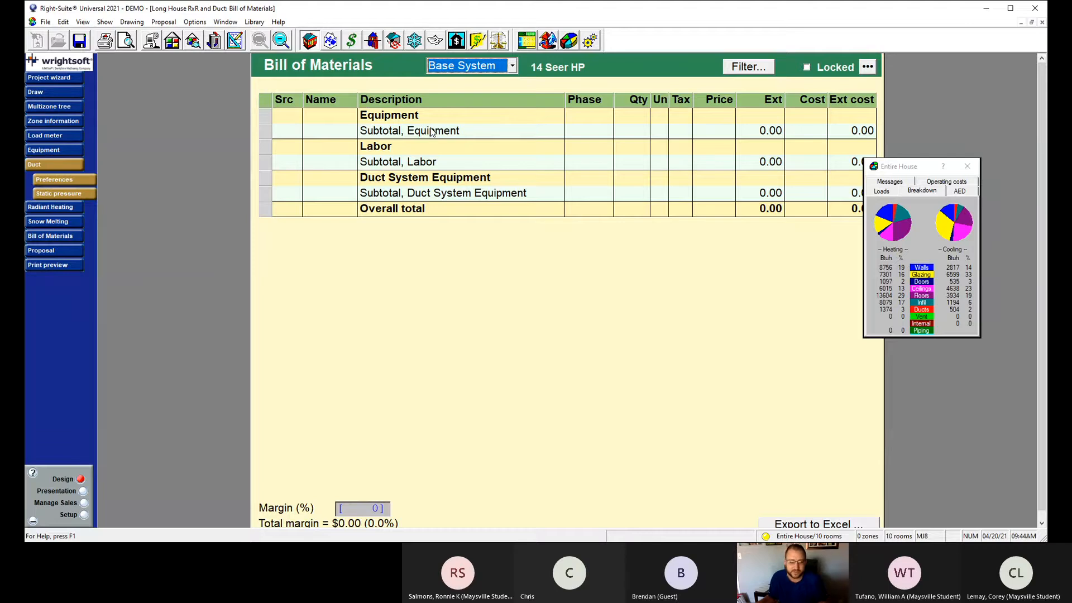
pyautogui.scroll(-1, 498, 280)
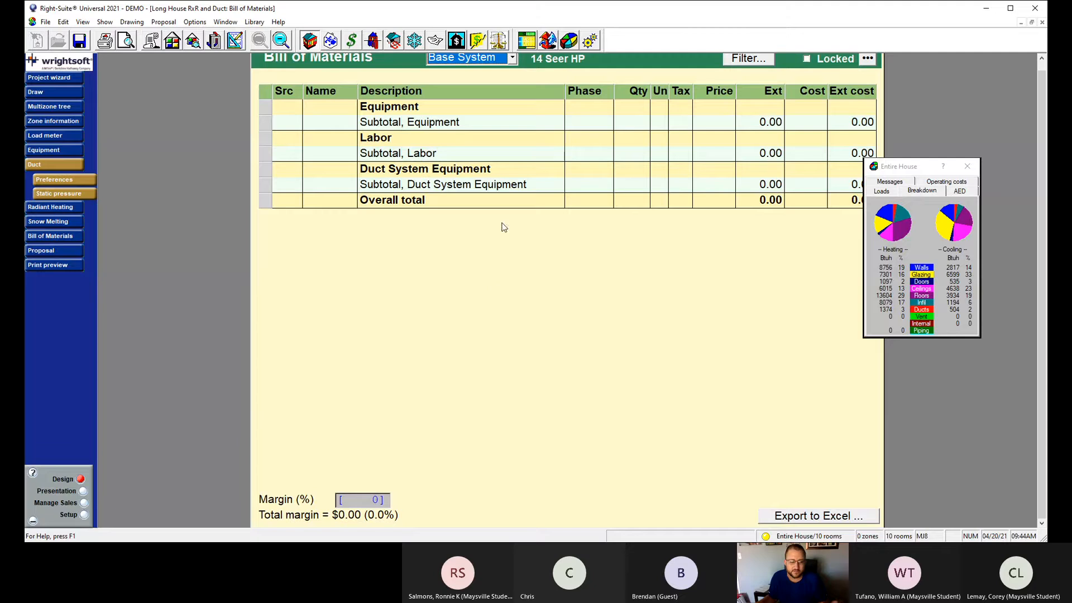
pyautogui.scroll(1, 497, 252)
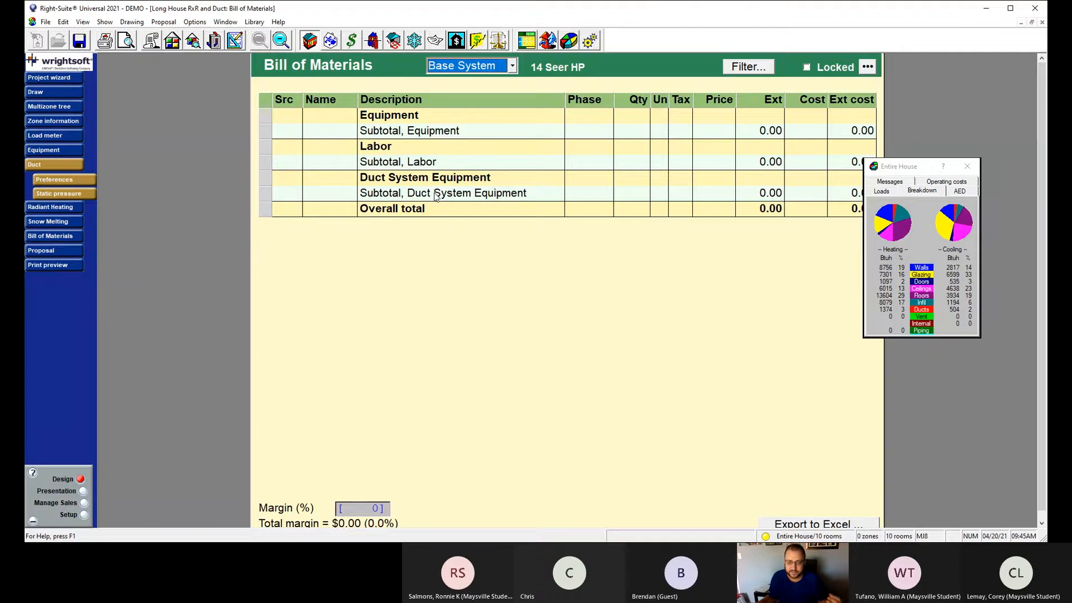
pyautogui.scroll(-1, 440, 279)
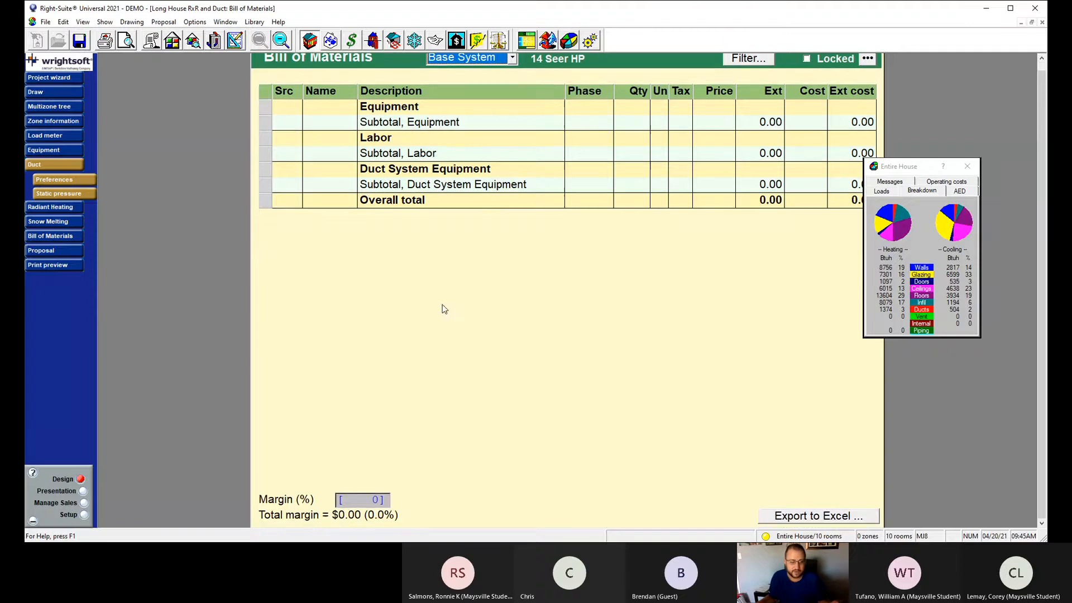
pyautogui.click(373, 502)
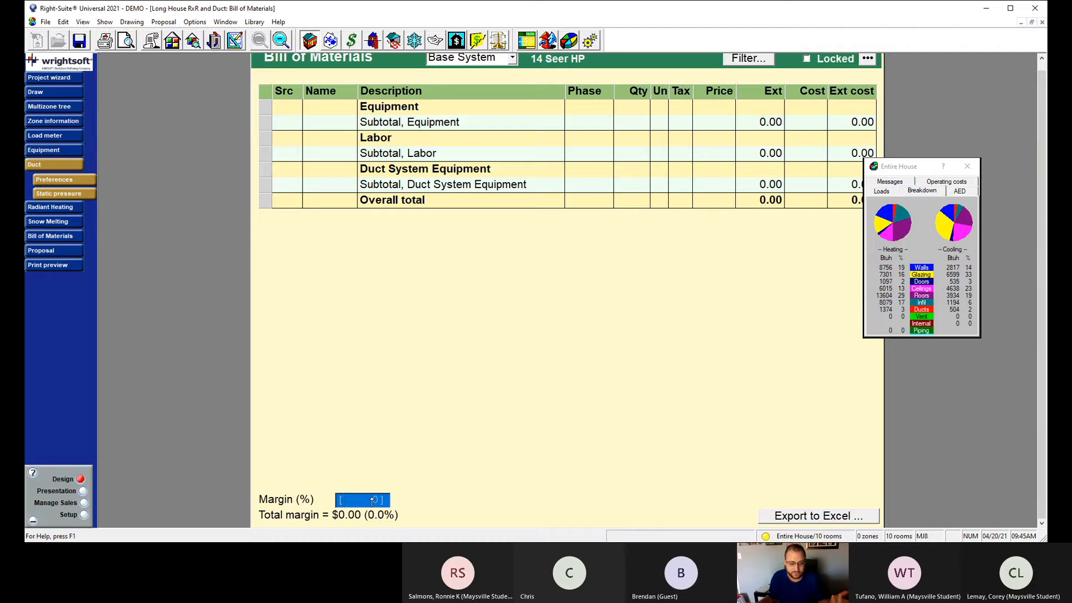
pyautogui.scroll(1, 413, 474)
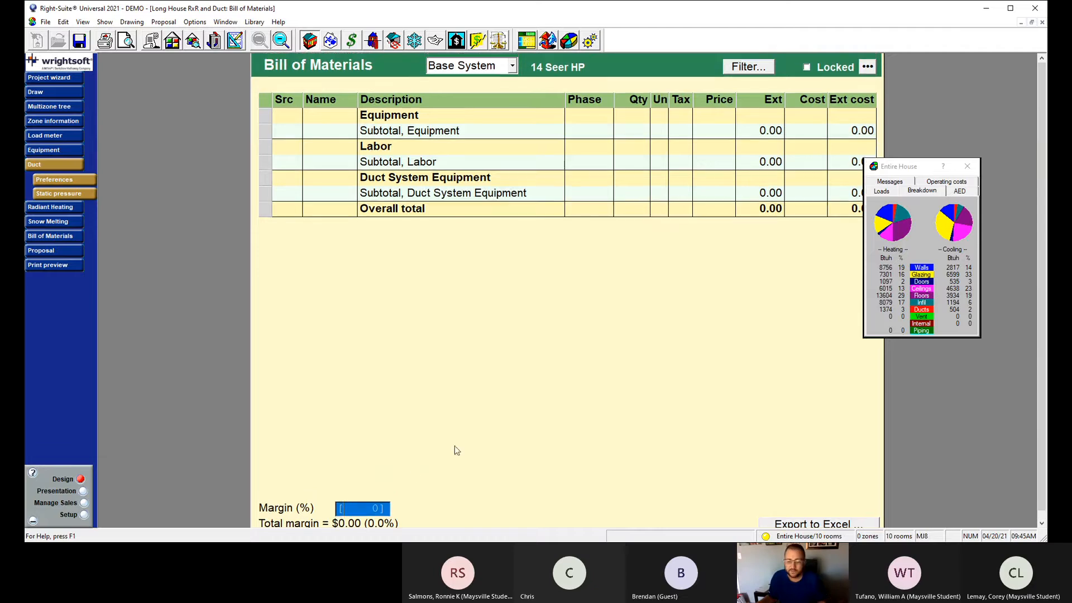
pyautogui.scroll(-1, 557, 345)
pyautogui.scroll(1, 555, 347)
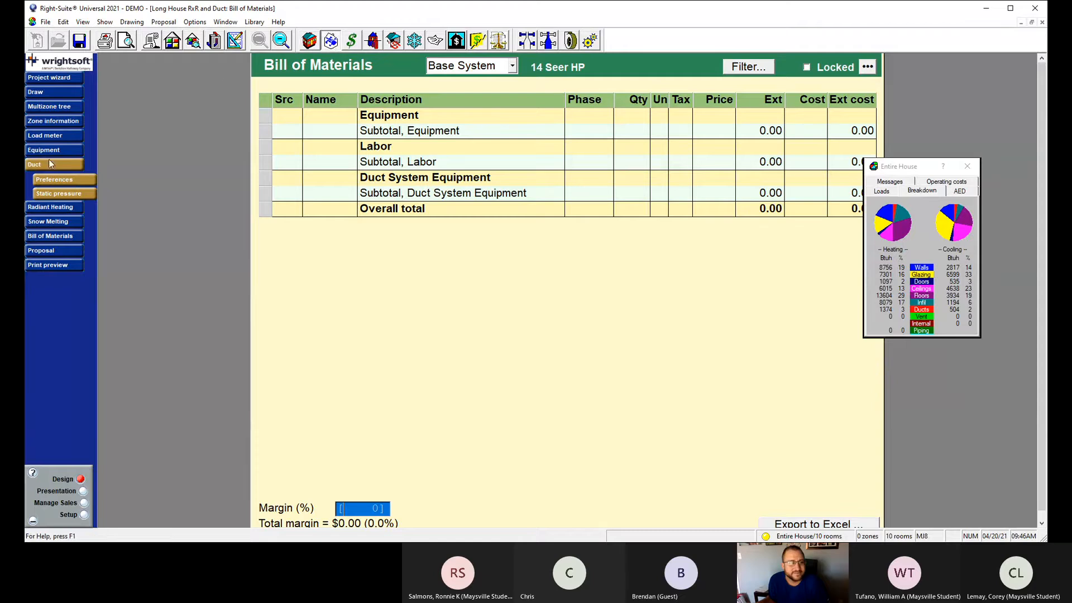
# Set the heating coil pressure loss to 0.40 in H2O in the duct static pressure settings, keeping the load meter clear of the form.
pyautogui.click(58, 195)
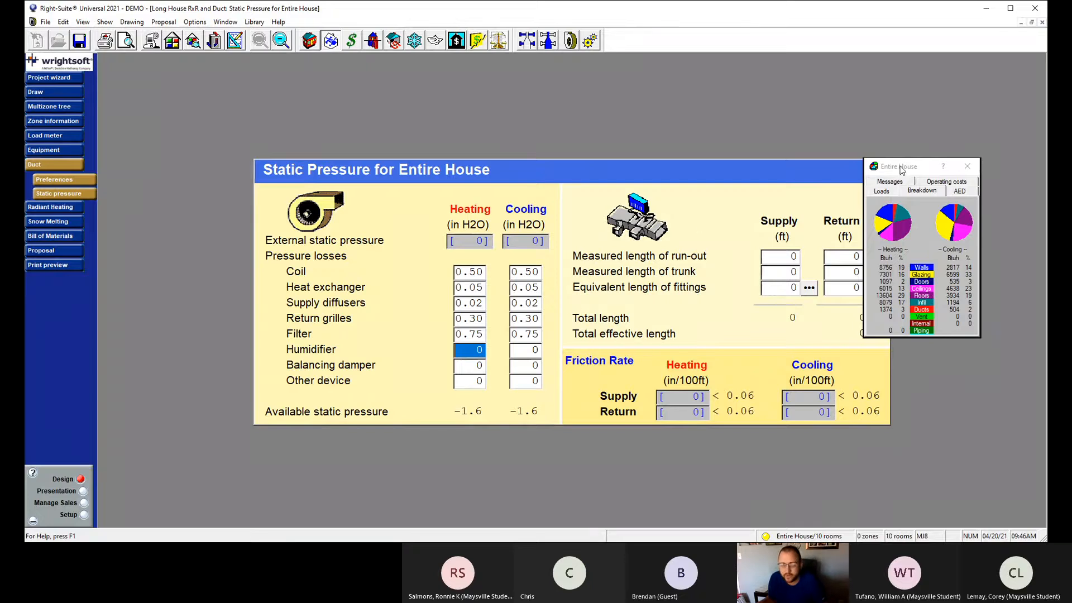
pyautogui.moveTo(900, 171); pyautogui.dragTo(943, 158)
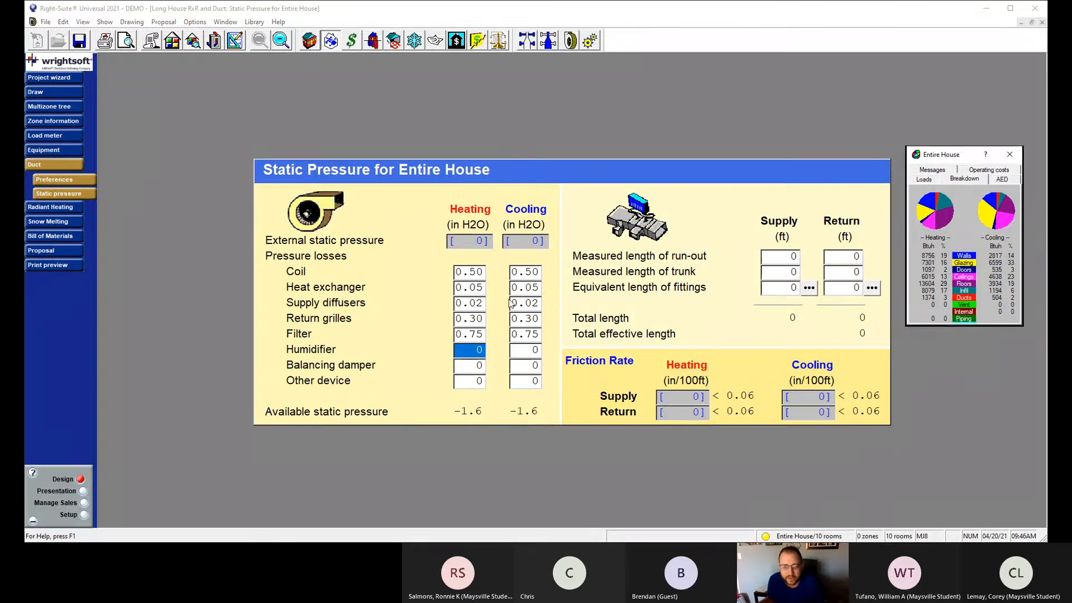
pyautogui.click(472, 272)
pyautogui.click(591, 302)
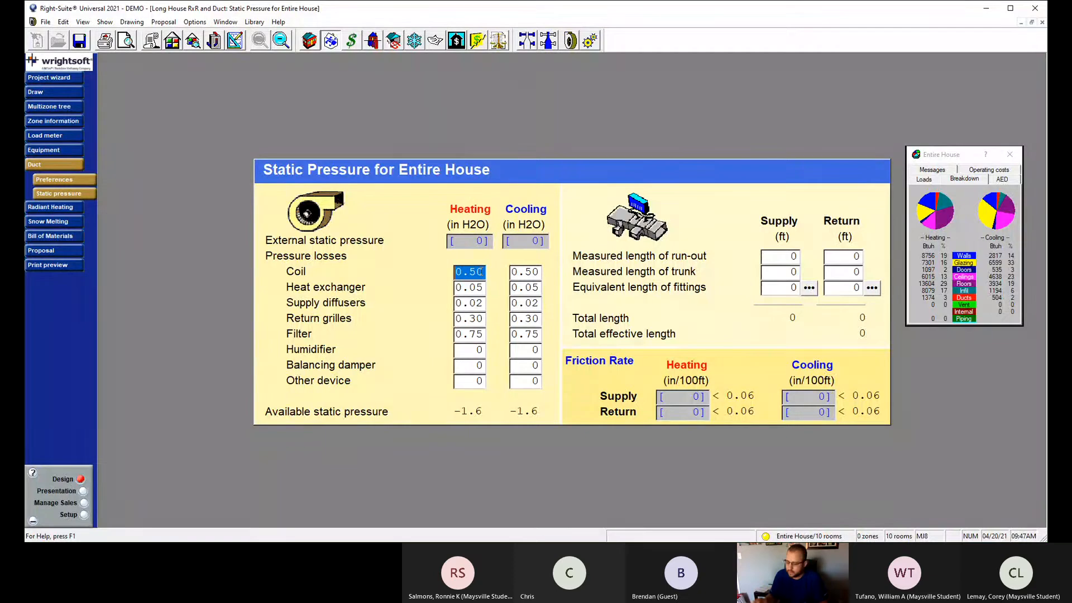
pyautogui.write('0.4')
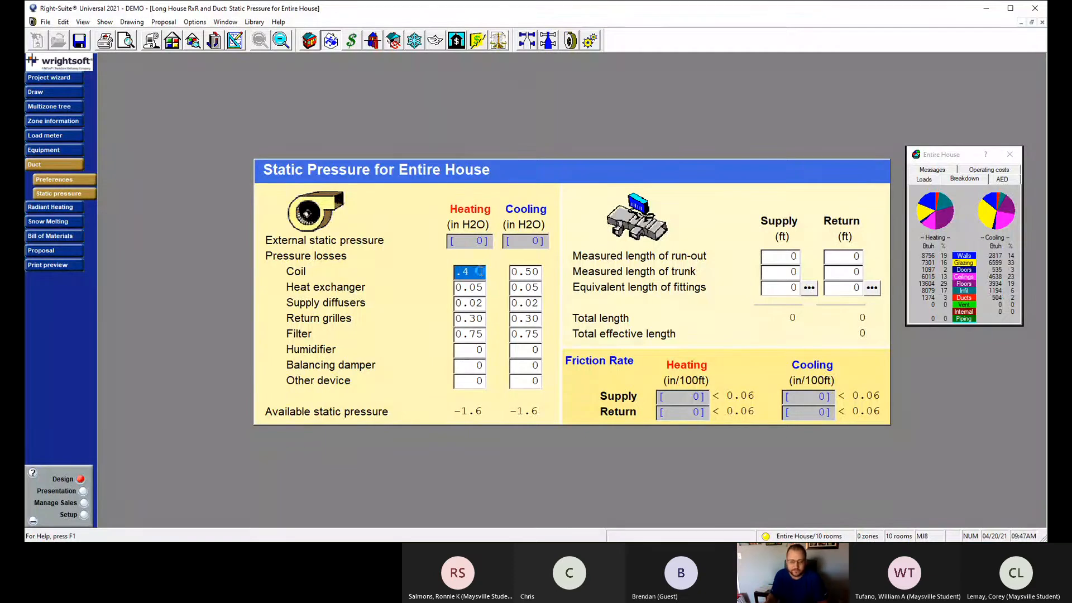
pyautogui.press('Tab')
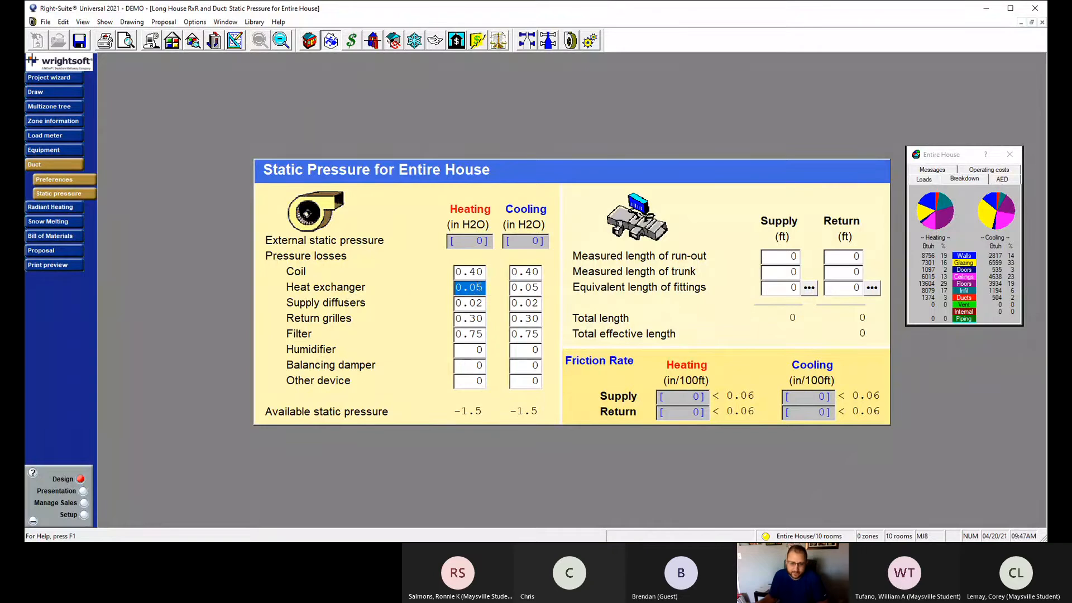
# Enter heating pressure losses of 0.03 for supply diffusers, 0.05 for return grilles and 0.75 for the filter.
pyautogui.click(471, 298)
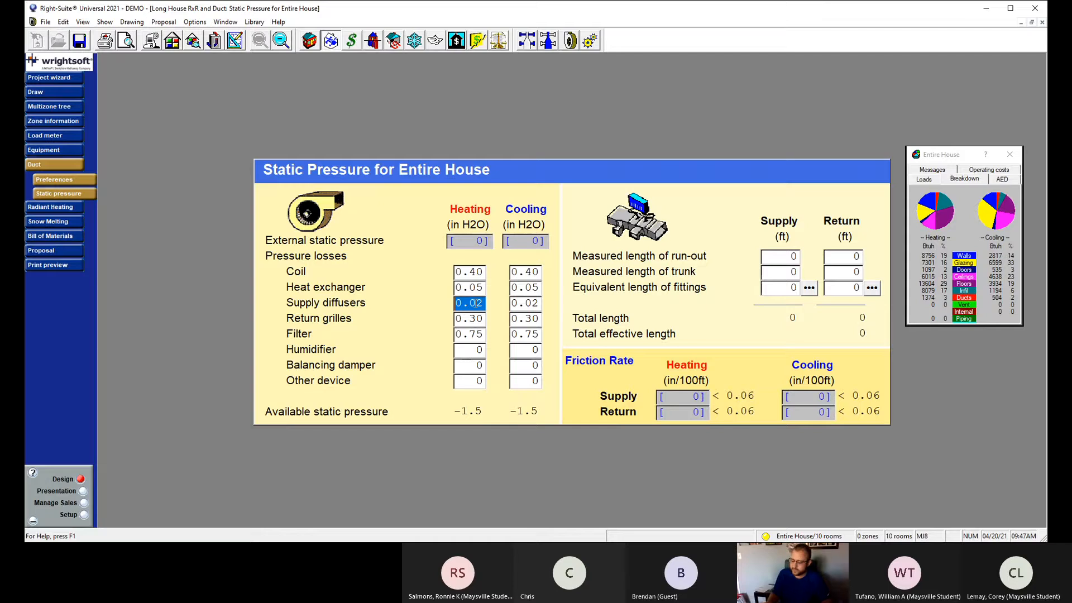
pyautogui.write('.03')
pyautogui.press('Tab')
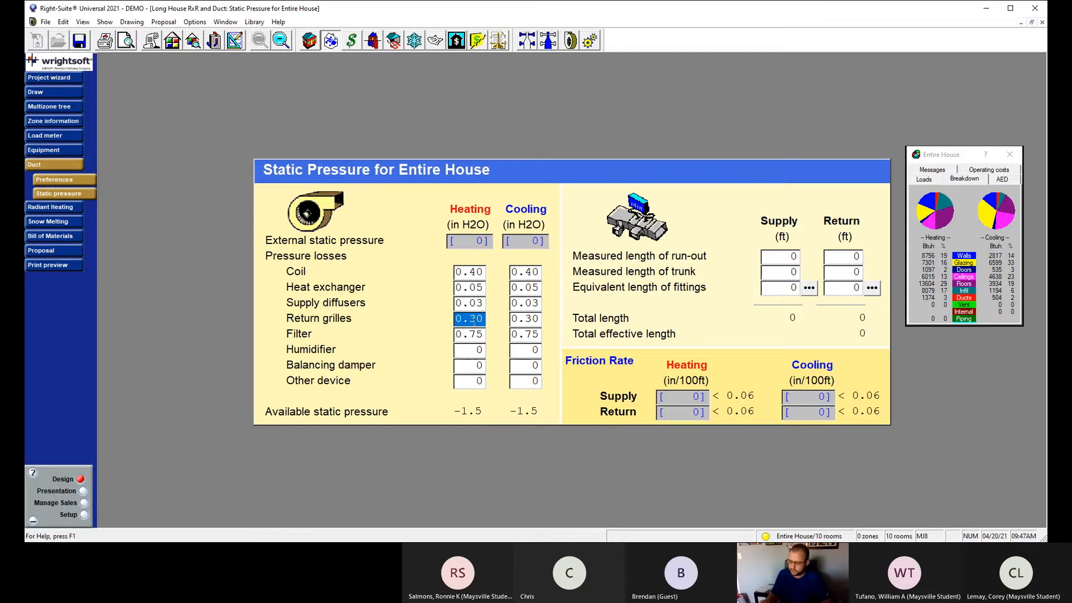
pyautogui.write('.05')
pyautogui.press('Tab')
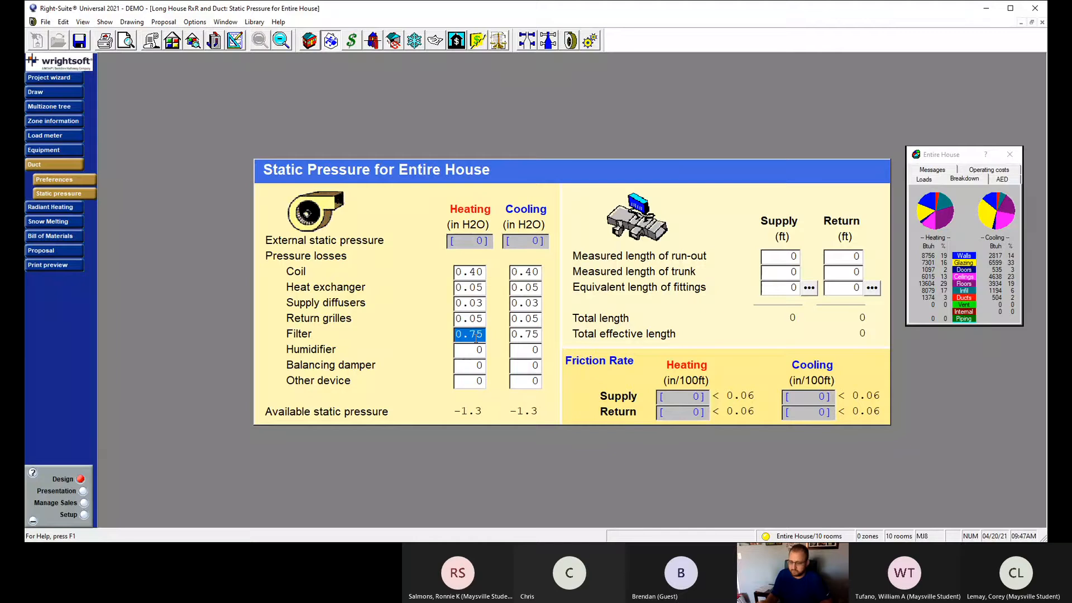
pyautogui.write('.75')
pyautogui.press('Tab')
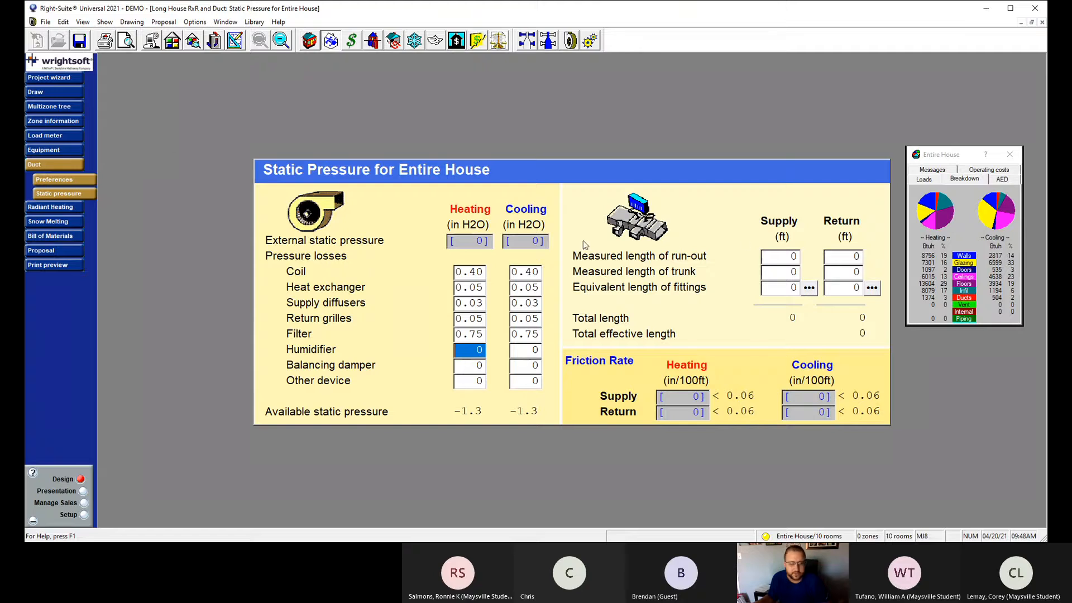
# Open the floor plan drawing and check the Hallway's property sheet, then close it.
pyautogui.click(48, 92)
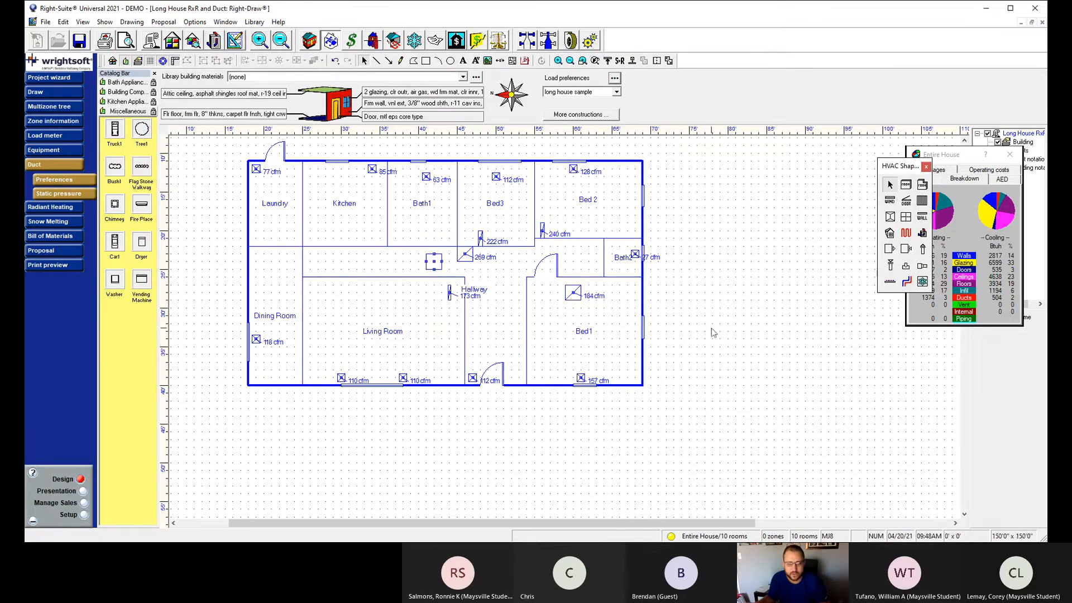
pyautogui.doubleClick(384, 261)
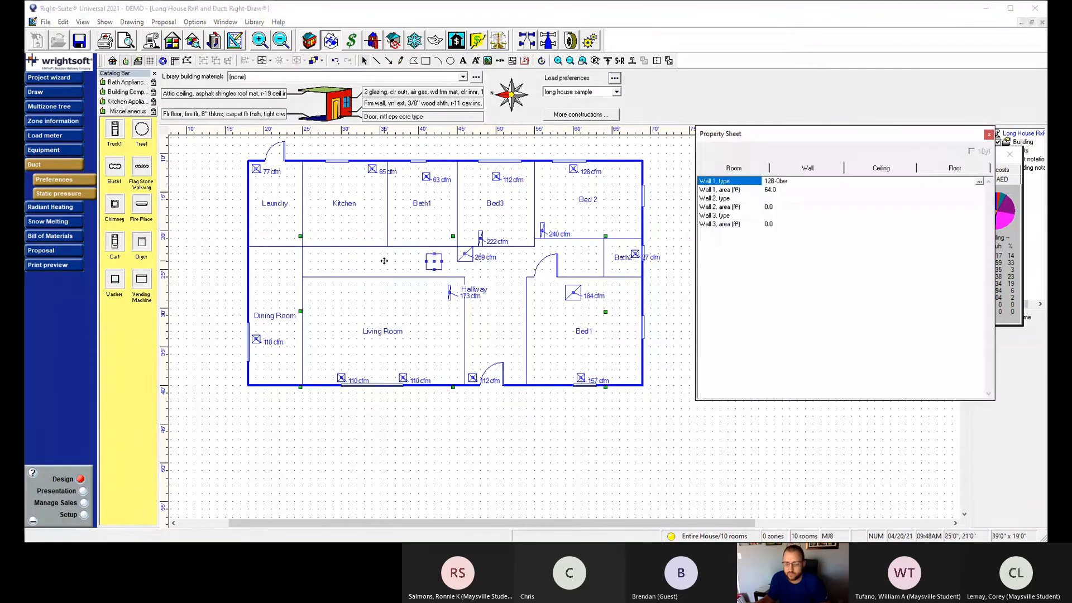
pyautogui.click(989, 135)
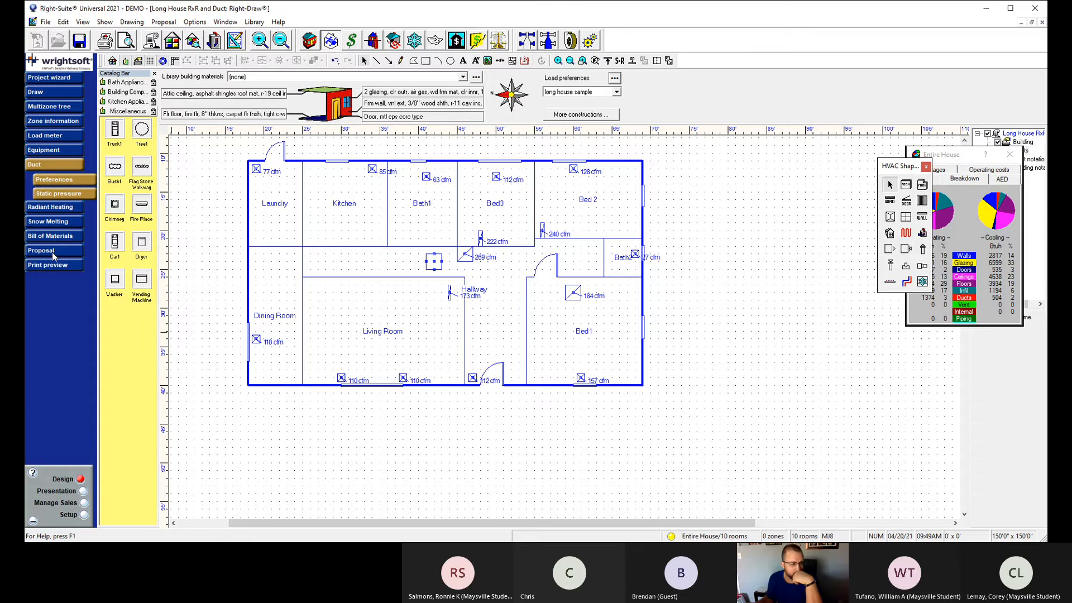
# Review the duct, register and fitting preferences for the entire house, and return to the floor plan drawing.
pyautogui.click(63, 182)
pyautogui.scroll(-5, 496, 364)
pyautogui.scroll(-7, 497, 364)
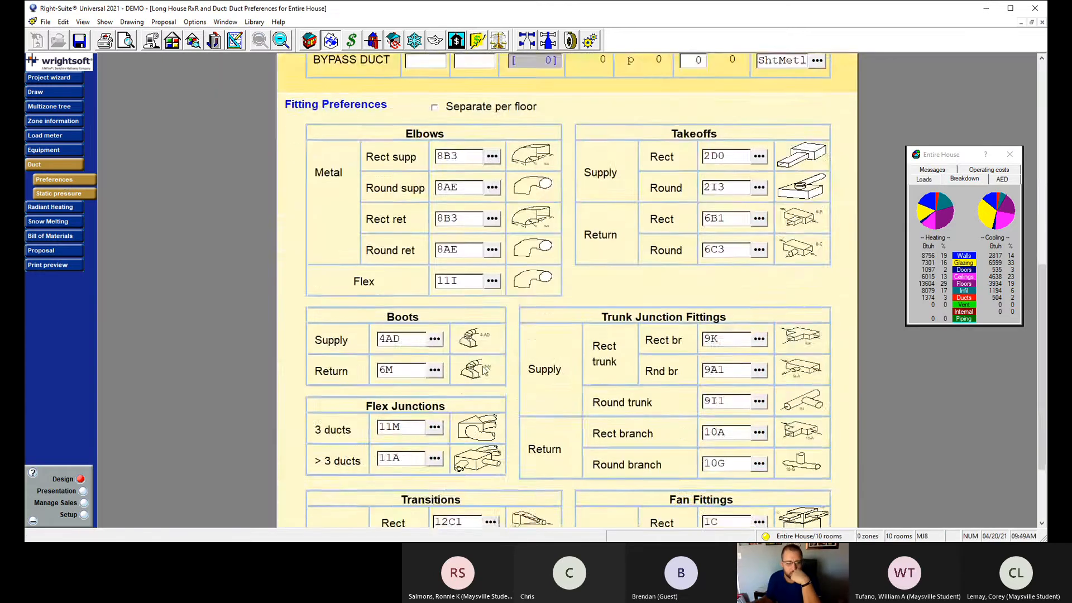
pyautogui.scroll(12, 477, 373)
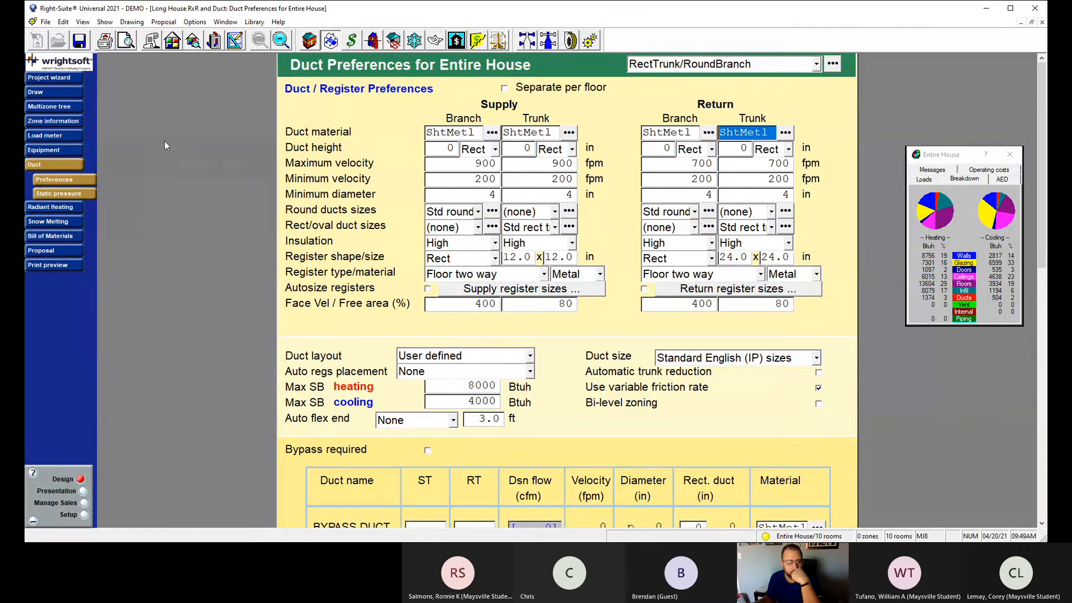
pyautogui.click(46, 92)
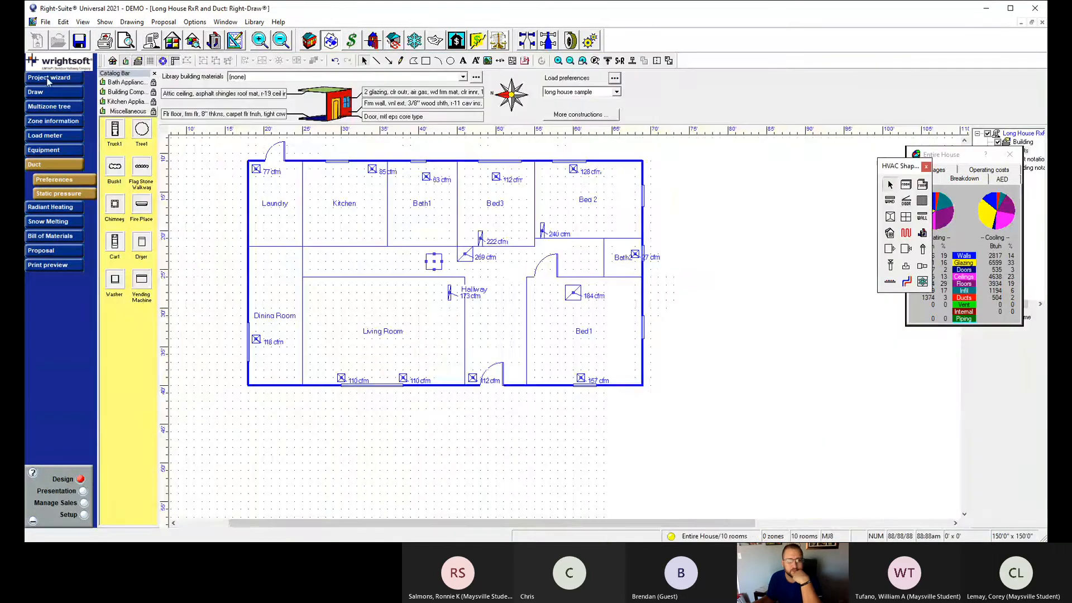
pyautogui.click(46, 78)
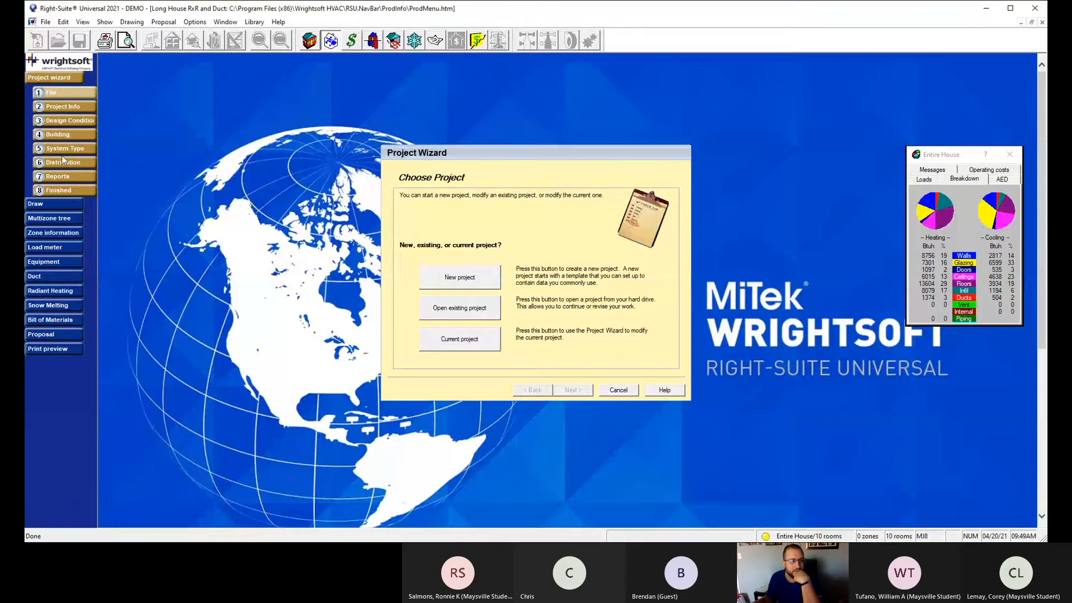
pyautogui.click(615, 391)
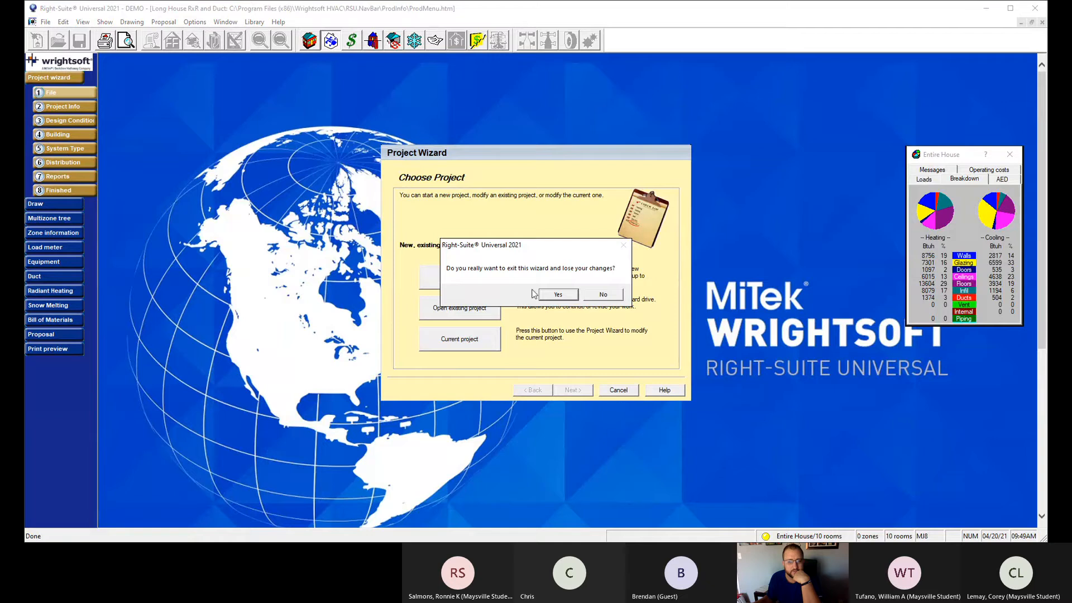
pyautogui.click(570, 297)
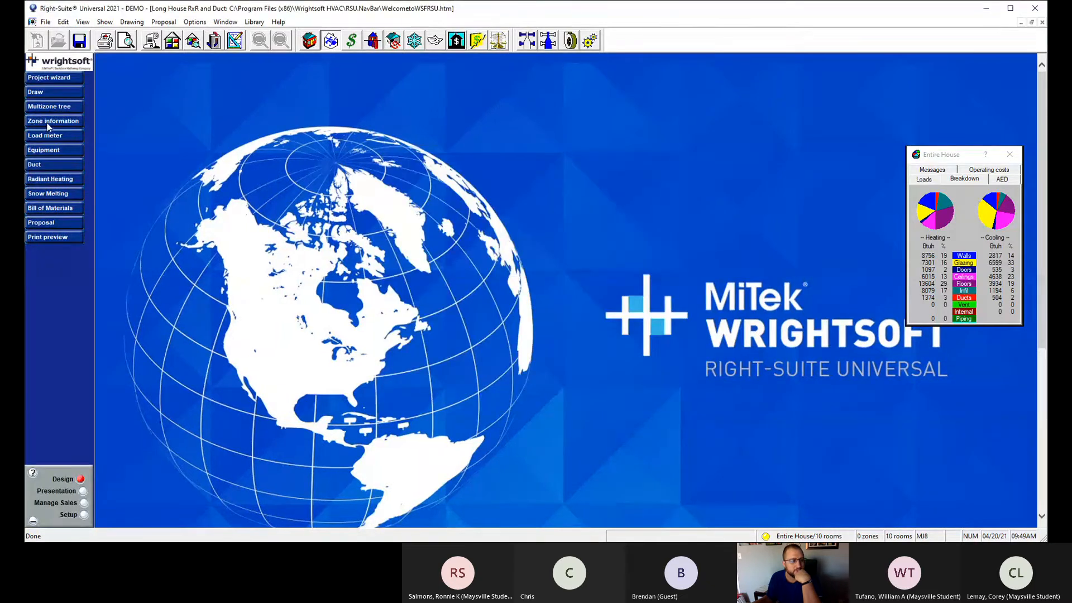
# Review the zone information, system comparison and duct static pressure settings for the entire house.
pyautogui.click(53, 121)
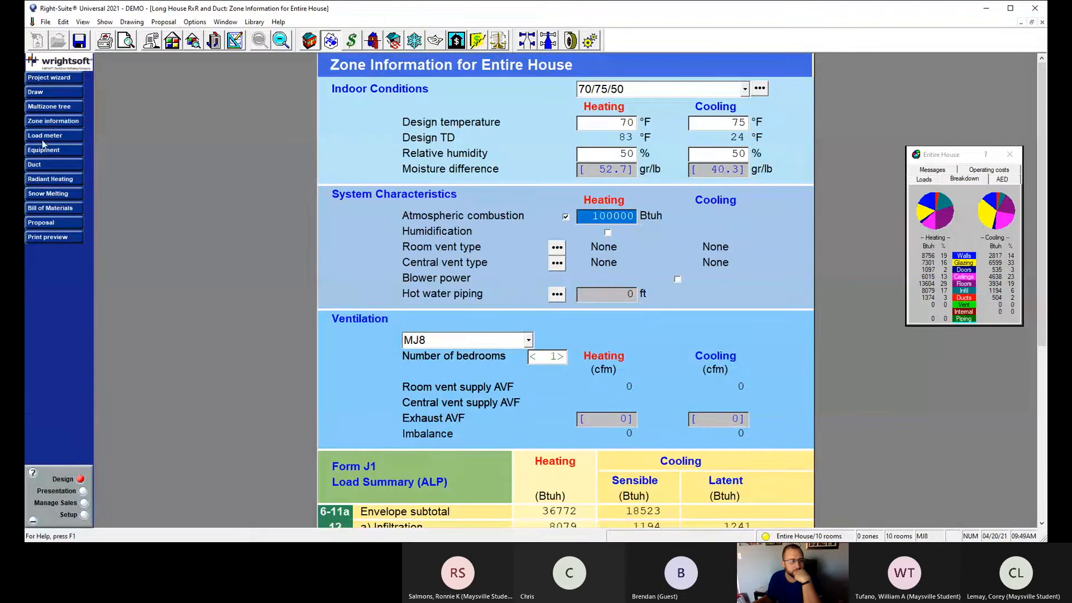
pyautogui.click(50, 150)
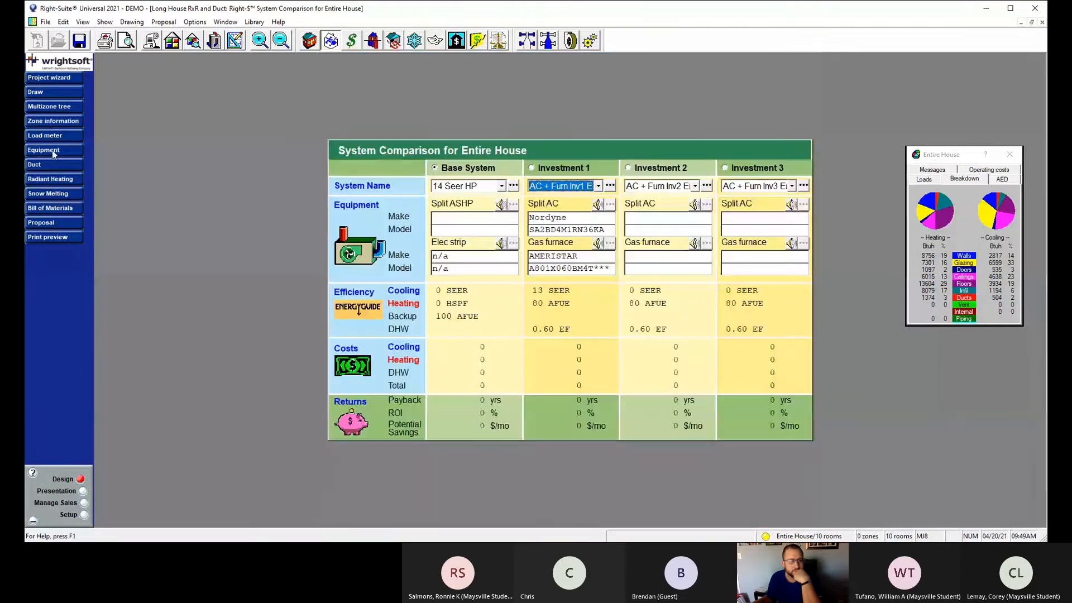
pyautogui.click(53, 165)
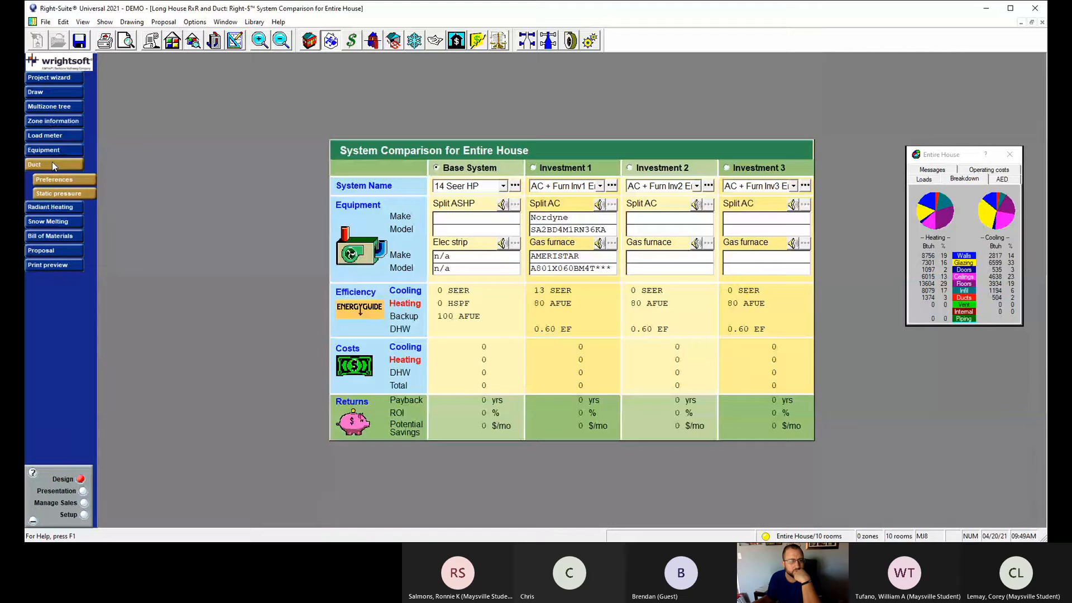
pyautogui.click(52, 164)
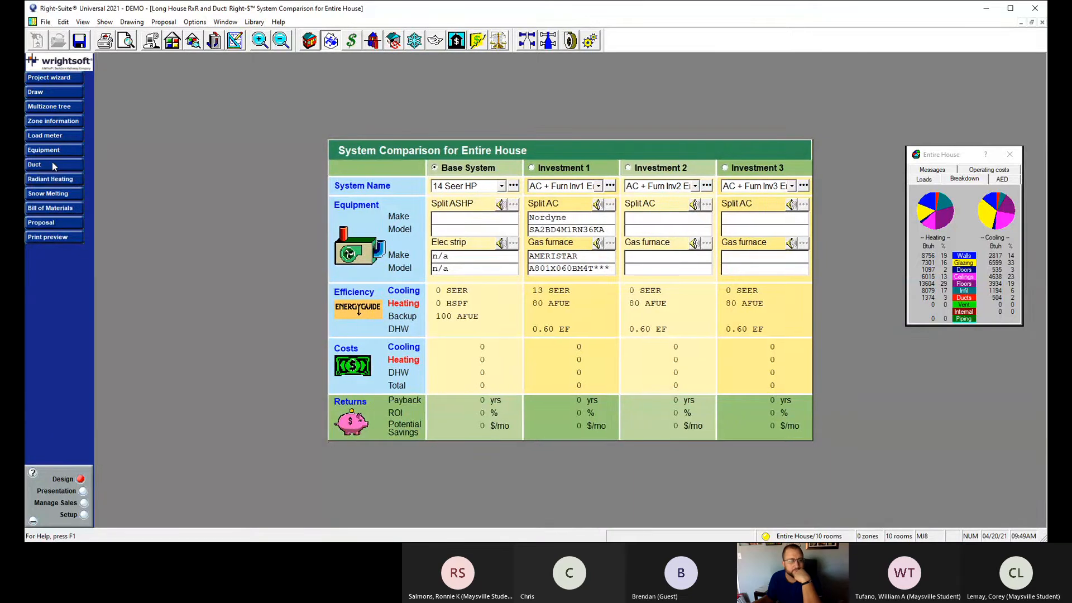
pyautogui.click(52, 164)
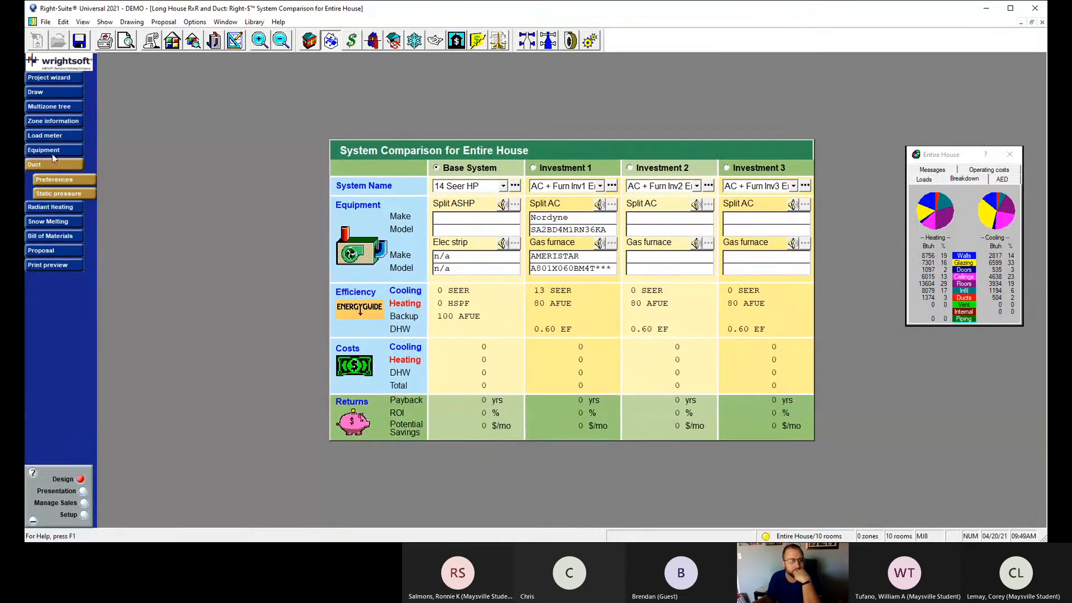
pyautogui.click(56, 193)
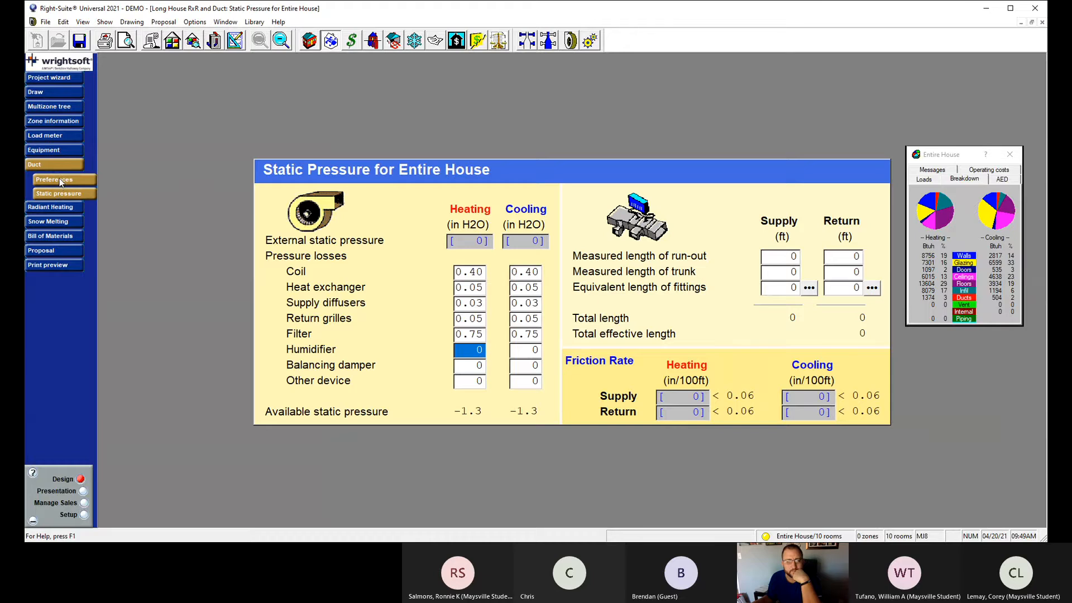
# Return to the floor plan drawing and try to link the supply and return duct registers.
pyautogui.click(49, 96)
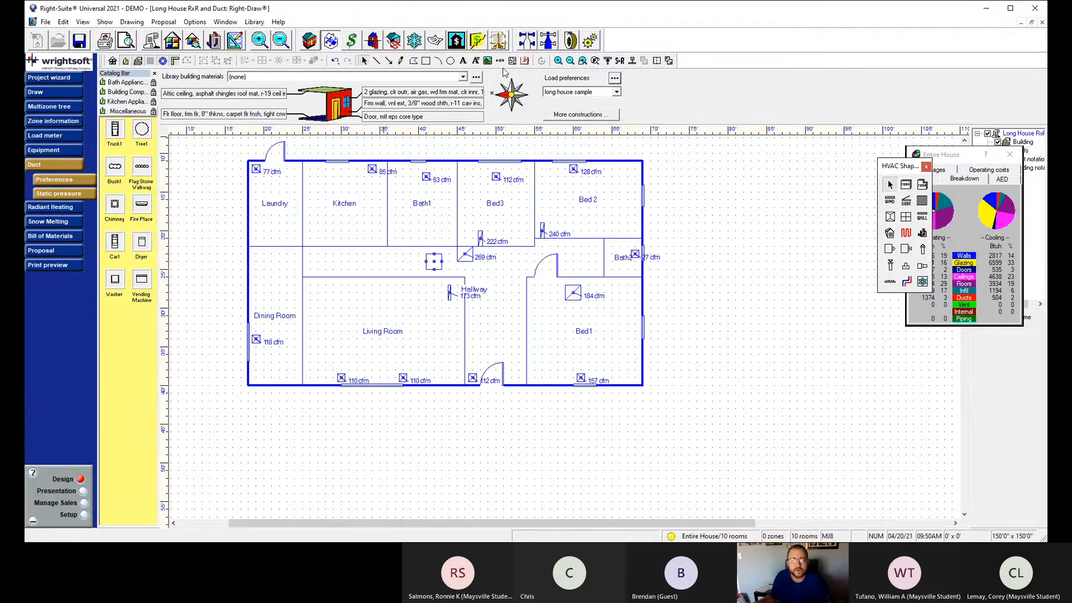
pyautogui.click(618, 62)
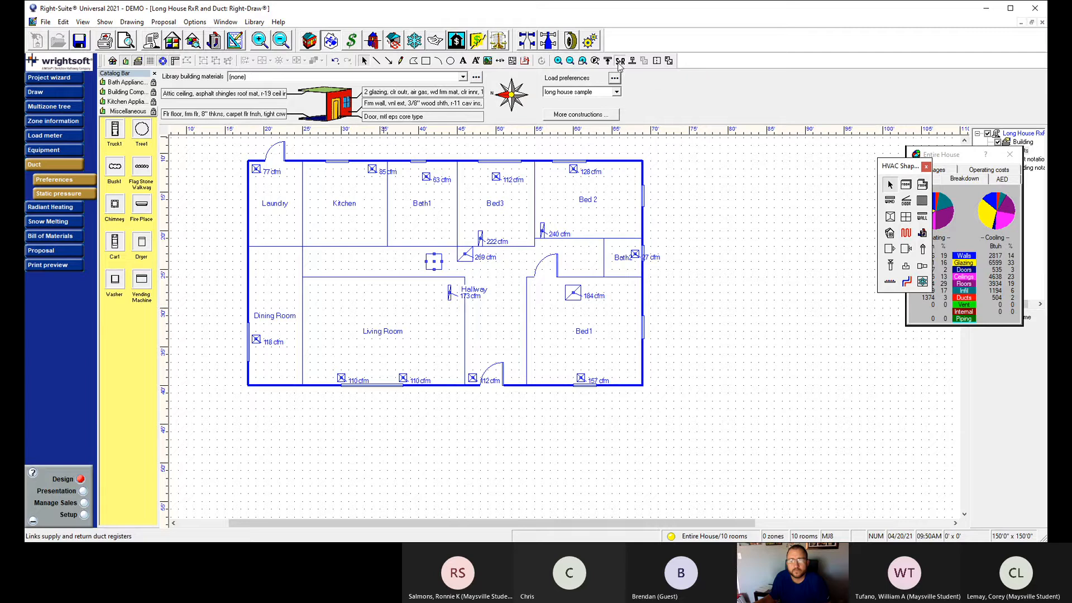
pyautogui.click(633, 242)
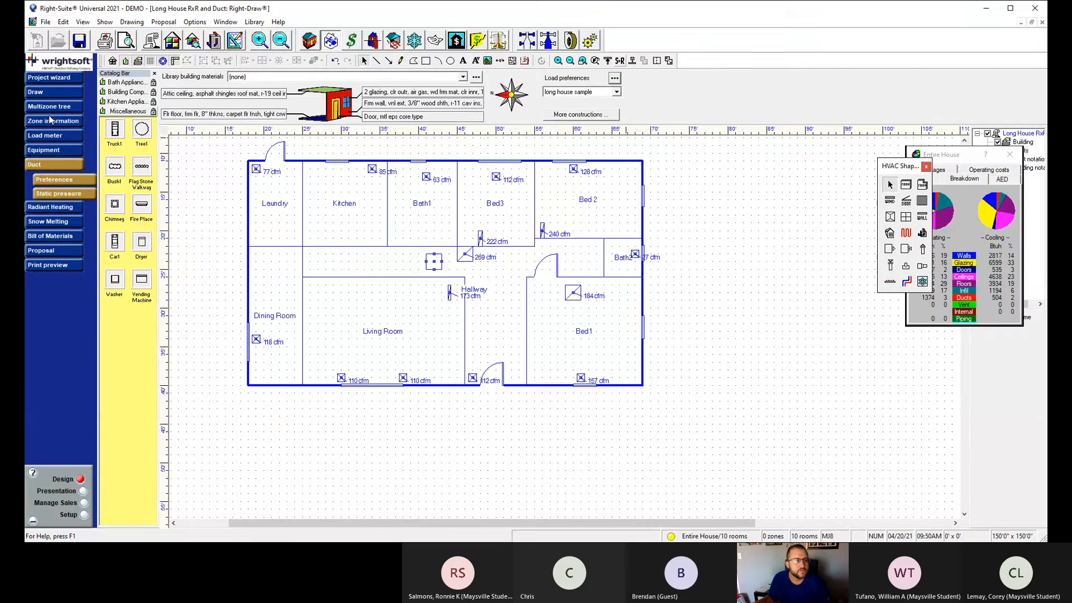
# Set the duct drawing mode to mixed one-two line supply and two line return ducts.
pyautogui.click(128, 23)
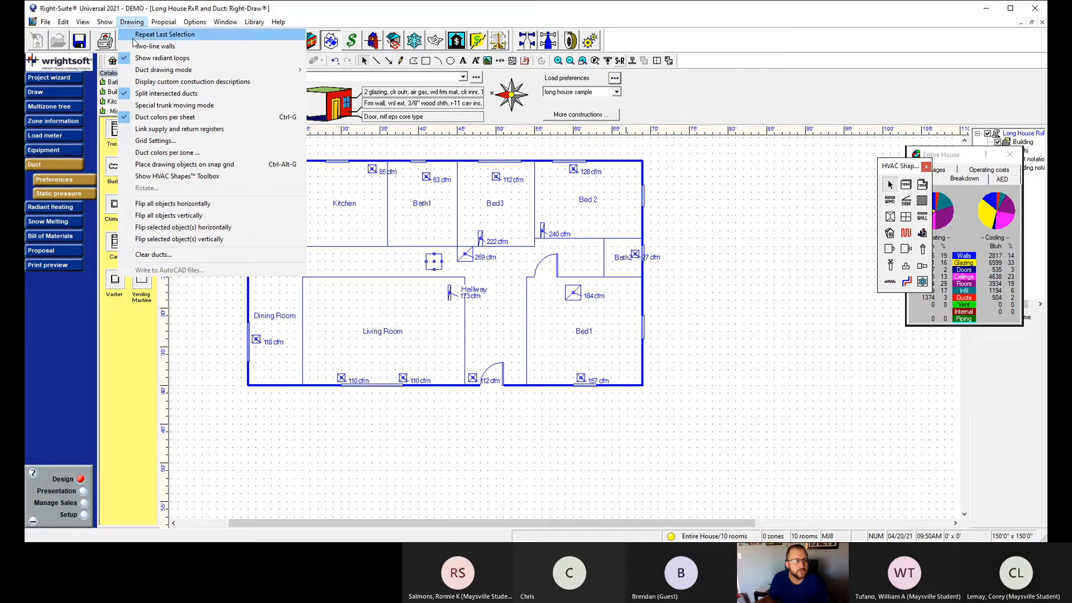
pyautogui.moveTo(151, 78)
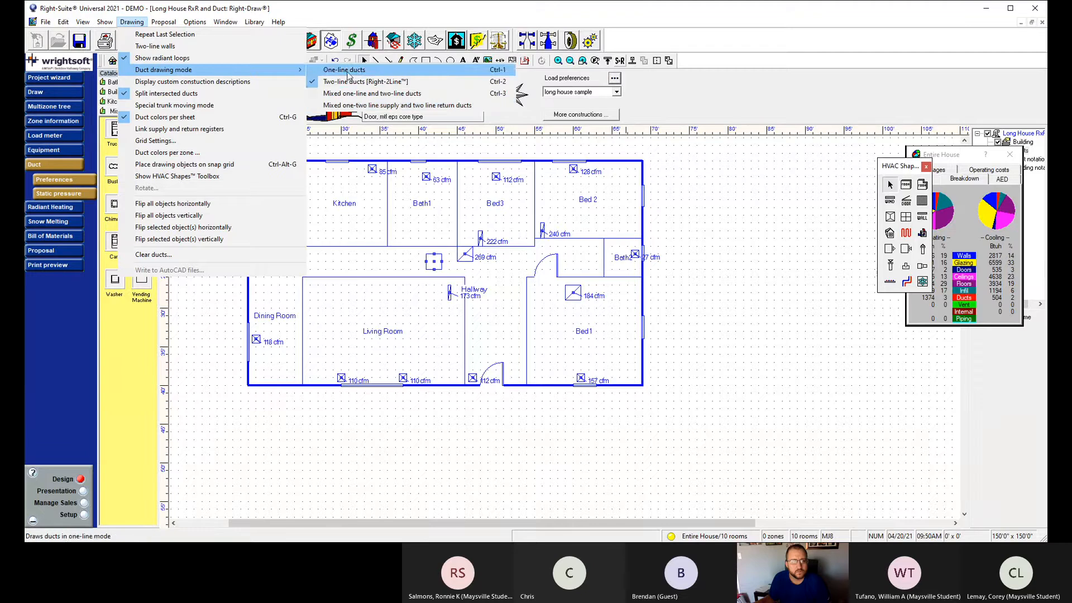
pyautogui.click(353, 106)
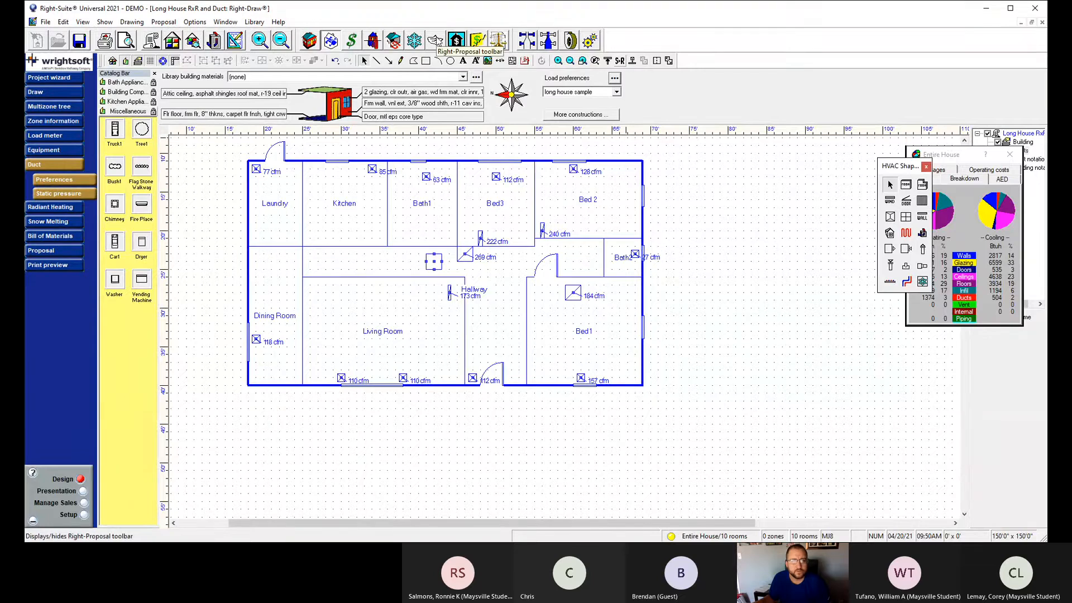
# Review the duct preferences and the air flow balancing worksheet for the entire house, and return to the floor plan drawing.
pyautogui.click(481, 45)
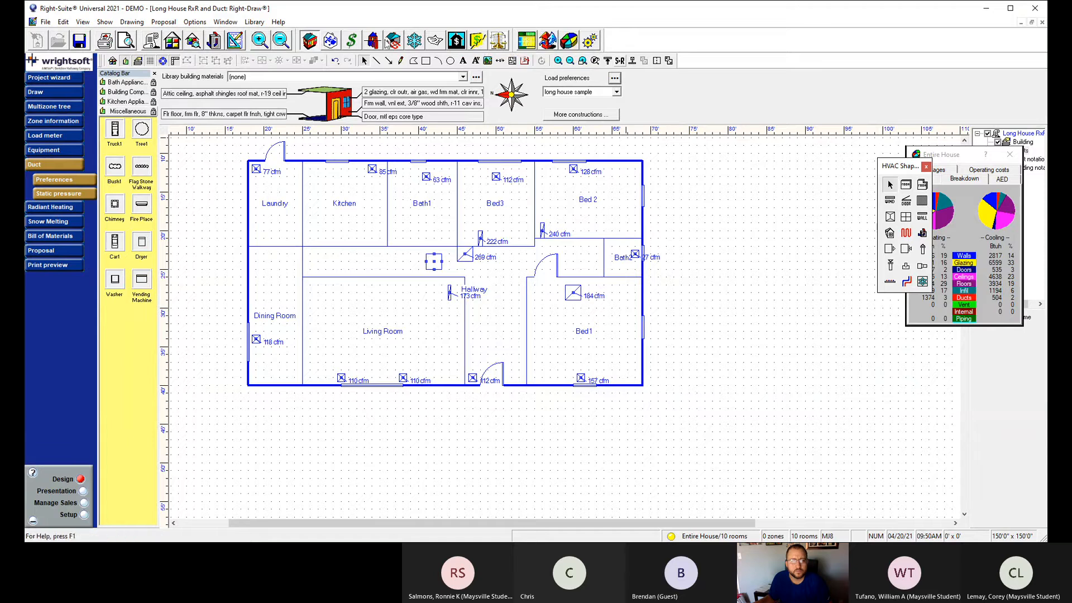
pyautogui.click(332, 42)
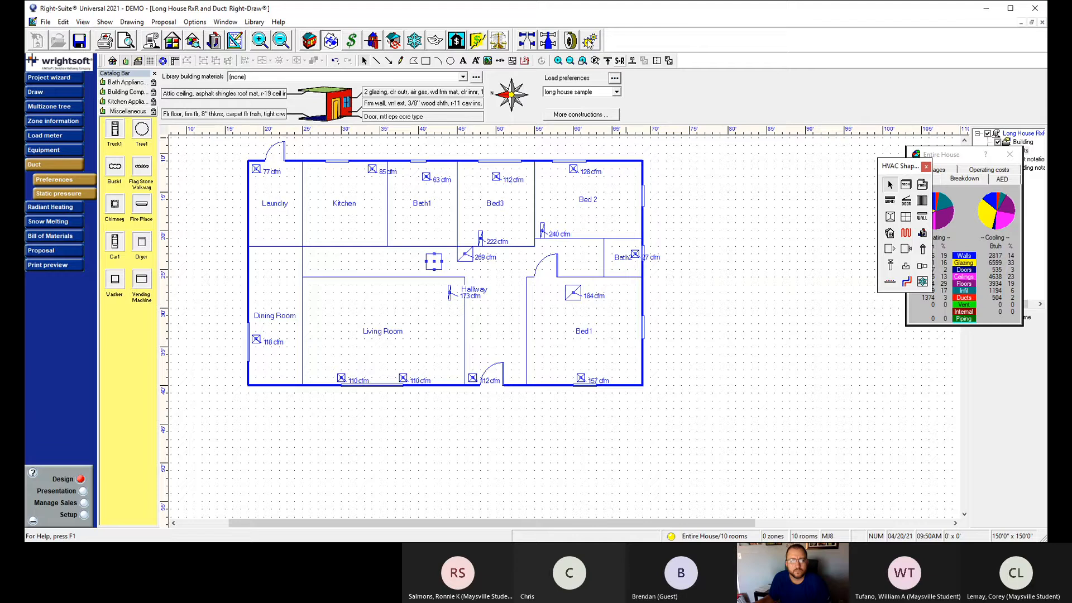
pyautogui.click(592, 41)
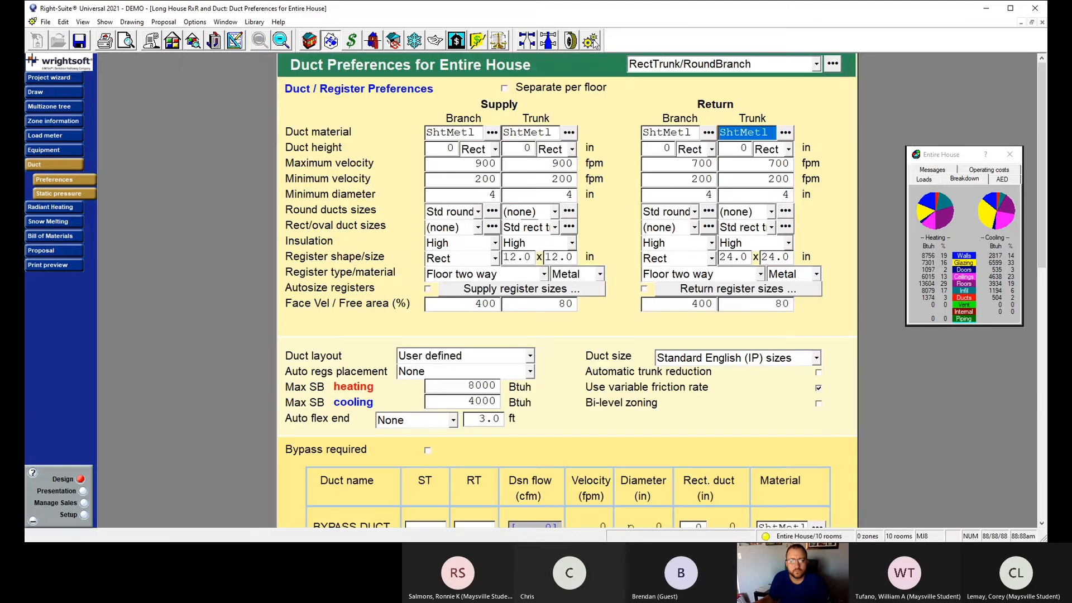
pyautogui.click(499, 41)
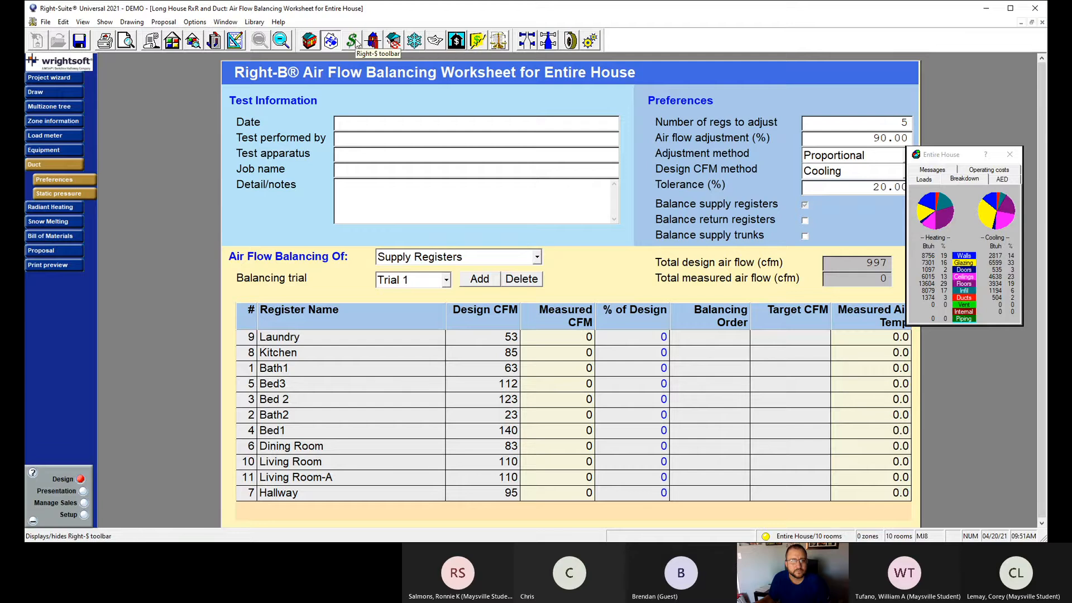
pyautogui.click(232, 44)
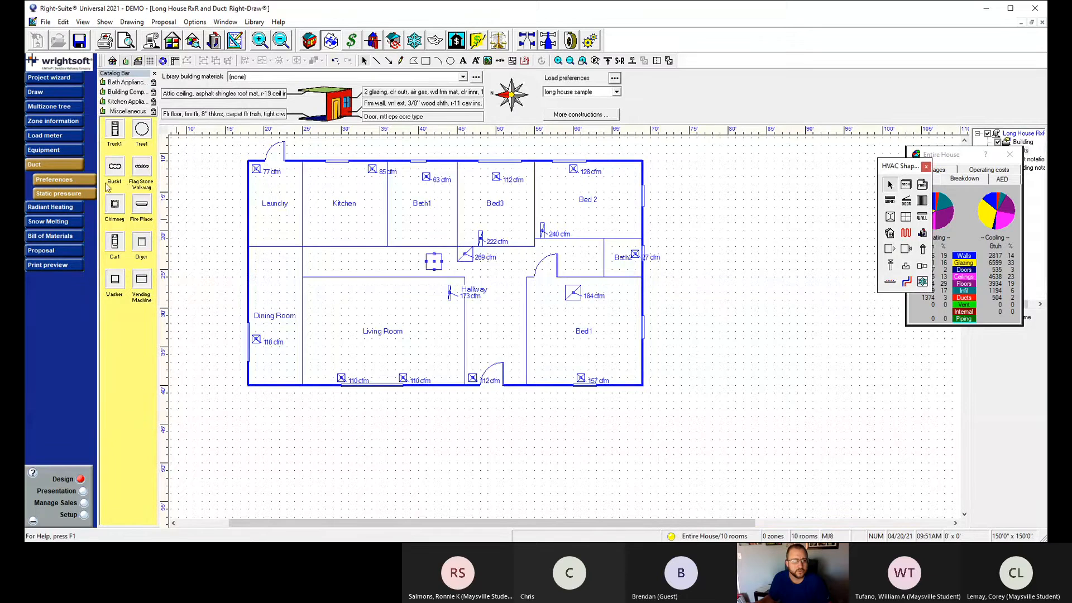
pyautogui.click(117, 128)
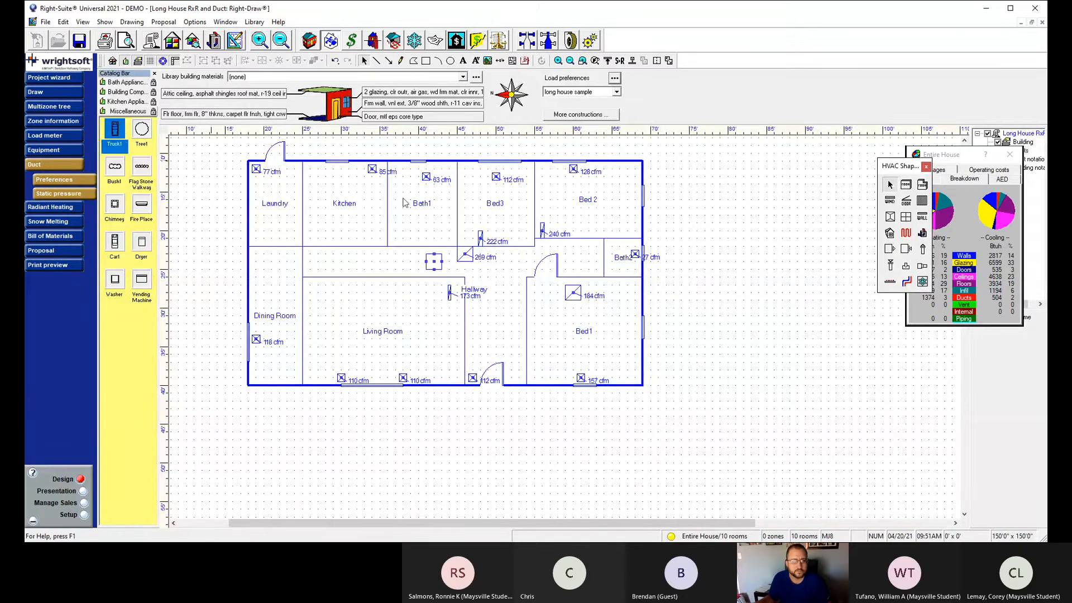
pyautogui.moveTo(674, 202); pyautogui.dragTo(736, 221)
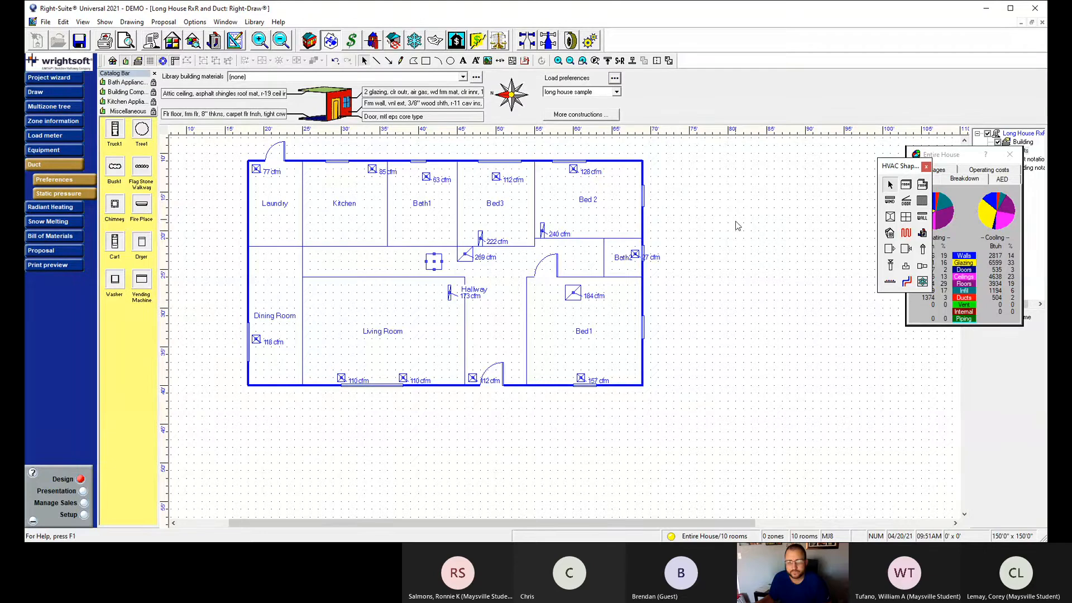
pyautogui.click(117, 131)
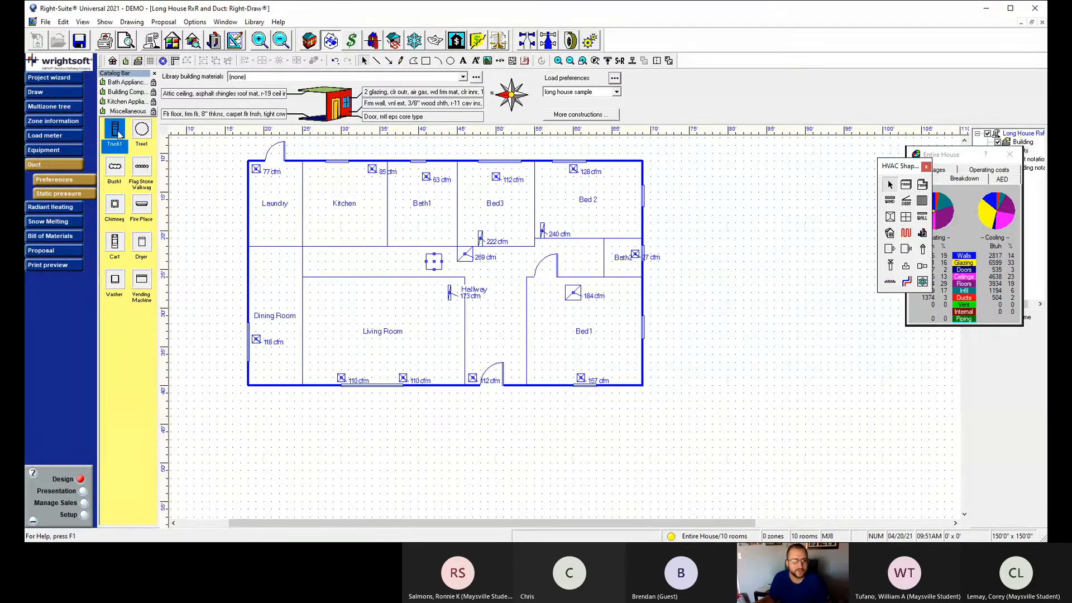
pyautogui.click(116, 172)
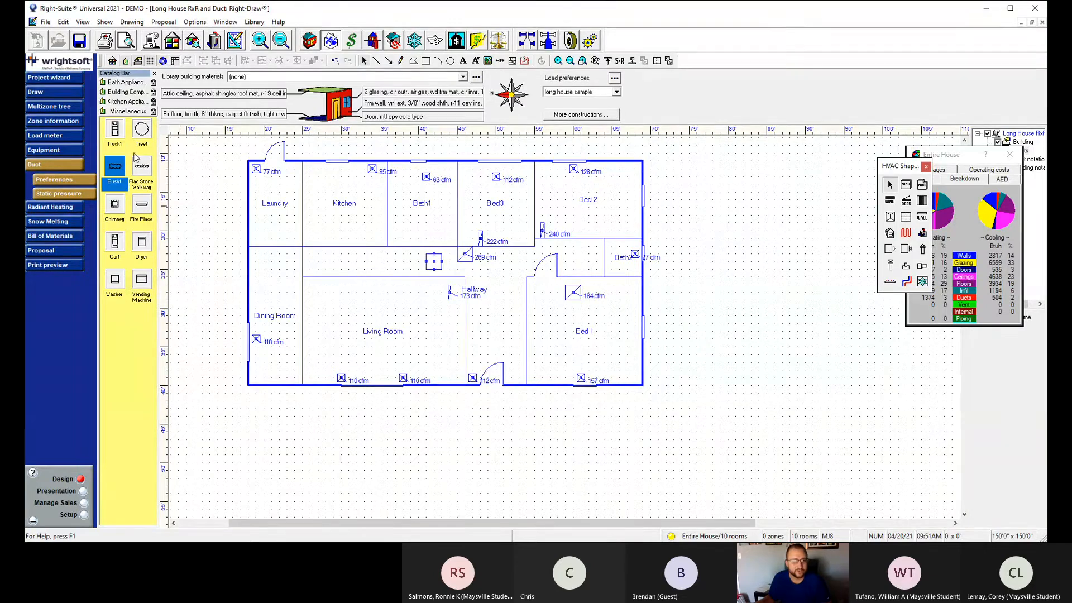
pyautogui.click(48, 96)
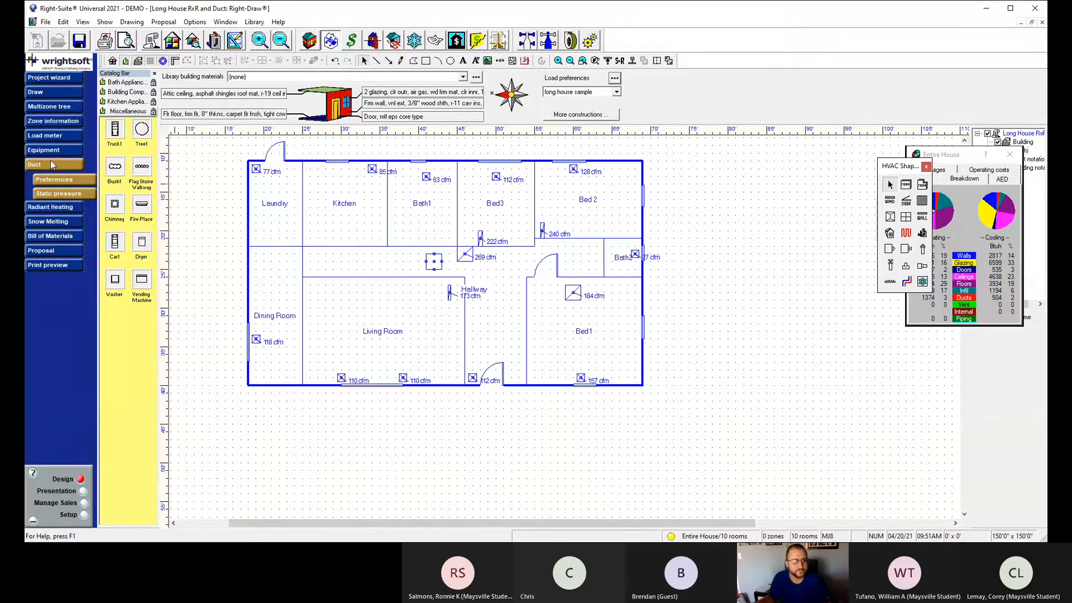
pyautogui.click(50, 164)
pyautogui.click(46, 94)
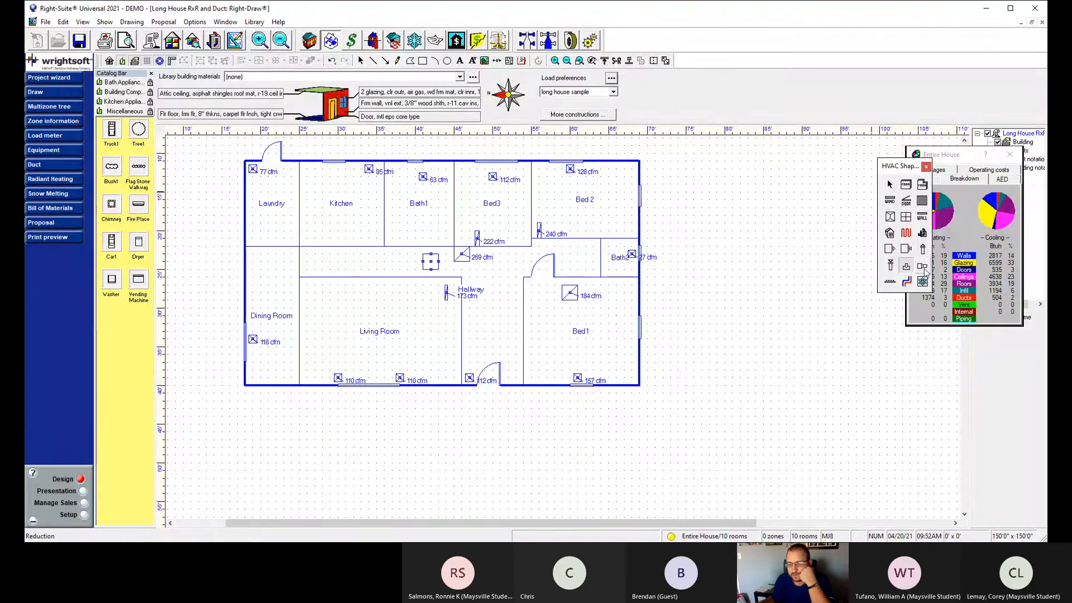
pyautogui.click(922, 234)
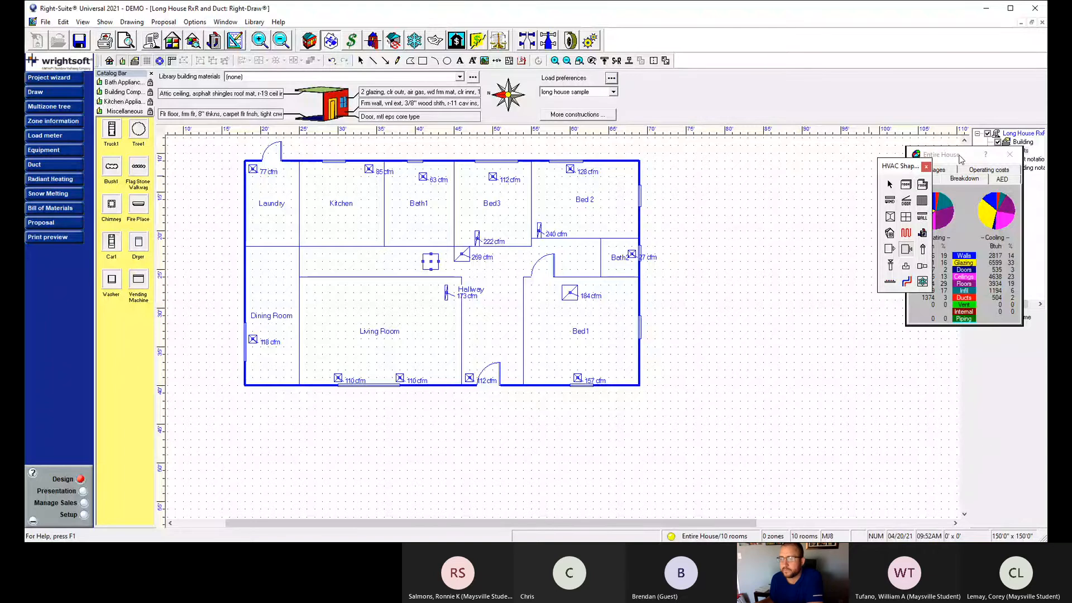
# Move the Entire House load summary clear of the layer list and check the commands available for the Ducts layer.
pyautogui.moveTo(960, 160); pyautogui.dragTo(812, 168)
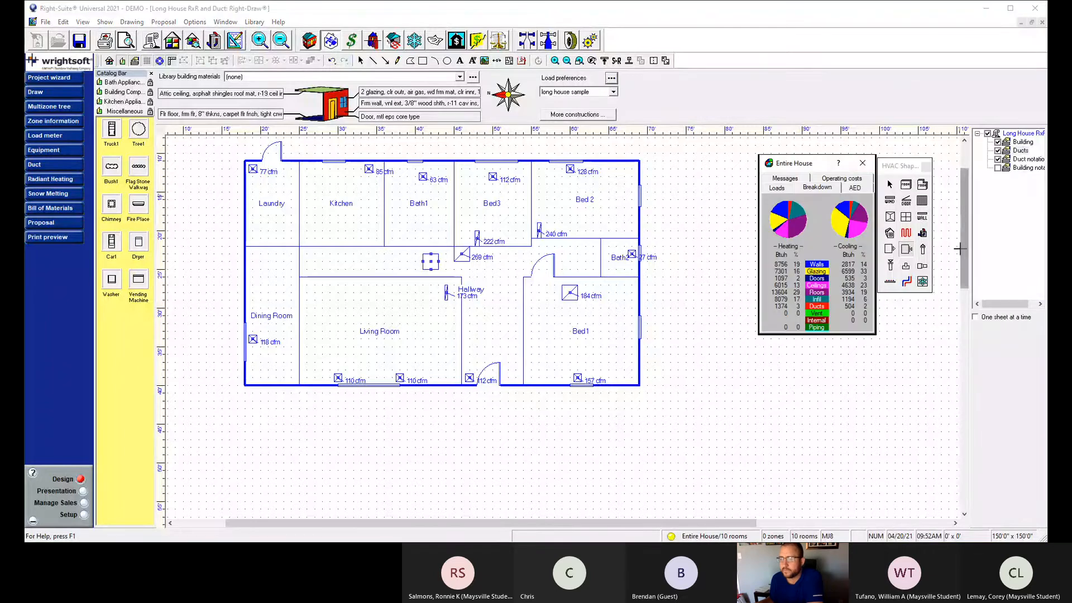
pyautogui.rightClick(1009, 185)
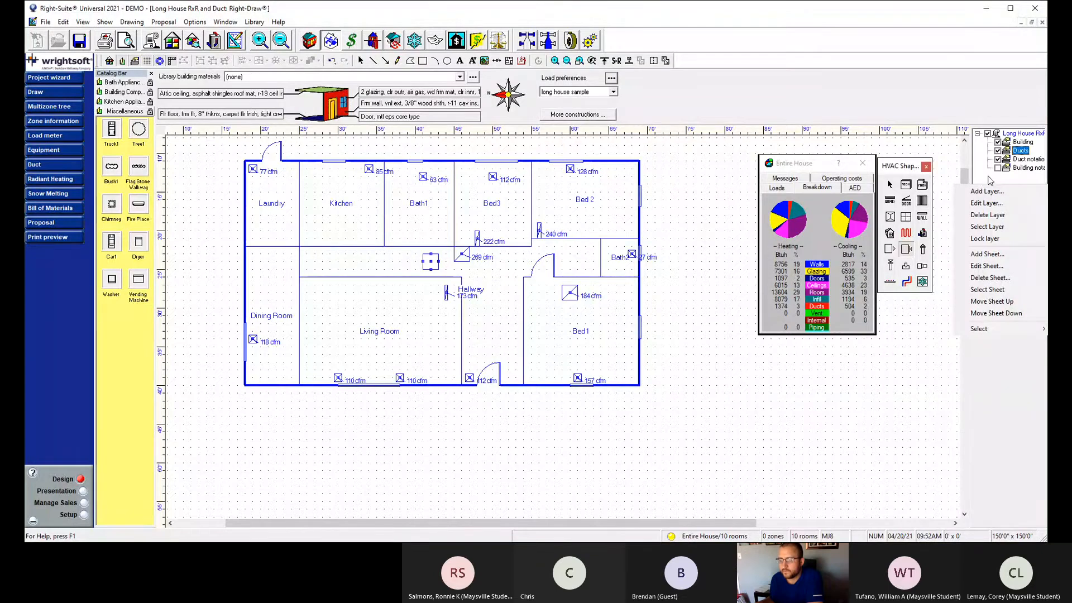
pyautogui.click(990, 182)
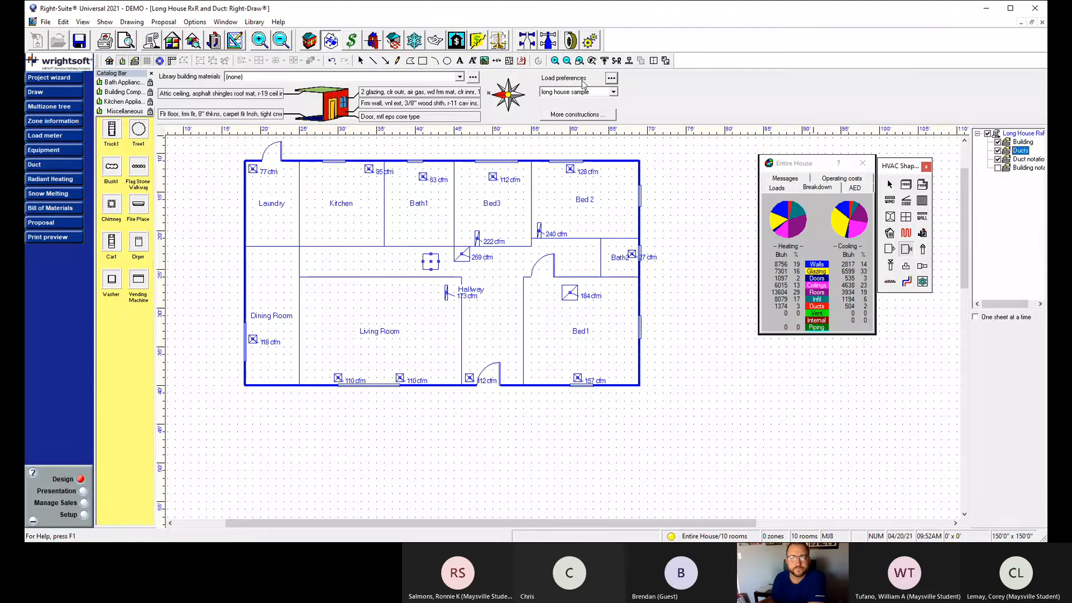
# Check the additional default constructions and the available library building materials without changing them.
pyautogui.click(553, 118)
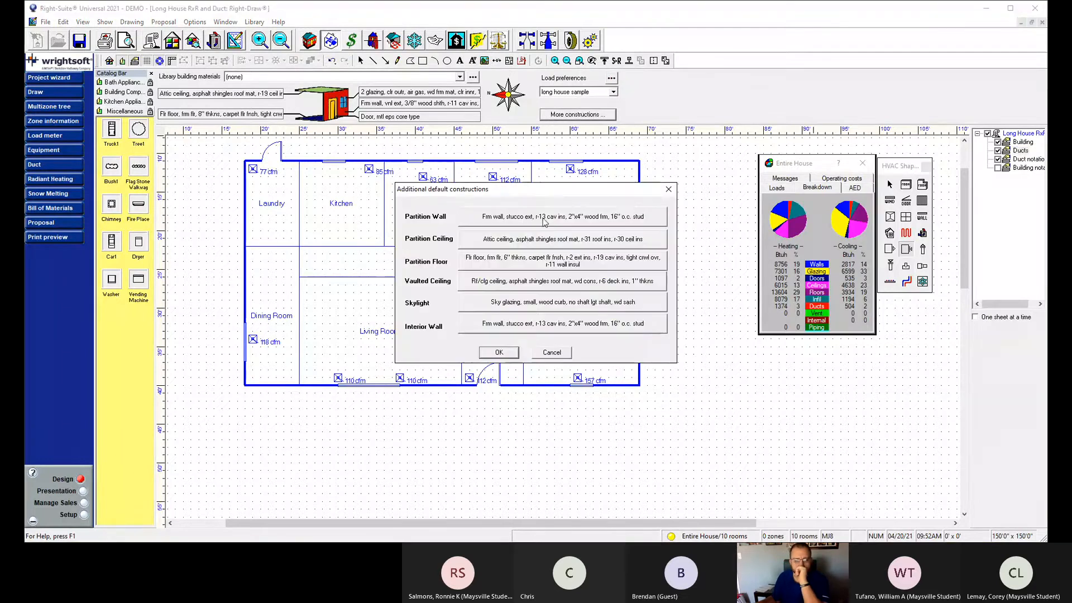
pyautogui.click(669, 188)
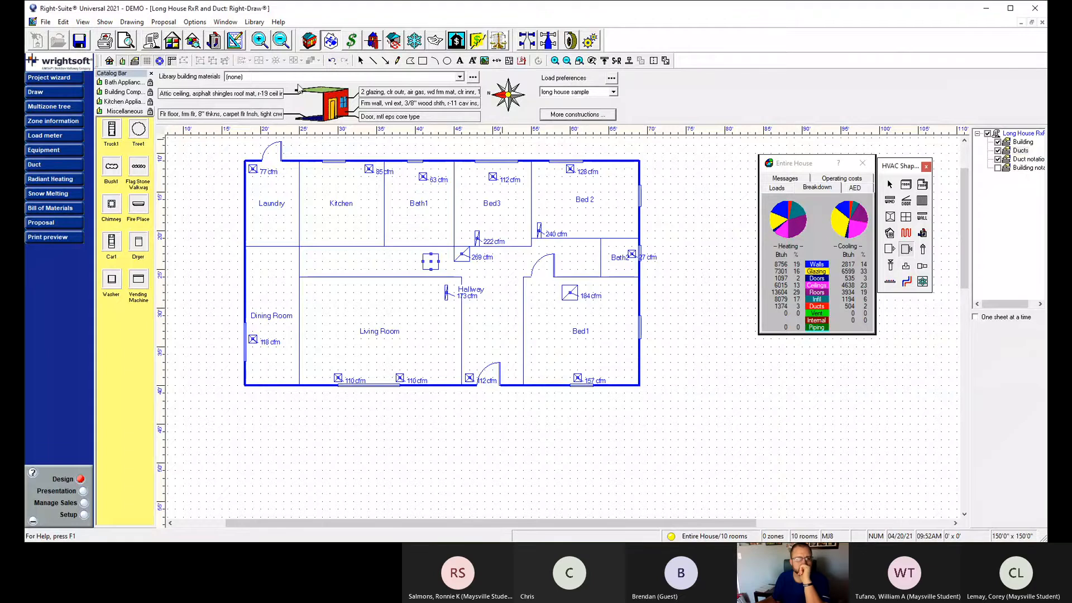
pyautogui.click(460, 77)
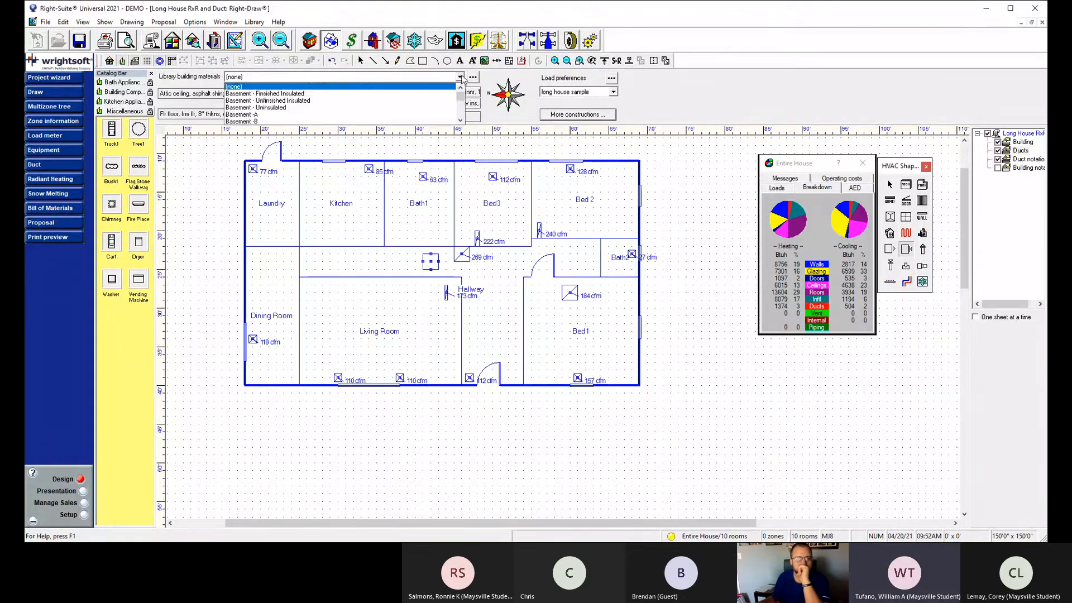
pyautogui.click(461, 78)
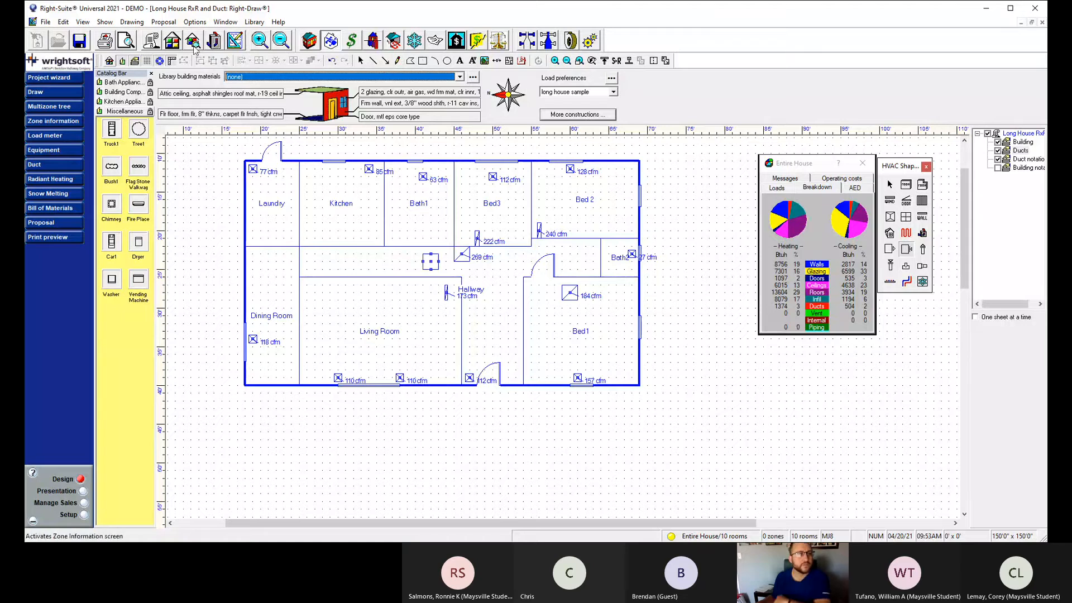
# Review the Right-D supply branches for the entire house and return to the floor plan drawing.
pyautogui.click(105, 22)
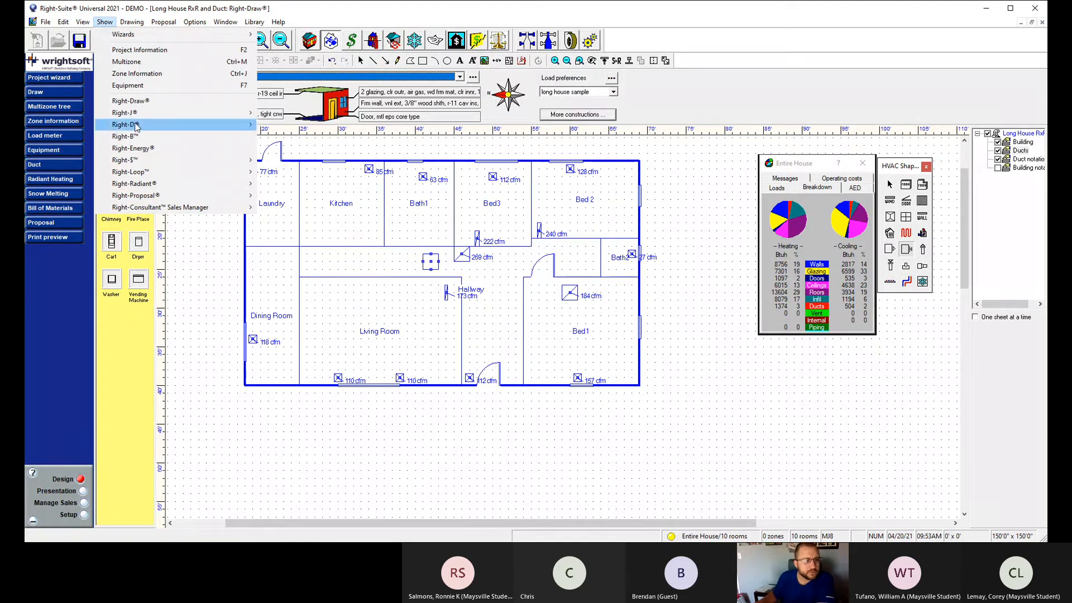
pyautogui.moveTo(137, 127)
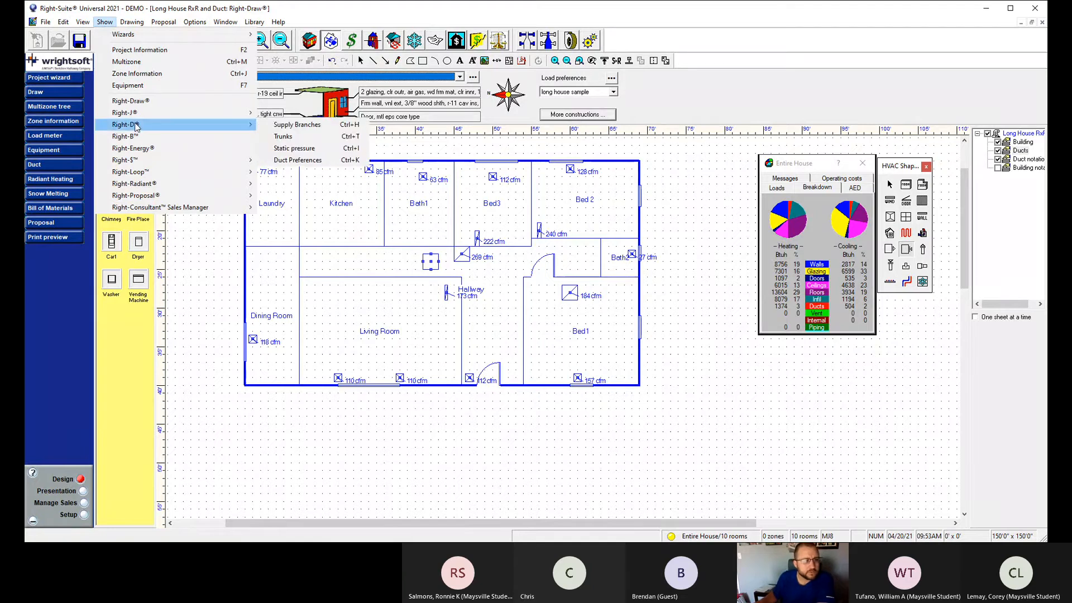
pyautogui.click(300, 125)
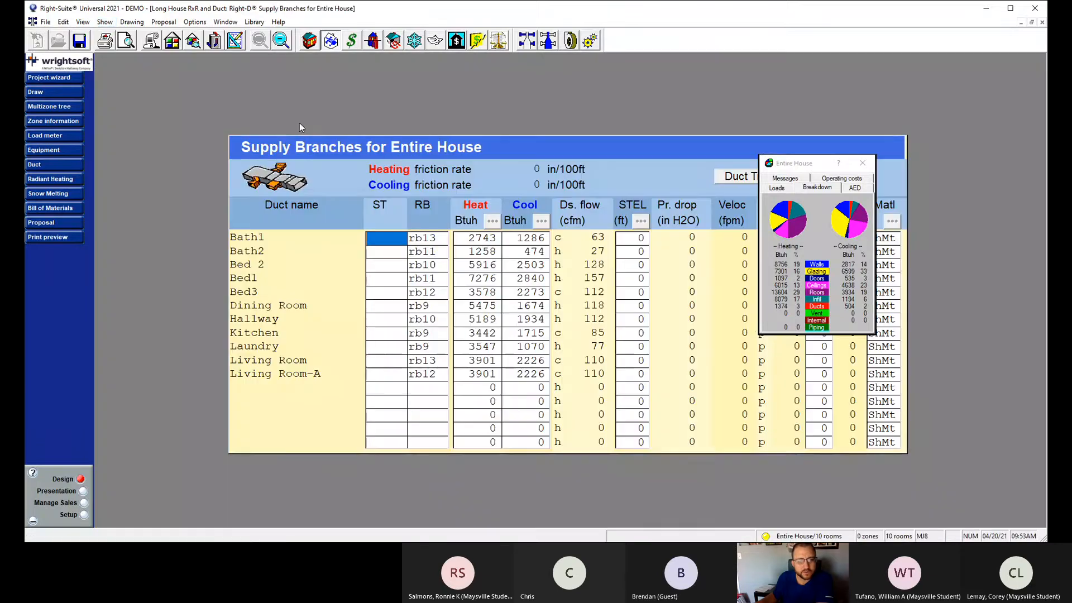
pyautogui.click(105, 23)
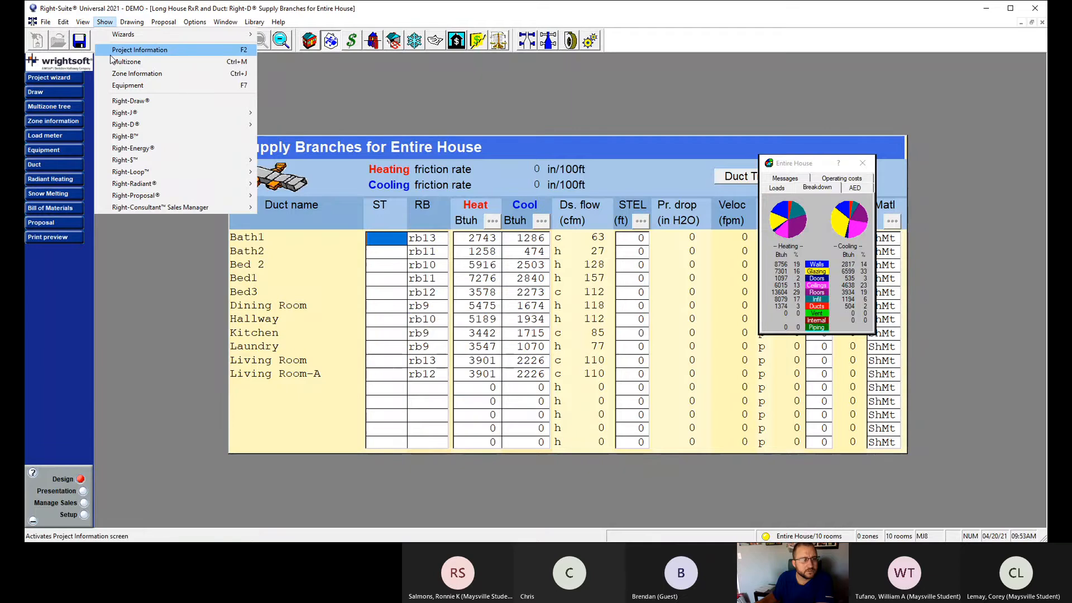
pyautogui.click(131, 100)
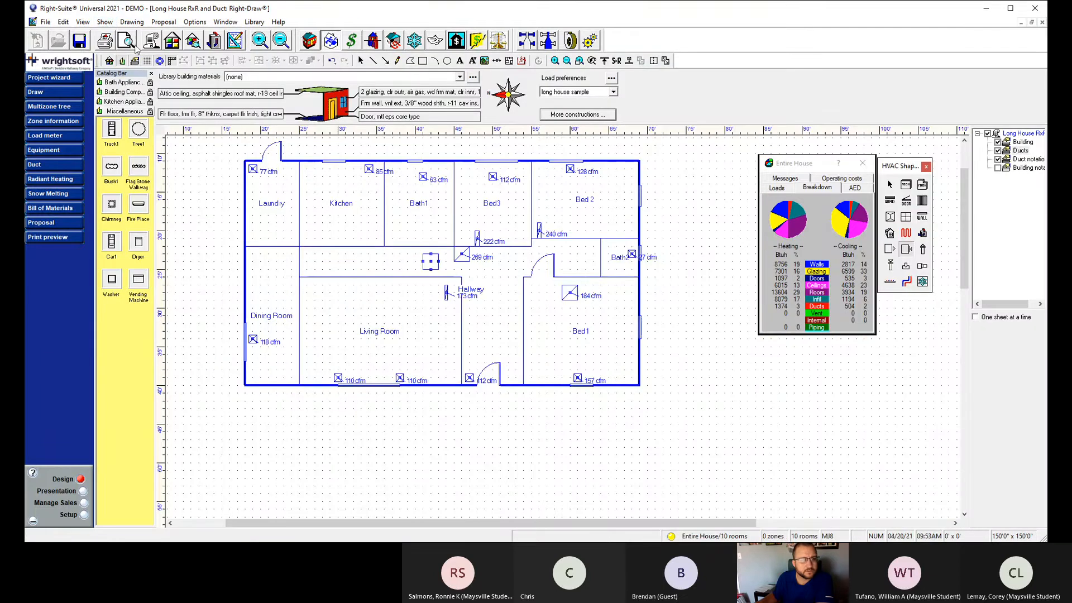
# Call up the HVAC Shapes toolbox and look through the available Right-D duct screens and view options.
pyautogui.click(132, 23)
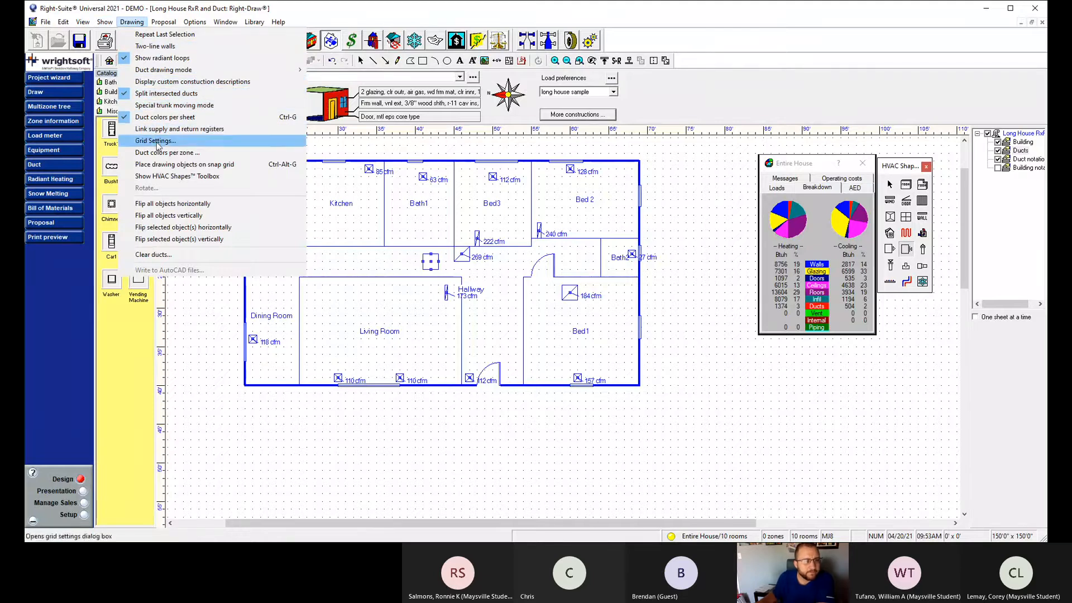
pyautogui.click(159, 177)
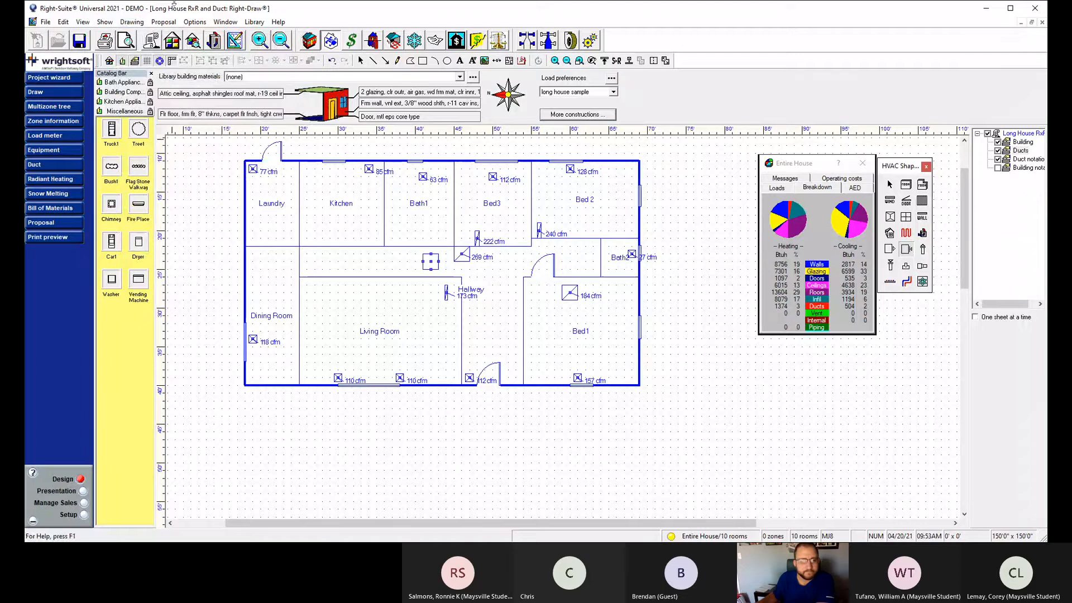
pyautogui.click(104, 23)
pyautogui.click(108, 23)
pyautogui.click(107, 23)
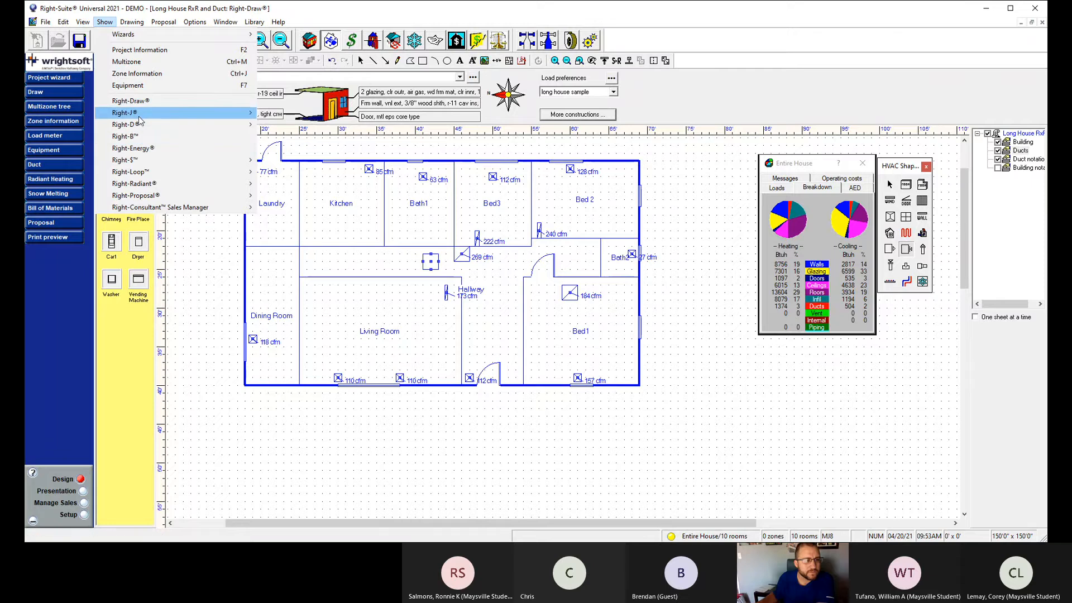
pyautogui.moveTo(140, 118)
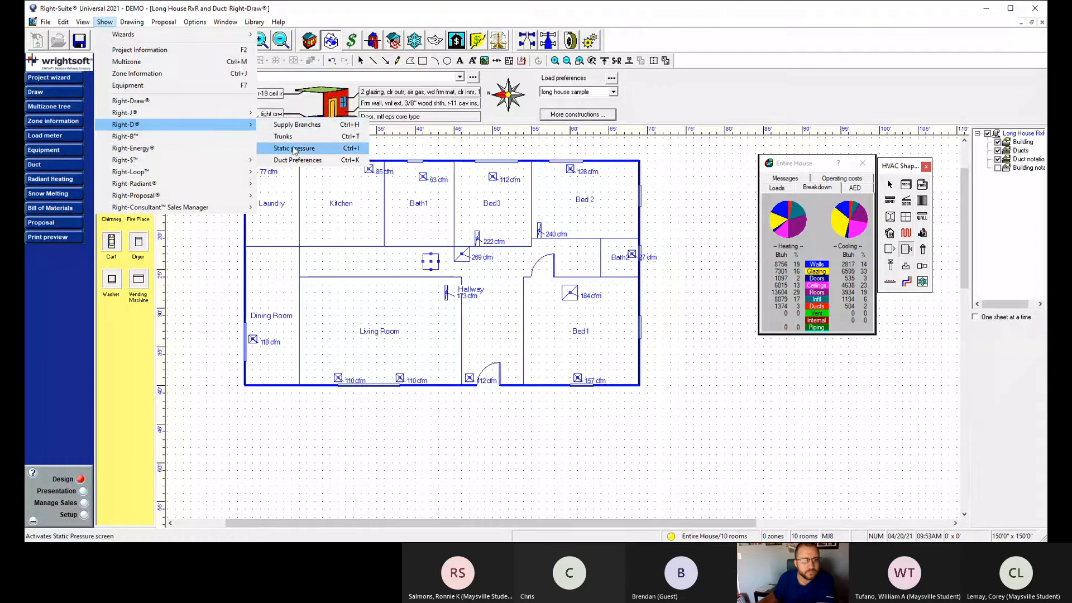
pyautogui.moveTo(84, 23)
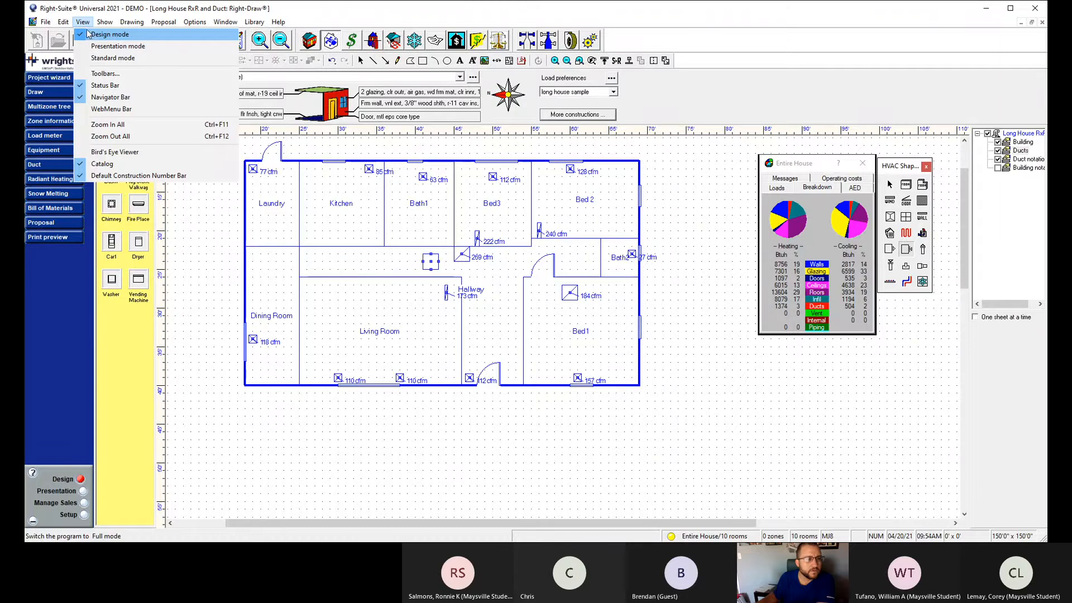
# Select ACCA Manual D [Right-D] as the duct calculation method.
pyautogui.moveTo(142, 23)
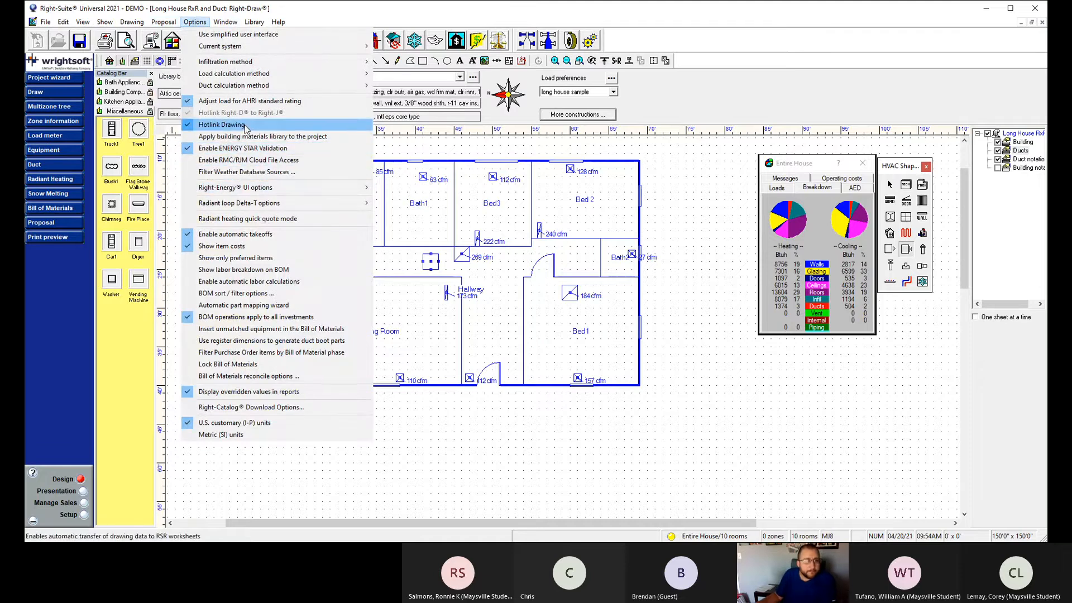
pyautogui.moveTo(246, 89)
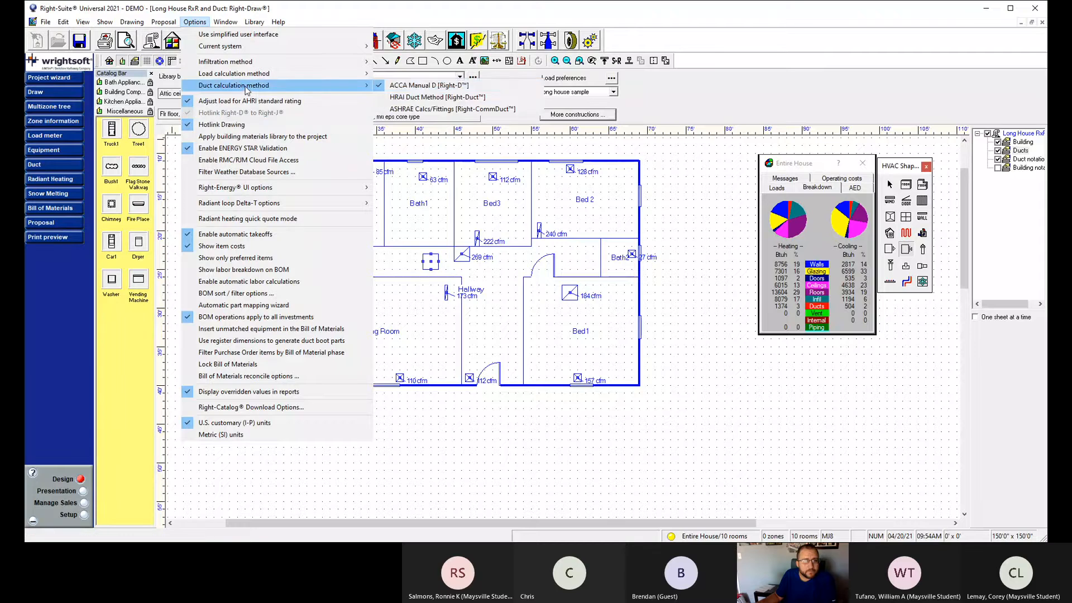
pyautogui.click(427, 85)
pyautogui.click(254, 22)
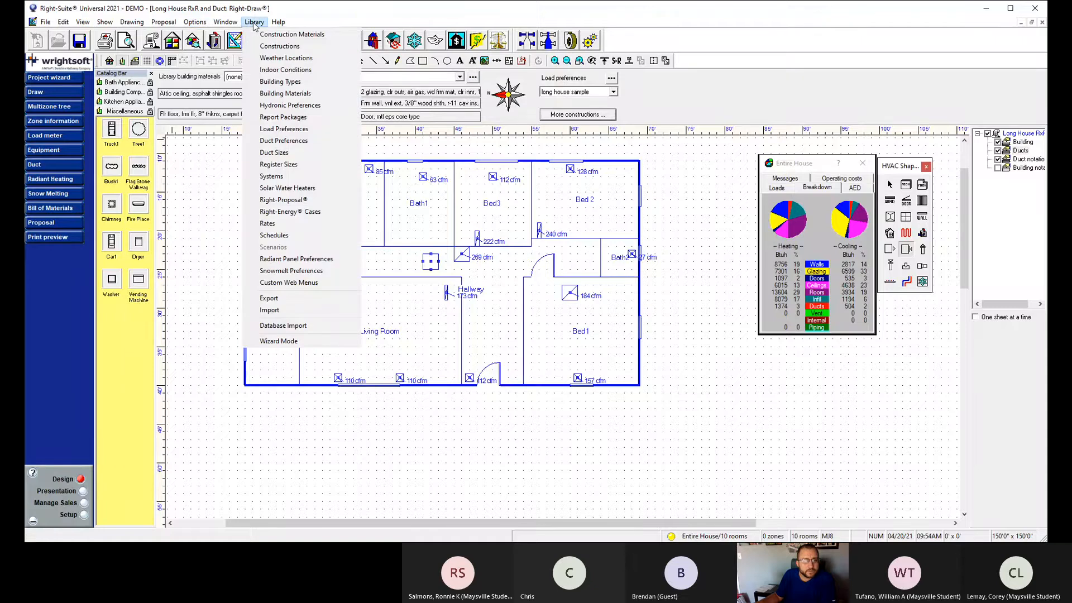
pyautogui.moveTo(277, 22)
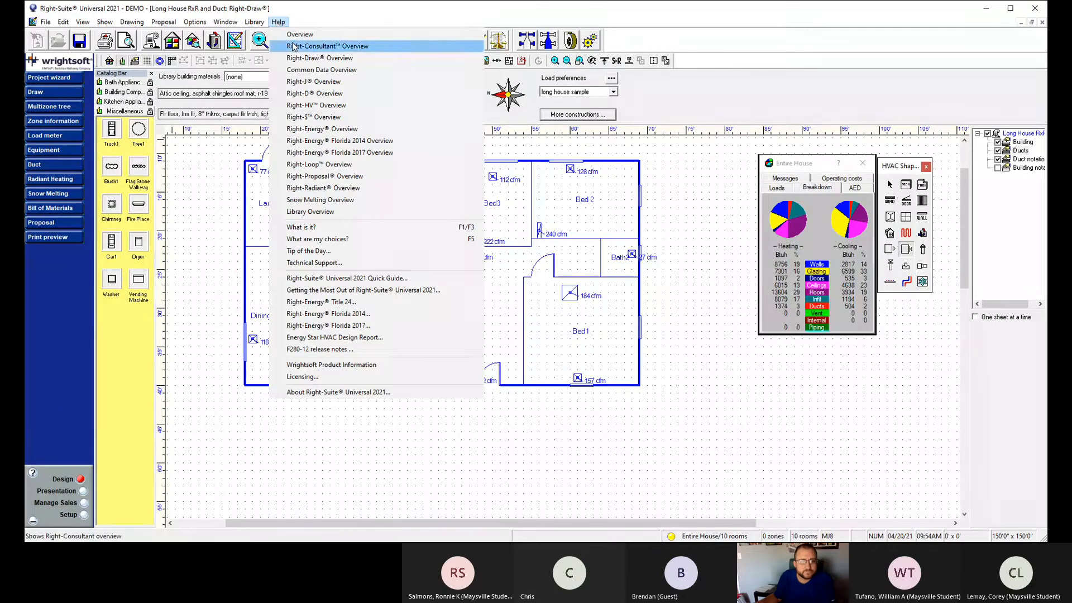
pyautogui.click(233, 212)
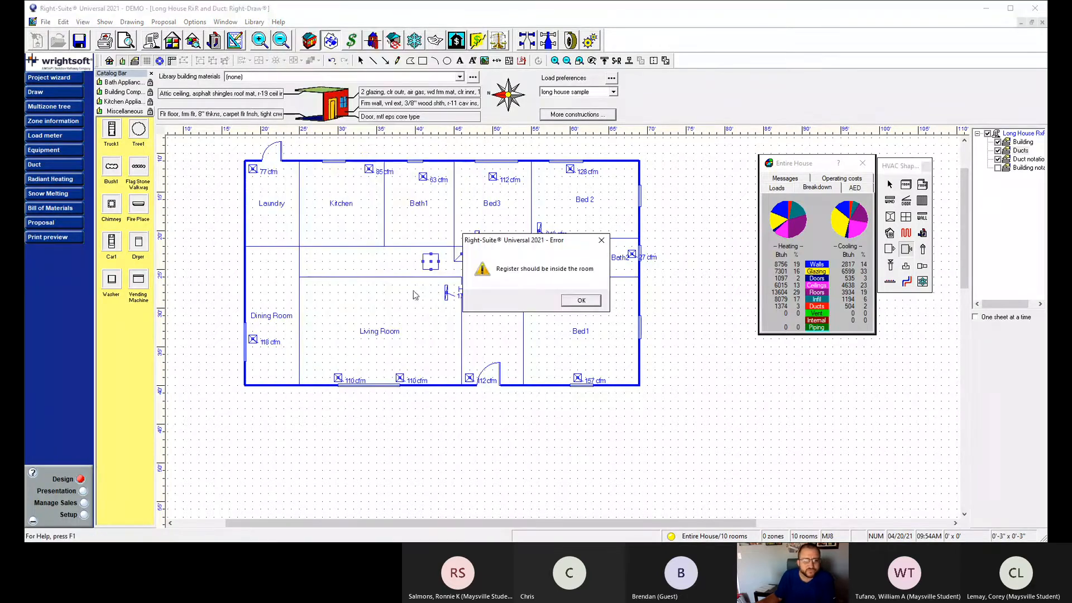
pyautogui.click(565, 300)
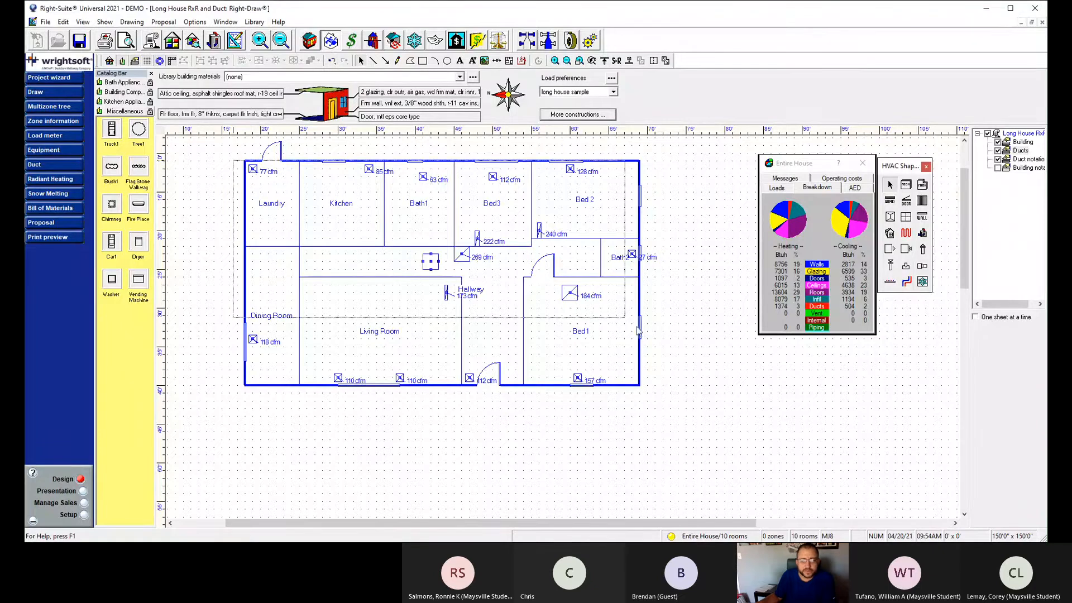
pyautogui.hotkey('ctrl', 'a')
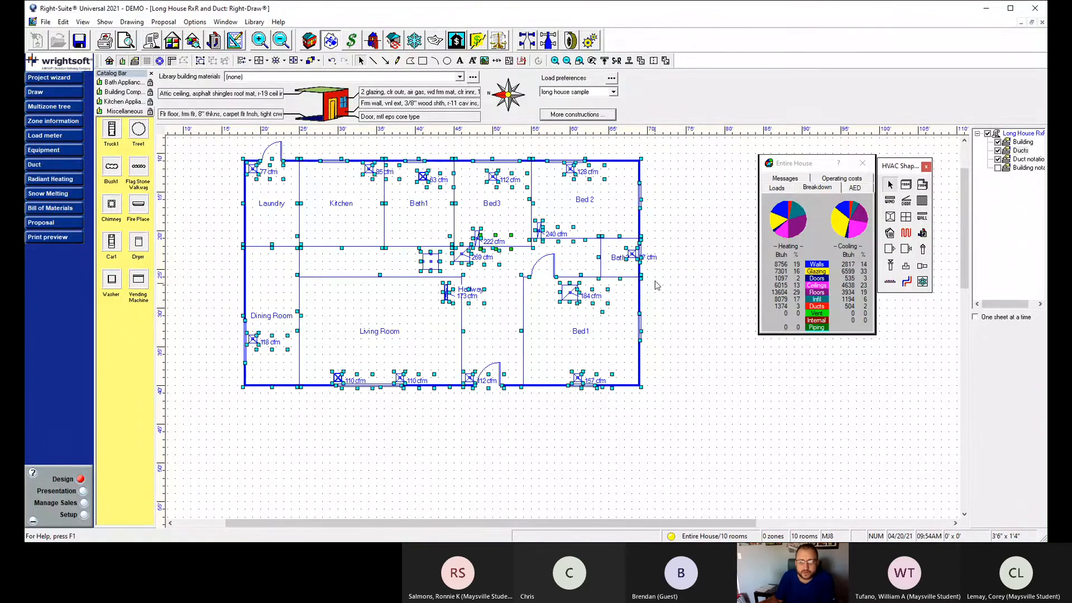
pyautogui.click(657, 285)
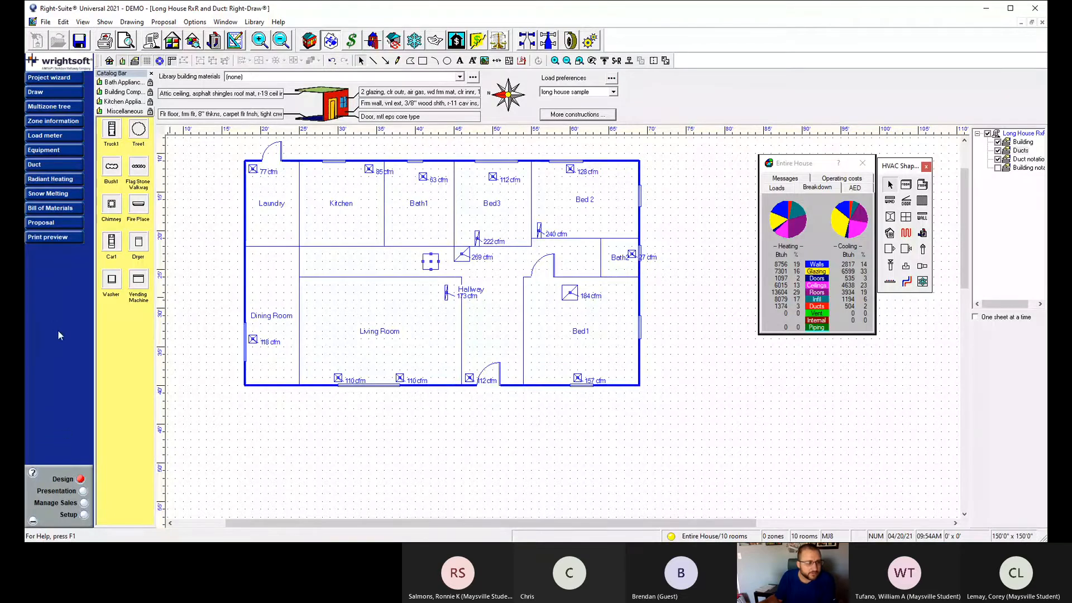
pyautogui.scroll(1, 188, 336)
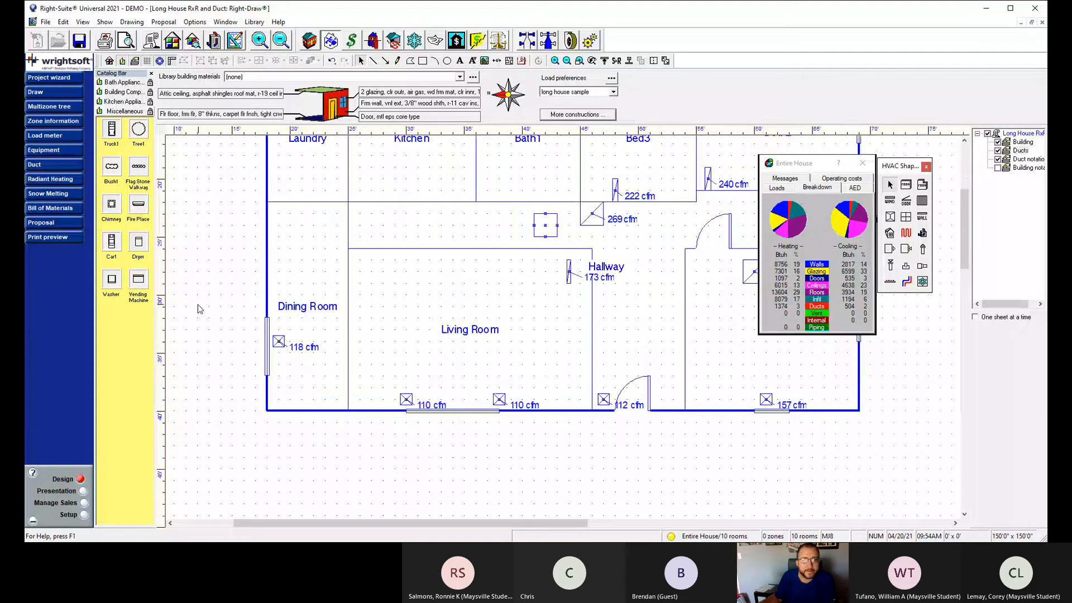
pyautogui.scroll(-1, 199, 308)
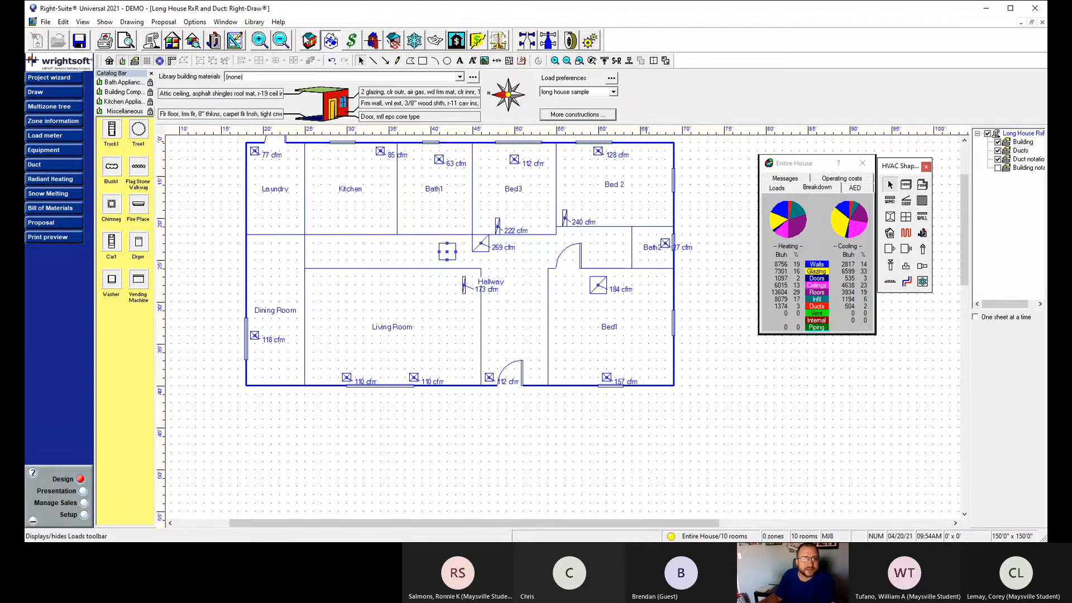
pyautogui.click(45, 22)
pyautogui.click(102, 76)
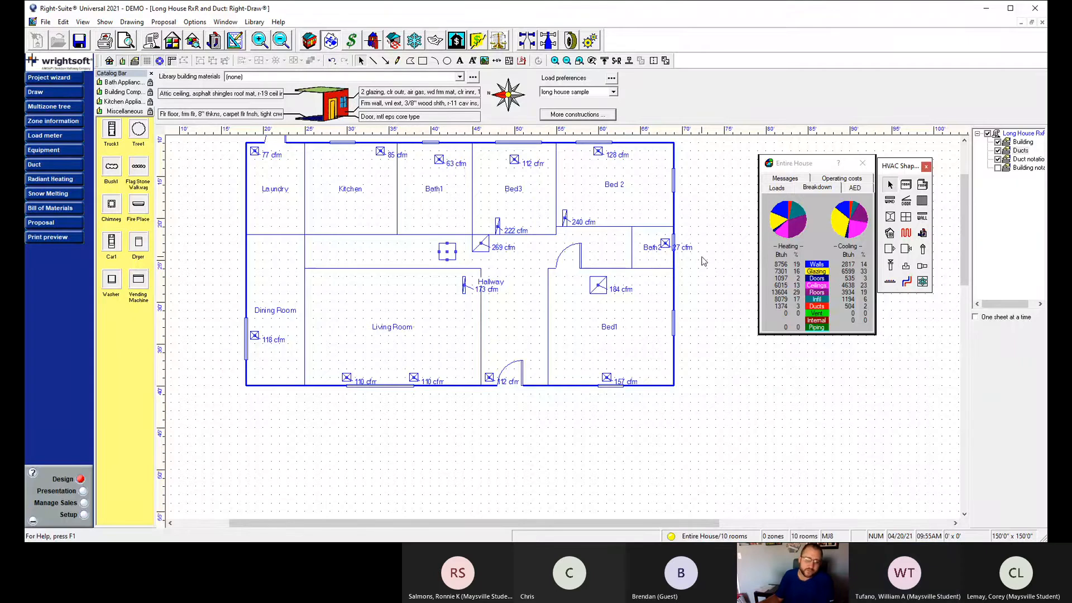
pyautogui.moveTo(966, 229); pyautogui.dragTo(971, 213)
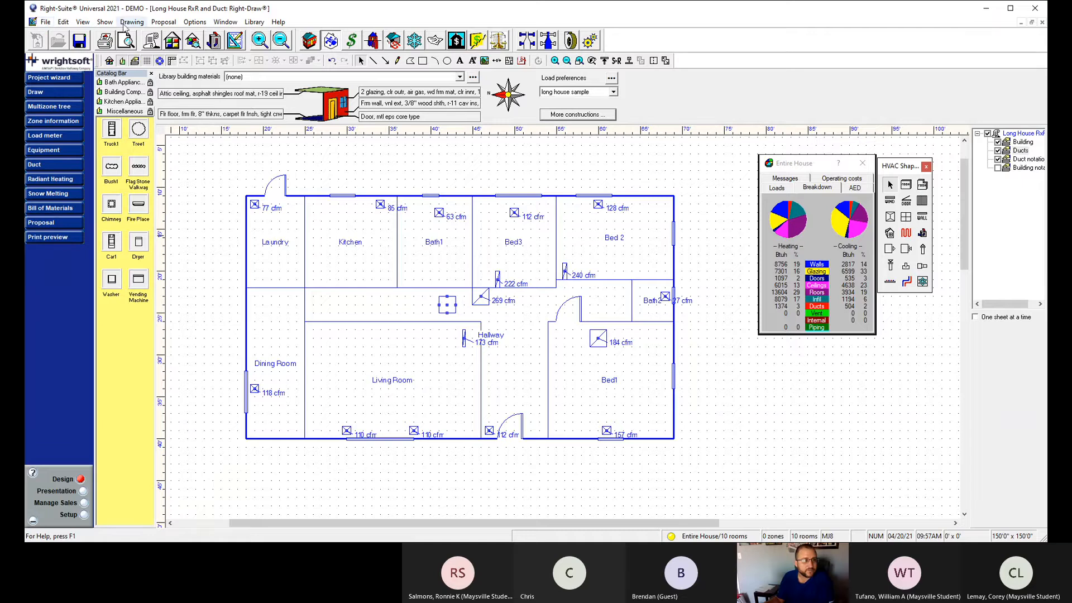
pyautogui.click(63, 22)
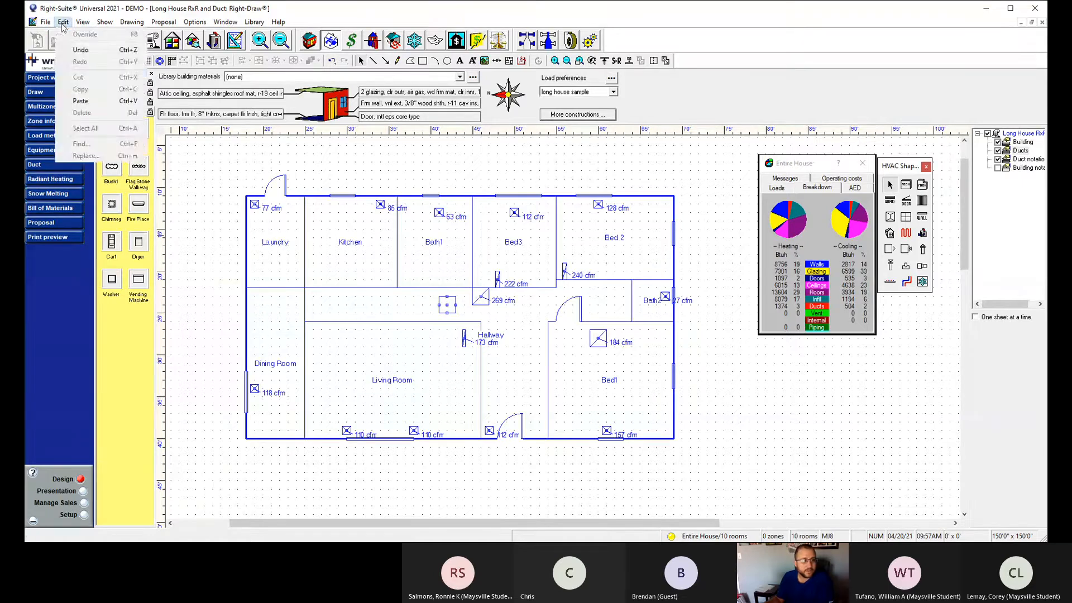
pyautogui.click(63, 21)
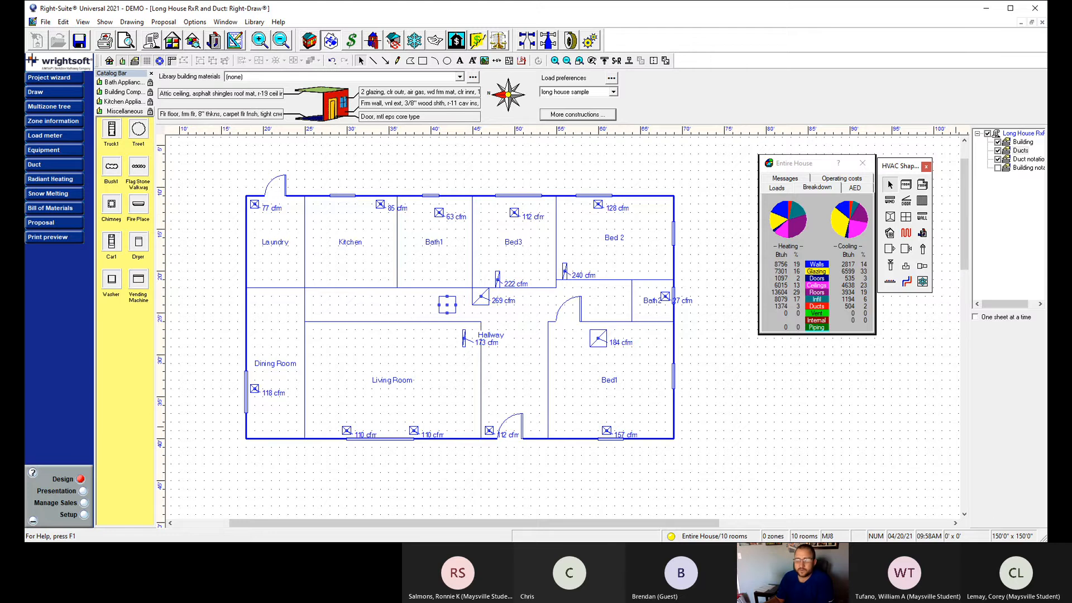
pyautogui.scroll(-1, 699, 316)
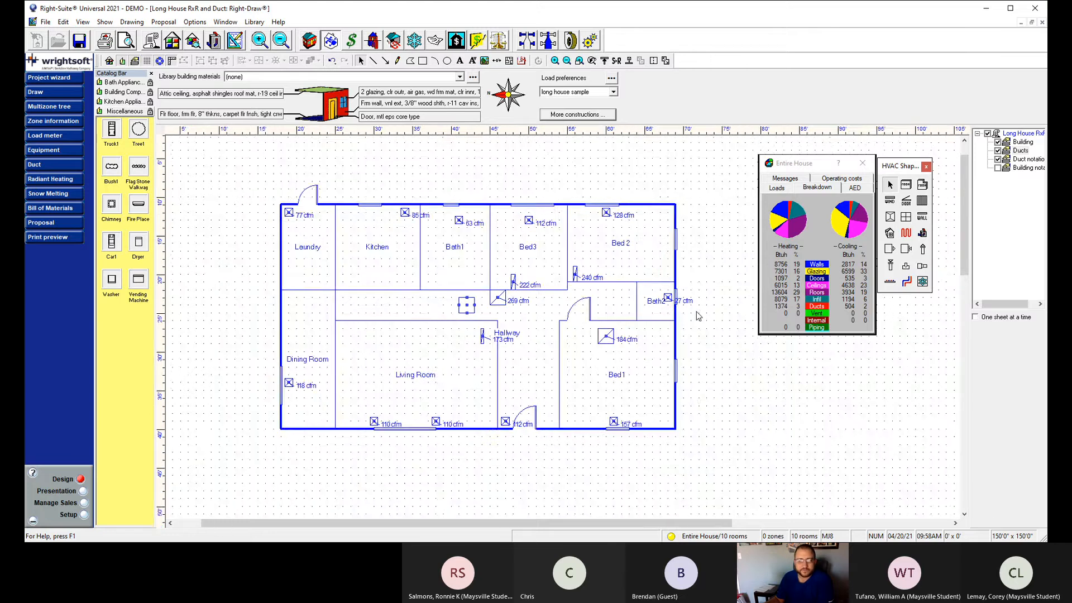
pyautogui.scroll(2, 699, 316)
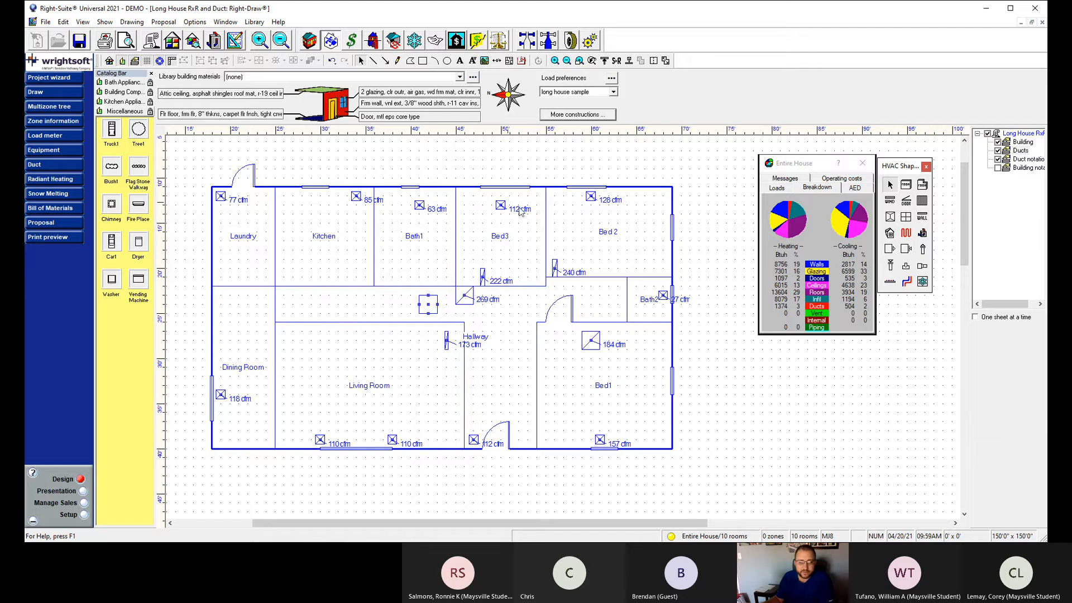
pyautogui.click(1005, 505)
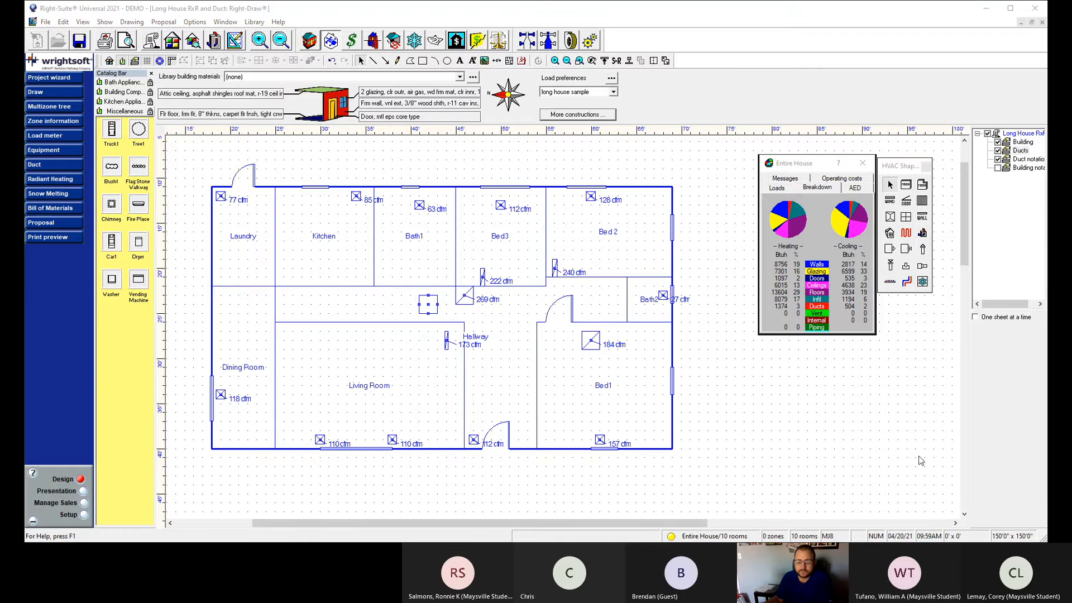
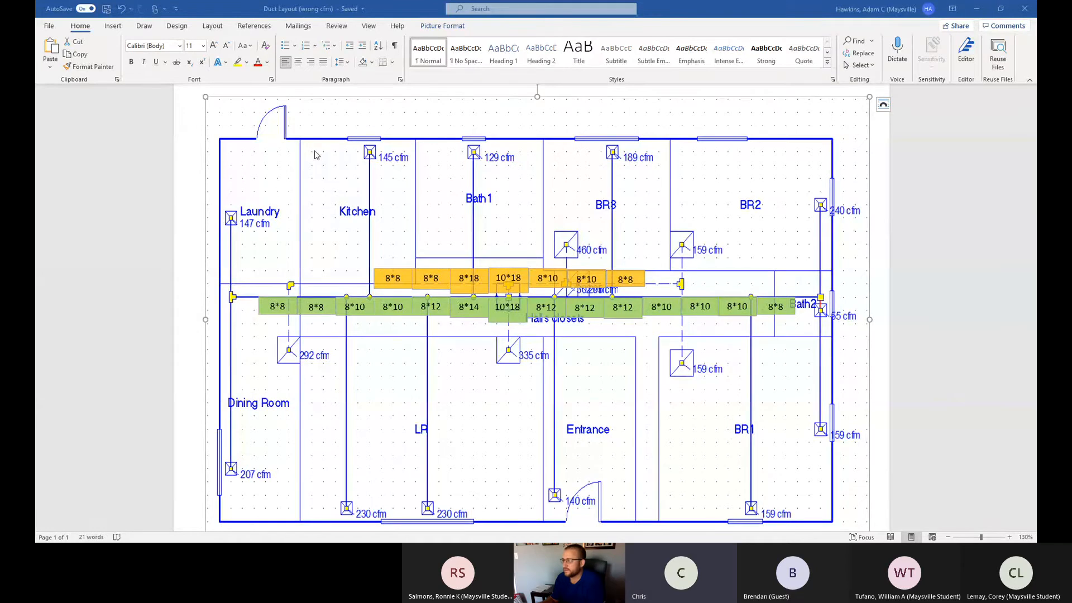
# In the Word document Duct Layout (wrong cfm), replace the old floor plan picture with the copied Long House floor plan.
pyautogui.press('Delete')
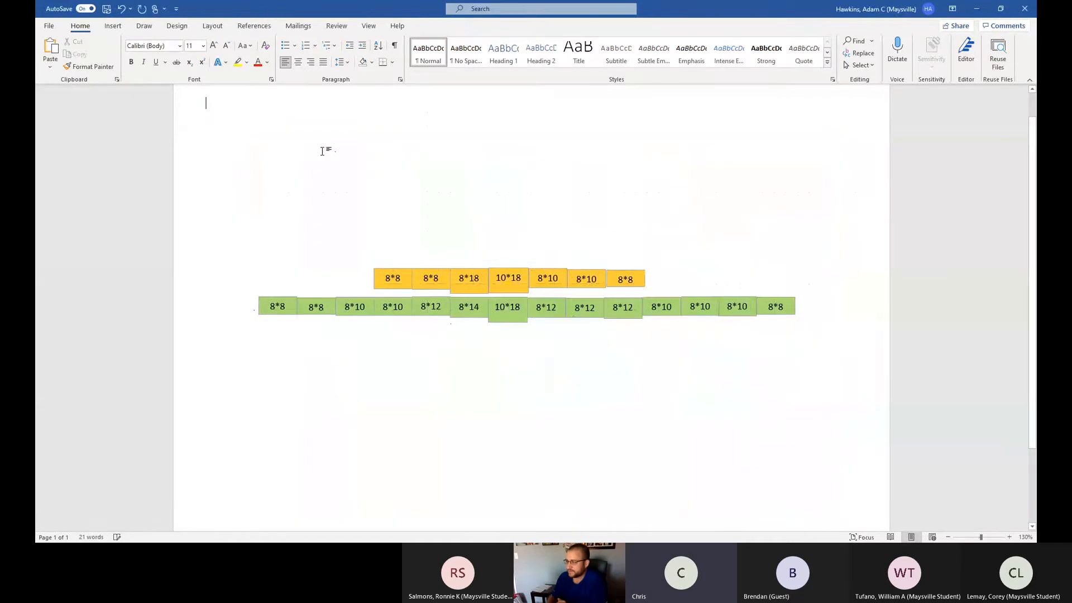
pyautogui.rightClick(210, 112)
pyautogui.click(234, 175)
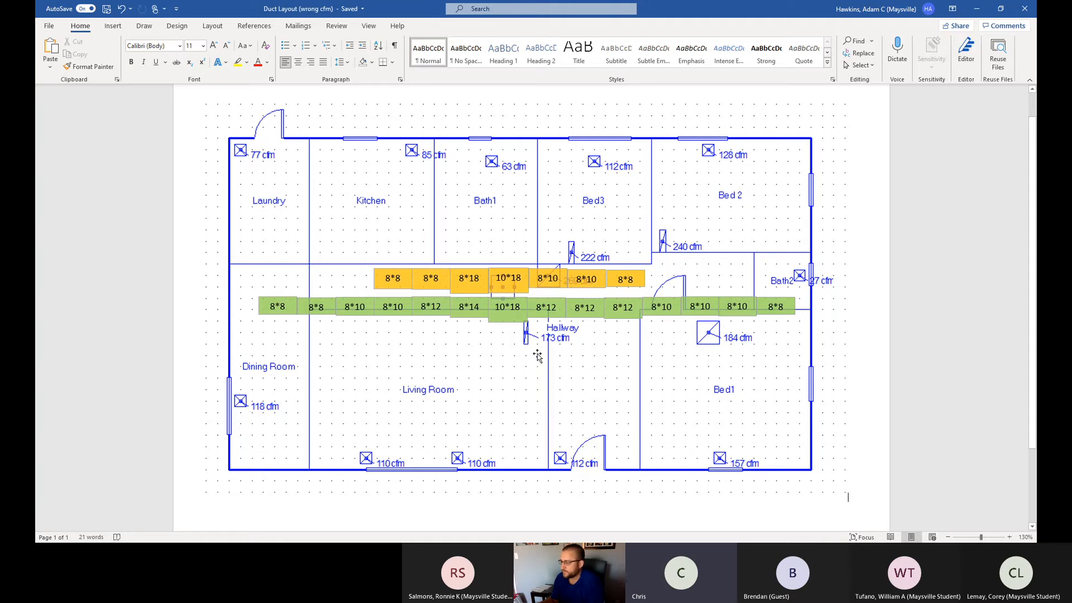
pyautogui.click(572, 361)
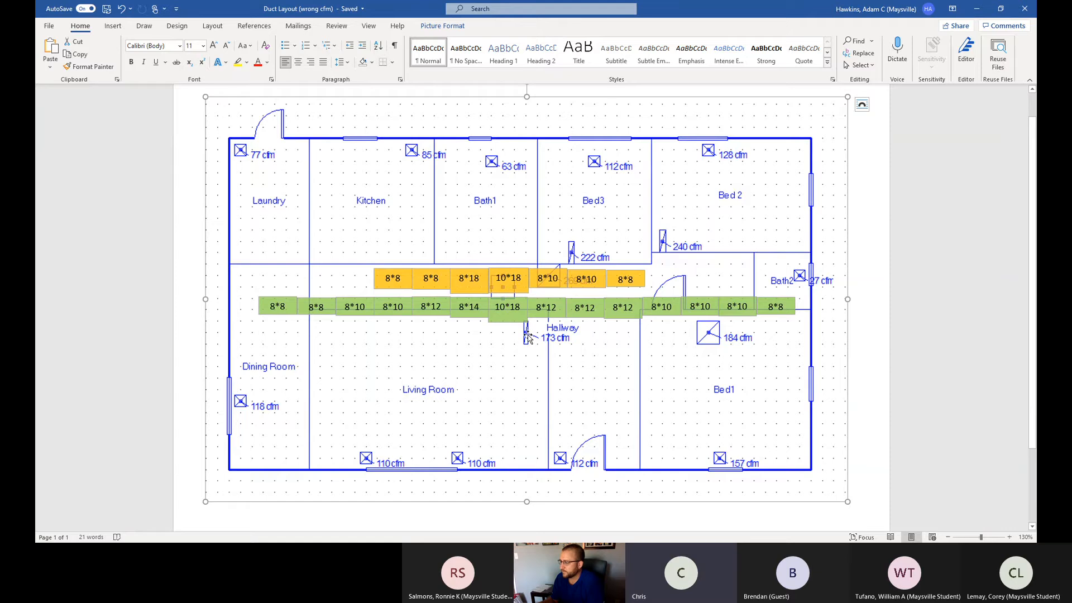
pyautogui.press('F2')
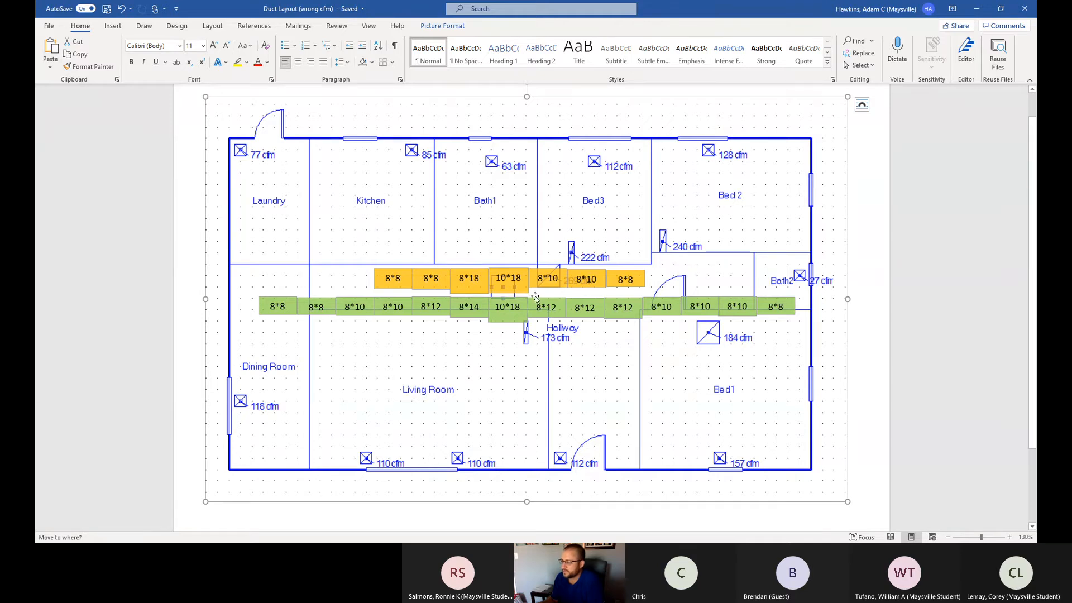
# Change the two orange 8*10 duct labels to 8*__, leaving the second dimension blank.
pyautogui.click(546, 280)
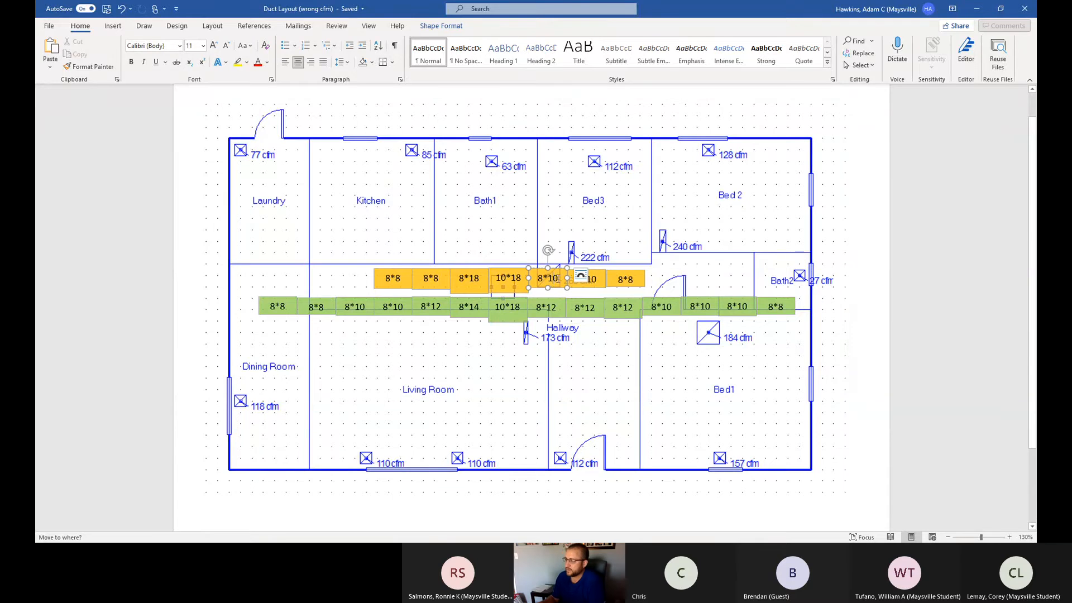
pyautogui.doubleClick(555, 278)
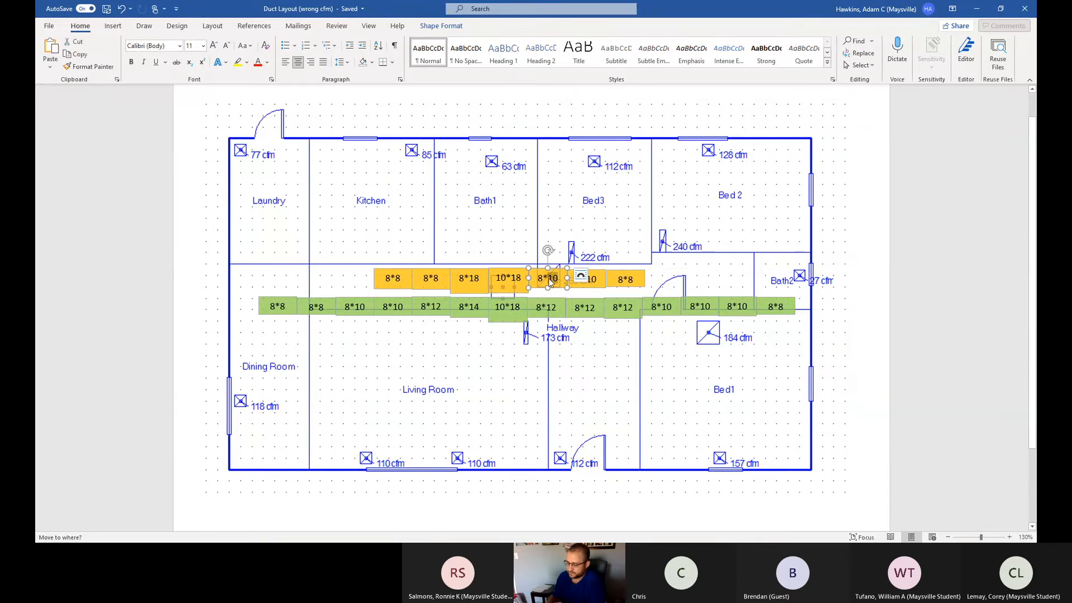
pyautogui.press('BackSpace')
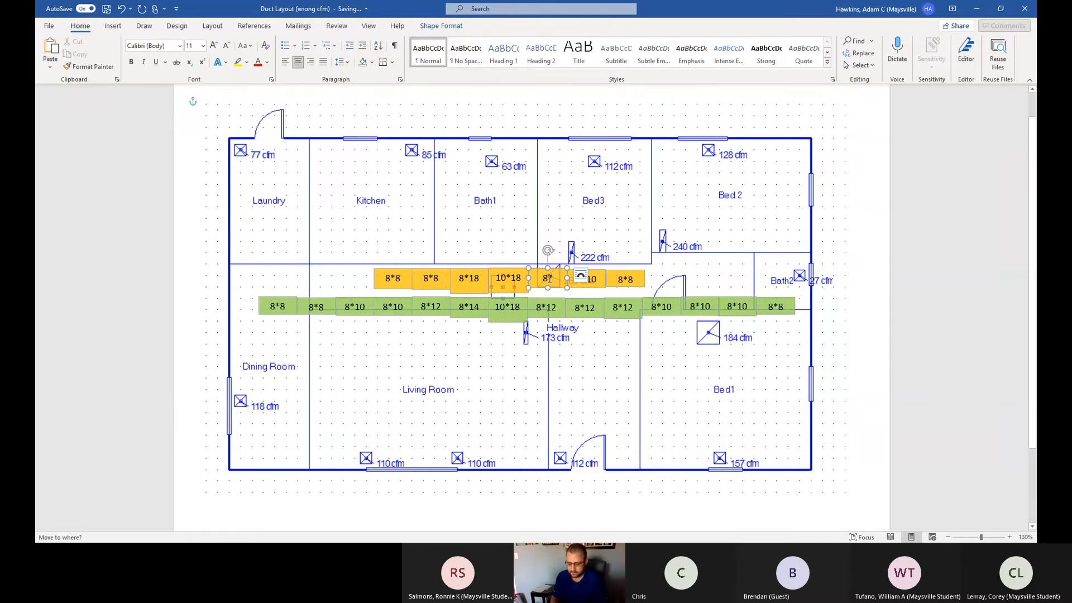
pyautogui.write('__')
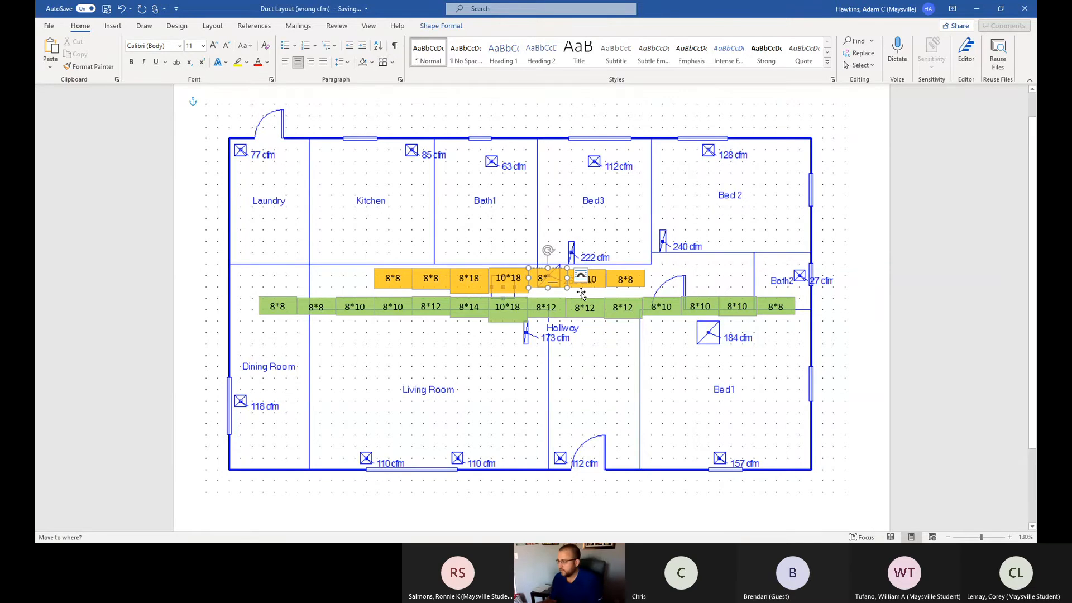
pyautogui.click(597, 279)
pyautogui.press('BackSpace')
pyautogui.press('BackSpace')
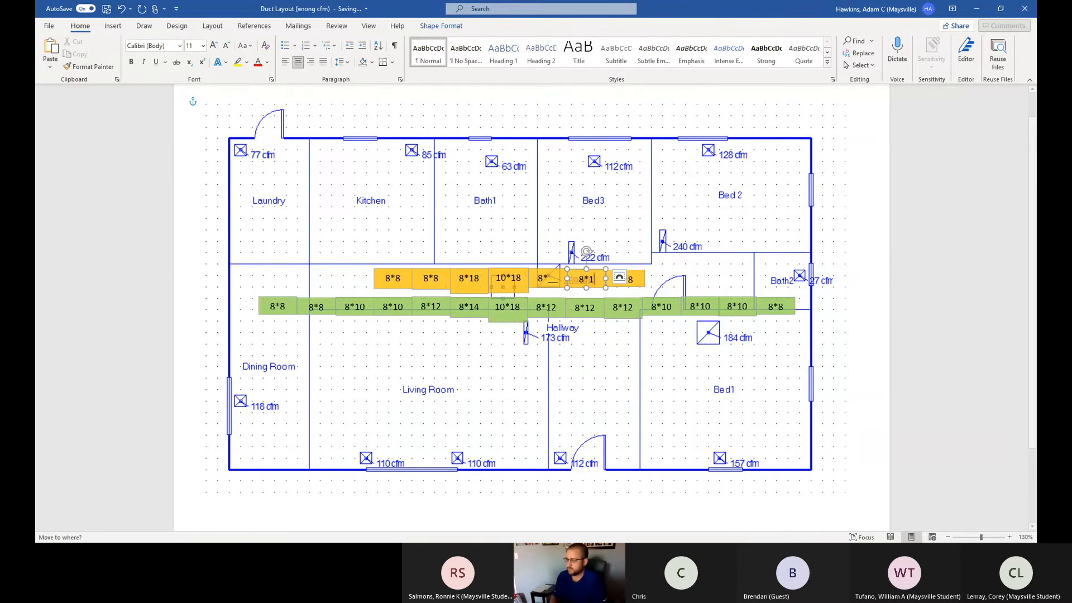
pyautogui.write('__')
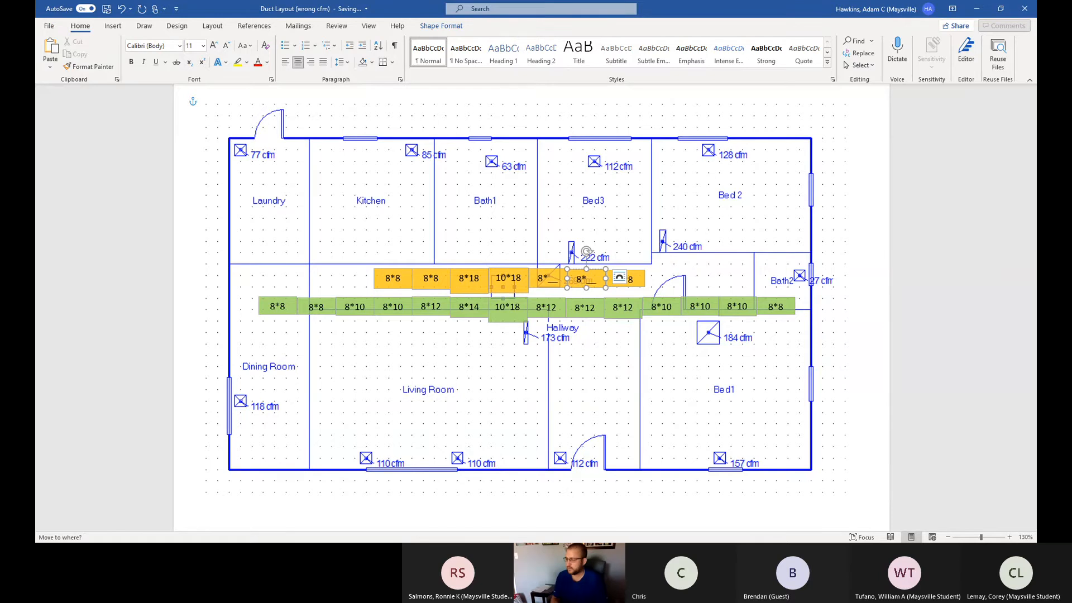
# Change the 8*8 label at the Bed 2 end of the orange duct row to 8*__.
pyautogui.click(637, 278)
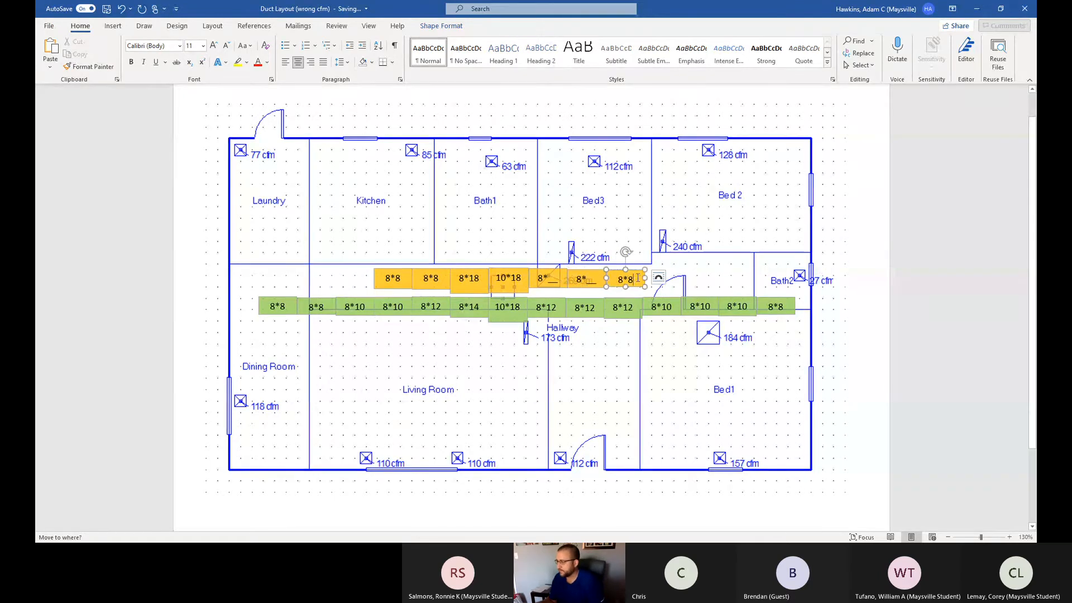
pyautogui.press('BackSpace')
pyautogui.write('__')
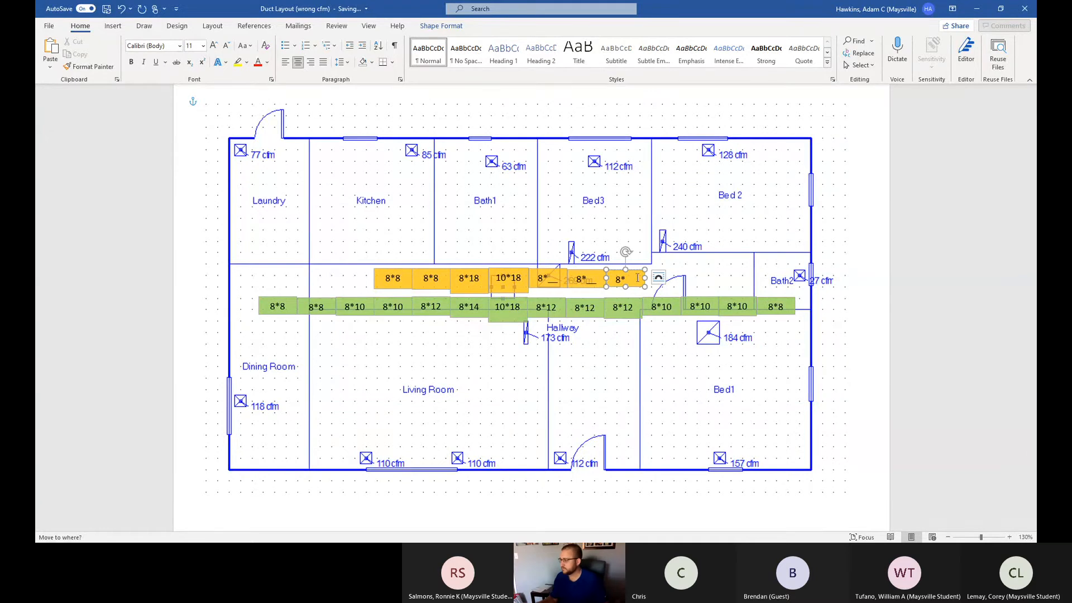
pyautogui.write('__')
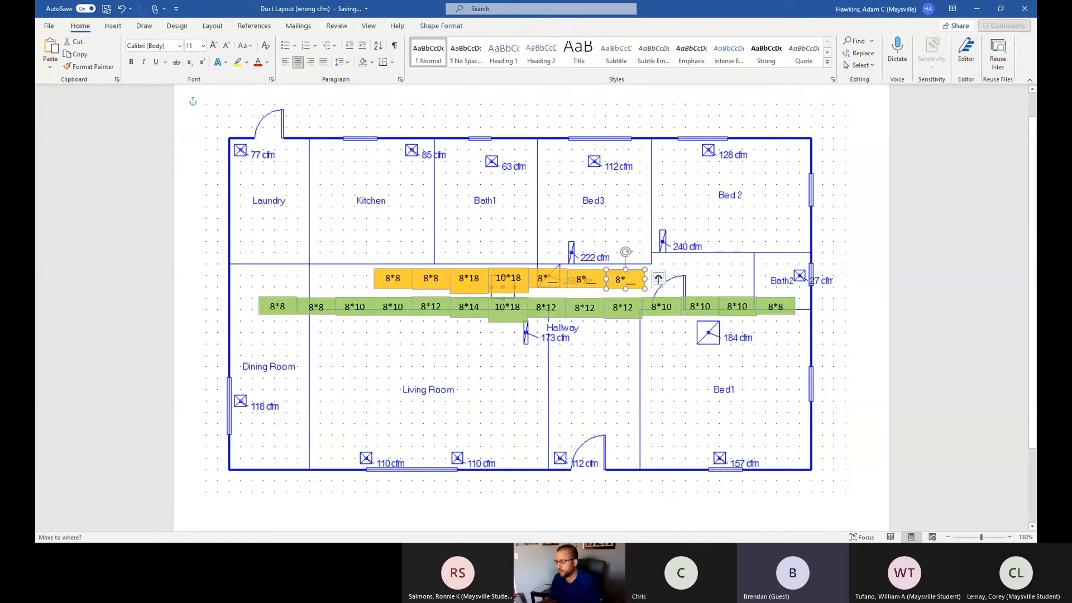
pyautogui.click(839, 354)
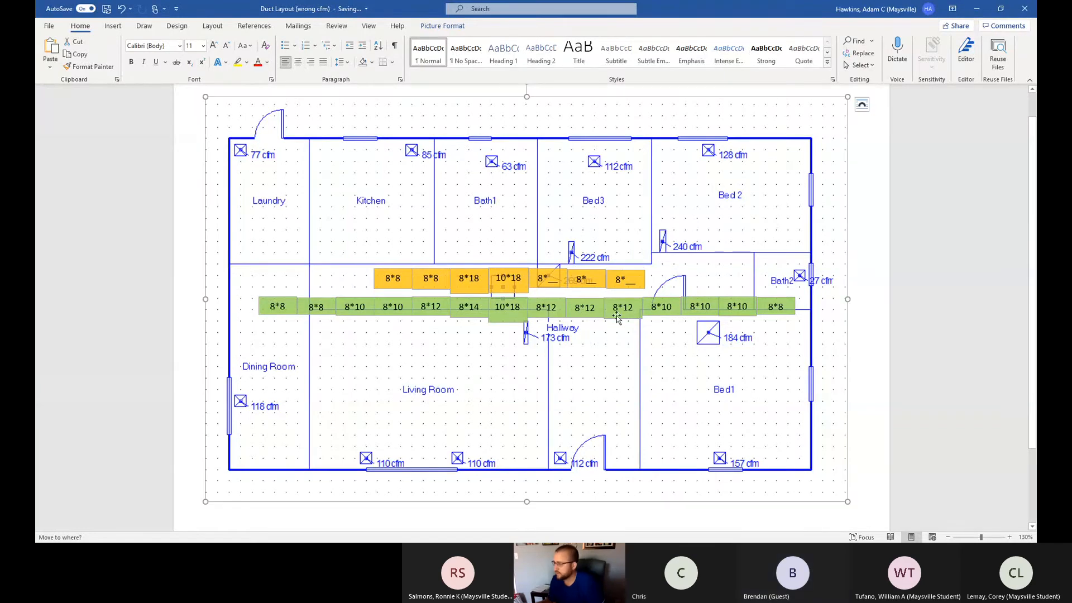
# Nudge the orange duct box at the Bed 2 end slightly up and left, toward its neighbour.
pyautogui.tripleClick(614, 282)
pyautogui.moveTo(614, 282); pyautogui.dragTo(608, 285)
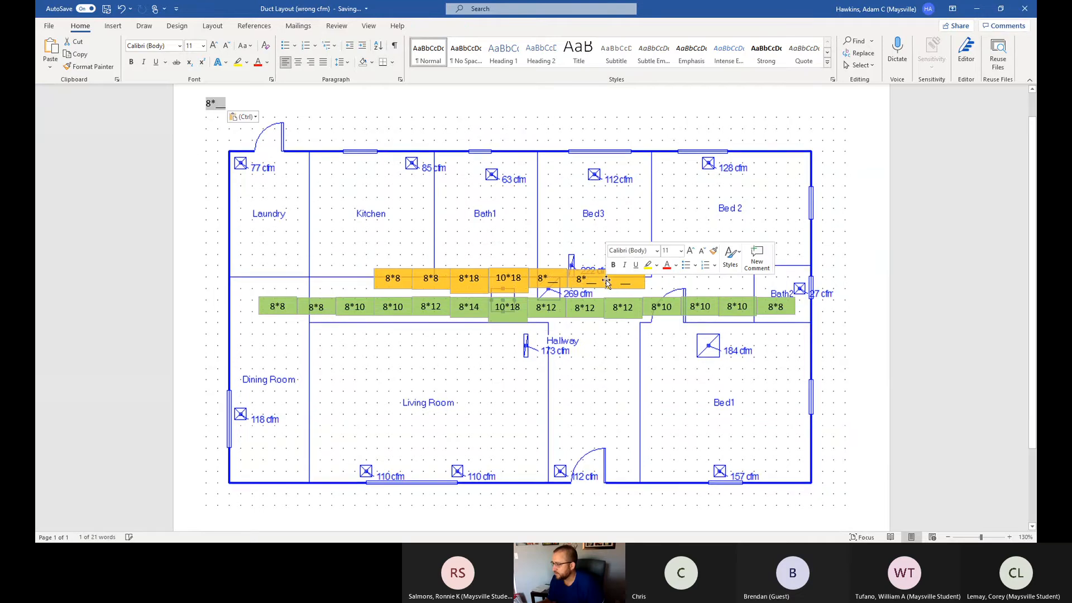
pyautogui.click(869, 330)
pyautogui.click(608, 271)
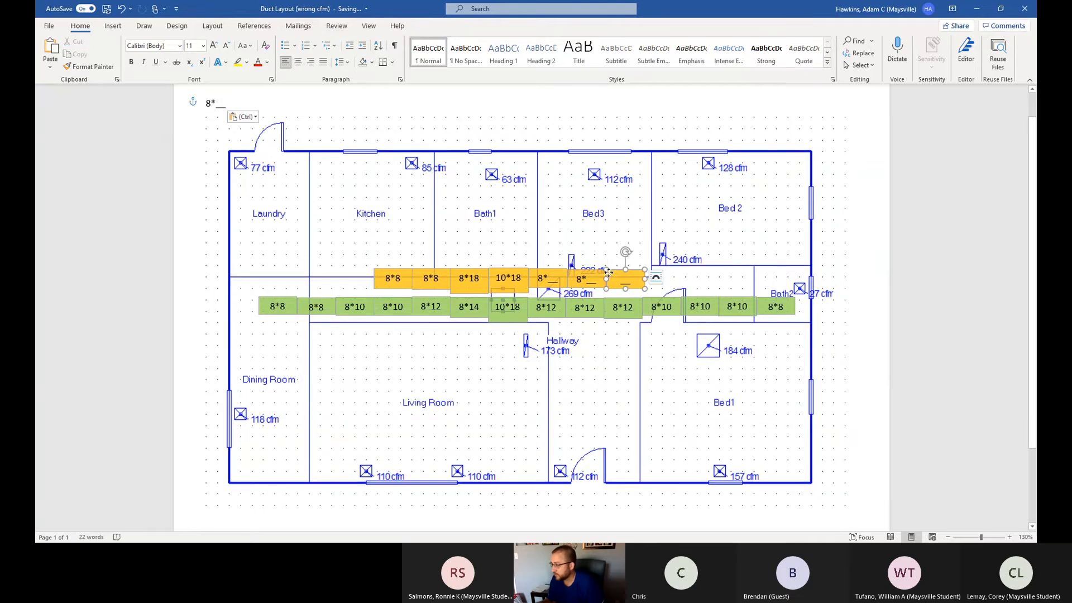
pyautogui.press('Up')
pyautogui.press('Left')
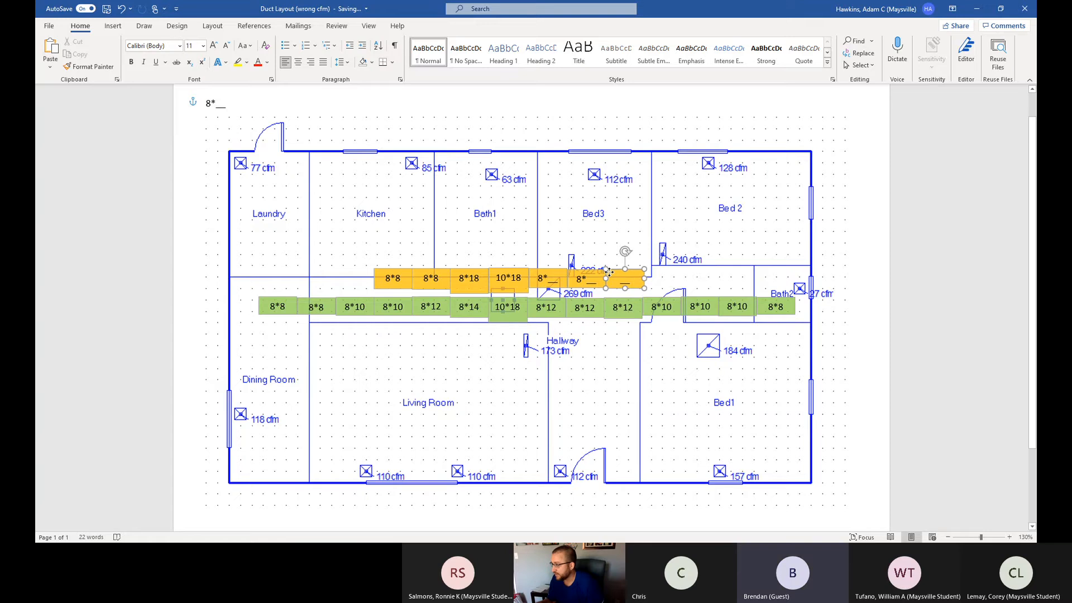
pyautogui.click(854, 438)
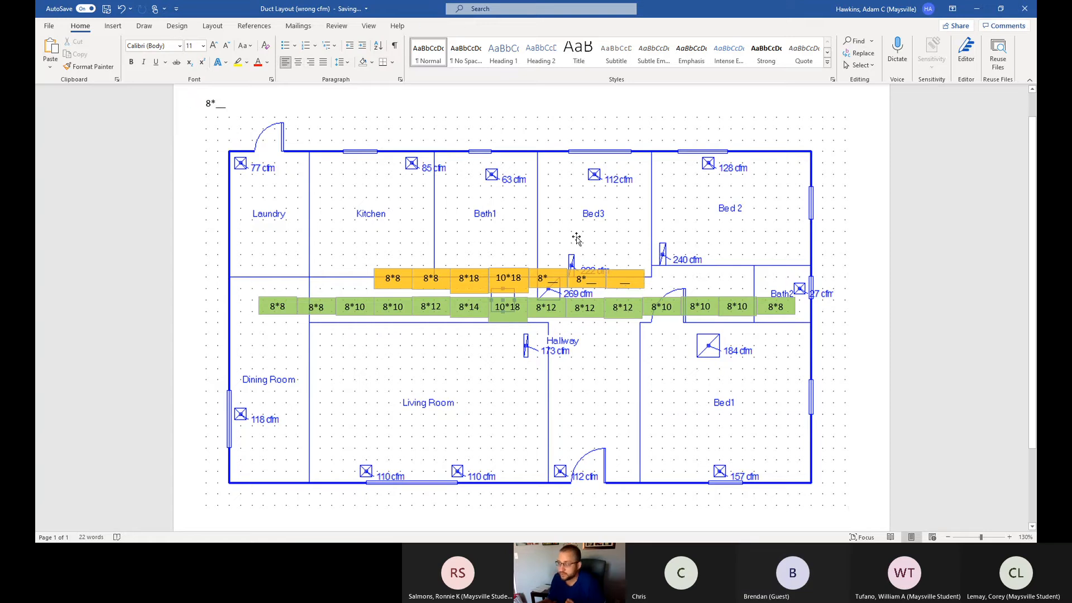
# Widen the orange duct box at the Bed 2 end slightly and label it 8x__.
pyautogui.click(613, 282)
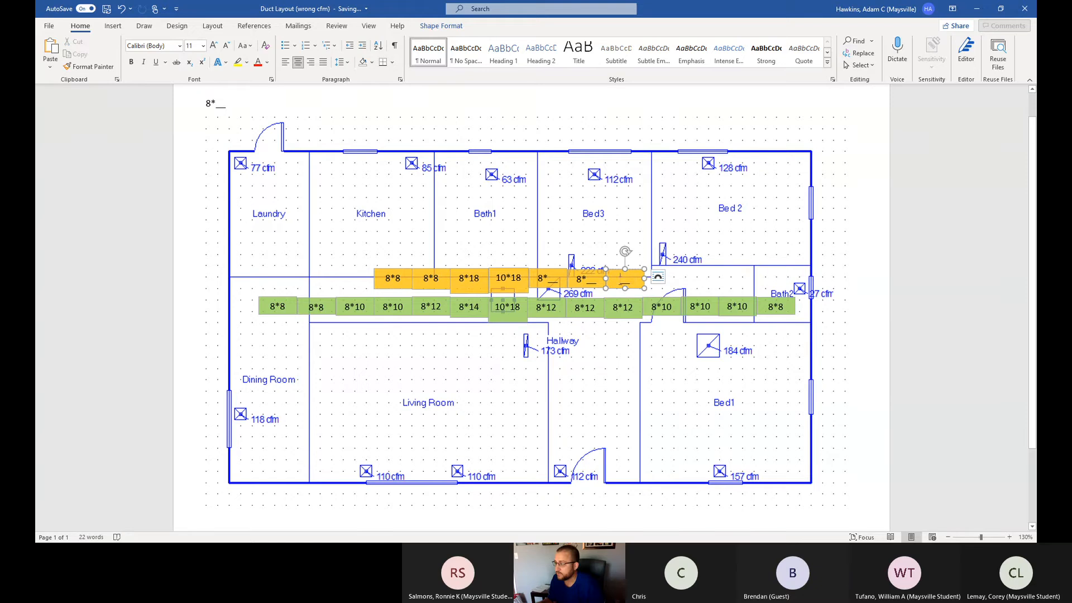
pyautogui.moveTo(644, 277); pyautogui.dragTo(649, 278)
pyautogui.click(624, 280)
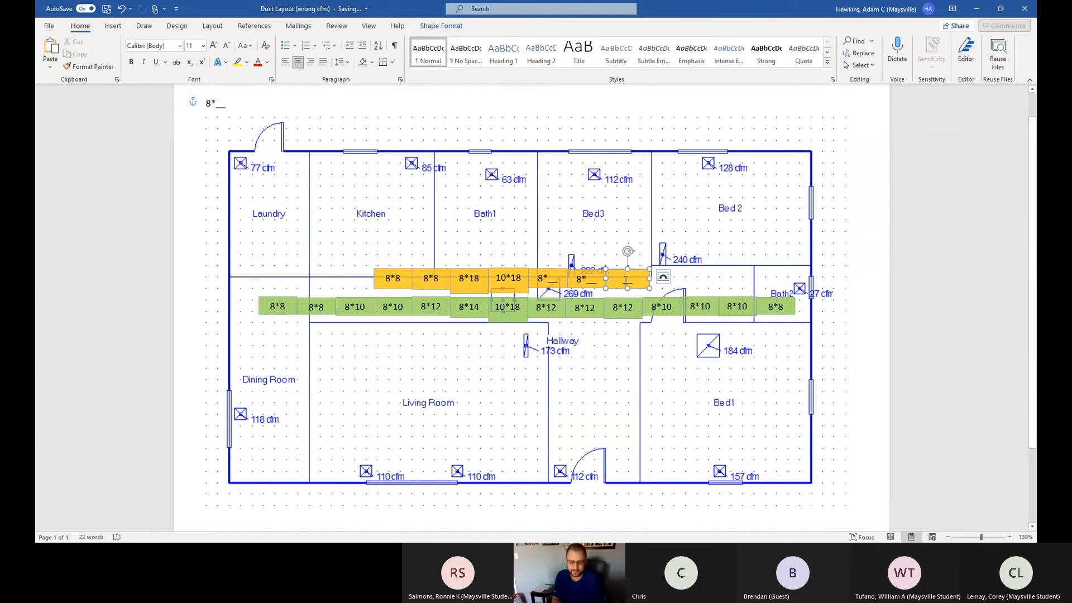
pyautogui.write('8x__')
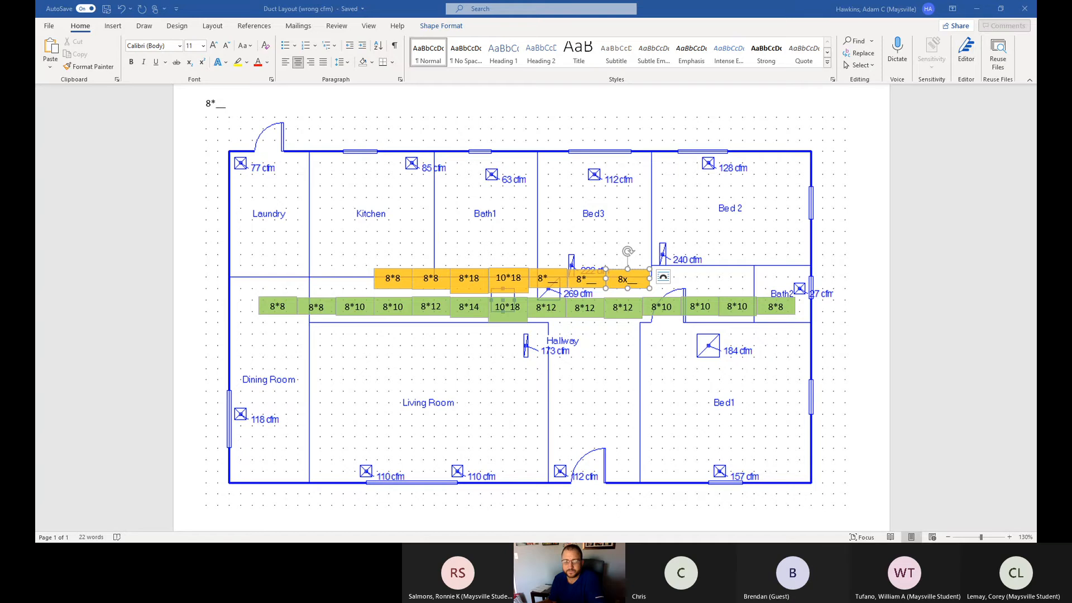
pyautogui.click(518, 125)
pyautogui.click(518, 125)
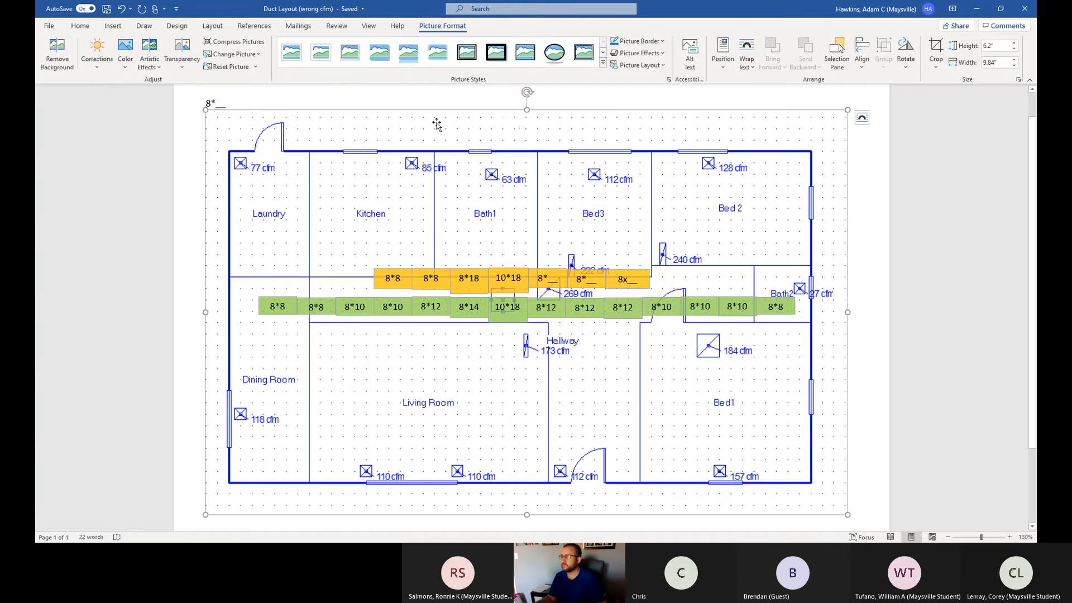
pyautogui.rightClick(499, 134)
pyautogui.click(470, 143)
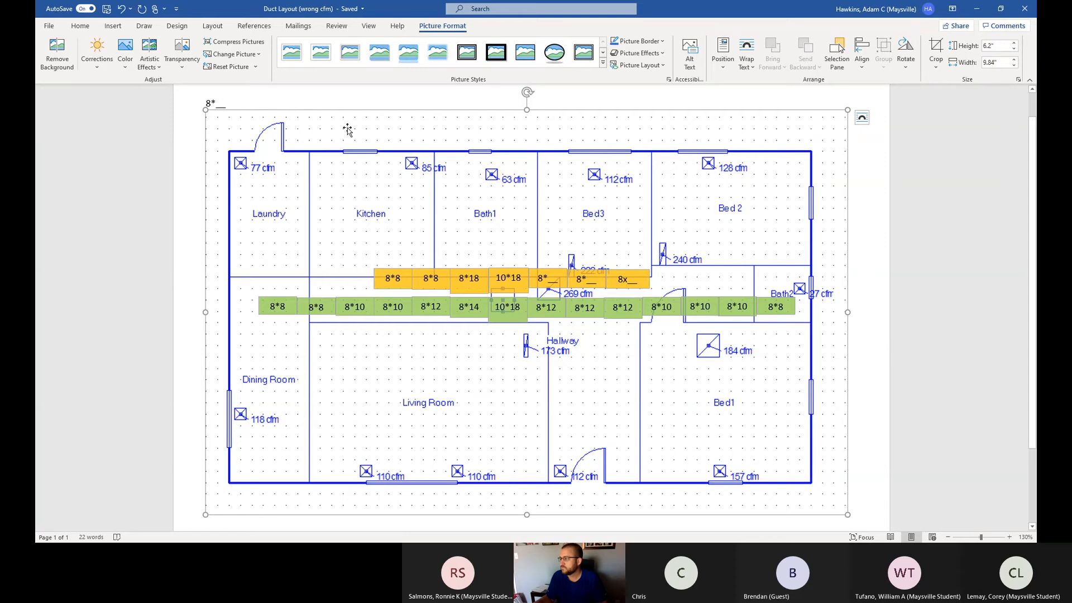
# Delete the stray 8*__ text line above the floor plan picture.
pyautogui.click(218, 104)
pyautogui.moveTo(208, 103)
pyautogui.mouseDown()
pyautogui.moveTo(208, 114)
pyautogui.moveTo(217, 103)
pyautogui.moveTo(208, 106)
pyautogui.mouseUp()
pyautogui.click(228, 104)
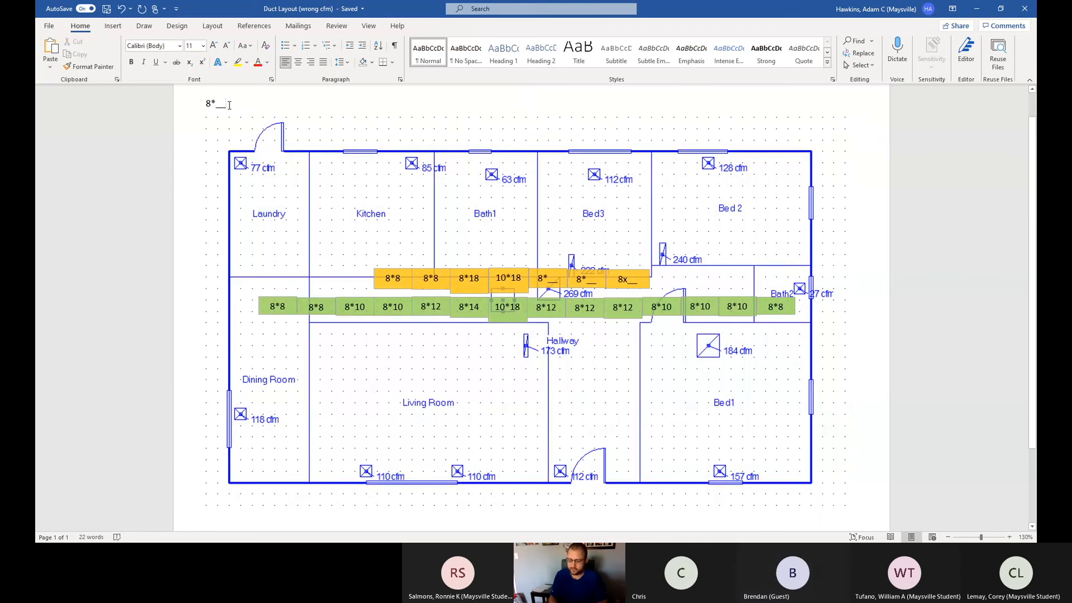
pyautogui.press('BackSpace')
pyautogui.press('BackSpace')
pyautogui.press('BackSpace')
pyautogui.press('BackSpace')
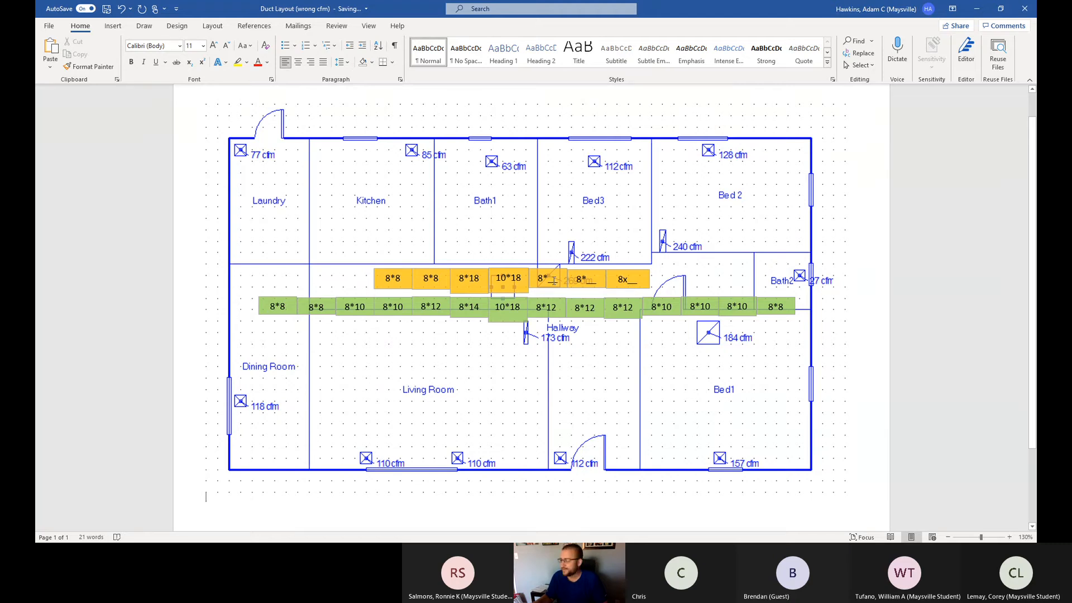
# Change the orange 10*18 duct label to __x__, leaving both dimensions blank.
pyautogui.click(522, 278)
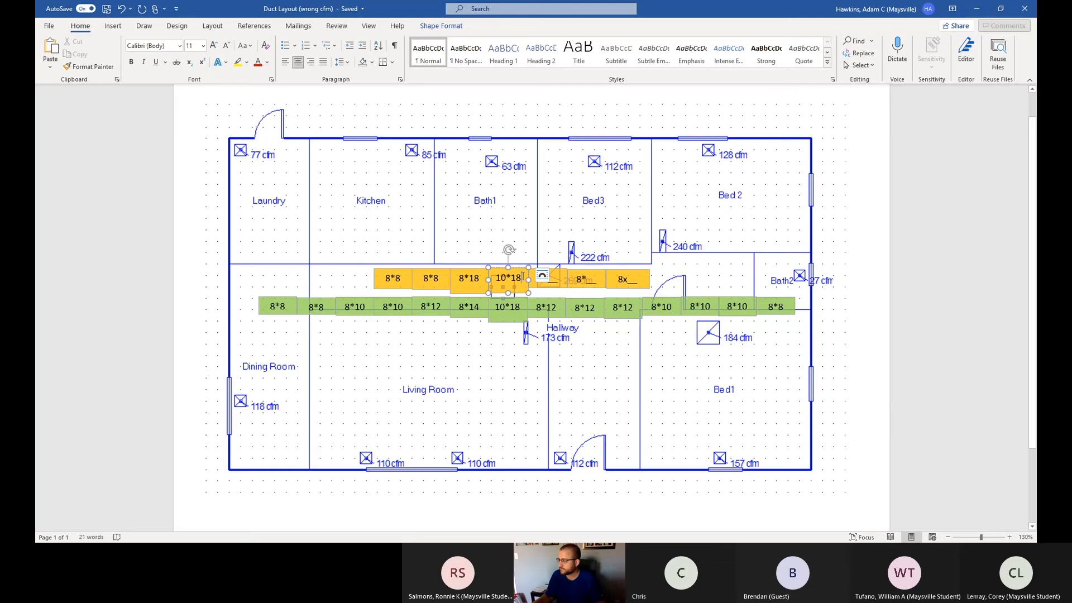
pyautogui.press('BackSpace')
pyautogui.press('BackSpace')
pyautogui.press('BackSpace')
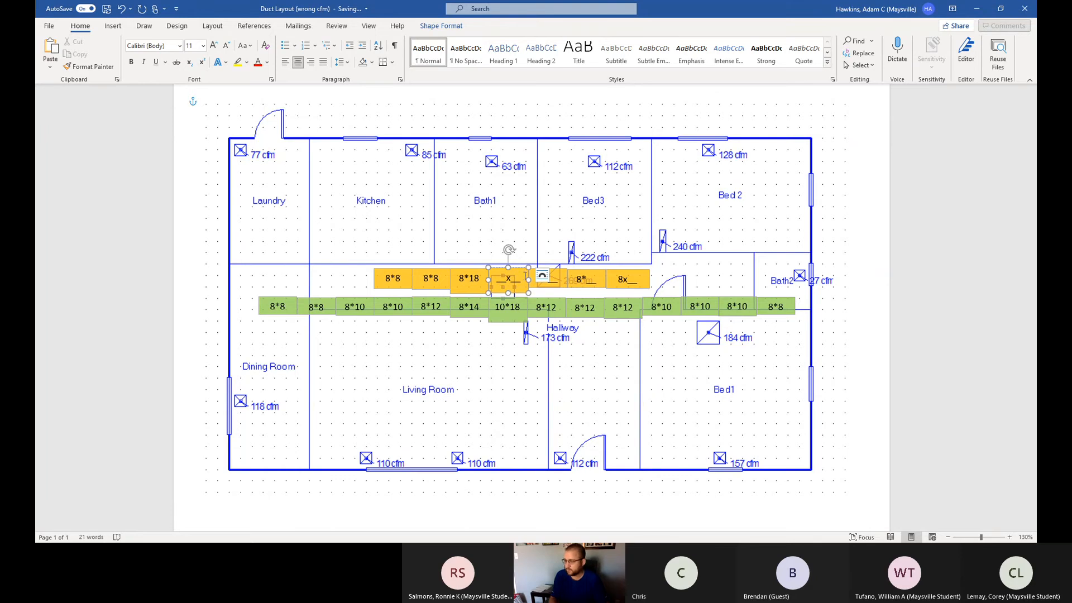
# Change the orange 8*18 label and the two orange 8*8 labels at the Kitchen end to 8*__.
pyautogui.click(489, 275)
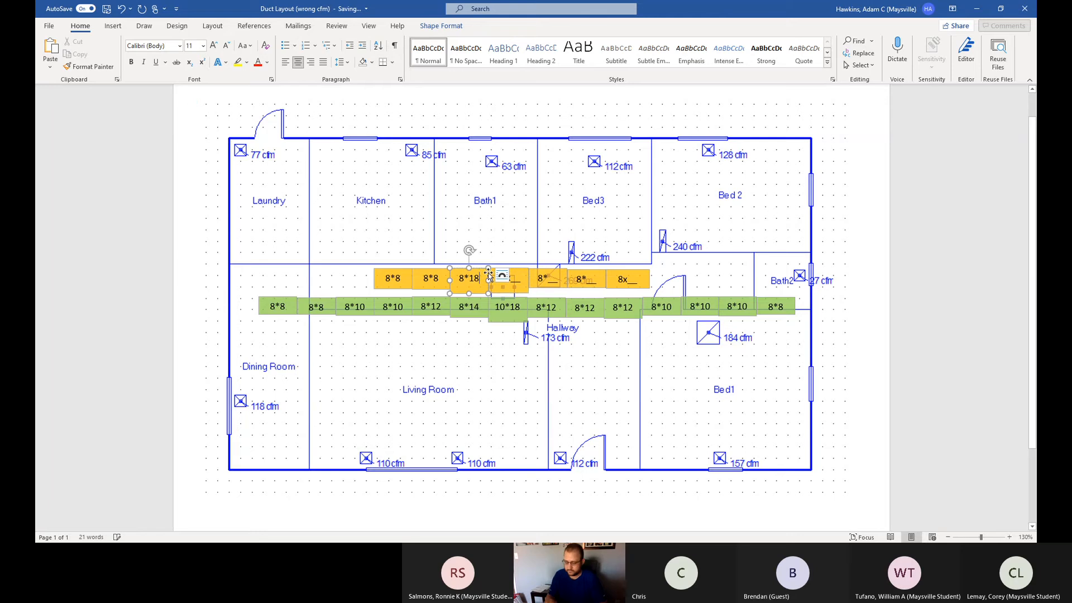
pyautogui.press('BackSpace')
pyautogui.press('BackSpace')
pyautogui.write('__')
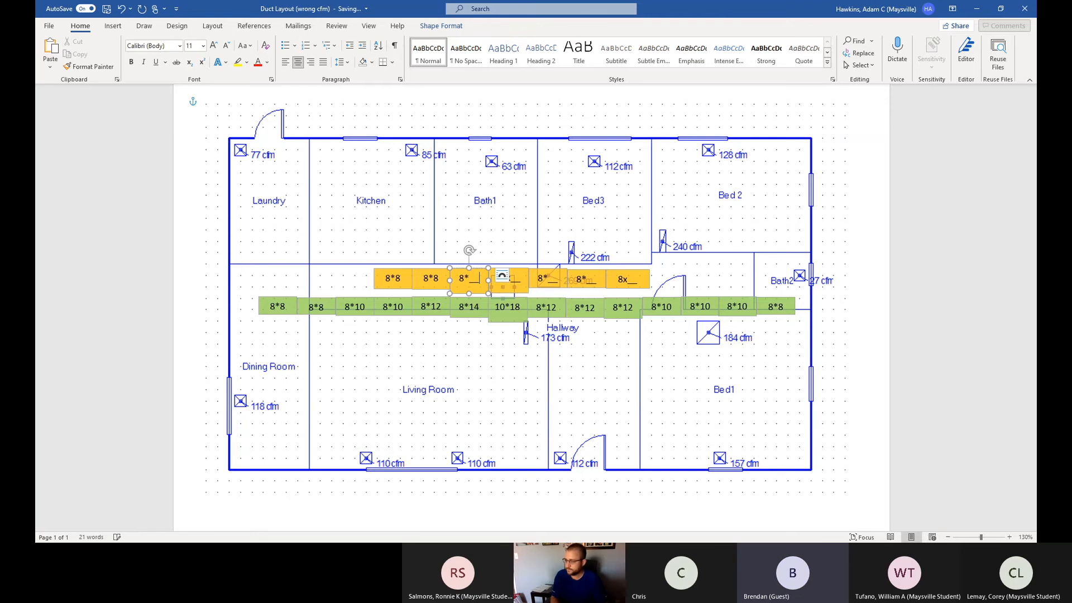
pyautogui.click(439, 272)
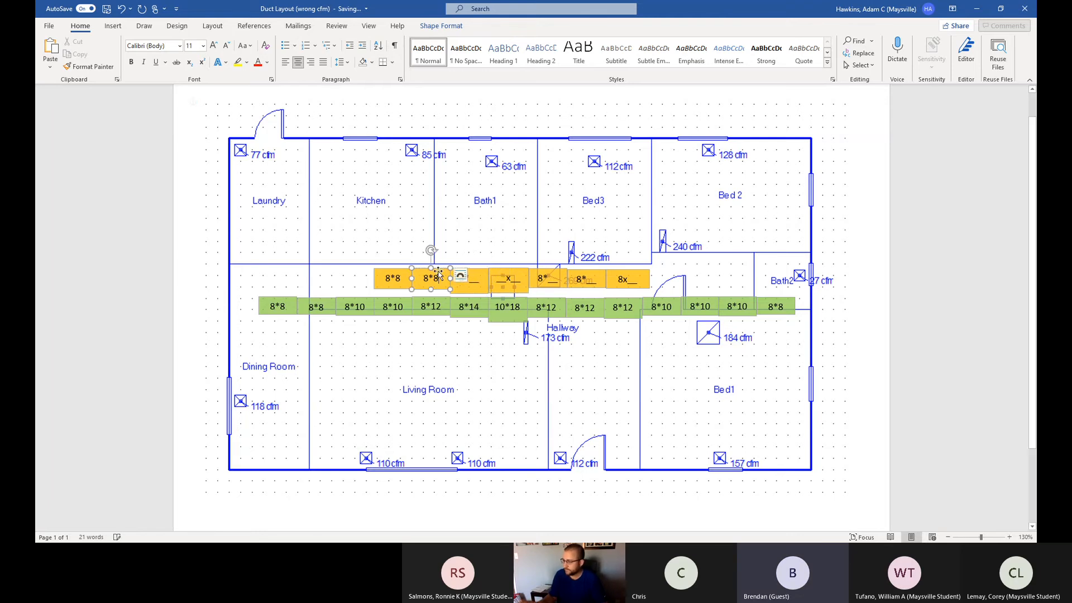
pyautogui.press('BackSpace')
pyautogui.write('__')
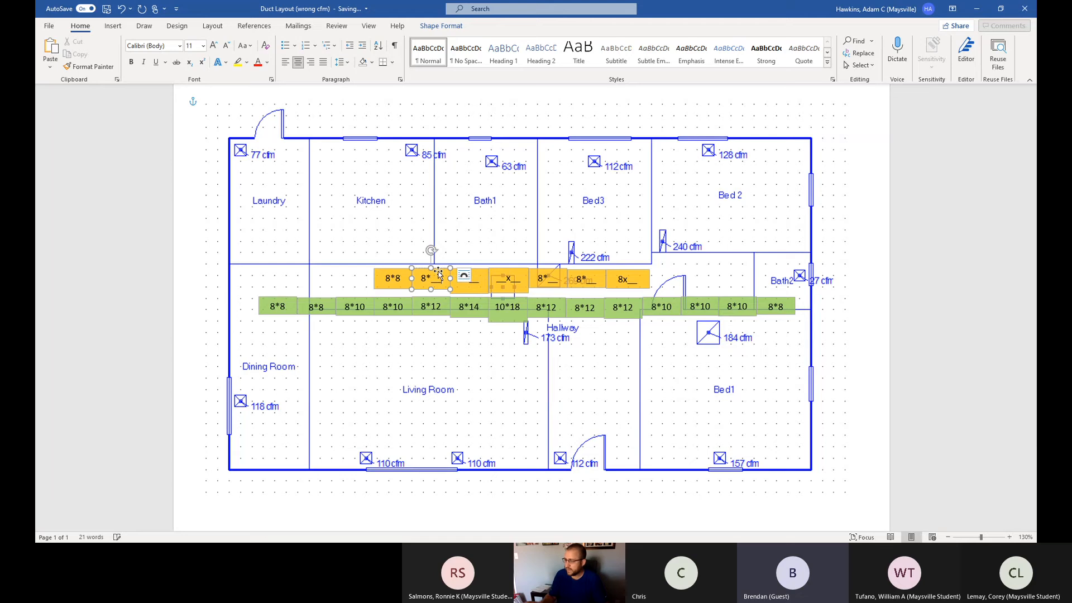
pyautogui.click(402, 277)
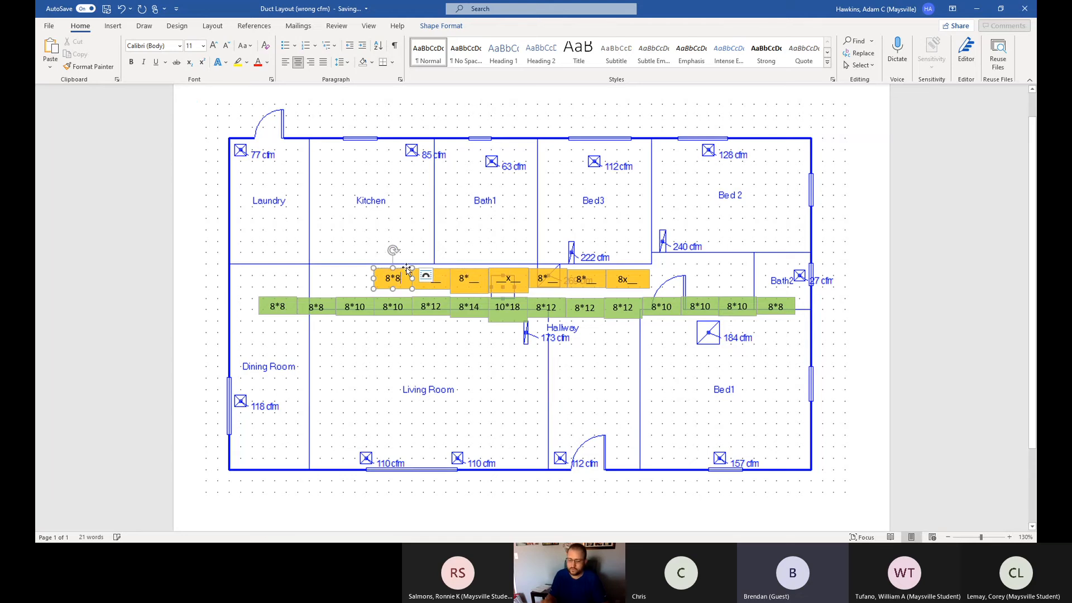
pyautogui.press('BackSpace')
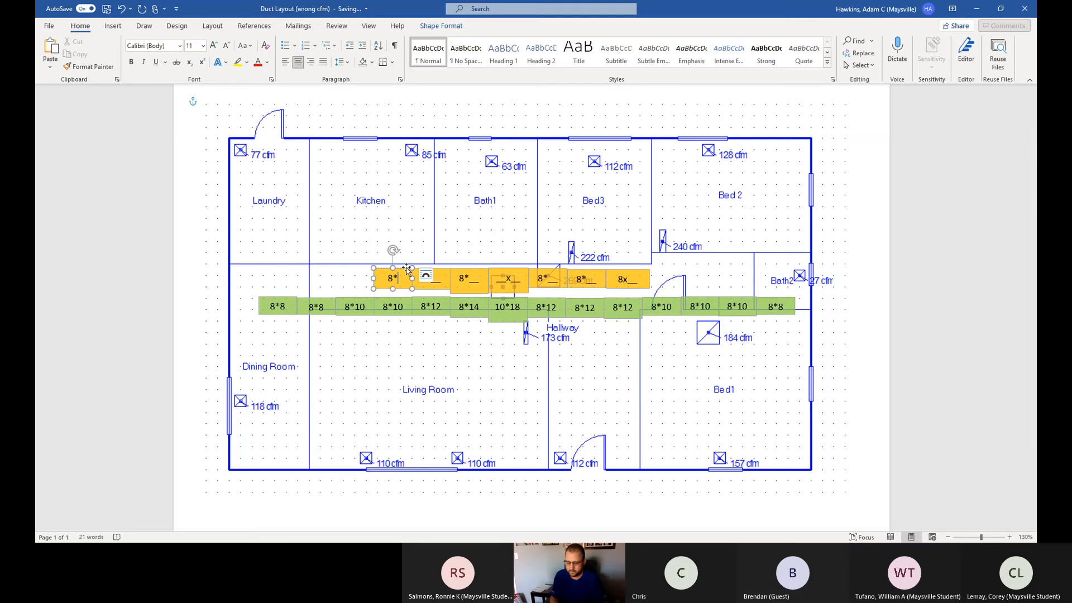
pyautogui.write('__')
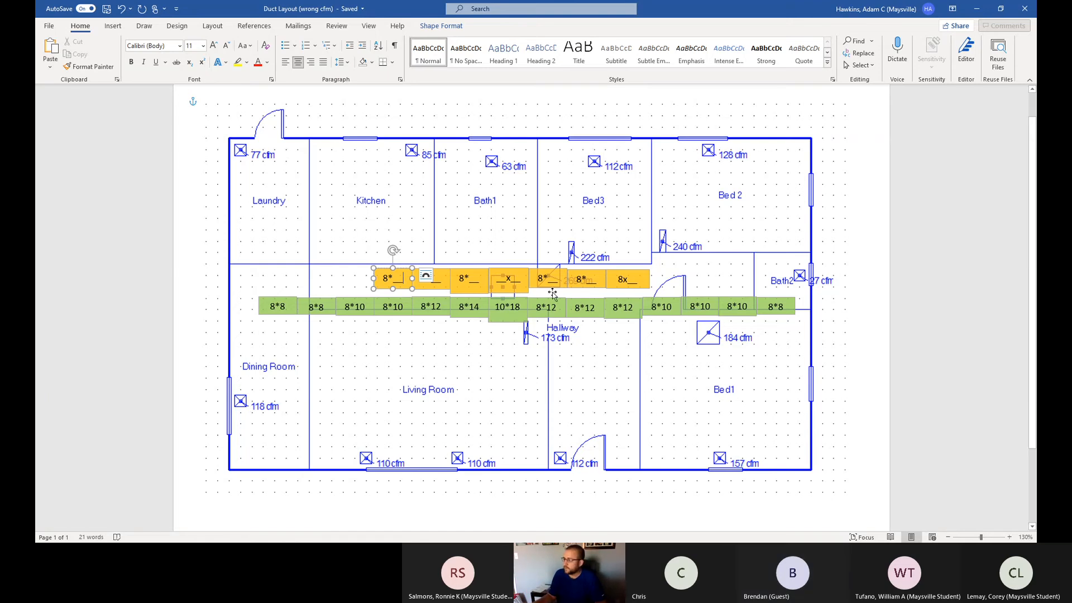
# Replace the x with * in the orange label at the Bed 2 end, making it 8*__.
pyautogui.click(627, 283)
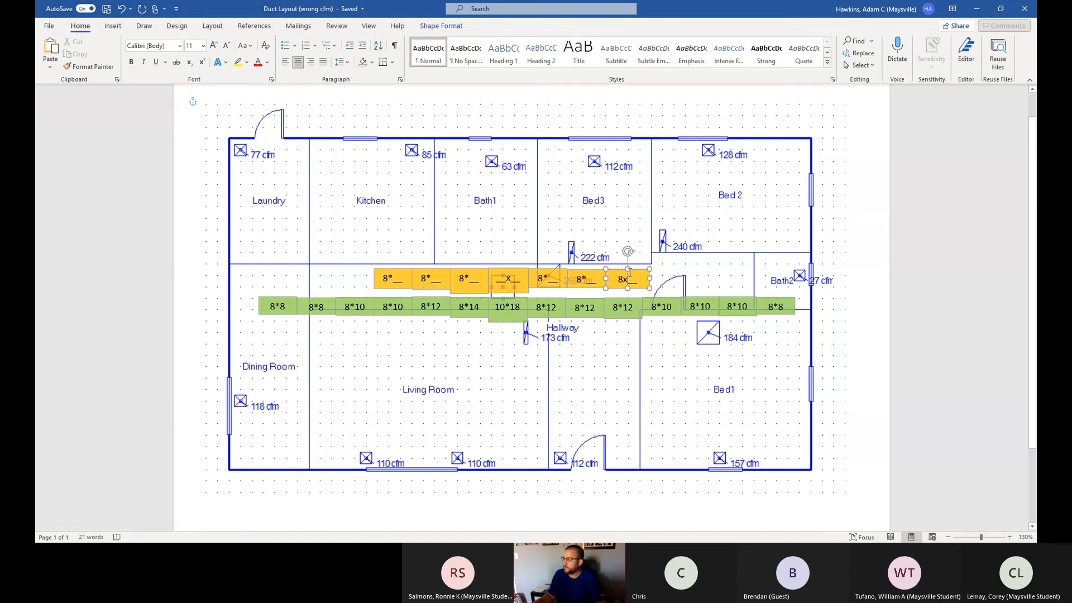
pyautogui.press('BackSpace')
pyautogui.write('*')
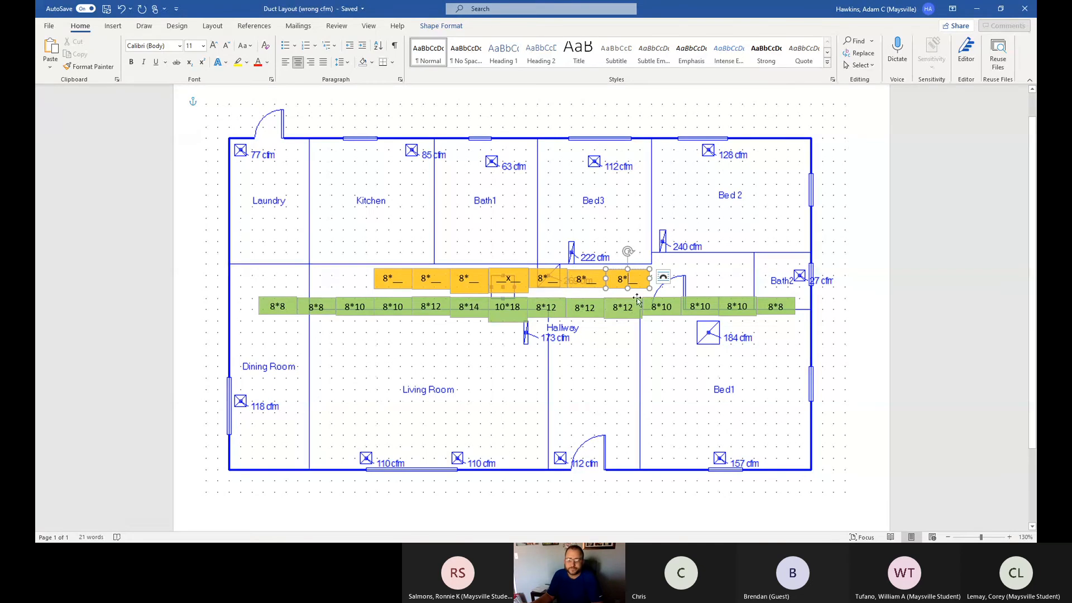
# Change the green 10*18 duct label to 10*__, leaving the second dimension blank.
pyautogui.click(522, 306)
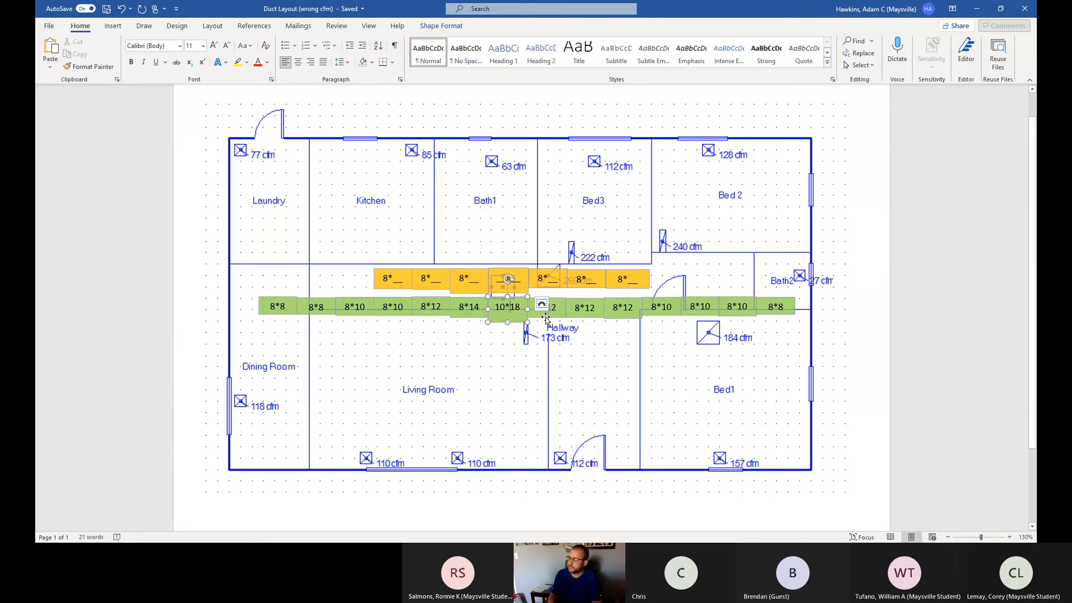
pyautogui.press('BackSpace')
pyautogui.press('BackSpace')
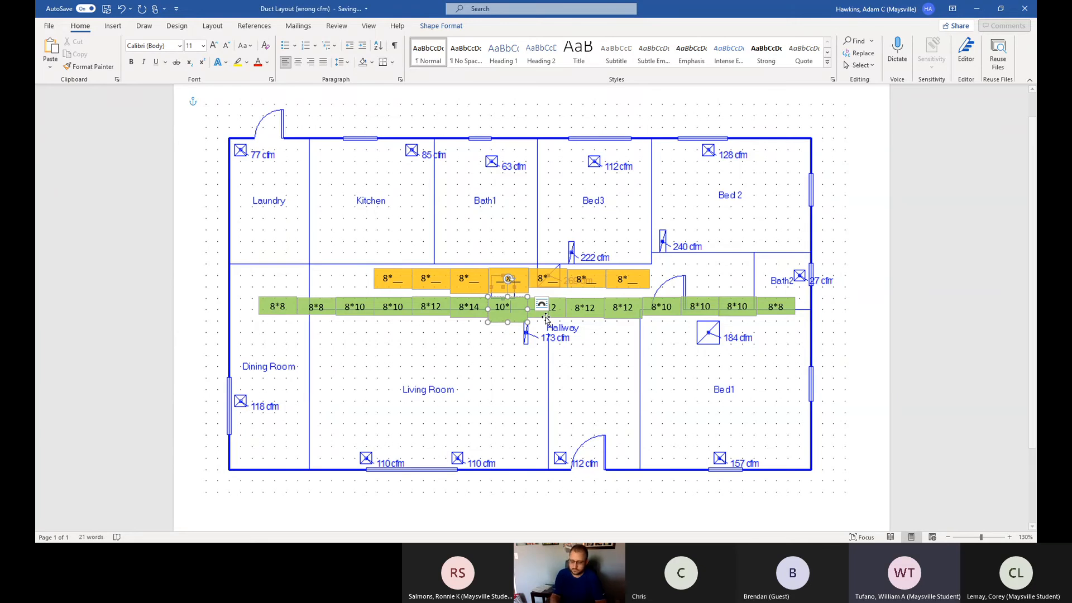
pyautogui.write('__')
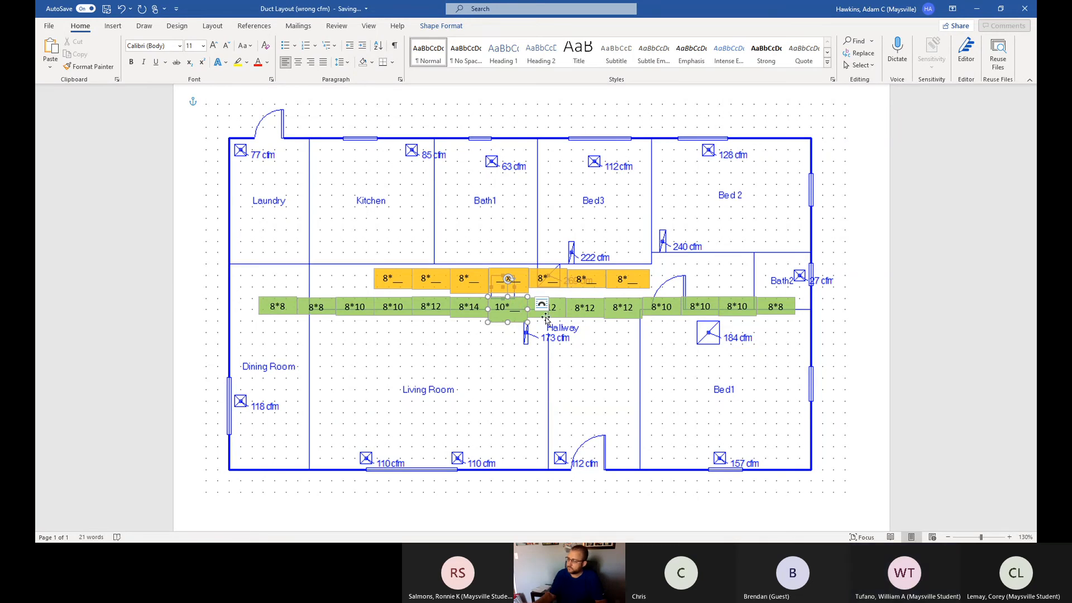
# Change the green 8*12 label directly beside the 10*__ box to 8*__.
pyautogui.click(558, 306)
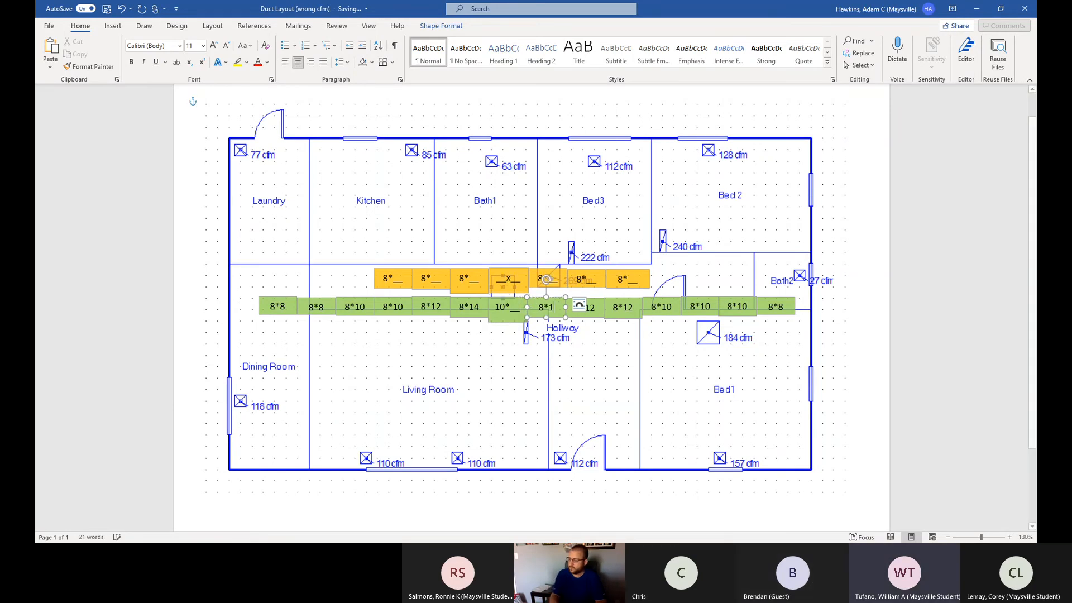
pyautogui.press('BackSpace')
pyautogui.press('BackSpace')
pyautogui.write('__')
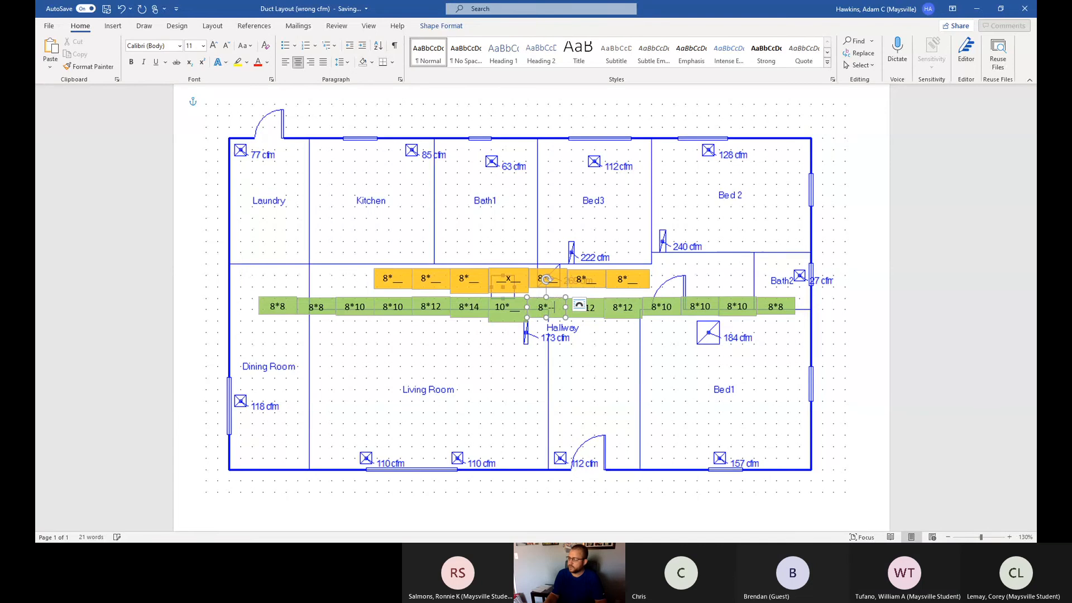
pyautogui.press('BackSpace')
pyautogui.press('BackSpace')
pyautogui.write('__')
# Change the two remaining green 8*12 labels on the Bed 1 side of the trunk to 8*__.
pyautogui.click(593, 311)
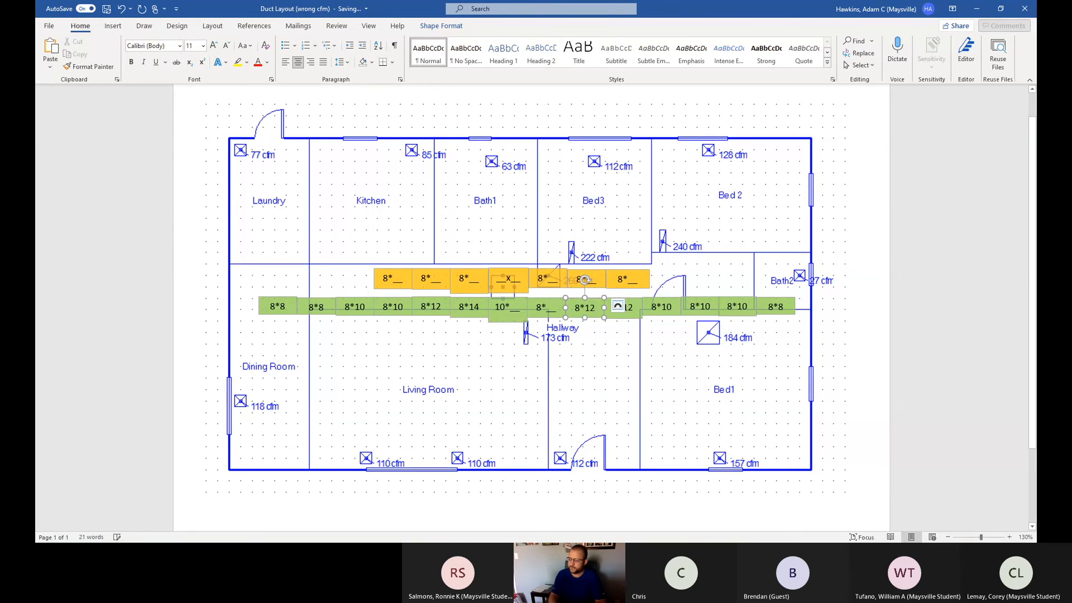
pyautogui.press('BackSpace')
pyautogui.press('BackSpace')
pyautogui.write('__')
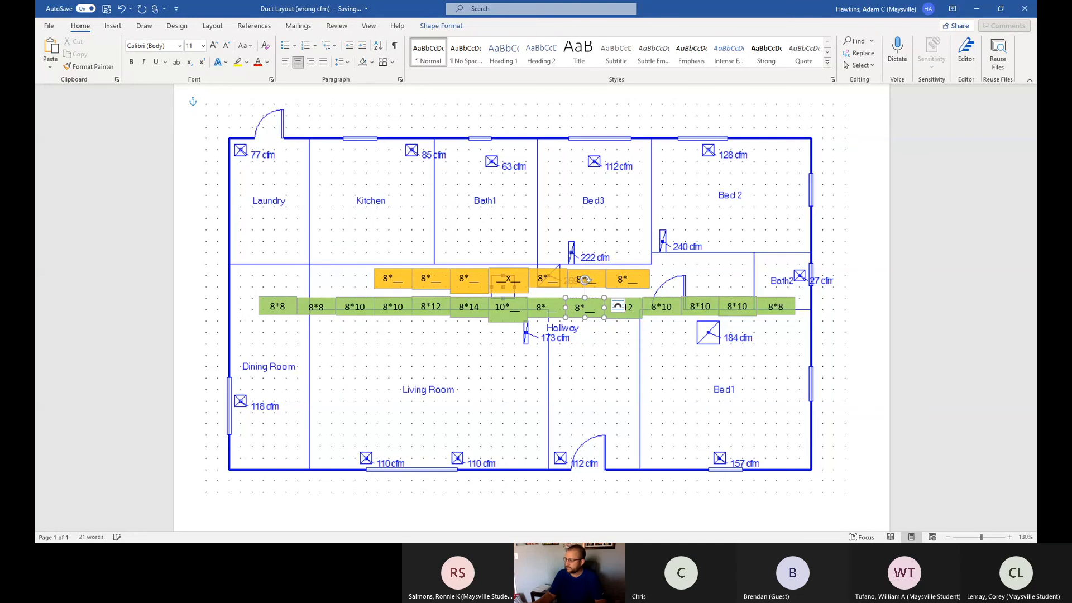
pyautogui.click(628, 307)
pyautogui.press('BackSpace')
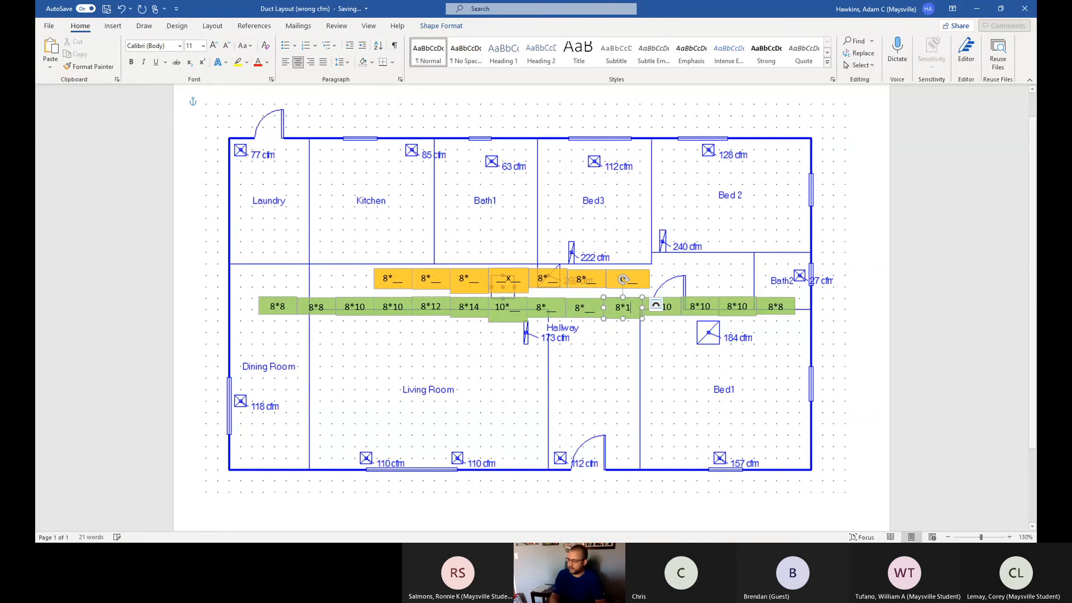
pyautogui.press('BackSpace')
pyautogui.write('__')
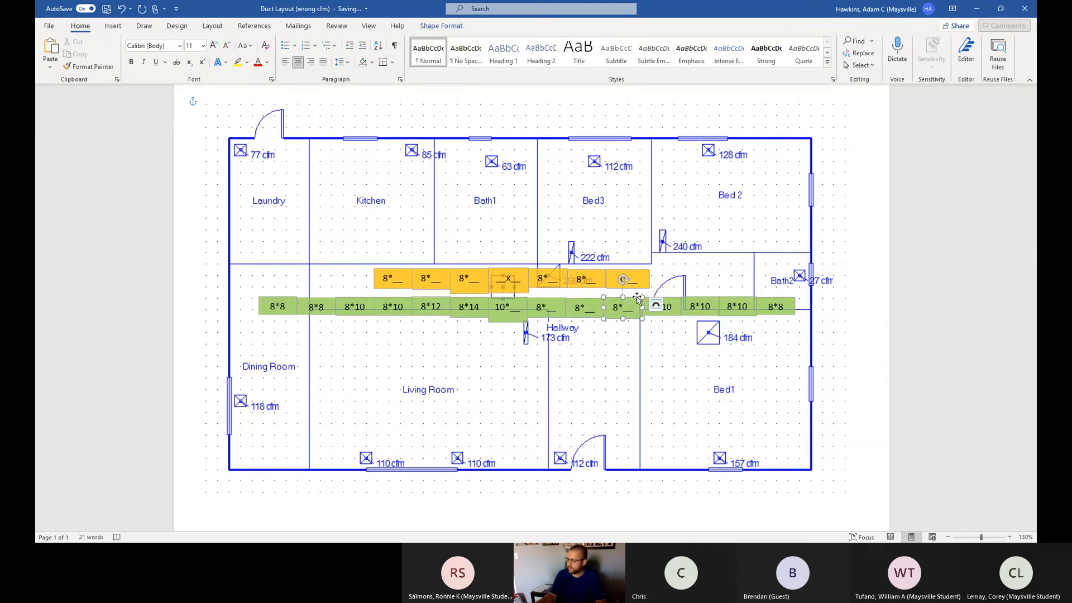
# Change the three green 8*10 labels on the Bed 1 side of the trunk to 8*__.
pyautogui.click(664, 306)
pyautogui.press('BackSpace')
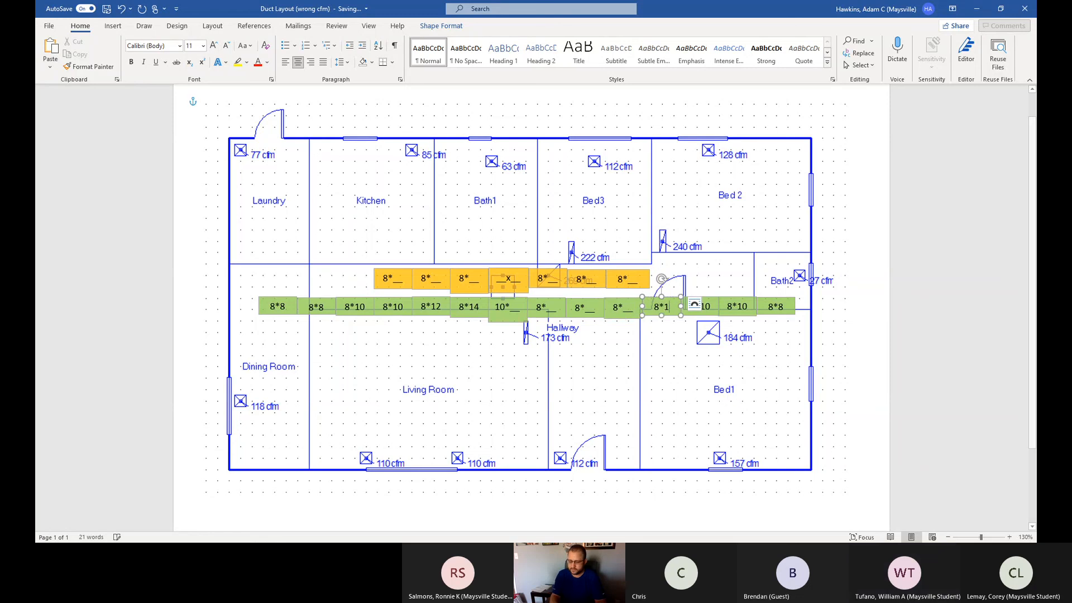
pyautogui.press('BackSpace')
pyautogui.write('__')
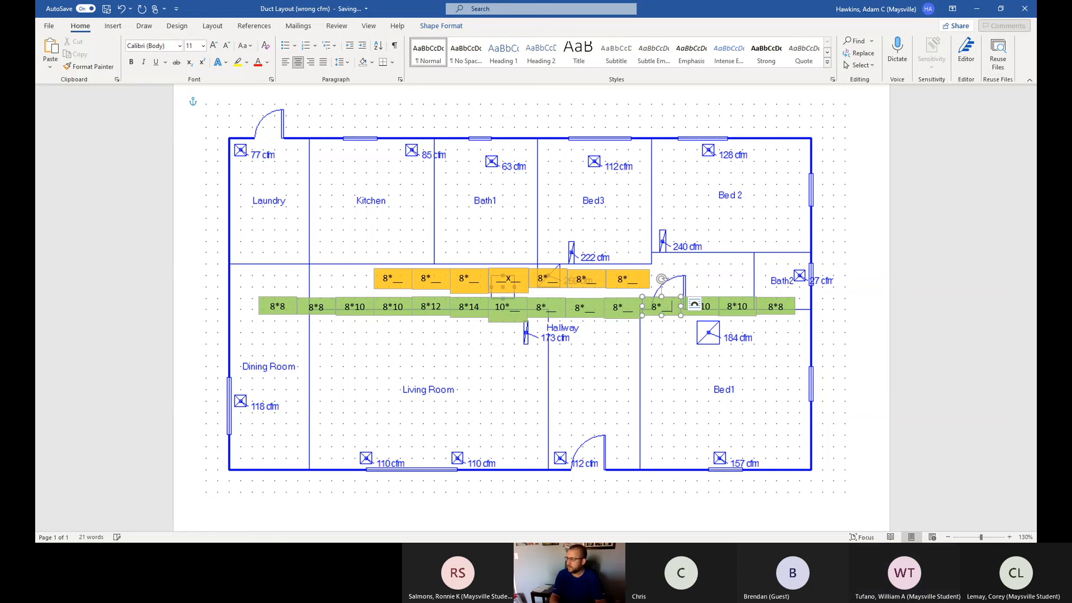
pyautogui.click(704, 307)
pyautogui.press('BackSpace')
pyautogui.press('BackSpace')
pyautogui.write('__')
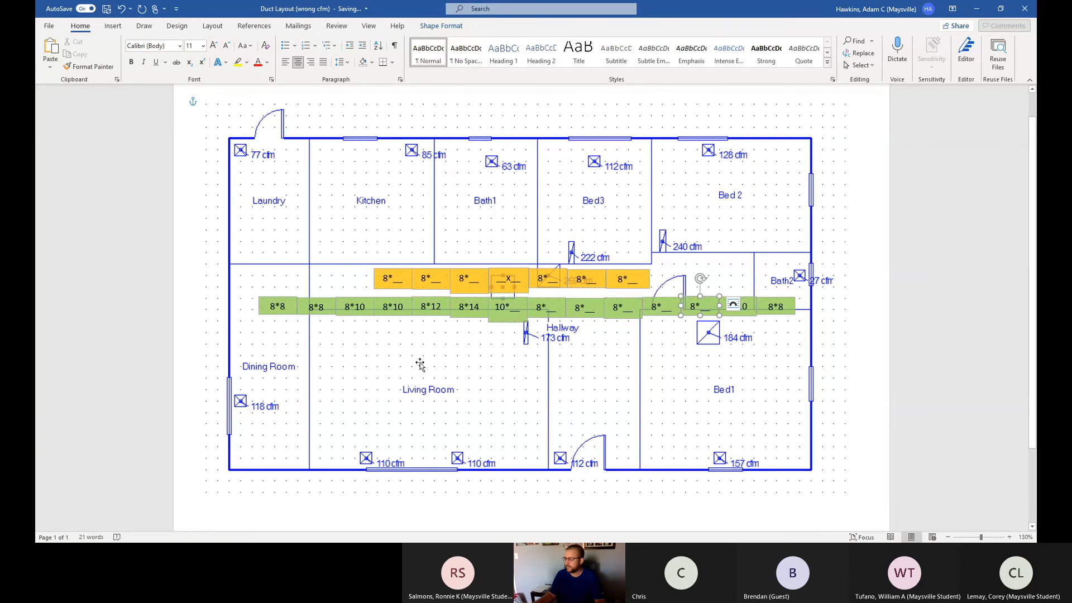
pyautogui.click(747, 306)
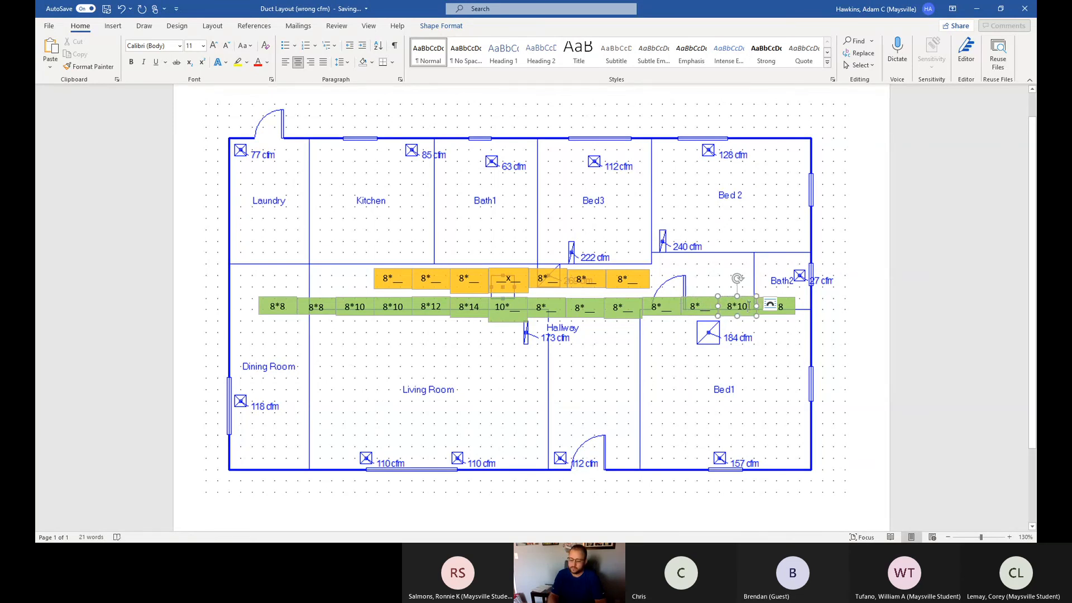
pyautogui.press('BackSpace')
pyautogui.press('BackSpace')
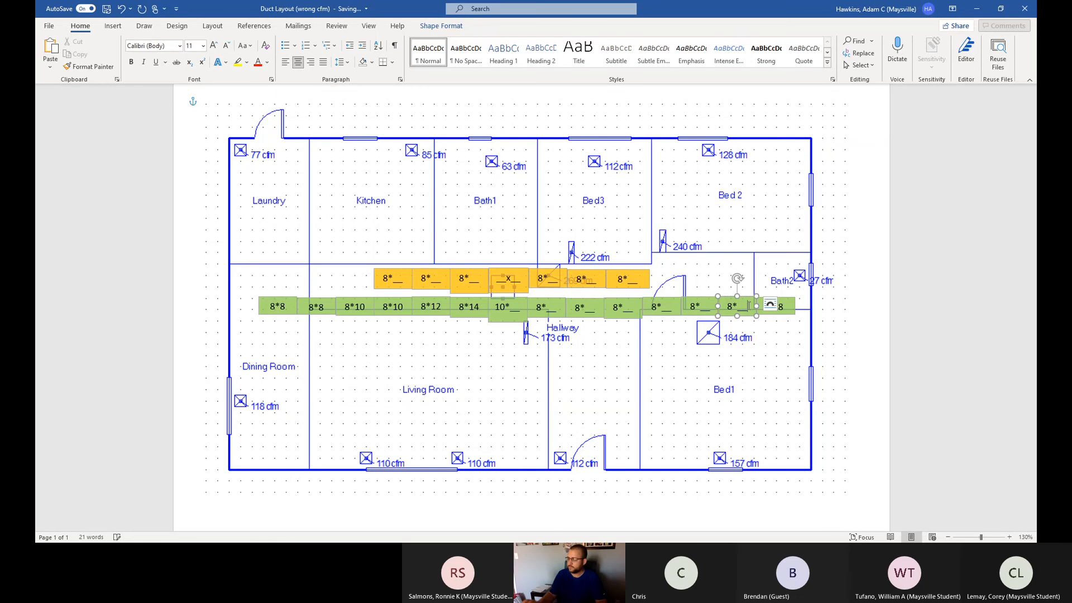
# Blank the second dimension in the green 8*8 label at the Bath2 end and in the 8*14 and 8*12 labels on the Living Room side.
pyautogui.click(785, 307)
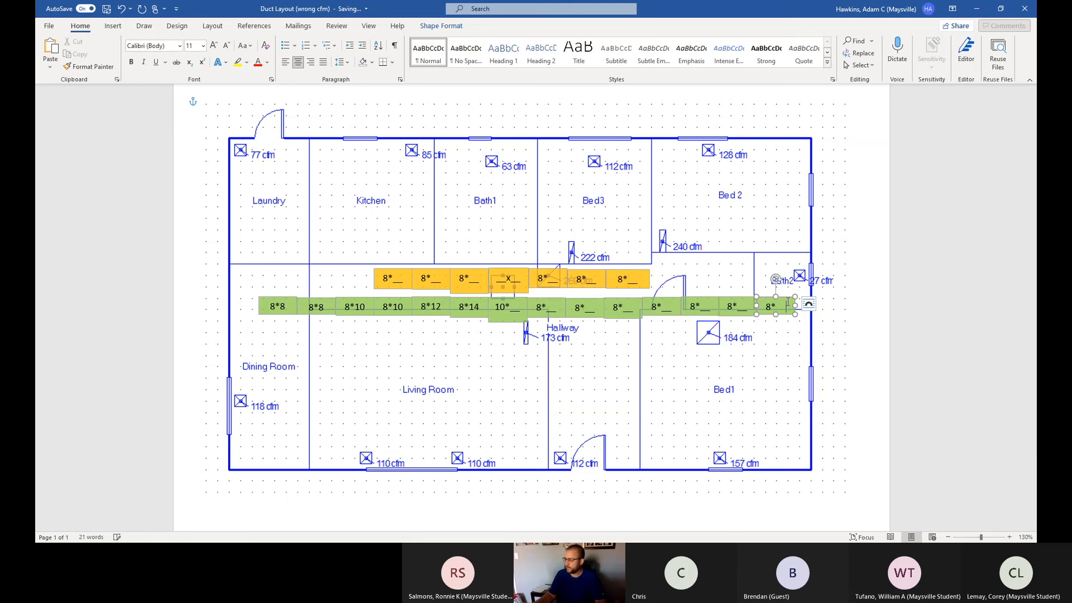
pyautogui.click(477, 307)
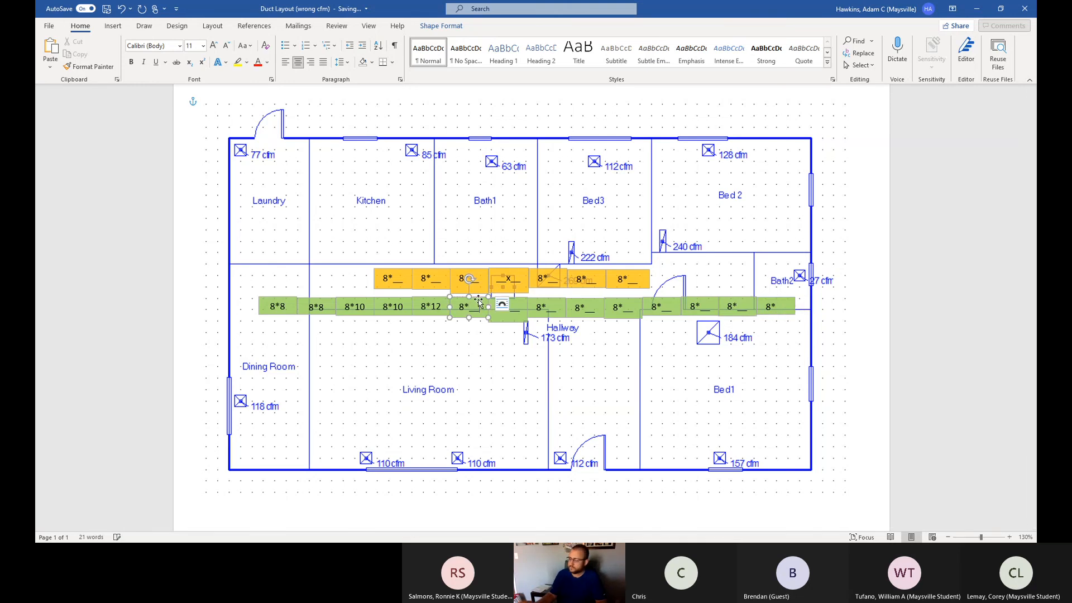
pyautogui.click(441, 310)
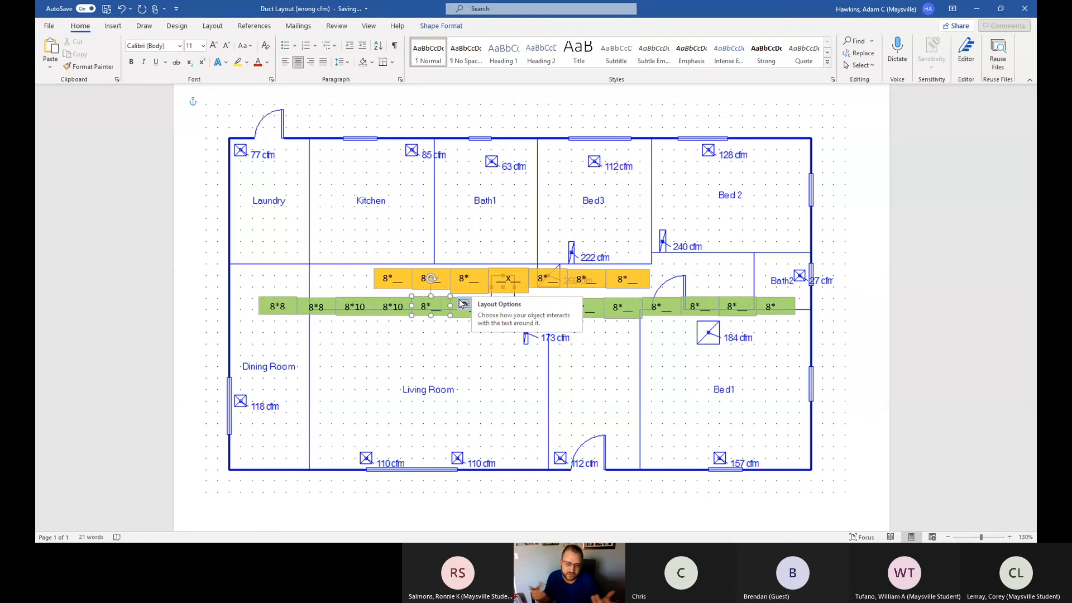
pyautogui.click(407, 349)
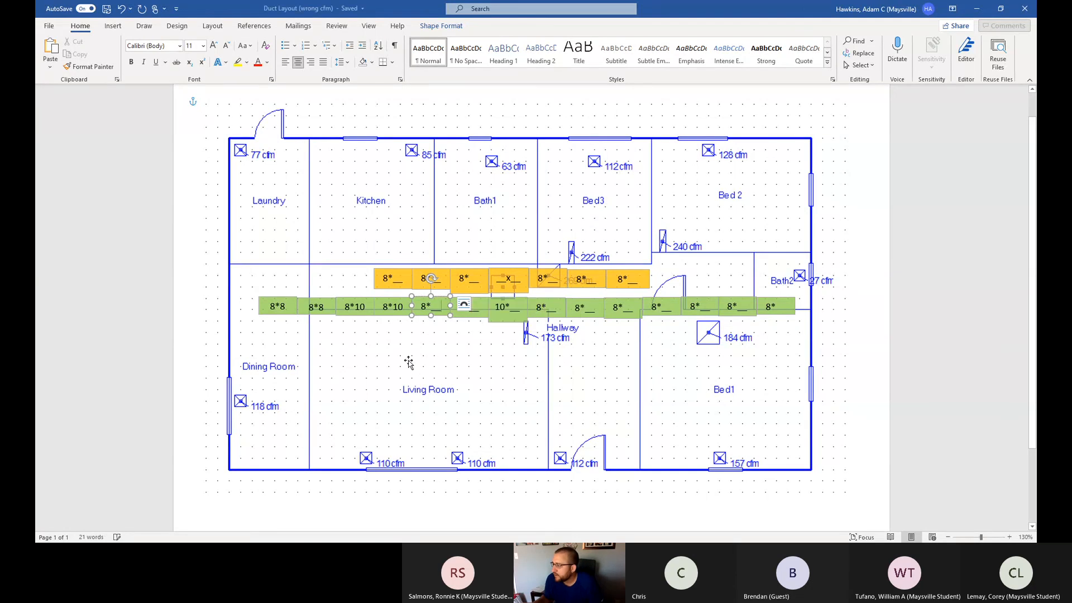